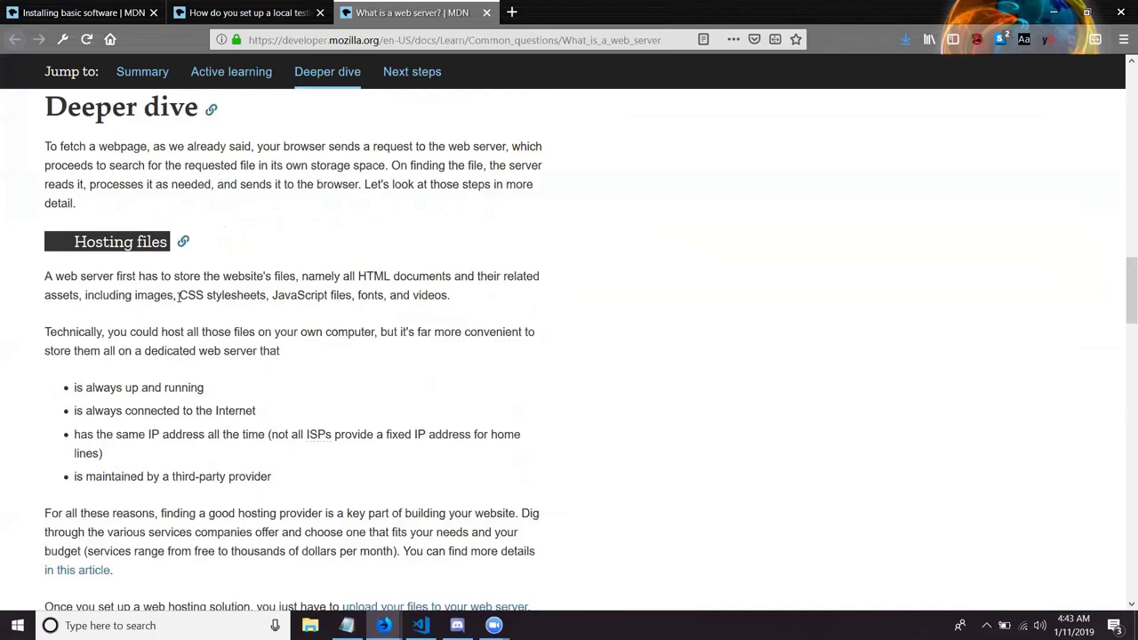
Open the hosting cost article linked under Hosting files in a new tab, view its Hosting section, and close that tab
{"action": "scroll", "coordinate": [179, 297], "scroll_direction": "down", "scroll_amount": 5}
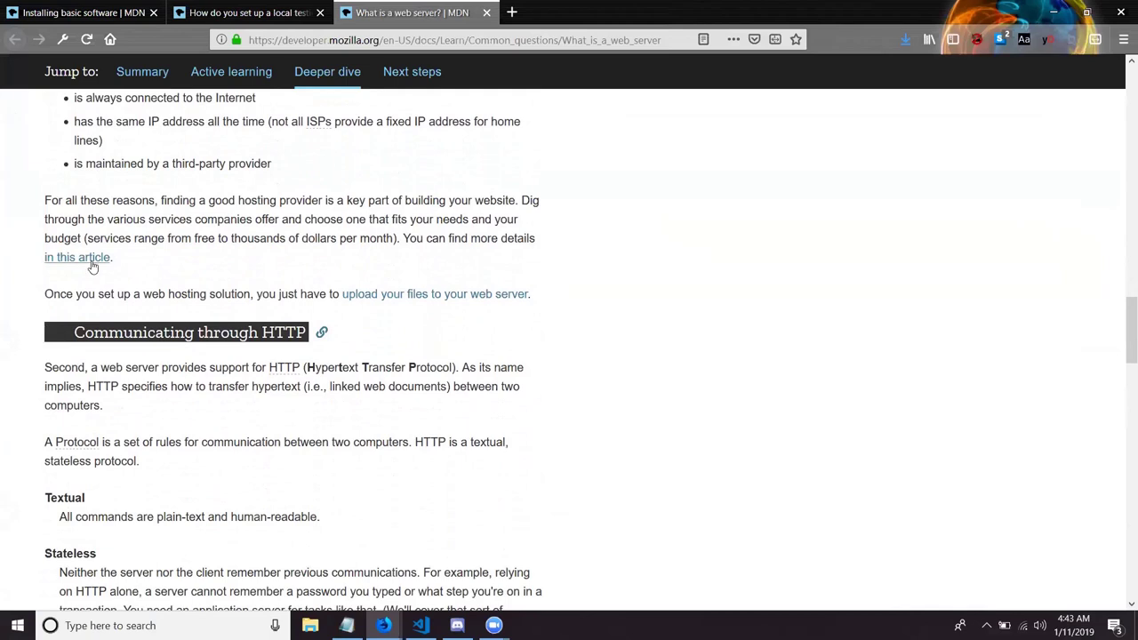
{"action": "right_click", "coordinate": [91, 265]}
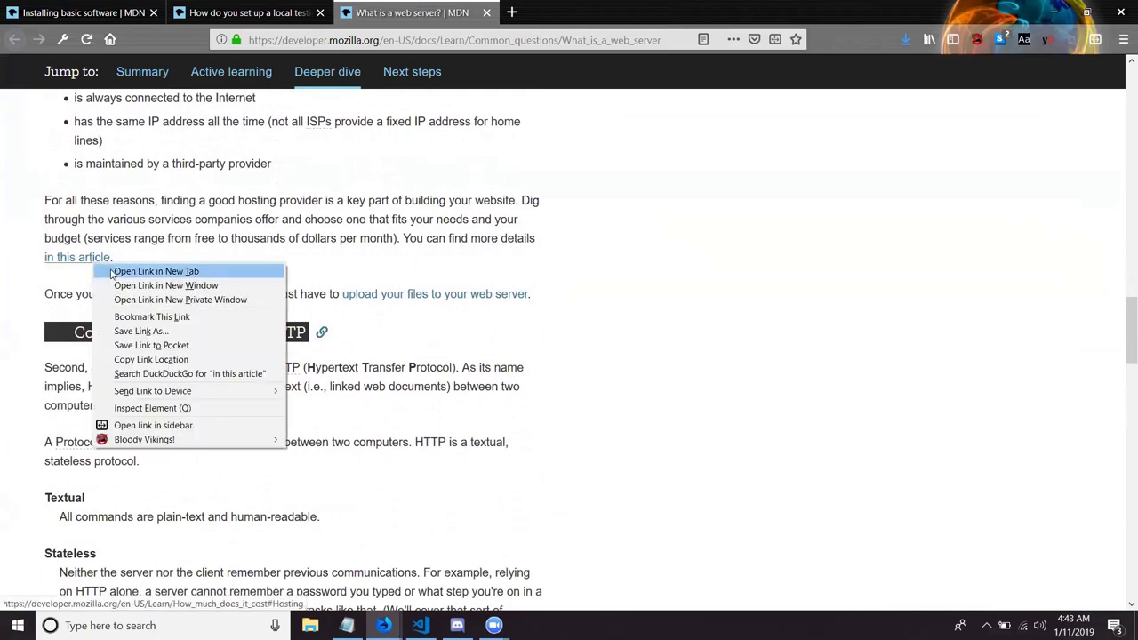
{"action": "left_click", "coordinate": [61, 273]}
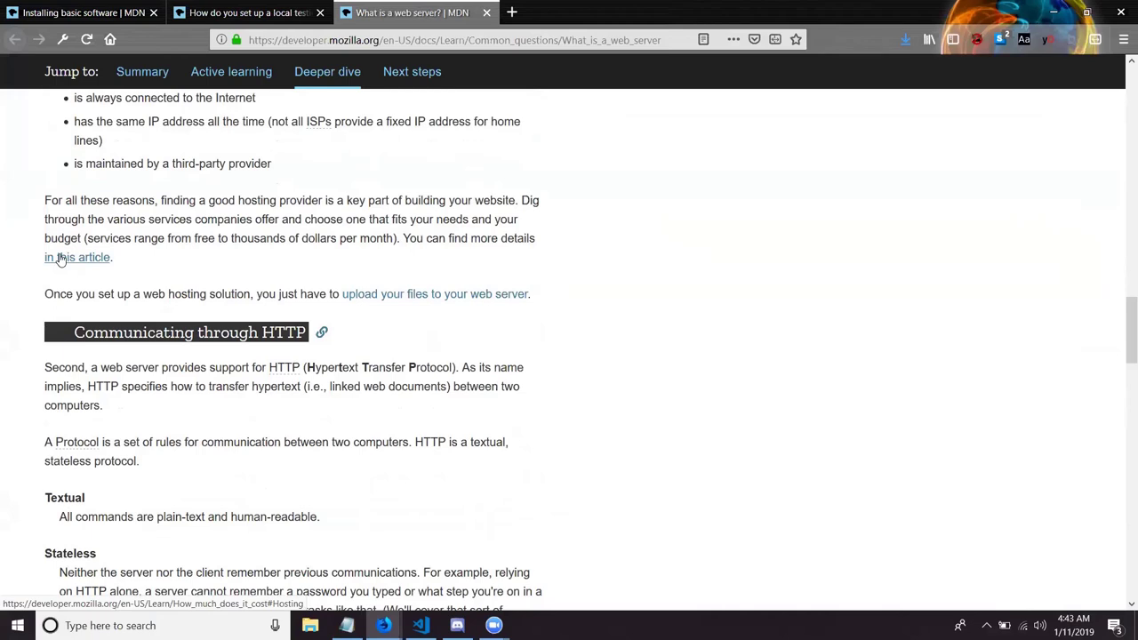
{"action": "right_click", "coordinate": [60, 258]}
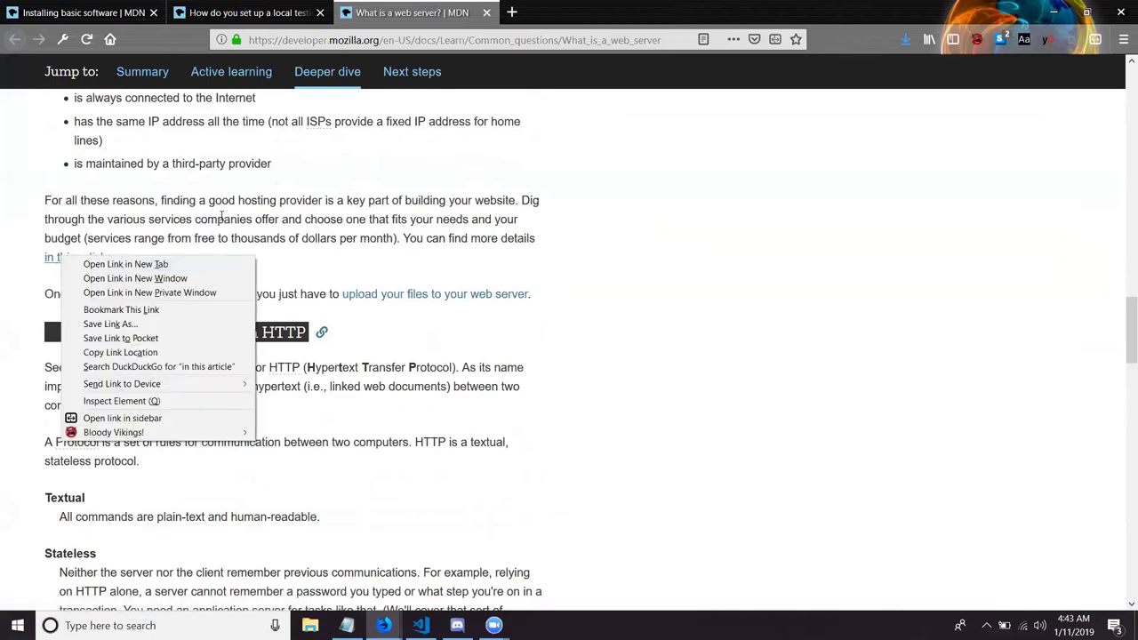
{"action": "left_click", "coordinate": [220, 218]}
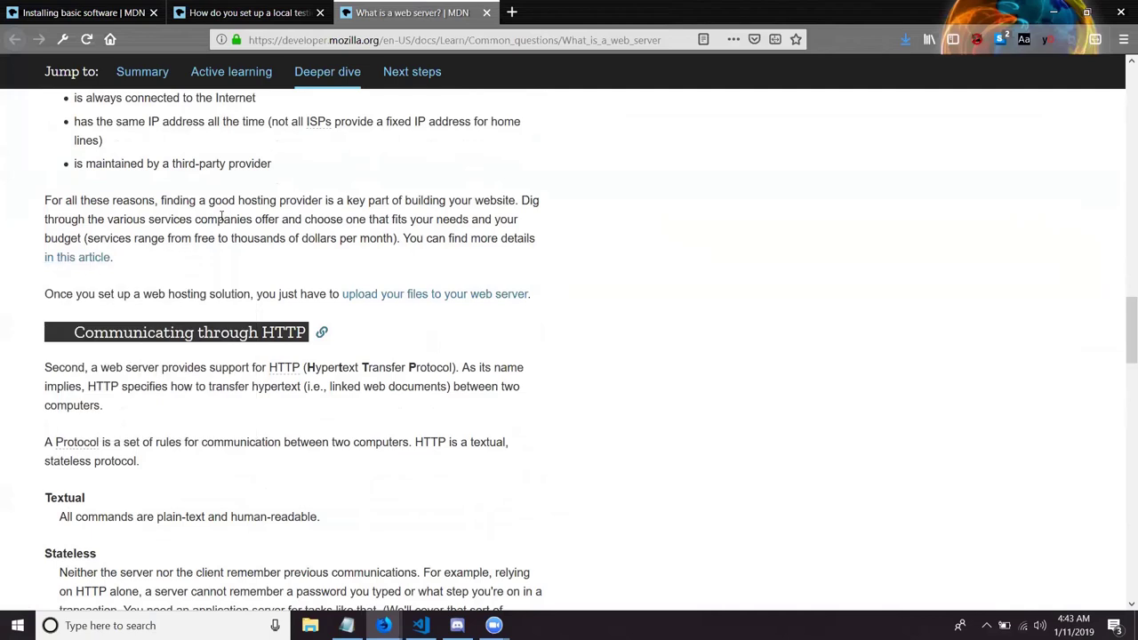
{"action": "right_click", "coordinate": [64, 265]}
{"action": "left_click", "coordinate": [84, 269]}
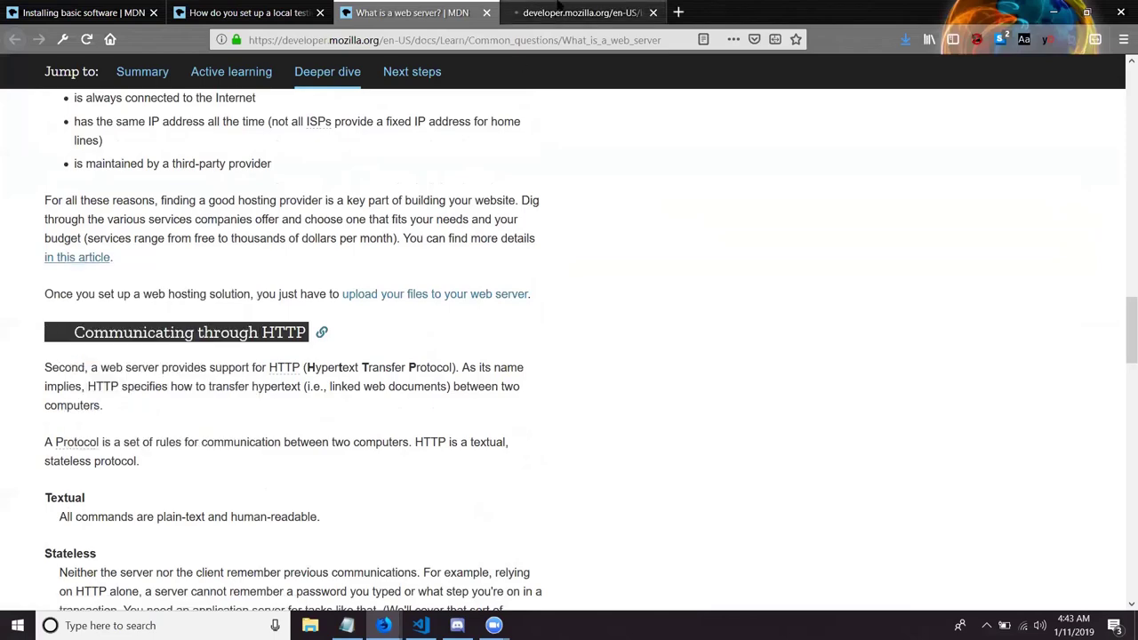
{"action": "left_click", "coordinate": [557, 9]}
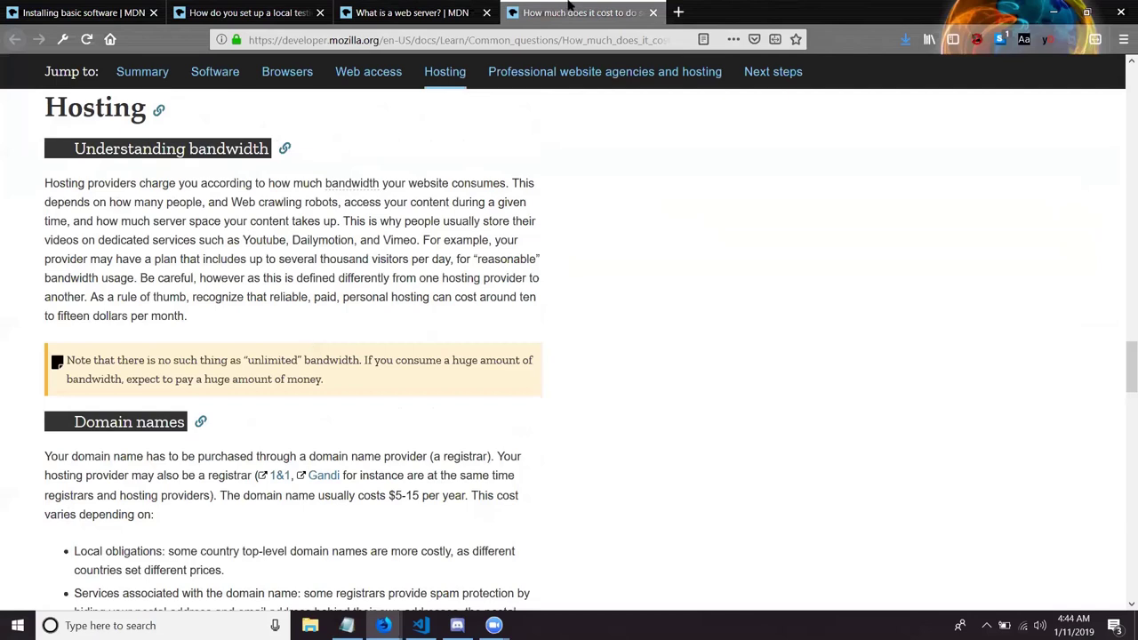
{"action": "left_click", "coordinate": [654, 12]}
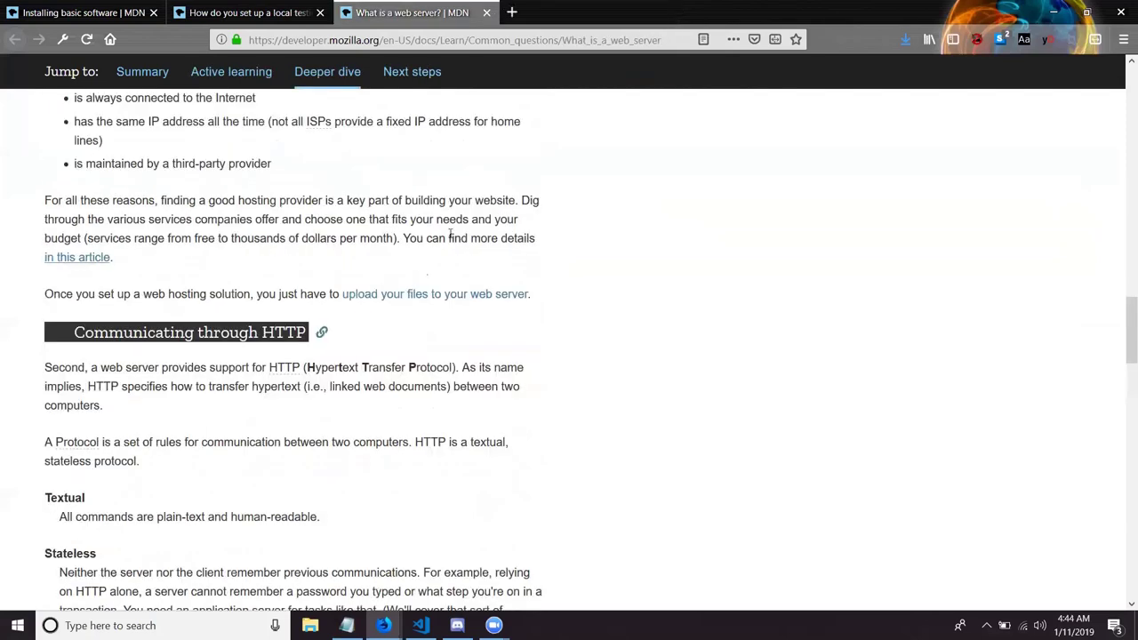
Open the linked article on uploading files to a web server in a new tab, look at it, and close it
{"action": "right_click", "coordinate": [436, 299]}
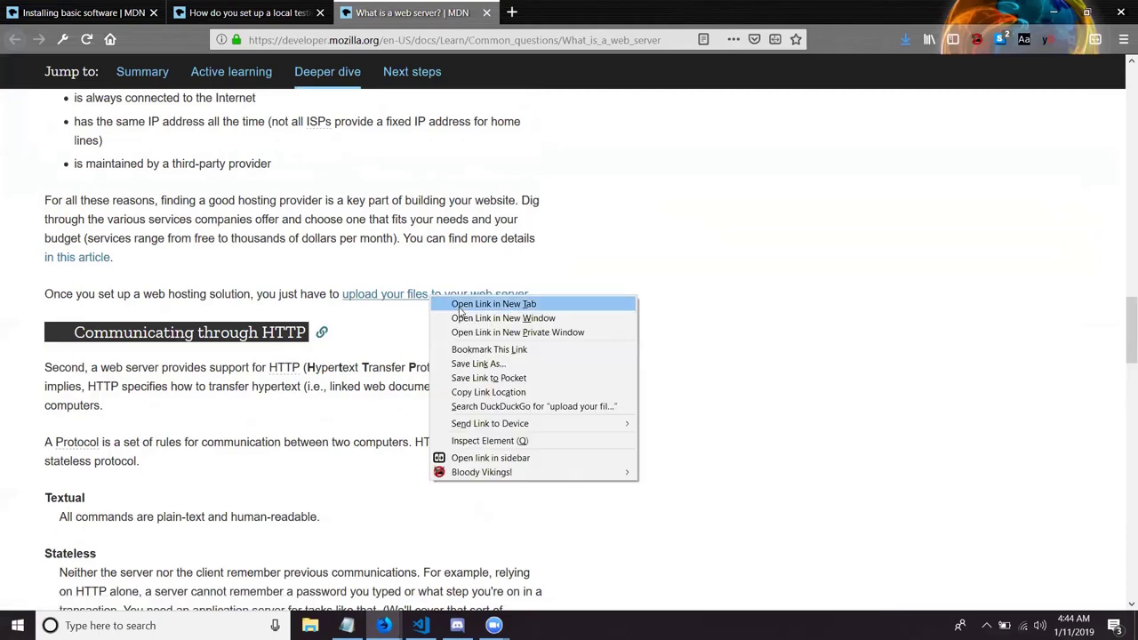
{"action": "left_click", "coordinate": [458, 307]}
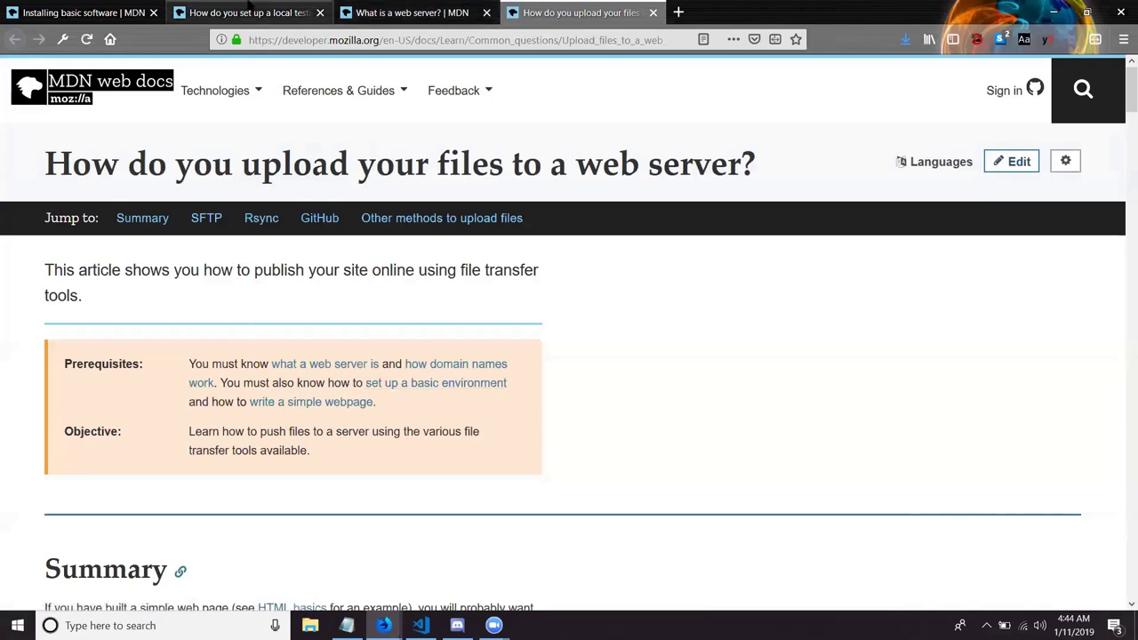
{"action": "left_click", "coordinate": [250, 9]}
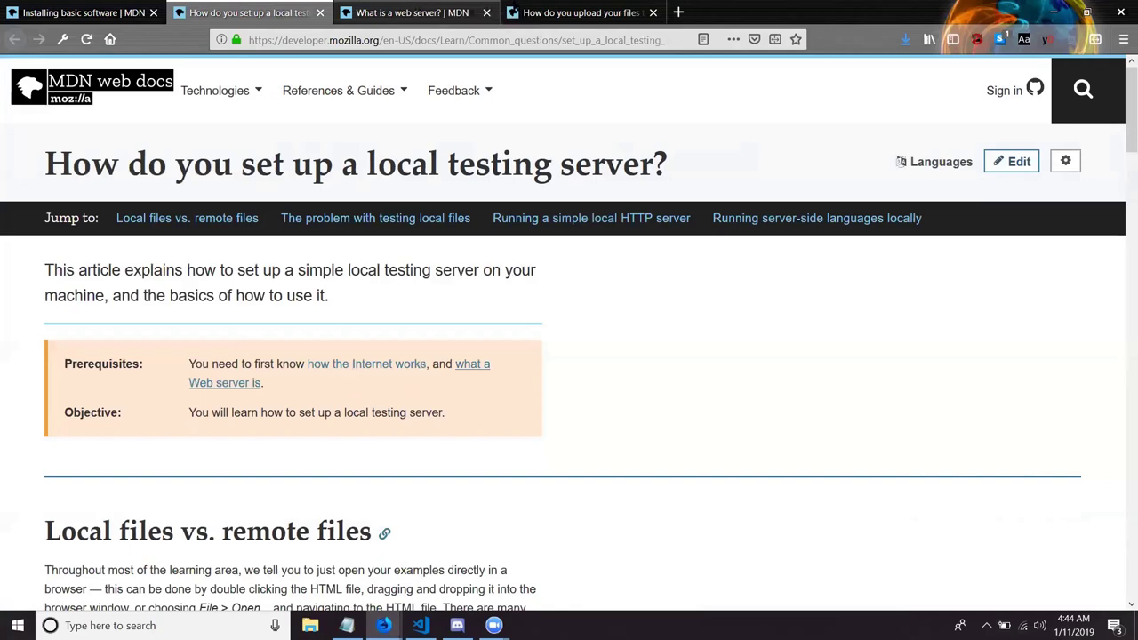
{"action": "left_click", "coordinate": [578, 13]}
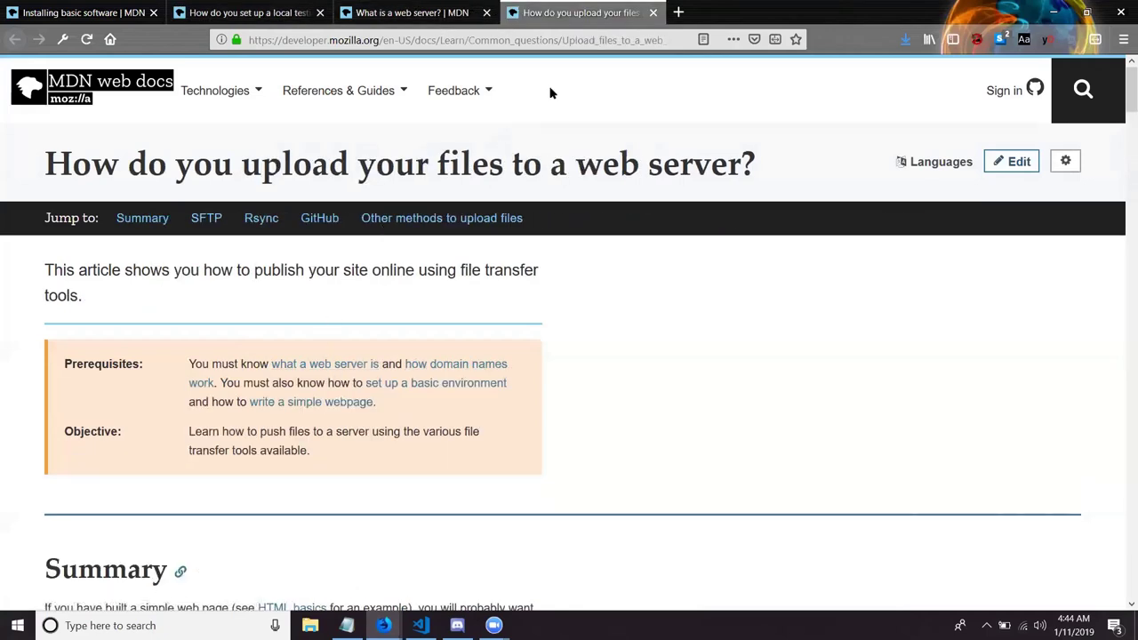
{"action": "left_click", "coordinate": [652, 13]}
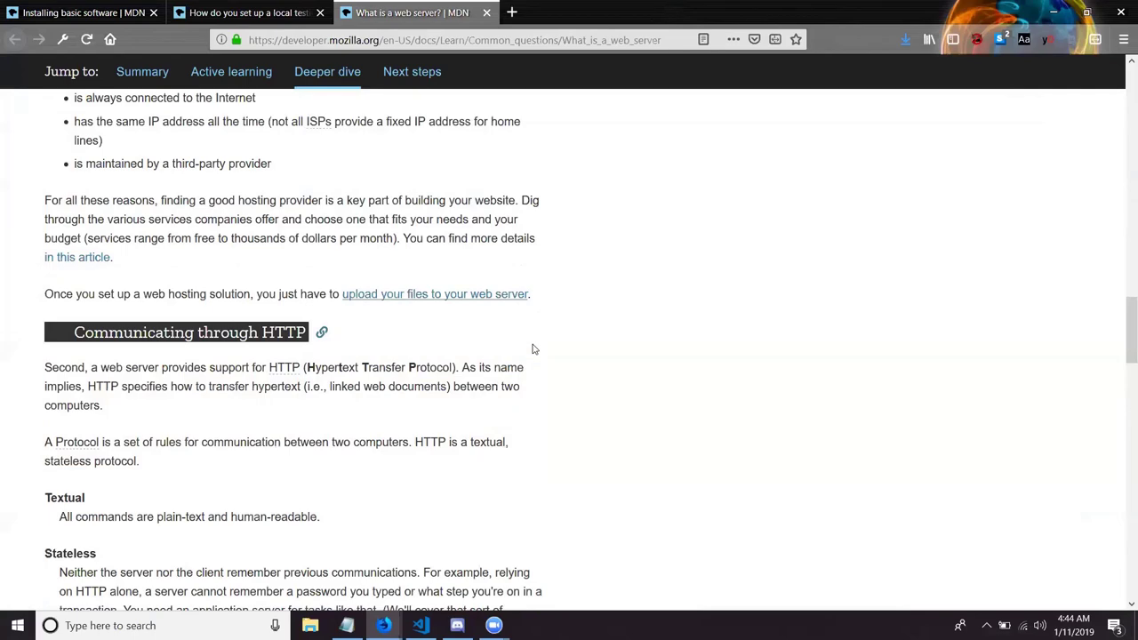
Read the article from Communicating through HTTP through Static vs. dynamic content to Next steps
{"action": "scroll", "coordinate": [533, 349], "scroll_direction": "down", "scroll_amount": 3}
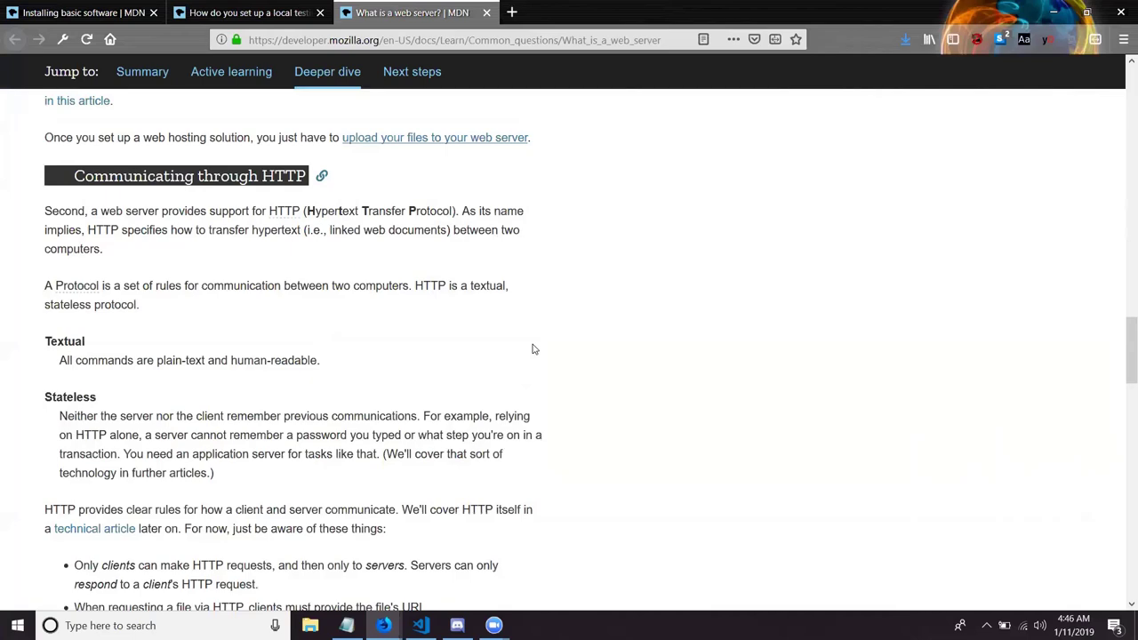
{"action": "scroll", "coordinate": [533, 349], "scroll_direction": "down", "scroll_amount": 3}
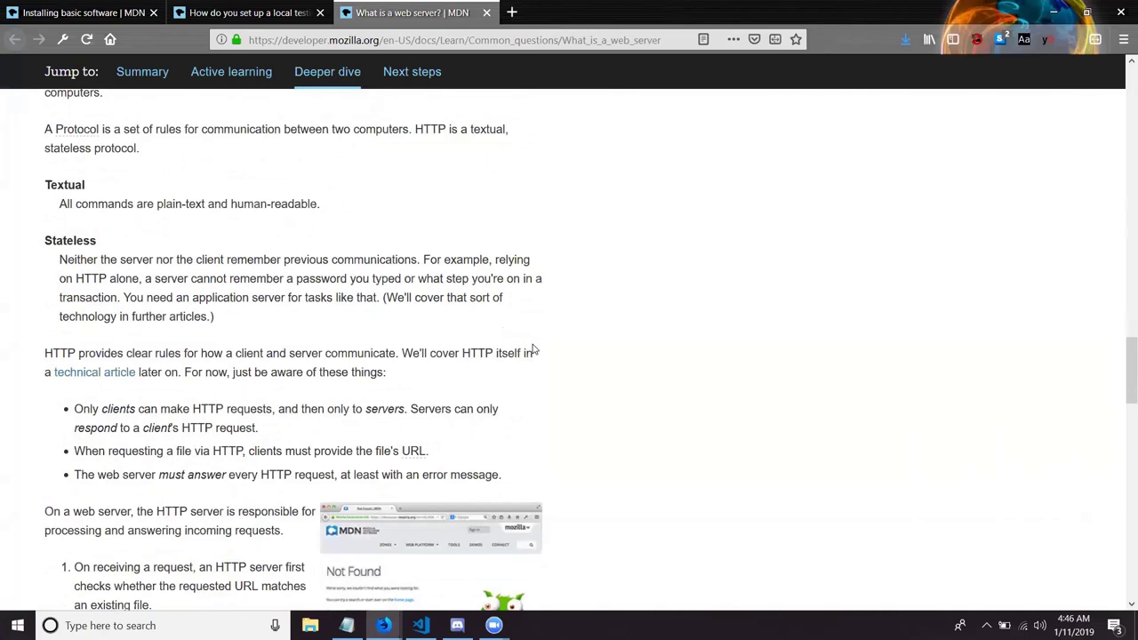
{"action": "scroll", "coordinate": [533, 350], "scroll_direction": "down", "scroll_amount": 1}
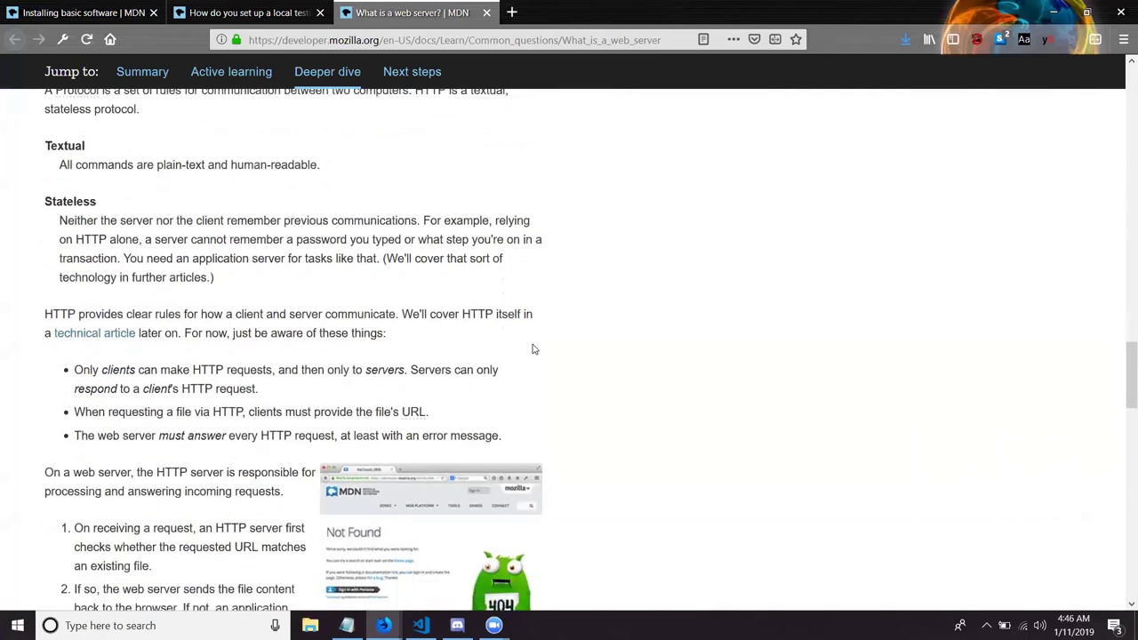
{"action": "scroll", "coordinate": [533, 349], "scroll_direction": "down", "scroll_amount": 1}
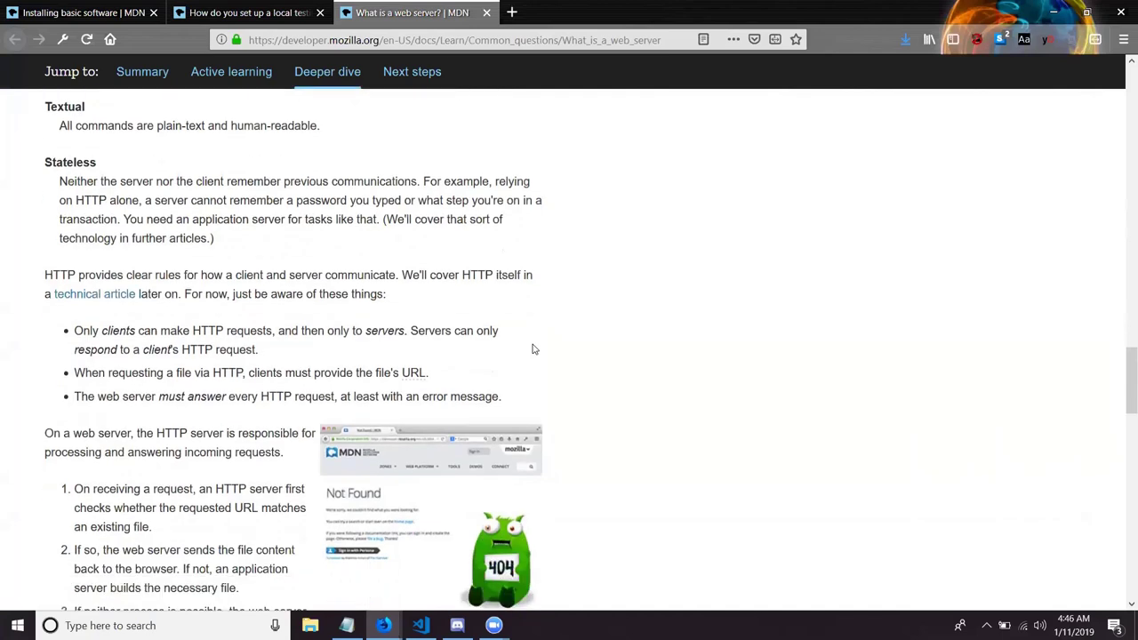
{"action": "scroll", "coordinate": [533, 350], "scroll_direction": "down", "scroll_amount": 1}
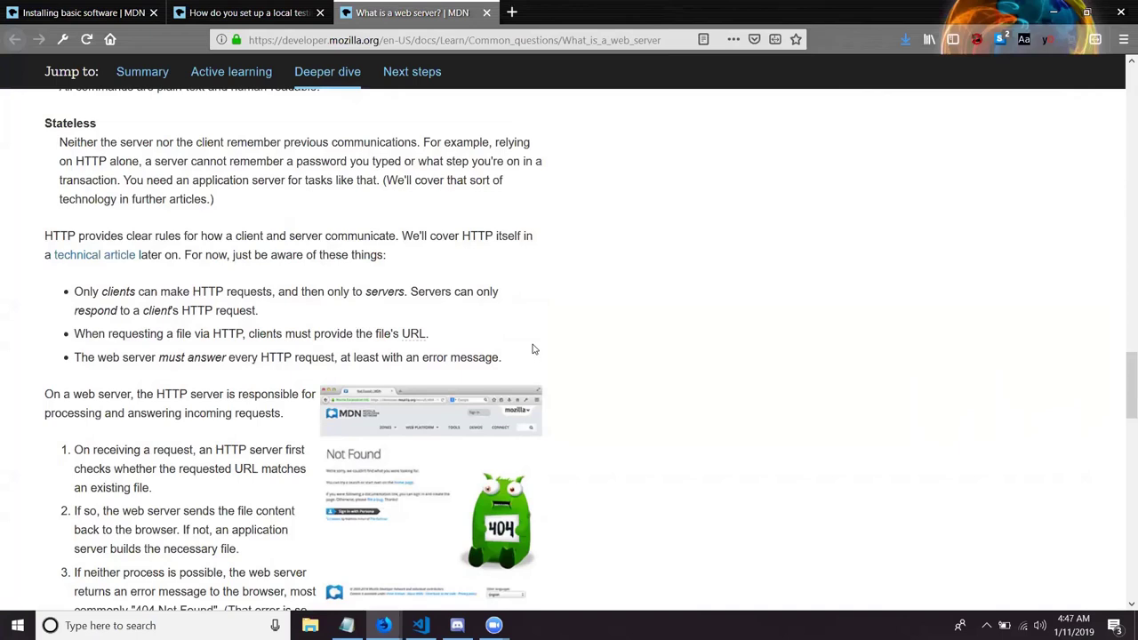
{"action": "scroll", "coordinate": [534, 350], "scroll_direction": "down", "scroll_amount": 2}
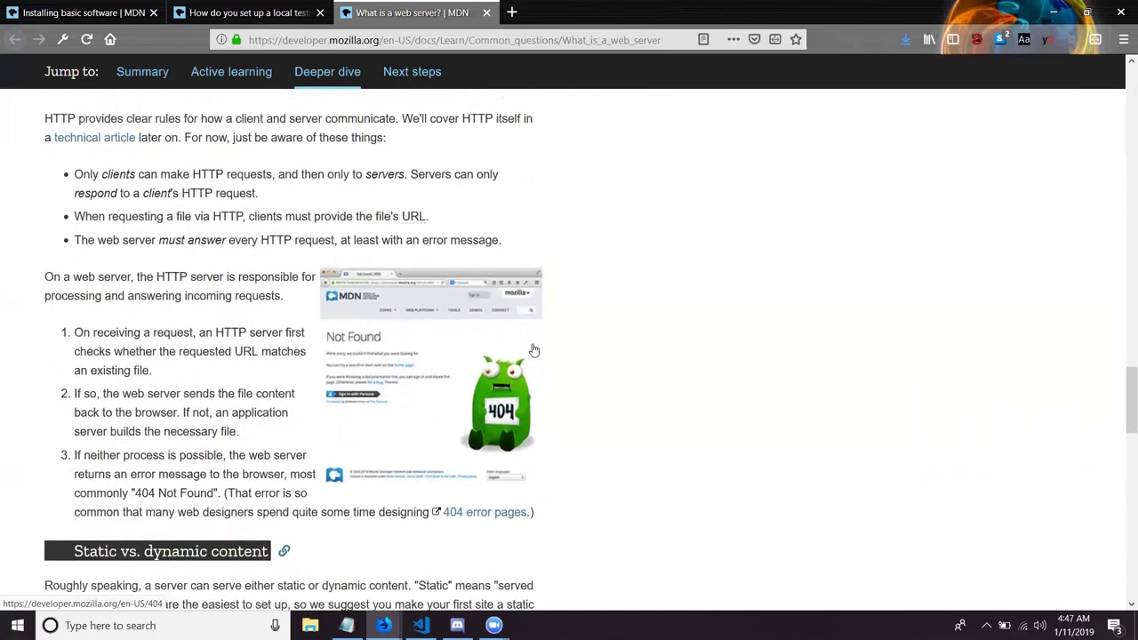
{"action": "scroll", "coordinate": [533, 350], "scroll_direction": "down", "scroll_amount": 3}
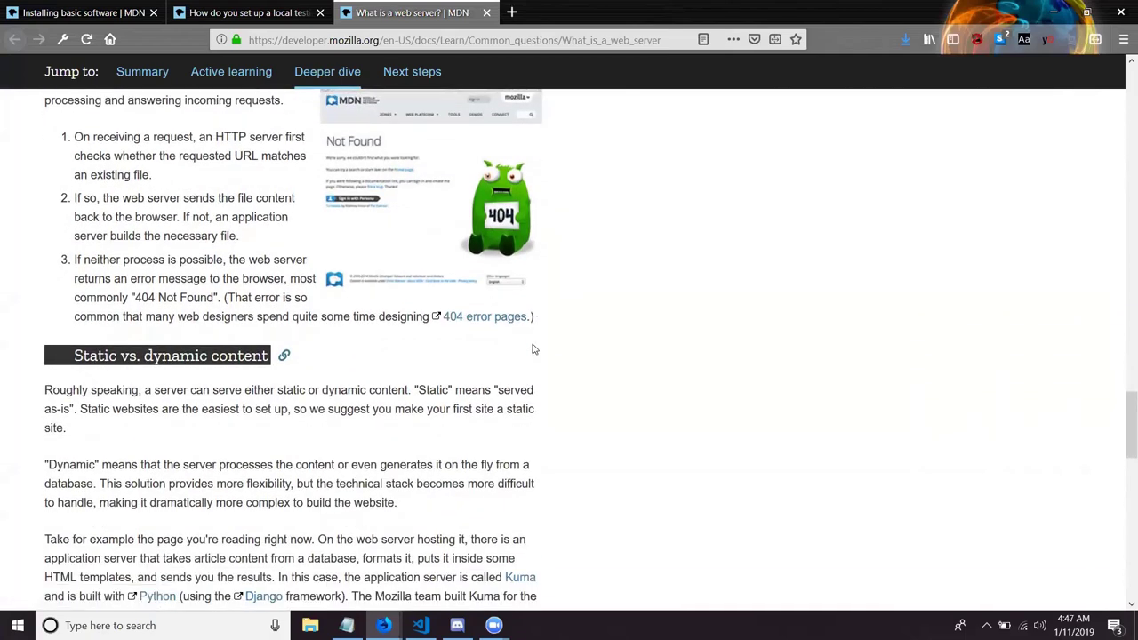
{"action": "scroll", "coordinate": [533, 350], "scroll_direction": "up", "scroll_amount": 1}
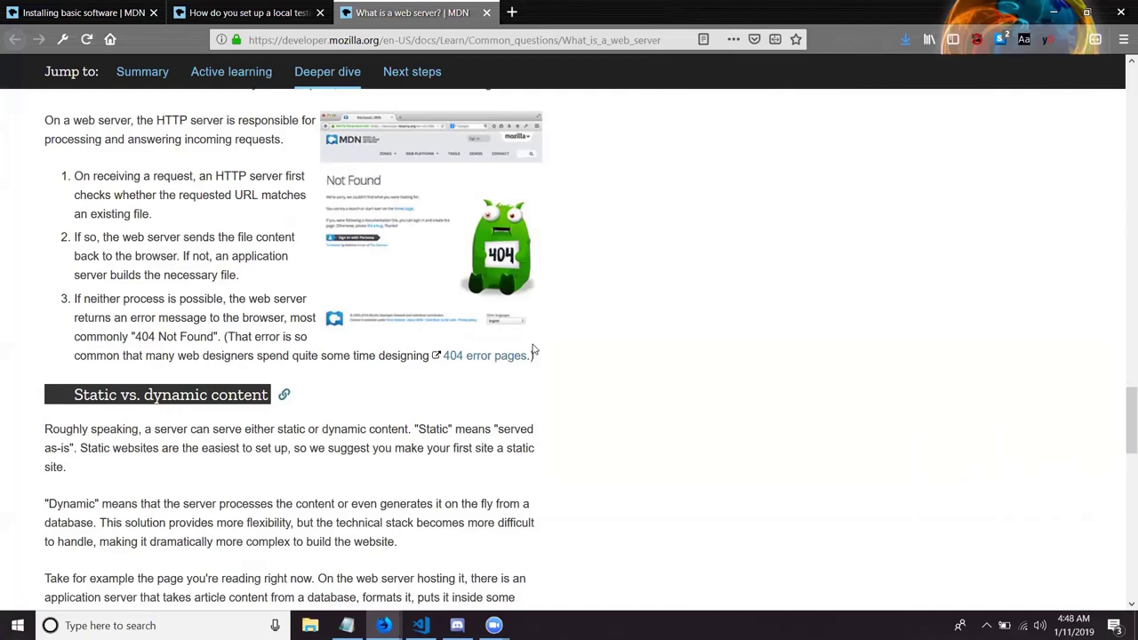
{"action": "scroll", "coordinate": [534, 350], "scroll_direction": "down", "scroll_amount": 4}
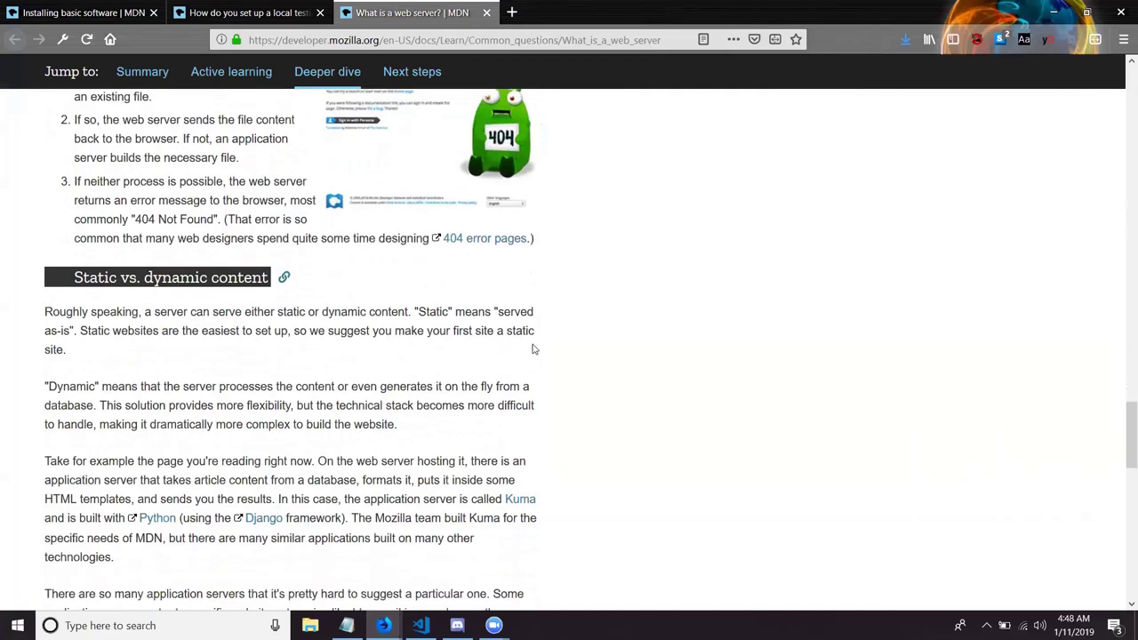
{"action": "scroll", "coordinate": [534, 349], "scroll_direction": "down", "scroll_amount": 2}
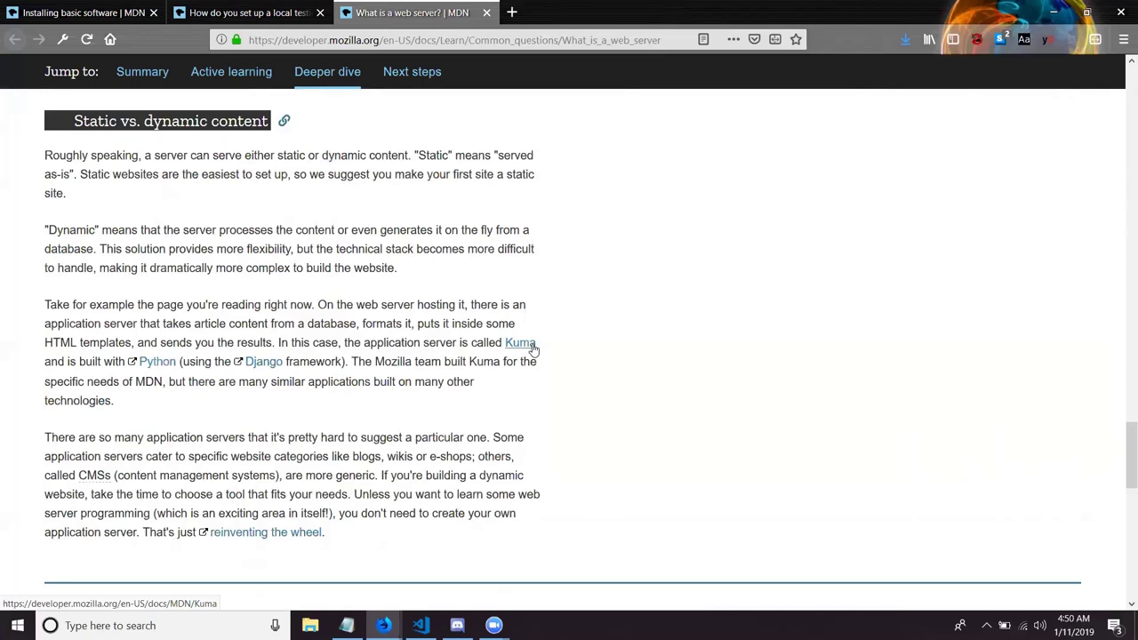
{"action": "scroll", "coordinate": [533, 349], "scroll_direction": "down", "scroll_amount": 3}
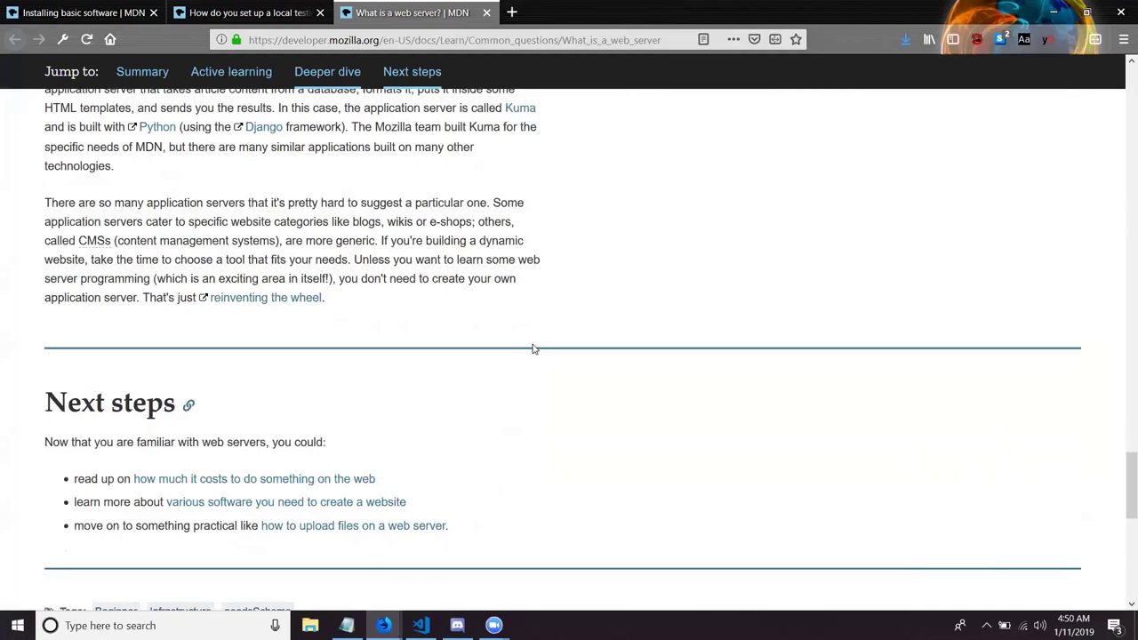
Switch to the Notepad notes and add the heading "summary" below the article's URL, separated by a blank line
{"action": "scroll", "coordinate": [534, 349], "scroll_direction": "up", "scroll_amount": 10}
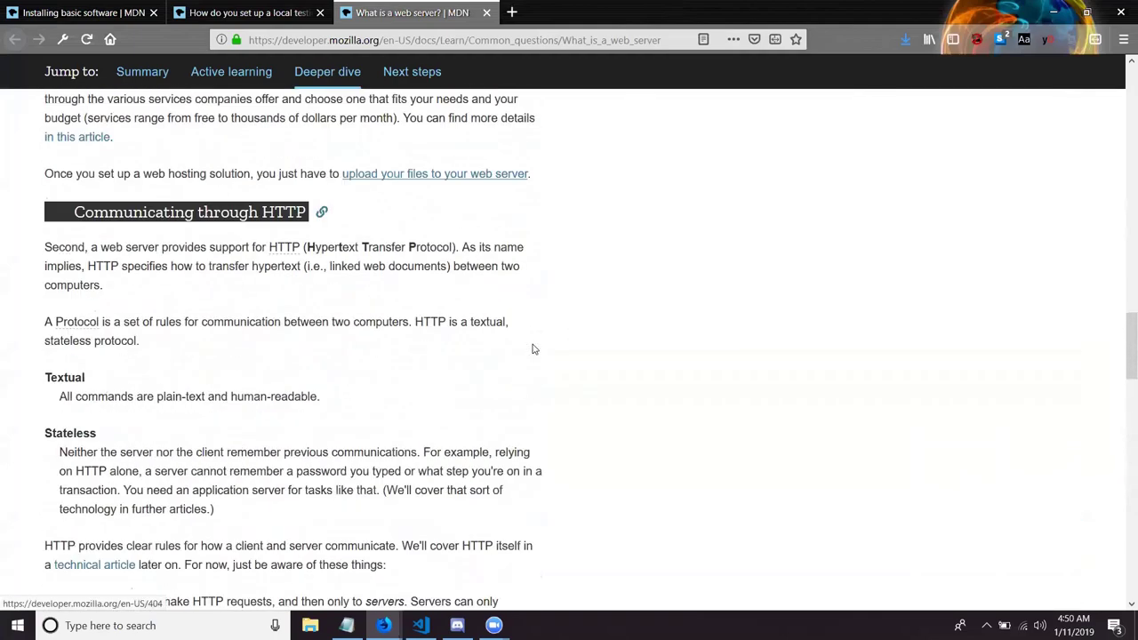
{"action": "scroll", "coordinate": [533, 349], "scroll_direction": "up", "scroll_amount": 15}
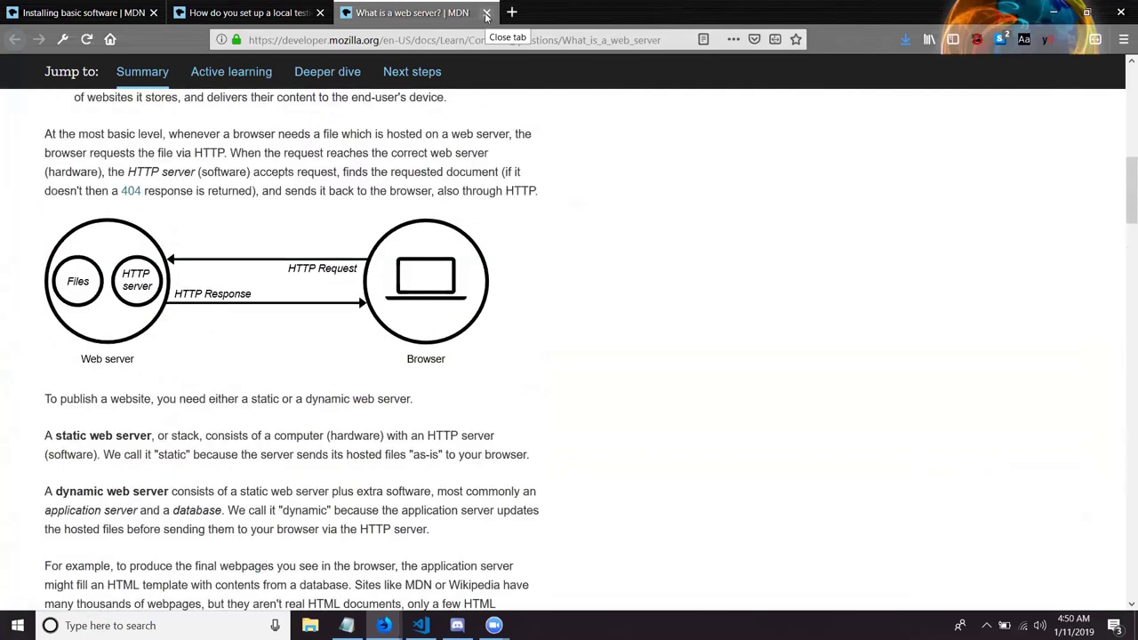
{"action": "scroll", "coordinate": [643, 251], "scroll_direction": "up", "scroll_amount": 8}
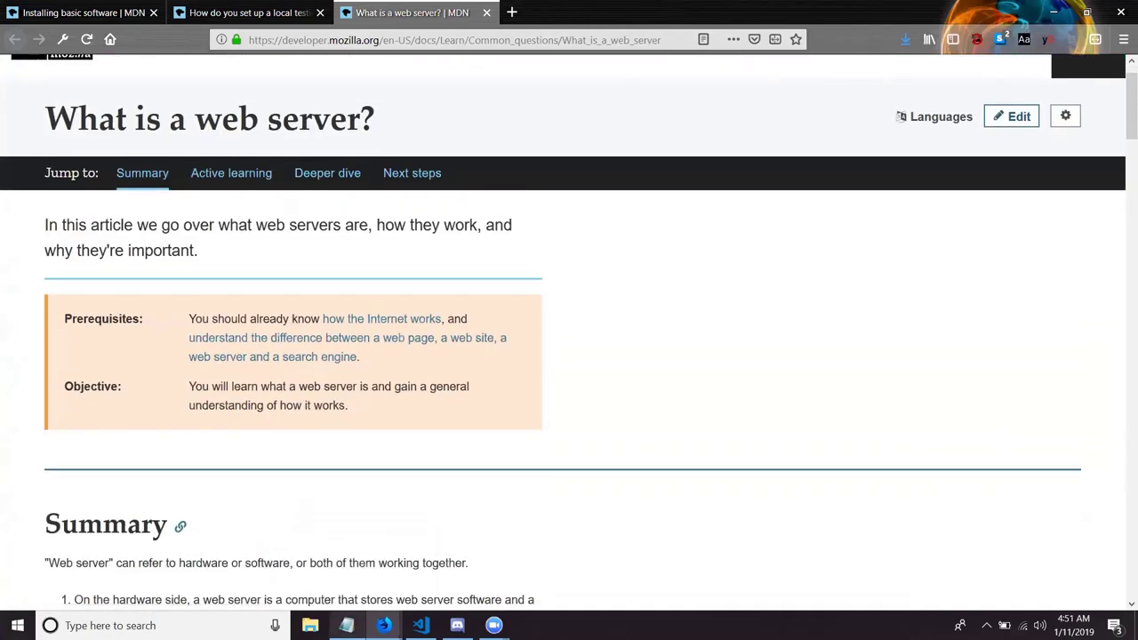
{"action": "scroll", "coordinate": [569, 333], "scroll_direction": "down", "scroll_amount": 3}
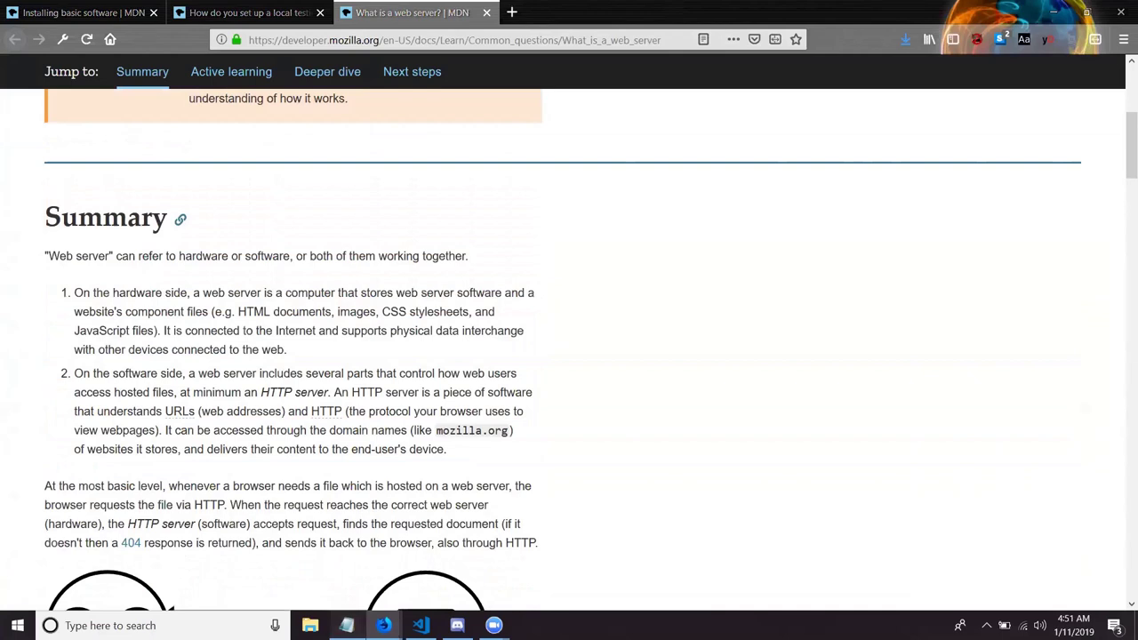
{"action": "left_click", "coordinate": [346, 625]}
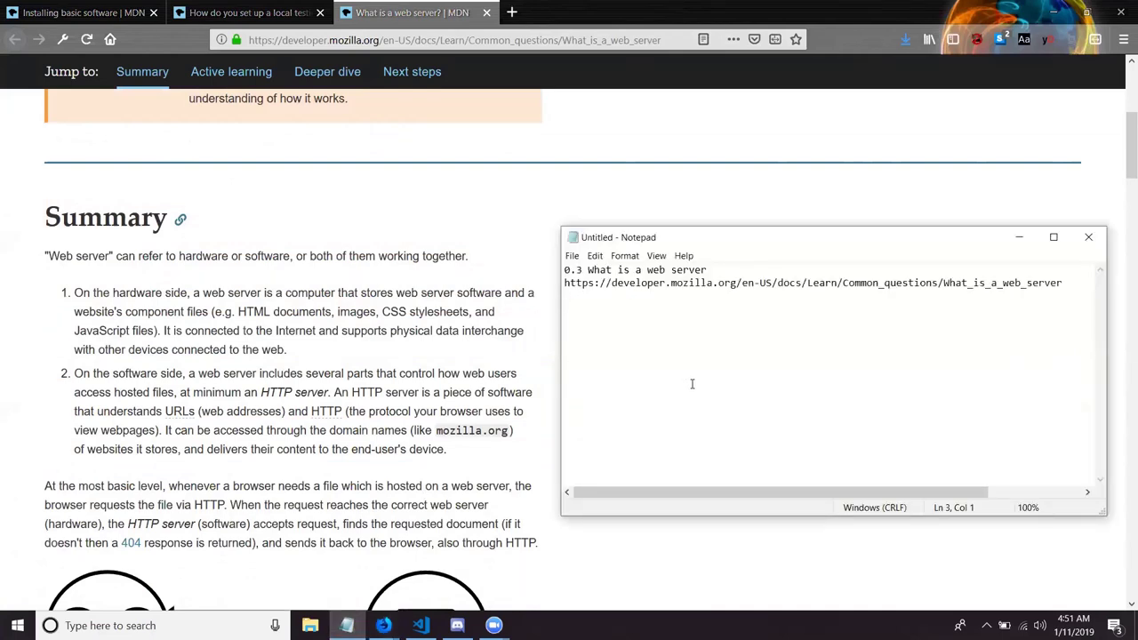
{"action": "key", "text": "Return"}
{"action": "type", "text": "summary"}
Copy the article's Summary text above the diagram into Notepad under the "summary" heading, and add blank lines after it
{"action": "left_click", "coordinate": [43, 256]}
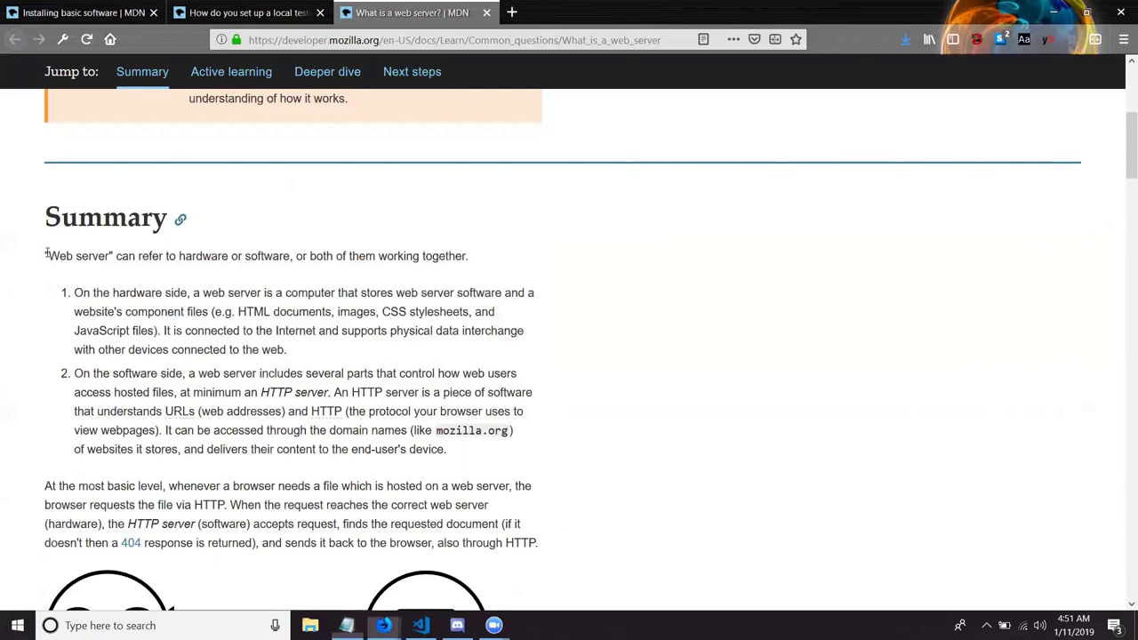
{"action": "left_click_drag", "start_coordinate": [42, 256], "coordinate": [547, 555]}
{"action": "key", "text": "ctrl+c"}
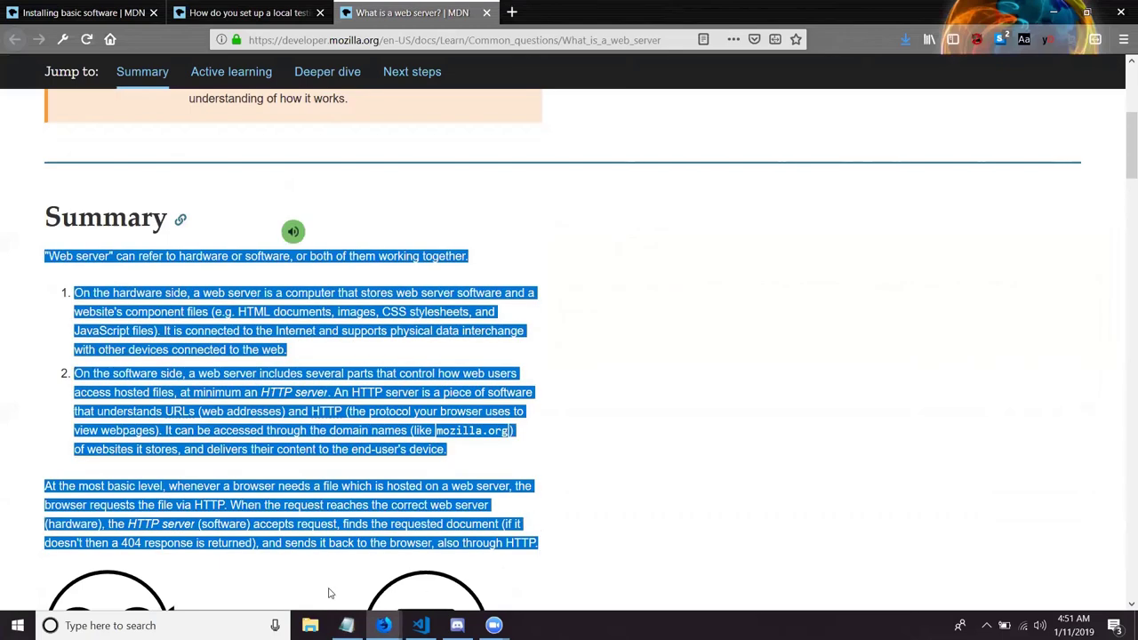
{"action": "left_click", "coordinate": [347, 625]}
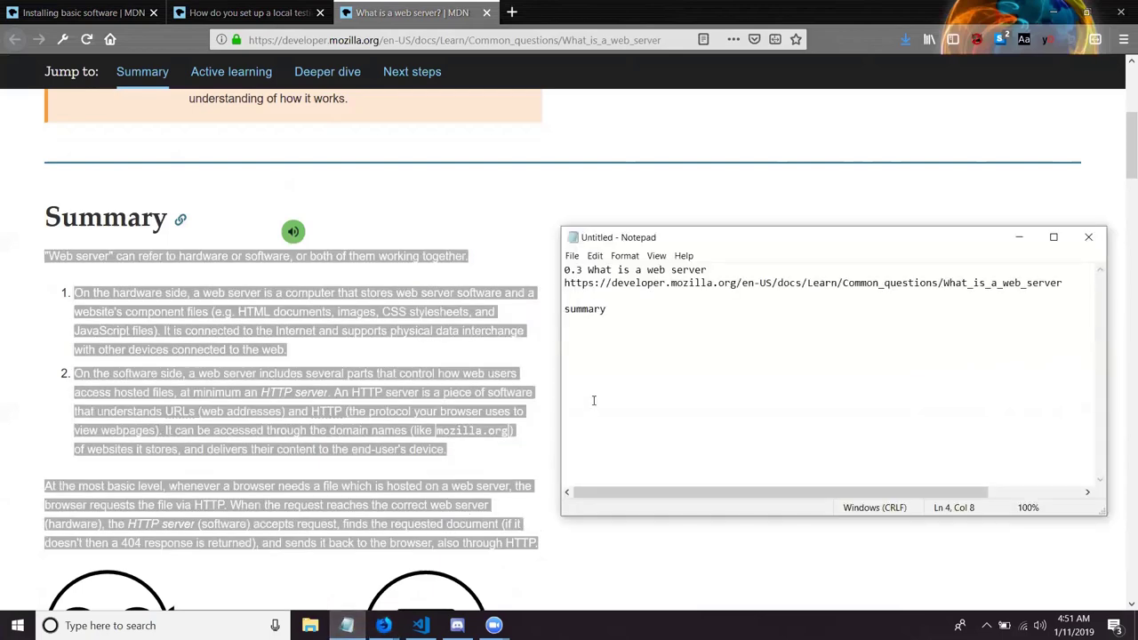
{"action": "key", "text": "Return"}
{"action": "key", "text": "ctrl+v"}
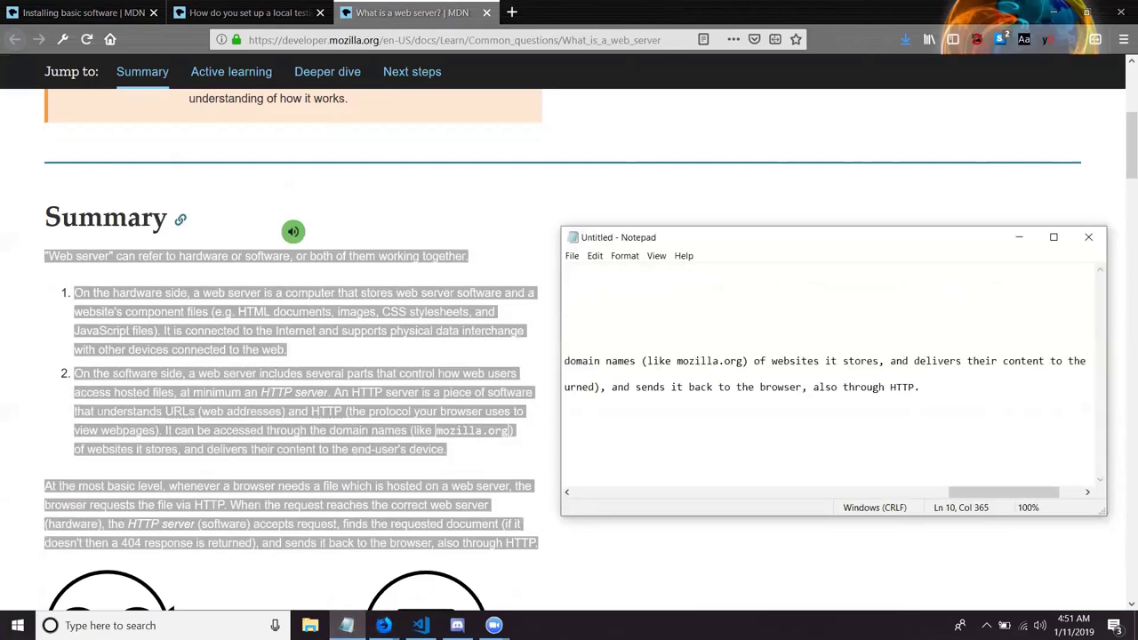
{"action": "key", "text": "Return"}
{"action": "key", "text": "Return"}
{"action": "key", "text": "Return"}
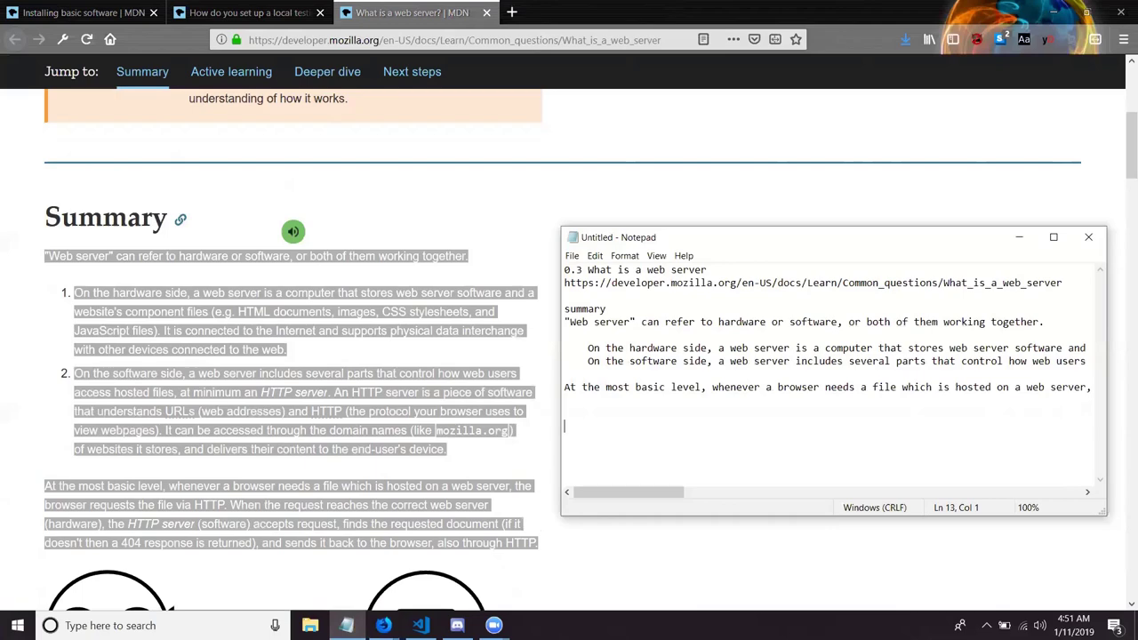
Copy the paragraphs about publishing a website, static web servers and dynamic web servers from below the diagram into the Notepad notes
{"action": "left_click", "coordinate": [241, 389]}
{"action": "scroll", "coordinate": [241, 389], "scroll_direction": "down", "scroll_amount": 7}
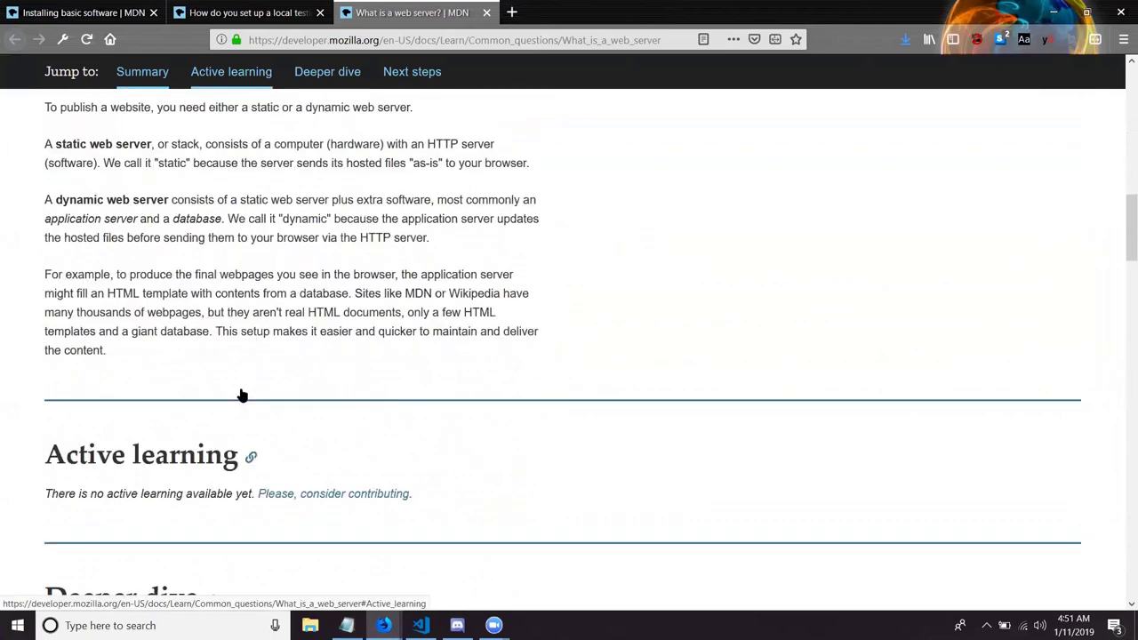
{"action": "scroll", "coordinate": [243, 394], "scroll_direction": "down", "scroll_amount": 1}
{"action": "scroll", "coordinate": [243, 391], "scroll_direction": "up", "scroll_amount": 5}
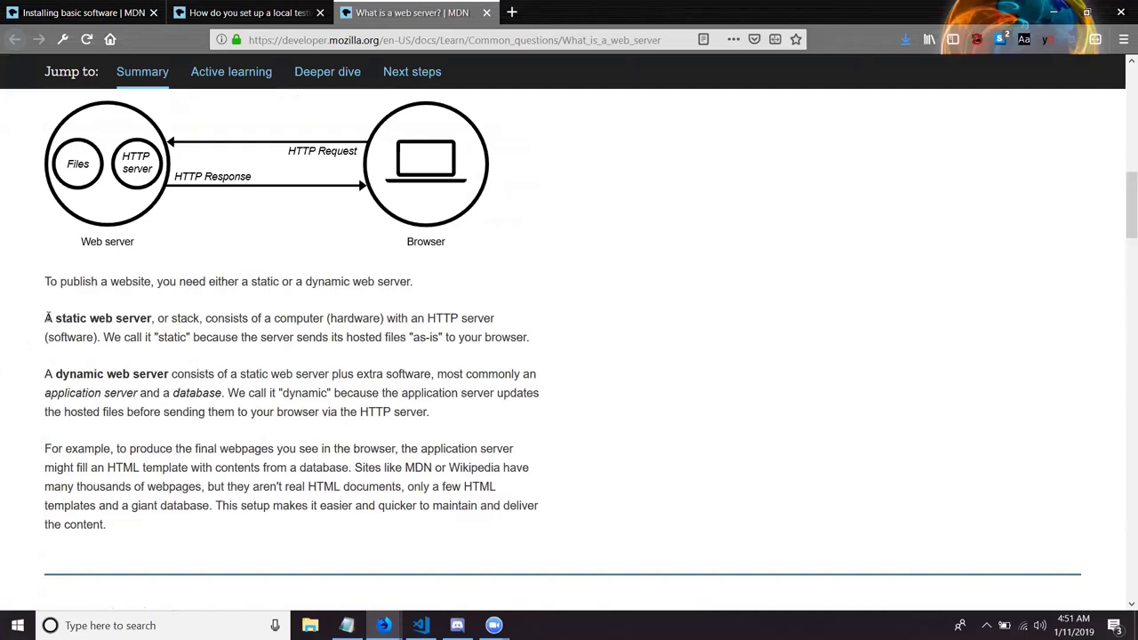
{"action": "left_click_drag", "start_coordinate": [47, 319], "coordinate": [507, 424]}
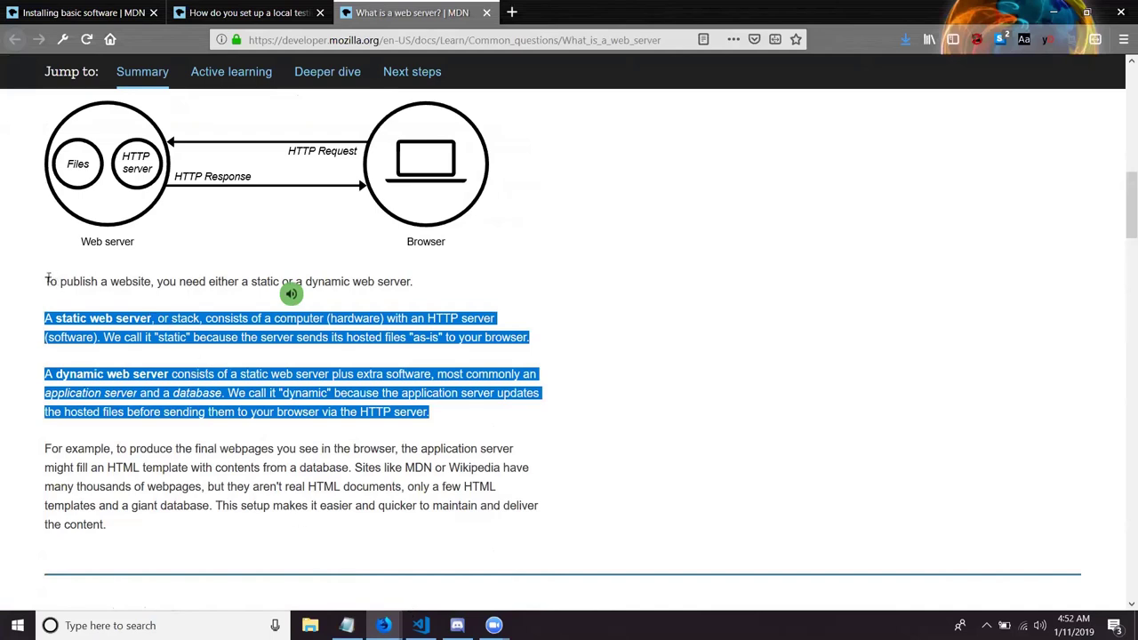
{"action": "left_click_drag", "start_coordinate": [46, 277], "coordinate": [468, 414]}
{"action": "key", "text": "ctrl+c"}
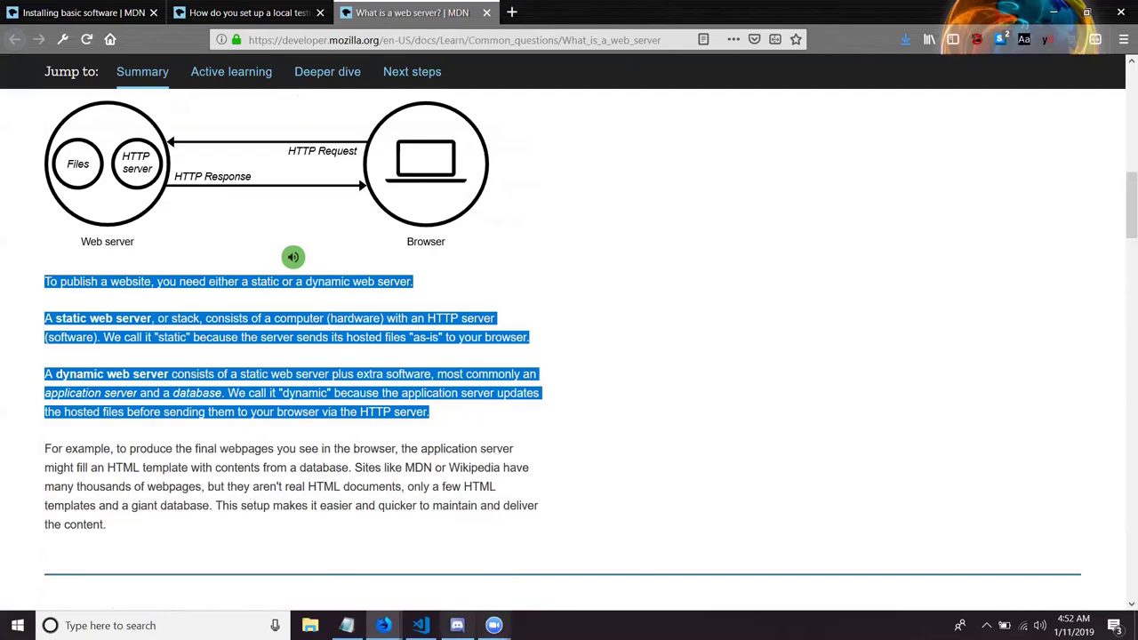
{"action": "left_click", "coordinate": [346, 624]}
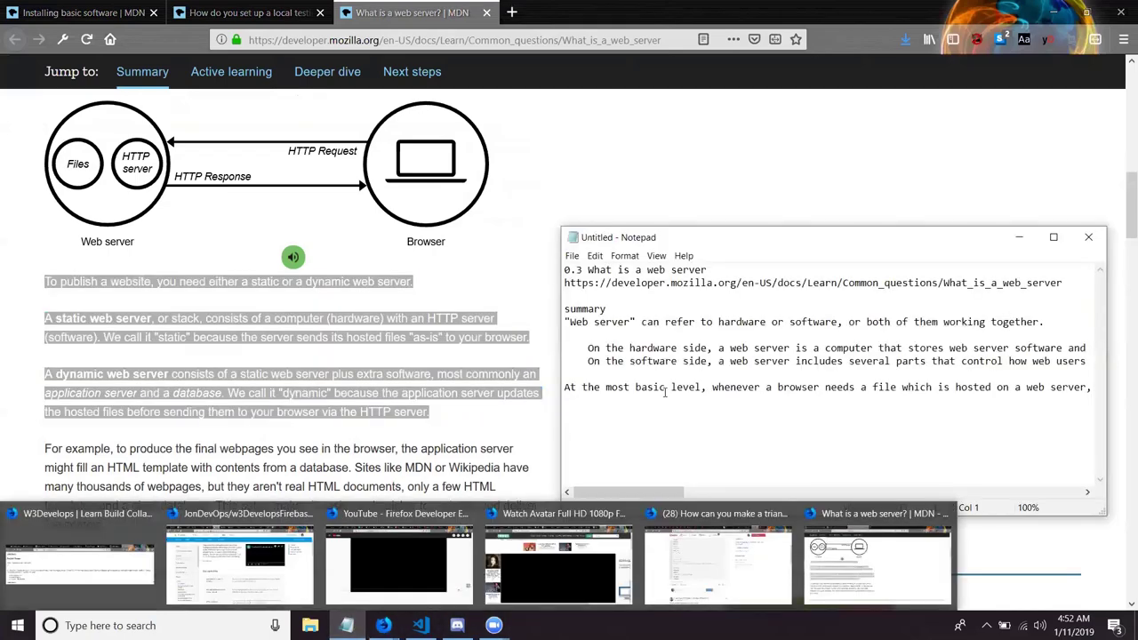
{"action": "key", "text": "ctrl+v"}
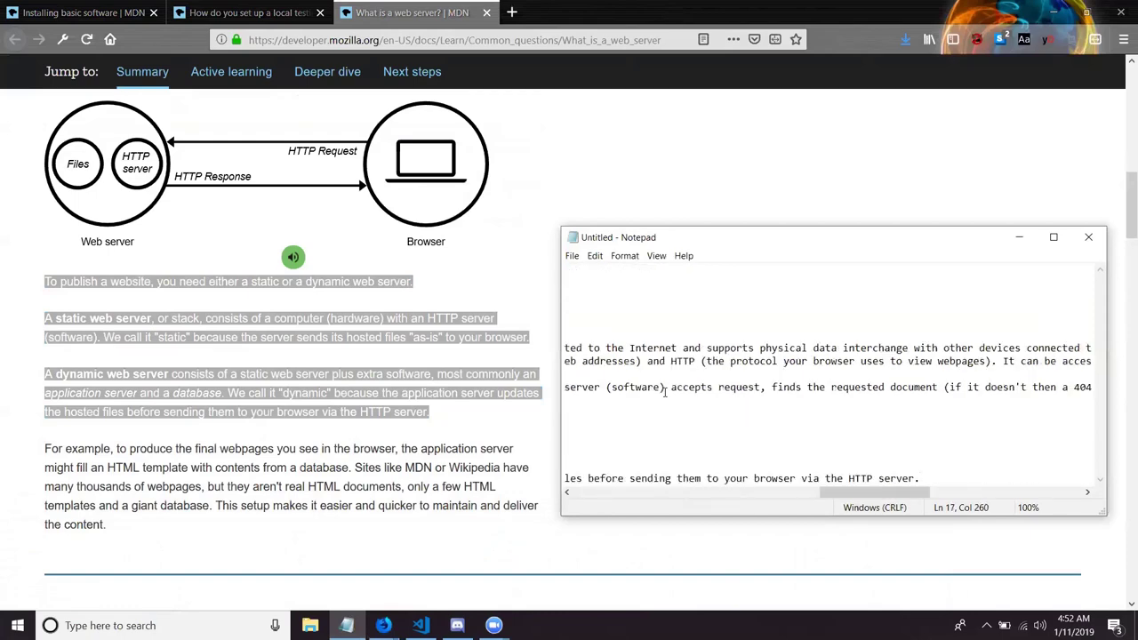
Remove the extra blank line above the "To publish a website" paragraph in the notes
{"action": "key", "text": "Up"}
{"action": "key", "text": "Up"}
{"action": "key", "text": "Up"}
{"action": "key", "text": "Up"}
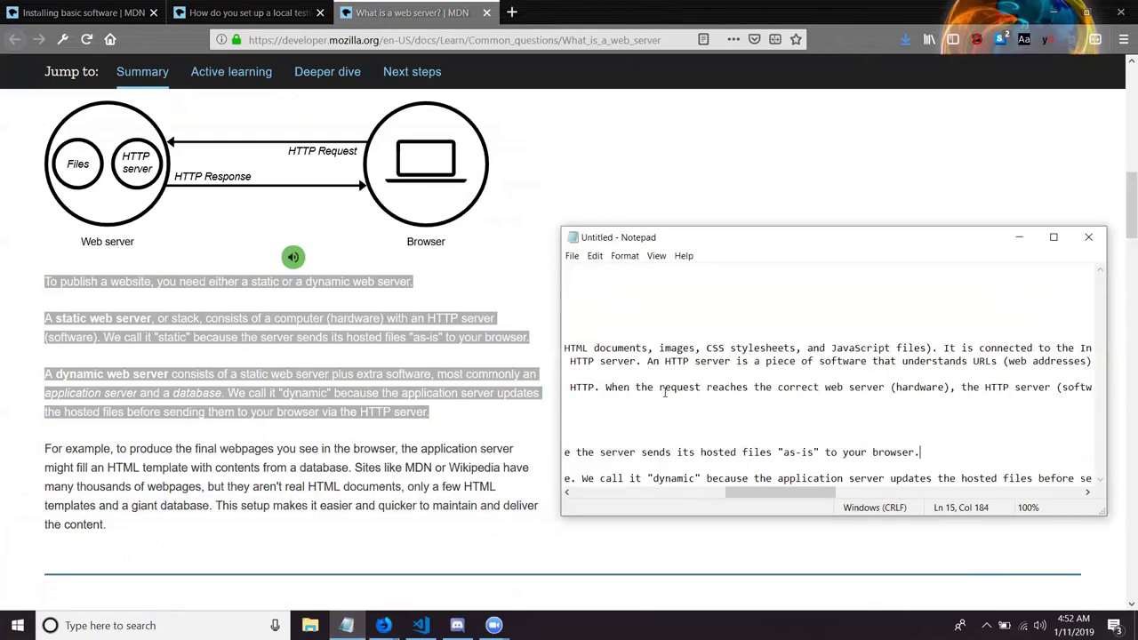
{"action": "key", "text": "Down"}
{"action": "key", "text": "Down"}
{"action": "key", "text": "Down"}
{"action": "key", "text": "Down"}
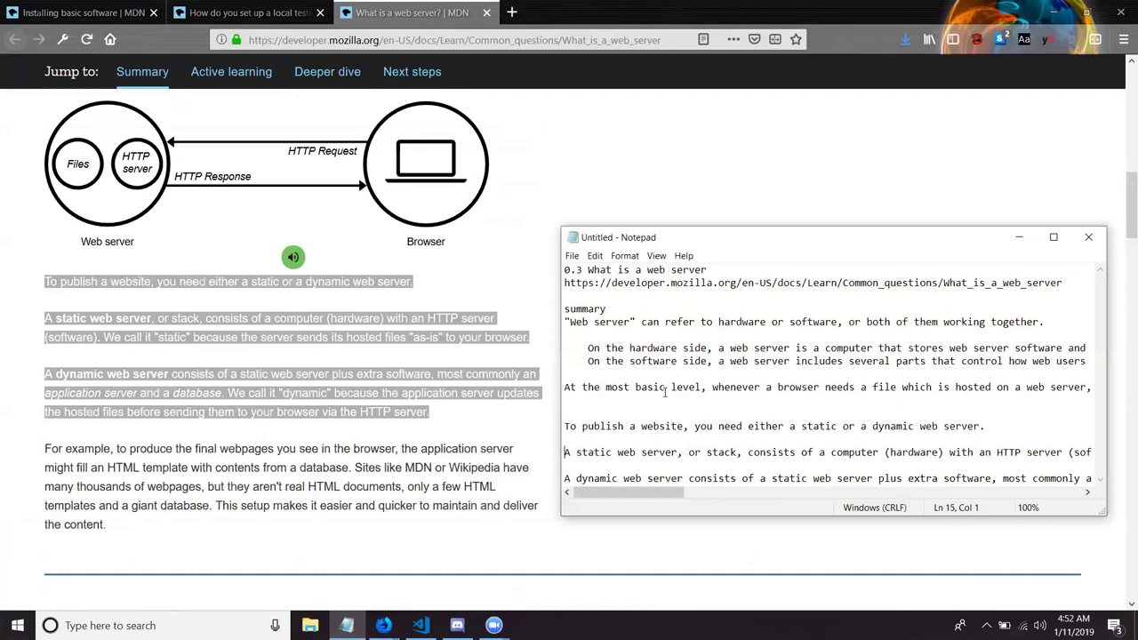
{"action": "key", "text": "Up"}
{"action": "key", "text": "Up"}
{"action": "key", "text": "Up"}
{"action": "key", "text": "Up"}
{"action": "key", "text": "Down"}
{"action": "key", "text": "BackSpace"}
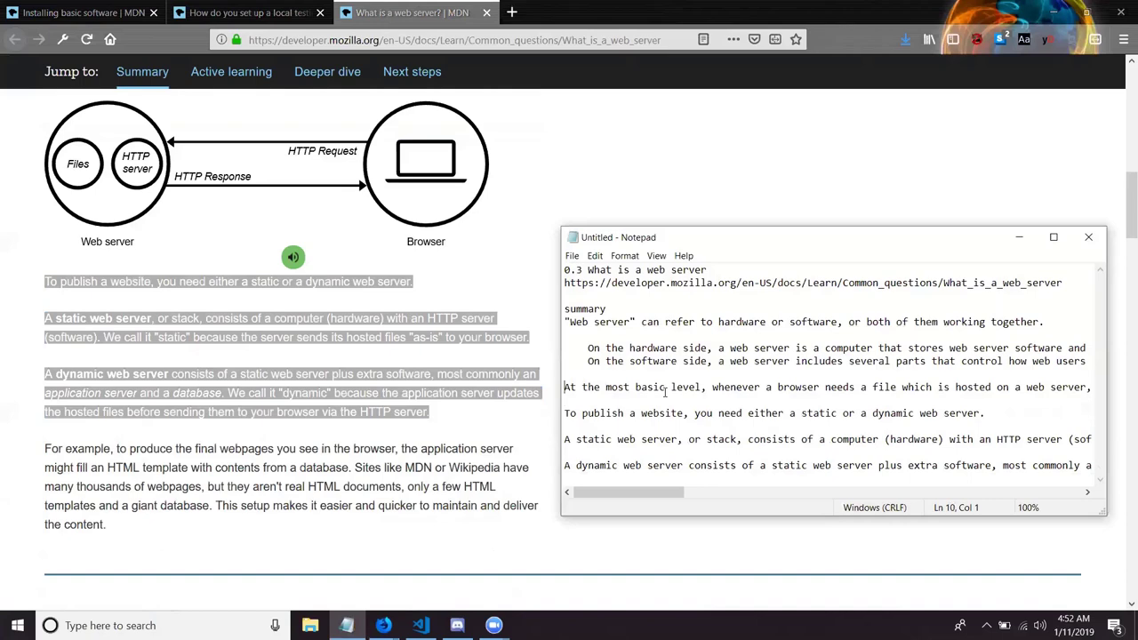
Prefix a hyphen to each of the four paragraphs from "At the most basic level" to "A dynamic web server"
{"action": "type", "text": "-"}
{"action": "key", "text": "End"}
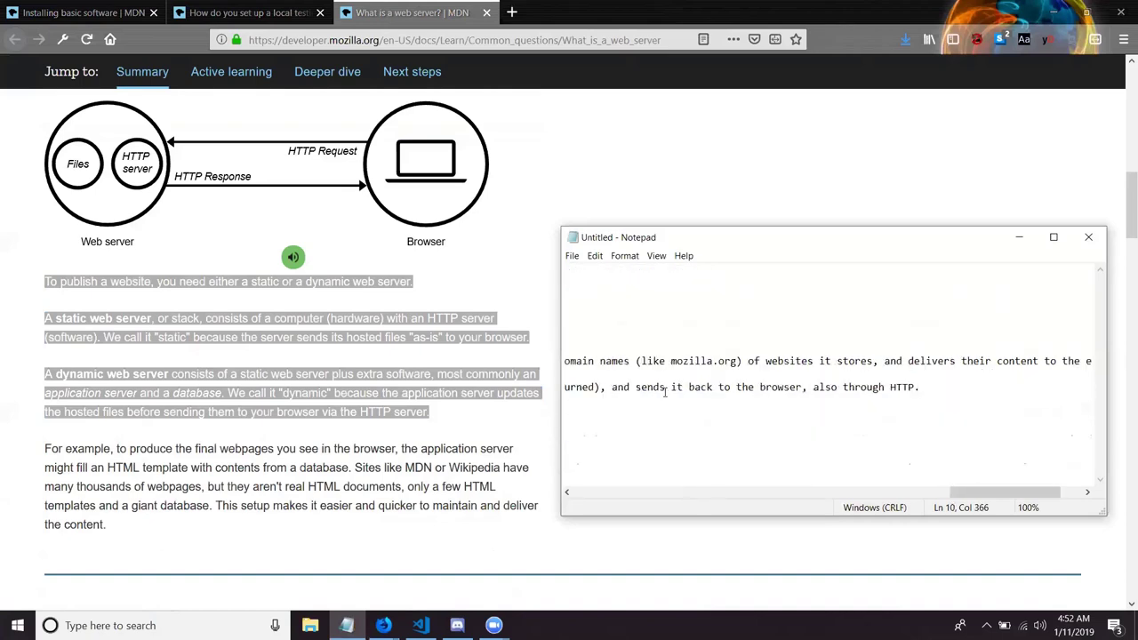
{"action": "key", "text": "Down"}
{"action": "key", "text": "Down"}
{"action": "type", "text": "-"}
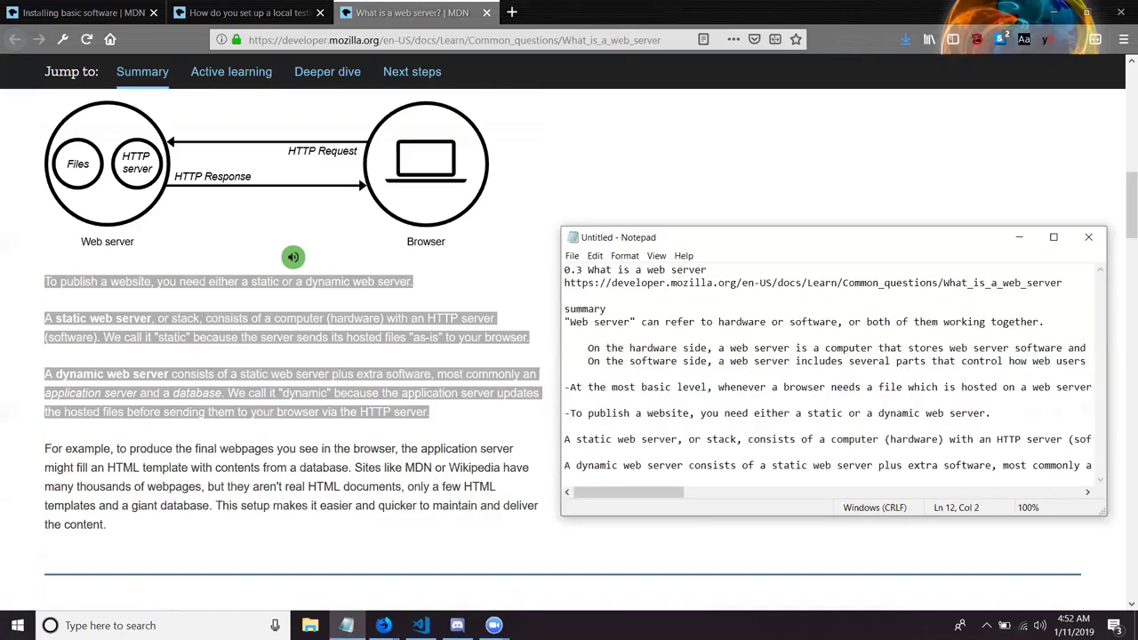
{"action": "key", "text": "Down"}
{"action": "key", "text": "Down"}
{"action": "type", "text": "-"}
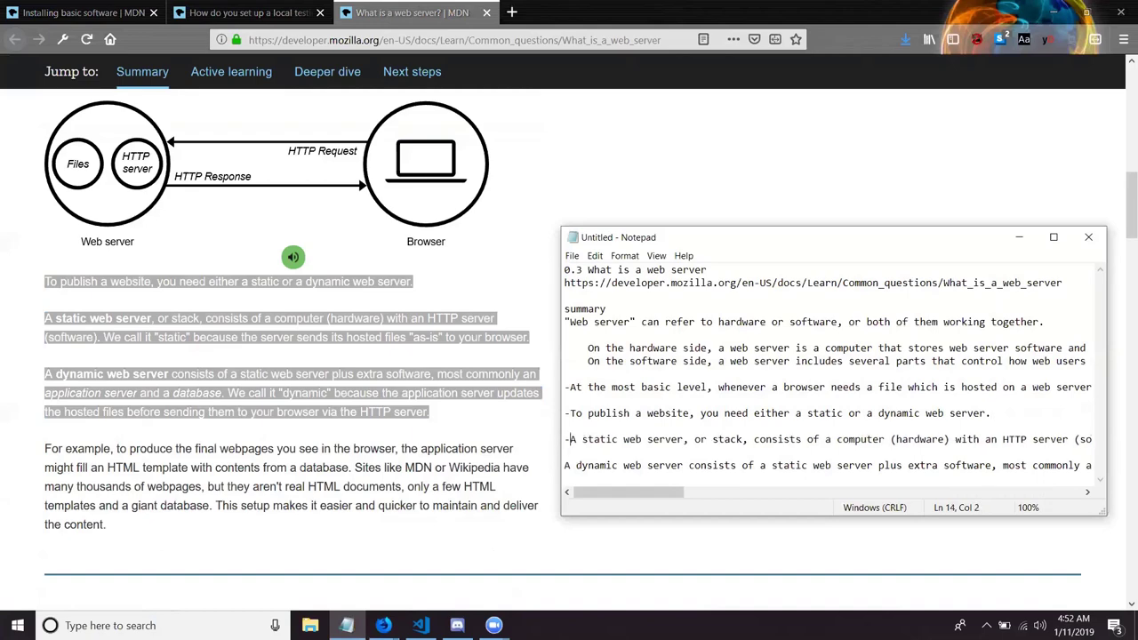
{"action": "key", "text": "End"}
{"action": "key", "text": "Down"}
{"action": "key", "text": "Down"}
{"action": "type", "text": "-"}
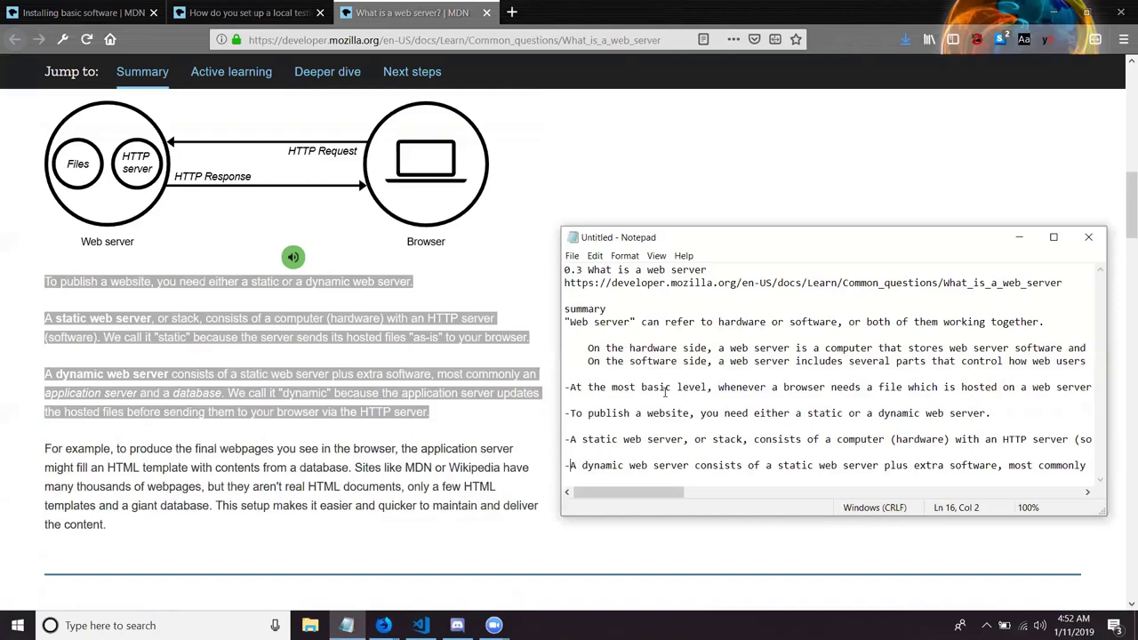
Delete the blank lines between the four hyphenated notes so they form one compact list
{"action": "key", "text": "Home"}
{"action": "key", "text": "Up"}
{"action": "key", "text": "Up"}
{"action": "key", "text": "End"}
{"action": "key", "text": "Up"}
{"action": "key", "text": "BackSpace"}
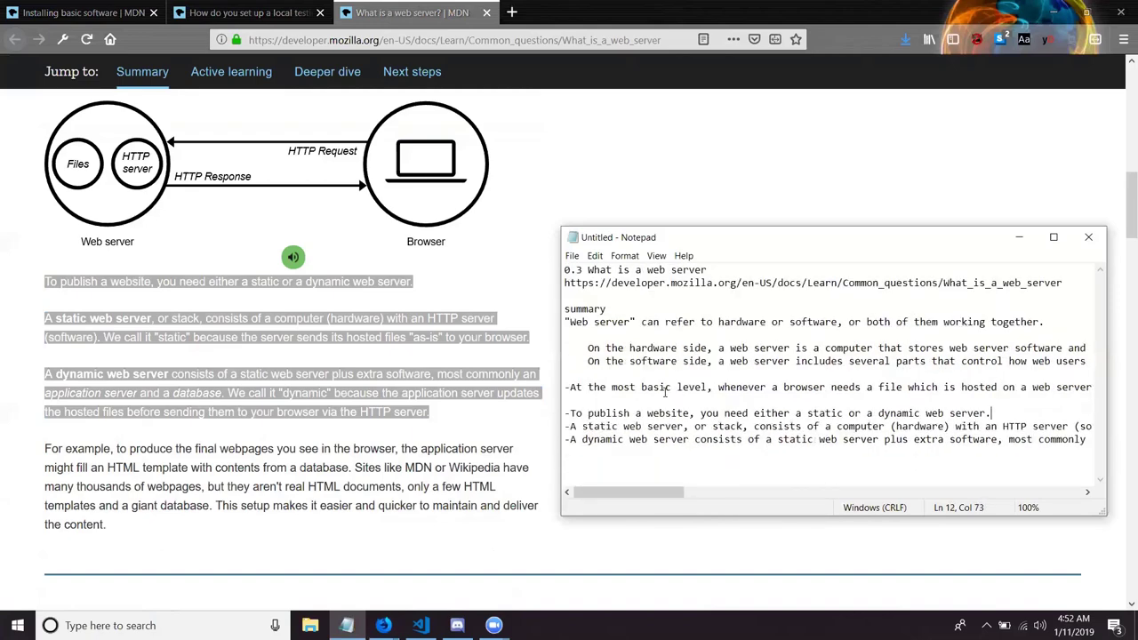
{"action": "key", "text": "Up"}
{"action": "key", "text": "BackSpace"}
{"action": "key", "text": "Up"}
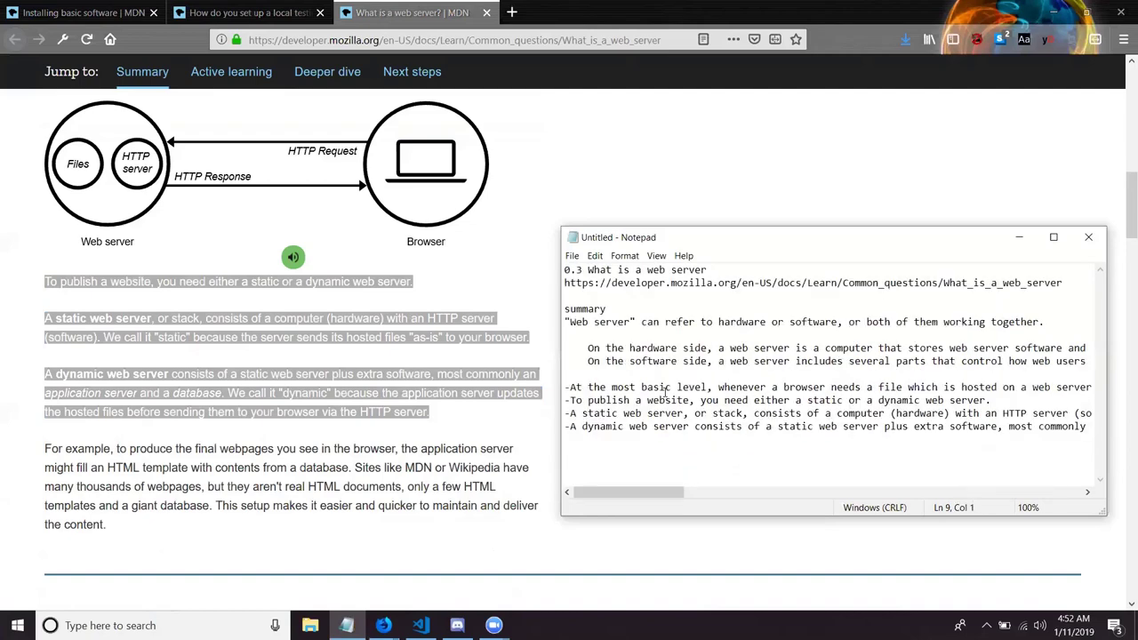
Add a new line starting with a hyphen below the dynamic web server note
{"action": "key", "text": "Down"}
{"action": "key", "text": "Down"}
{"action": "key", "text": "Down"}
{"action": "key", "text": "Down"}
{"action": "key", "text": "End"}
{"action": "key", "text": "Return"}
{"action": "key", "text": "Return"}
{"action": "key", "text": "Return"}
{"action": "key", "text": "Return"}
{"action": "key", "text": "BackSpace"}
{"action": "key", "text": "BackSpace"}
{"action": "key", "text": "BackSpace"}
{"action": "type", "text": "-"}
Return to the article and read the Deeper dive introduction and the Hosting files section
{"action": "left_click", "coordinate": [175, 336]}
{"action": "scroll", "coordinate": [175, 338], "scroll_direction": "down", "scroll_amount": 5}
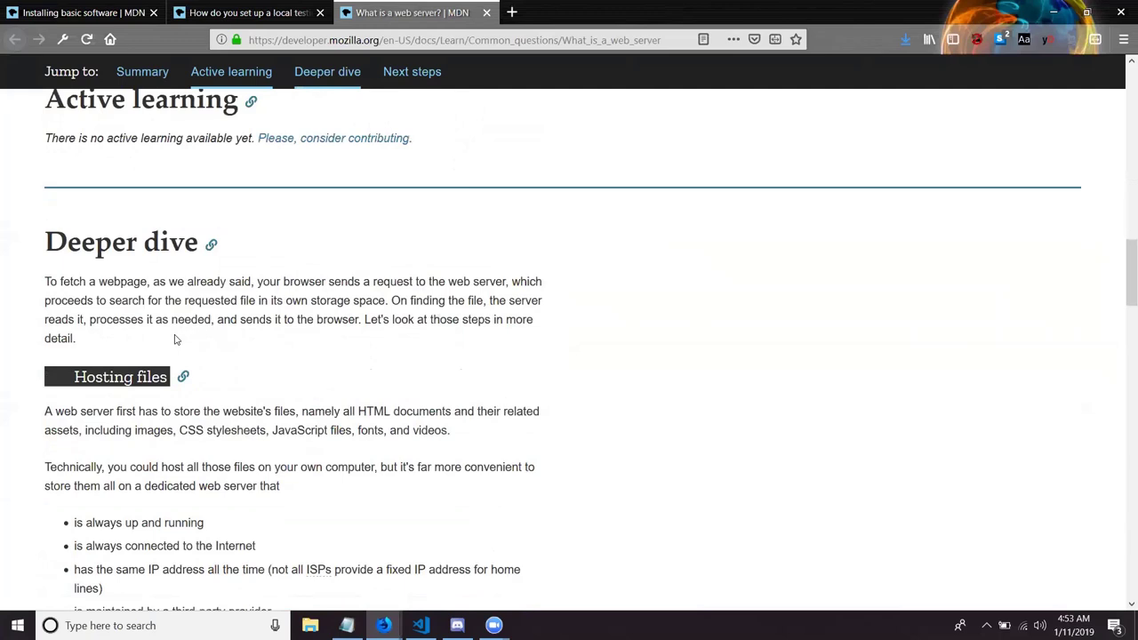
{"action": "scroll", "coordinate": [175, 339], "scroll_direction": "down", "scroll_amount": 2}
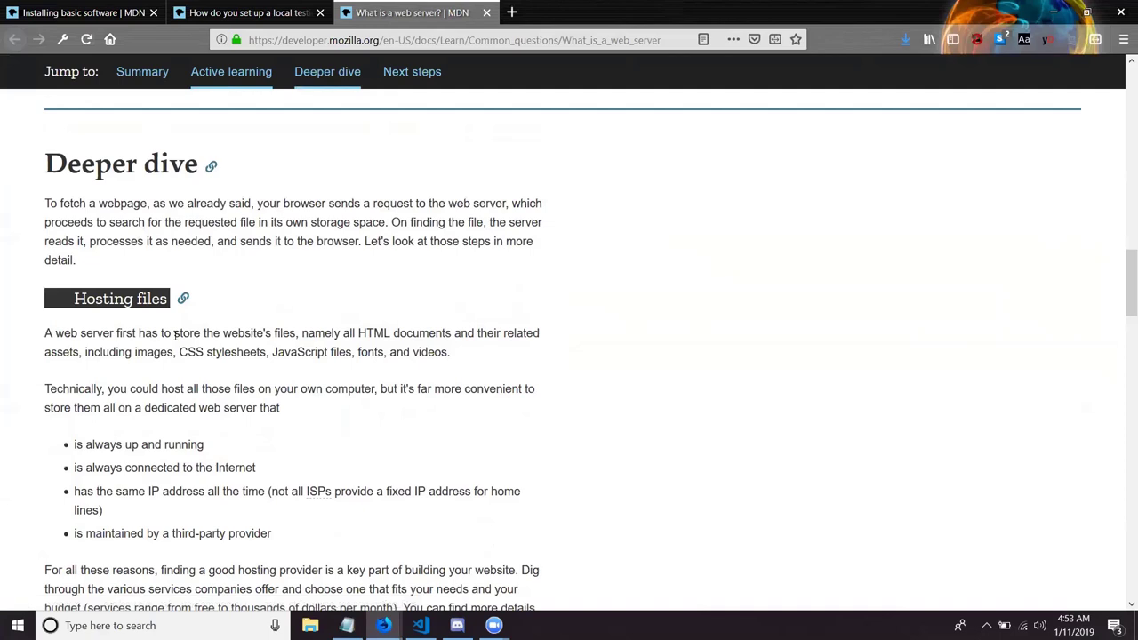
{"action": "scroll", "coordinate": [175, 337], "scroll_direction": "down", "scroll_amount": 1}
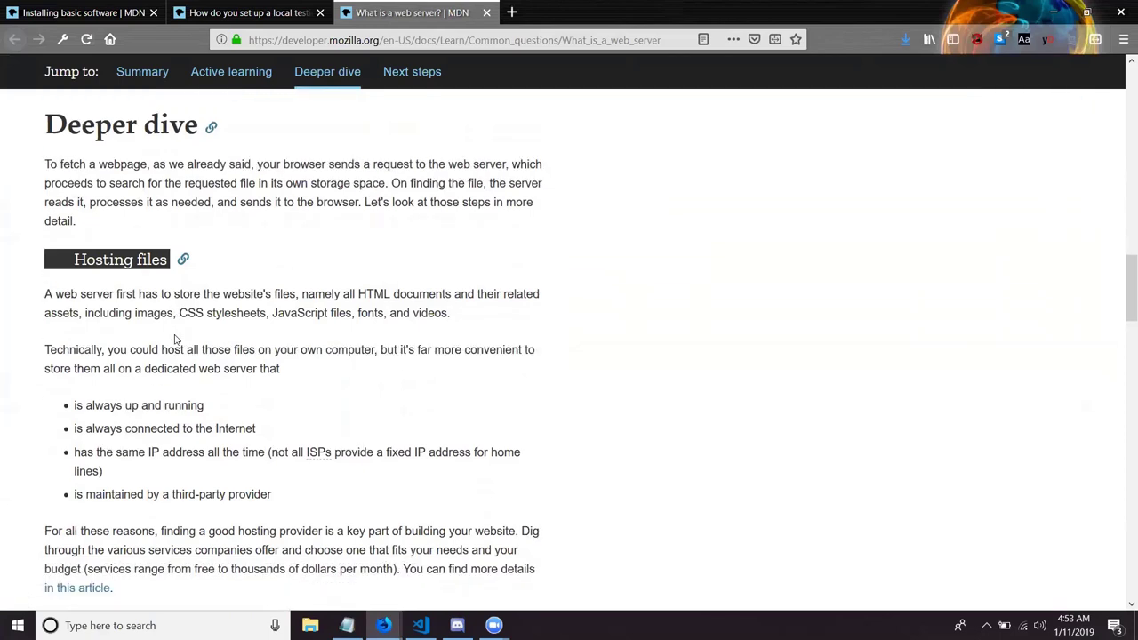
{"action": "scroll", "coordinate": [175, 337], "scroll_direction": "down", "scroll_amount": 1}
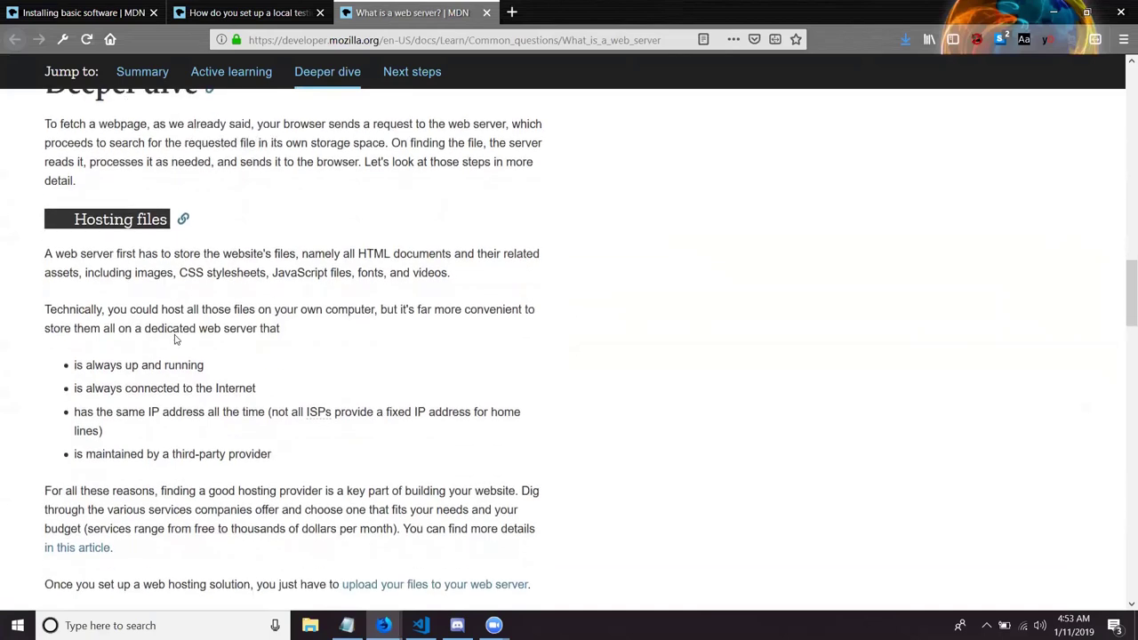
{"action": "scroll", "coordinate": [175, 337], "scroll_direction": "down", "scroll_amount": 1}
{"action": "scroll", "coordinate": [175, 336], "scroll_direction": "down", "scroll_amount": 1}
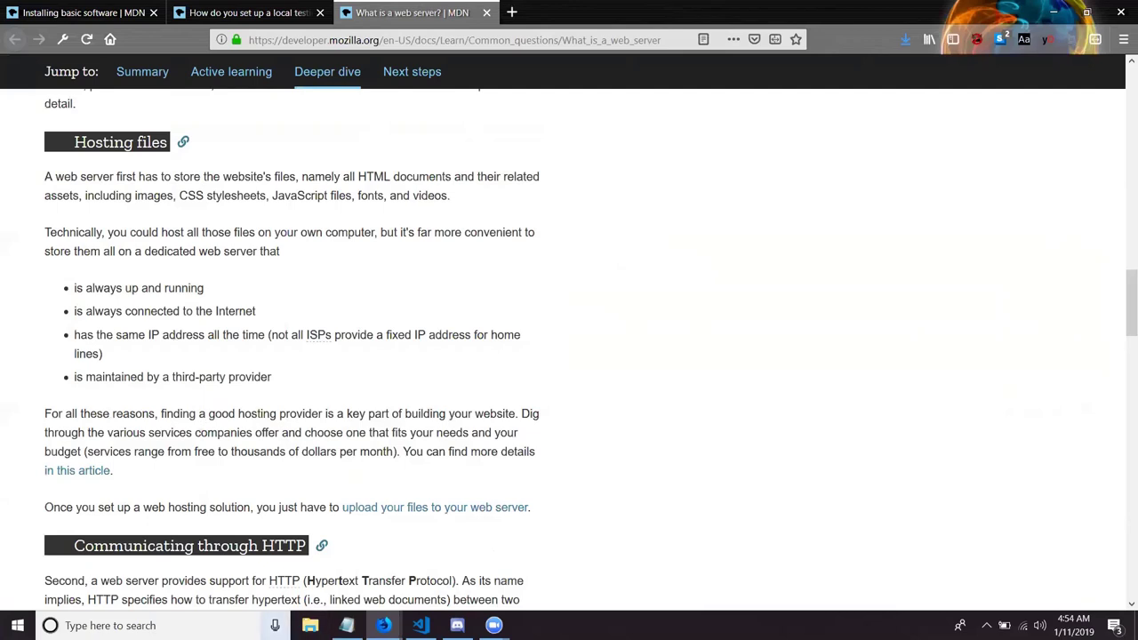
In Notepad, replace the trailing hyphen with a blank line and add the heading "hosting files" with a new line below it
{"action": "left_click", "coordinate": [347, 625]}
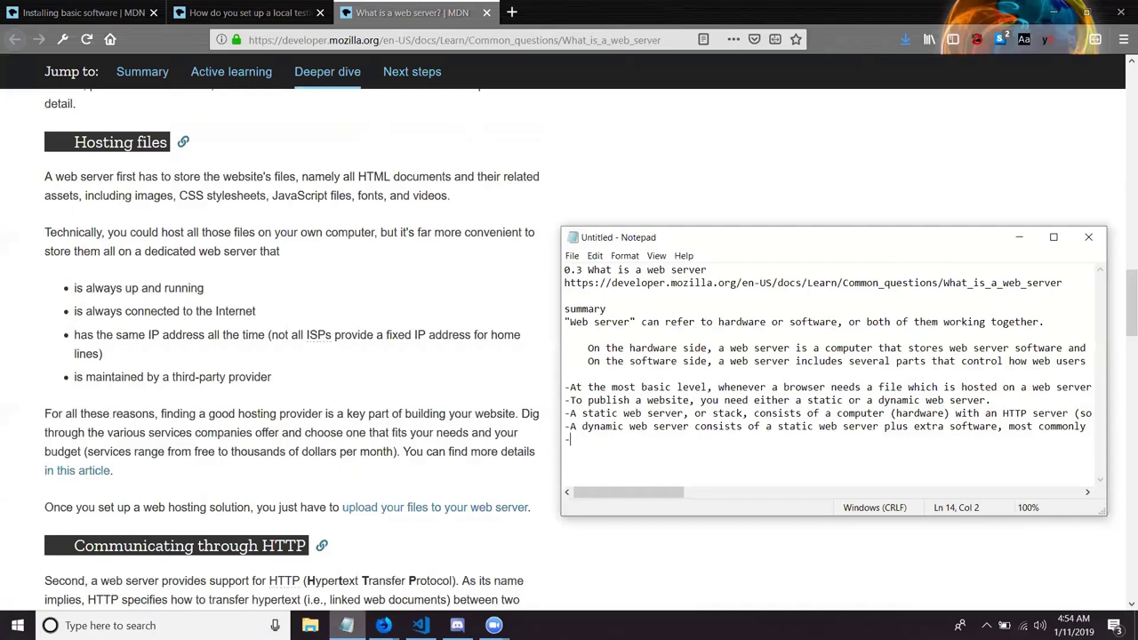
{"action": "key", "text": "BackSpace"}
{"action": "key", "text": "Return"}
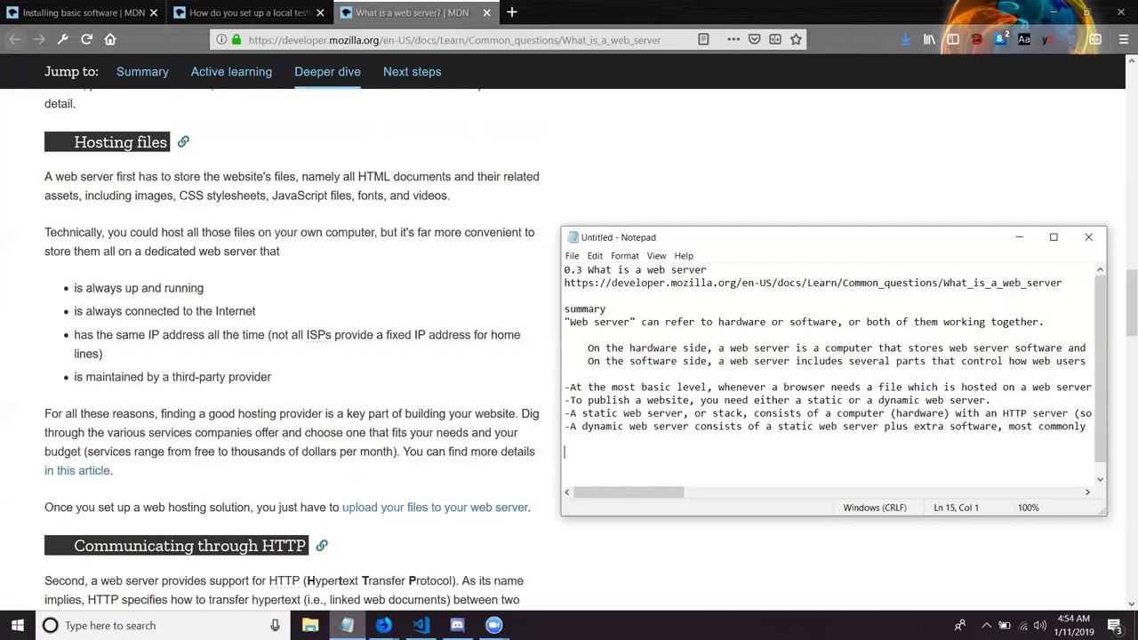
{"action": "type", "text": "gosting files"}
{"action": "key", "text": "Down"}
{"action": "key", "text": "Right"}
{"action": "key", "text": "BackSpace"}
{"action": "type", "text": "h"}
{"action": "key", "text": "Return"}
{"action": "key", "text": "BackSpace"}
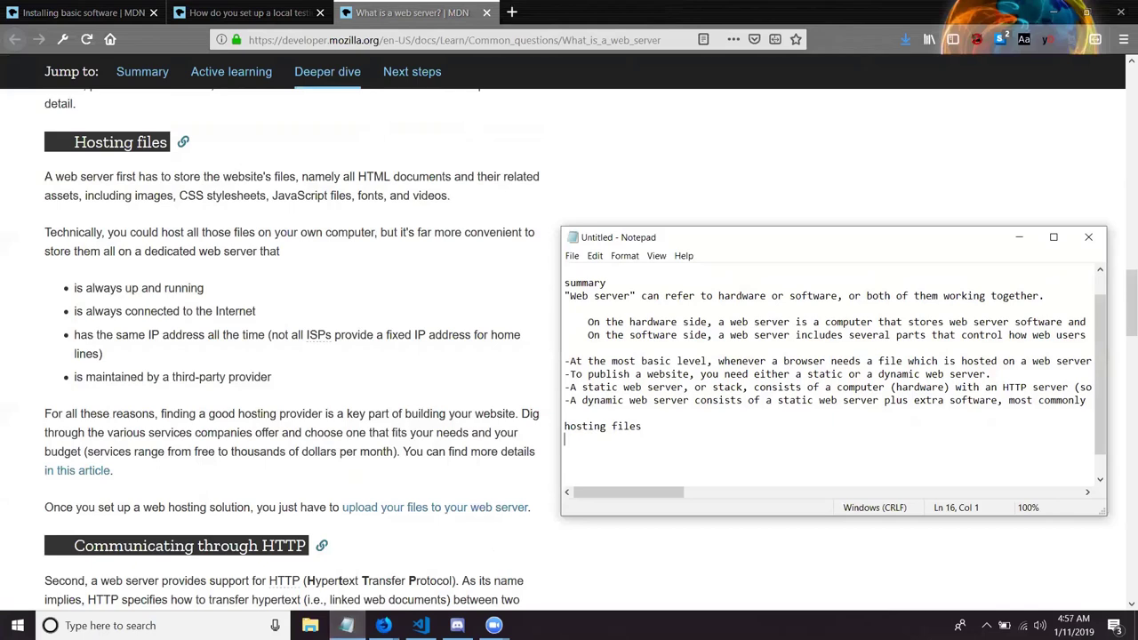
Copy the first Hosting files paragraph, about storing the website's files, into the notes under the "hosting files" heading
{"action": "type", "text": "buy"}
{"action": "left_click", "coordinate": [73, 298]}
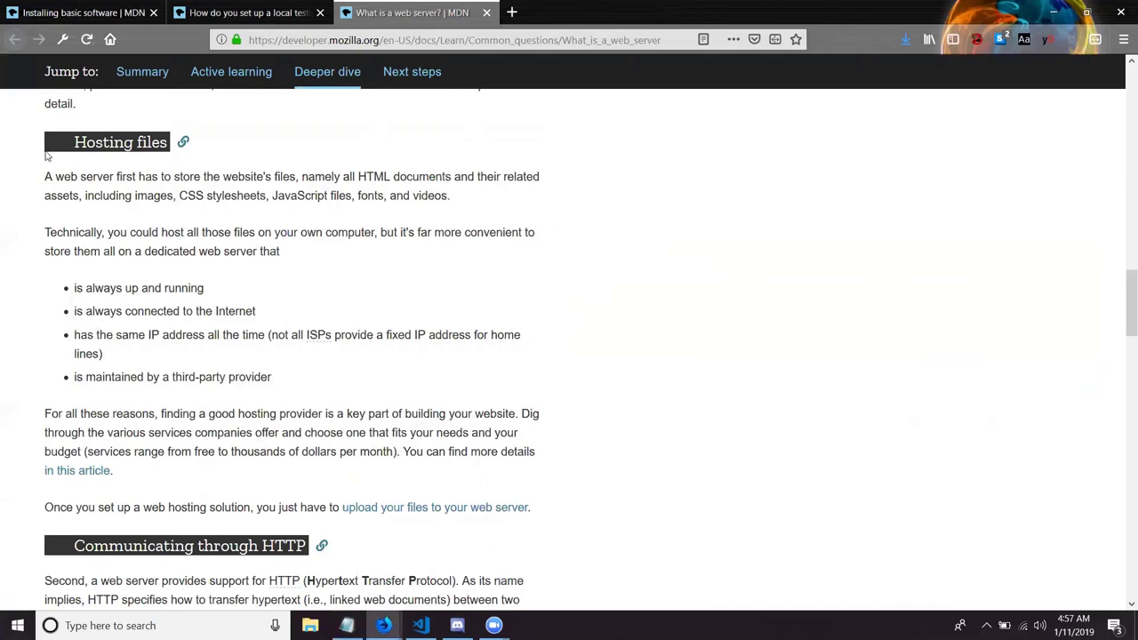
{"action": "left_click_drag", "start_coordinate": [47, 176], "coordinate": [466, 203]}
{"action": "key", "text": "ctrl+c"}
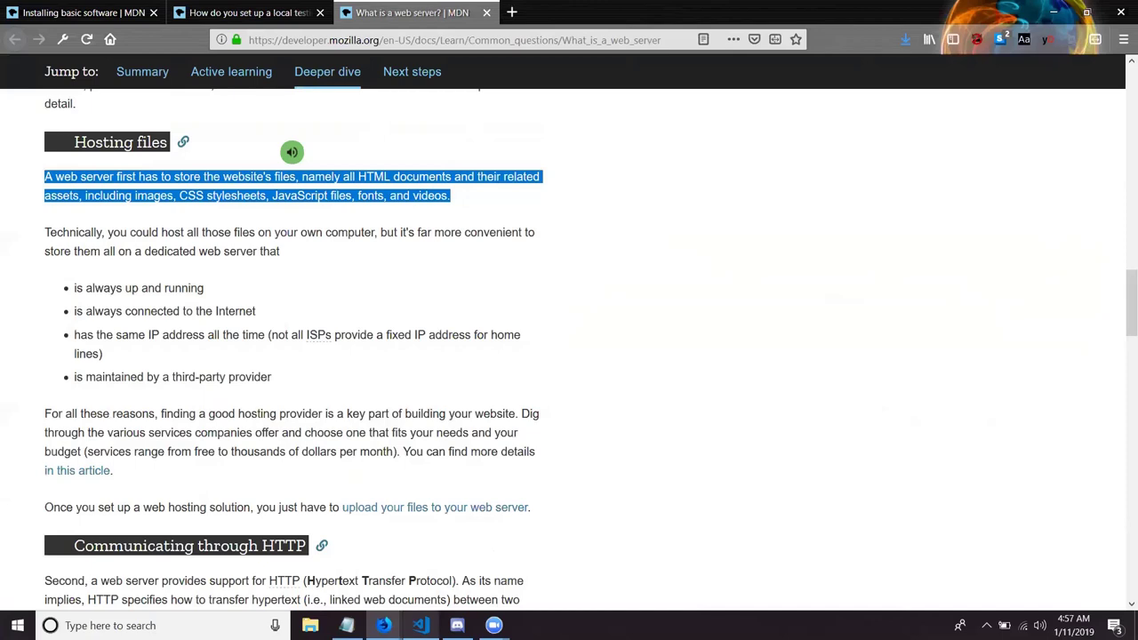
{"action": "left_click", "coordinate": [347, 625]}
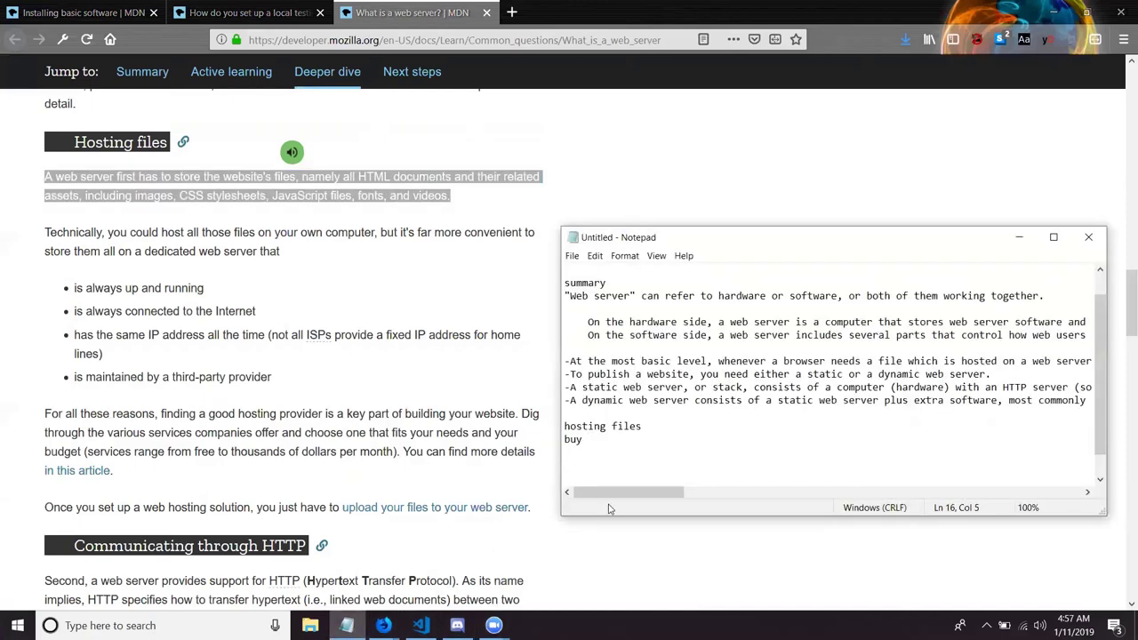
{"action": "key", "text": "shift+Left"}
{"action": "key", "text": "shift+Left"}
{"action": "key", "text": "shift+Left"}
{"action": "key", "text": "shift+Left"}
{"action": "key", "text": "ctrl+v"}
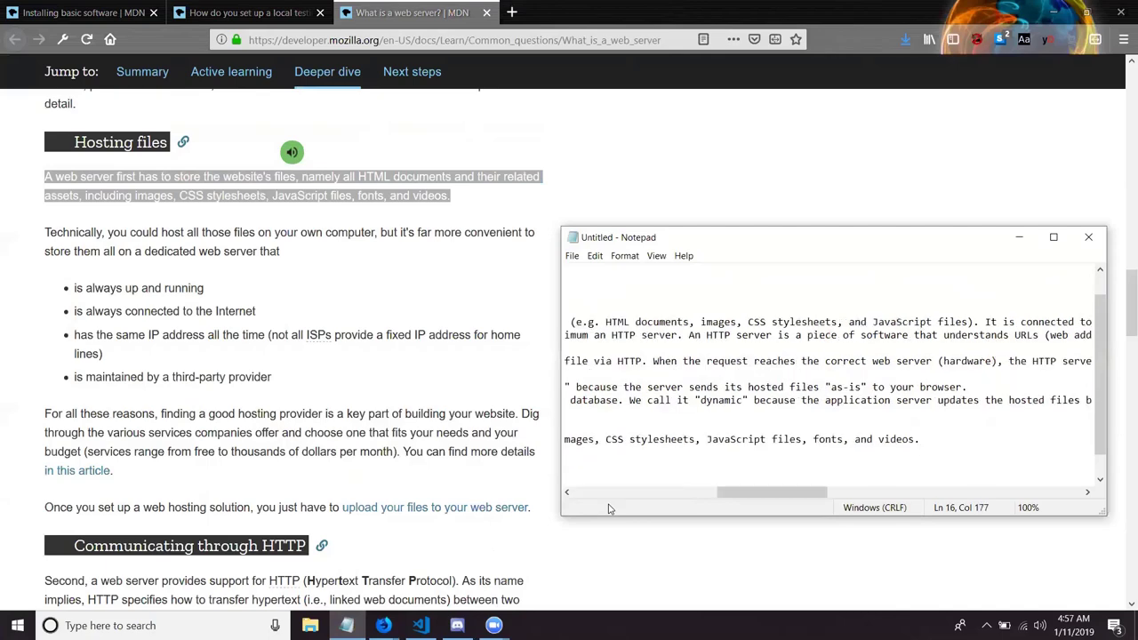
{"action": "key", "text": "Return"}
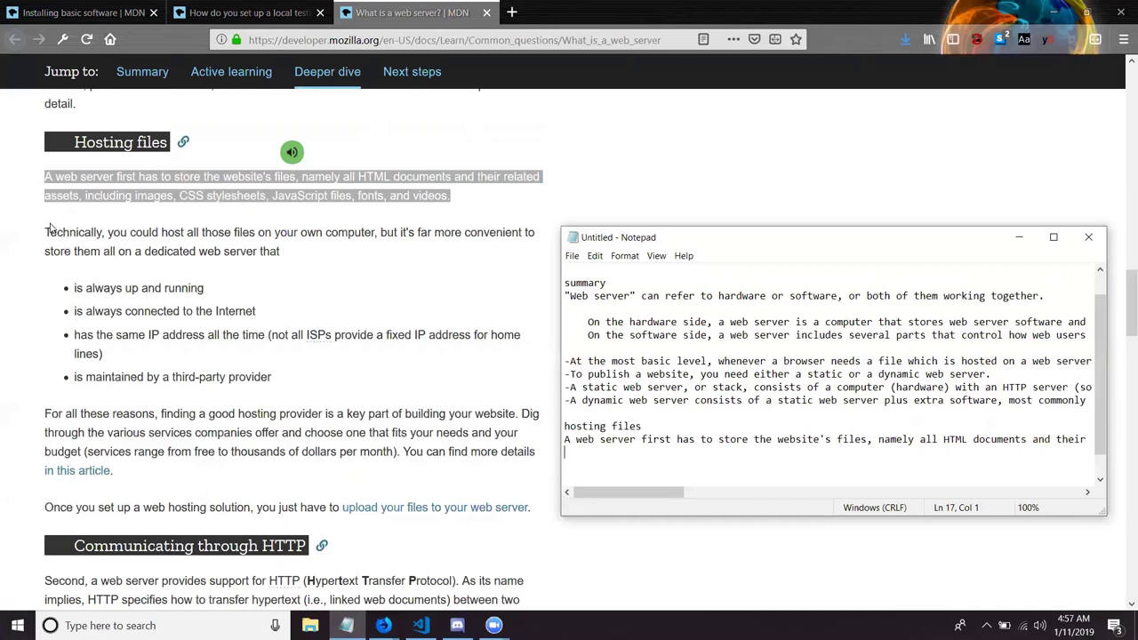
Append the article's passage from "Technically, you could host" to "dedicated web server" to the end of the hosting files paragraph
{"action": "left_click_drag", "start_coordinate": [48, 230], "coordinate": [258, 255]}
{"action": "key", "text": "ctrl+c"}
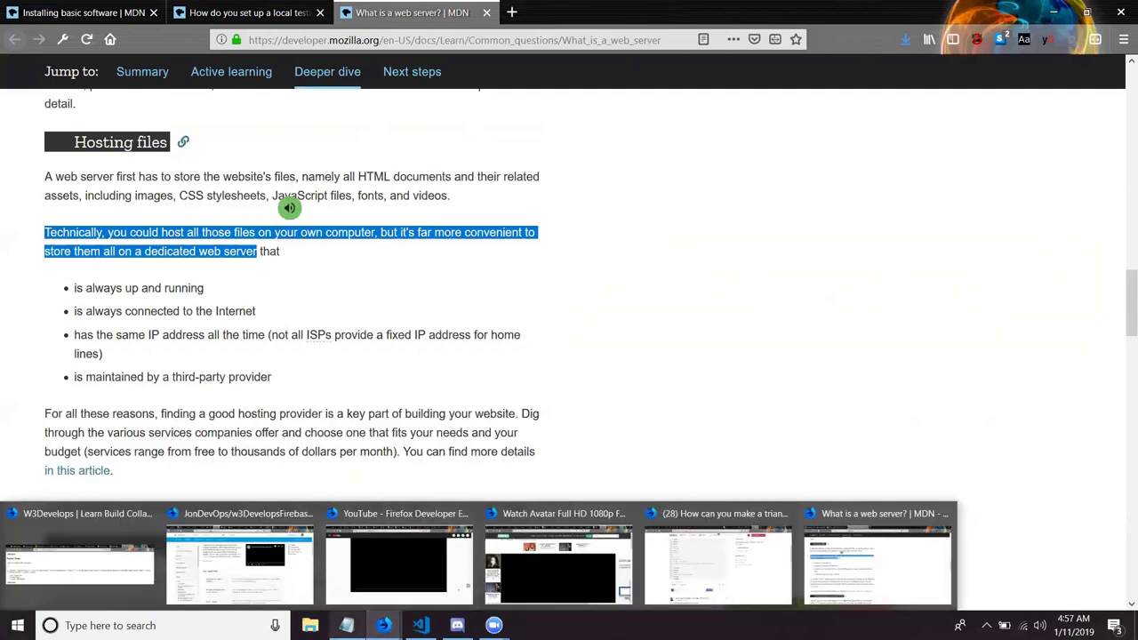
{"action": "mouse_move", "coordinate": [354, 617]}
{"action": "left_click", "coordinate": [351, 594]}
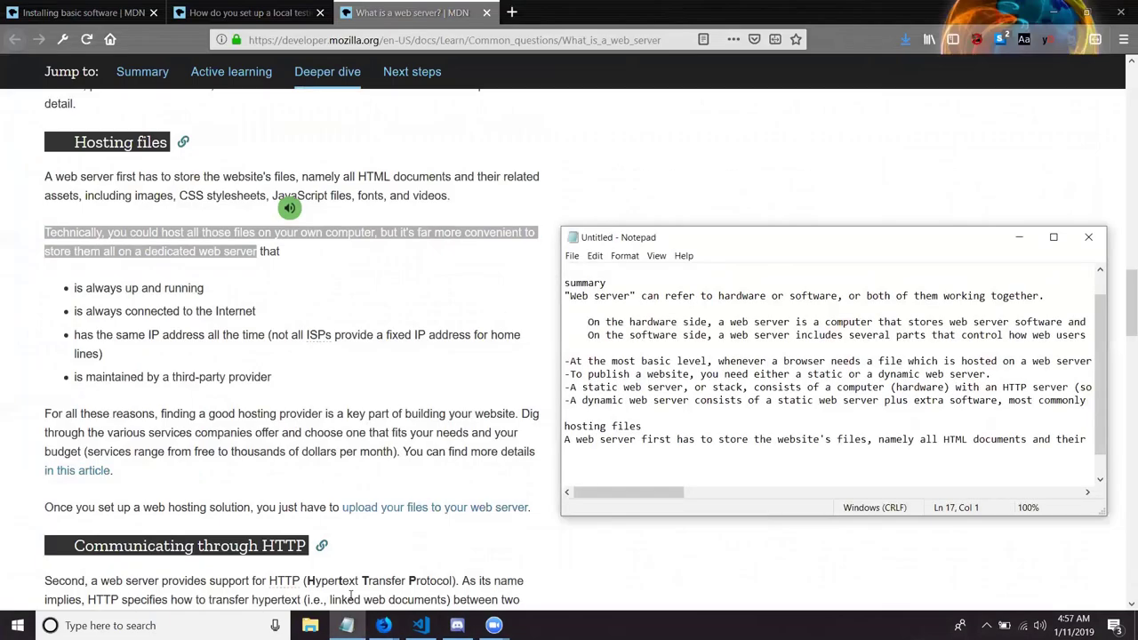
{"action": "key", "text": "BackSpace"}
{"action": "type", "text": "v"}
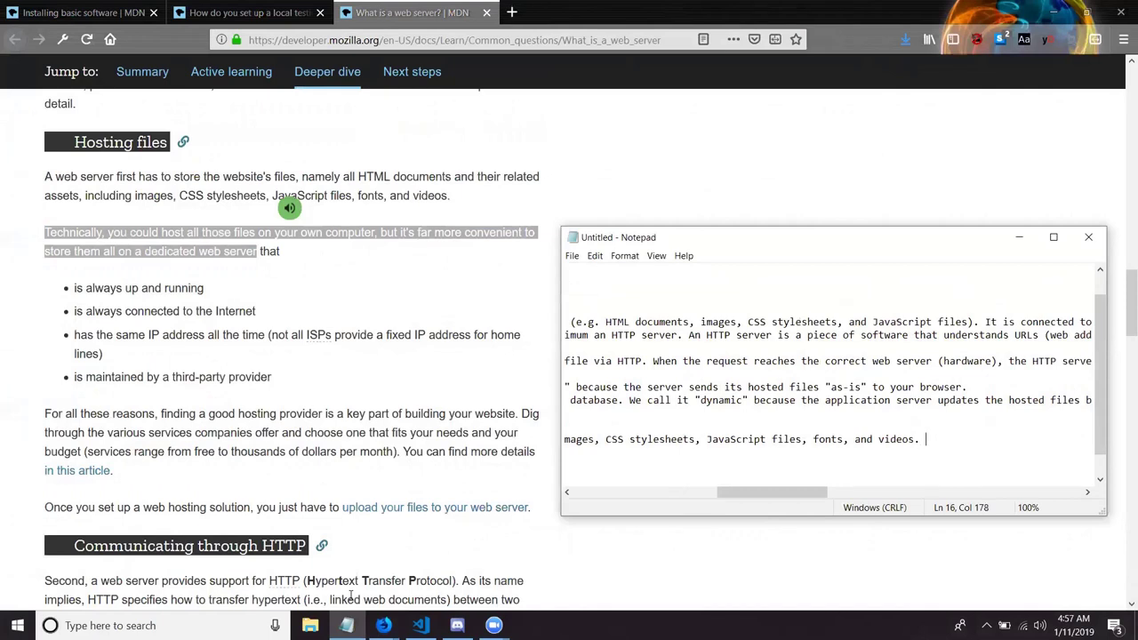
{"action": "key", "text": "BackSpace"}
{"action": "key", "text": "ctrl+v"}
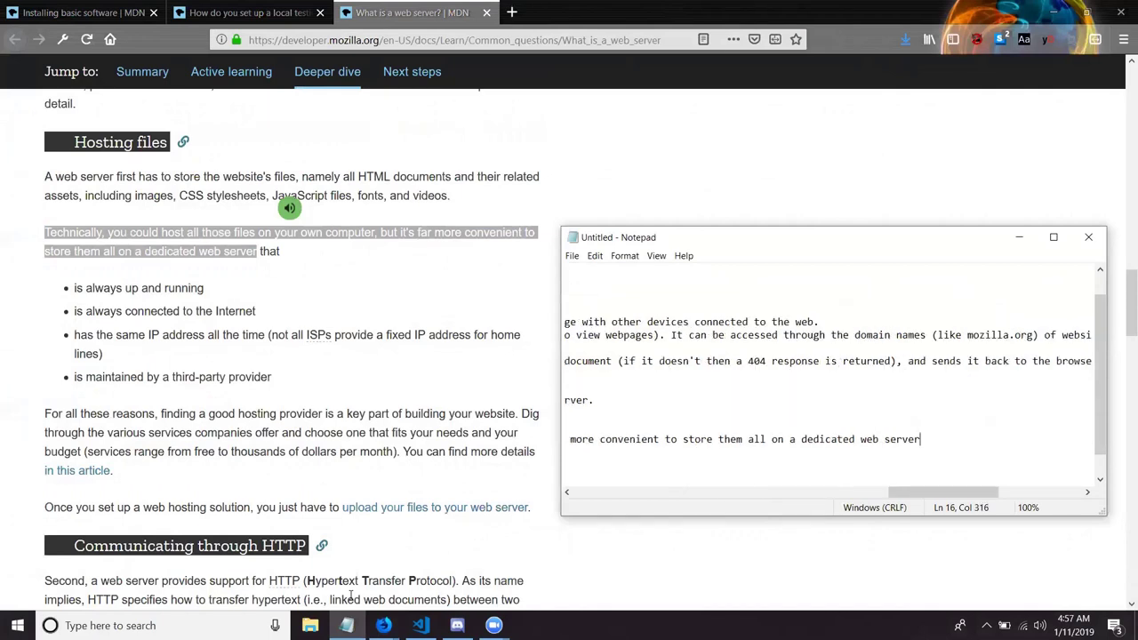
Start saving the Notepad notes in the notes folder and begin the file name with "0.3-"
{"action": "key", "text": "ctrl+s"}
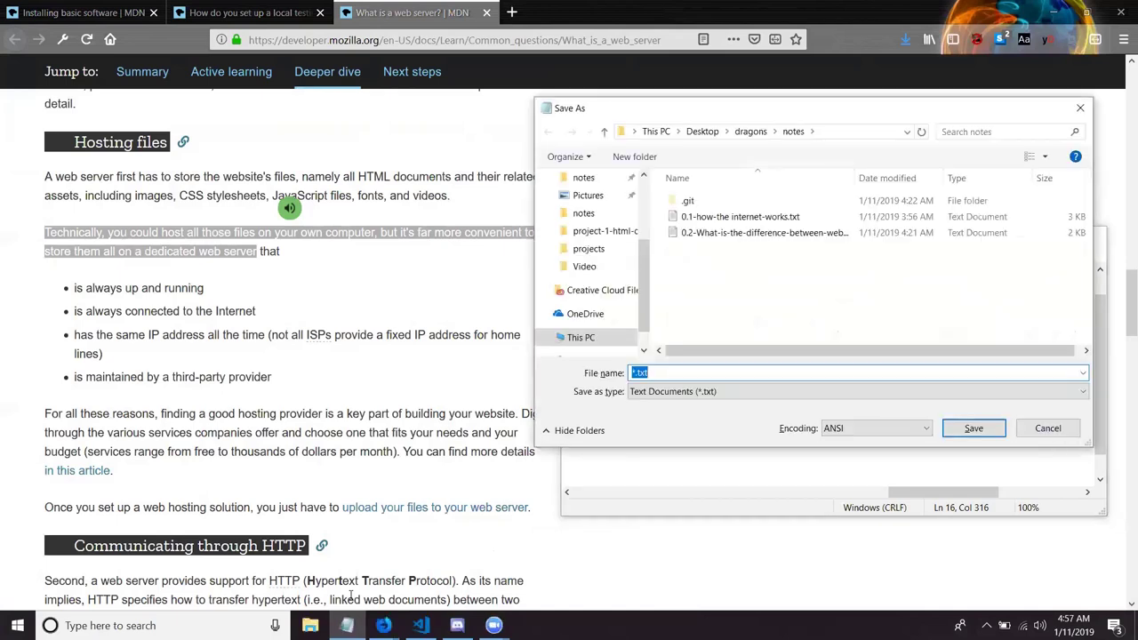
{"action": "type", "text": "0.3"}
{"action": "left_click", "coordinate": [200, 215]}
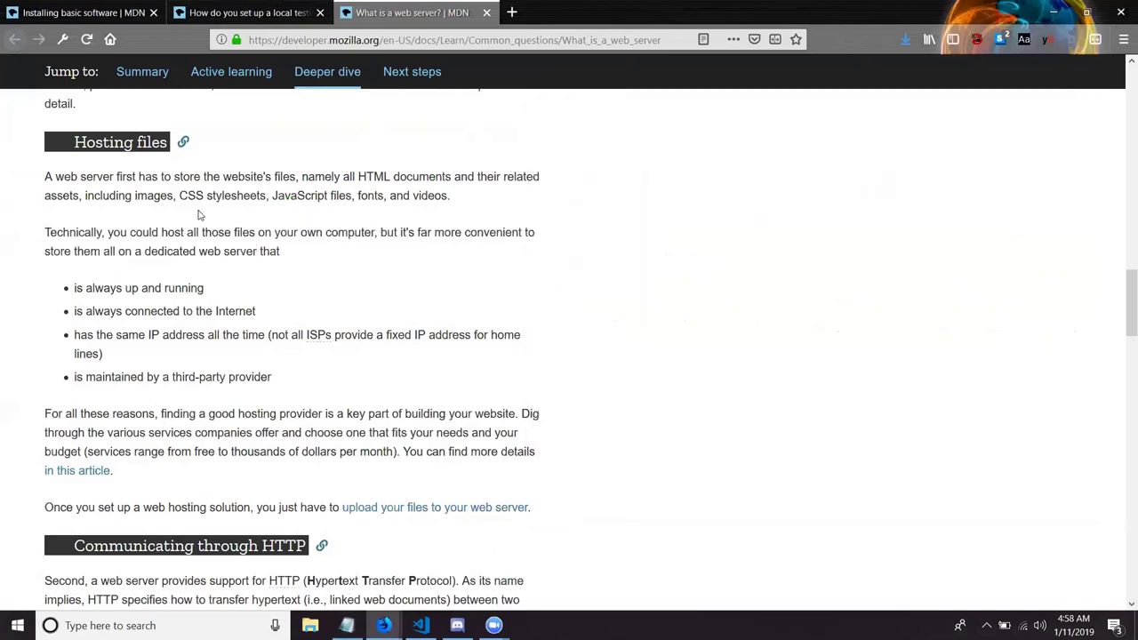
{"action": "scroll", "coordinate": [200, 215], "scroll_direction": "up", "scroll_amount": 15}
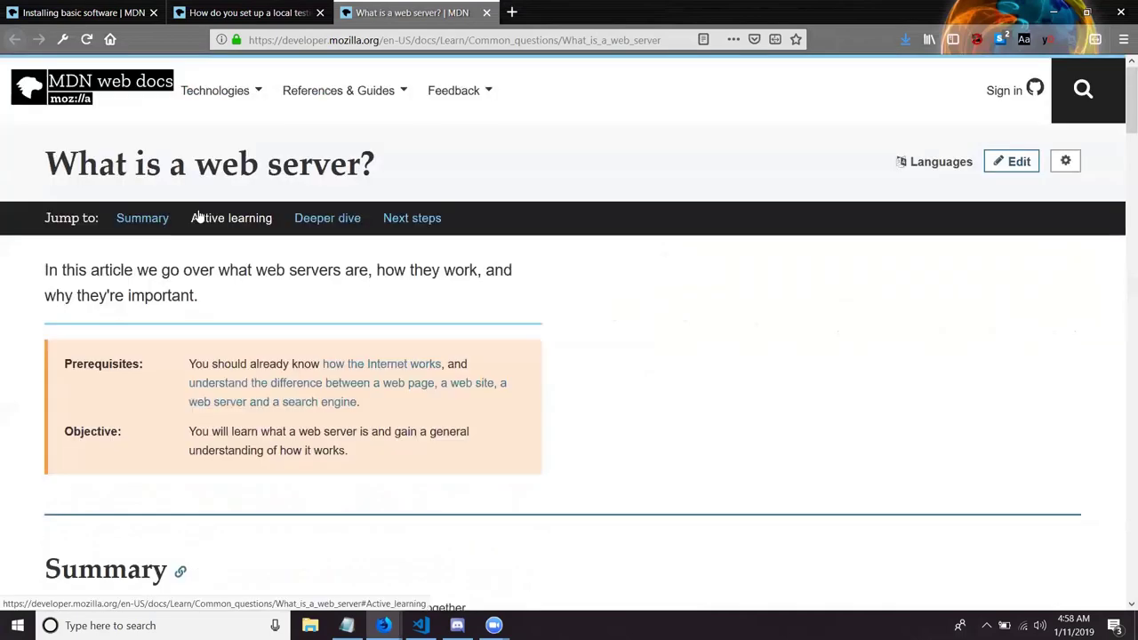
{"action": "triple_click", "coordinate": [175, 163]}
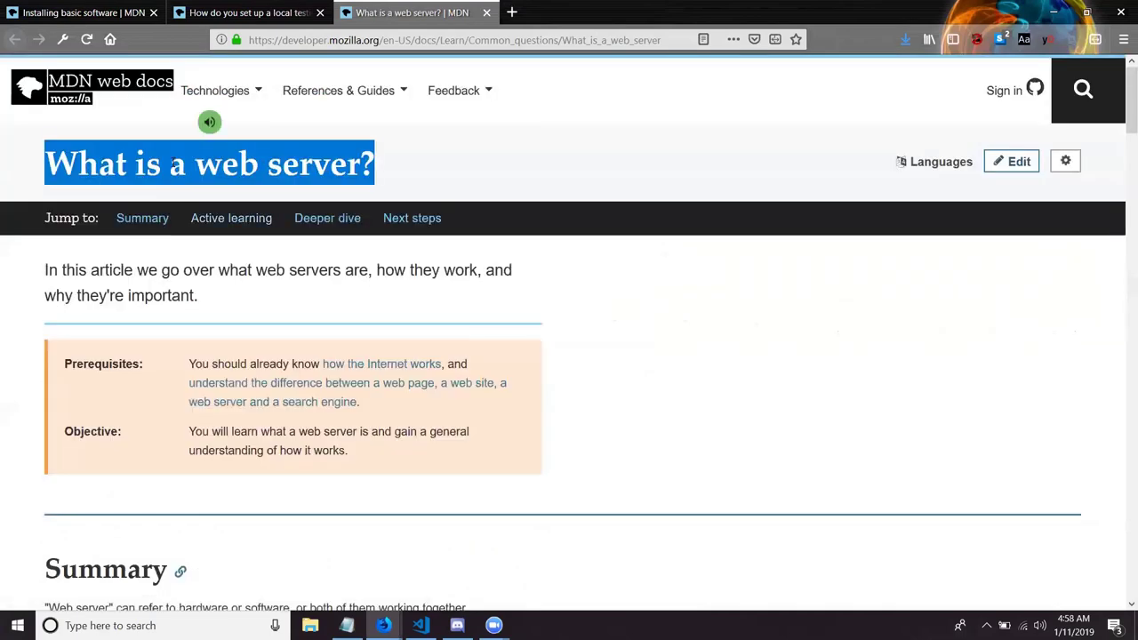
{"action": "left_click", "coordinate": [209, 122]}
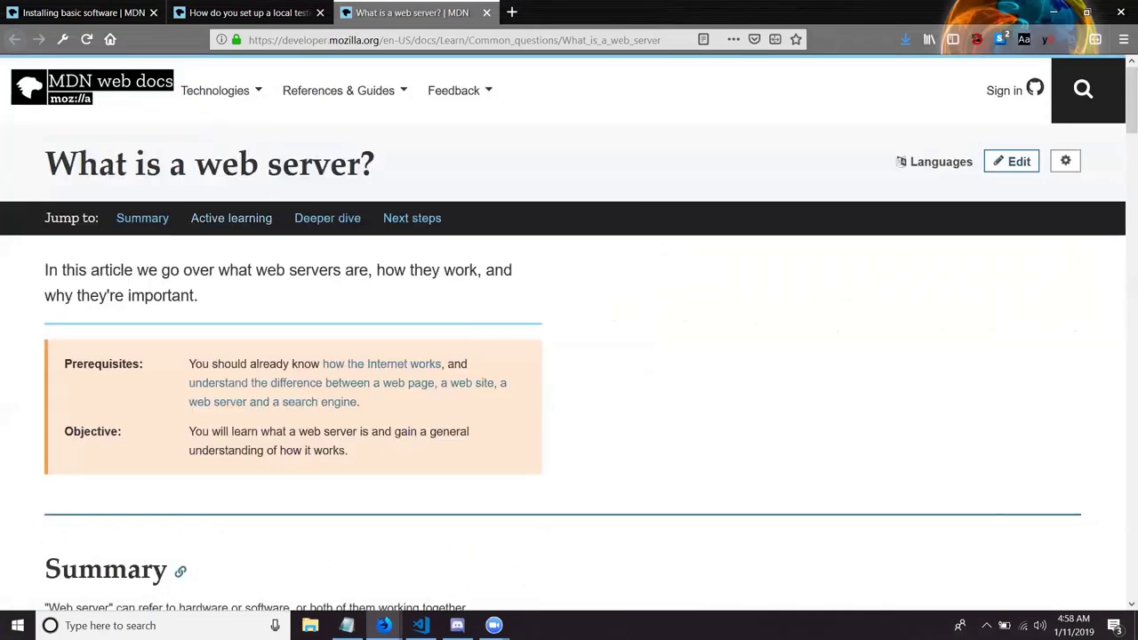
{"action": "left_click", "coordinate": [347, 625]}
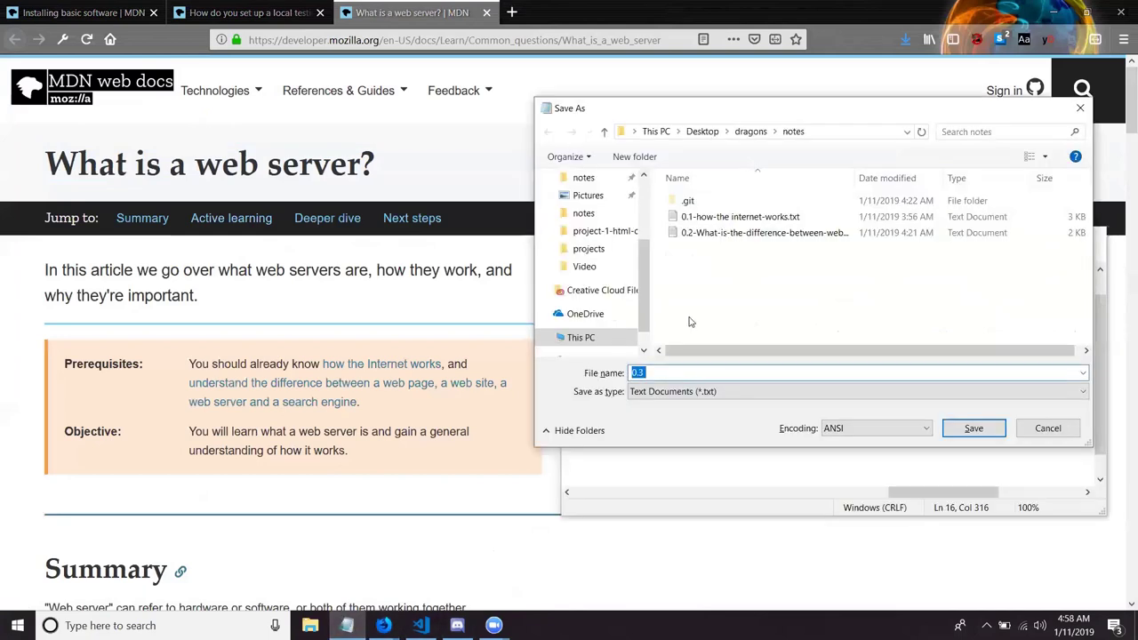
{"action": "left_click", "coordinate": [672, 373]}
{"action": "type", "text": "-"}
Copy the article title "What is a web server", without its question mark, into the file name after "0.3-"
{"action": "mouse_move", "coordinate": [338, 90]}
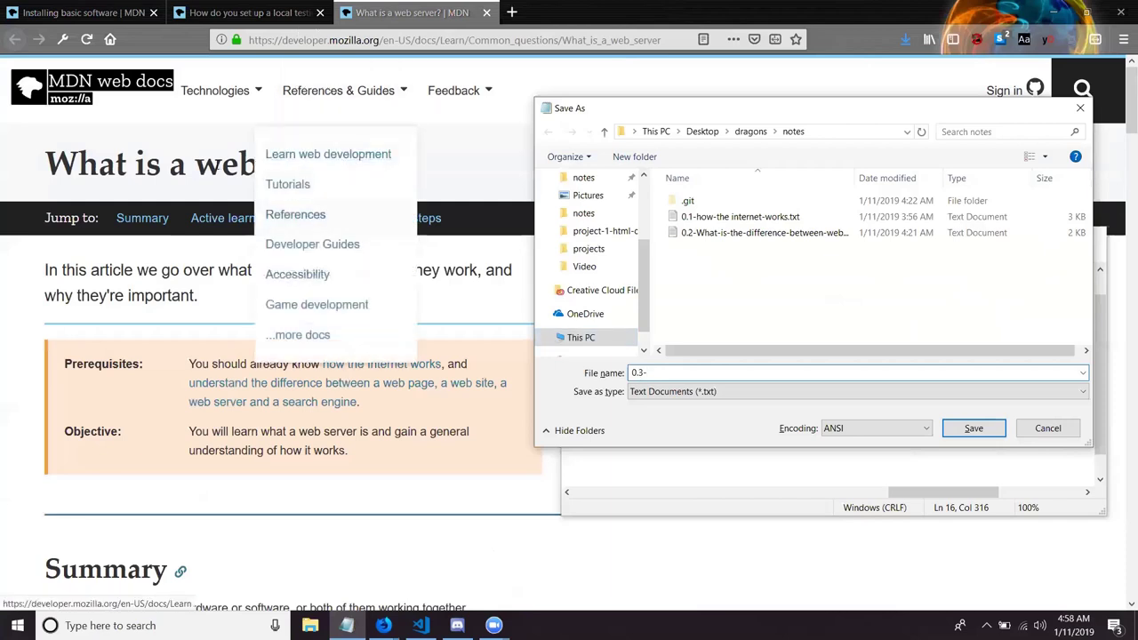
{"action": "key", "text": "alt+Tab"}
{"action": "left_click_drag", "start_coordinate": [40, 171], "coordinate": [359, 190]}
{"action": "key", "text": "ctrl+c"}
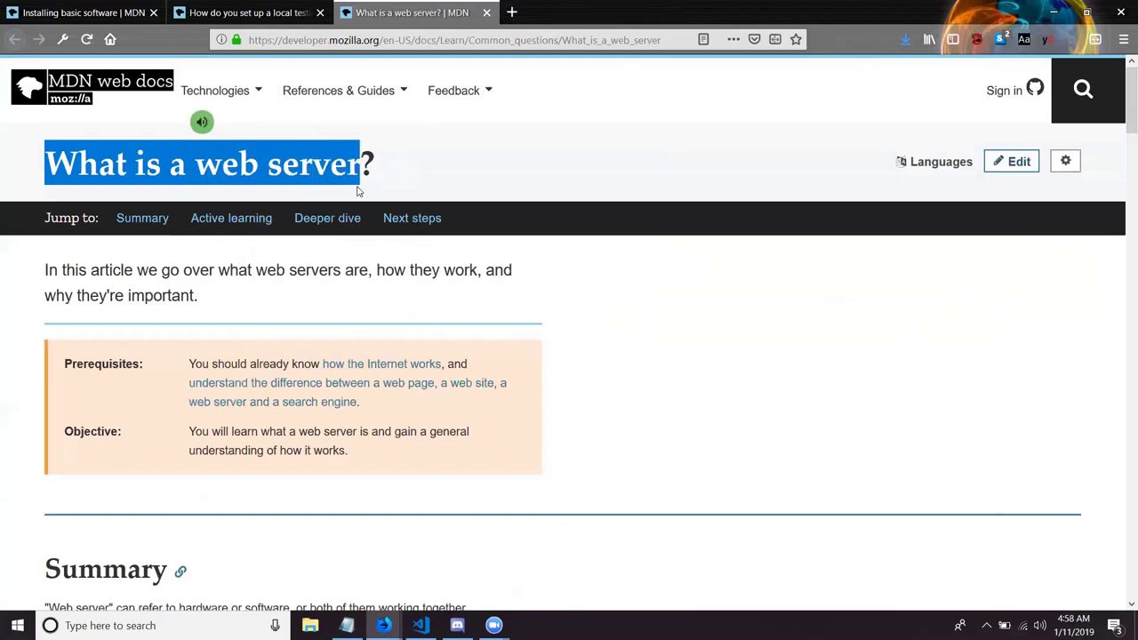
{"action": "key", "text": "alt+Tab"}
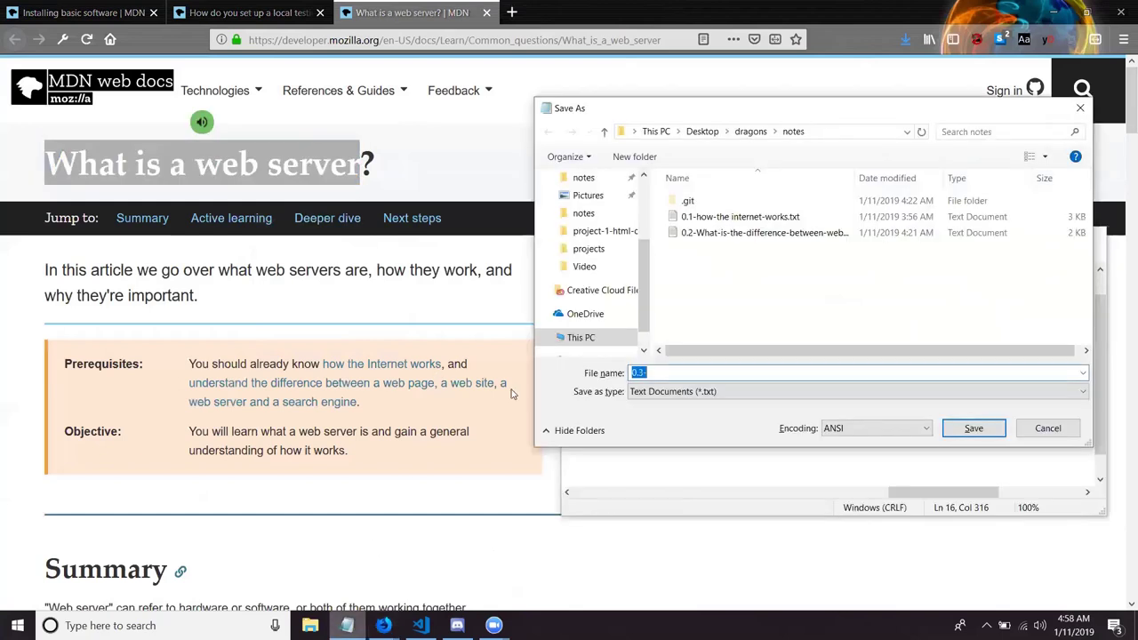
{"action": "key", "text": "End"}
{"action": "type", "text": "-"}
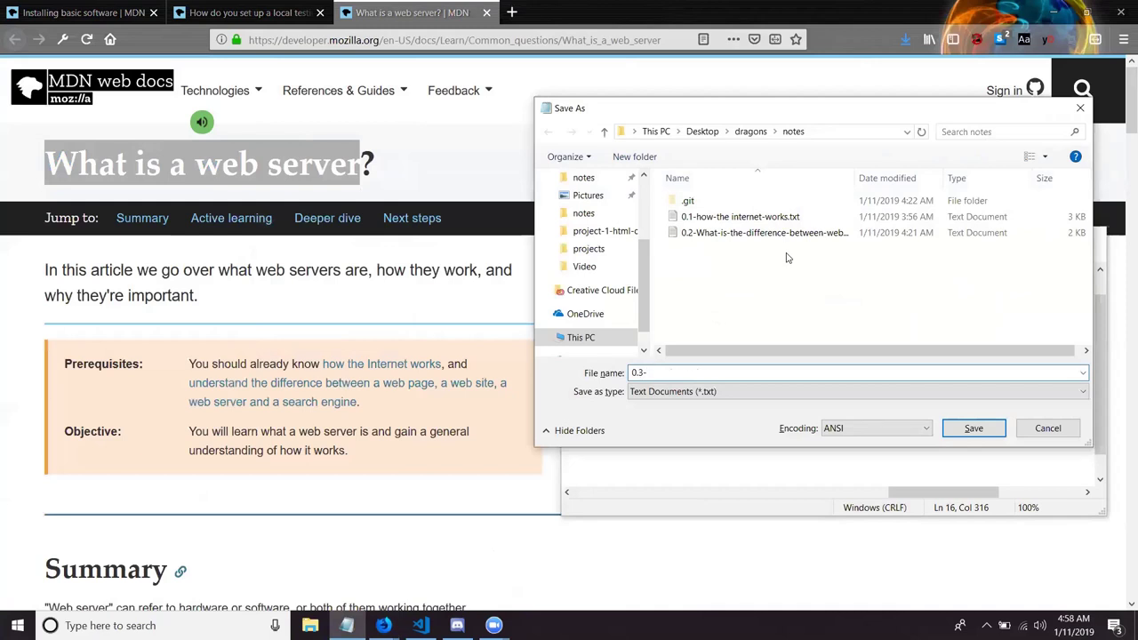
{"action": "key", "text": "ctrl+v"}
Replace the spaces in the file name with hyphens and save the notes as 0.3-What-is-a-web-server.txt
{"action": "key", "text": "Left"}
{"action": "key", "text": "Left"}
{"action": "key", "text": "Left"}
{"action": "key", "text": "Left"}
{"action": "key", "text": "Left"}
{"action": "key", "text": "Left"}
{"action": "key", "text": "BackSpace"}
{"action": "type", "text": "-"}
{"action": "key", "text": "Left"}
{"action": "key", "text": "Left"}
{"action": "key", "text": "BackSpace"}
{"action": "type", "text": "-"}
{"action": "key", "text": "Left"}
{"action": "key", "text": "Left"}
{"action": "key", "text": "BackSpace"}
{"action": "type", "text": "-"}
{"action": "key", "text": "Left"}
{"action": "key", "text": "Left"}
{"action": "key", "text": "BackSpace"}
{"action": "type", "text": "-"}
{"action": "key", "text": "Right"}
{"action": "key", "text": "Right"}
{"action": "key", "text": "Return"}
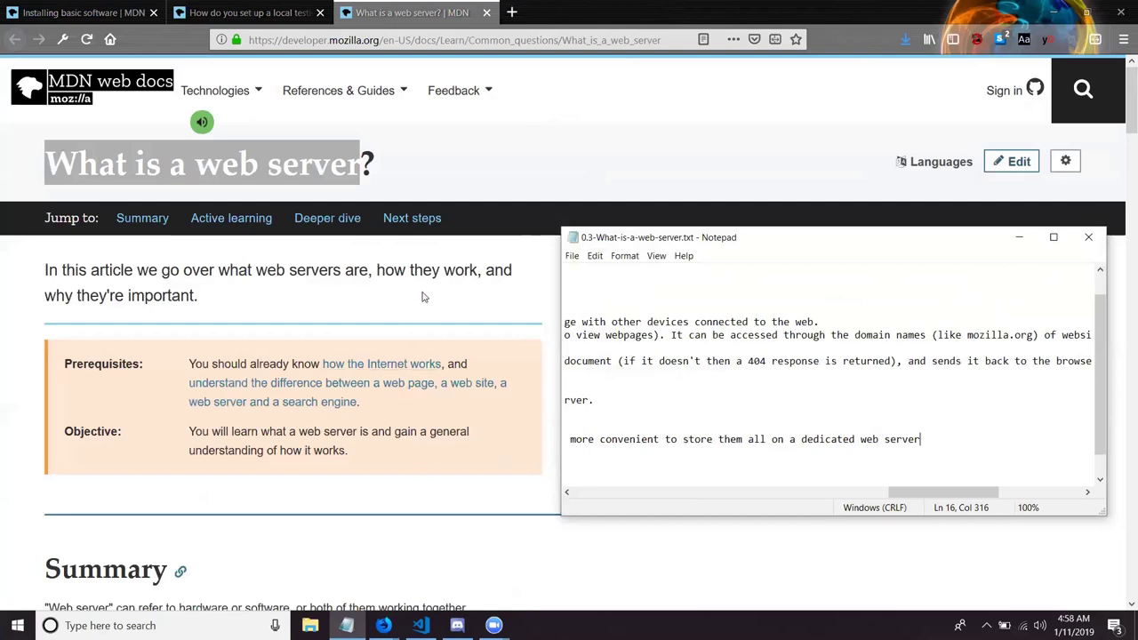
Review the article from its Summary through the Hosting files section to Communicating through HTTP
{"action": "left_click", "coordinate": [341, 317]}
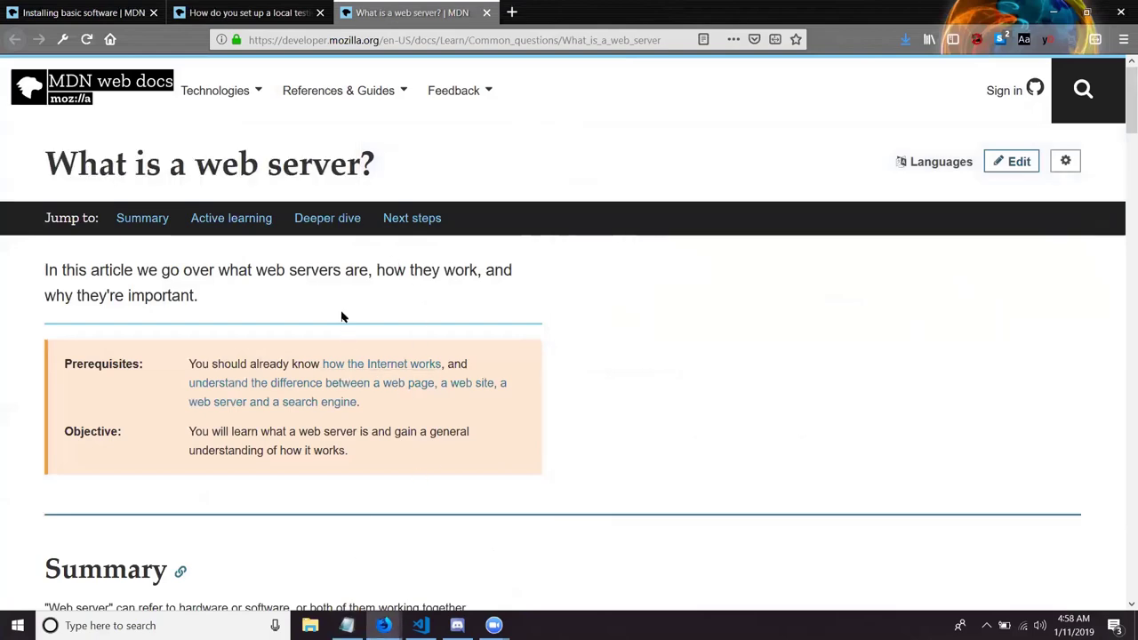
{"action": "scroll", "coordinate": [342, 316], "scroll_direction": "down", "scroll_amount": 1}
{"action": "scroll", "coordinate": [342, 316], "scroll_direction": "down", "scroll_amount": 6}
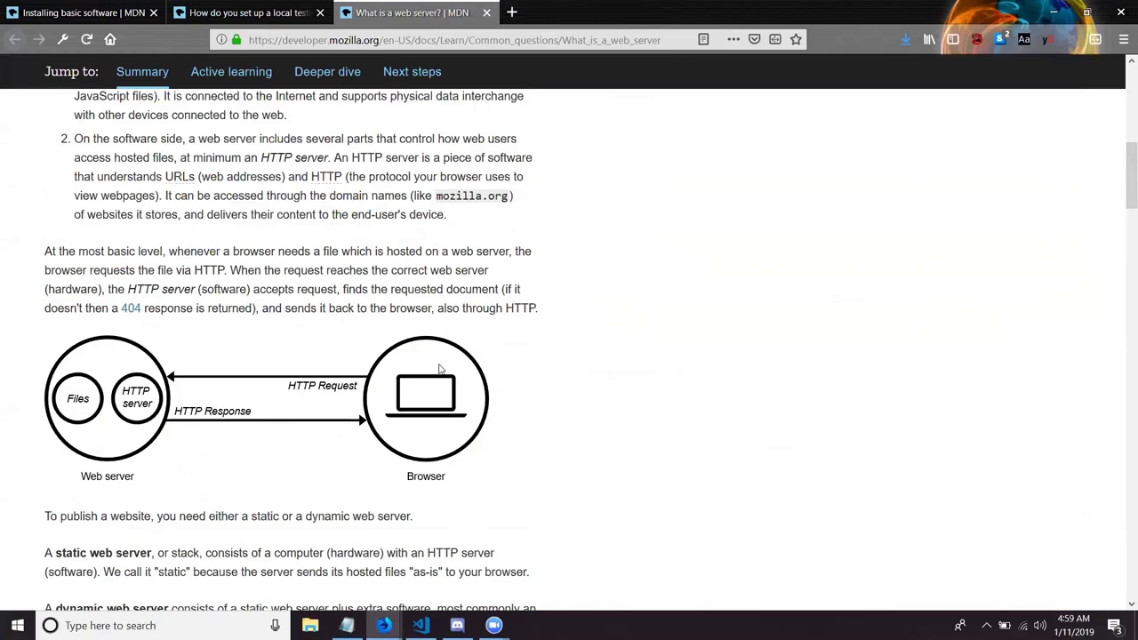
{"action": "scroll", "coordinate": [438, 368], "scroll_direction": "down", "scroll_amount": 5}
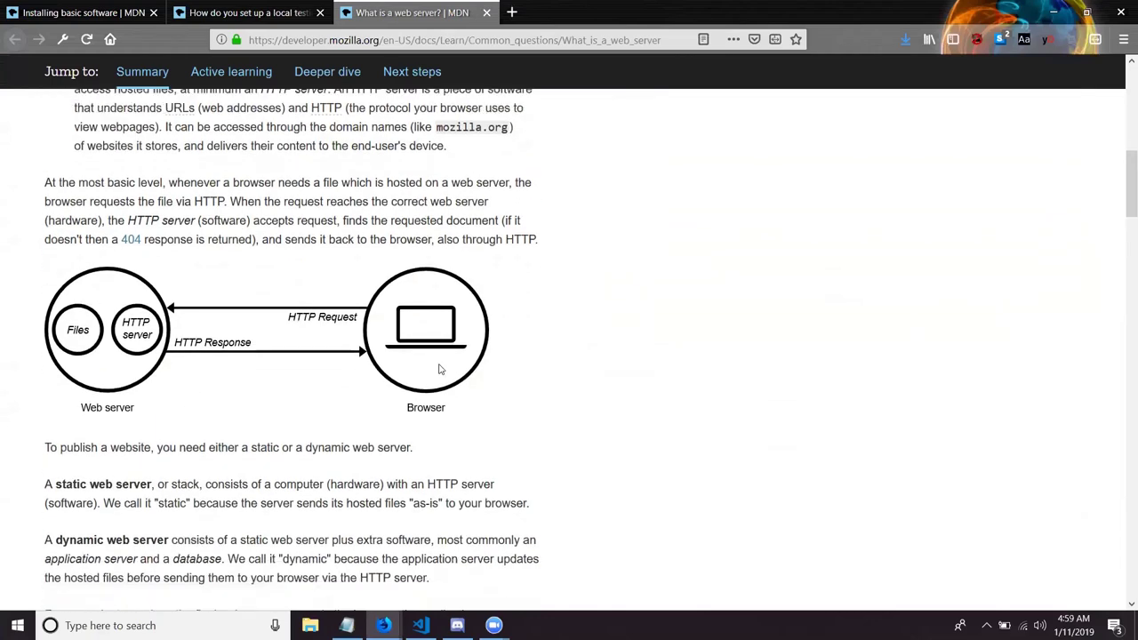
{"action": "scroll", "coordinate": [438, 369], "scroll_direction": "up", "scroll_amount": 4}
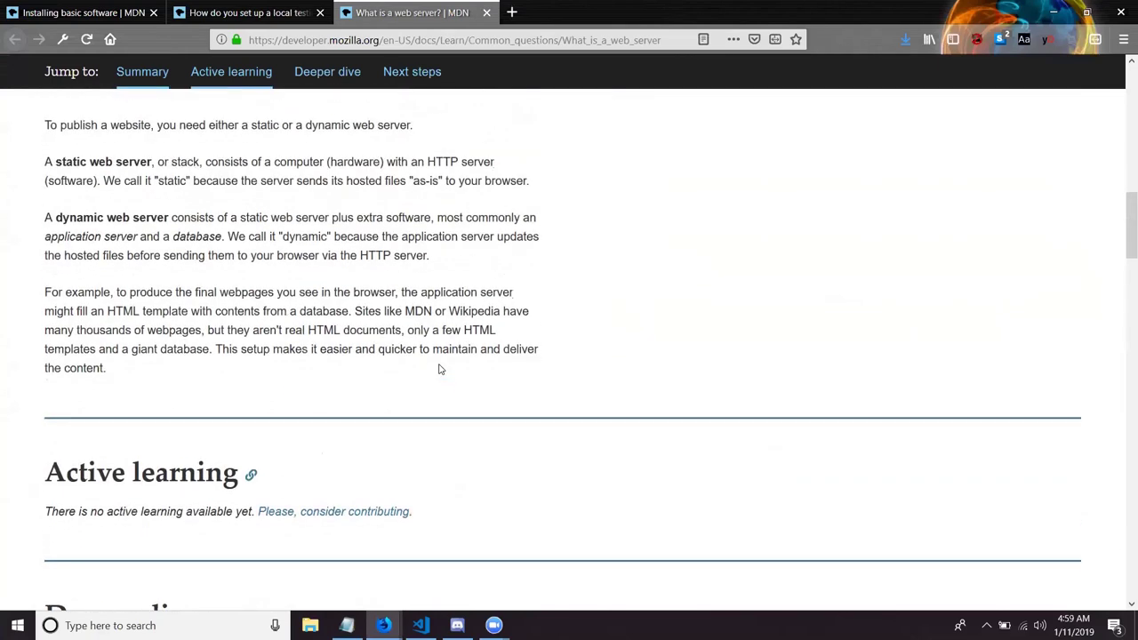
{"action": "scroll", "coordinate": [438, 368], "scroll_direction": "down", "scroll_amount": 2}
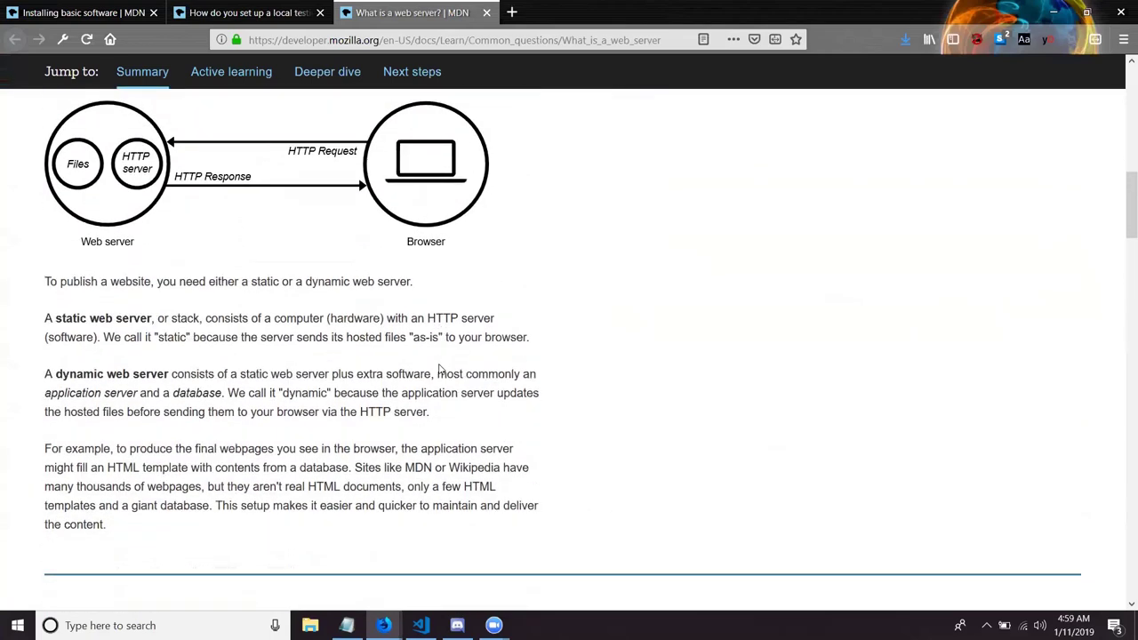
{"action": "scroll", "coordinate": [410, 412], "scroll_direction": "down", "scroll_amount": 5}
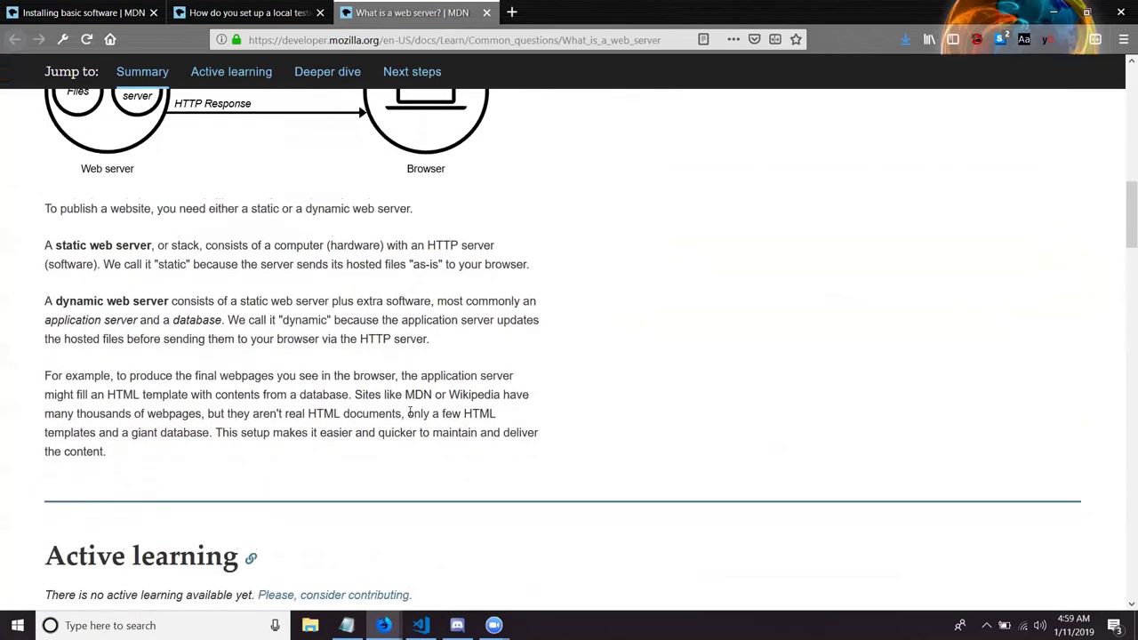
{"action": "scroll", "coordinate": [410, 418], "scroll_direction": "up", "scroll_amount": 5}
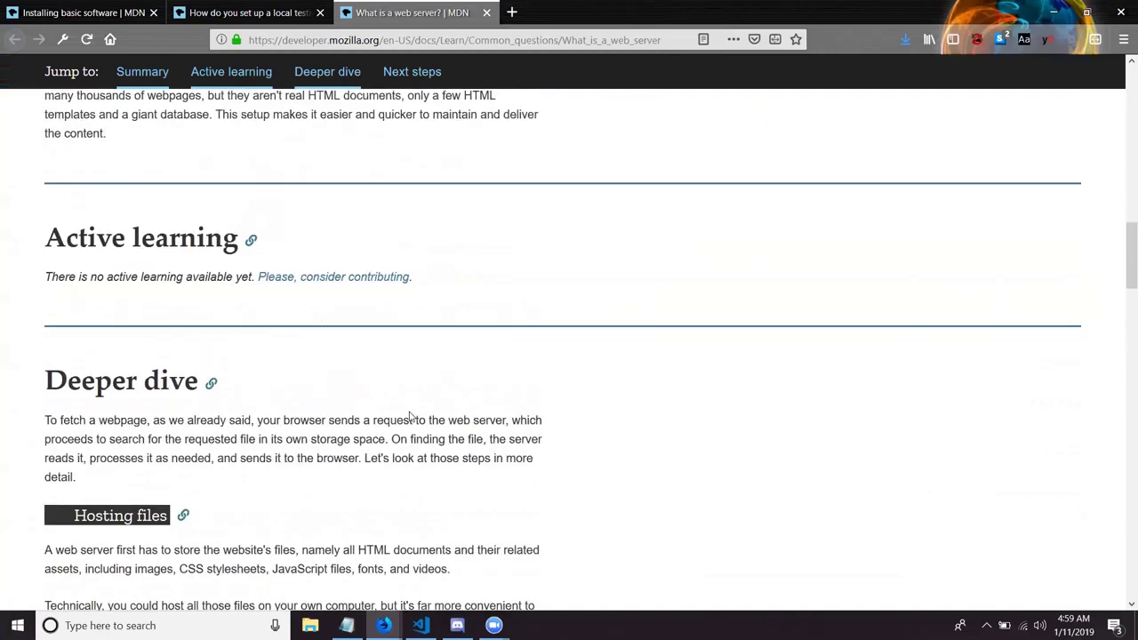
{"action": "scroll", "coordinate": [410, 416], "scroll_direction": "down", "scroll_amount": 8}
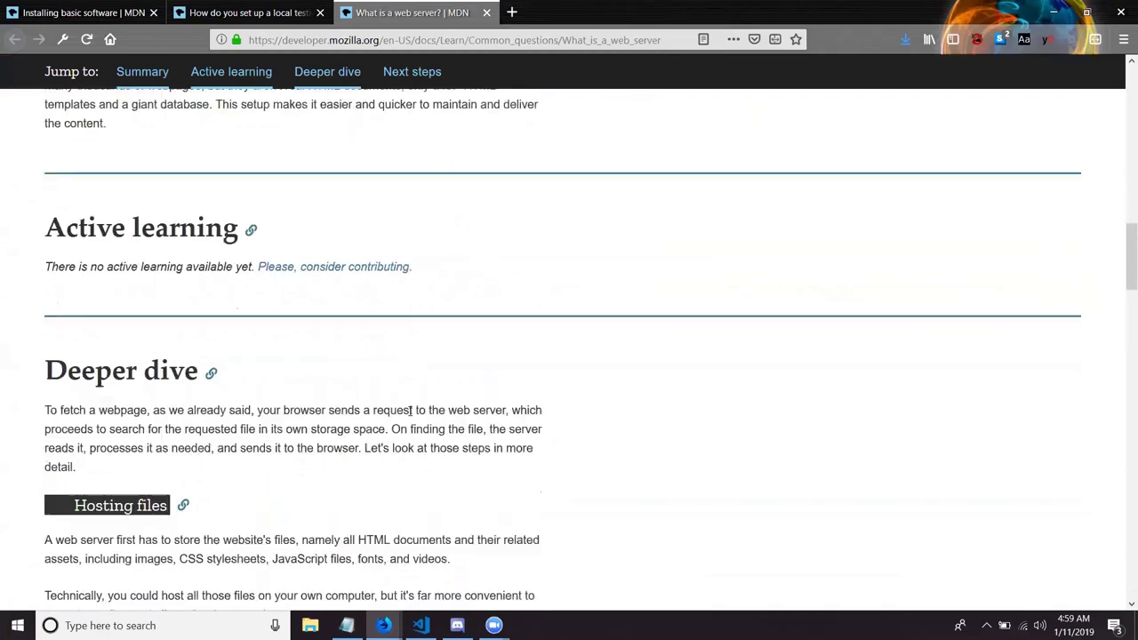
{"action": "scroll", "coordinate": [410, 416], "scroll_direction": "down", "scroll_amount": 1}
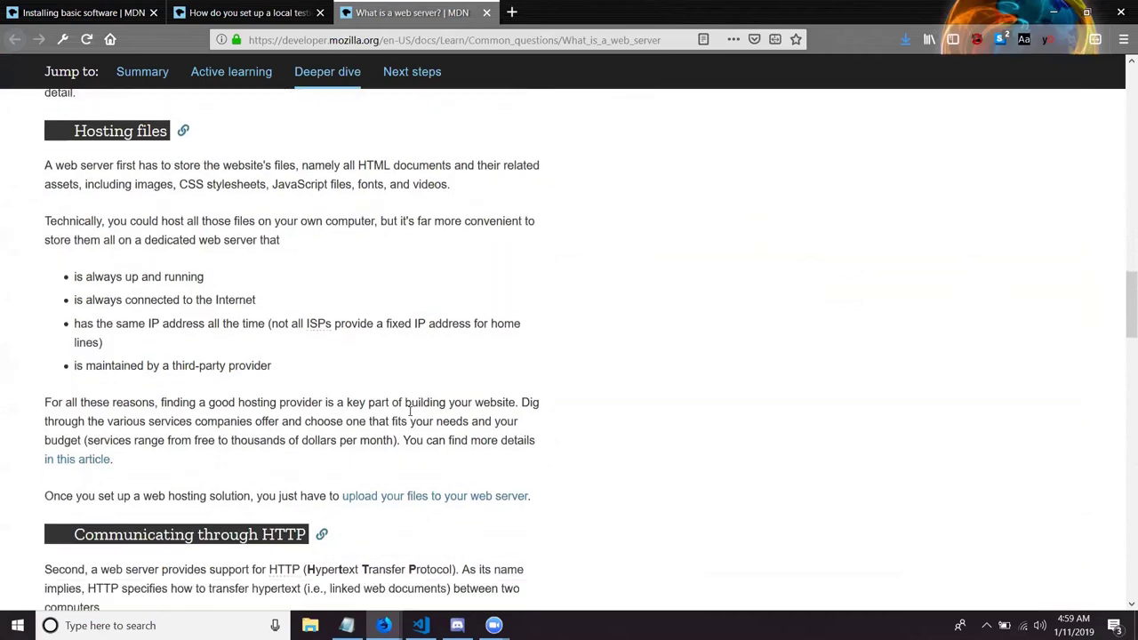
{"action": "scroll", "coordinate": [409, 411], "scroll_direction": "down", "scroll_amount": 5}
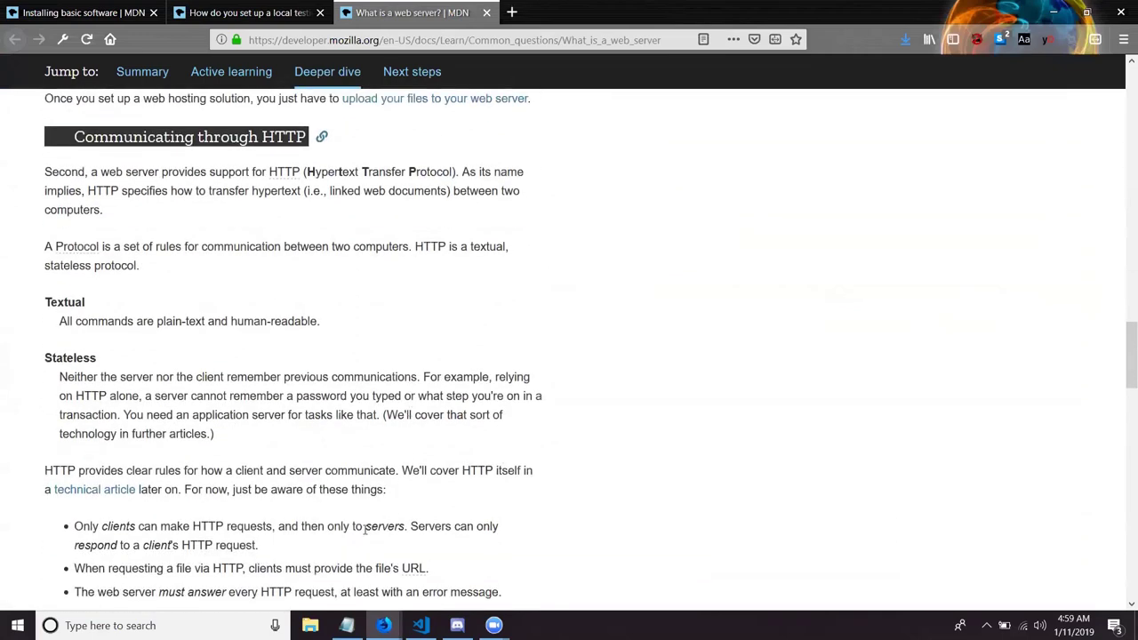
In Notepad, add the heading "communicatig through http" below the hosting files paragraph, separated by a blank line
{"action": "left_click", "coordinate": [347, 625]}
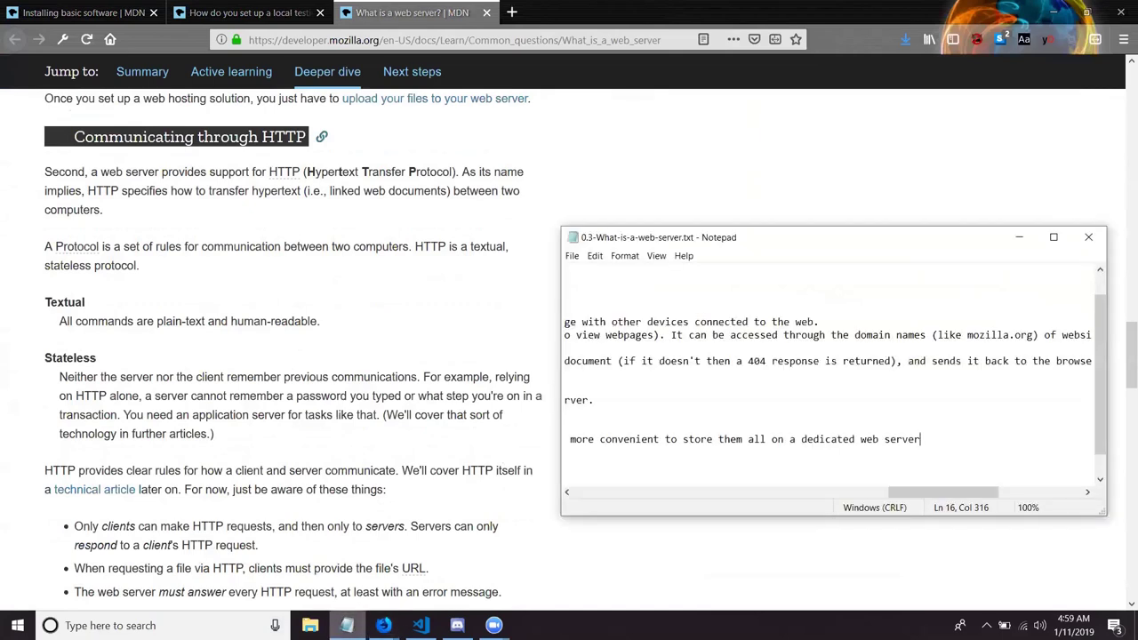
{"action": "key", "text": "Return"}
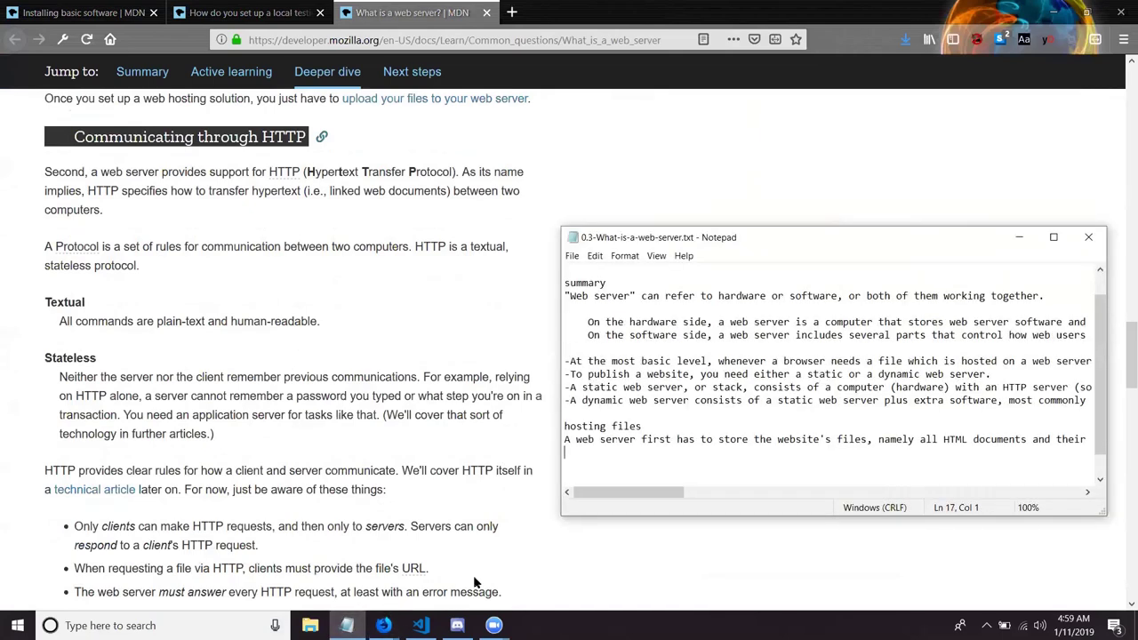
{"action": "key", "text": "Return"}
{"action": "type", "text": "communicatig thr"}
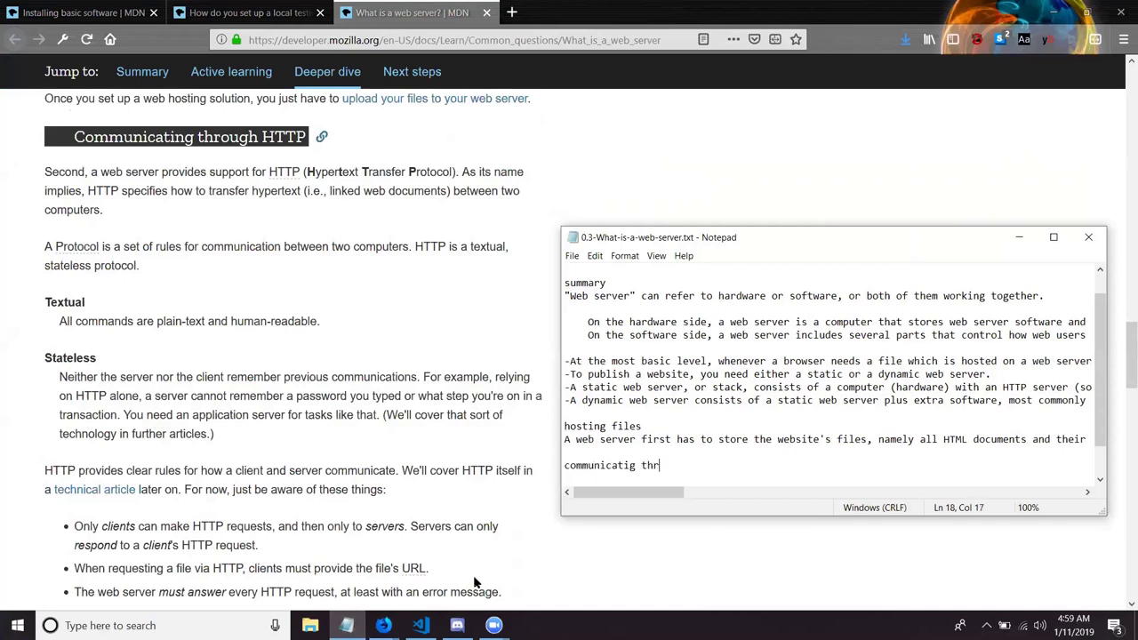
{"action": "type", "text": "ough http"}
Switch to Discord, send the music bot command "?play" in the voice-channel-text channel, and return to the notes
{"action": "left_click", "coordinate": [457, 625]}
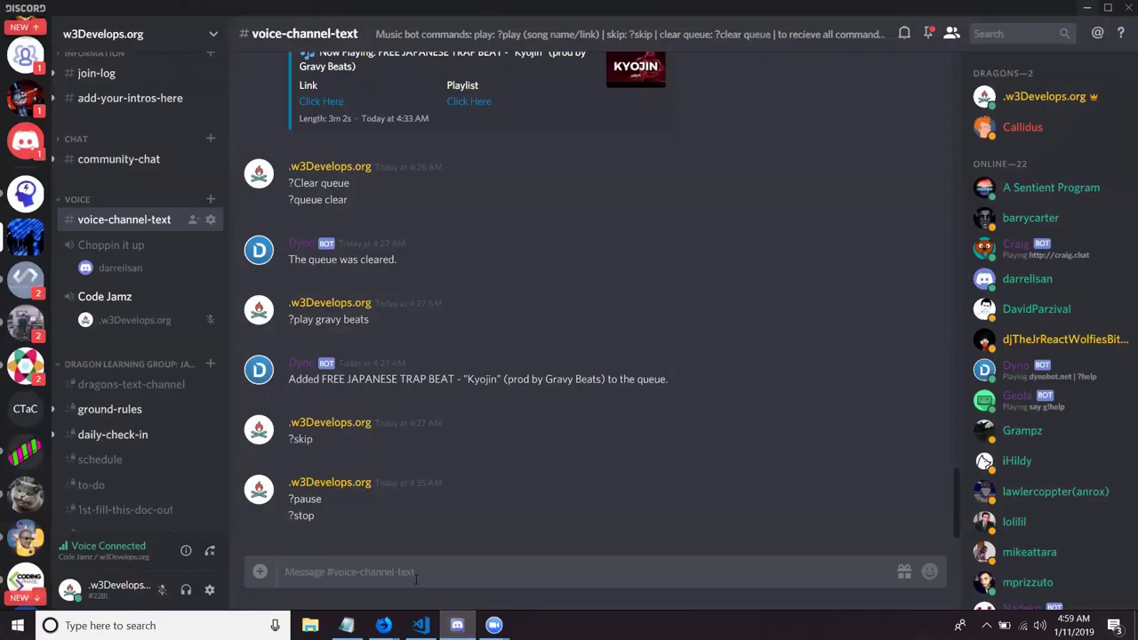
{"action": "type", "text": "?pl"}
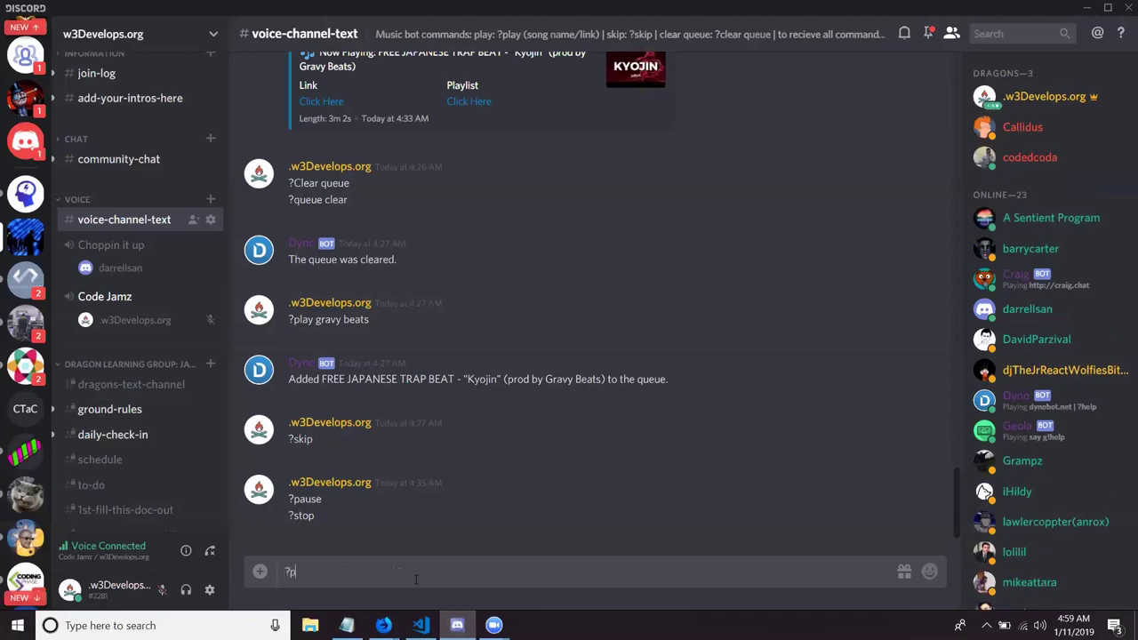
{"action": "type", "text": "ay"}
{"action": "key", "text": "BackSpace"}
{"action": "key", "text": "BackSpace"}
{"action": "key", "text": "BackSpace"}
{"action": "key", "text": "BackSpace"}
{"action": "key", "text": "BackSpace"}
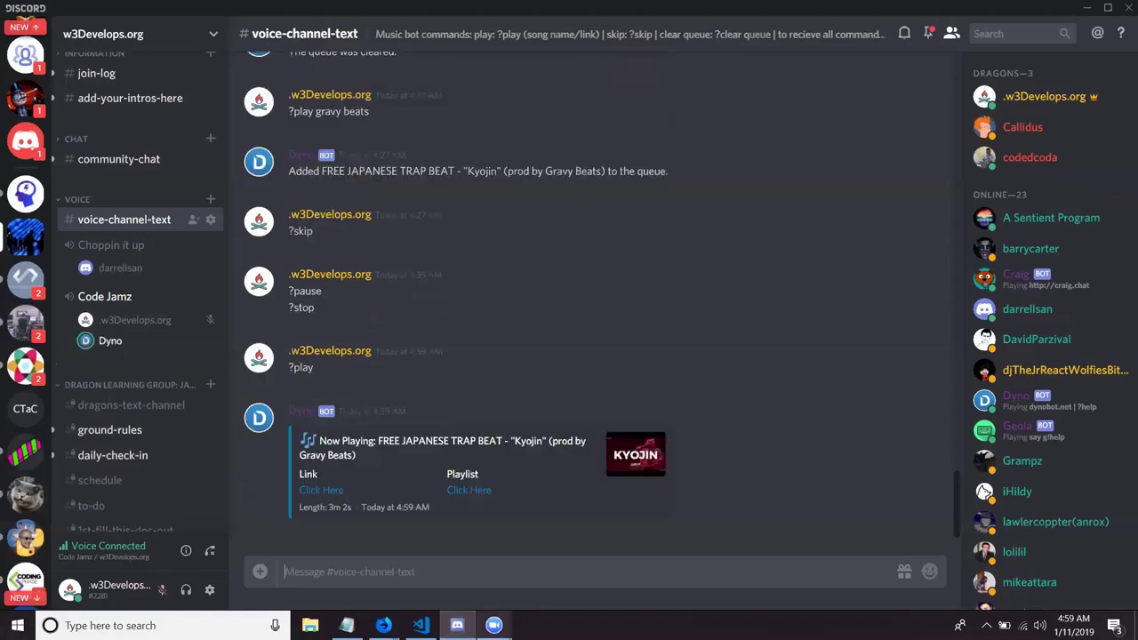
{"action": "left_click", "coordinate": [457, 625]}
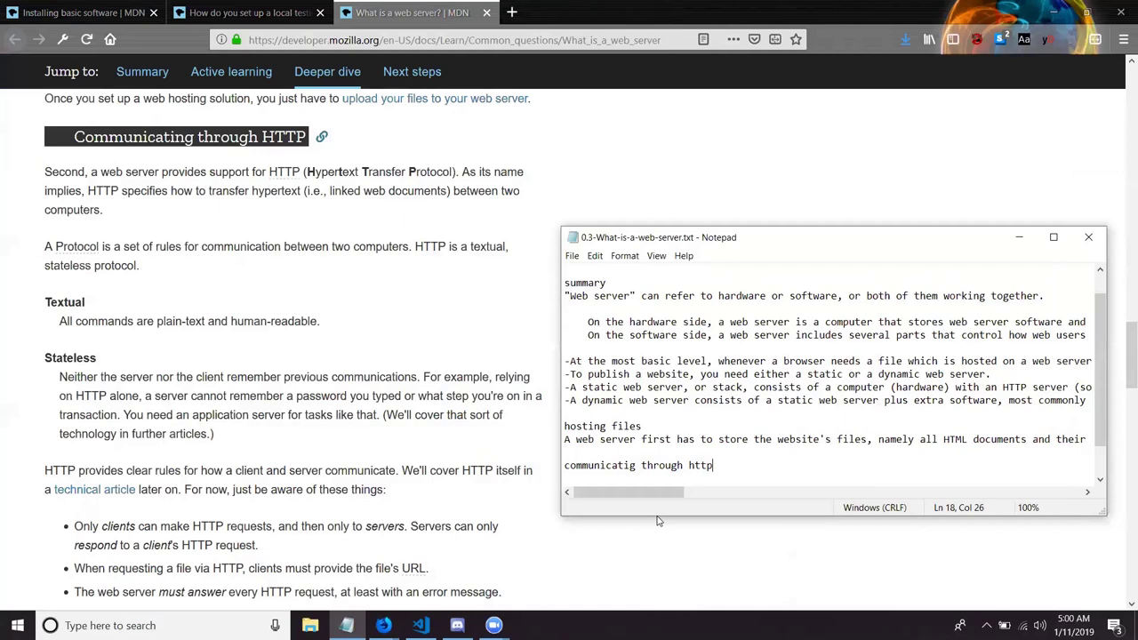
Prefix the paragraph under the "hosting files" heading with "1st-"
{"action": "key", "text": "Home"}
{"action": "key", "text": "Up"}
{"action": "key", "text": "Up"}
{"action": "key", "text": "Up"}
{"action": "key", "text": "Down"}
{"action": "key", "text": "Up"}
{"action": "key", "text": "Up"}
{"action": "type", "text": "-"}
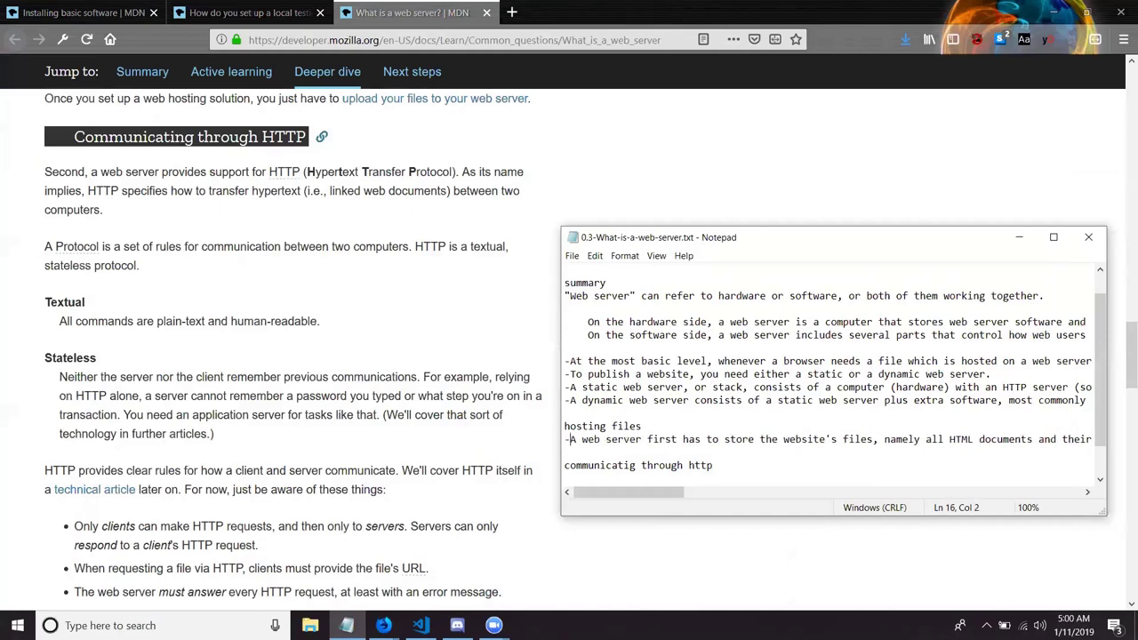
{"action": "key", "text": "Down"}
{"action": "key", "text": "Down"}
{"action": "key", "text": "Down"}
{"action": "key", "text": "Up"}
{"action": "key", "text": "Up"}
{"action": "key", "text": "Up"}
{"action": "type", "text": "1st"}
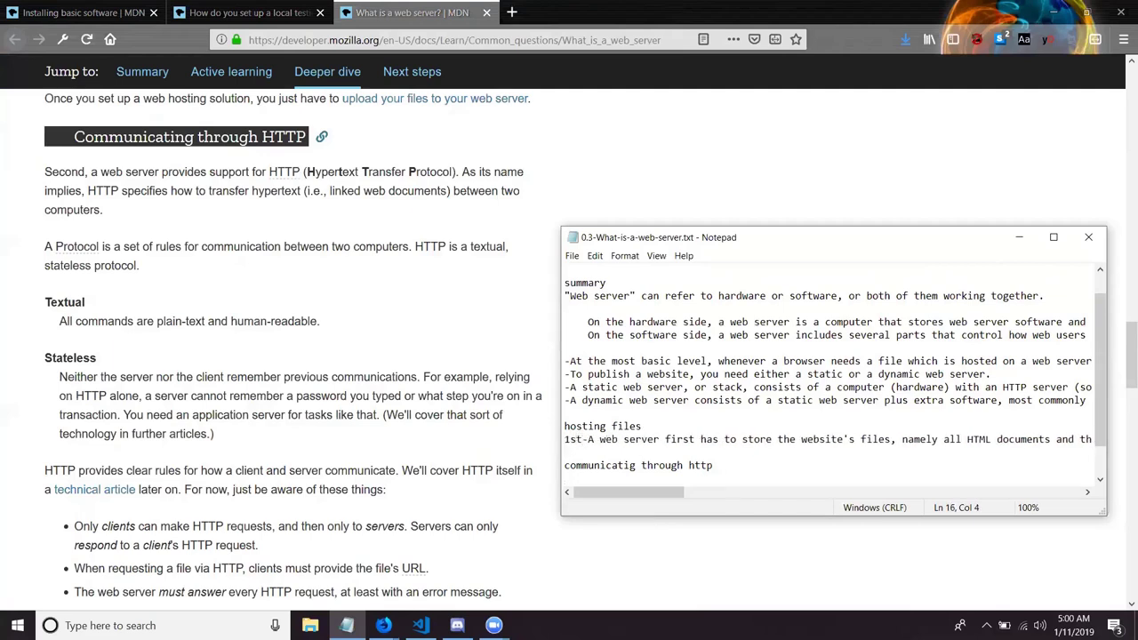
Under the "communicatig through http" heading, add "2nd-" followed by the article's passage from "a web server provides support for HTTP" to "between two computers."
{"action": "key", "text": "Down"}
{"action": "type", "text": "2d"}
{"action": "left_click_drag", "start_coordinate": [90, 171], "coordinate": [126, 219]}
{"action": "key", "text": "ctrl+c"}
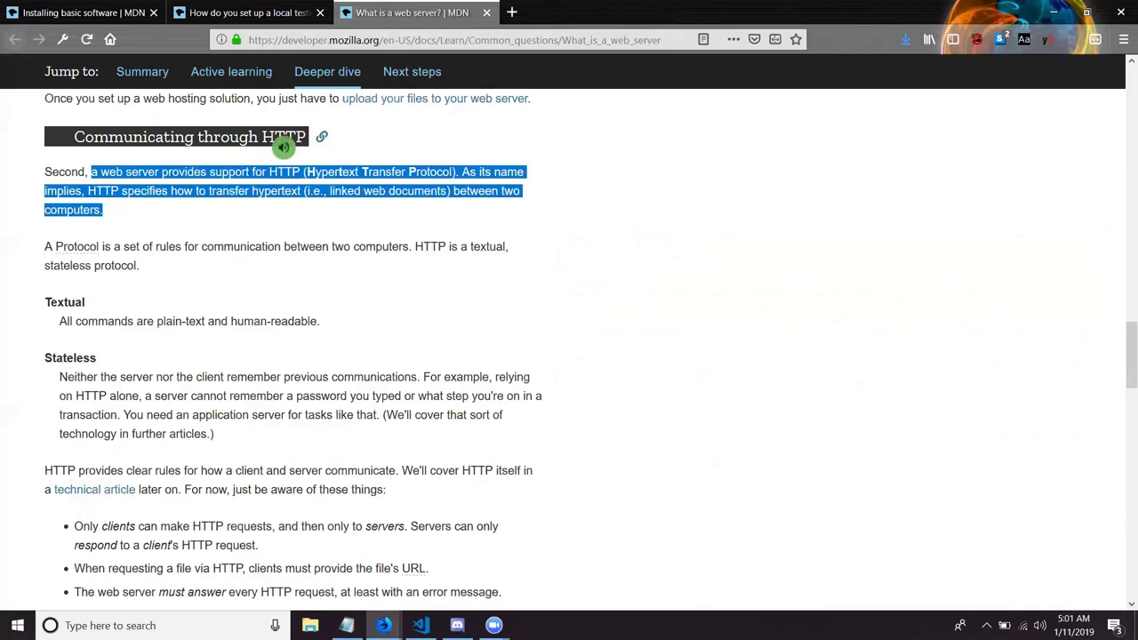
{"action": "left_click", "coordinate": [346, 625]}
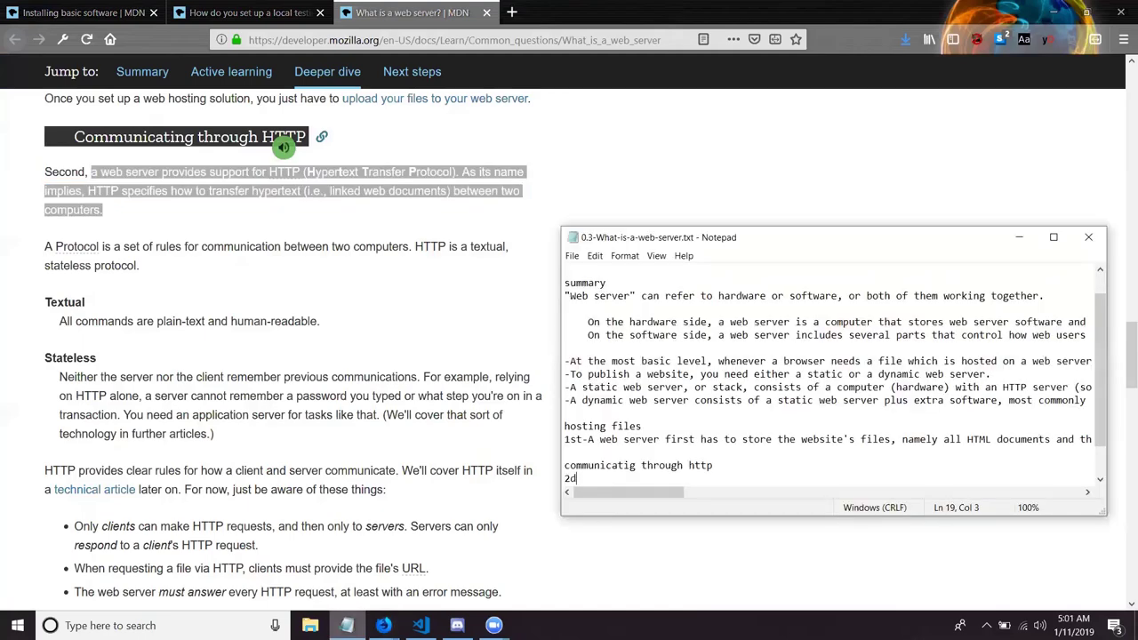
{"action": "type", "text": "2d"}
{"action": "key", "text": "BackSpace"}
{"action": "type", "text": "nd-"}
{"action": "key", "text": "ctrl+v"}
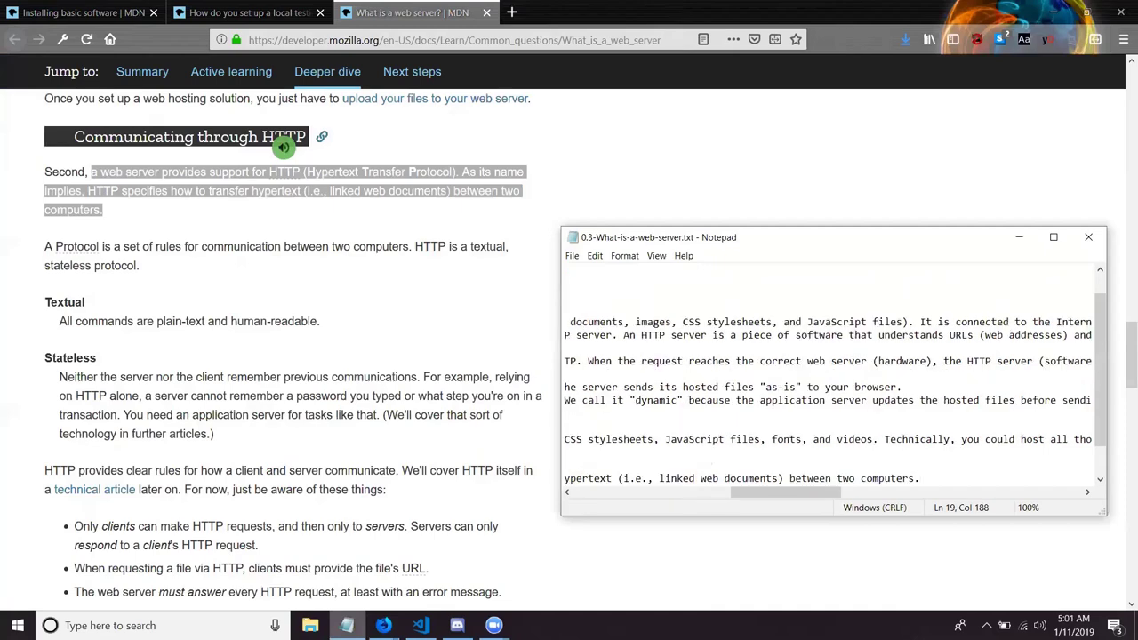
Put a dash before the "2nd-" line and add below it an indented "-protocol - " item containing the article's two-sentence Protocol passage
{"action": "key", "text": "Return"}
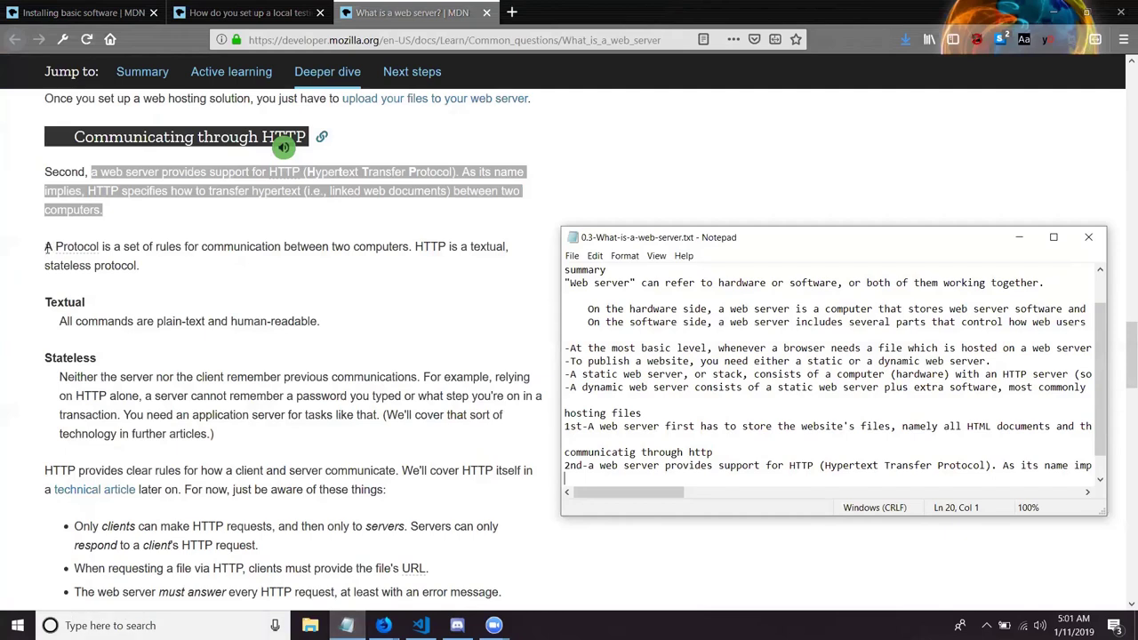
{"action": "left_click_drag", "start_coordinate": [47, 249], "coordinate": [140, 267]}
{"action": "key", "text": "ctrl+c"}
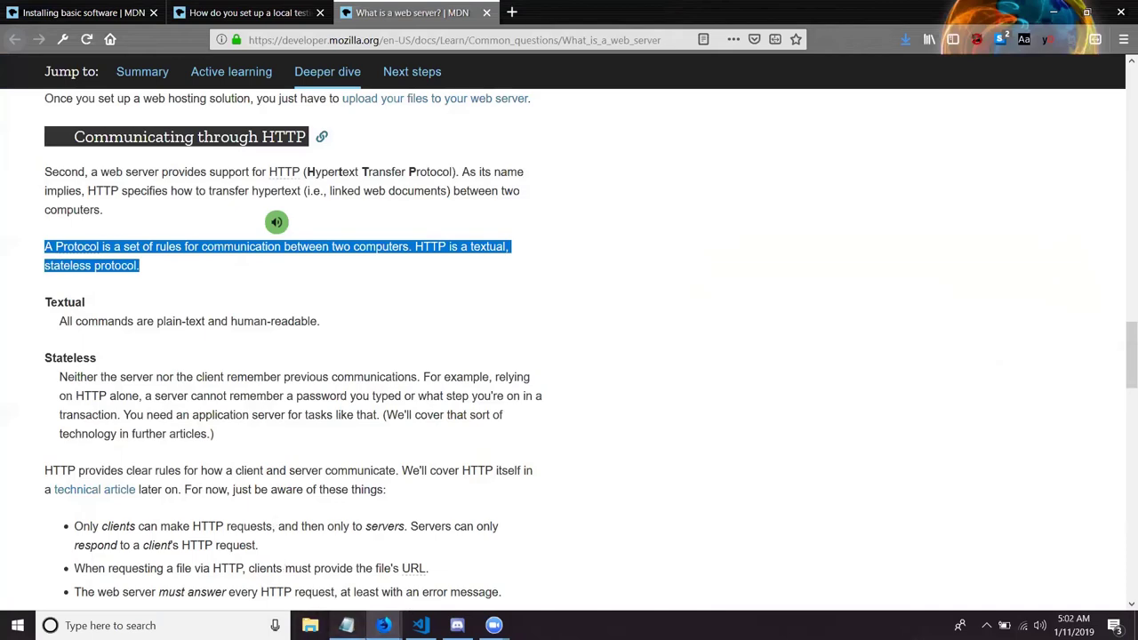
{"action": "left_click", "coordinate": [346, 625]}
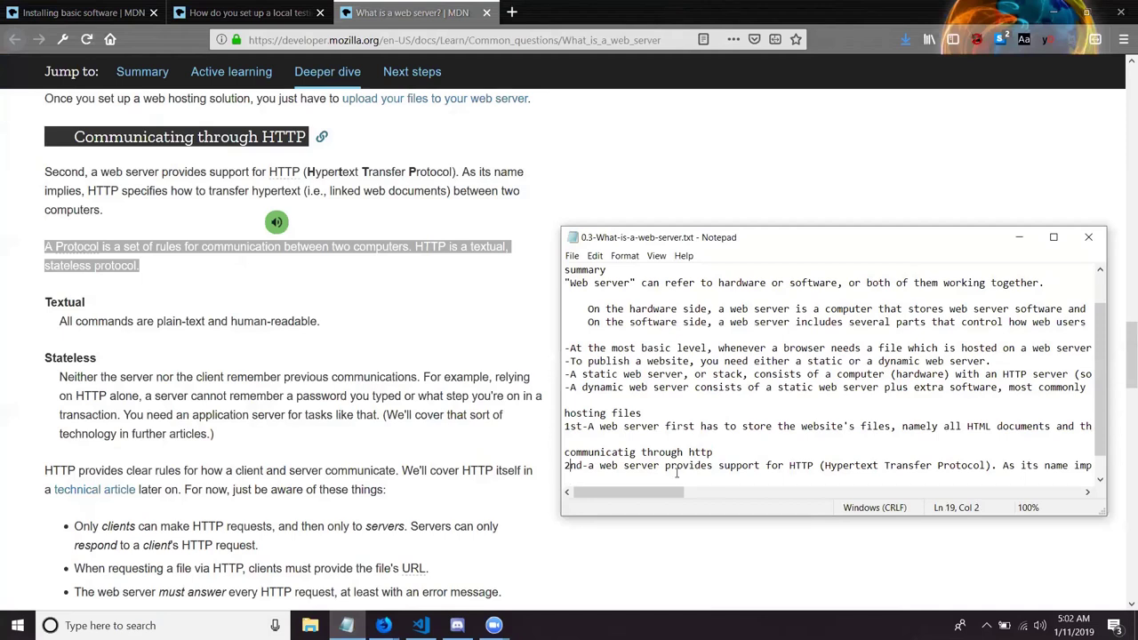
{"action": "key", "text": "Up"}
{"action": "key", "text": "Home"}
{"action": "type", "text": "-"}
{"action": "key", "text": "Down"}
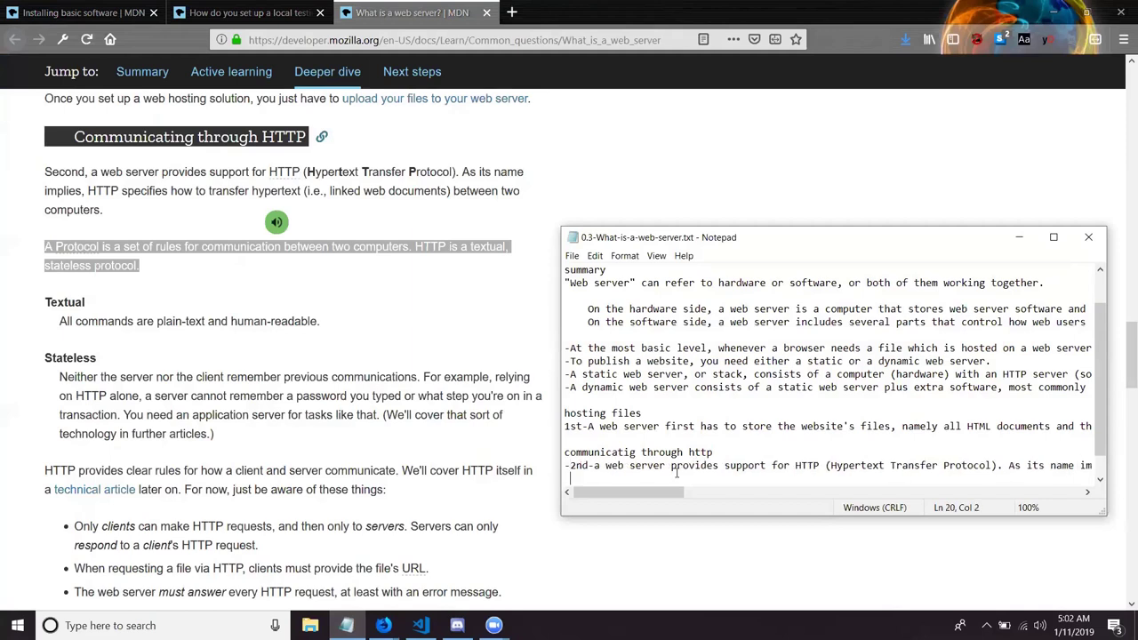
{"action": "type", "text": "-protocol -"}
{"action": "key", "text": "ctrl+v"}
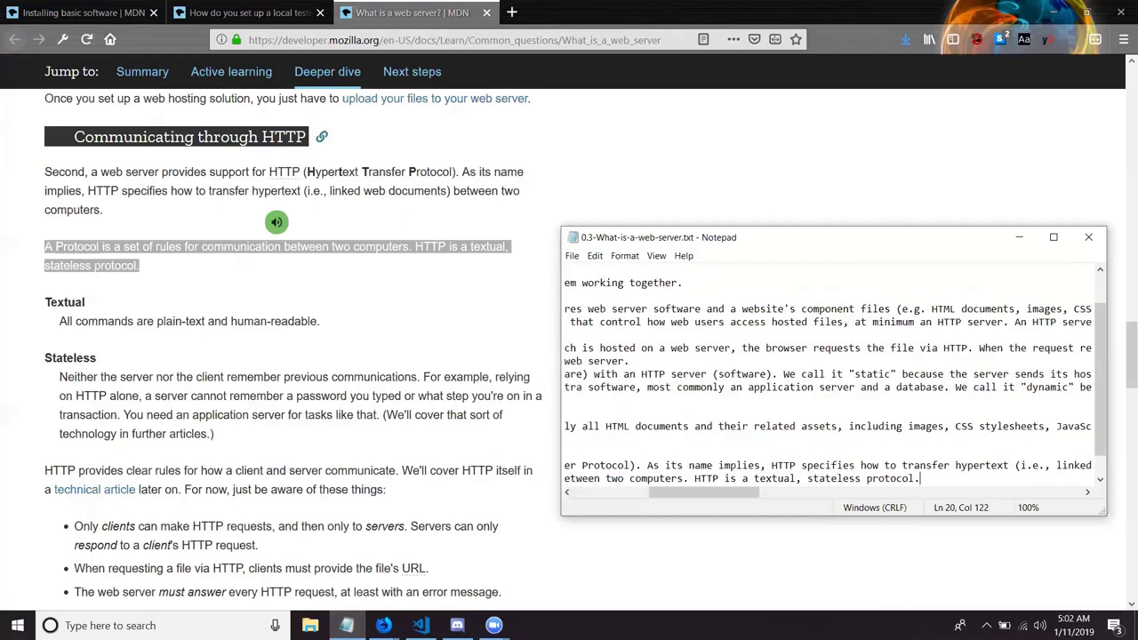
{"action": "key", "text": "Return"}
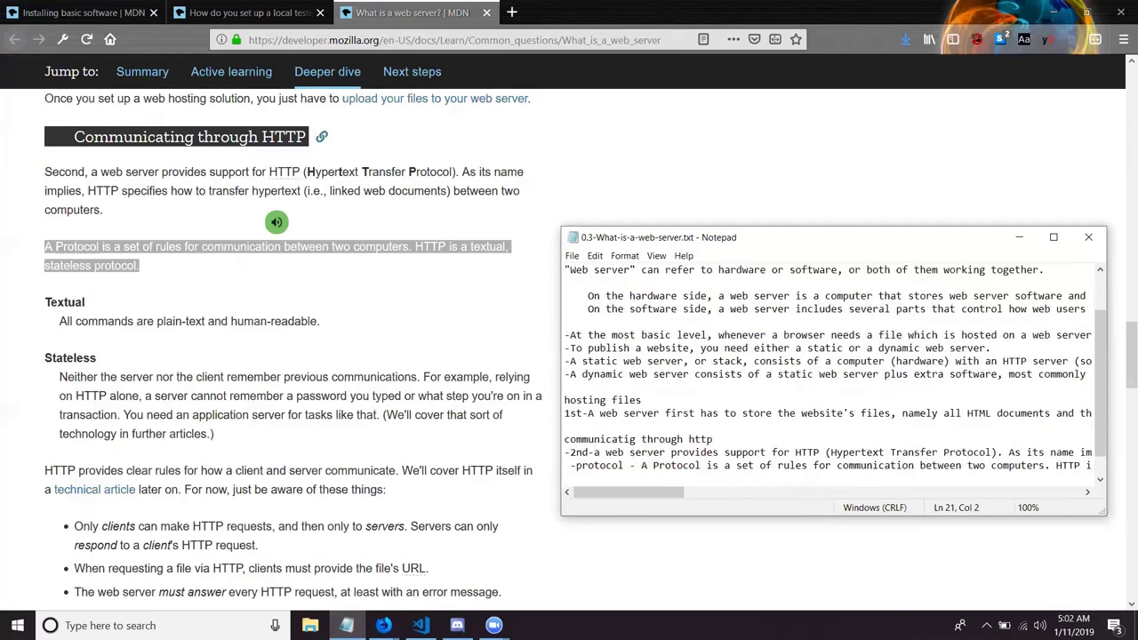
{"action": "type", "text": "-"}
Insert the heading "THIS IS WHAT A WEB SERVER IS" above the "hosting files" heading, set off by blank lines
{"action": "key", "text": "Up"}
{"action": "key", "text": "Up"}
{"action": "key", "text": "Up"}
{"action": "key", "text": "Up"}
{"action": "key", "text": "Up"}
{"action": "key", "text": "Up"}
{"action": "key", "text": "Up"}
{"action": "key", "text": "Up"}
{"action": "key", "text": "Down"}
{"action": "key", "text": "Return"}
{"action": "key", "text": "Return"}
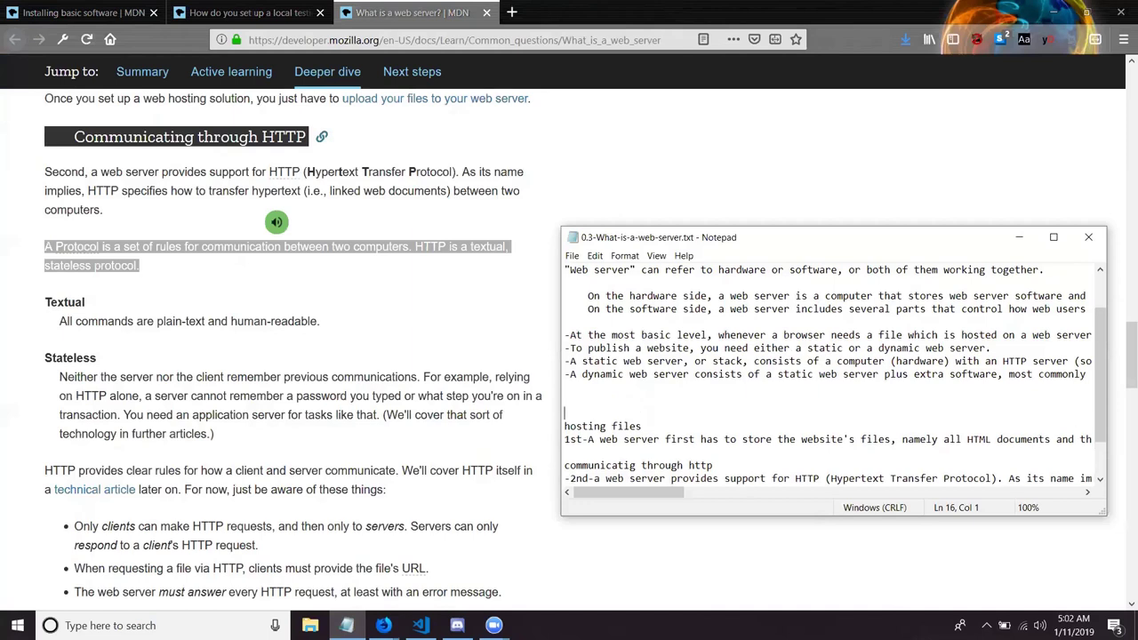
{"action": "key", "text": "Up"}
{"action": "type", "text": "THIS IS WHAT A WEB SERVER "}
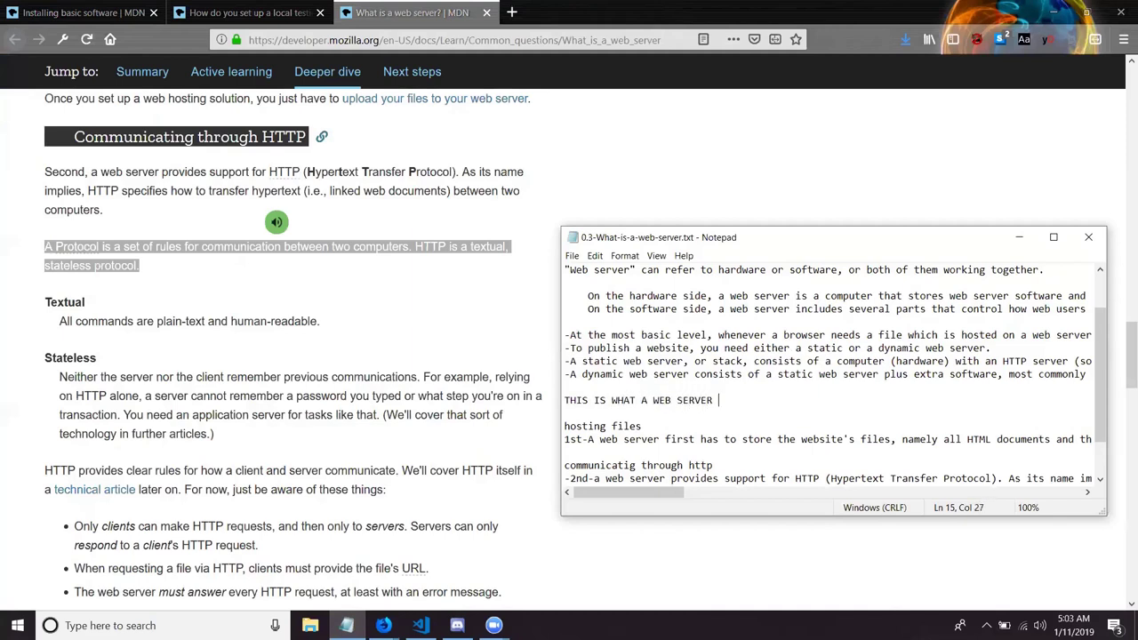
{"action": "type", "text": "IS"}
Replace the stray dash below the protocol item with a tab-indented empty line
{"action": "key", "text": "Down"}
{"action": "key", "text": "Down"}
{"action": "key", "text": "Down"}
{"action": "key", "text": "Down"}
{"action": "key", "text": "Down"}
{"action": "key", "text": "Down"}
{"action": "key", "text": "Down"}
{"action": "key", "text": "Down"}
{"action": "key", "text": "Down"}
{"action": "key", "text": "Down"}
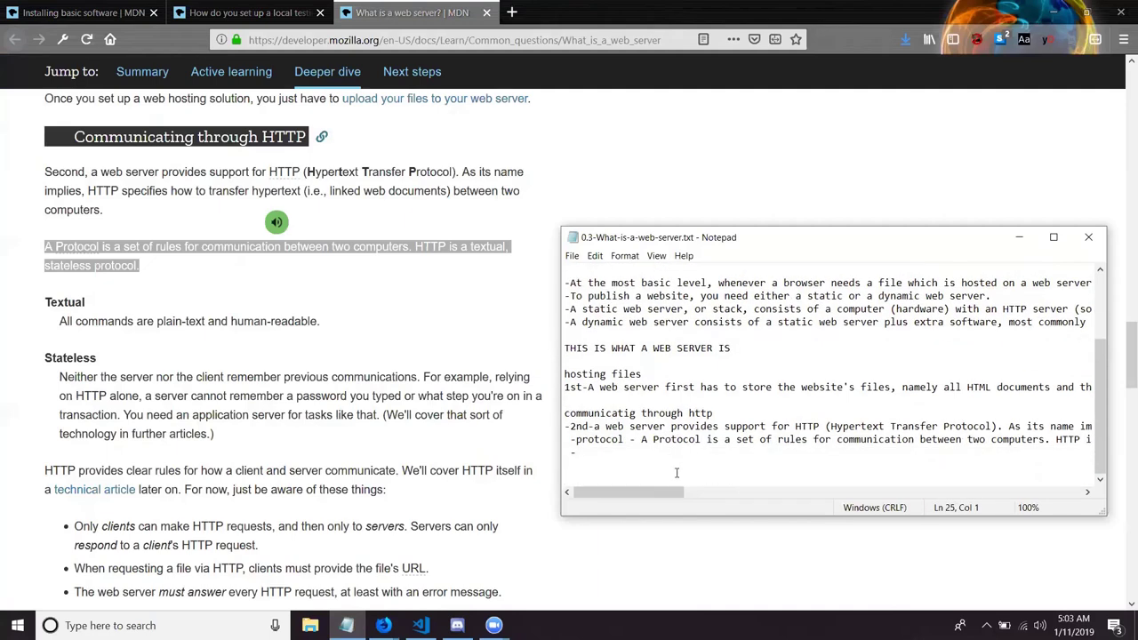
{"action": "key", "text": "Up"}
{"action": "key", "text": "Up"}
{"action": "key", "text": "End"}
{"action": "type", "text": "-"}
{"action": "key", "text": "Return"}
{"action": "type", "text": "a"}
{"action": "key", "text": "Up"}
{"action": "key", "text": "End"}
{"action": "key", "text": "BackSpace"}
{"action": "key", "text": "BackSpace"}
{"action": "key", "text": "BackSpace"}
{"action": "key", "text": "BackSpace"}
{"action": "key", "text": "BackSpace"}
{"action": "key", "text": "Tab"}
{"action": "left_click", "coordinate": [676, 472]}
{"action": "key", "text": "BackSpace"}
{"action": "key", "text": "BackSpace"}
Copy the article's "Textual" term and its description into the indented line below the protocol item
{"action": "left_click_drag", "start_coordinate": [43, 299], "coordinate": [323, 324]}
{"action": "key", "text": "ctrl+c"}
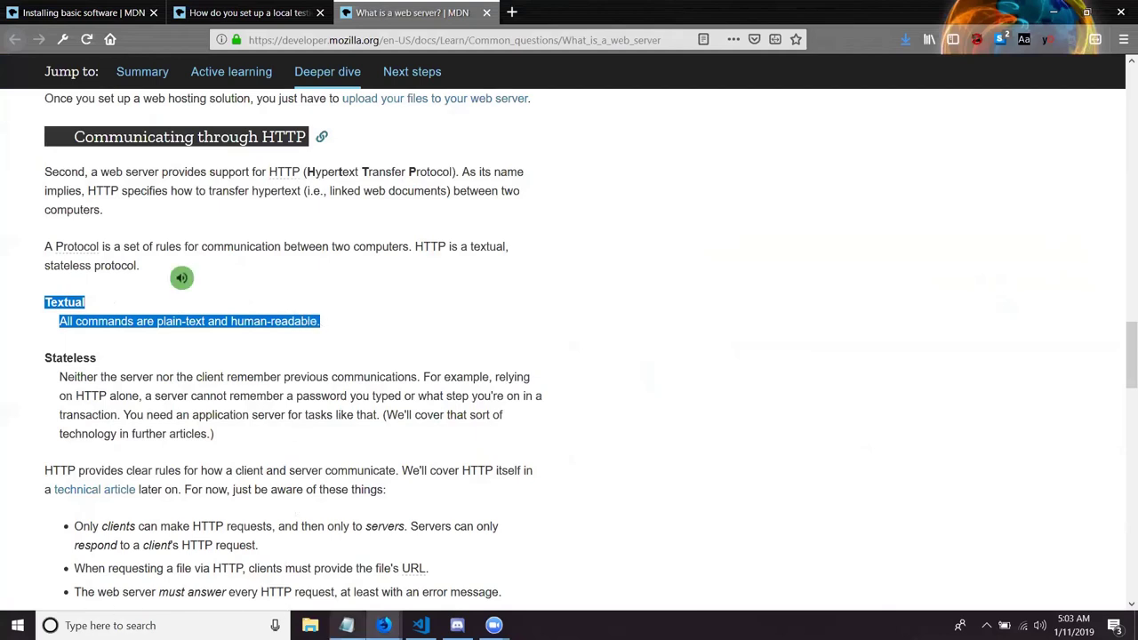
{"action": "left_click", "coordinate": [348, 625]}
{"action": "key", "text": "ctrl+v"}
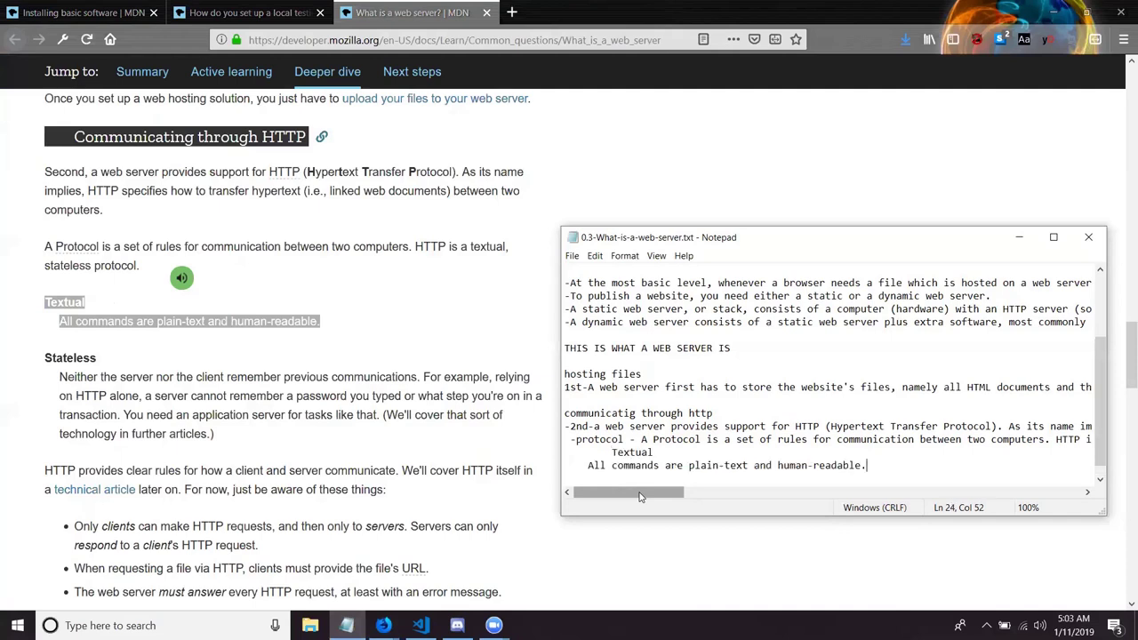
Join the Textual term and its description on one line, separated by a colon and a space
{"action": "left_click", "coordinate": [586, 467]}
{"action": "key", "text": "BackSpace"}
{"action": "key", "text": "BackSpace"}
{"action": "key", "text": "BackSpace"}
{"action": "key", "text": "BackSpace"}
{"action": "key", "text": "BackSpace"}
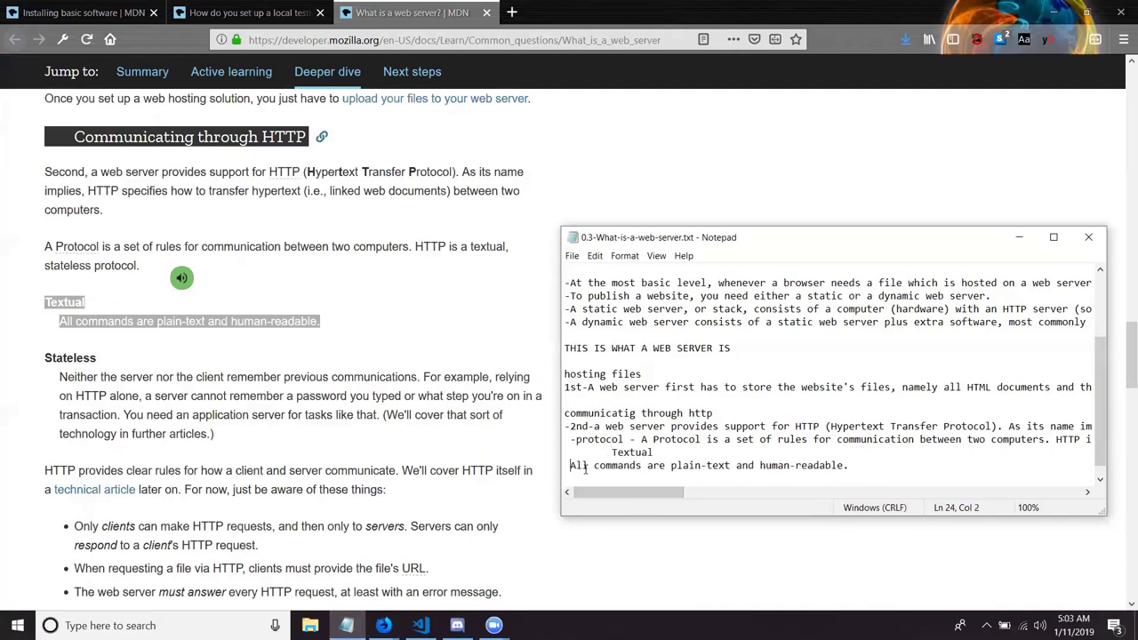
{"action": "type", "text": ":"}
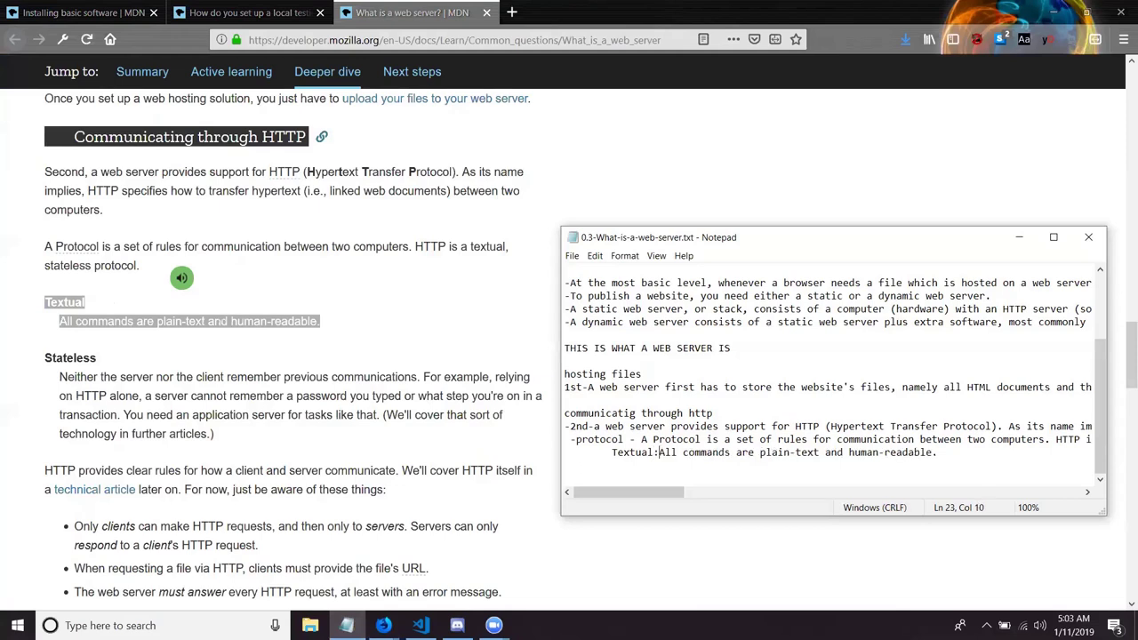
Copy the article's "Stateless" term and its full description onto a new indented line below the Textual entry
{"action": "left_click", "coordinate": [655, 483]}
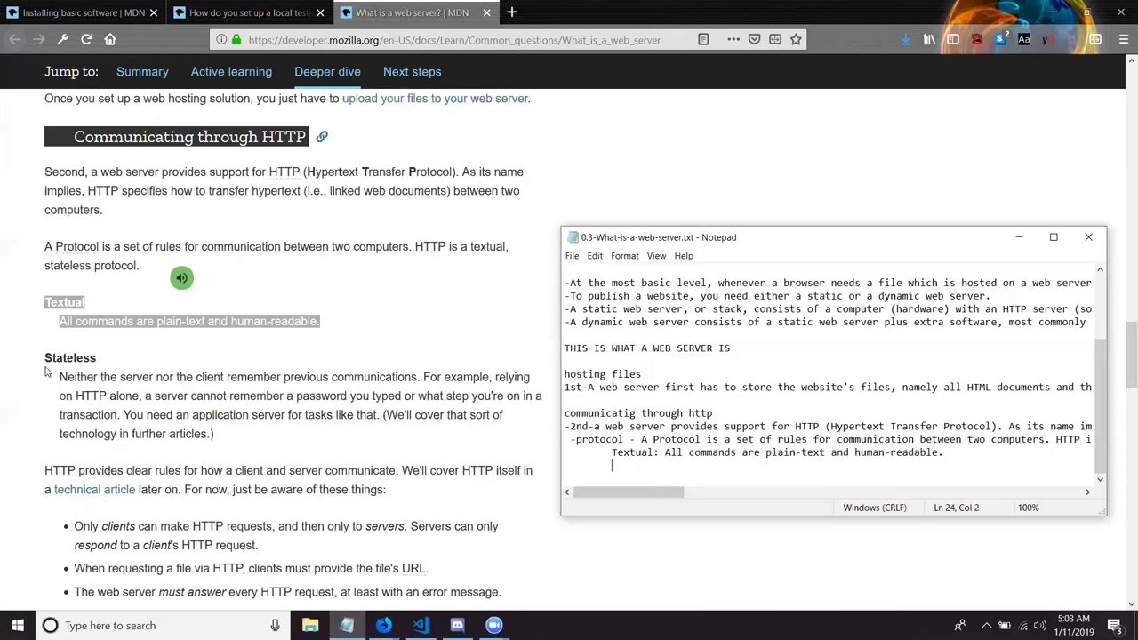
{"action": "left_click_drag", "start_coordinate": [45, 357], "coordinate": [232, 443]}
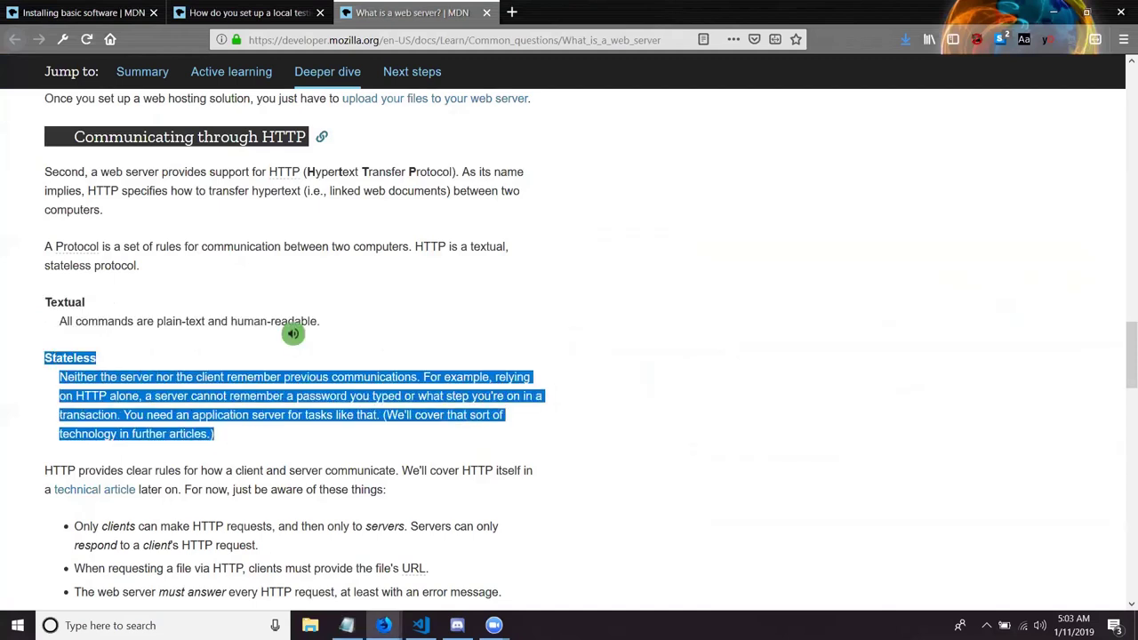
{"action": "left_click", "coordinate": [347, 624]}
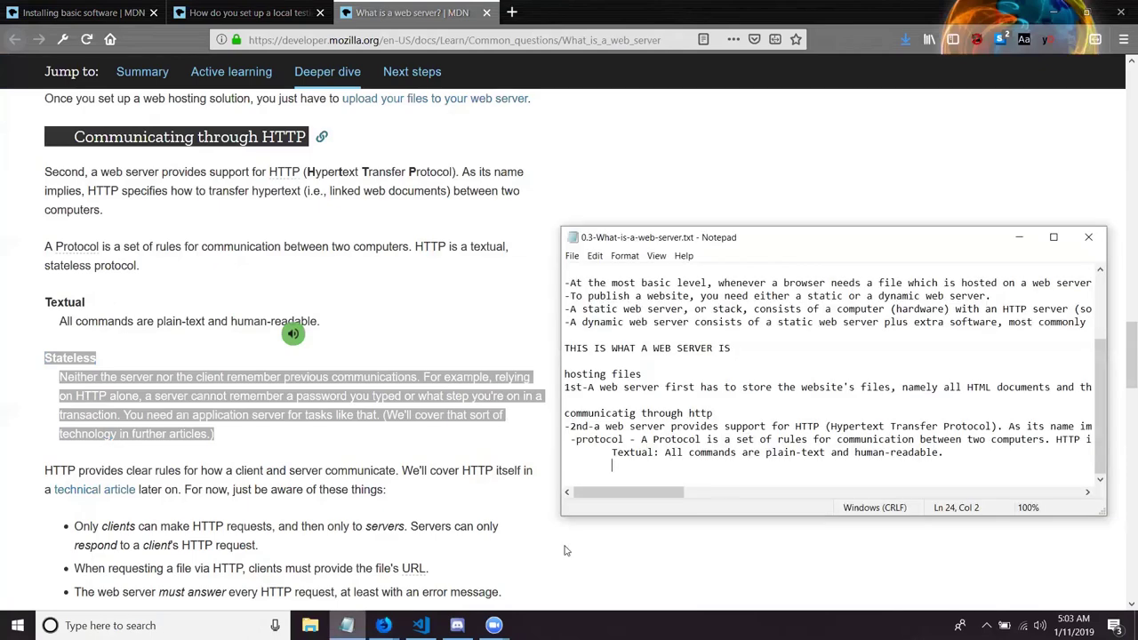
{"action": "key", "text": "super+3"}
{"action": "key", "text": "Escape"}
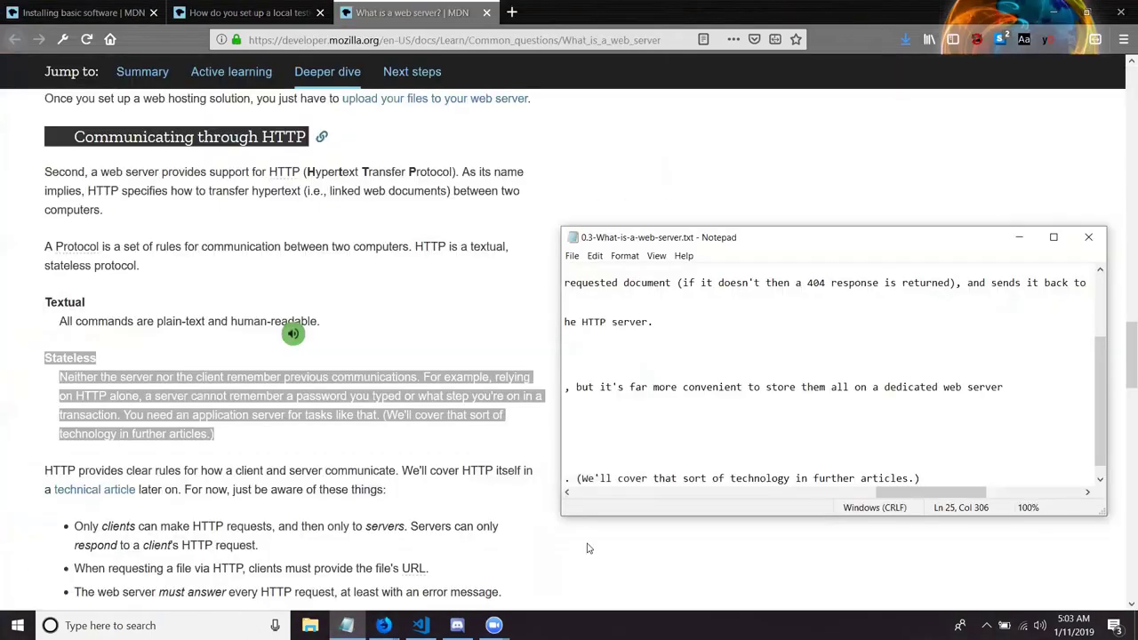
Join the Stateless term and its description on one line, separated by a colon and a space
{"action": "key", "text": "Up"}
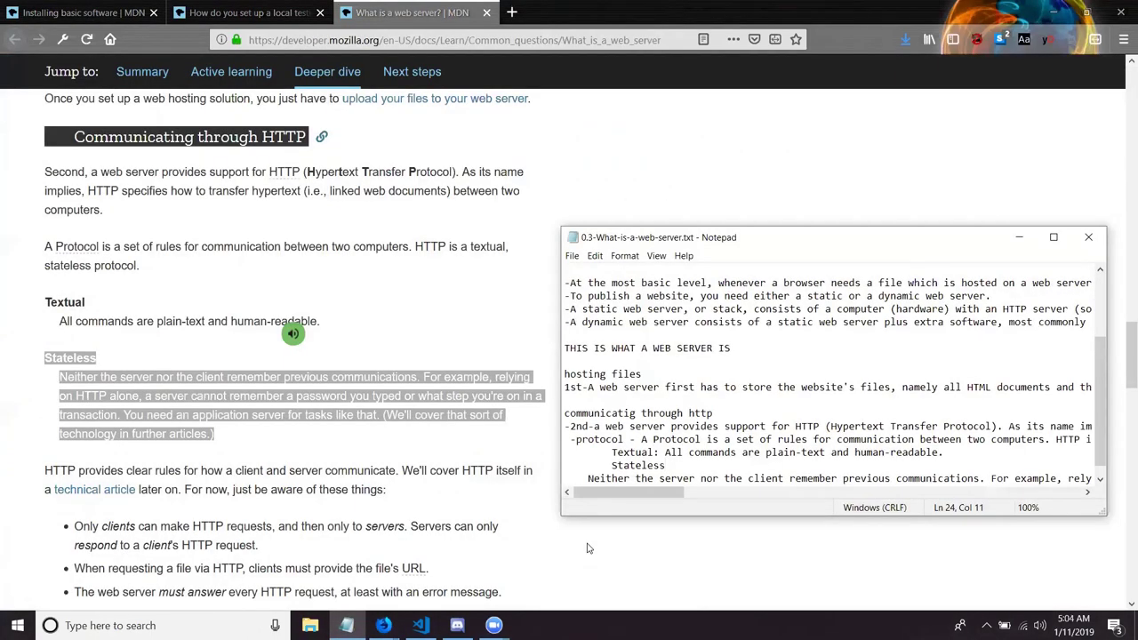
{"action": "key", "text": "Left"}
{"action": "key", "text": "Left"}
{"action": "key", "text": "Left"}
{"action": "key", "text": "Left"}
{"action": "key", "text": "Left"}
{"action": "key", "text": "Left"}
{"action": "key", "text": "Left"}
{"action": "key", "text": "Down"}
{"action": "key", "text": "Home"}
{"action": "key", "text": "Right"}
{"action": "key", "text": "Right"}
{"action": "key", "text": "Right"}
{"action": "key", "text": "Right"}
{"action": "key", "text": "BackSpace"}
{"action": "key", "text": "BackSpace"}
{"action": "key", "text": "BackSpace"}
{"action": "key", "text": "BackSpace"}
{"action": "key", "text": "BackSpace"}
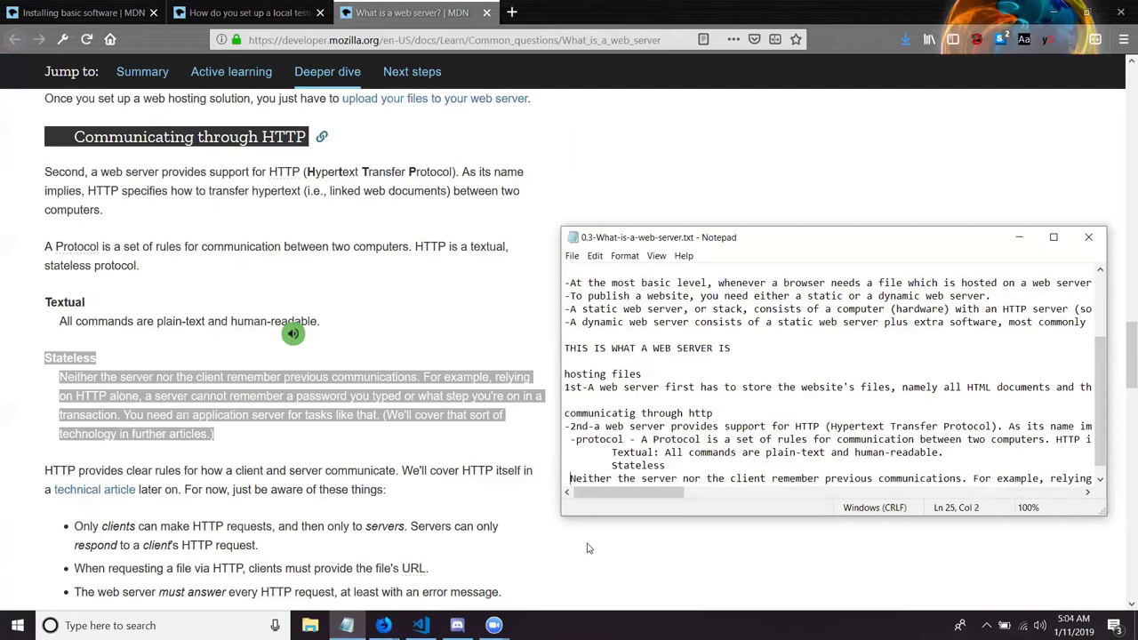
{"action": "type", "text": ":"}
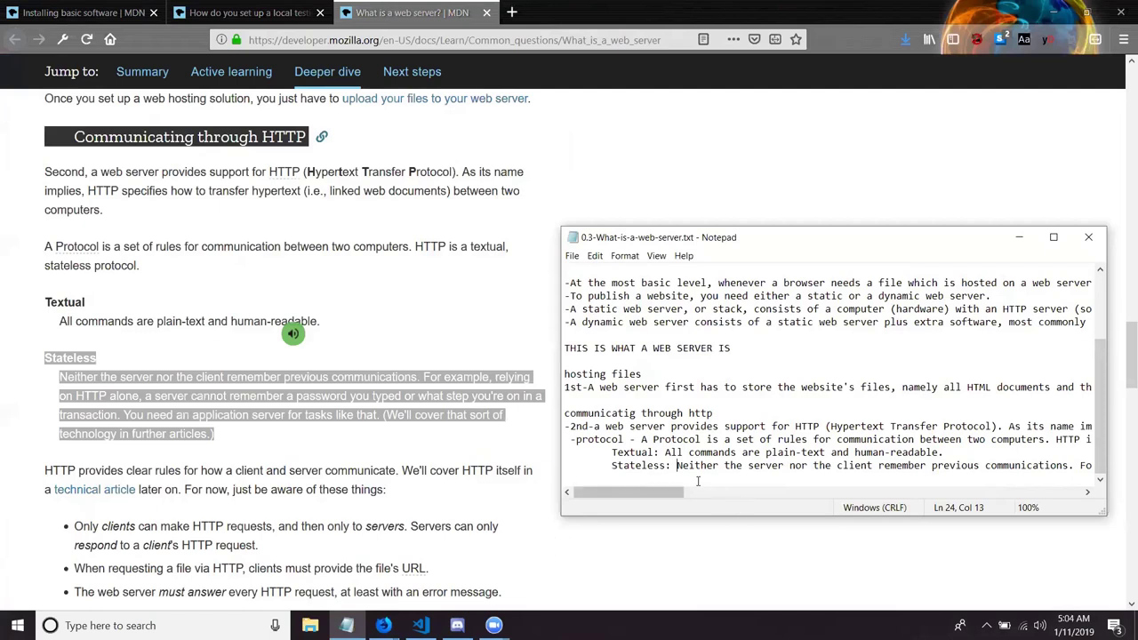
Prefix both the Textual and Stateless entries with a dash
{"action": "left_click", "coordinate": [610, 454]}
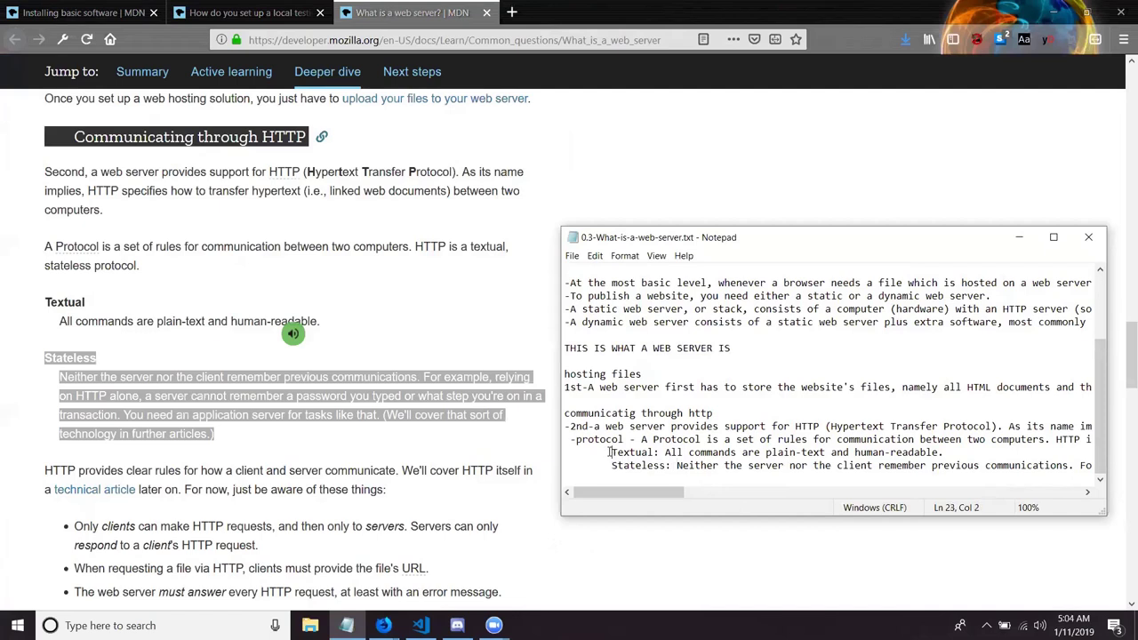
{"action": "type", "text": "-"}
{"action": "key", "text": "Down"}
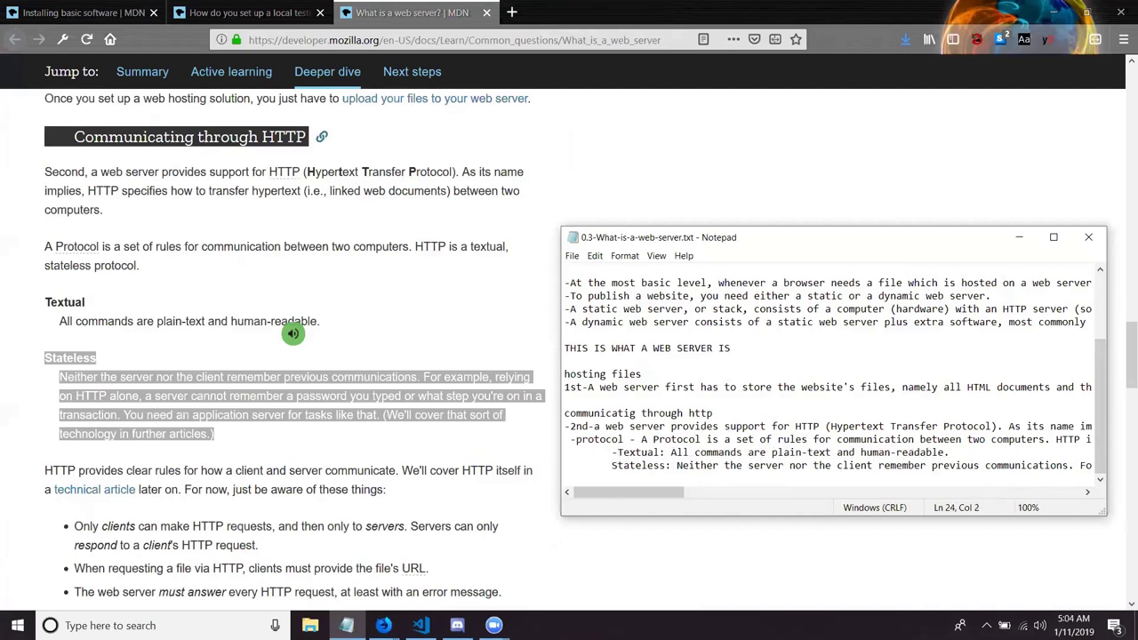
{"action": "type", "text": "-"}
{"action": "key", "text": "Down"}
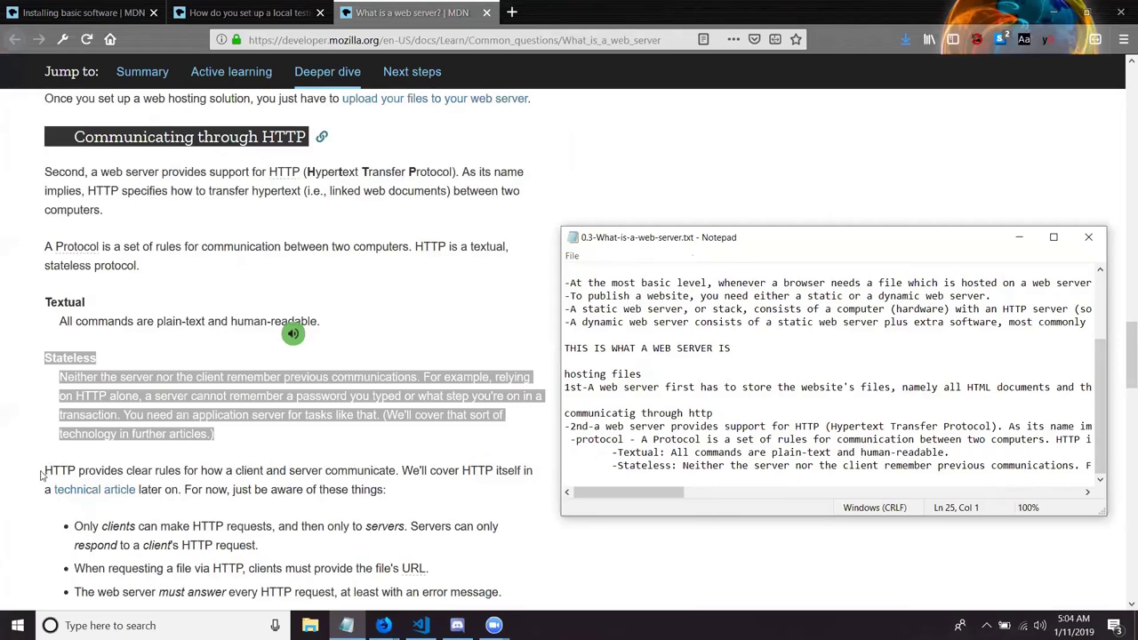
Below the Stateless entry, add a dash item with the article's passage "HTTP provides clear rules for how a client and server communicate"
{"action": "left_click_drag", "start_coordinate": [40, 474], "coordinate": [398, 477]}
{"action": "key", "text": "ctrl+c"}
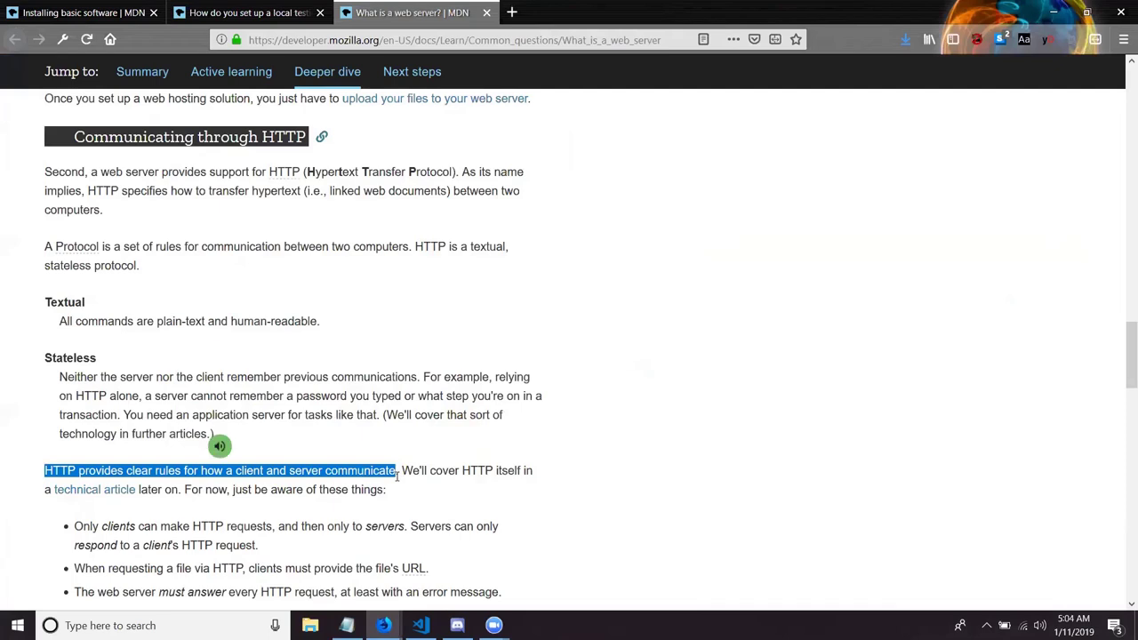
{"action": "left_click", "coordinate": [347, 625]}
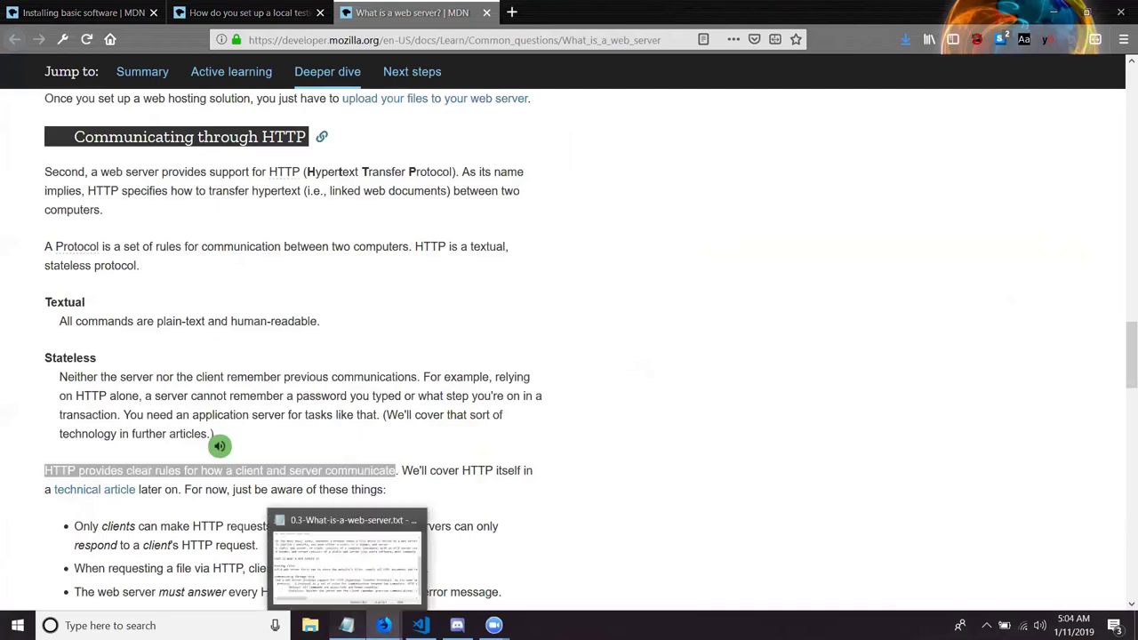
{"action": "type", "text": "-"}
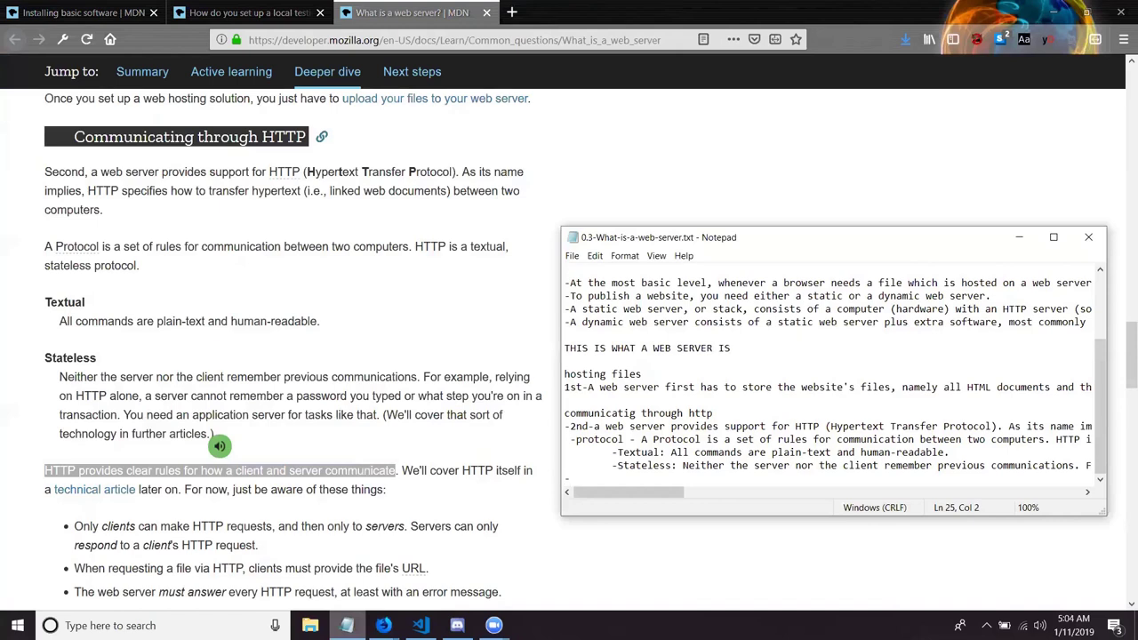
{"action": "key", "text": "ctrl+v"}
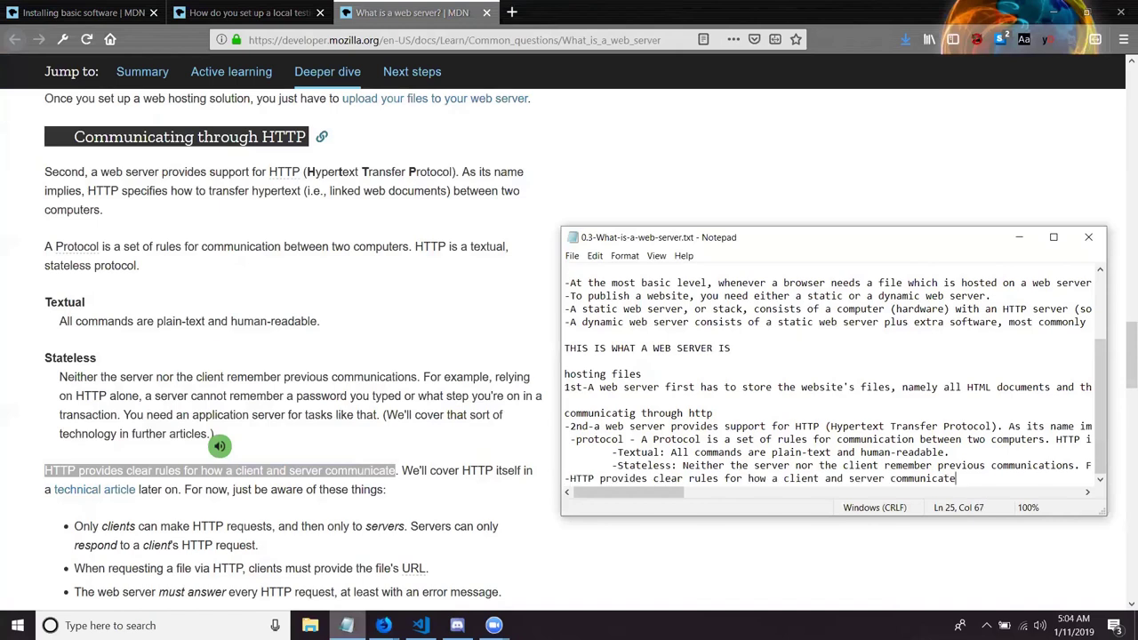
{"action": "key", "text": "Return"}
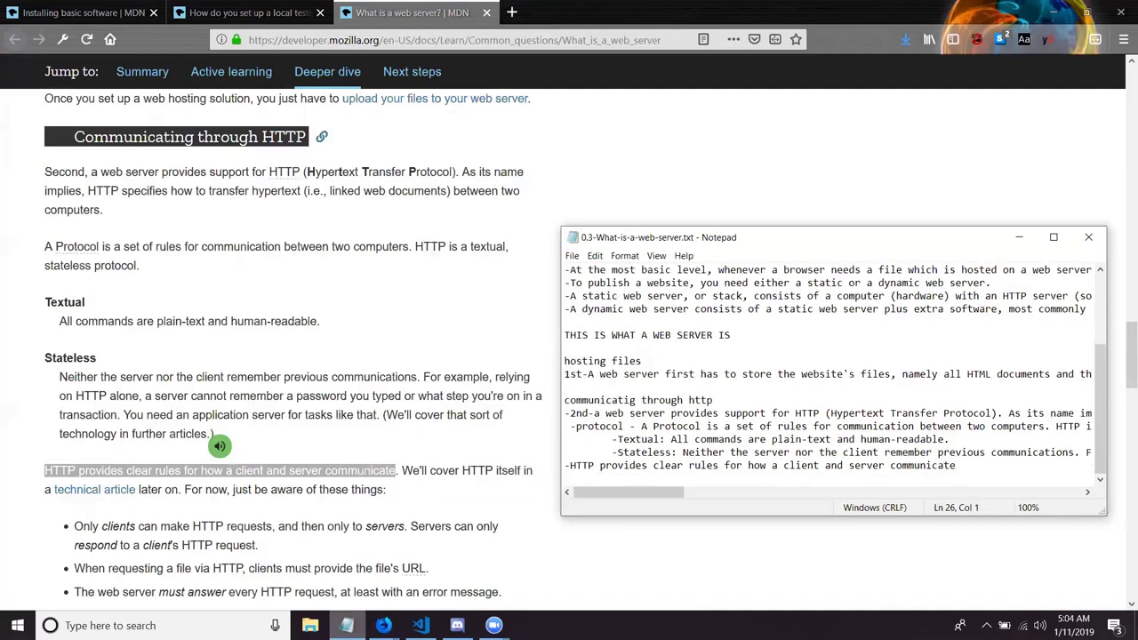
Copy the article's passage from "Only clients can make HTTP requests" through "404 error pages." onto an indented line below the "HTTP provides clear rules" note
{"action": "key", "text": "Tab"}
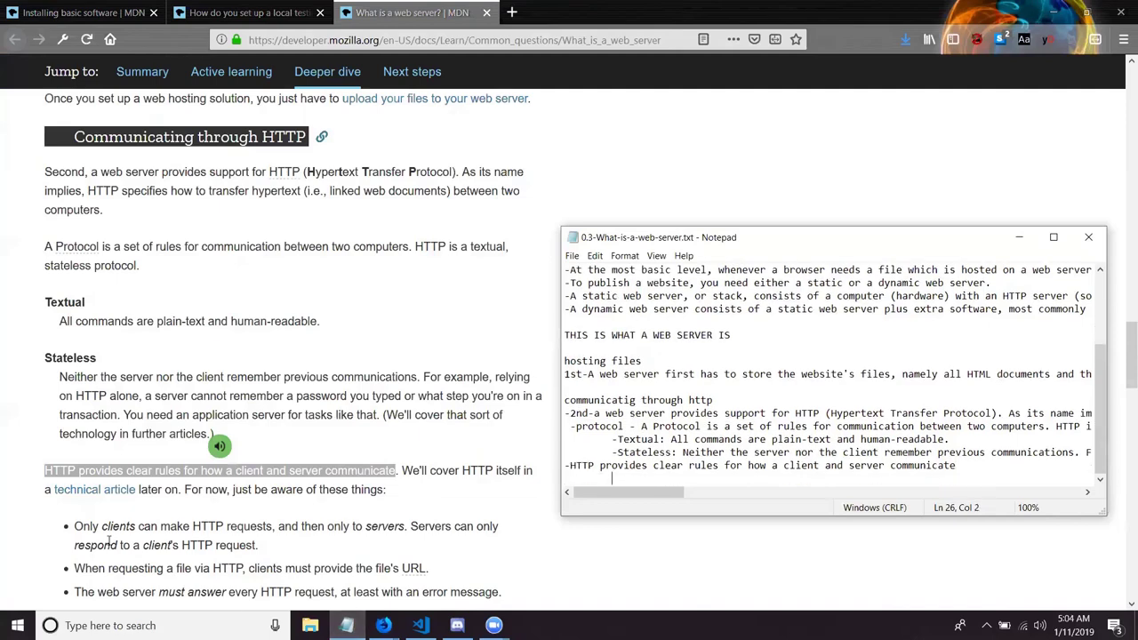
{"action": "left_click_drag", "start_coordinate": [77, 526], "coordinate": [516, 408]}
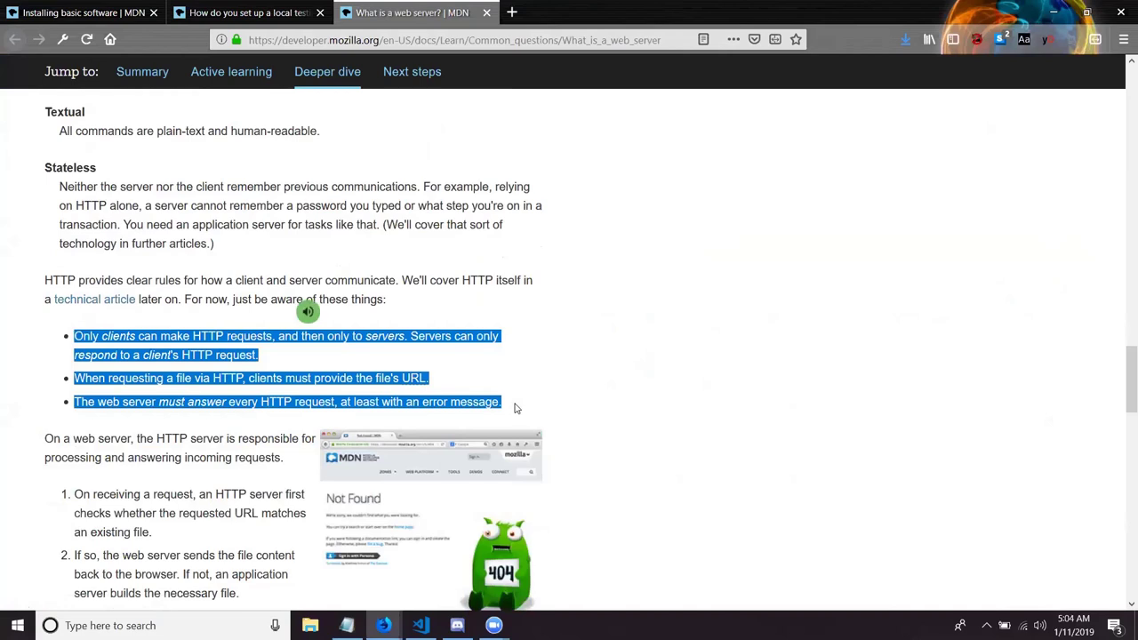
{"action": "left_click", "coordinate": [516, 408]}
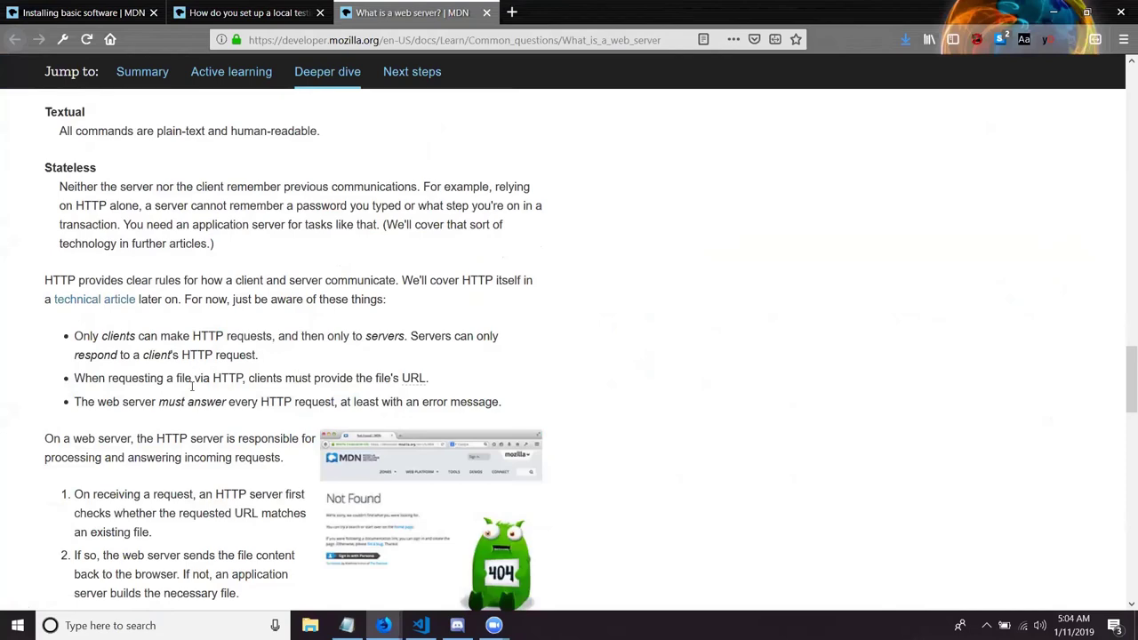
{"action": "scroll", "coordinate": [207, 428], "scroll_direction": "down", "scroll_amount": 5}
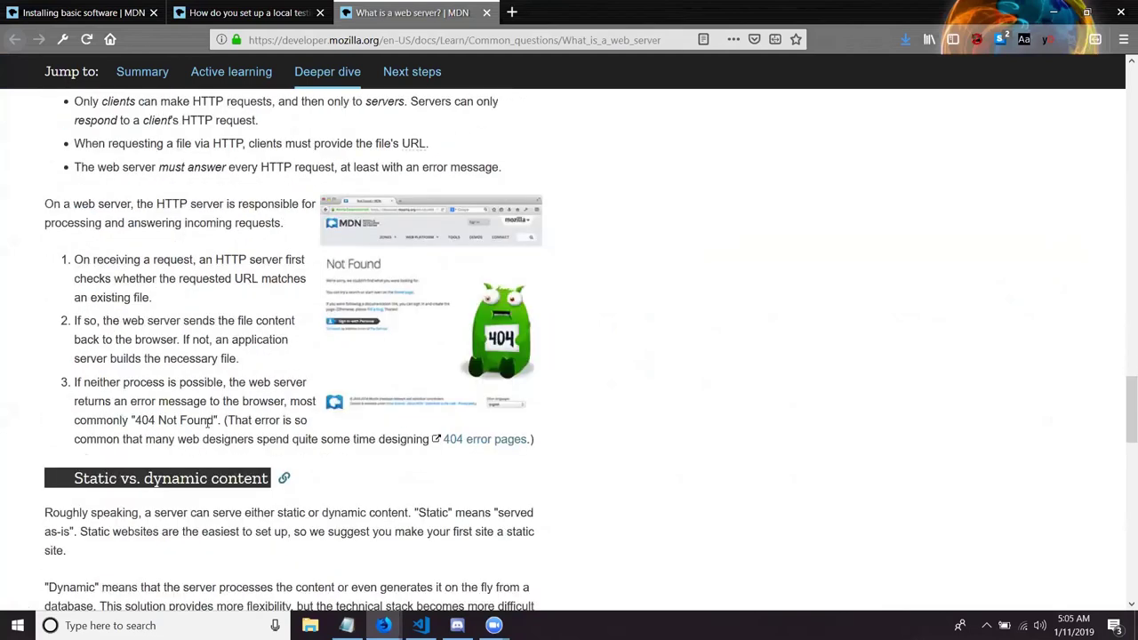
{"action": "scroll", "coordinate": [207, 424], "scroll_direction": "down", "scroll_amount": 1}
{"action": "scroll", "coordinate": [133, 258], "scroll_direction": "up", "scroll_amount": 3}
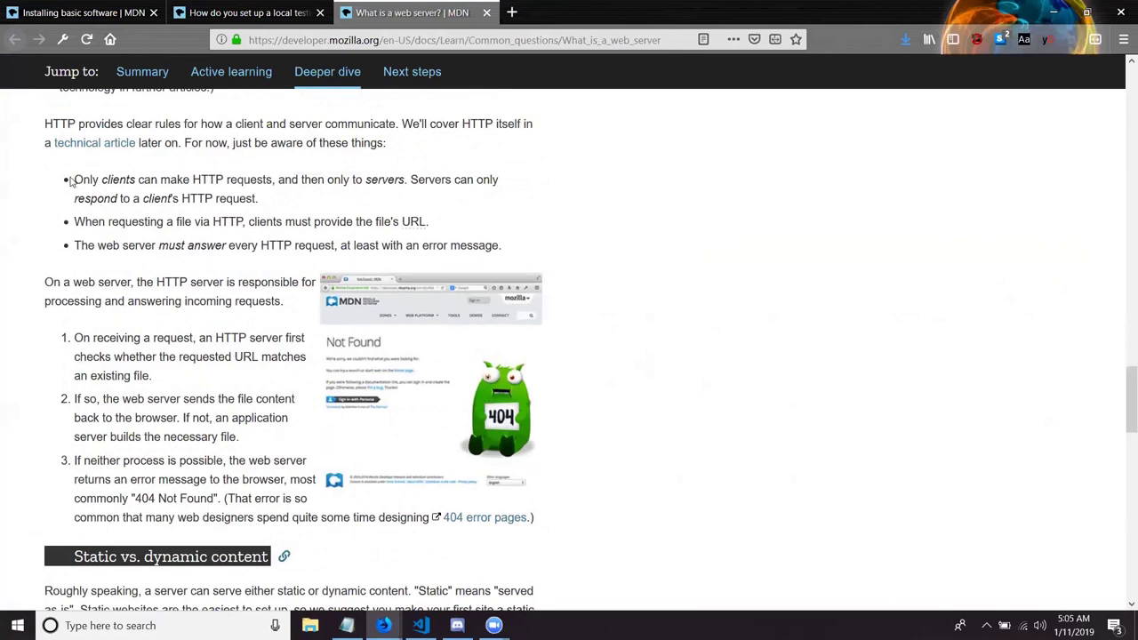
{"action": "left_click_drag", "start_coordinate": [74, 179], "coordinate": [532, 517]}
{"action": "key", "text": "ctrl+c"}
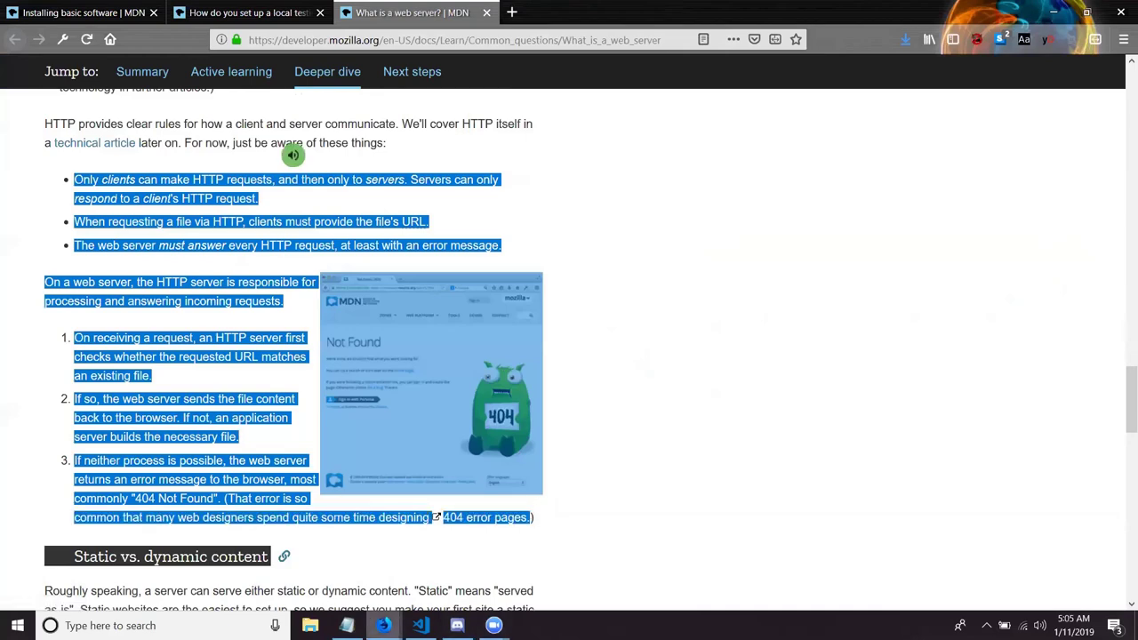
{"action": "left_click", "coordinate": [346, 625]}
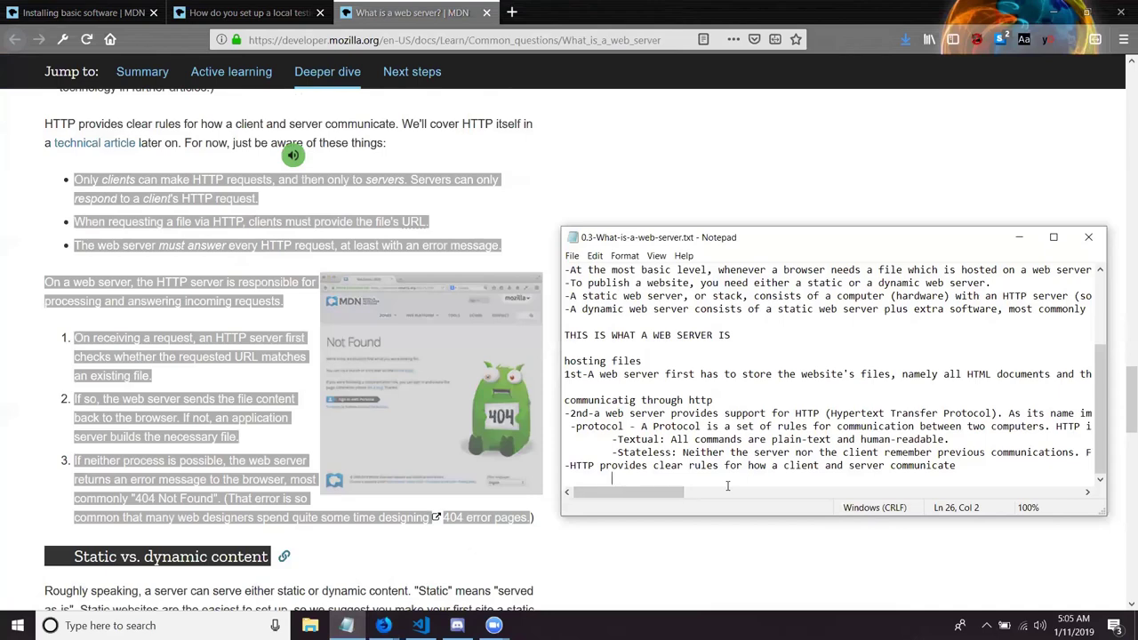
{"action": "key", "text": "ctrl+v"}
Prefix the three pasted lines starting "Only clients", "When requesting a file" and "The web server must answer" with a dash
{"action": "key", "text": "Up"}
{"action": "key", "text": "Up"}
{"action": "key", "text": "Up"}
{"action": "key", "text": "Up"}
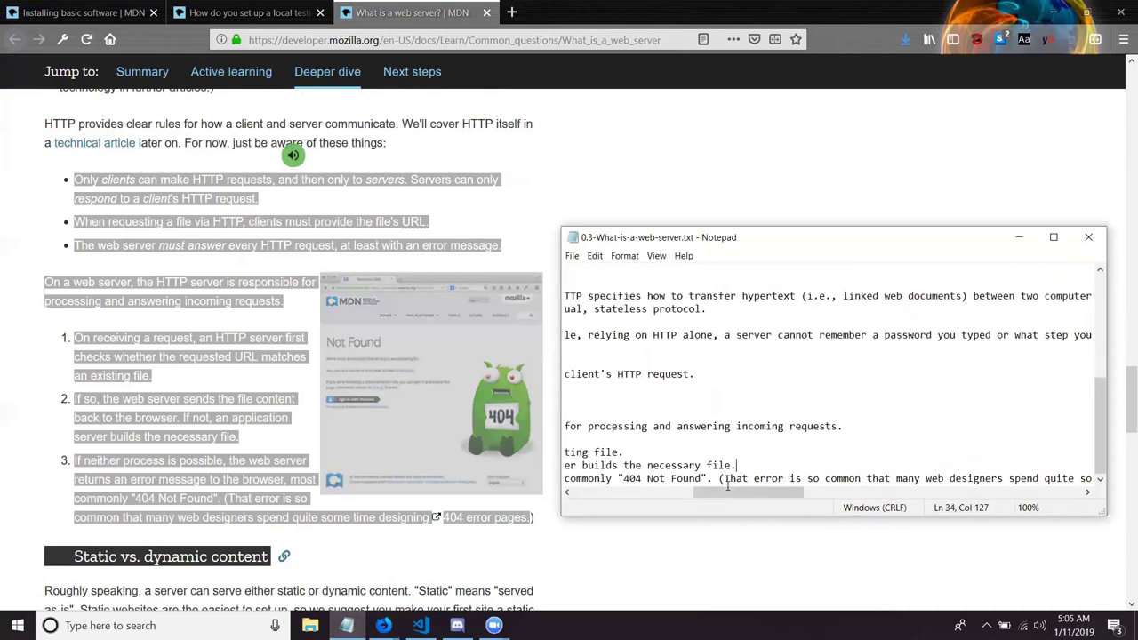
{"action": "key", "text": "Home"}
{"action": "key", "text": "Down"}
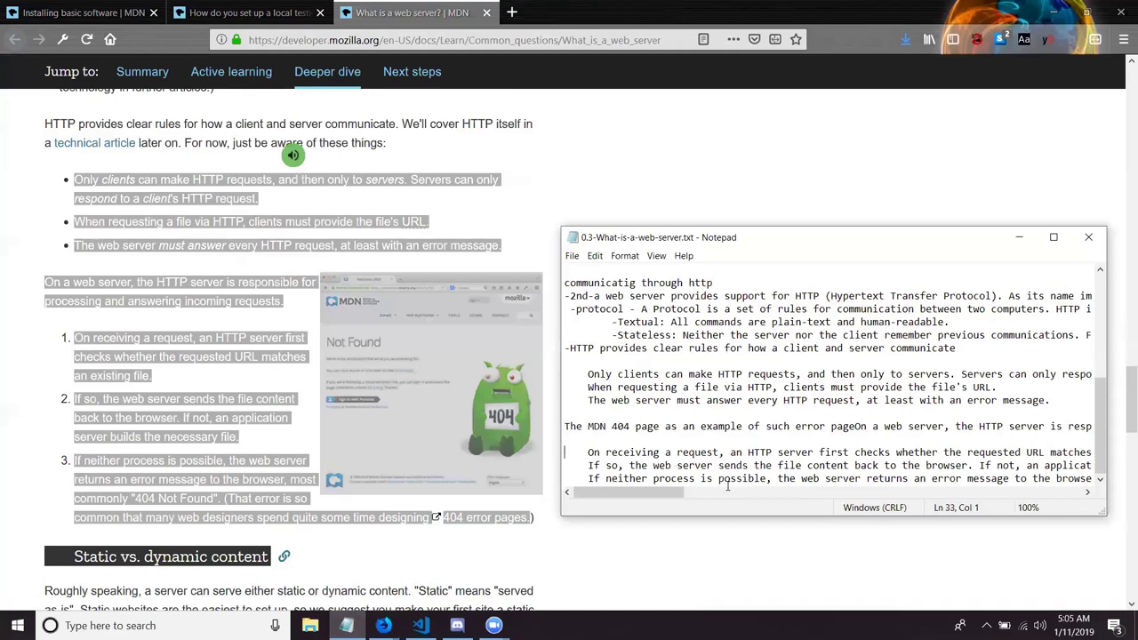
{"action": "key", "text": "Up"}
{"action": "key", "text": "Up"}
{"action": "key", "text": "Up"}
{"action": "key", "text": "Up"}
{"action": "key", "text": "Up"}
{"action": "key", "text": "Up"}
{"action": "key", "text": "Right"}
{"action": "key", "text": "Right"}
{"action": "key", "text": "Right"}
{"action": "key", "text": "Right"}
{"action": "type", "text": "-"}
{"action": "key", "text": "Down"}
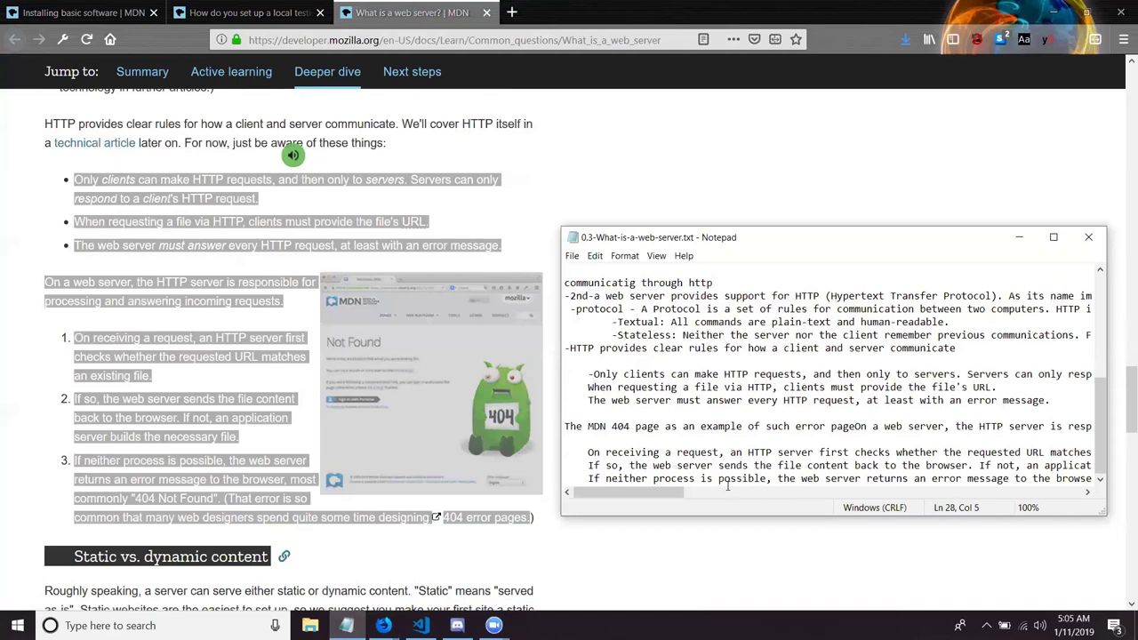
{"action": "type", "text": "-"}
{"action": "key", "text": "Down"}
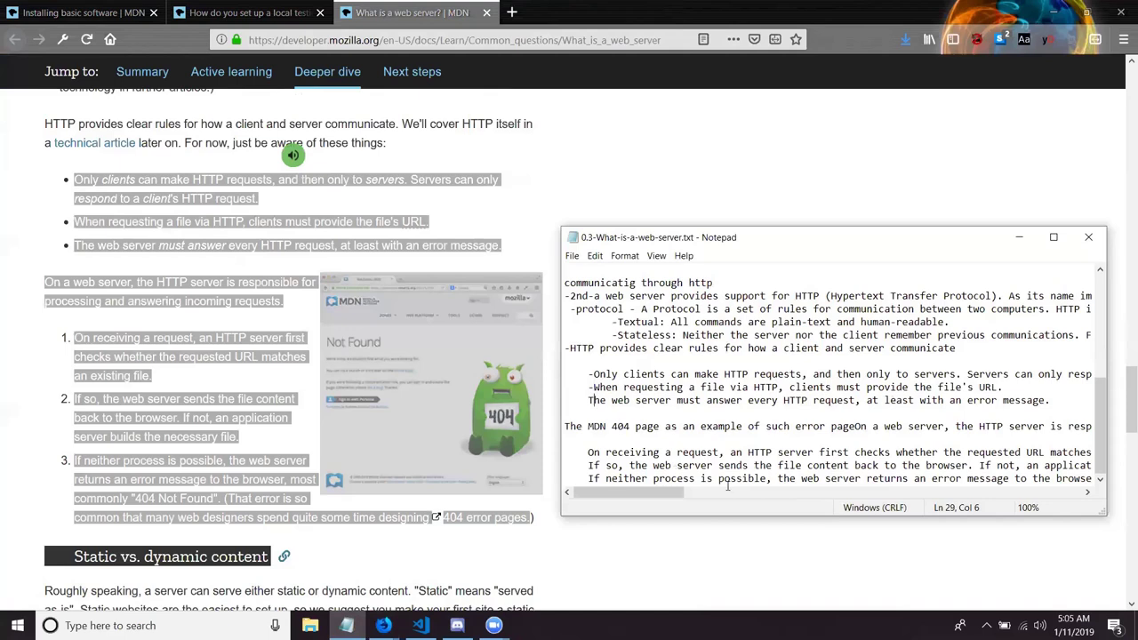
{"action": "type", "text": "-"}
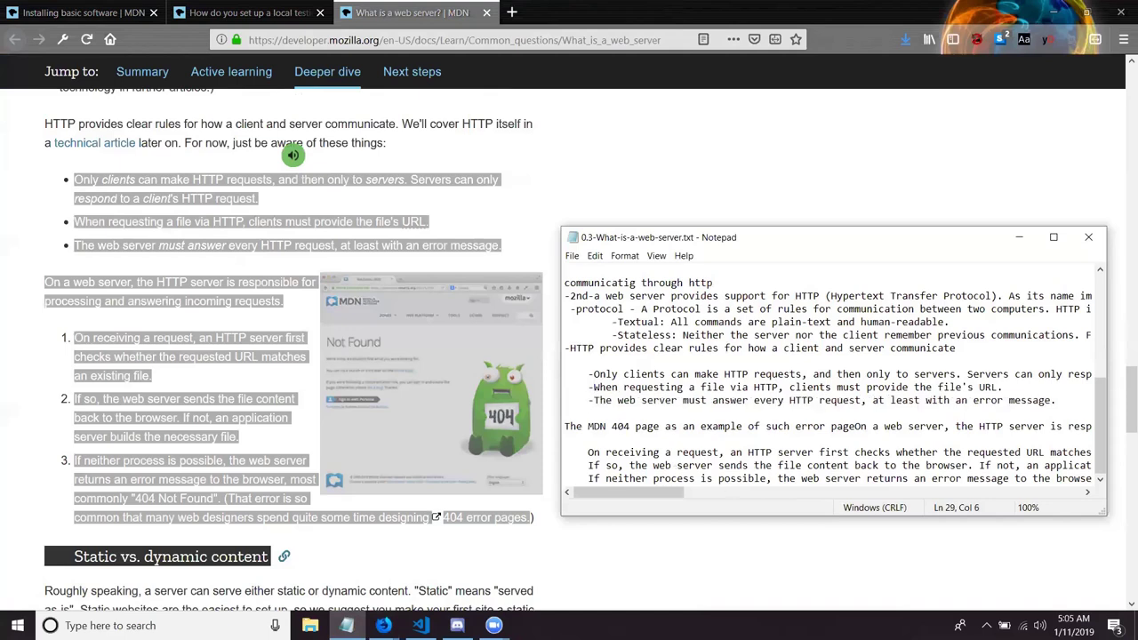
Delete the pasted line starting "The MDN 404 page as an example" and the blank lines around it
{"action": "key", "text": "Down"}
{"action": "key", "text": "Down"}
{"action": "key", "text": "shift+Down"}
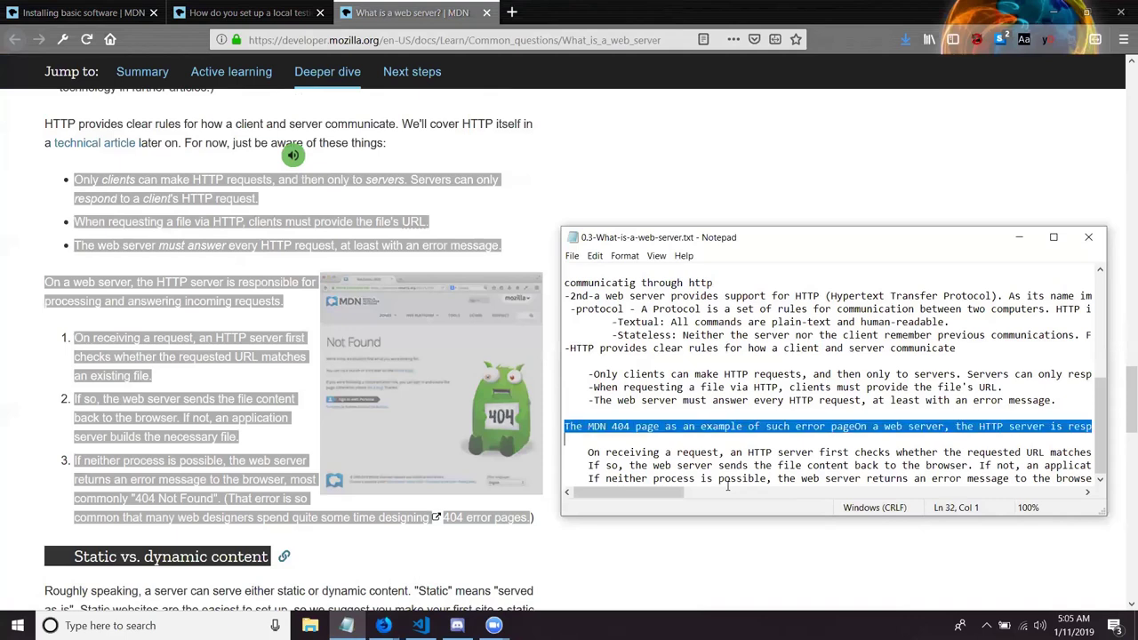
{"action": "key", "text": "Delete"}
{"action": "key", "text": "Delete"}
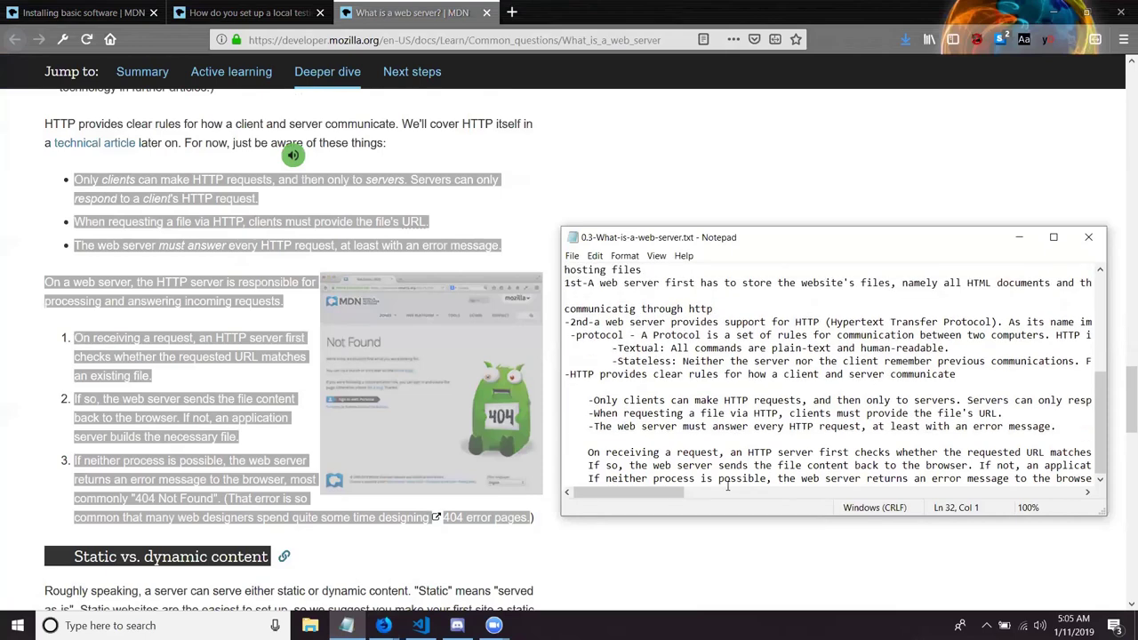
{"action": "key", "text": "BackSpace"}
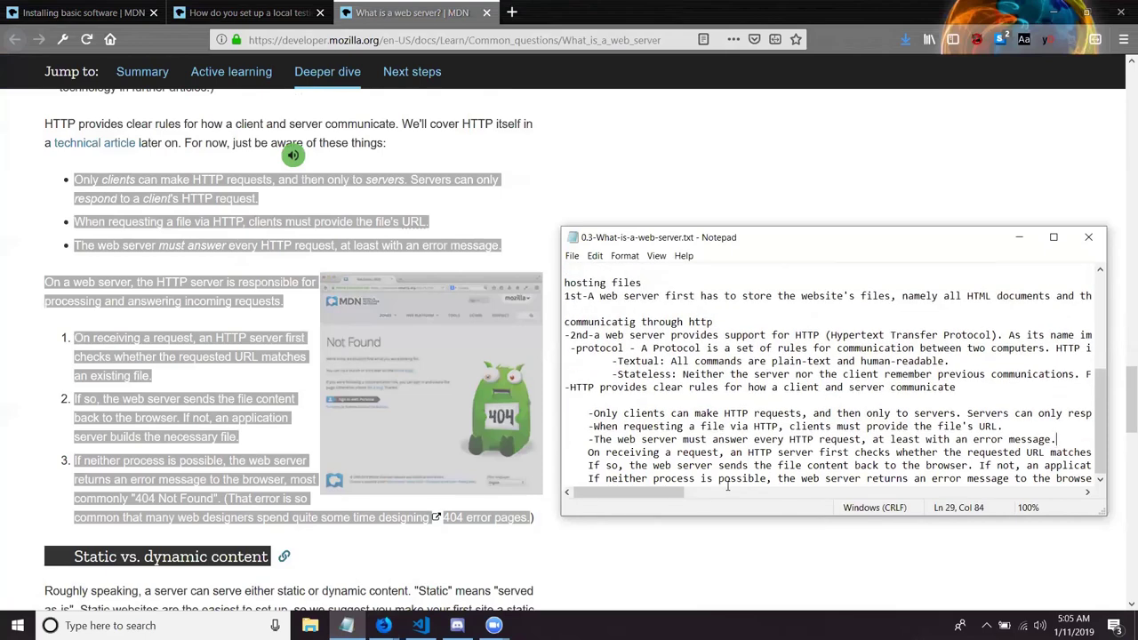
Prefix the lines starting "On receiving a request", "If so" and "If neither process is possible" with a dash
{"action": "key", "text": "Down"}
{"action": "left_click", "coordinate": [588, 452]}
{"action": "type", "text": "-"}
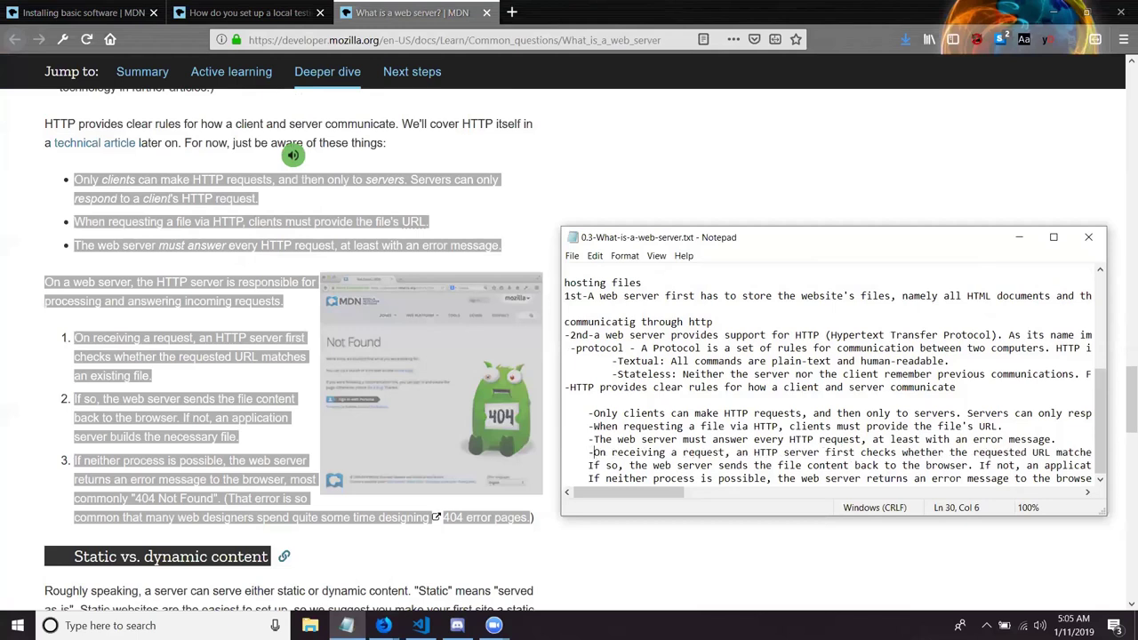
{"action": "key", "text": "Down"}
{"action": "key", "text": "Left"}
{"action": "type", "text": "-"}
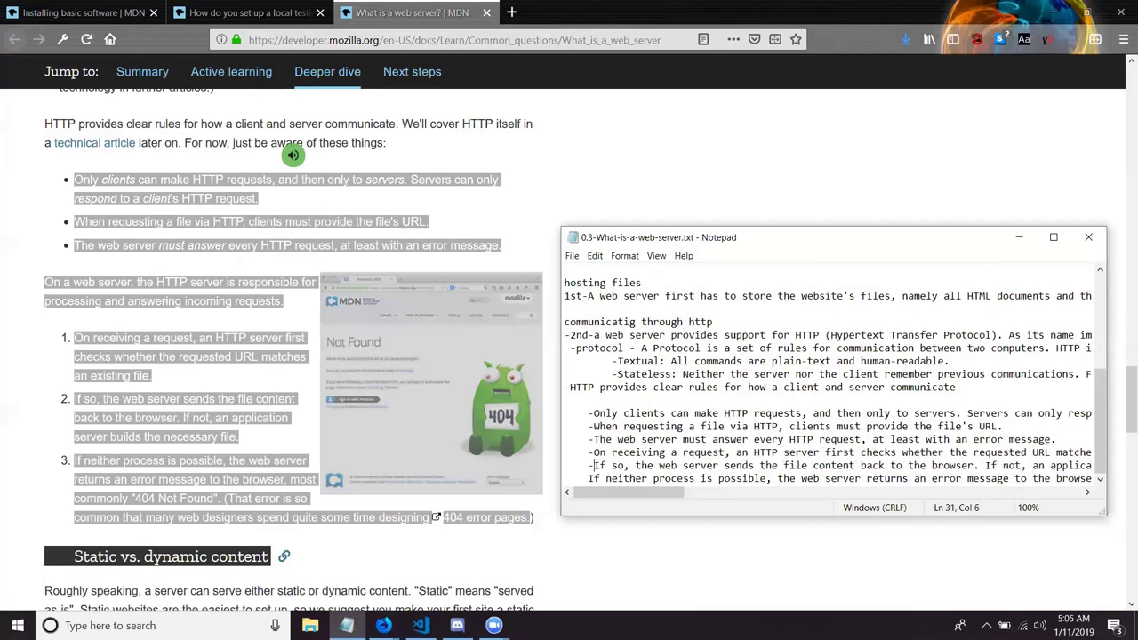
{"action": "key", "text": "Down"}
{"action": "key", "text": "Left"}
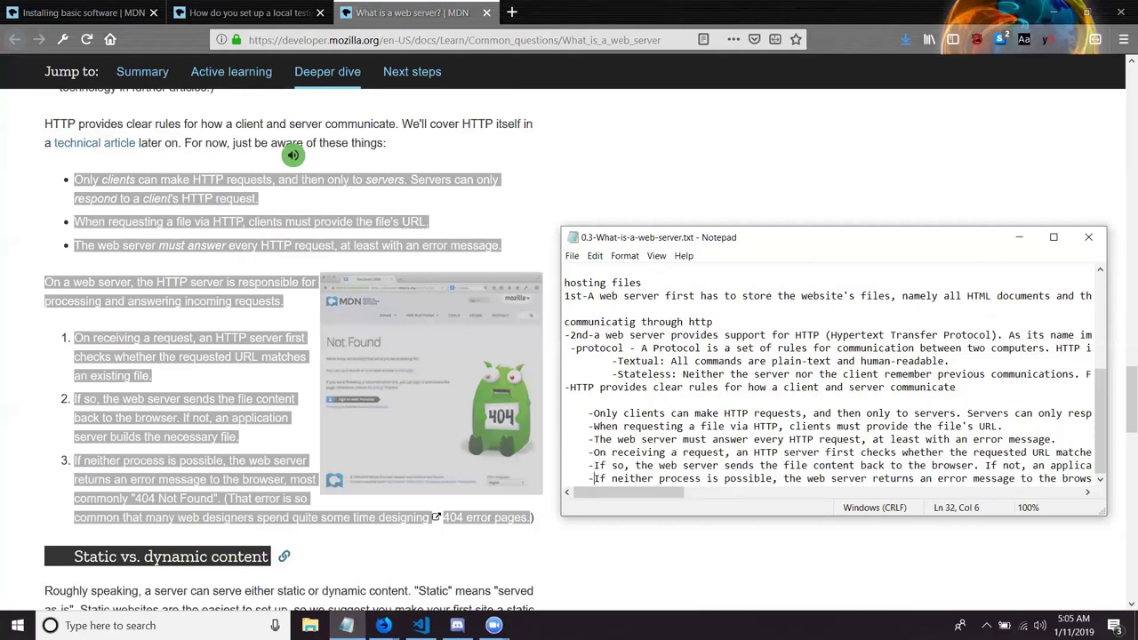
{"action": "type", "text": "-"}
Add the heading "static vs dynamic cotent" at the end of the notes, separated by a blank line
{"action": "key", "text": "End"}
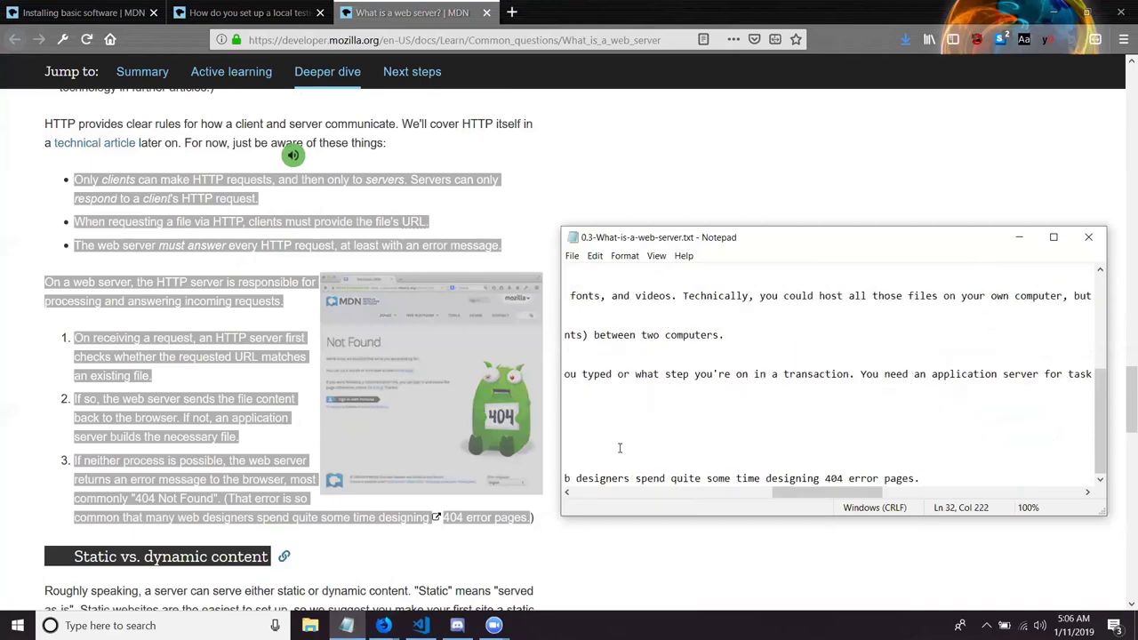
{"action": "key", "text": "Return"}
{"action": "key", "text": "Return"}
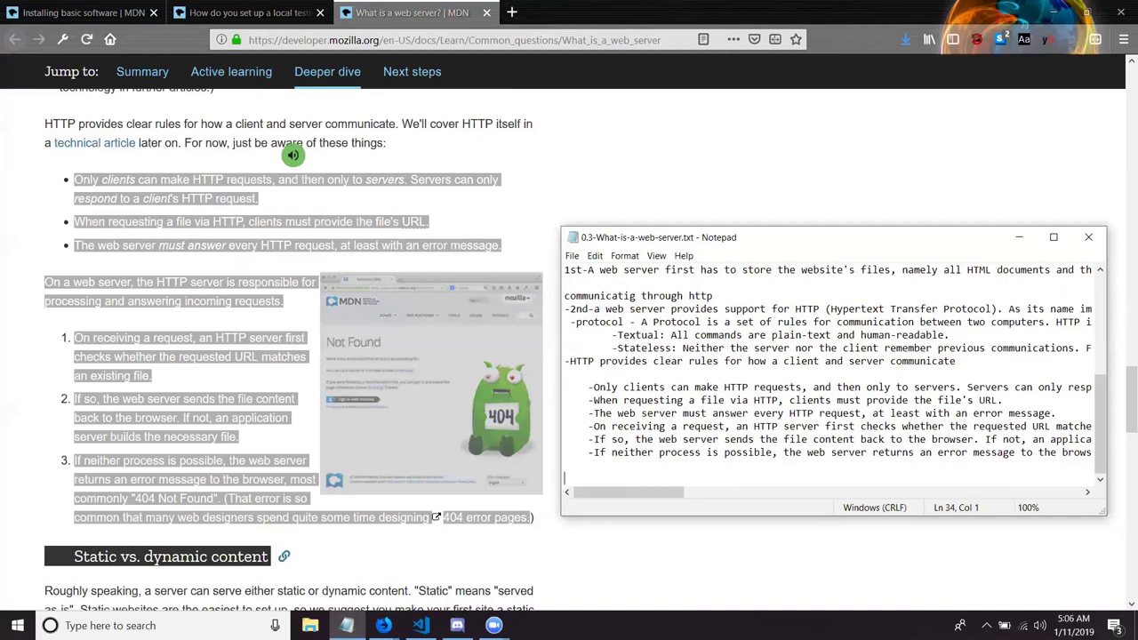
{"action": "type", "text": "static vs dynamic cotent"}
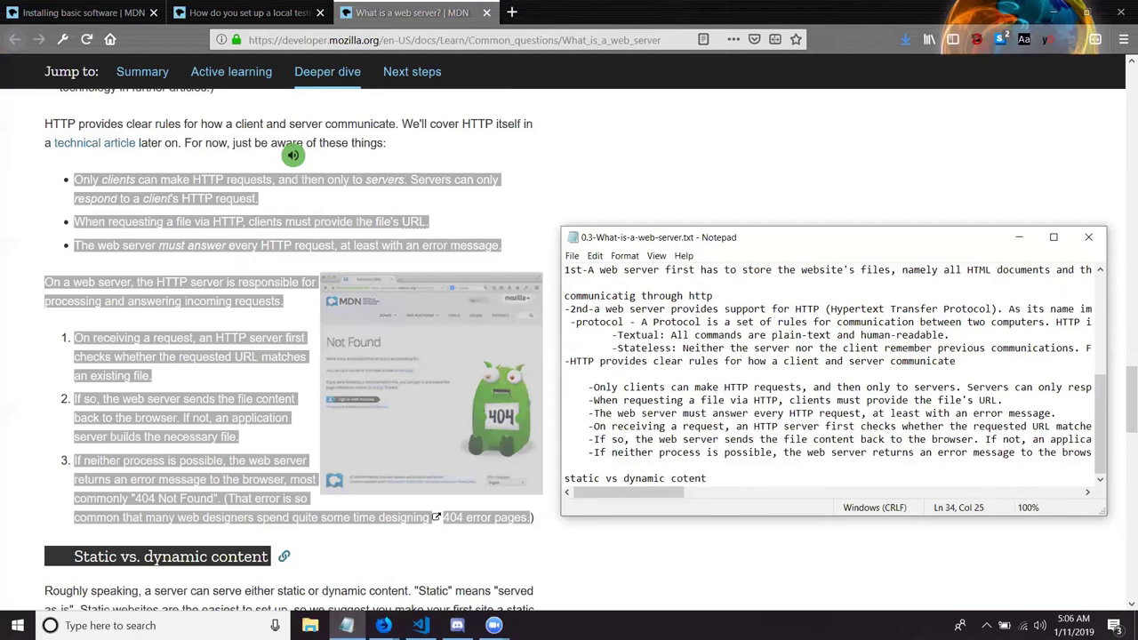
{"action": "key", "text": "Return"}
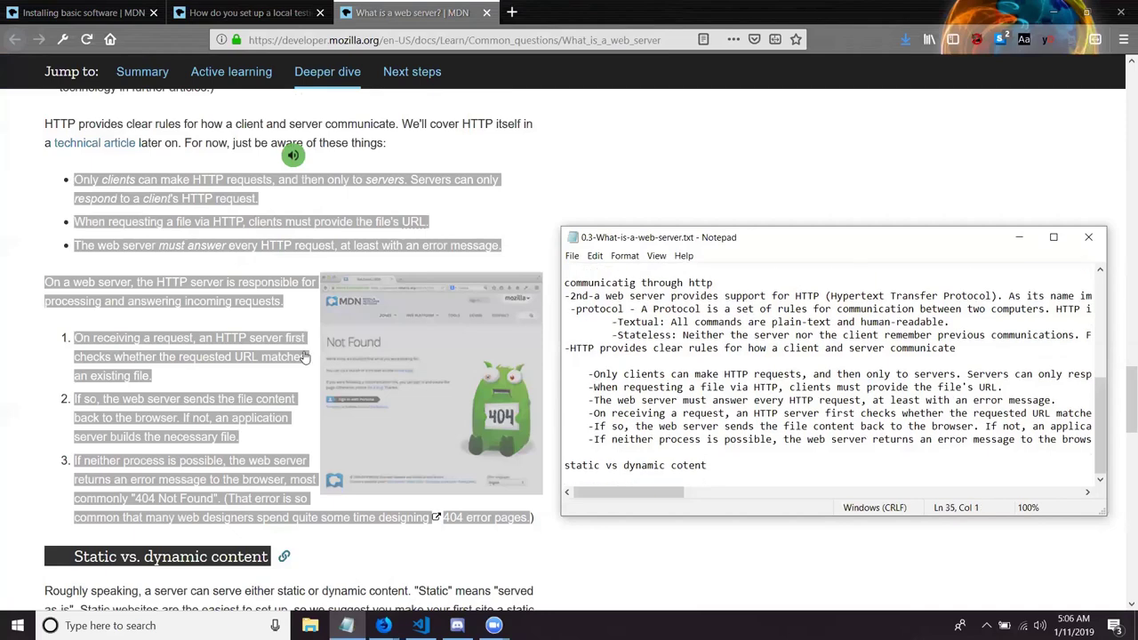
Copy the article's static vs. dynamic passage, from "Roughly speaking" through "sends you the results", below the new heading, followed by a blank line
{"action": "left_click", "coordinate": [46, 409]}
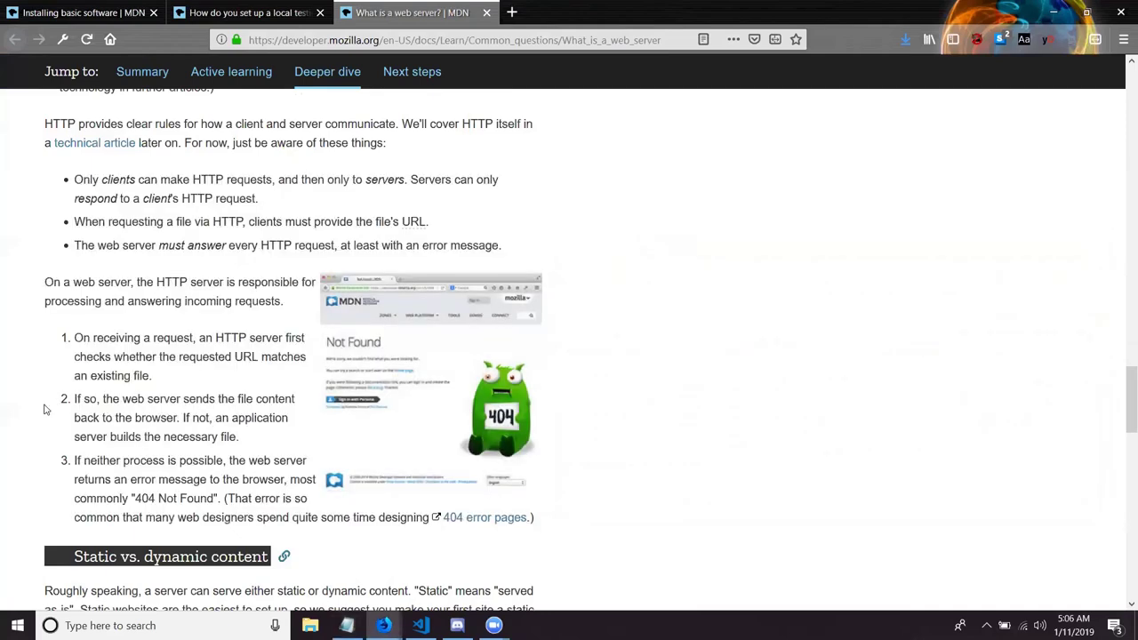
{"action": "scroll", "coordinate": [46, 409], "scroll_direction": "down", "scroll_amount": 4}
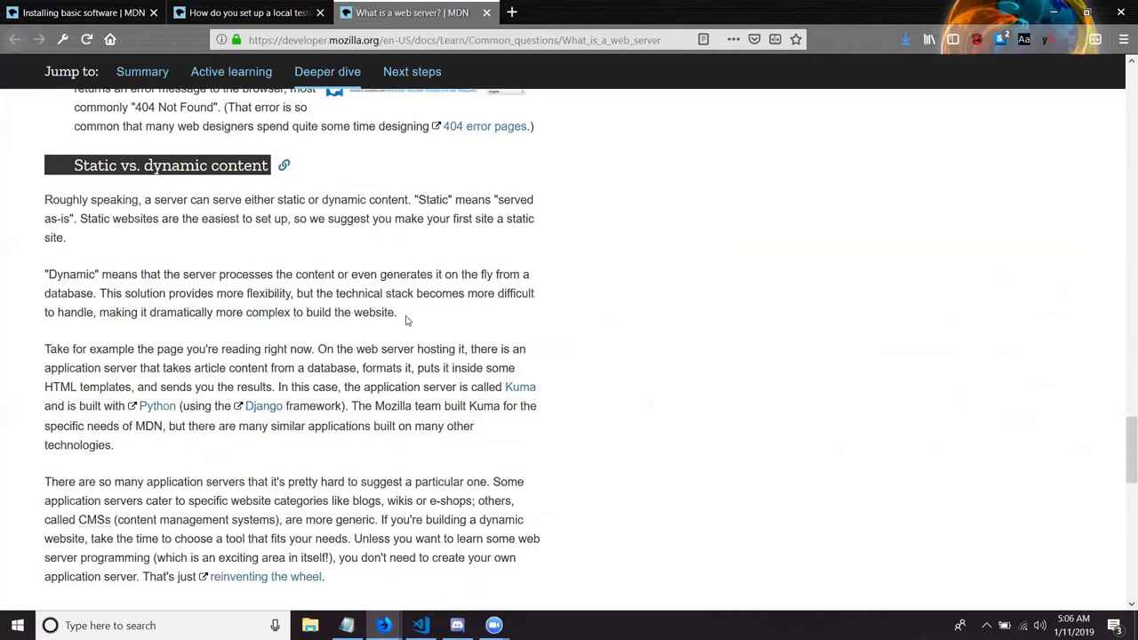
{"action": "left_click_drag", "start_coordinate": [407, 320], "coordinate": [220, 197]}
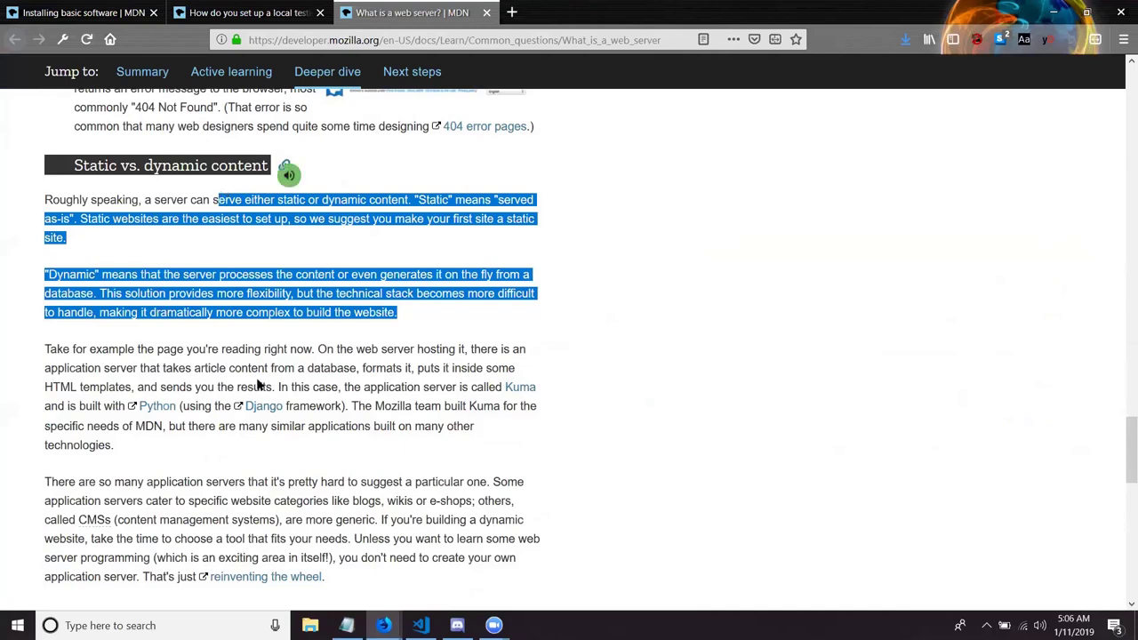
{"action": "left_click_drag", "start_coordinate": [271, 388], "coordinate": [44, 199]}
{"action": "key", "text": "ctrl+c"}
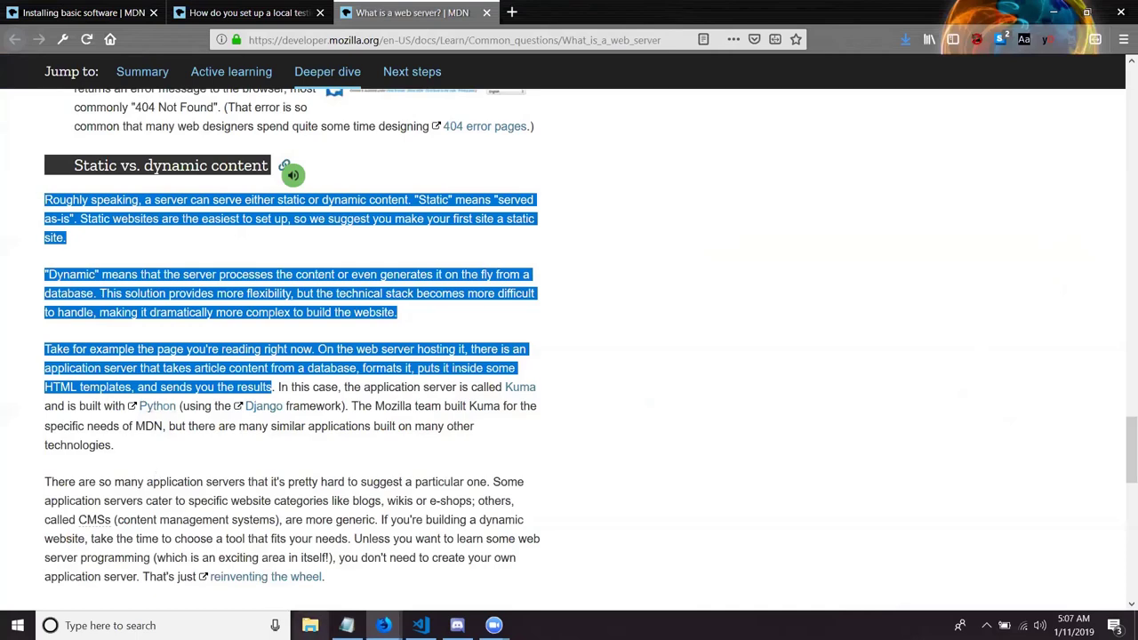
{"action": "left_click", "coordinate": [347, 625]}
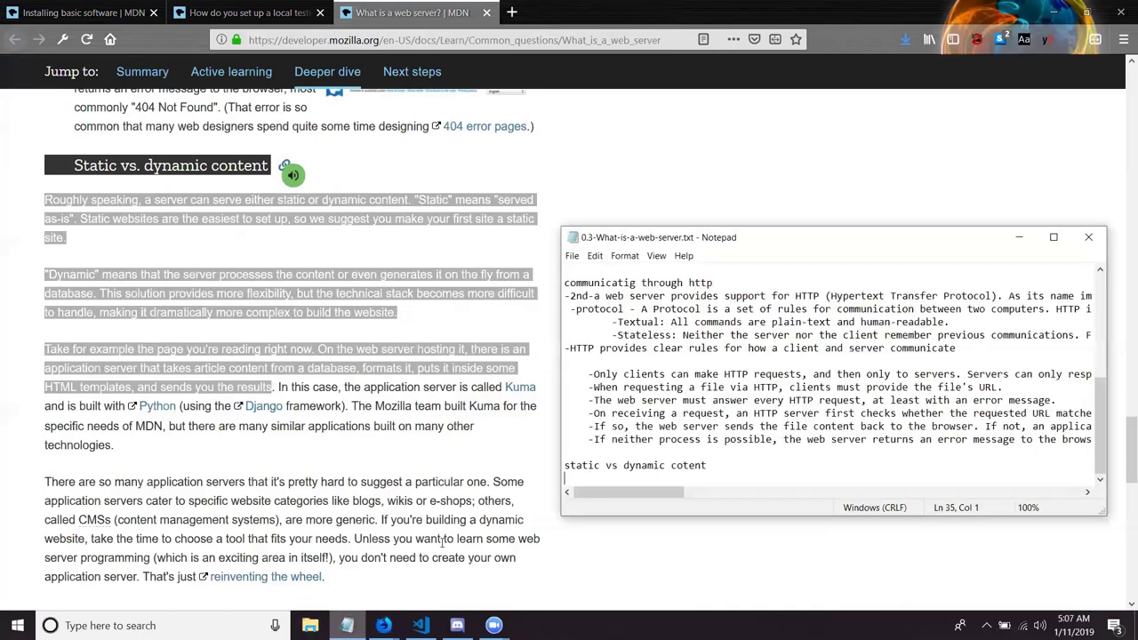
{"action": "key", "text": "ctrl+v"}
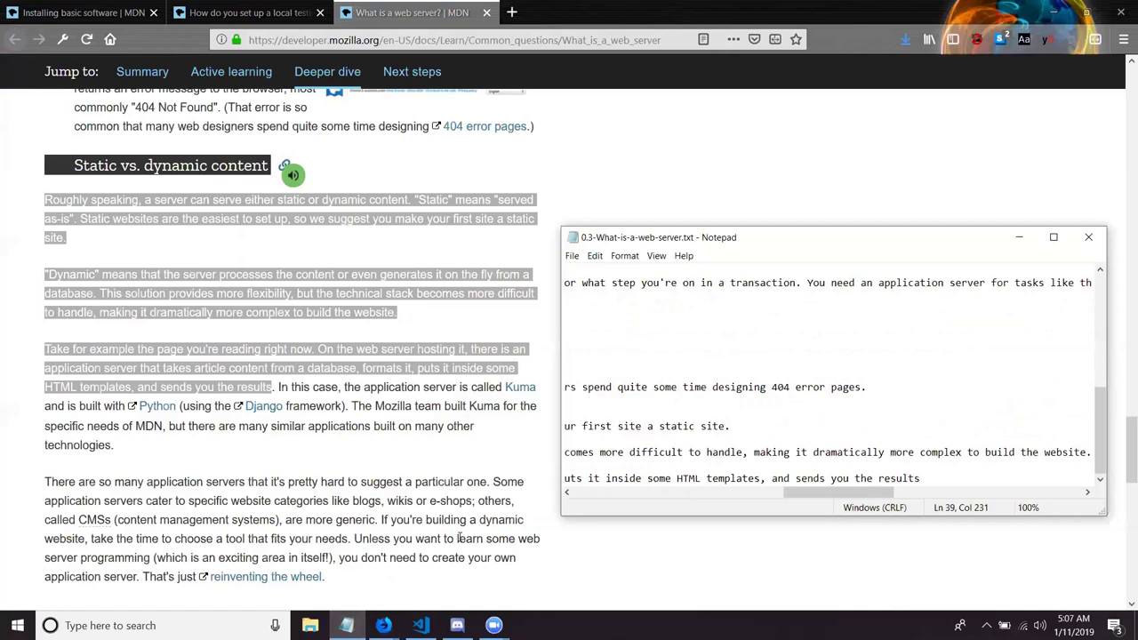
{"action": "key", "text": "Return"}
{"action": "key", "text": "Return"}
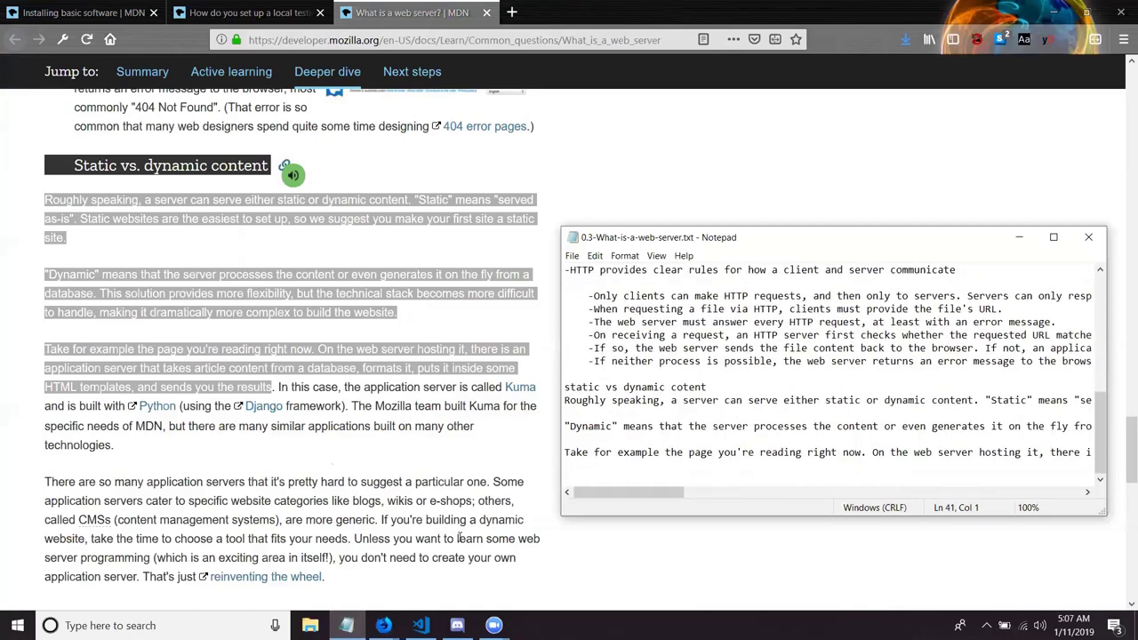
{"action": "left_click", "coordinate": [148, 459]}
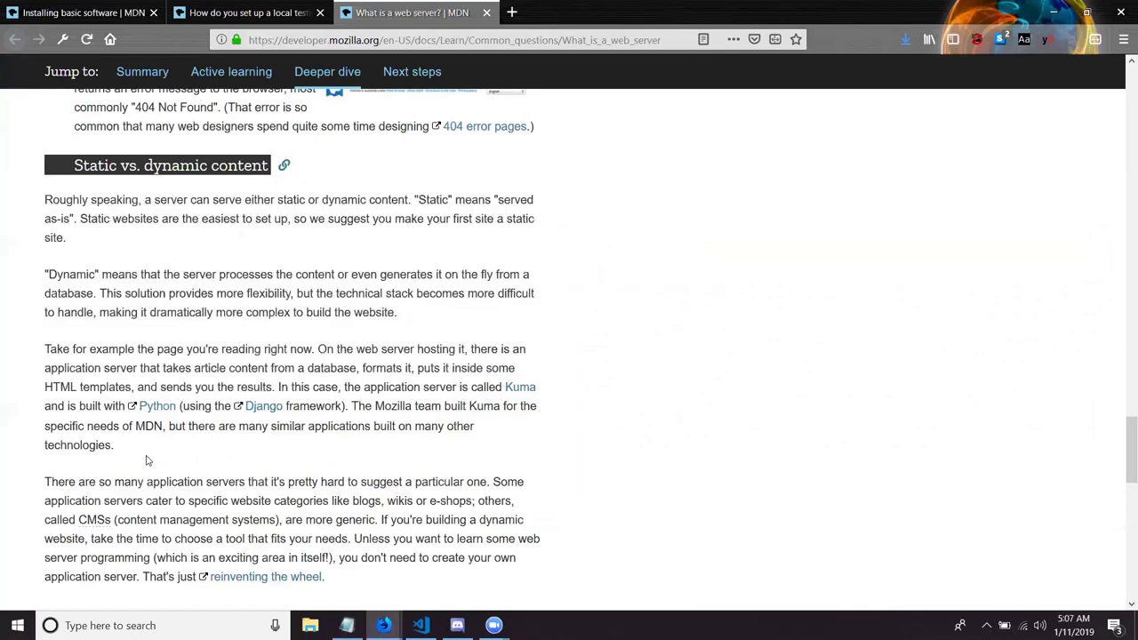
{"action": "scroll", "coordinate": [147, 460], "scroll_direction": "down", "scroll_amount": 5}
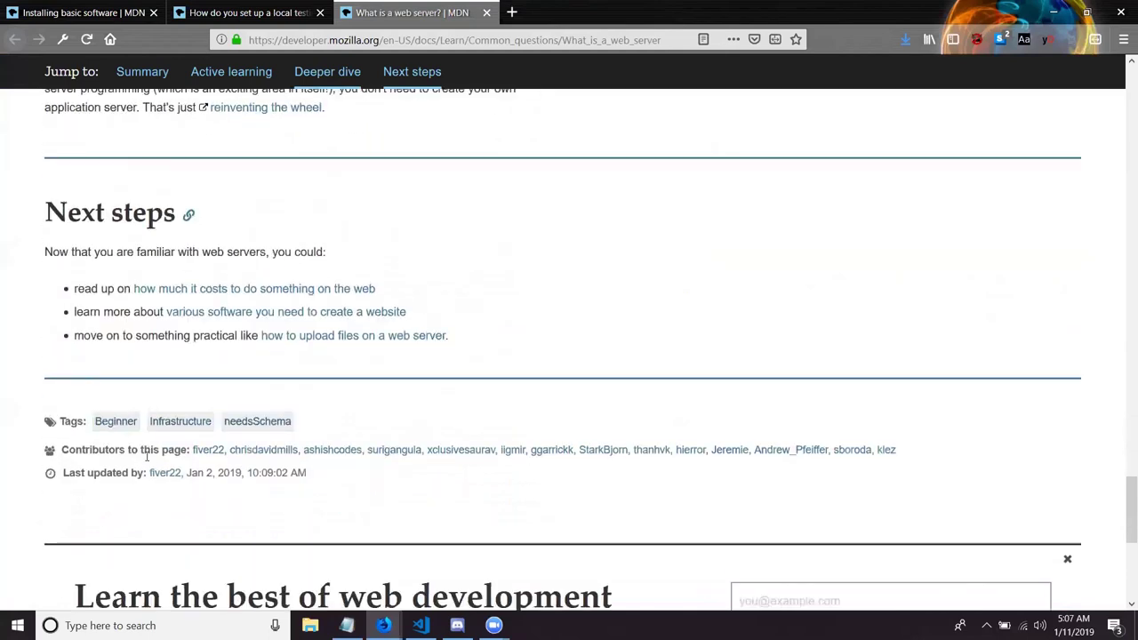
{"action": "left_click", "coordinate": [347, 624]}
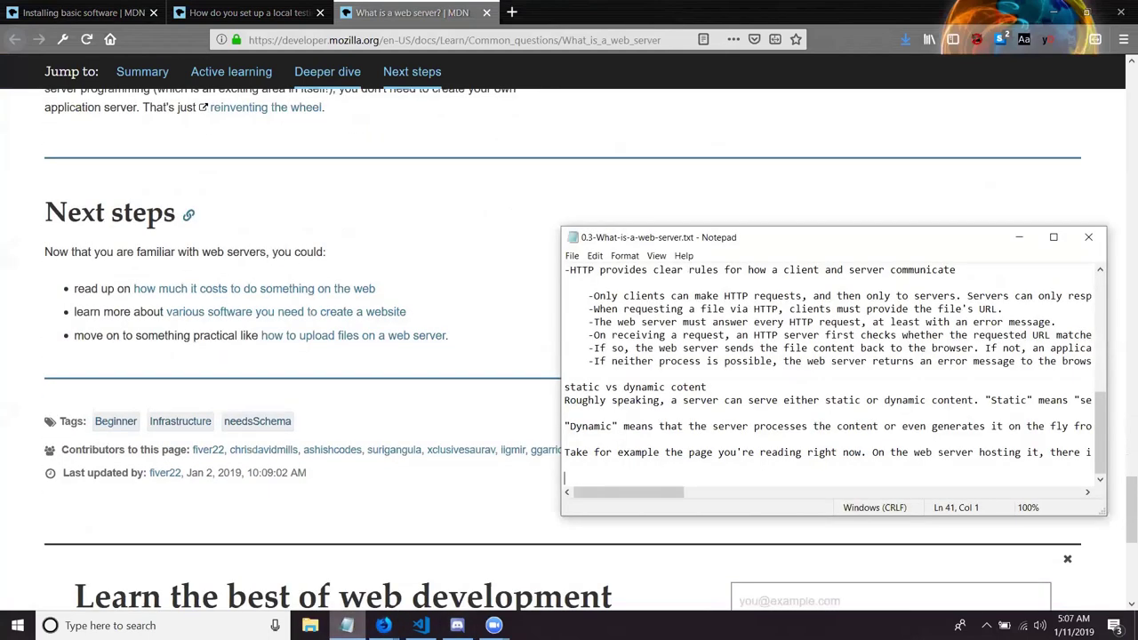
{"action": "left_click", "coordinate": [695, 361]}
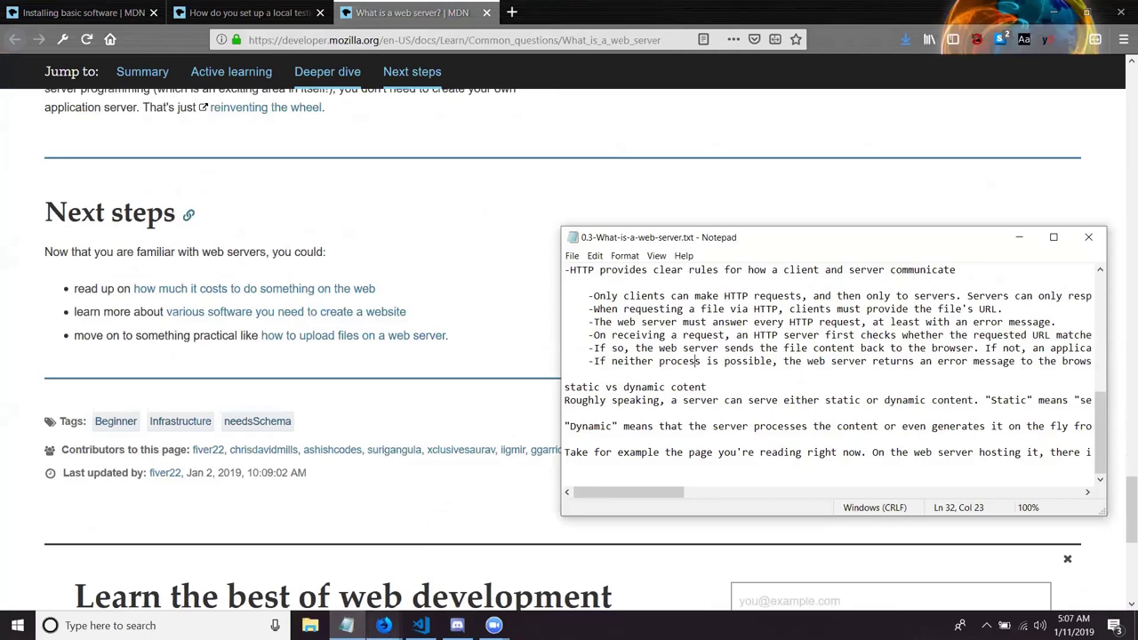
Switch to the Visual Studio Code terminal and stage all changes in the notes repository with "git add ."
{"action": "left_click", "coordinate": [421, 625]}
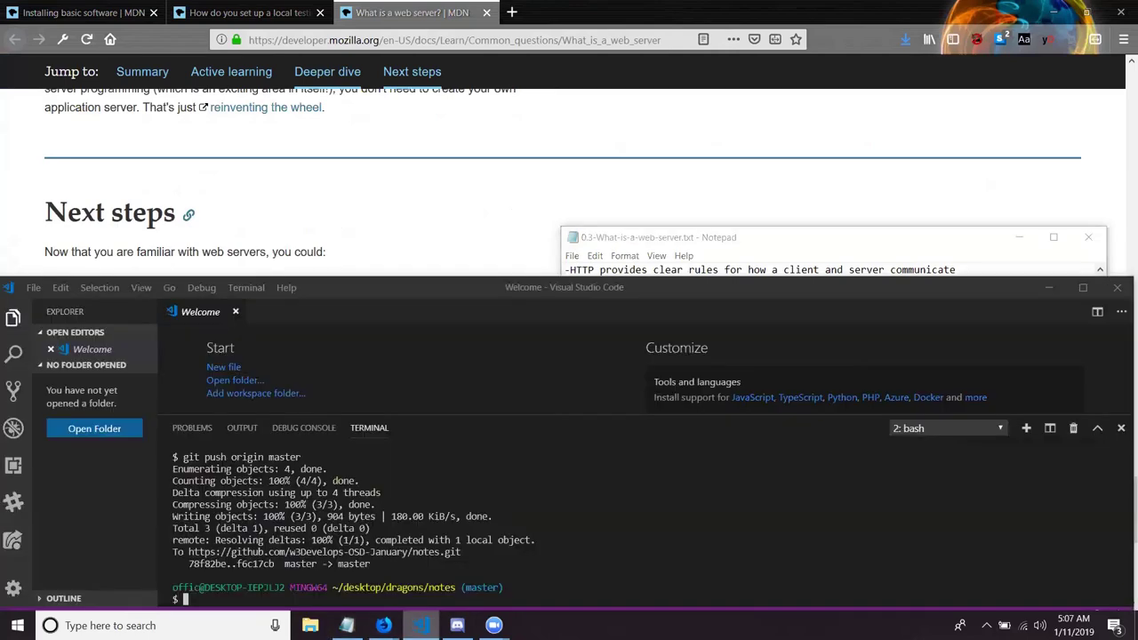
{"action": "type", "text": "gitv -"}
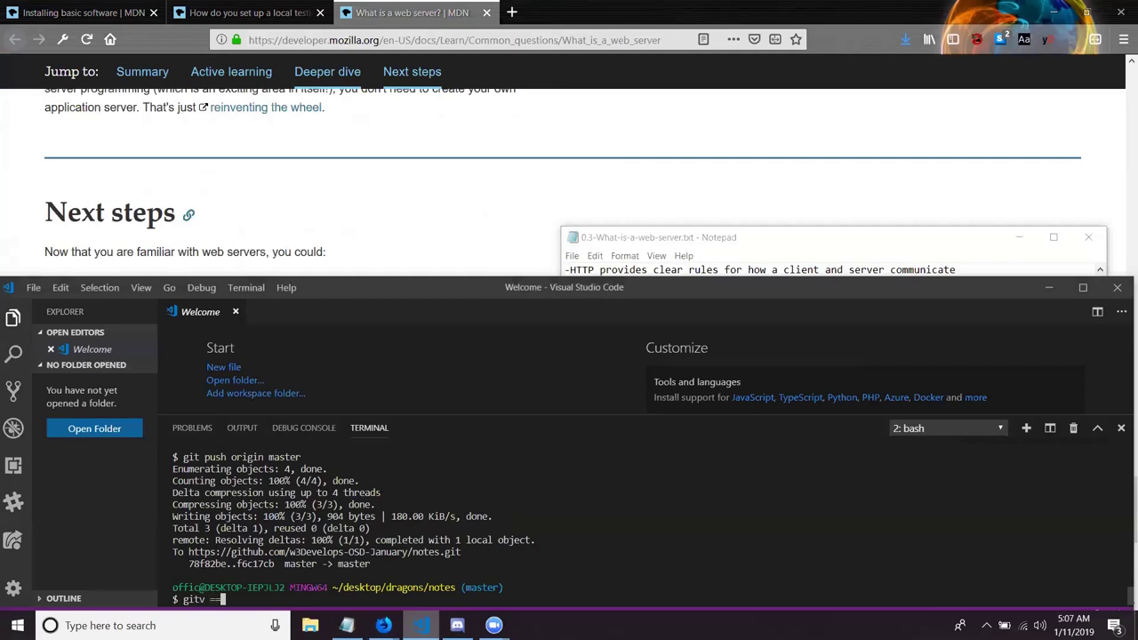
{"action": "key", "text": "BackSpace"}
{"action": "key", "text": "BackSpace"}
{"action": "type", "text": "add ."}
{"action": "key", "text": "Return"}
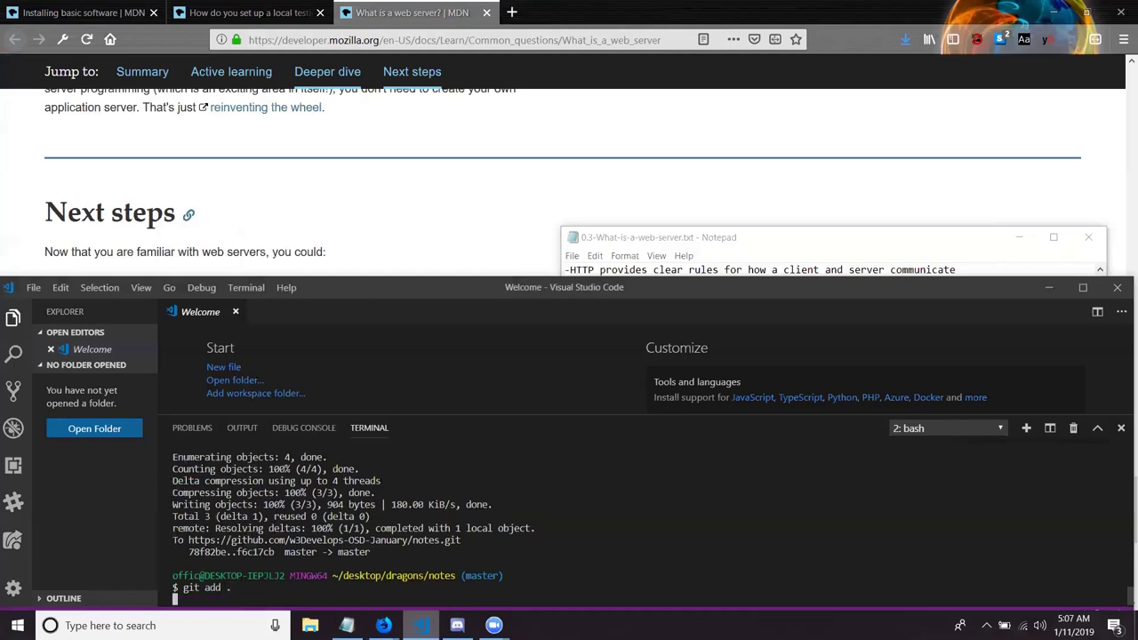
Commit the staged notes file with the message "uploaded 0.3"
{"action": "type", "text": "g"}
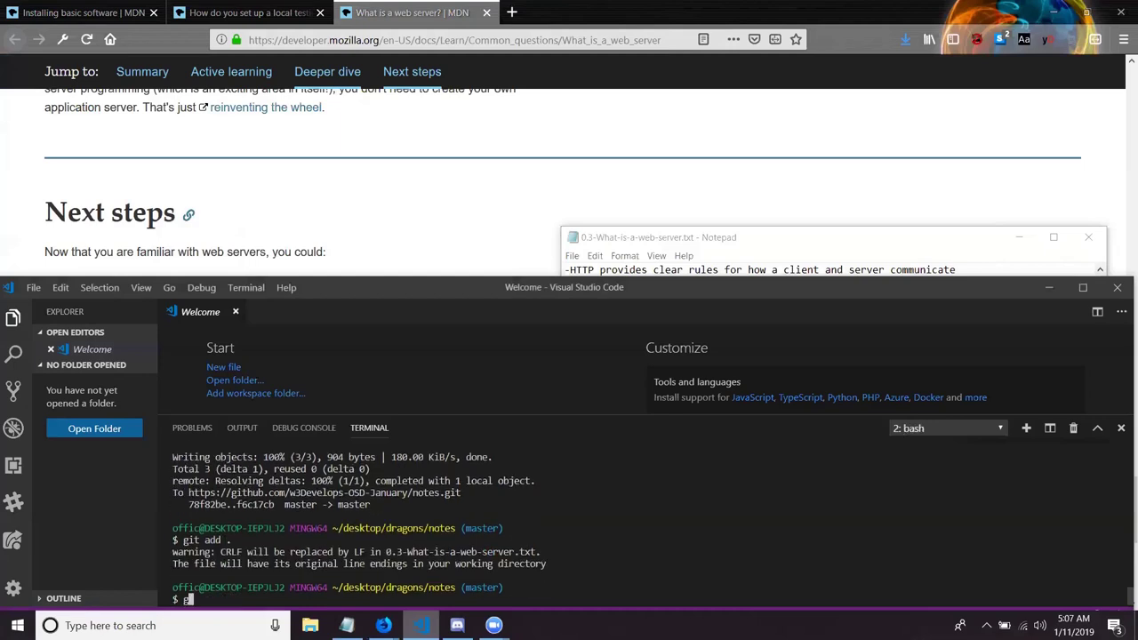
{"action": "type", "text": "it commit - m \"\""}
{"action": "key", "text": "Left"}
{"action": "type", "text": "uploaded 0.3\""}
{"action": "key", "text": "Return"}
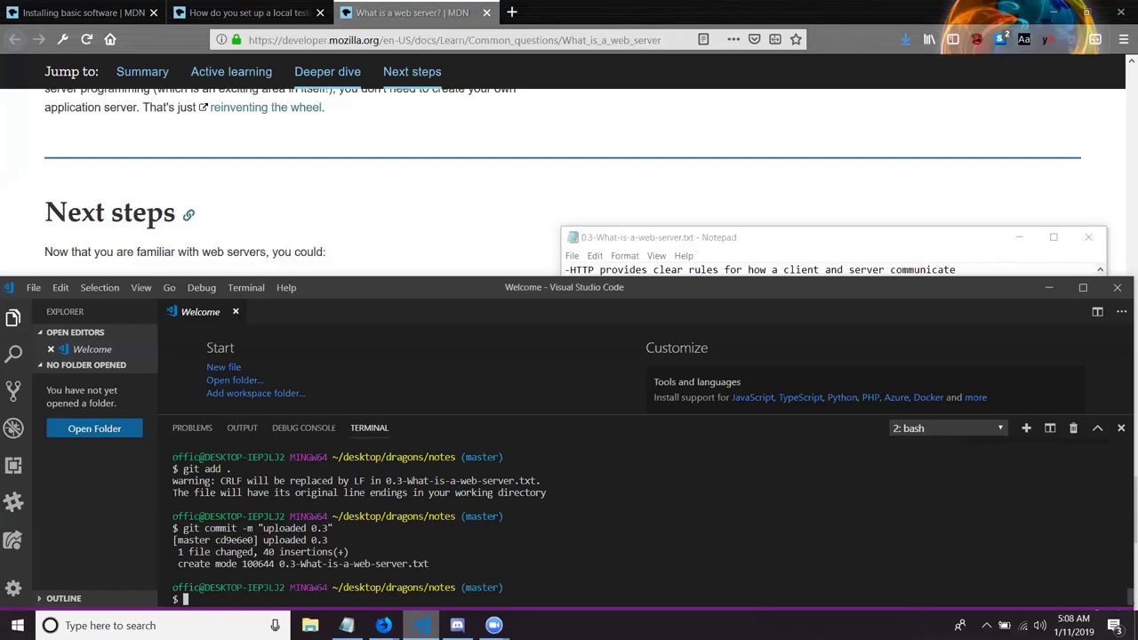
Push the commit to the master branch of origin
{"action": "type", "text": "git push originmaster"}
{"action": "key", "text": "Left"}
{"action": "key", "text": "Left"}
{"action": "key", "text": "Left"}
{"action": "key", "text": "Left"}
{"action": "key", "text": "Left"}
{"action": "key", "text": "Left"}
{"action": "key", "text": "Return"}
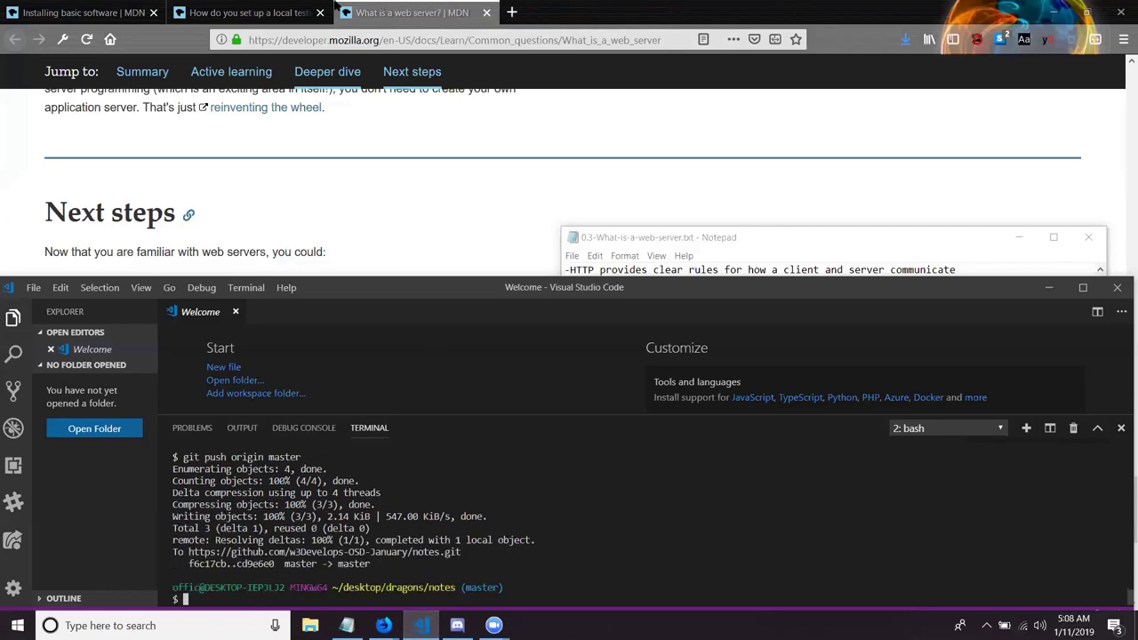
Return to Firefox and close the "What is a web server?" page, leaving the local testing server article open
{"action": "left_click", "coordinate": [334, 11]}
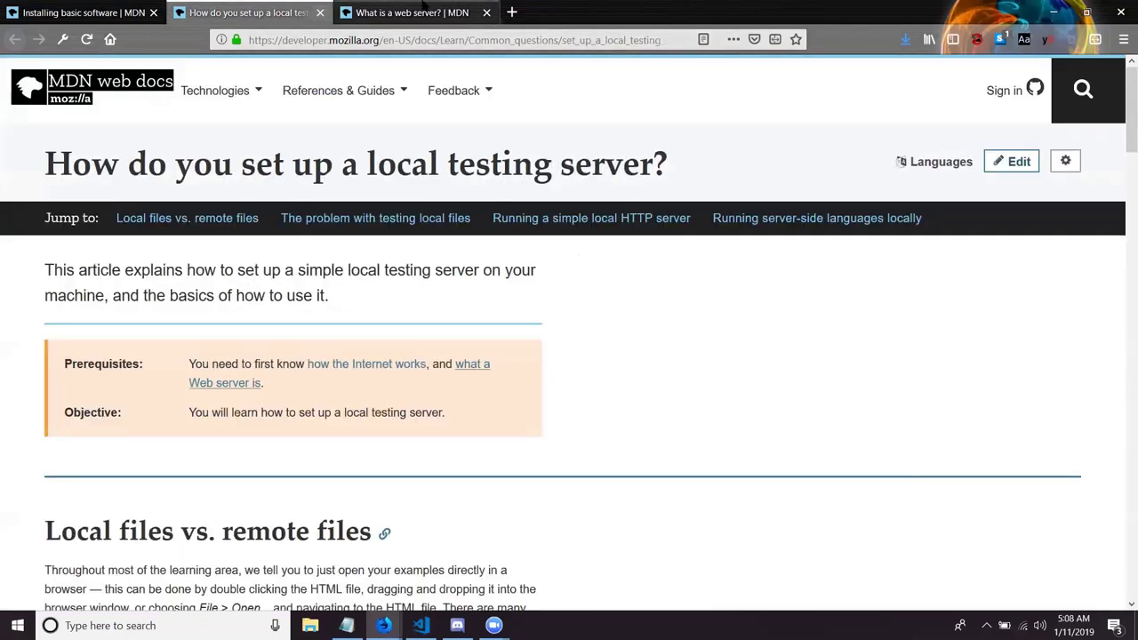
{"action": "left_click", "coordinate": [424, 7]}
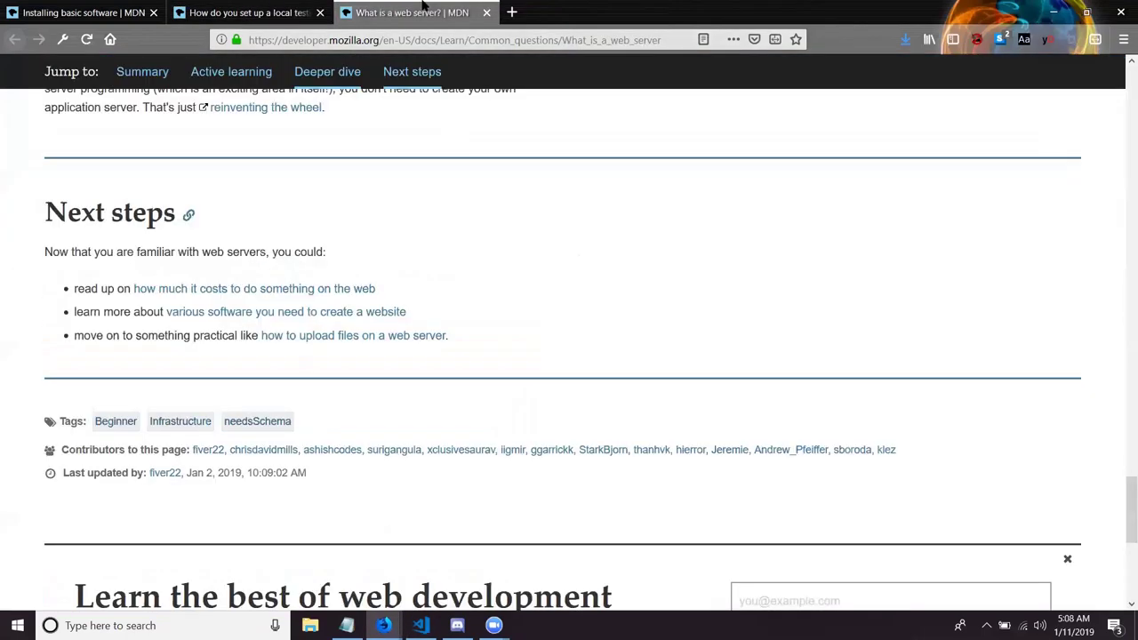
{"action": "left_click", "coordinate": [487, 14]}
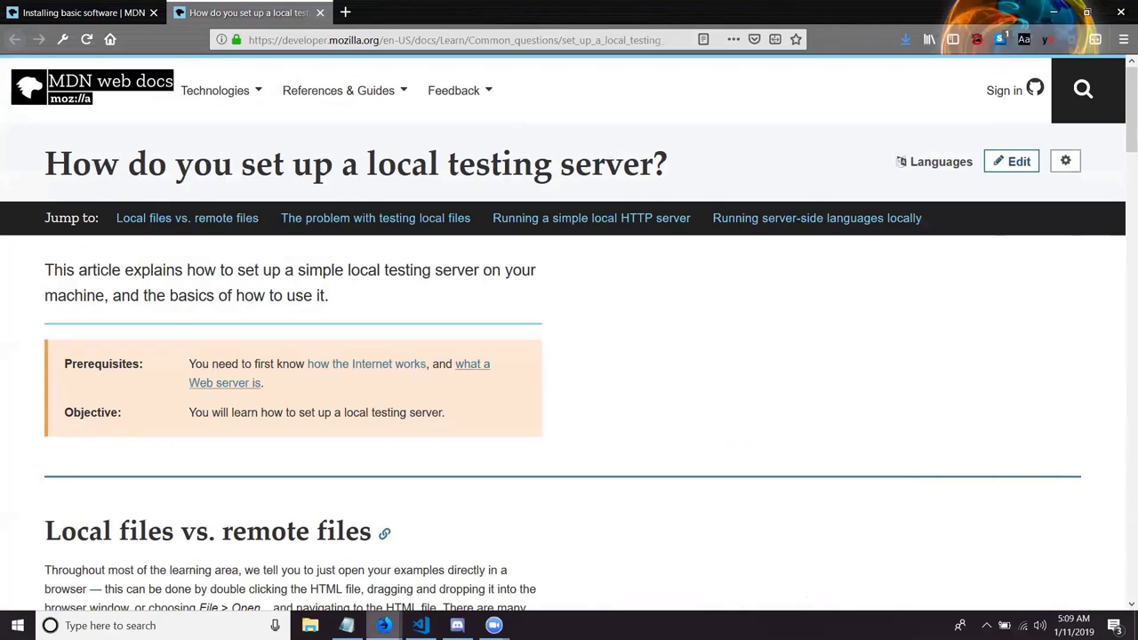
Switch to Discord and send the music bot command "?stop" in the voice-channel-text channel
{"action": "mouse_move", "coordinate": [383, 625]}
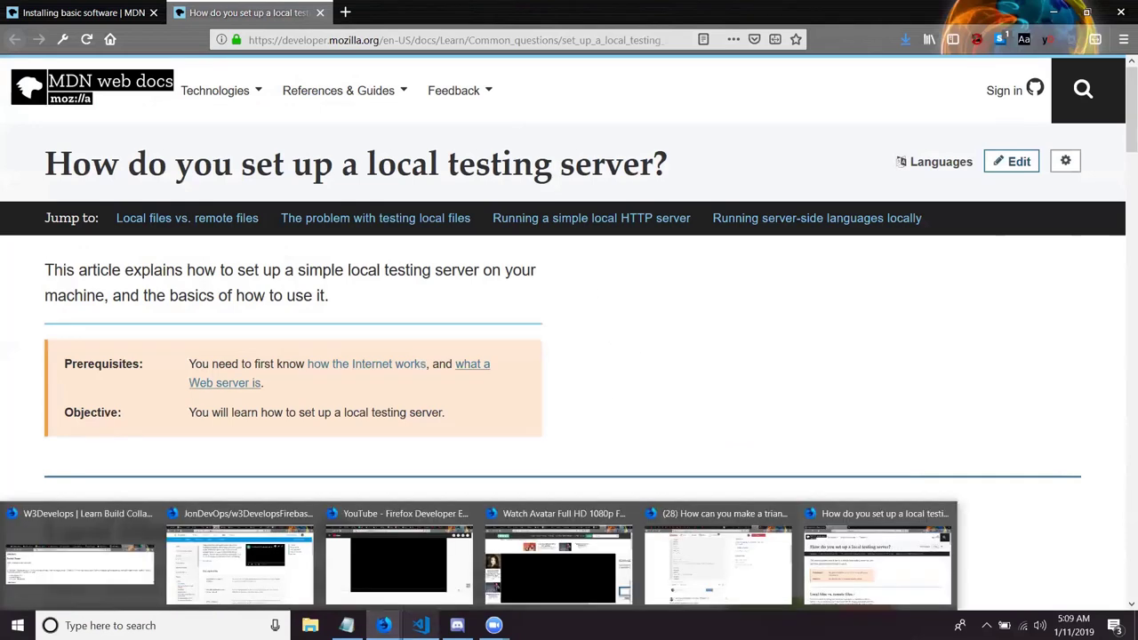
{"action": "left_click", "coordinate": [457, 625]}
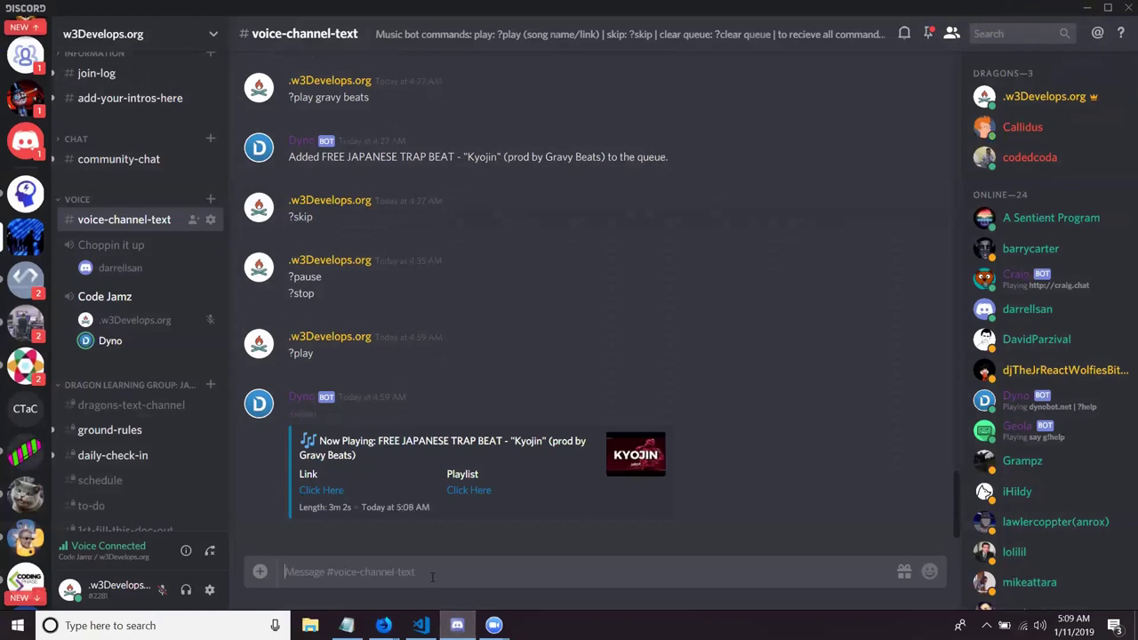
{"action": "type", "text": "?"}
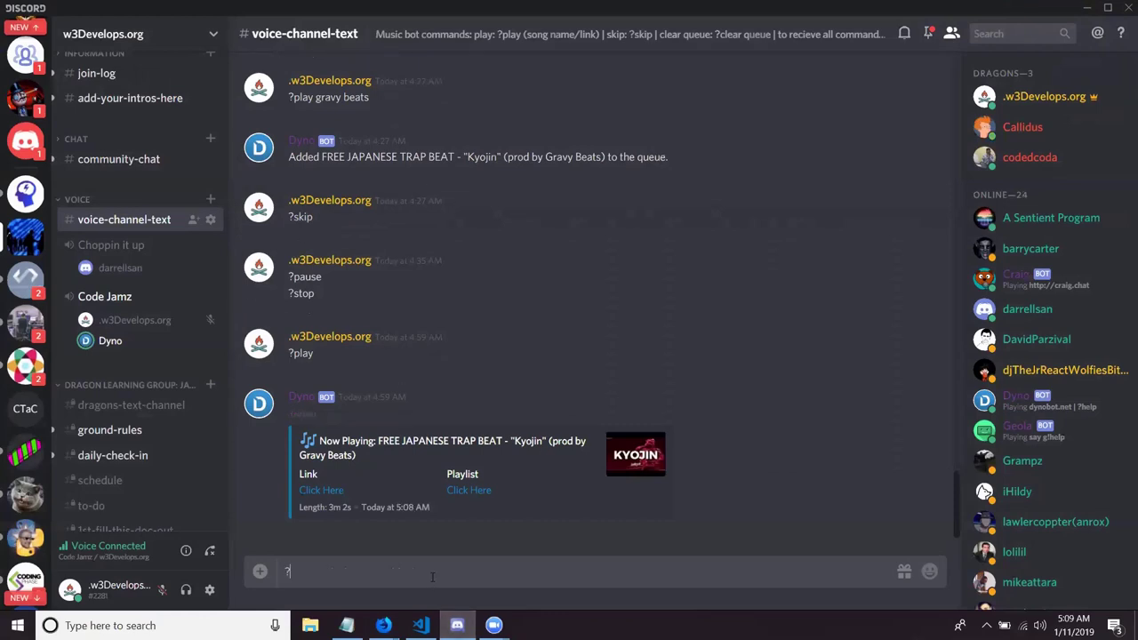
{"action": "type", "text": "zst"}
{"action": "key", "text": "BackSpace"}
{"action": "key", "text": "BackSpace"}
{"action": "key", "text": "BackSpace"}
{"action": "type", "text": "stop"}
{"action": "key", "text": "Return"}
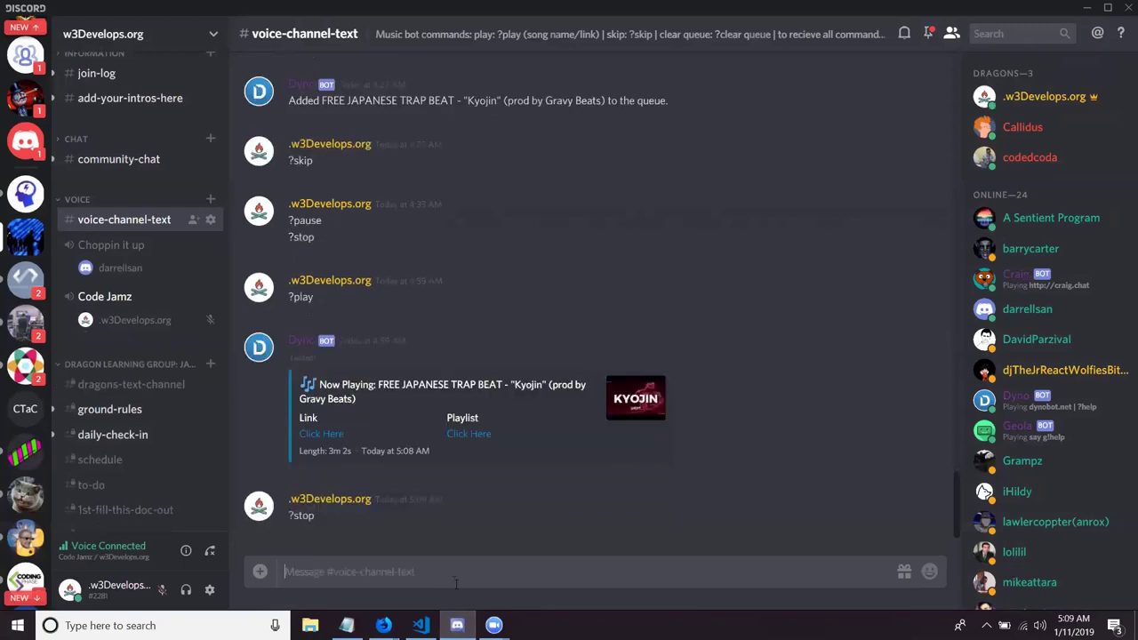
Back in Firefox, read the article's introduction and its sections on local vs. remote files and the problem with testing local files
{"action": "key", "text": "alt+Tab"}
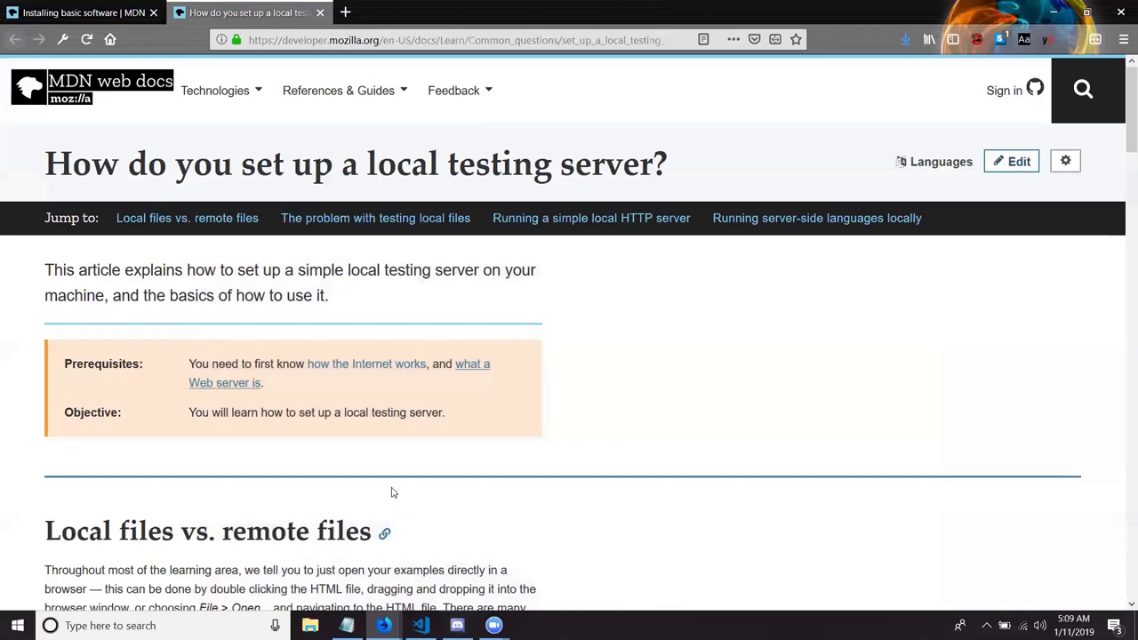
{"action": "scroll", "coordinate": [391, 490], "scroll_direction": "down", "scroll_amount": 3}
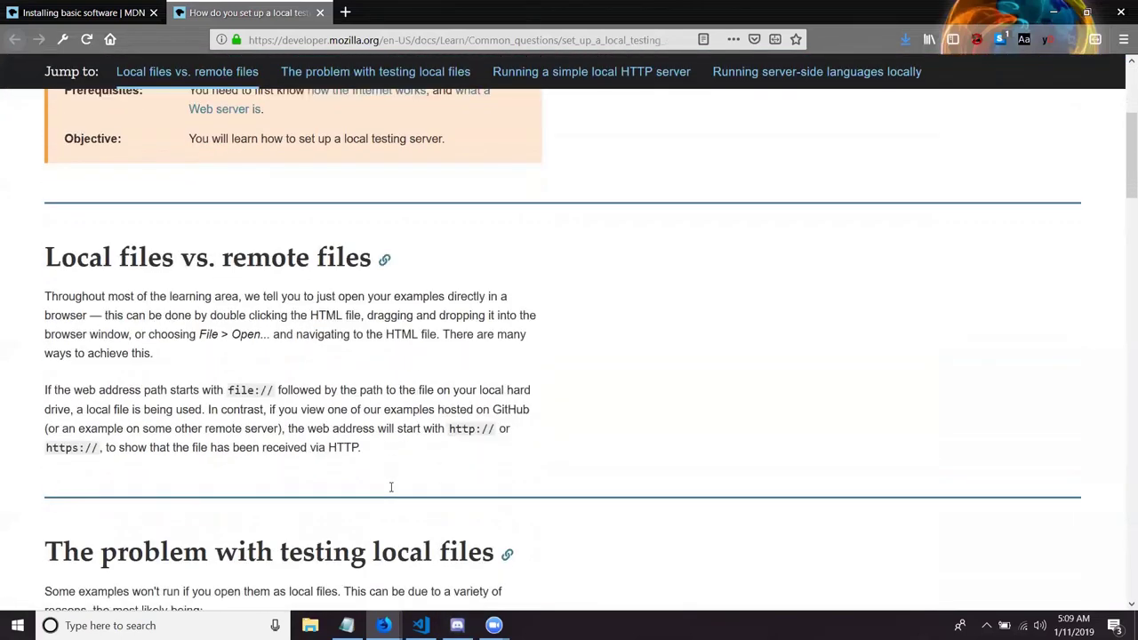
{"action": "scroll", "coordinate": [390, 486], "scroll_direction": "up", "scroll_amount": 1}
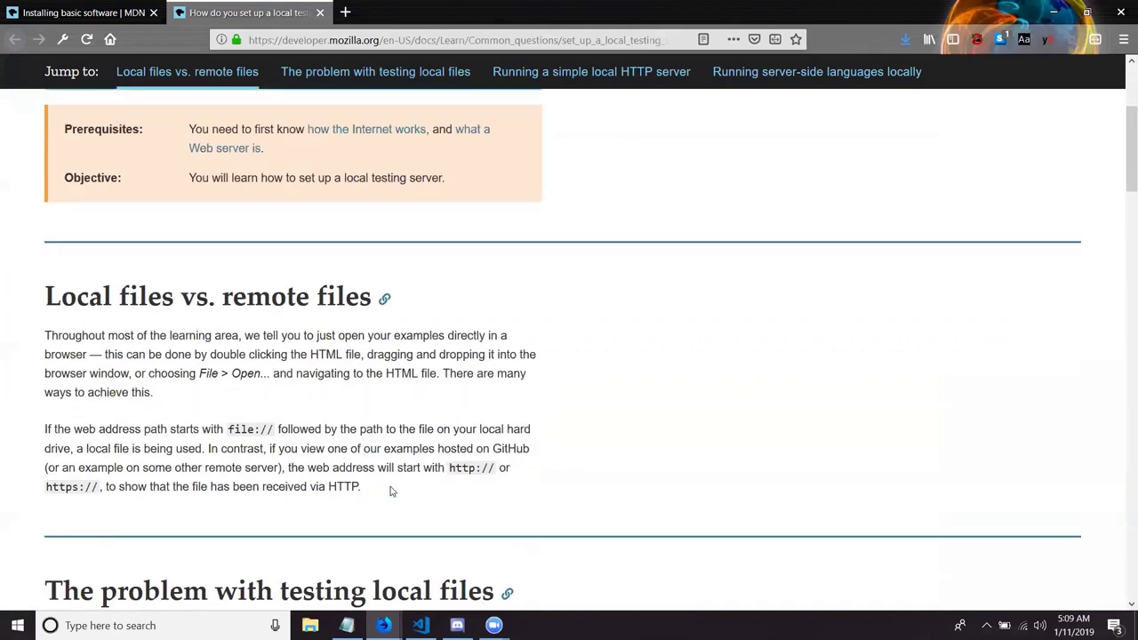
{"action": "scroll", "coordinate": [391, 491], "scroll_direction": "down", "scroll_amount": 1}
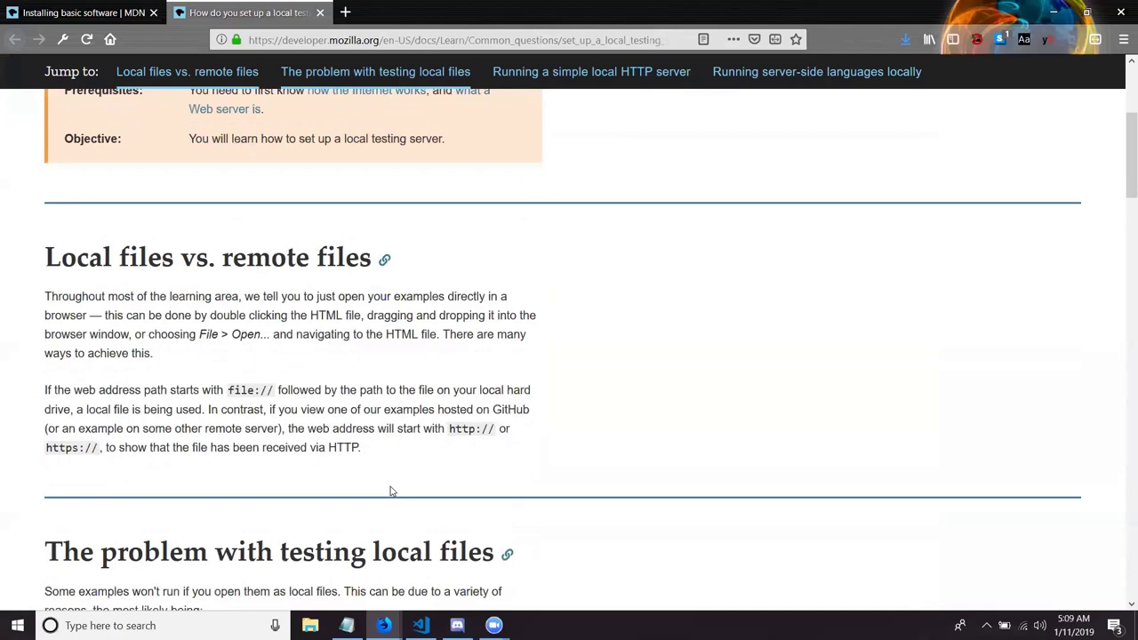
{"action": "scroll", "coordinate": [390, 490], "scroll_direction": "down", "scroll_amount": 1}
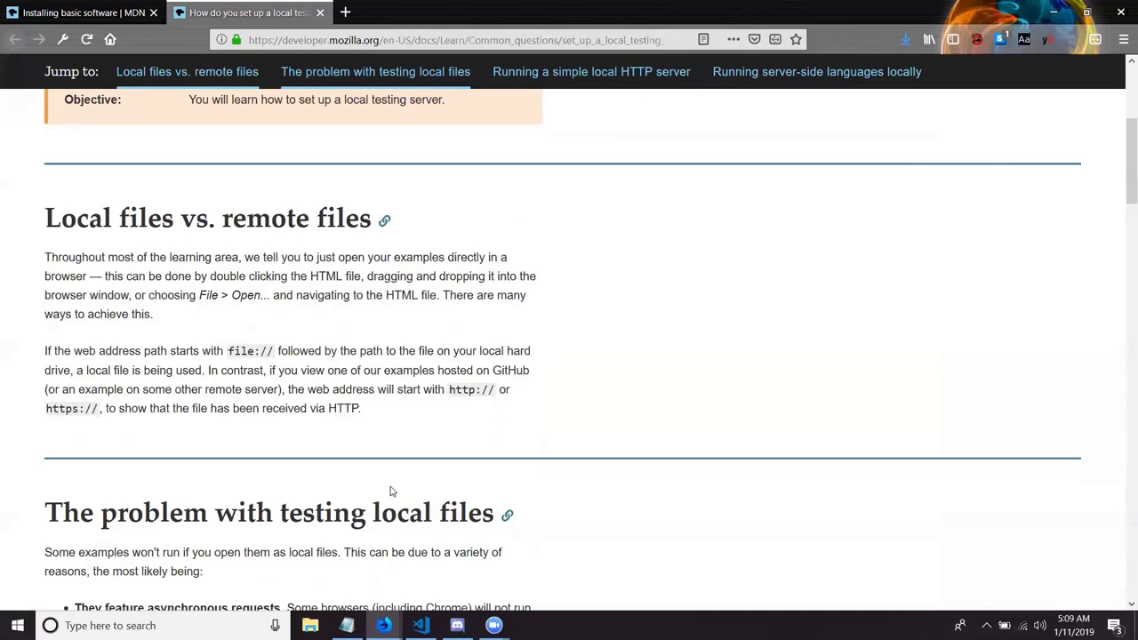
{"action": "scroll", "coordinate": [390, 490], "scroll_direction": "up", "scroll_amount": 5}
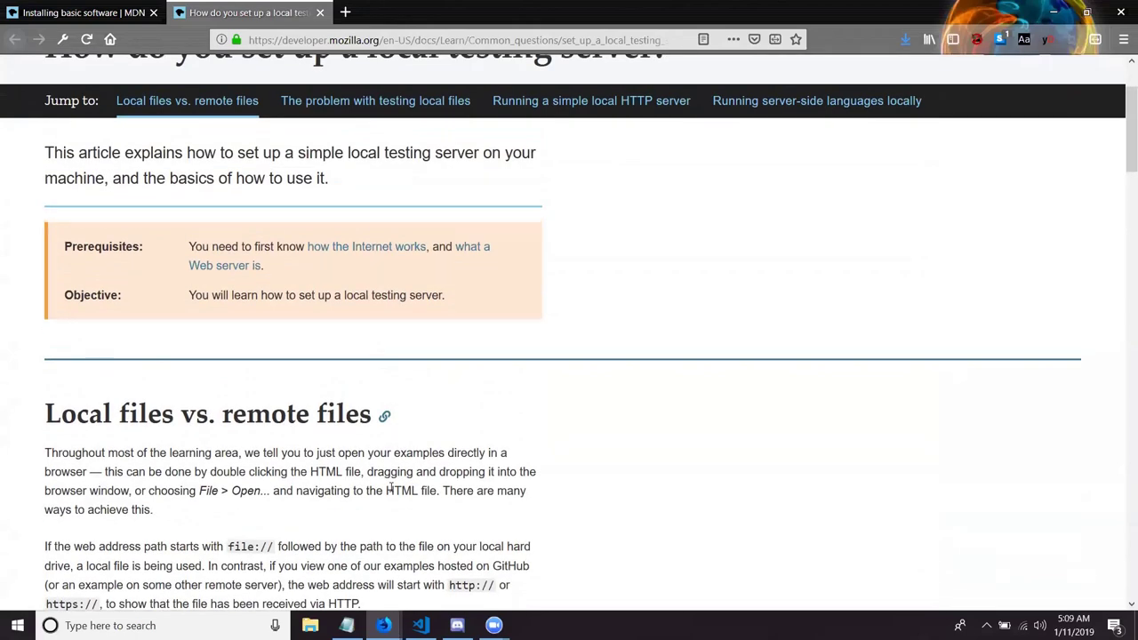
{"action": "scroll", "coordinate": [390, 488], "scroll_direction": "up", "scroll_amount": 1}
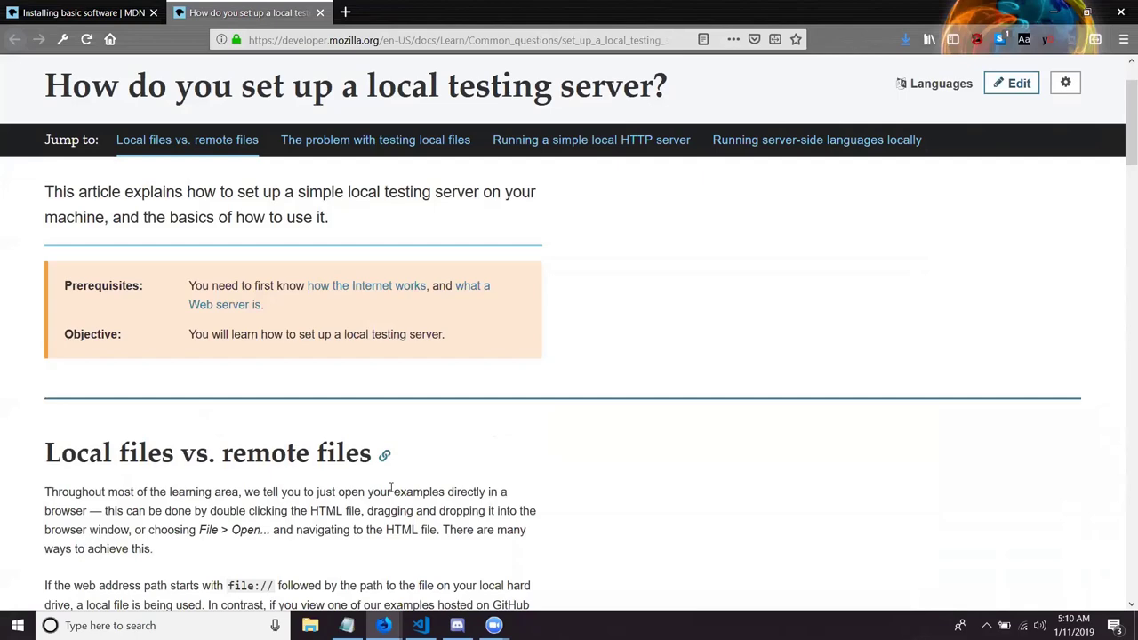
{"action": "scroll", "coordinate": [391, 487], "scroll_direction": "down", "scroll_amount": 3}
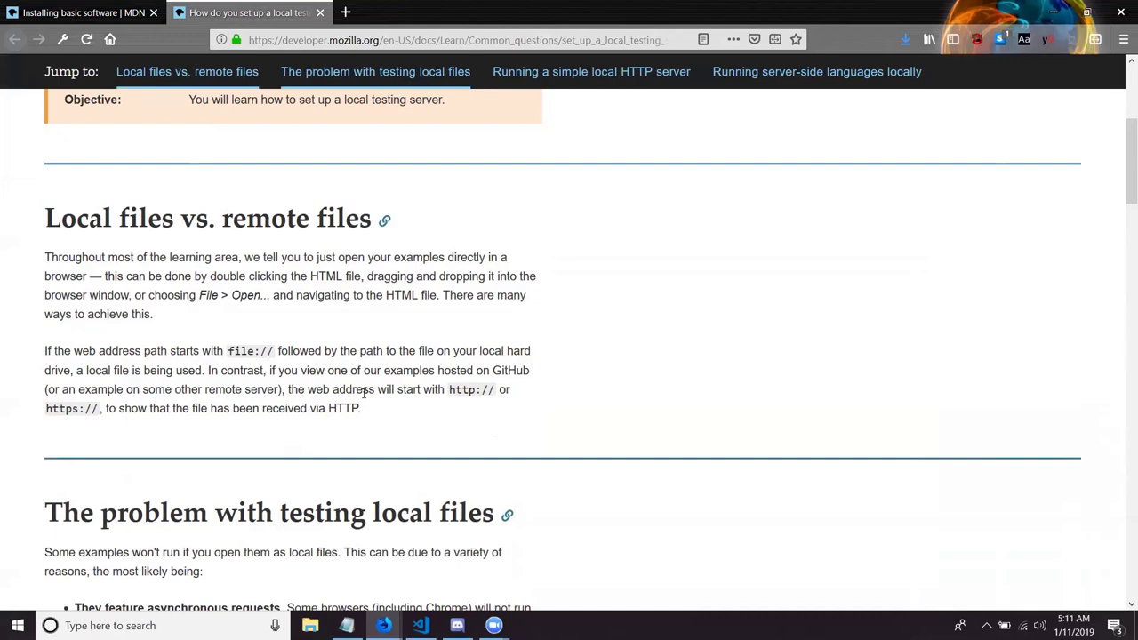
{"action": "scroll", "coordinate": [363, 393], "scroll_direction": "down", "scroll_amount": 4}
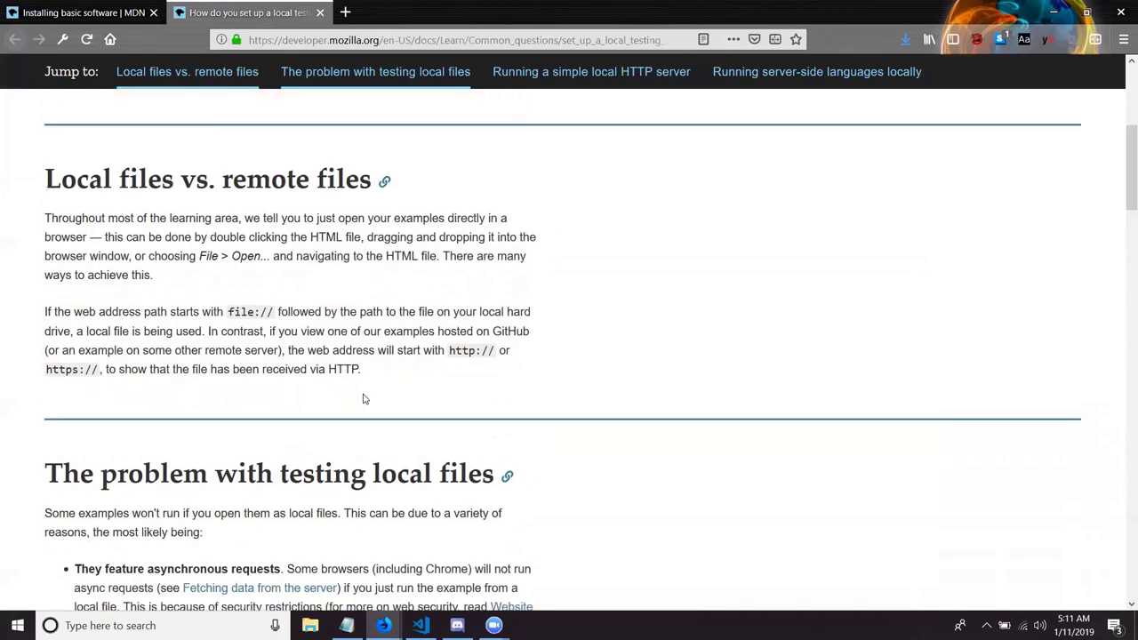
{"action": "scroll", "coordinate": [362, 398], "scroll_direction": "down", "scroll_amount": 1}
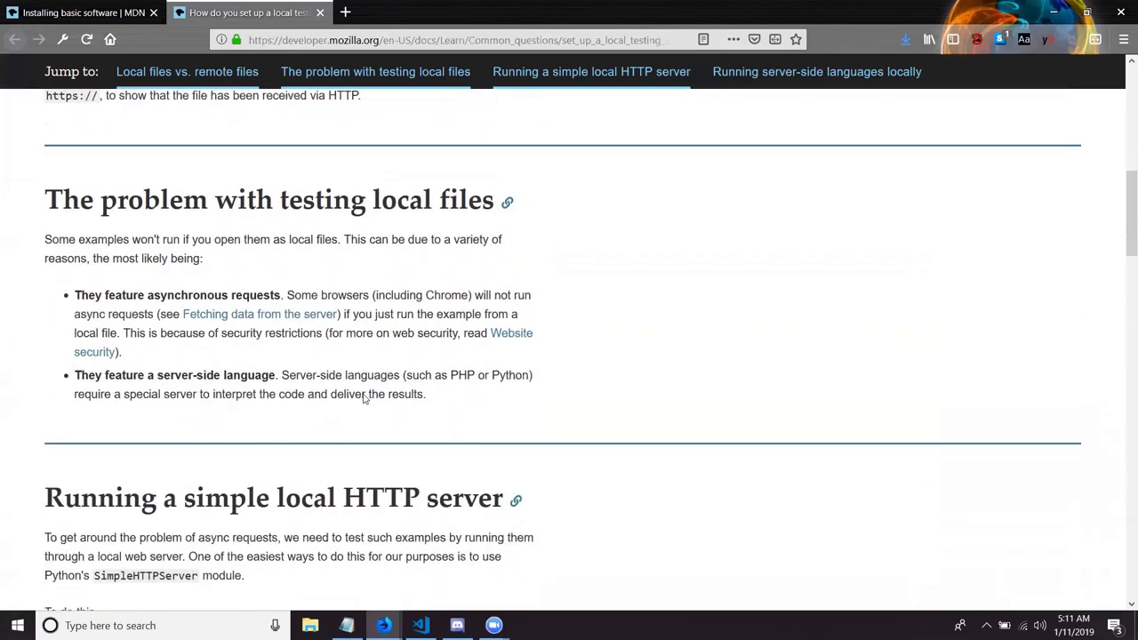
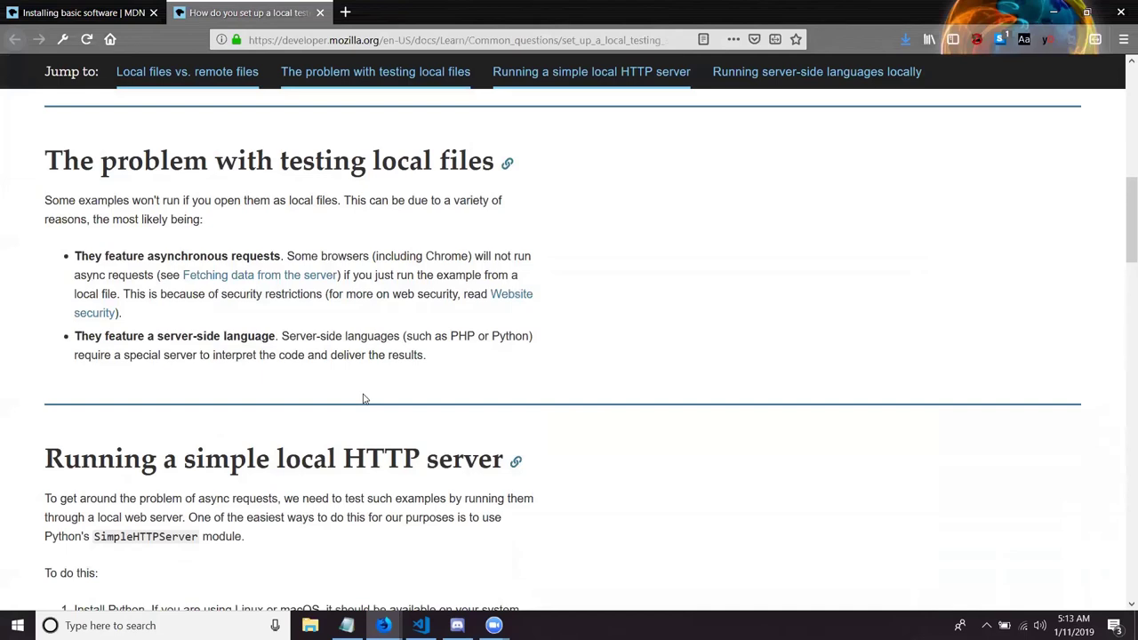
Read the "Running a simple local HTTP server" section, including the Python installation instructions and the version check command
{"action": "scroll", "coordinate": [363, 398], "scroll_direction": "down", "scroll_amount": 2}
{"action": "scroll", "coordinate": [363, 394], "scroll_direction": "down", "scroll_amount": 2}
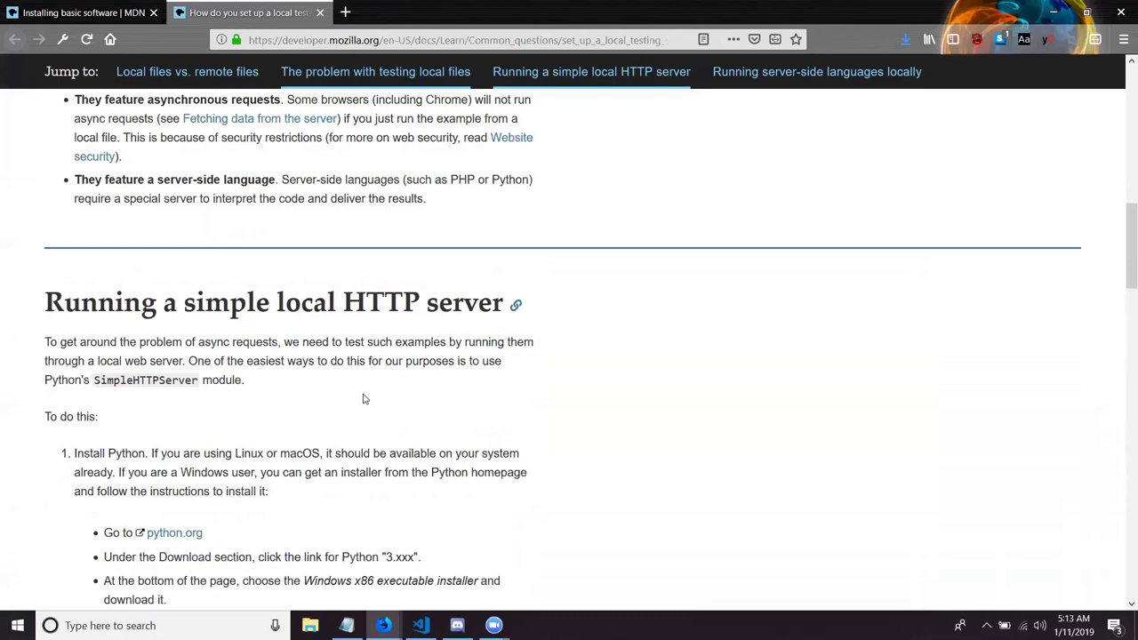
{"action": "scroll", "coordinate": [363, 399], "scroll_direction": "down", "scroll_amount": 2}
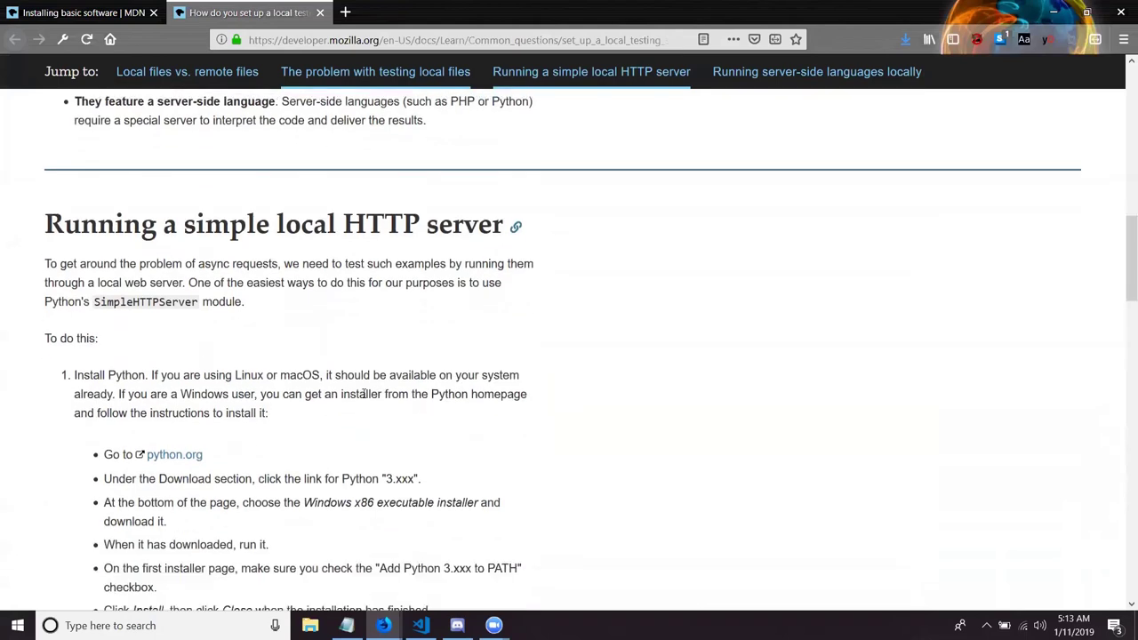
{"action": "scroll", "coordinate": [363, 395], "scroll_direction": "down", "scroll_amount": 1}
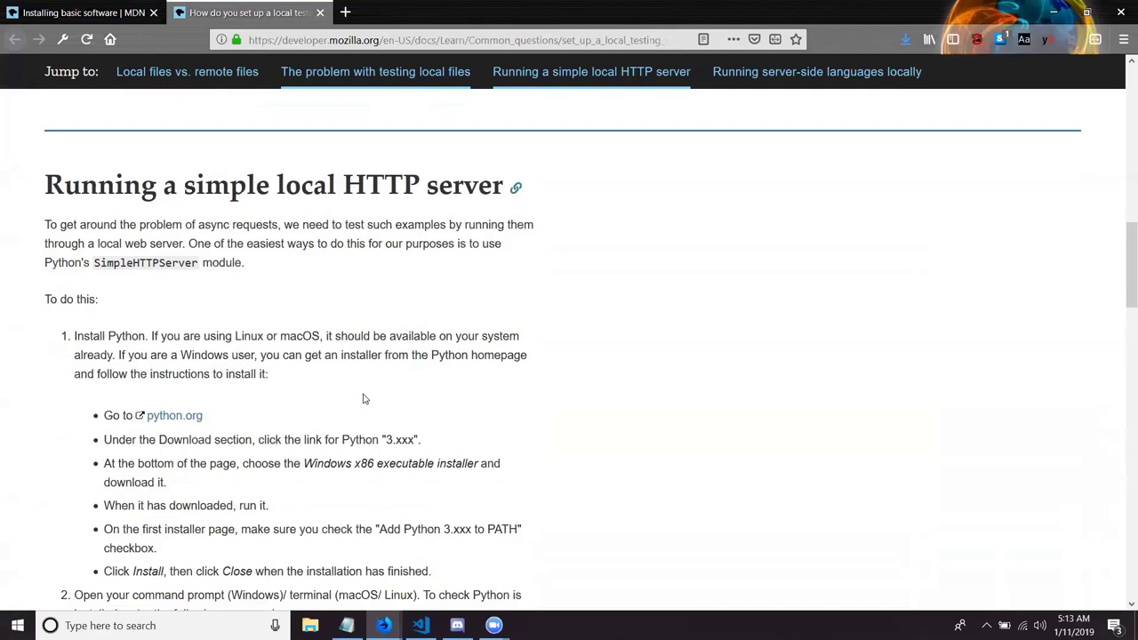
{"action": "scroll", "coordinate": [363, 398], "scroll_direction": "down", "scroll_amount": 1}
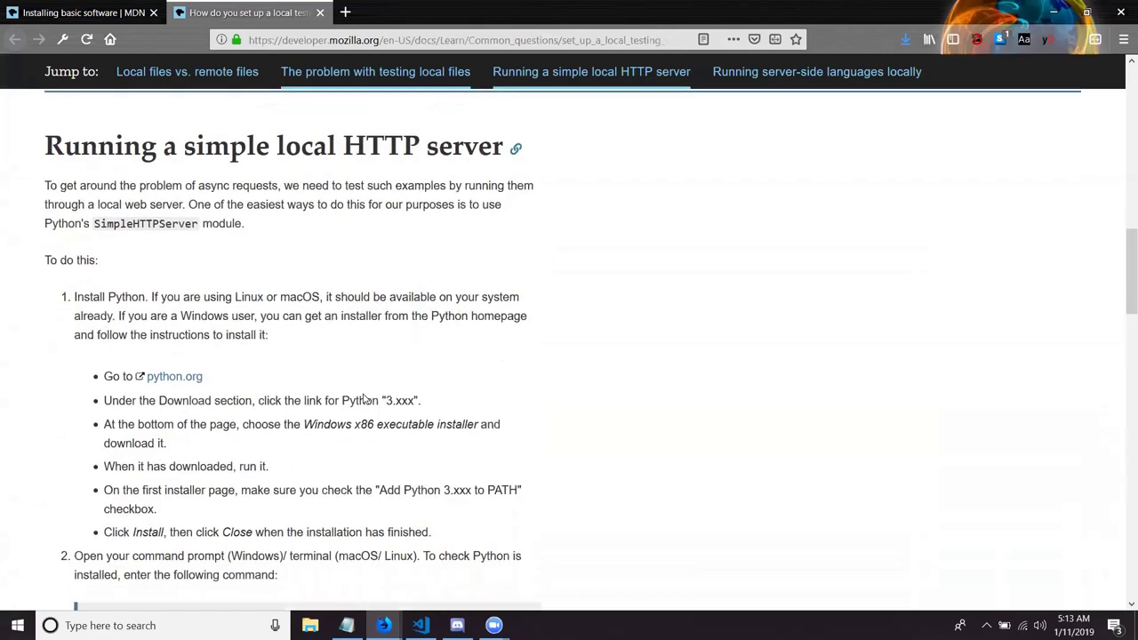
{"action": "scroll", "coordinate": [363, 398], "scroll_direction": "down", "scroll_amount": 1}
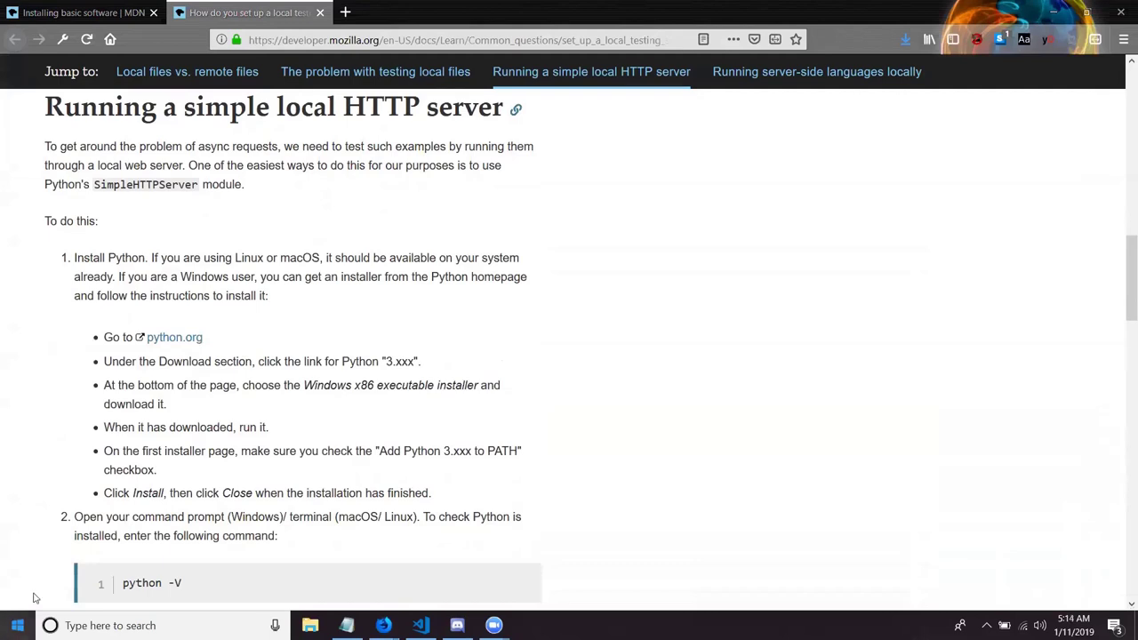
Search Windows for "py" to check for an installed Python, then dismiss the search
{"action": "left_click", "coordinate": [17, 624]}
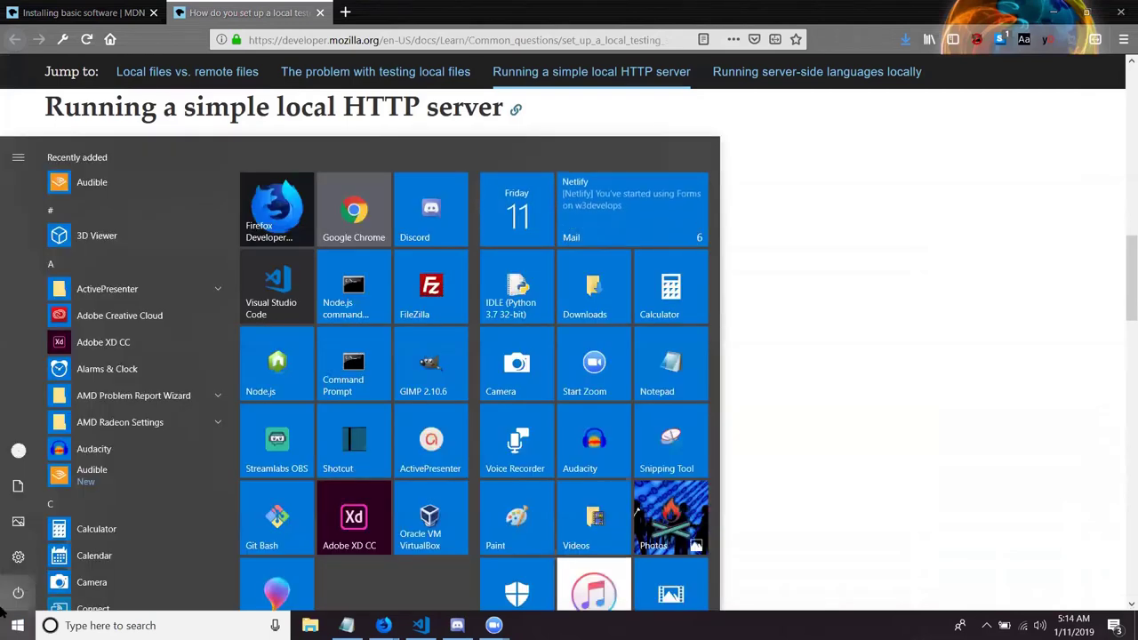
{"action": "key", "text": "Escape"}
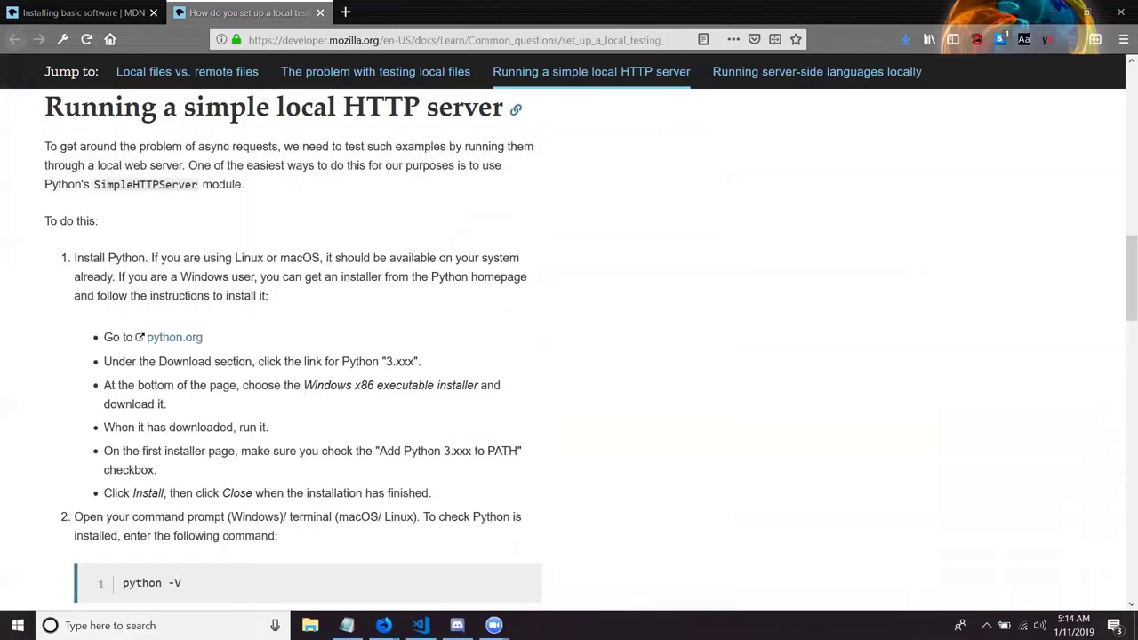
{"action": "key", "text": "super"}
{"action": "type", "text": "py"}
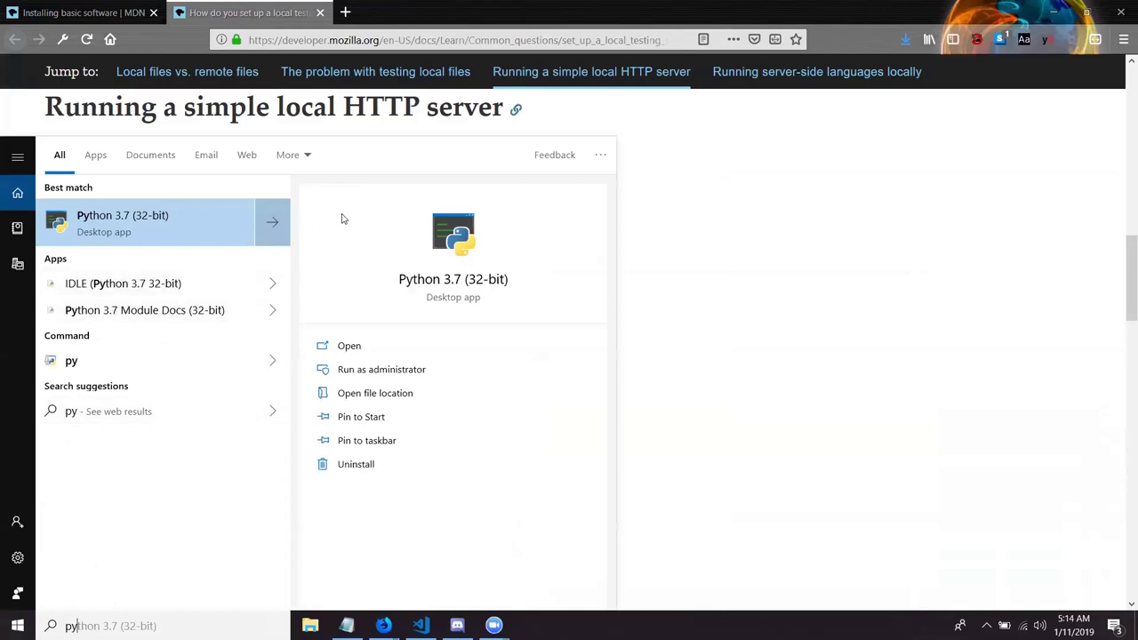
{"action": "left_click", "coordinate": [670, 282]}
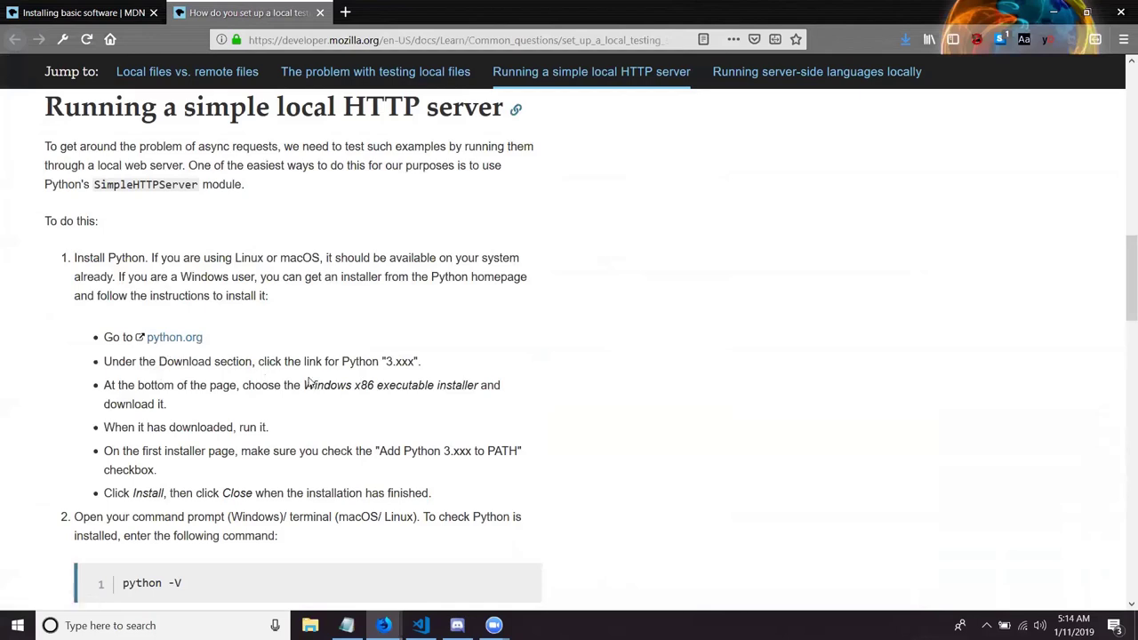
Look at the python.org homepage linked in the installation instructions, then return to the article
{"action": "left_click", "coordinate": [186, 340]}
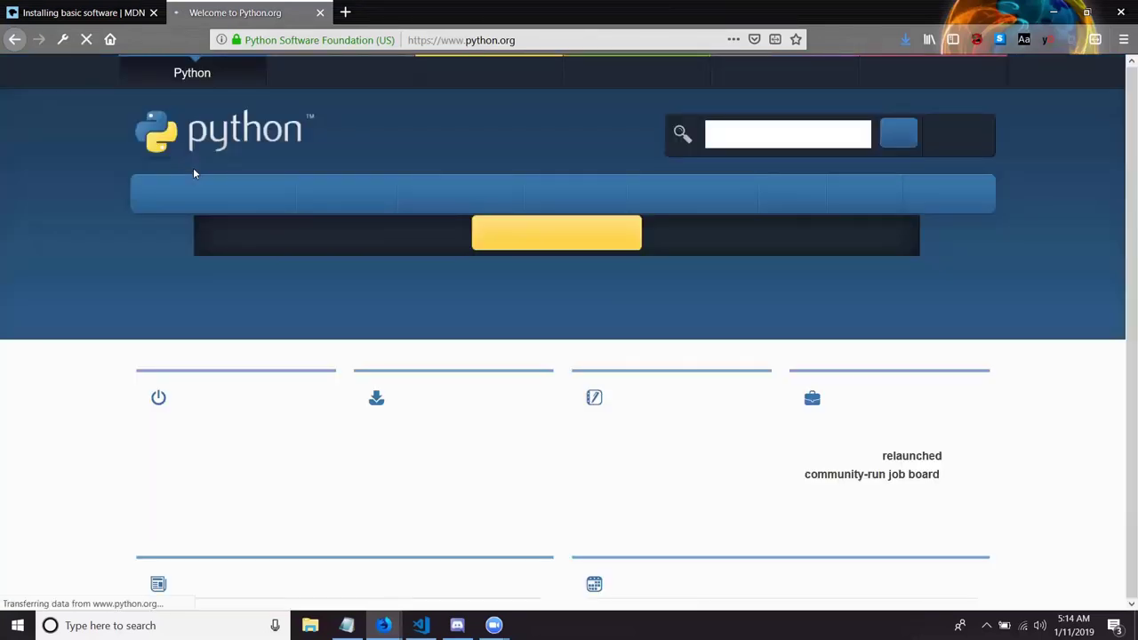
{"action": "key", "text": "alt+Left"}
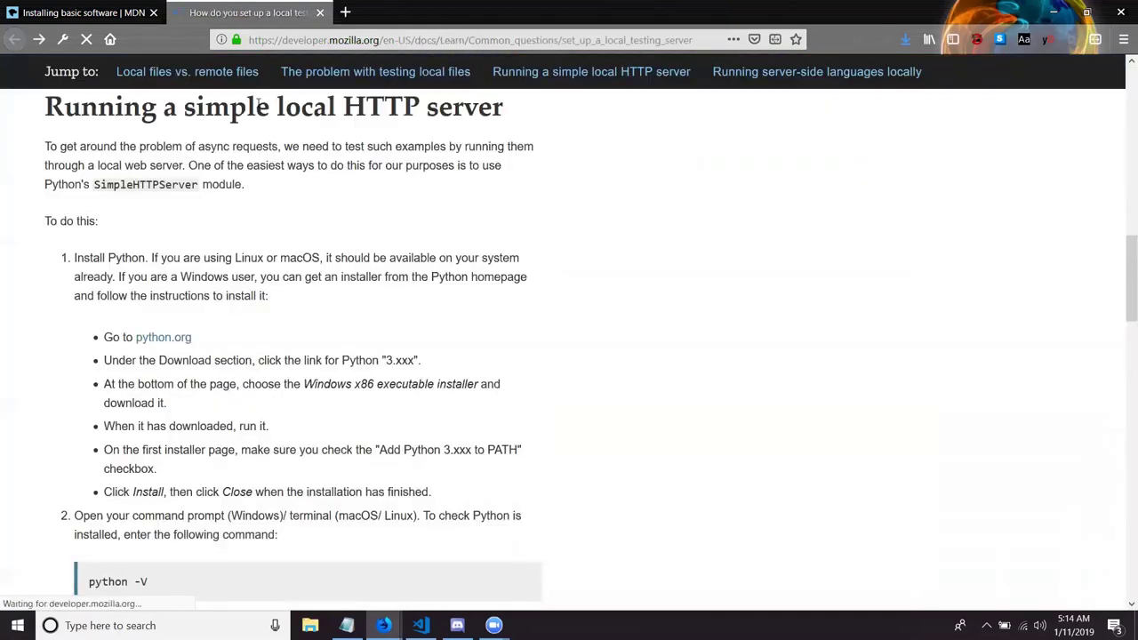
Open the article's python.org link in a new window, shrink it and place it beside the installation instructions
{"action": "right_click", "coordinate": [182, 339]}
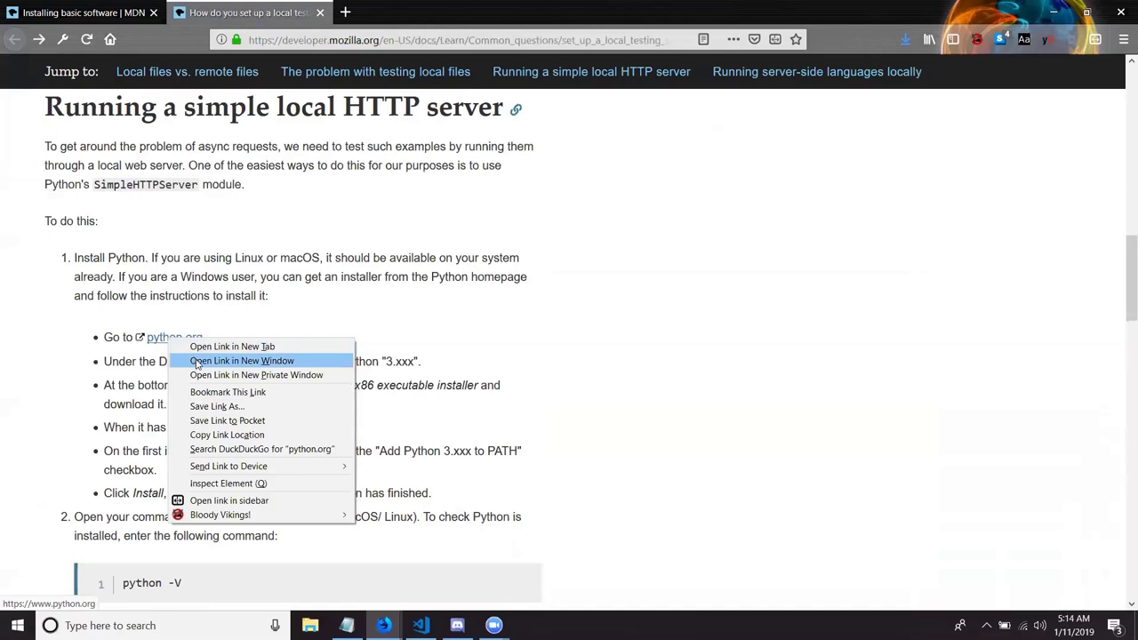
{"action": "left_click", "coordinate": [197, 362]}
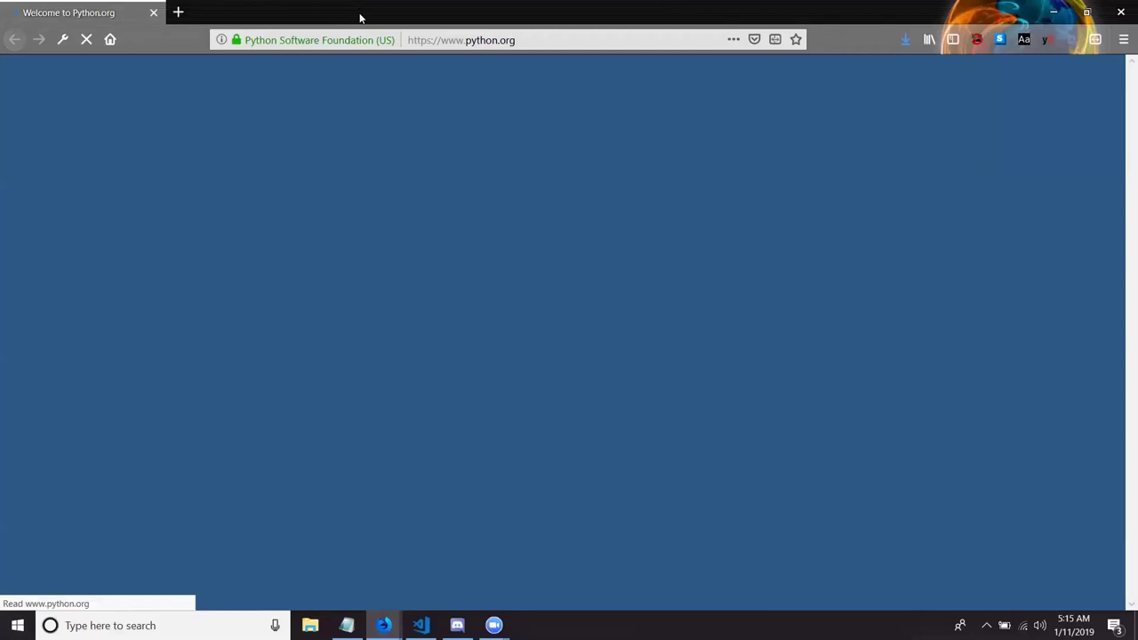
{"action": "key", "text": "super+Down"}
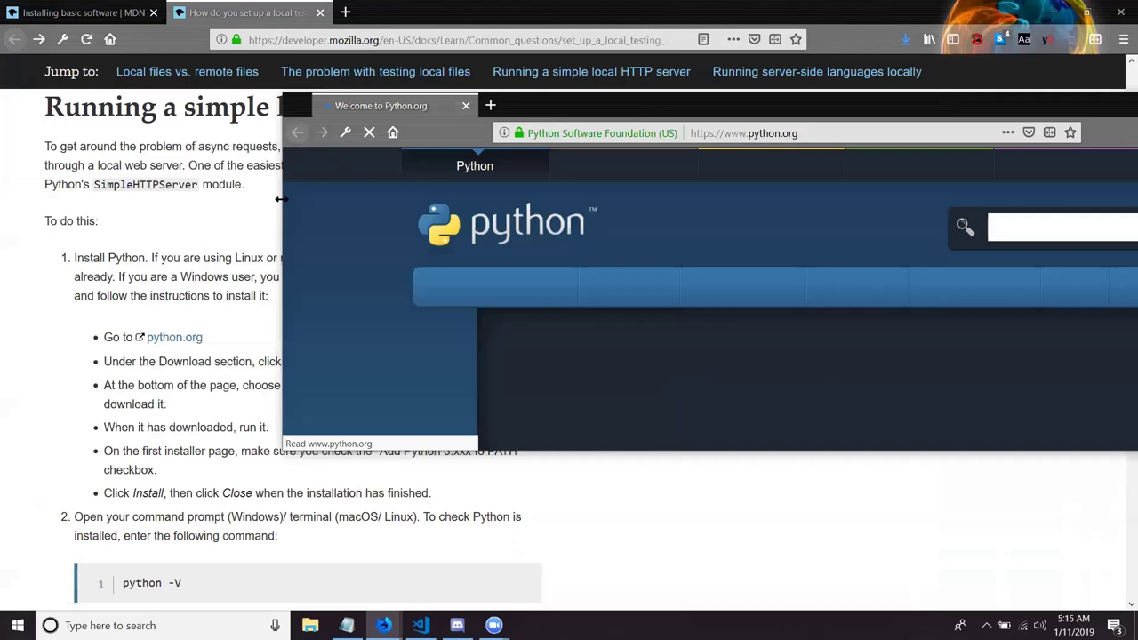
{"action": "left_click_drag", "start_coordinate": [281, 199], "coordinate": [850, 199]}
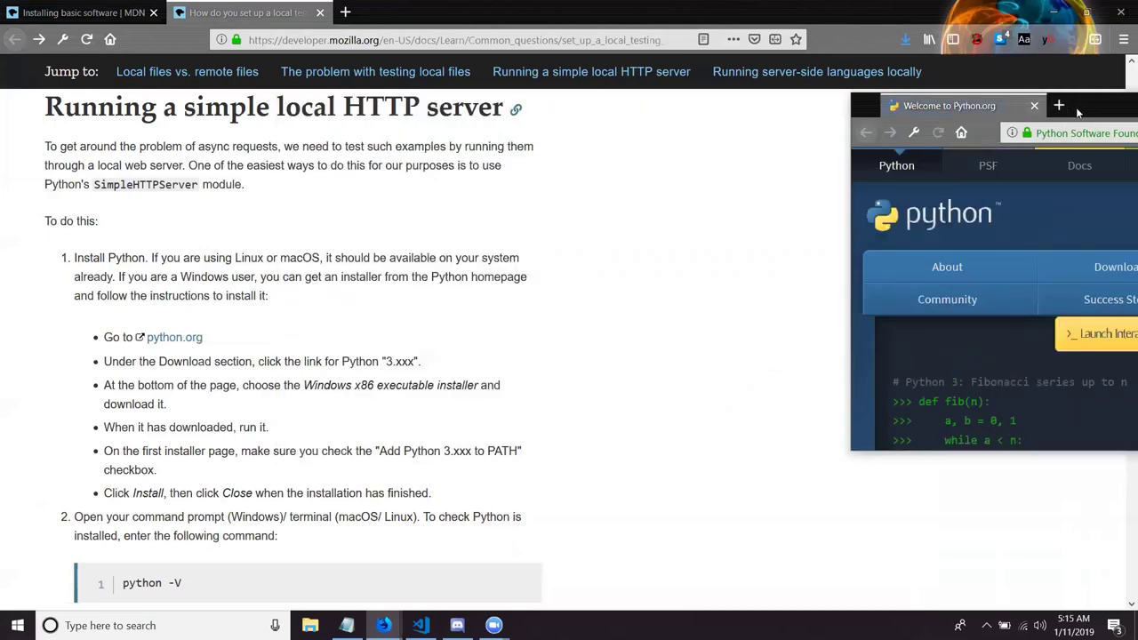
{"action": "left_click_drag", "start_coordinate": [1075, 107], "coordinate": [770, 82]}
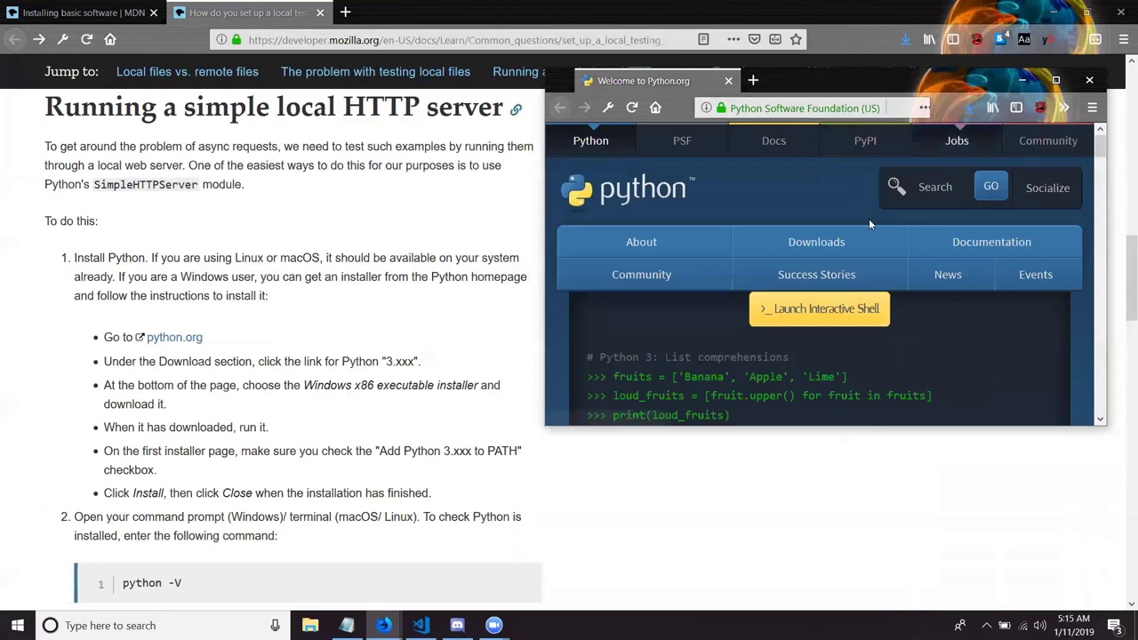
Go to the Python downloads page and open the Python 3.7.2 release page
{"action": "left_click", "coordinate": [830, 239]}
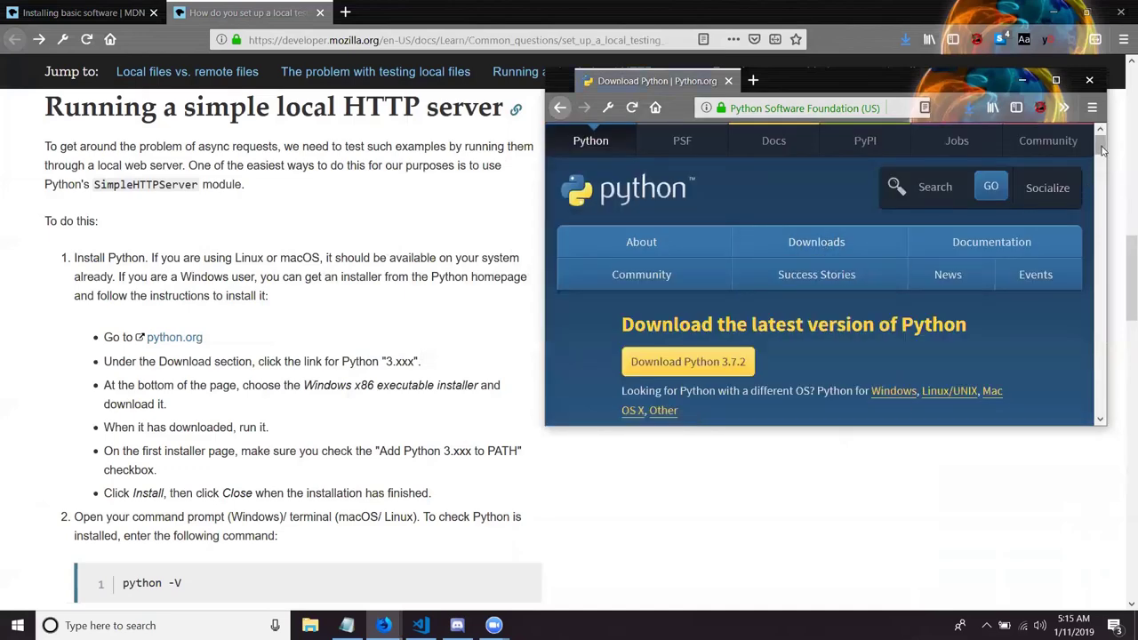
{"action": "left_click_drag", "start_coordinate": [1100, 145], "coordinate": [1102, 158]}
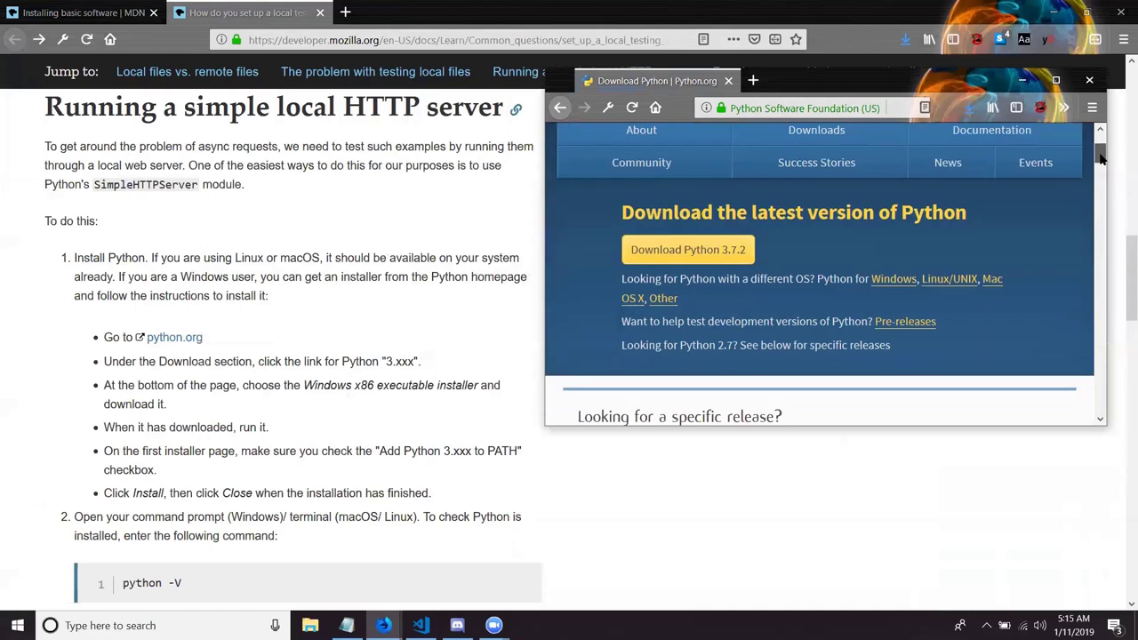
{"action": "left_click", "coordinate": [721, 258]}
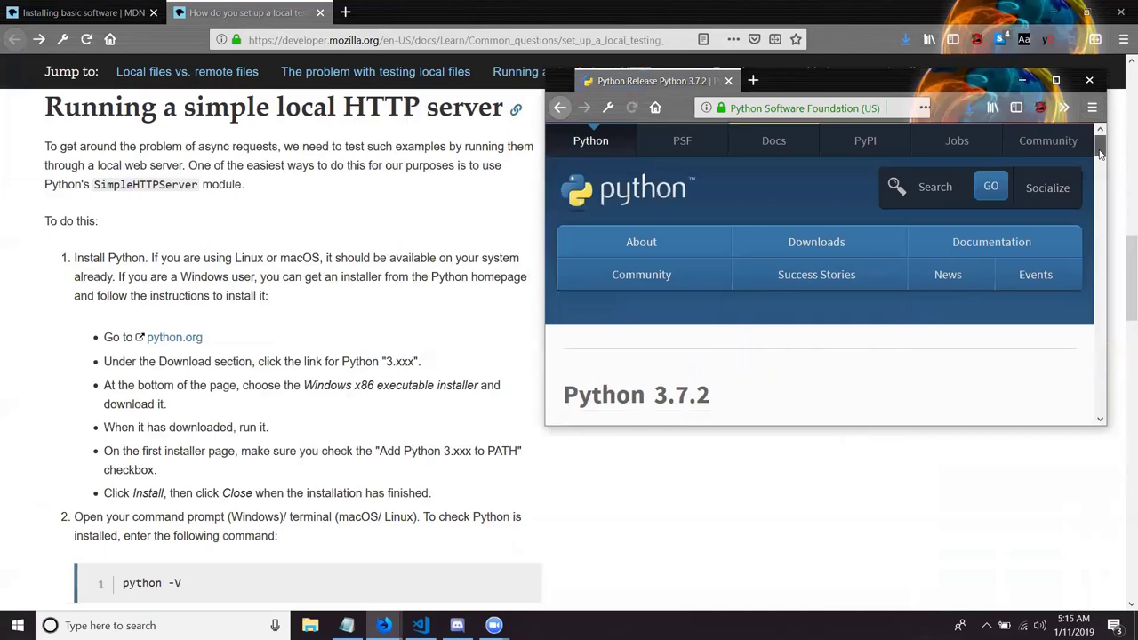
Maximize the Python 3.7.2 release page and look through its Windows and macOS notes and the Files table
{"action": "left_click_drag", "start_coordinate": [1099, 153], "coordinate": [1084, 379]}
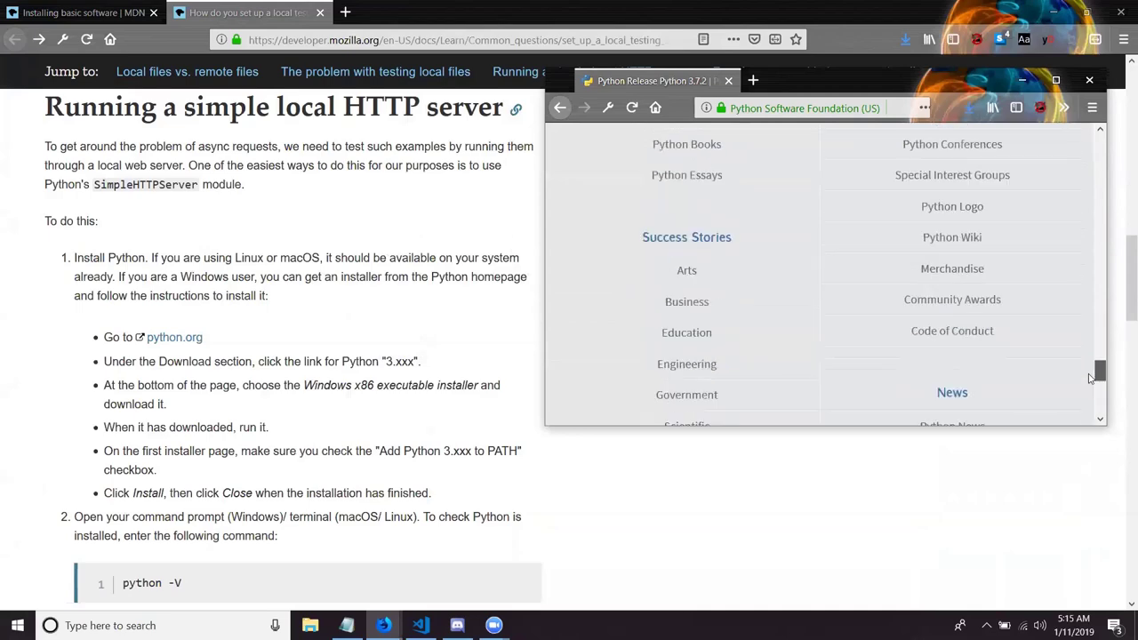
{"action": "left_click", "coordinate": [1064, 81]}
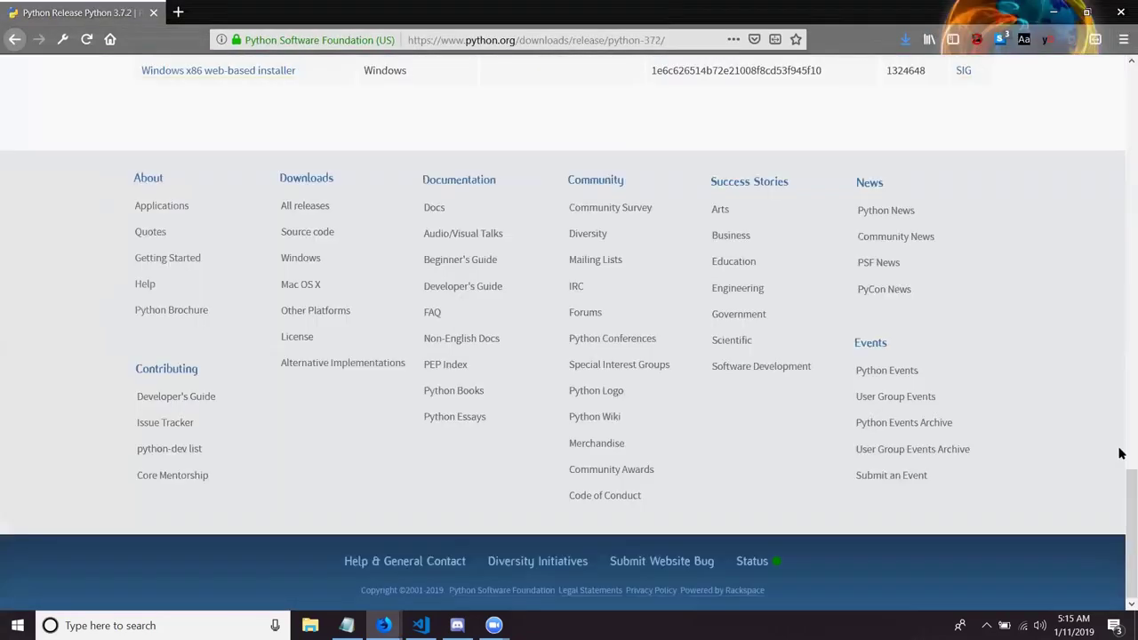
{"action": "left_click_drag", "start_coordinate": [1119, 502], "coordinate": [1120, 233]}
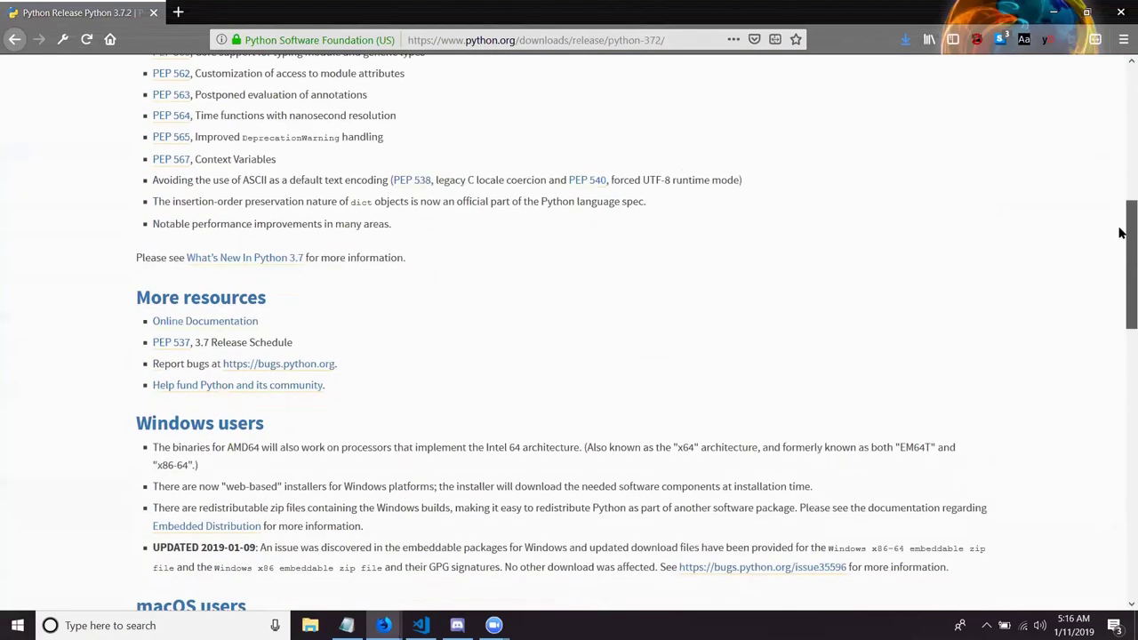
{"action": "left_click_drag", "start_coordinate": [1120, 233], "coordinate": [1121, 275]}
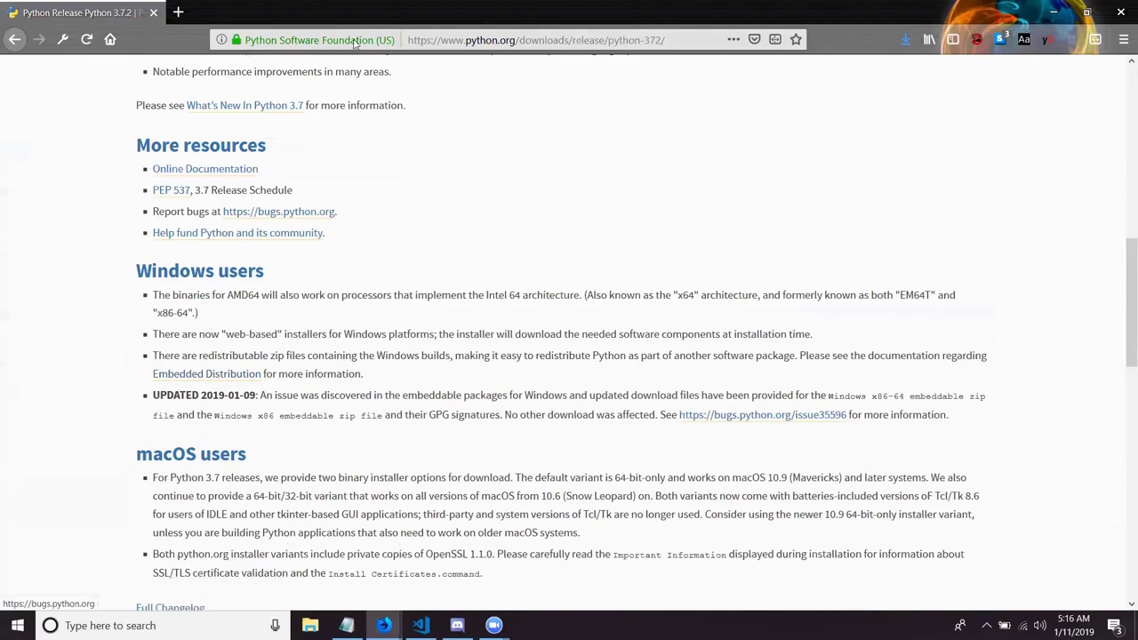
{"action": "left_click", "coordinate": [448, 46]}
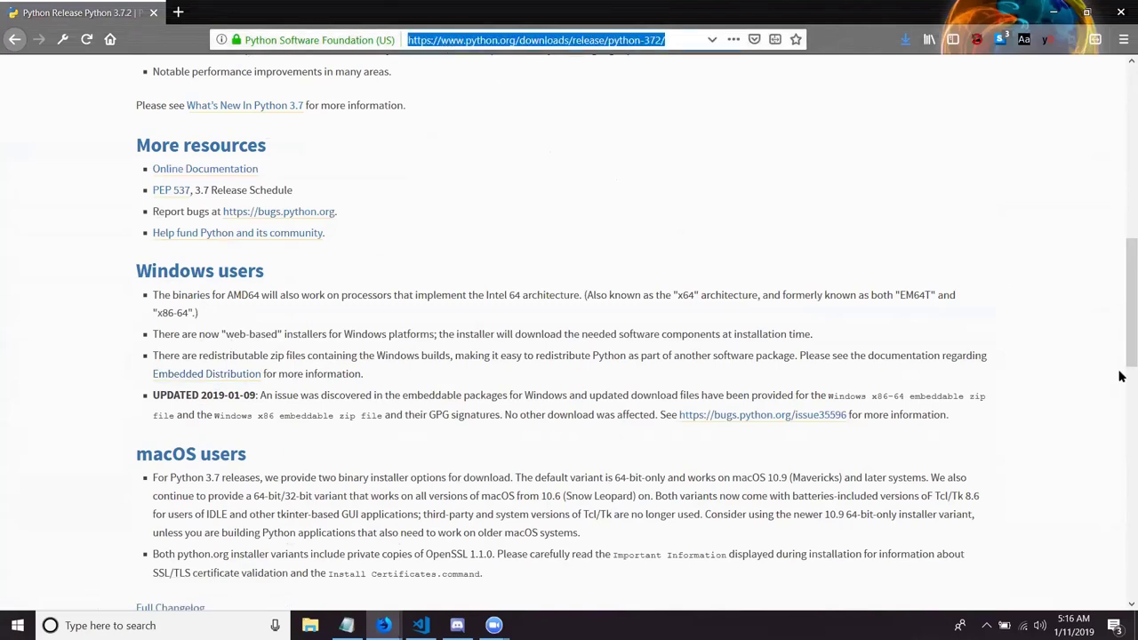
{"action": "left_click_drag", "start_coordinate": [1120, 352], "coordinate": [1120, 480]}
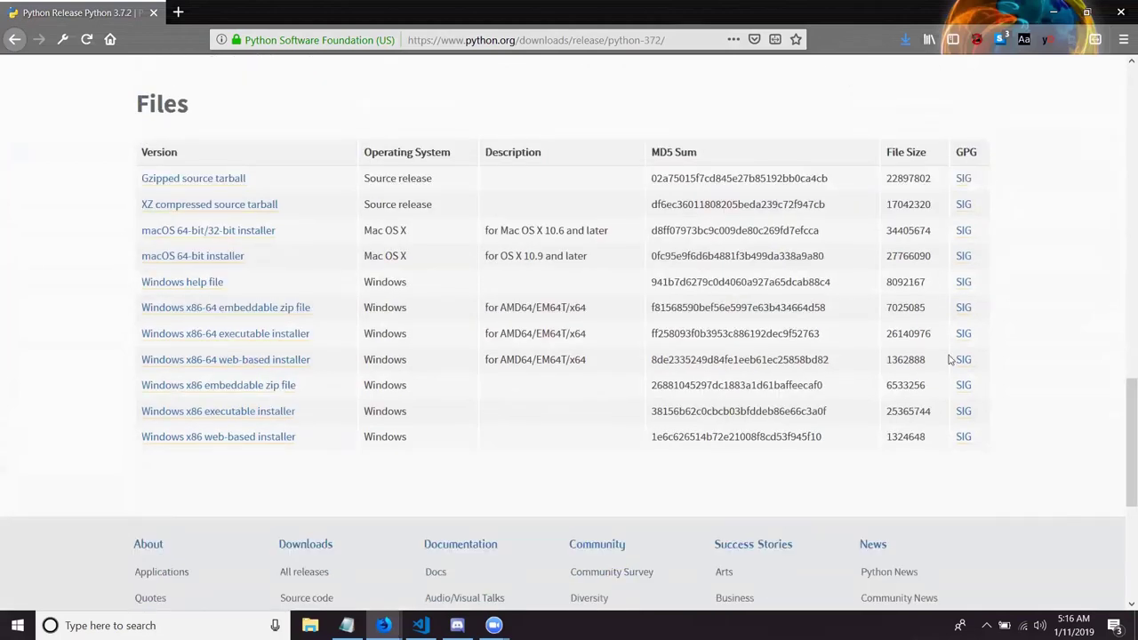
Restore the Python window beside the article and examine the macOS and Windows installer options in the Files table
{"action": "double_click", "coordinate": [839, 9]}
{"action": "scroll", "coordinate": [677, 198], "scroll_direction": "up", "scroll_amount": 2}
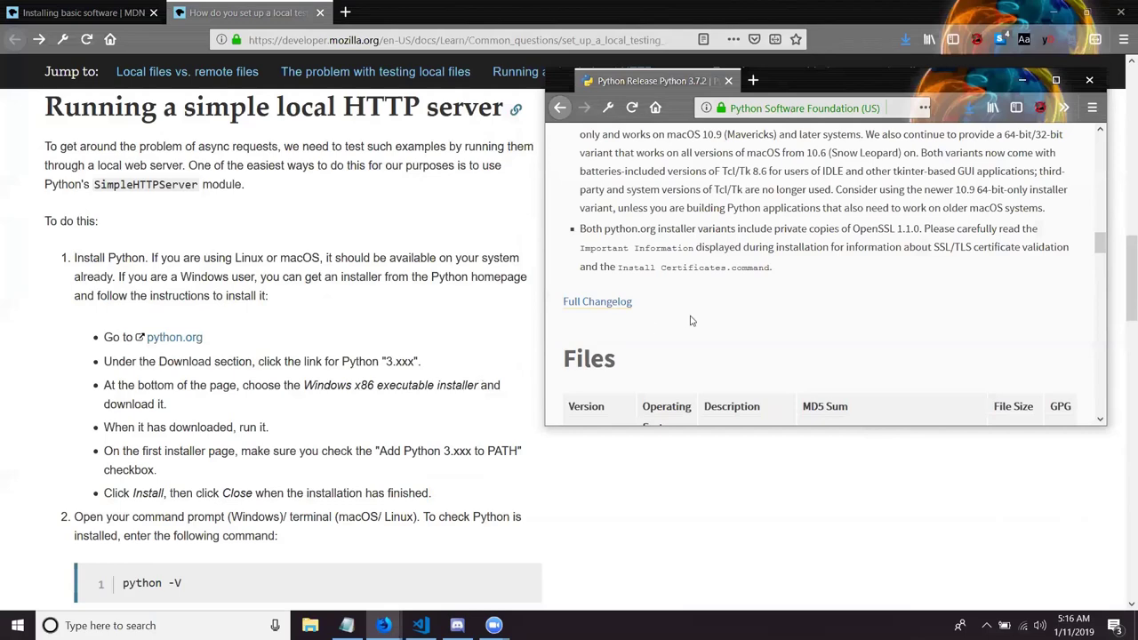
{"action": "scroll", "coordinate": [692, 320], "scroll_direction": "down", "scroll_amount": 3}
{"action": "scroll", "coordinate": [691, 320], "scroll_direction": "down", "scroll_amount": 1}
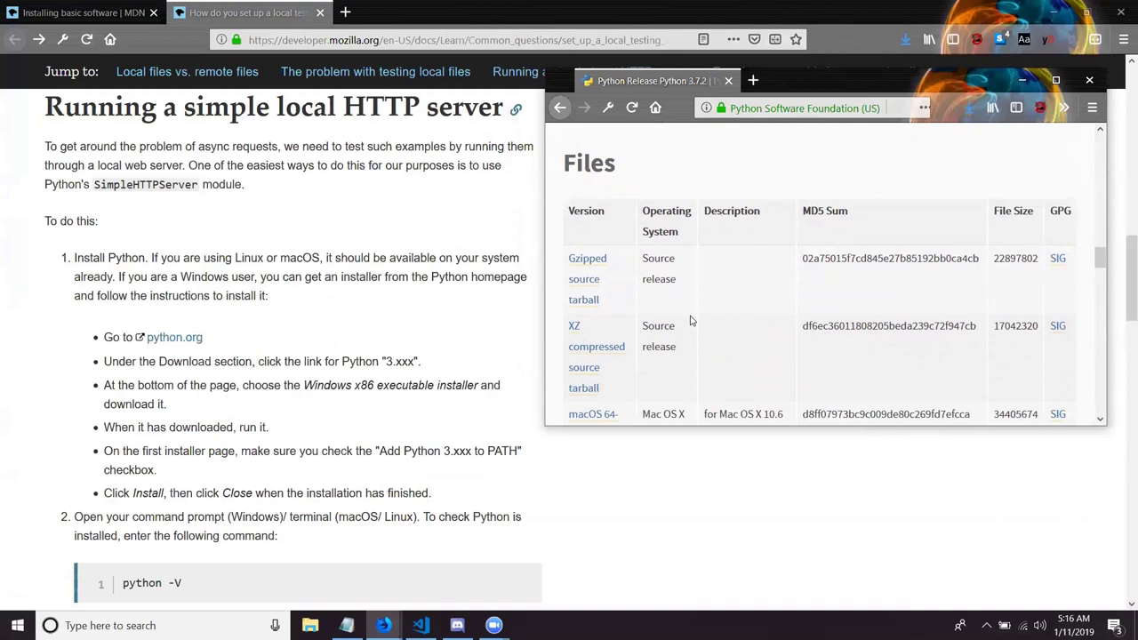
{"action": "scroll", "coordinate": [691, 320], "scroll_direction": "down", "scroll_amount": 3}
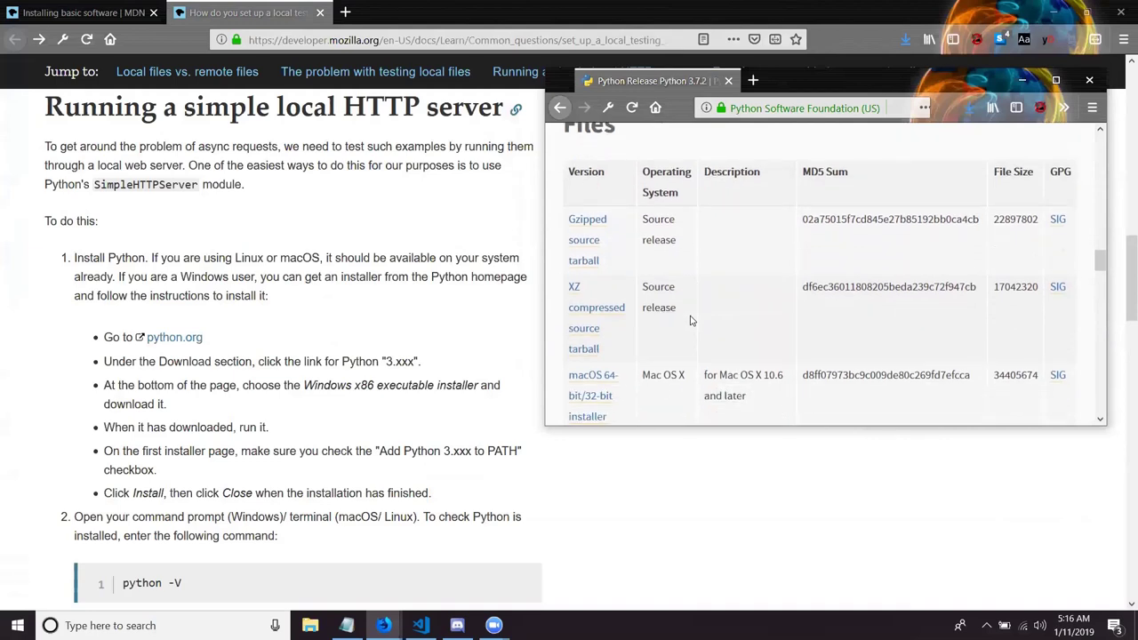
{"action": "scroll", "coordinate": [692, 320], "scroll_direction": "down", "scroll_amount": 6}
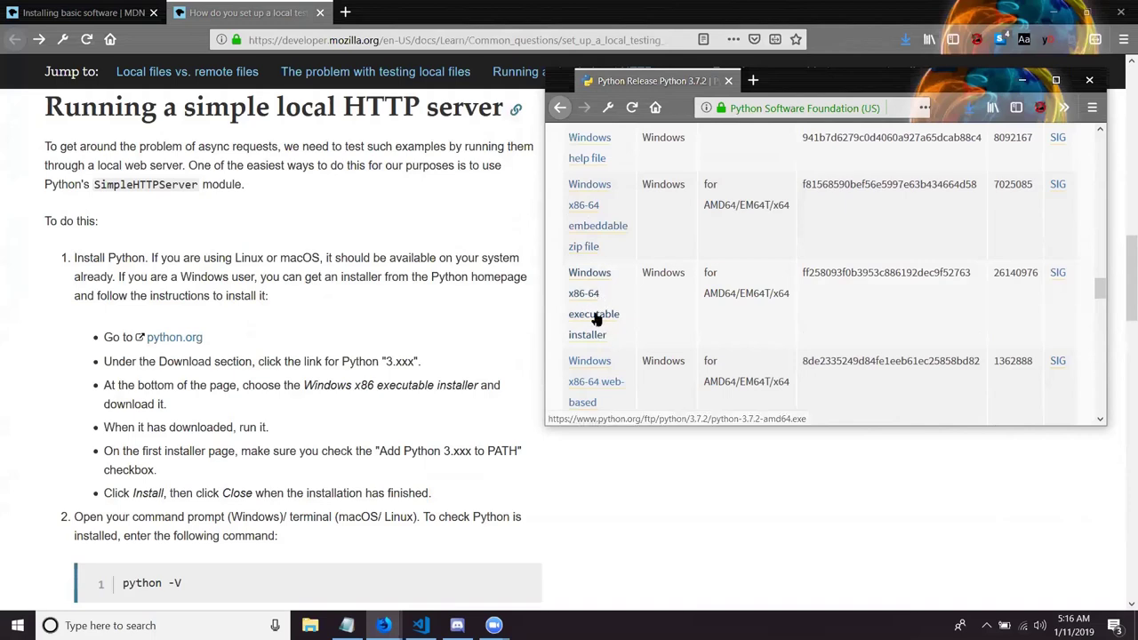
{"action": "scroll", "coordinate": [875, 116], "scroll_direction": "down", "scroll_amount": 3}
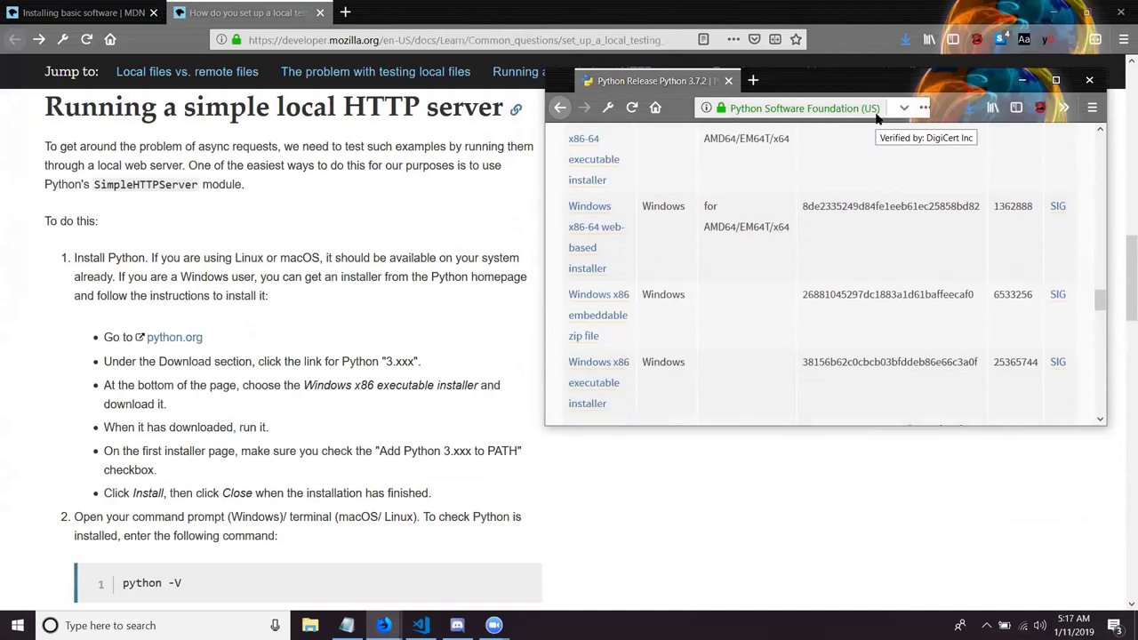
{"action": "scroll", "coordinate": [875, 116], "scroll_direction": "down", "scroll_amount": 2}
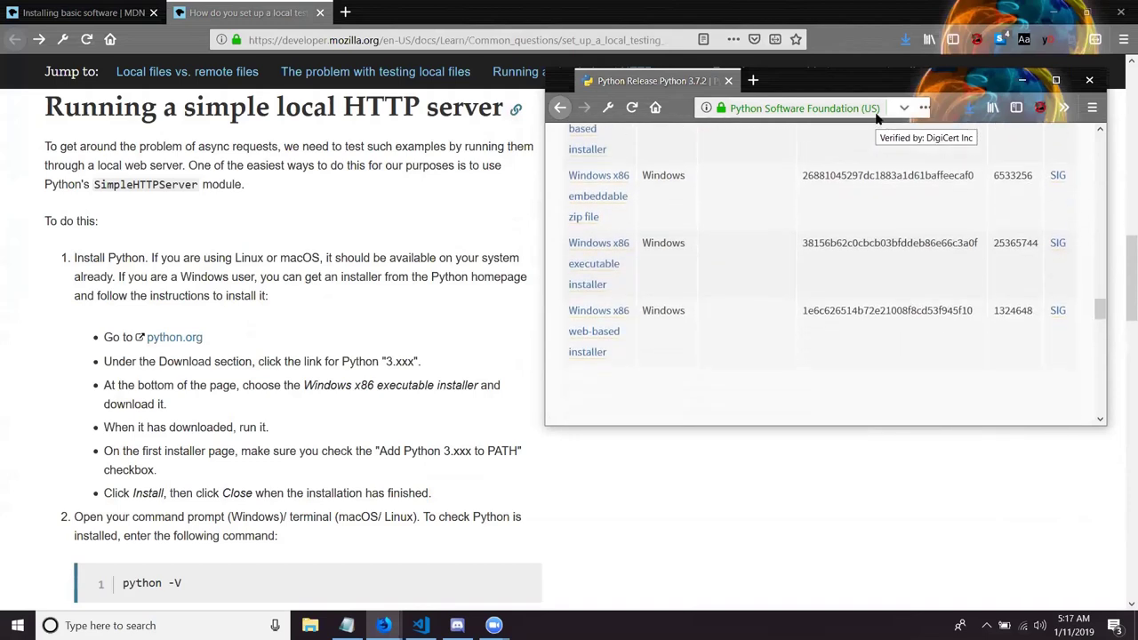
{"action": "scroll", "coordinate": [875, 115], "scroll_direction": "up", "scroll_amount": 2}
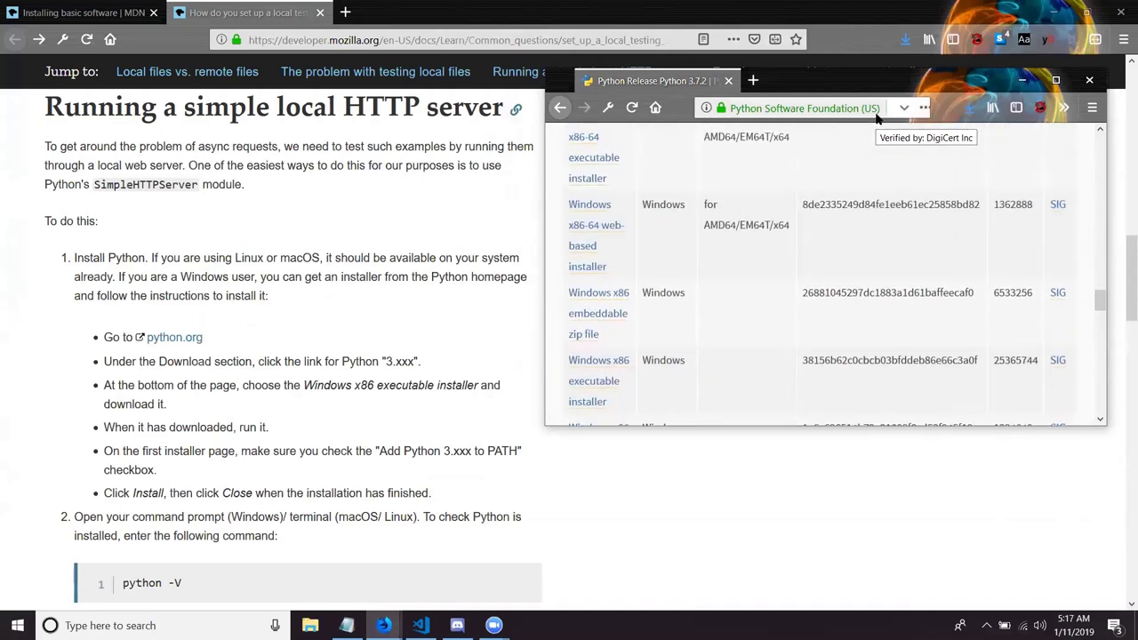
{"action": "scroll", "coordinate": [876, 115], "scroll_direction": "up", "scroll_amount": 1}
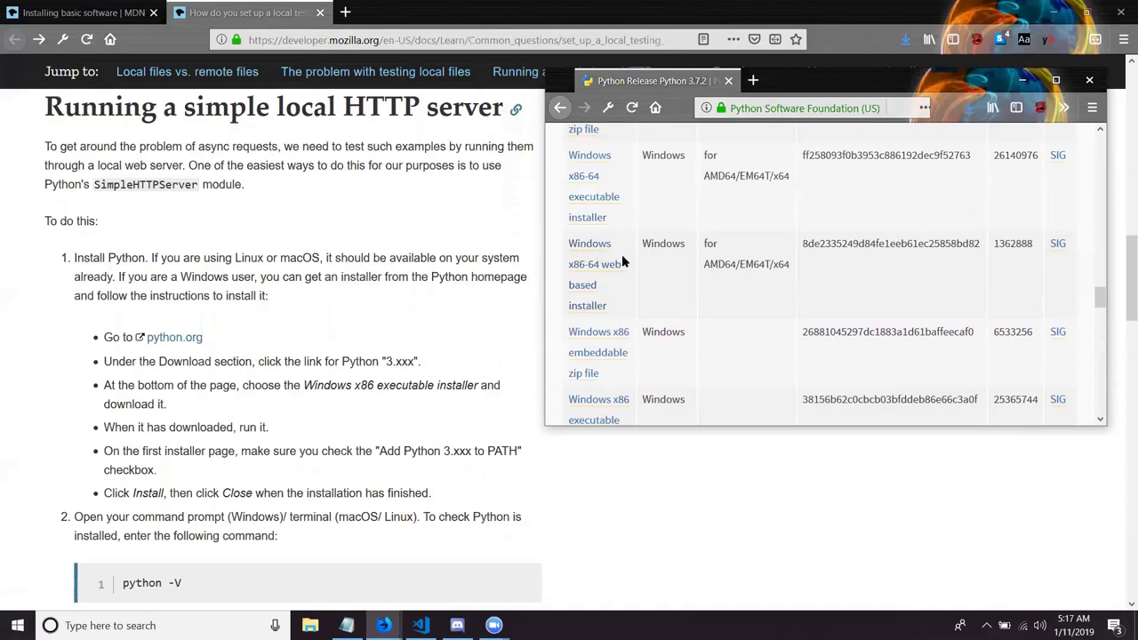
{"action": "scroll", "coordinate": [612, 250], "scroll_direction": "up", "scroll_amount": 2}
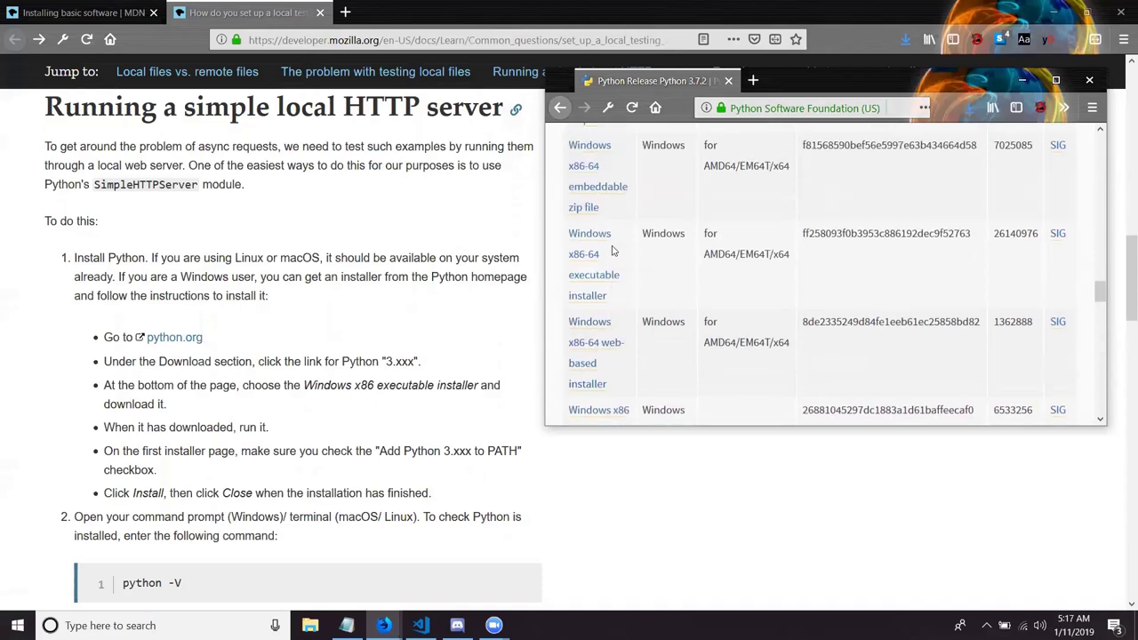
{"action": "scroll", "coordinate": [612, 251], "scroll_direction": "up", "scroll_amount": 3}
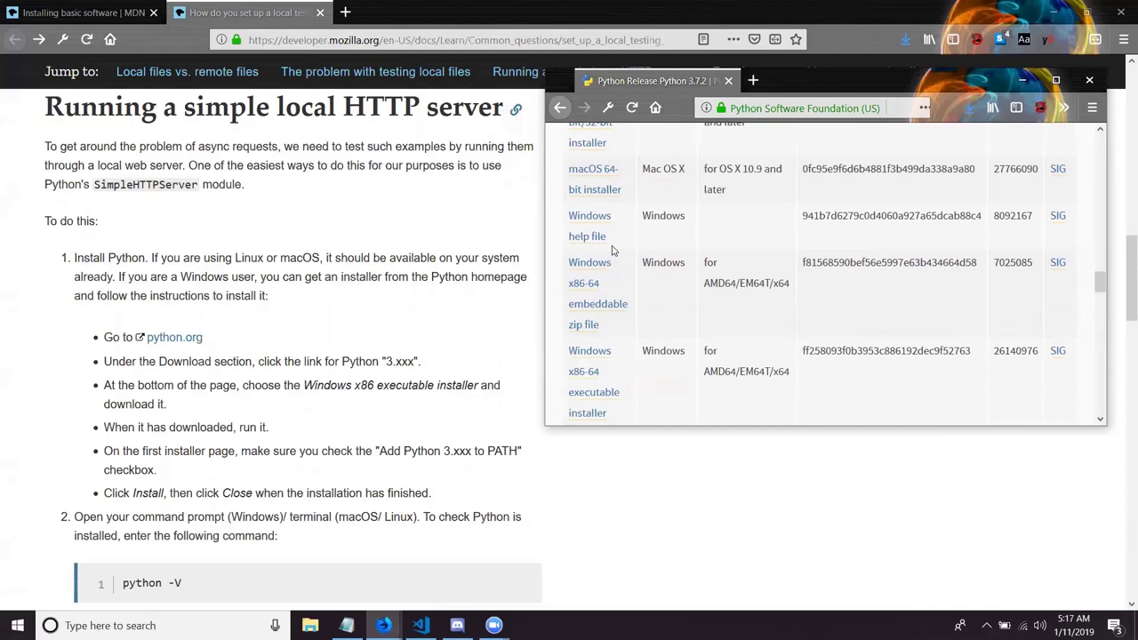
{"action": "scroll", "coordinate": [612, 251], "scroll_direction": "up", "scroll_amount": 2}
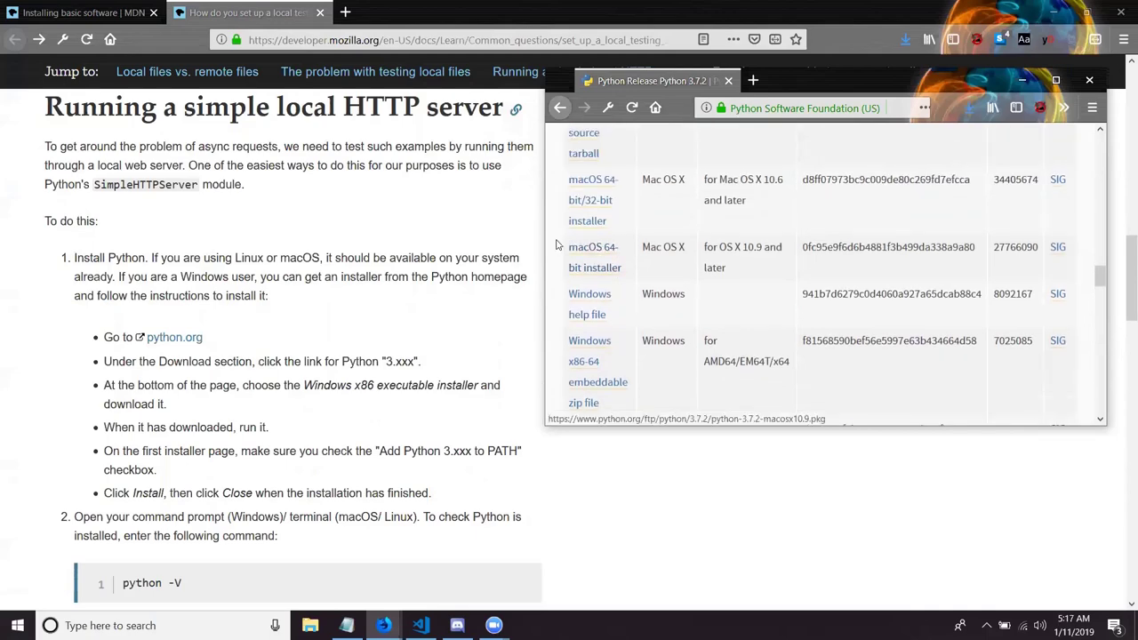
Return to the start of the full-size Python release page, minimize its window, and reread the article's Python installation steps
{"action": "left_click", "coordinate": [1055, 80]}
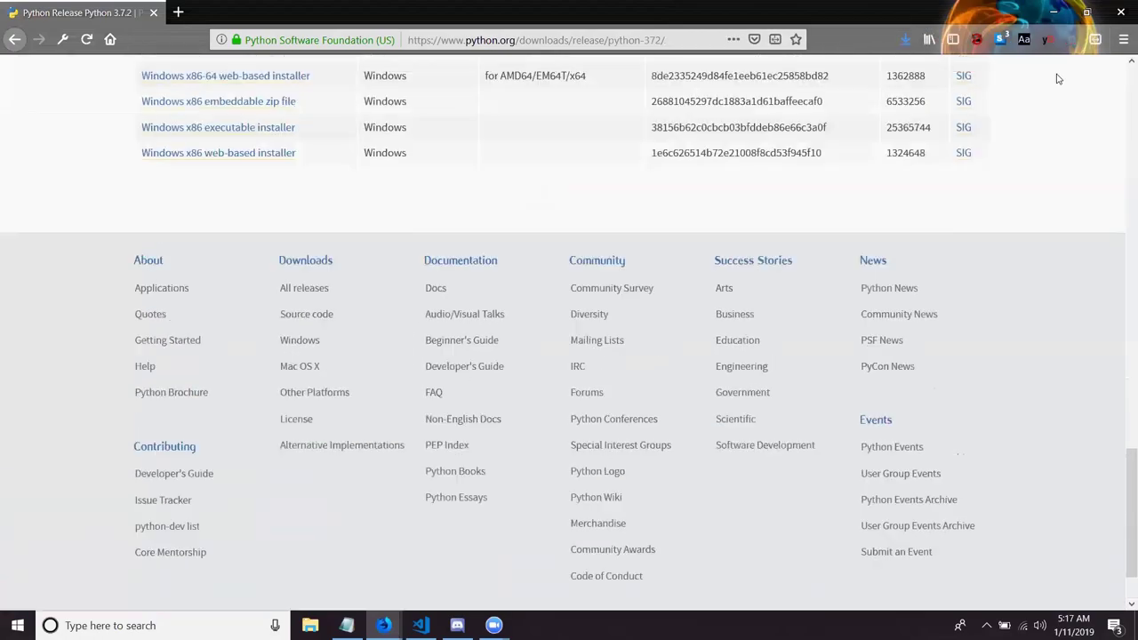
{"action": "scroll", "coordinate": [1058, 79], "scroll_direction": "up", "scroll_amount": 20}
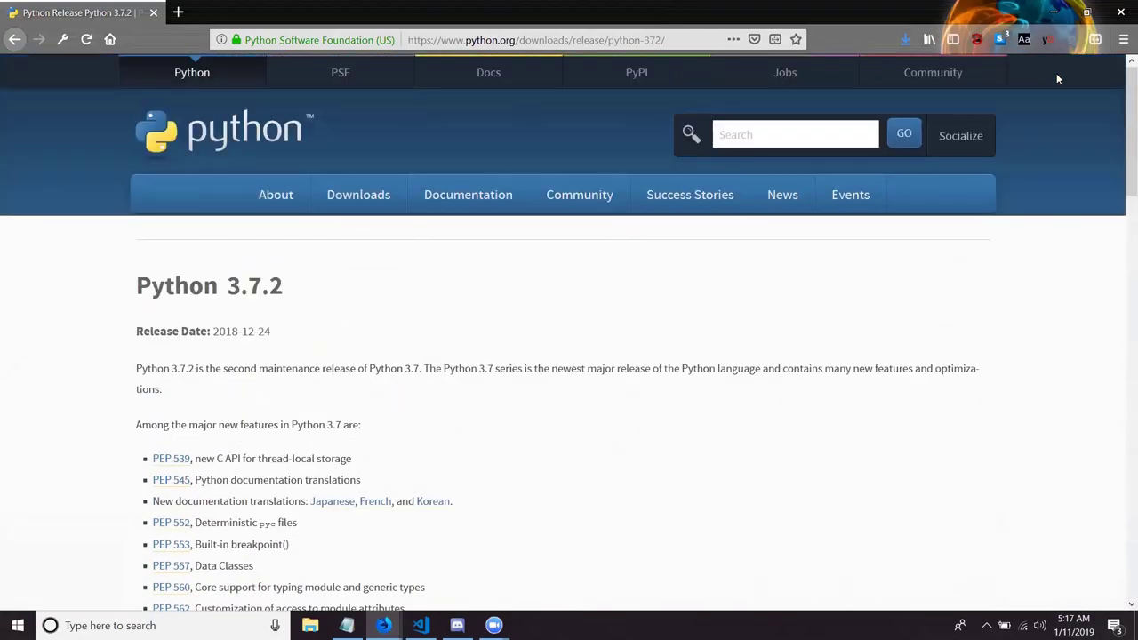
{"action": "scroll", "coordinate": [1056, 79], "scroll_direction": "down", "scroll_amount": 1}
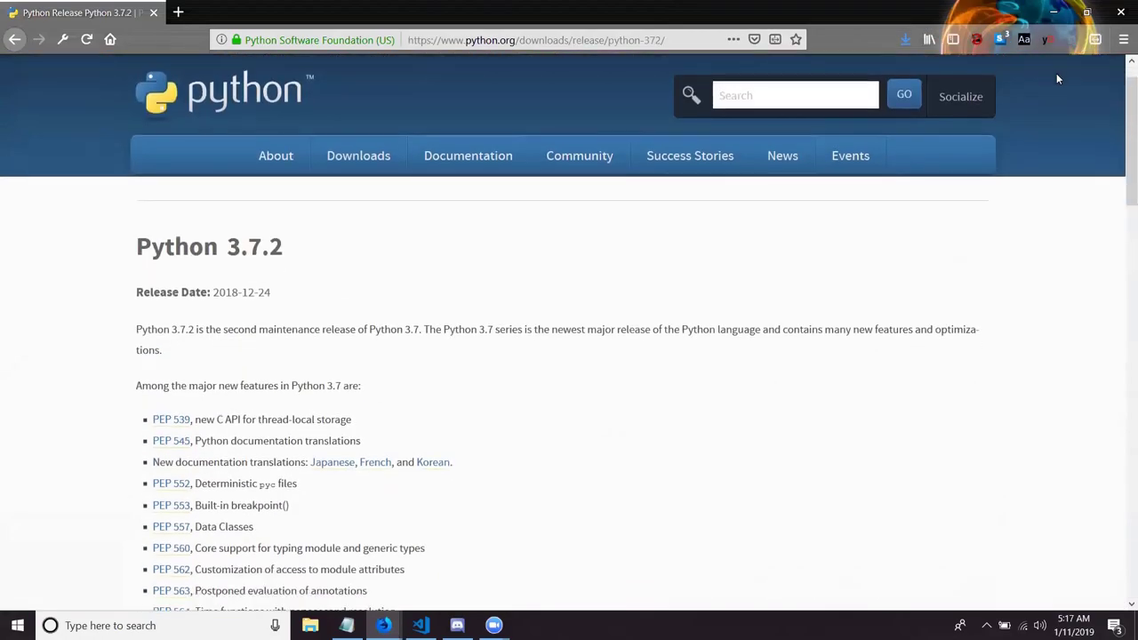
{"action": "left_click", "coordinate": [1055, 11]}
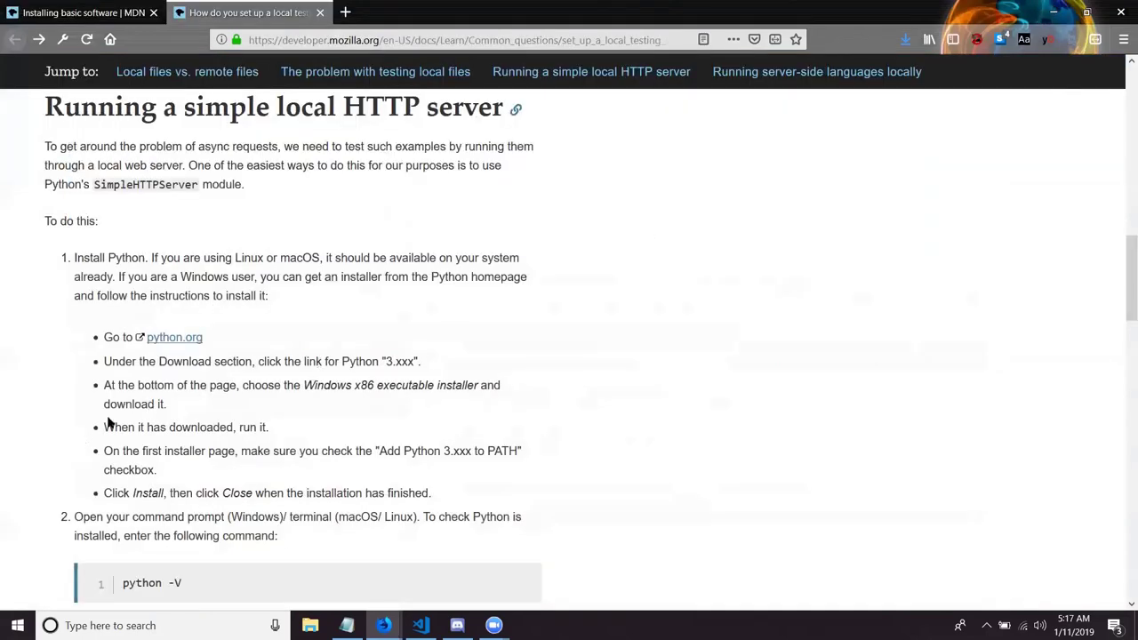
{"action": "scroll", "coordinate": [108, 423], "scroll_direction": "down", "scroll_amount": 1}
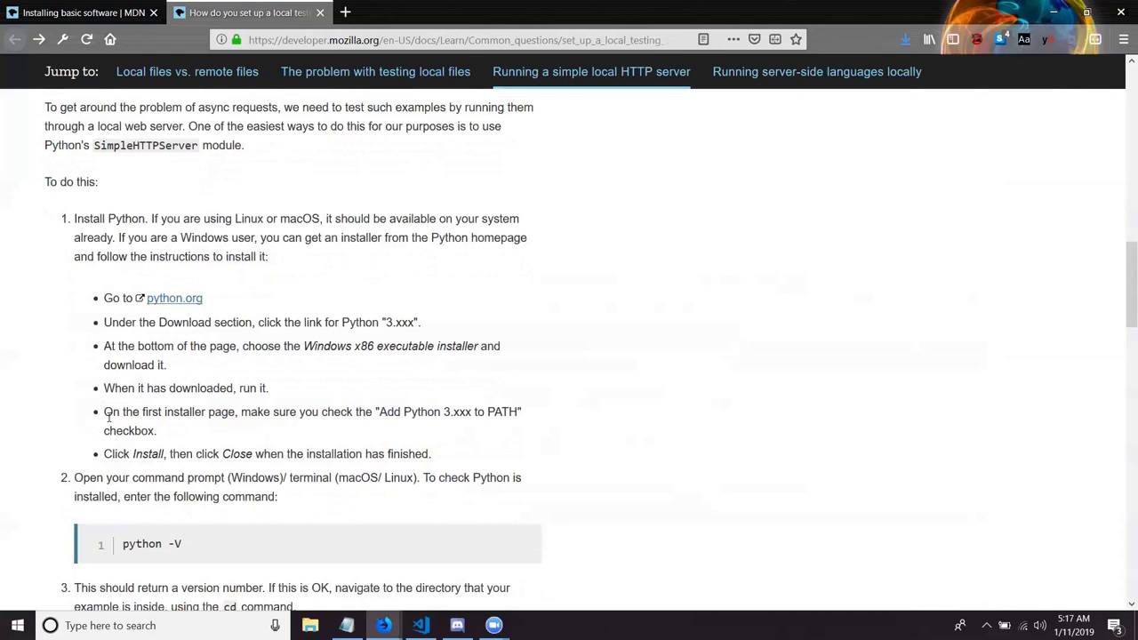
{"action": "scroll", "coordinate": [108, 417], "scroll_direction": "down", "scroll_amount": 1}
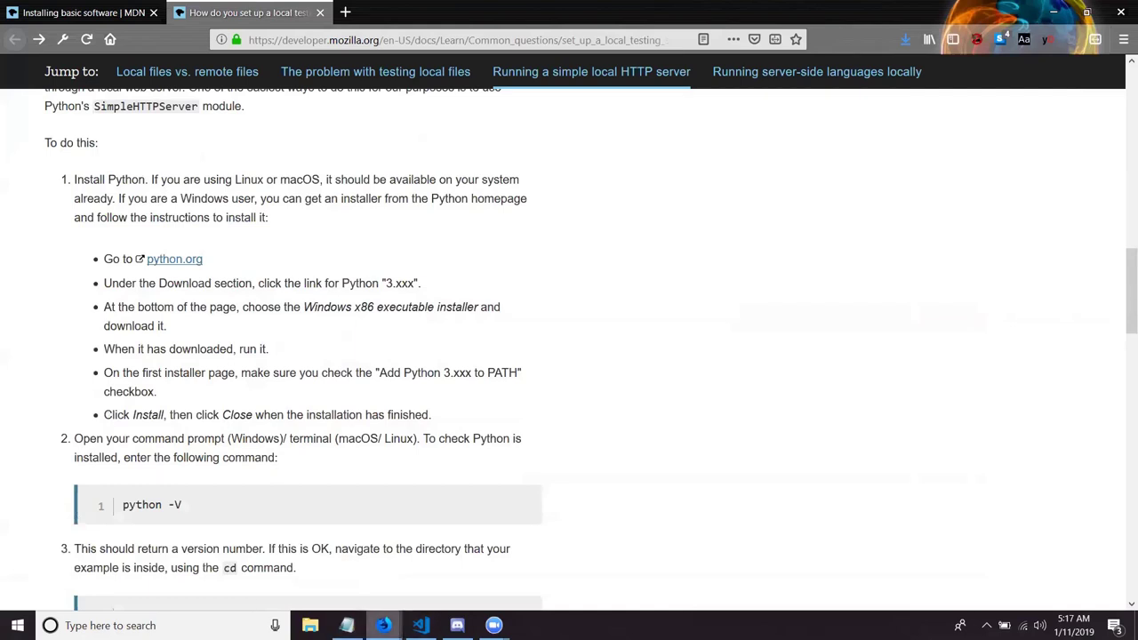
Search Windows for "uninstal" and open the Apps & features settings with the list of installed apps
{"action": "mouse_move", "coordinate": [383, 625]}
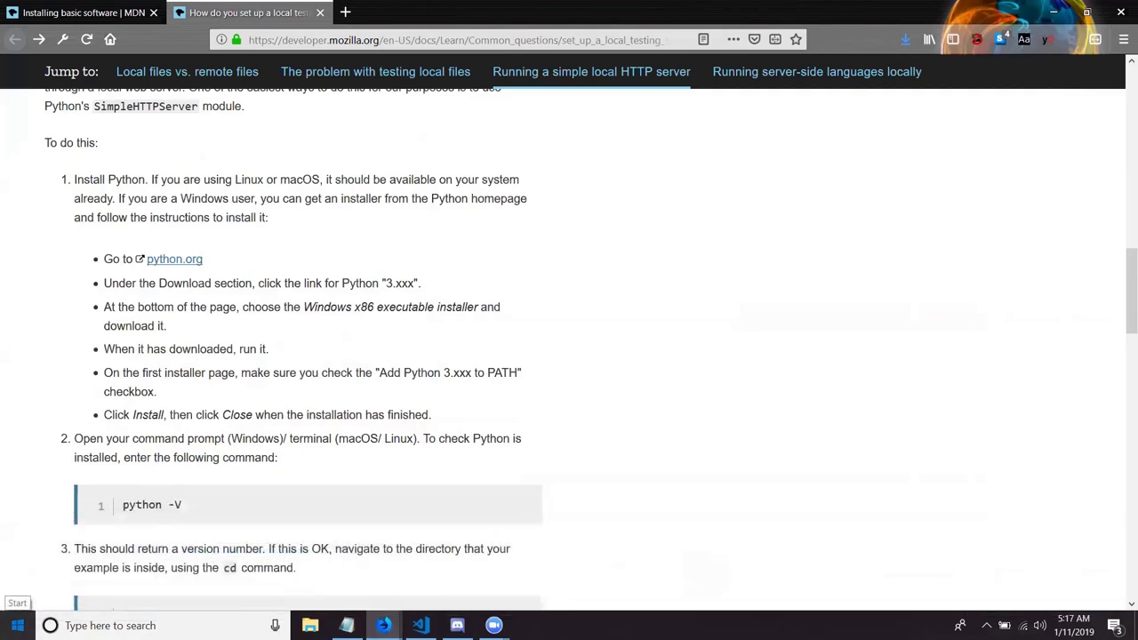
{"action": "left_click", "coordinate": [18, 625]}
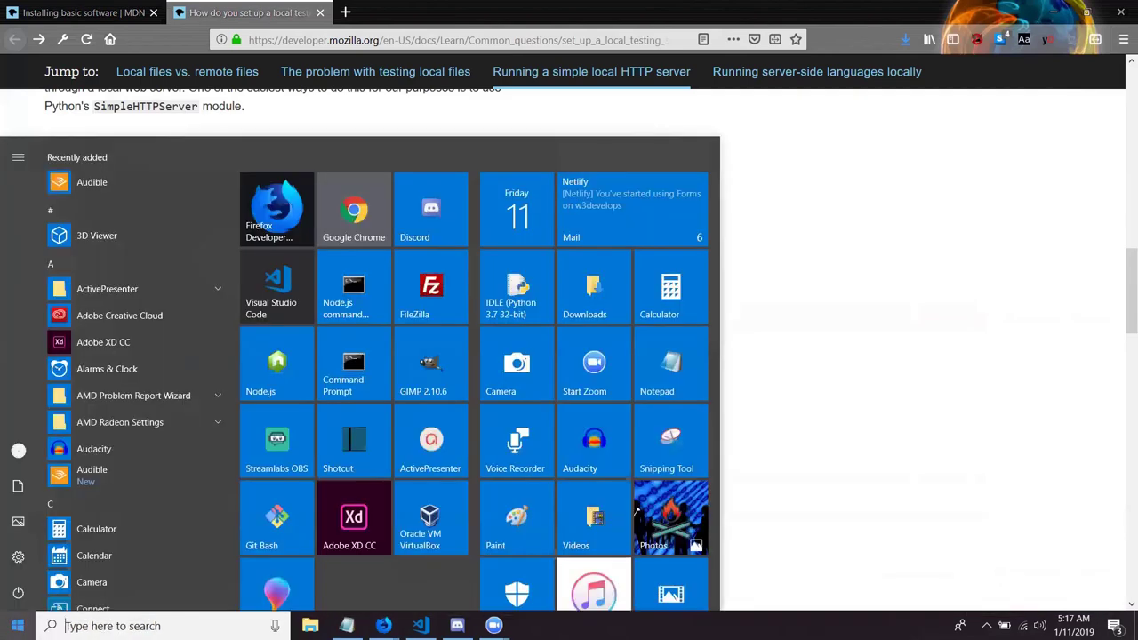
{"action": "type", "text": "unin"}
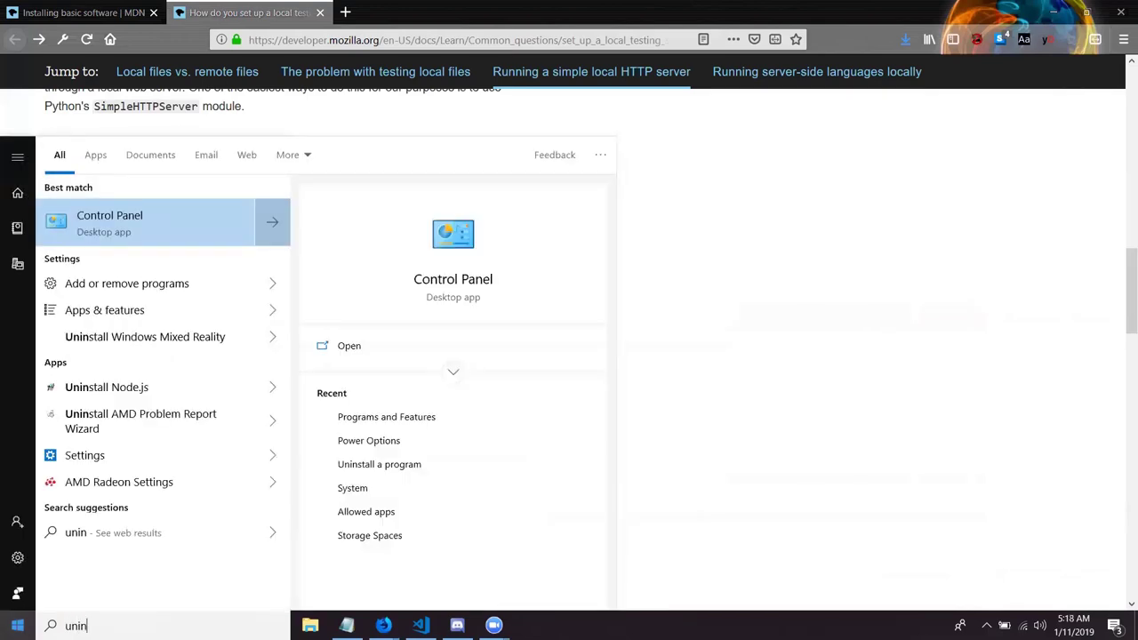
{"action": "type", "text": "stal"}
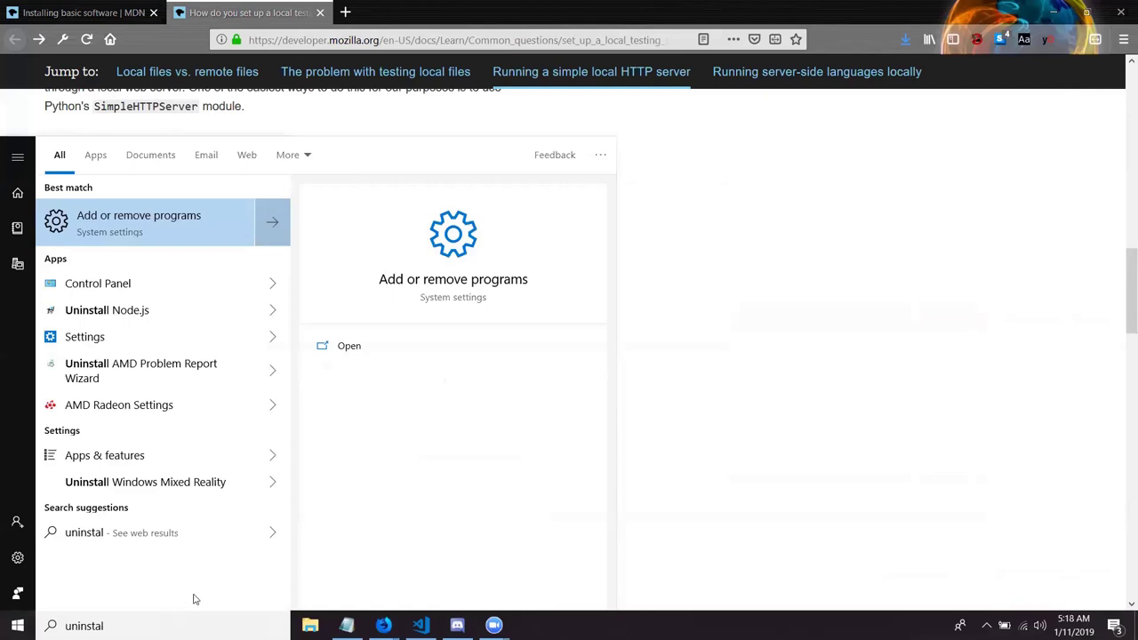
{"action": "key", "text": "Escape"}
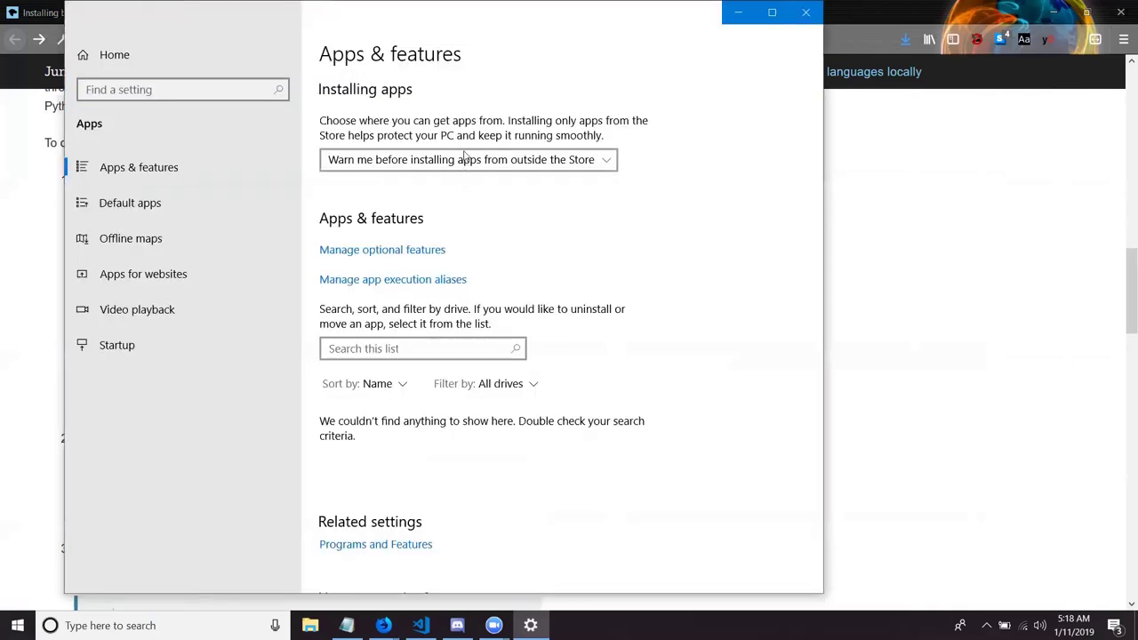
{"action": "left_click", "coordinate": [127, 170]}
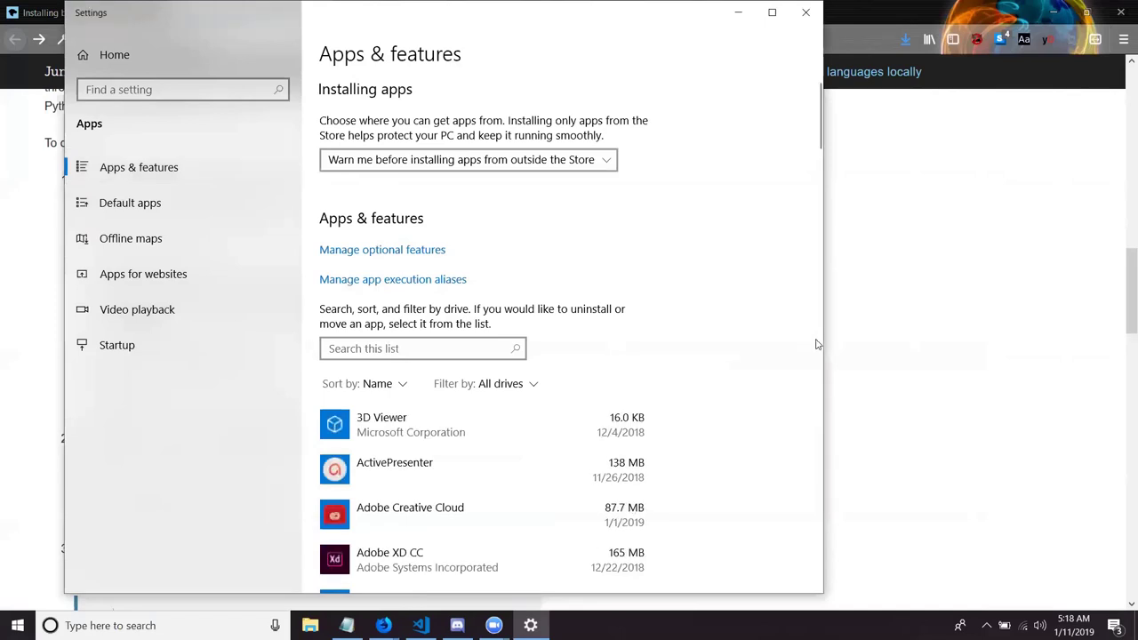
Find Python Launcher in the installed apps list and uninstall it, confirming the removal
{"action": "scroll", "coordinate": [821, 347], "scroll_direction": "down", "scroll_amount": 6}
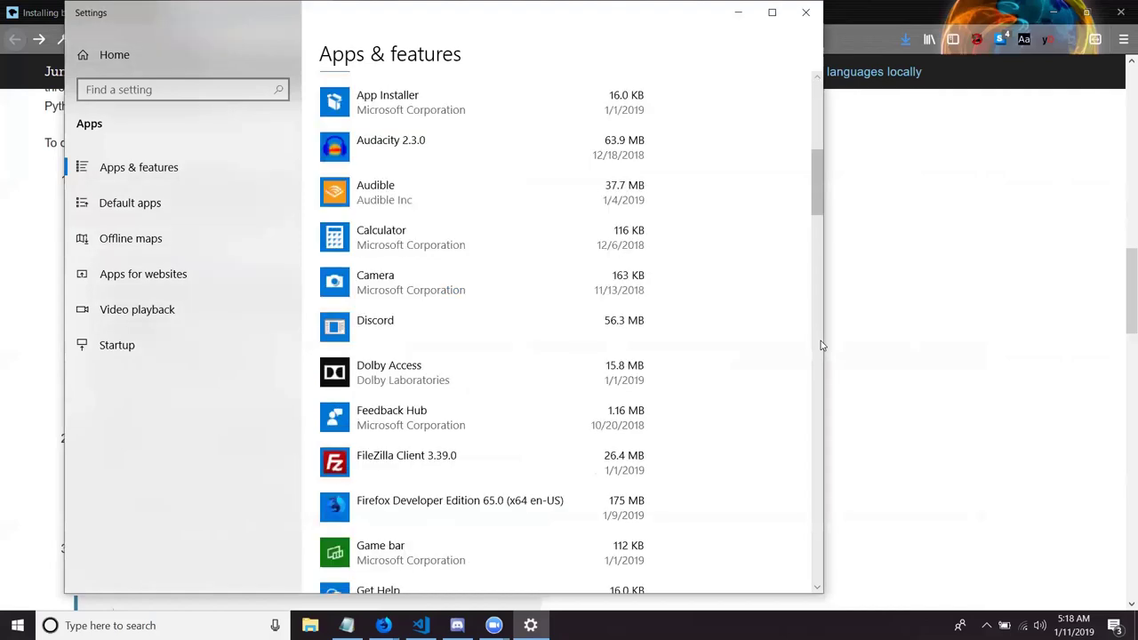
{"action": "scroll", "coordinate": [820, 340], "scroll_direction": "down", "scroll_amount": 5}
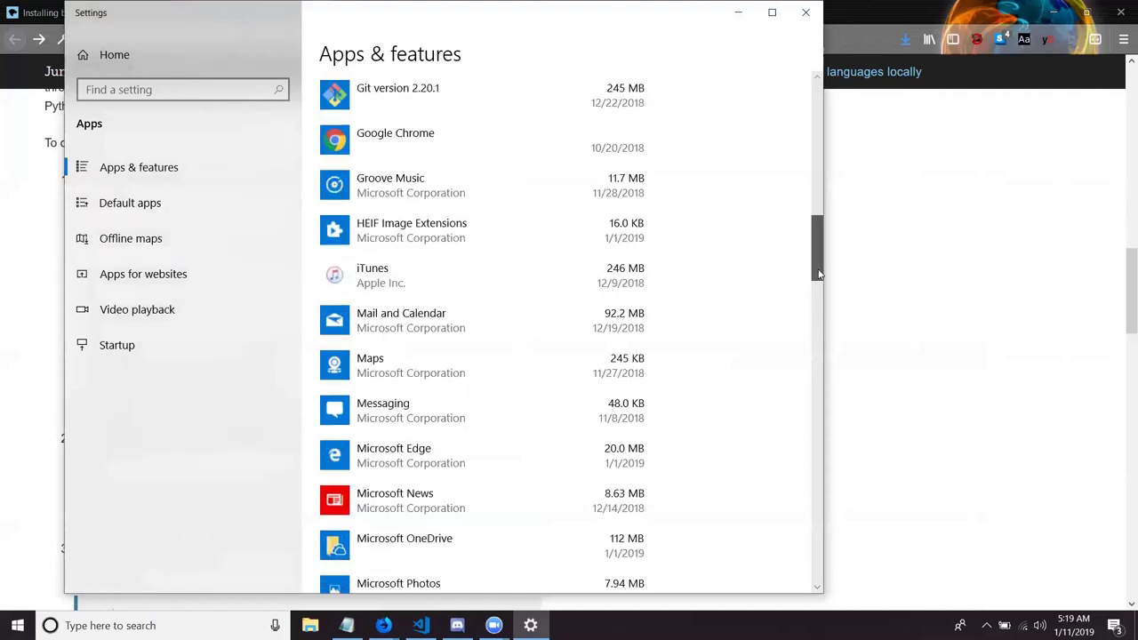
{"action": "scroll", "coordinate": [804, 356], "scroll_direction": "down", "scroll_amount": 10}
{"action": "scroll", "coordinate": [782, 498], "scroll_direction": "down", "scroll_amount": 10}
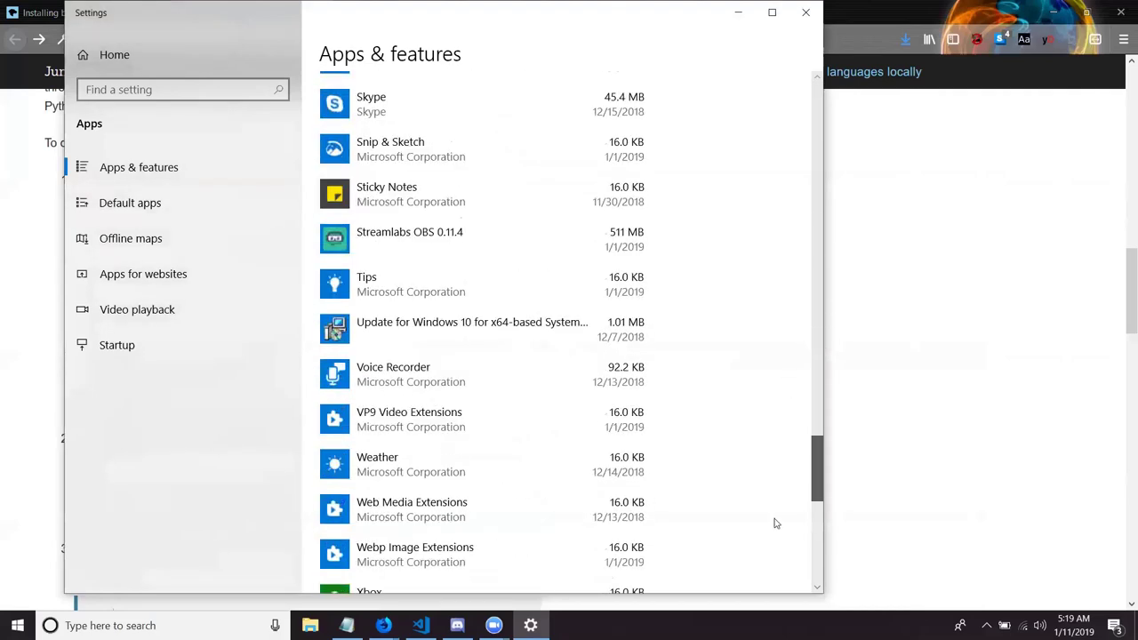
{"action": "scroll", "coordinate": [774, 551], "scroll_direction": "up", "scroll_amount": 3}
{"action": "scroll", "coordinate": [775, 511], "scroll_direction": "up", "scroll_amount": 5}
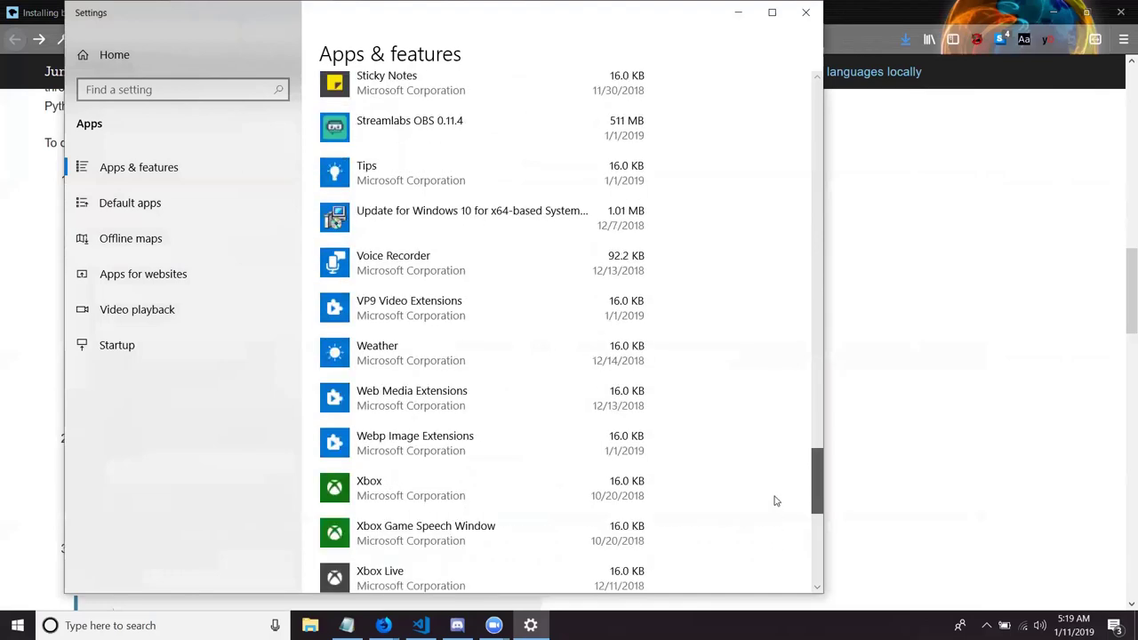
{"action": "scroll", "coordinate": [774, 497], "scroll_direction": "up", "scroll_amount": 5}
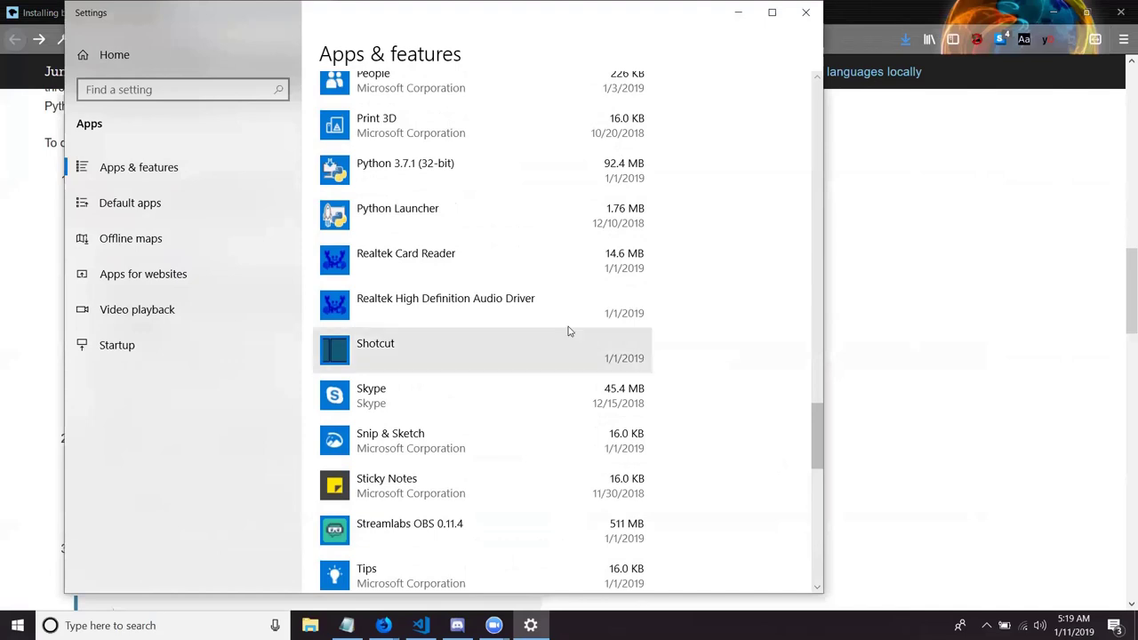
{"action": "left_click", "coordinate": [509, 226]}
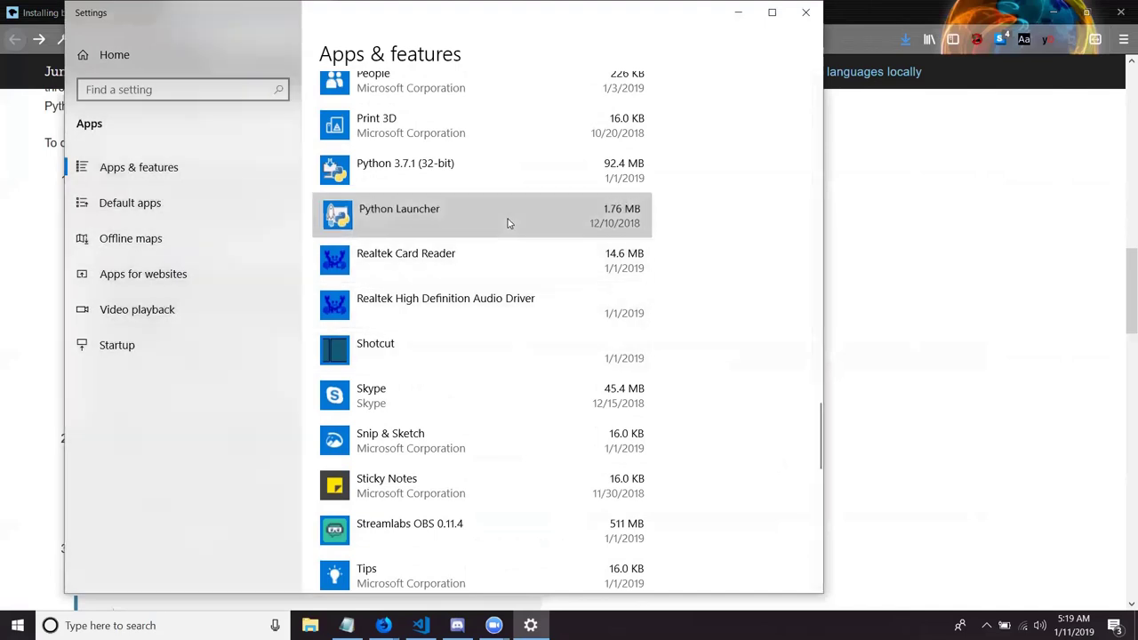
{"action": "left_click", "coordinate": [596, 281]}
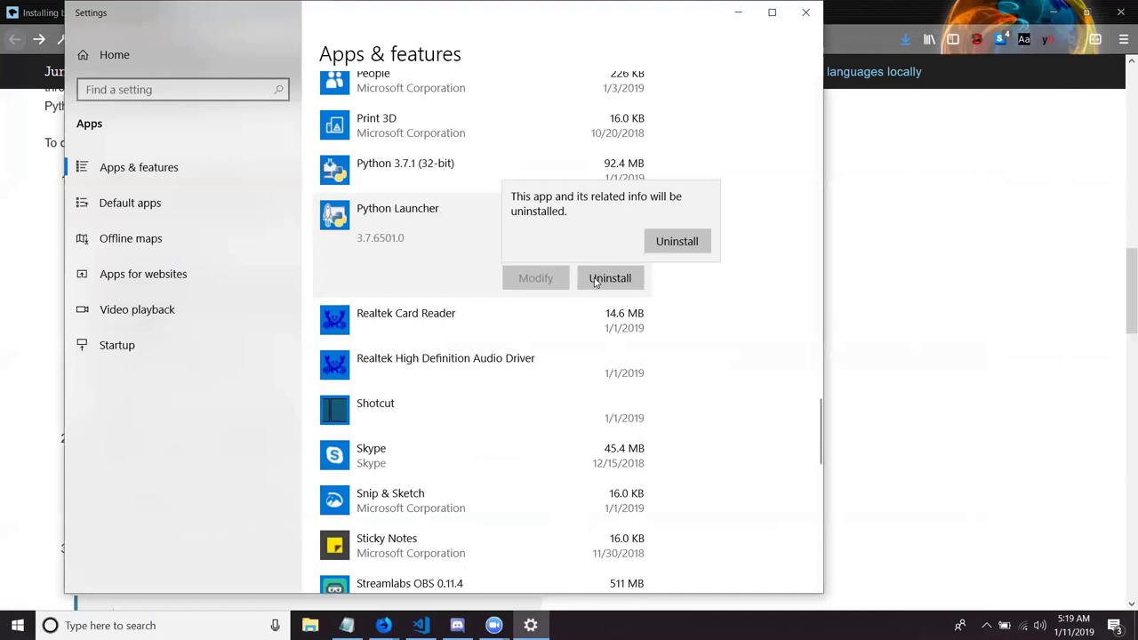
{"action": "left_click", "coordinate": [664, 242]}
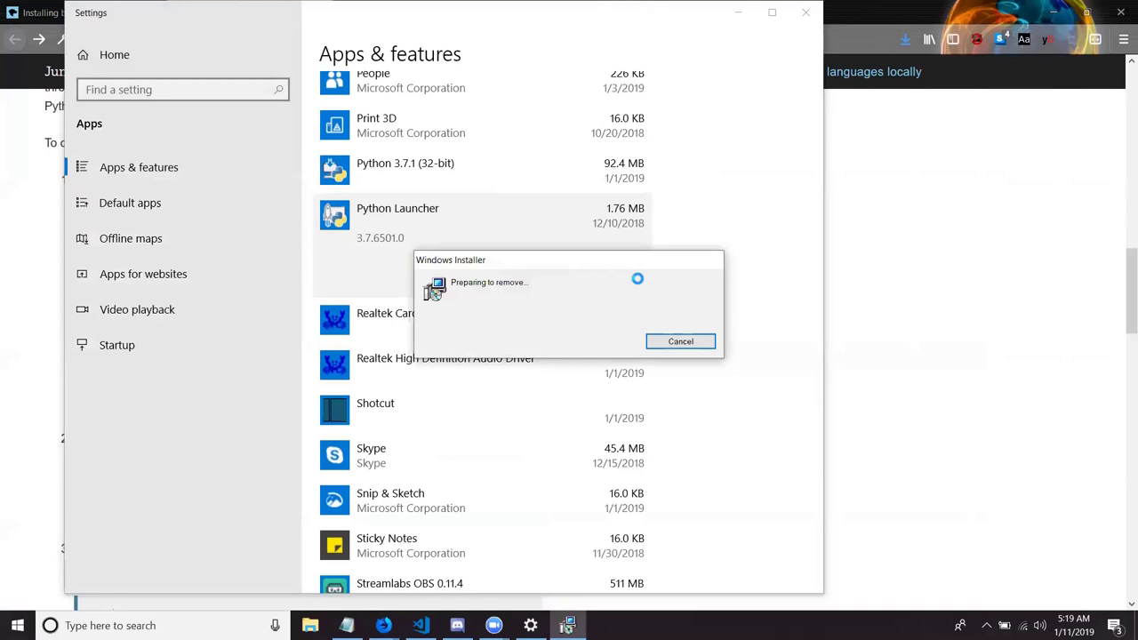
Reread the article's Python steps and the Python 3.7.2 release page, and check the progress of the Python Launcher removal
{"action": "left_click", "coordinate": [909, 188]}
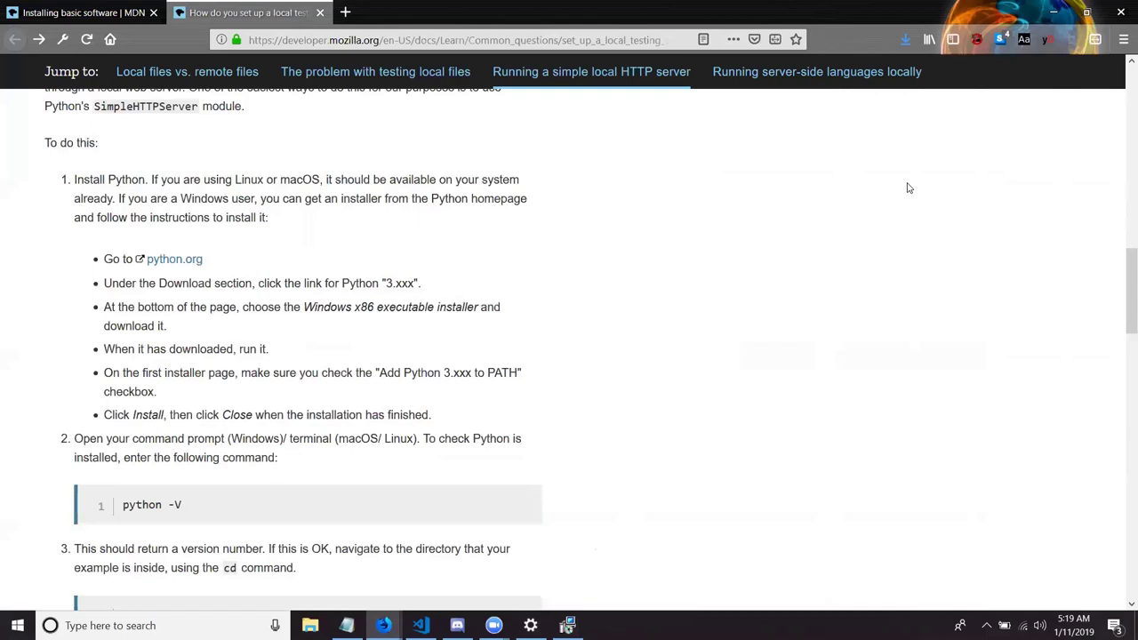
{"action": "scroll", "coordinate": [908, 188], "scroll_direction": "up", "scroll_amount": 1}
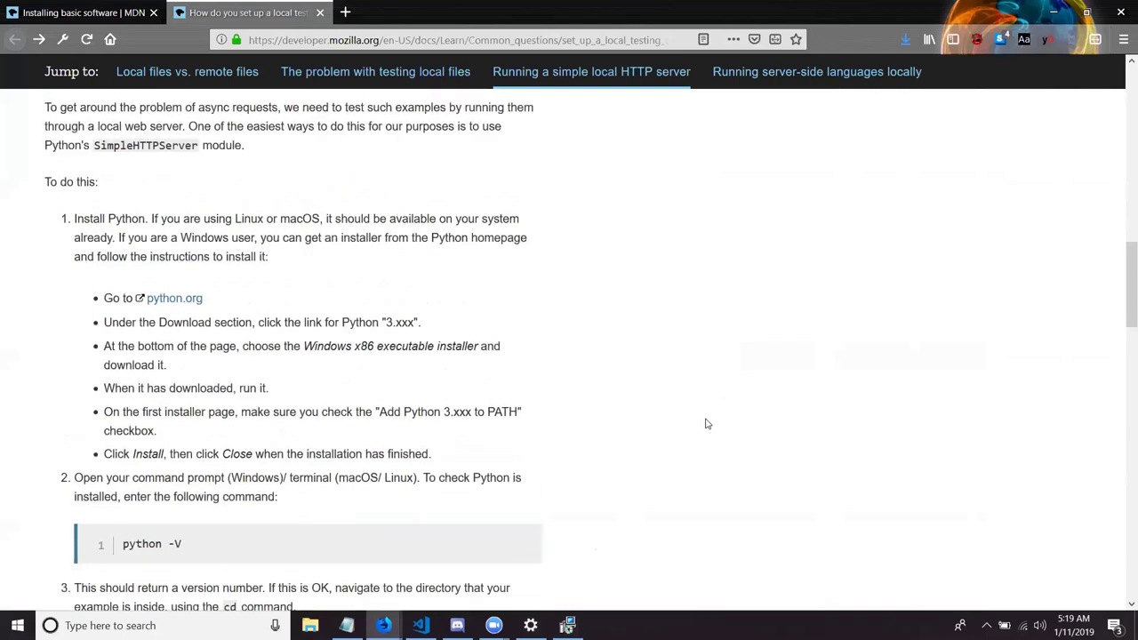
{"action": "mouse_move", "coordinate": [384, 625]}
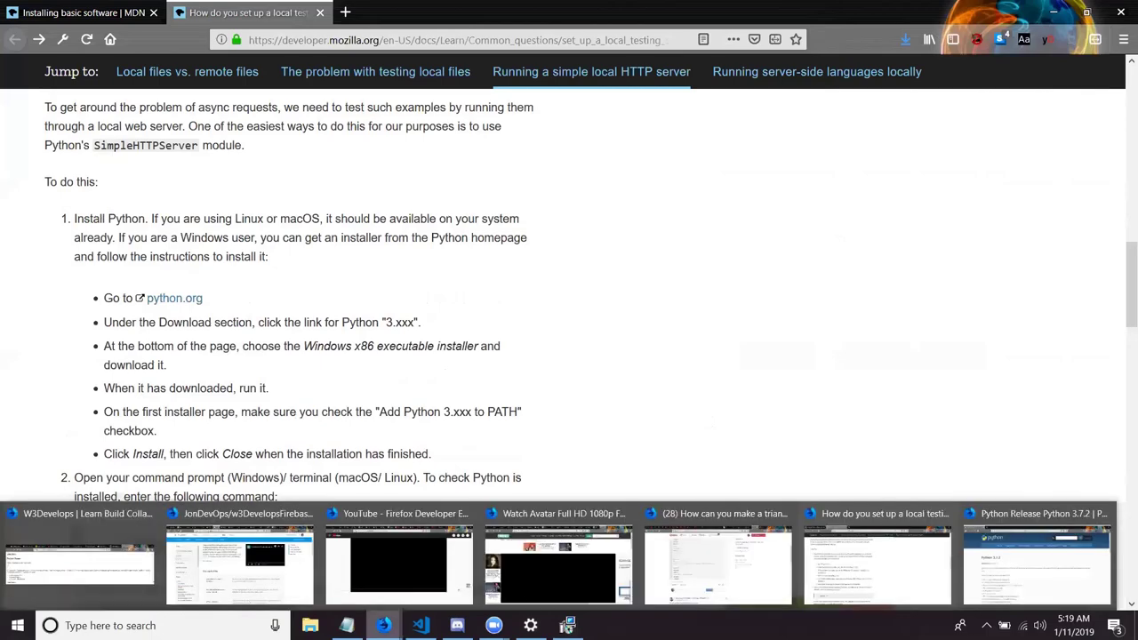
{"action": "left_click", "coordinate": [1033, 546]}
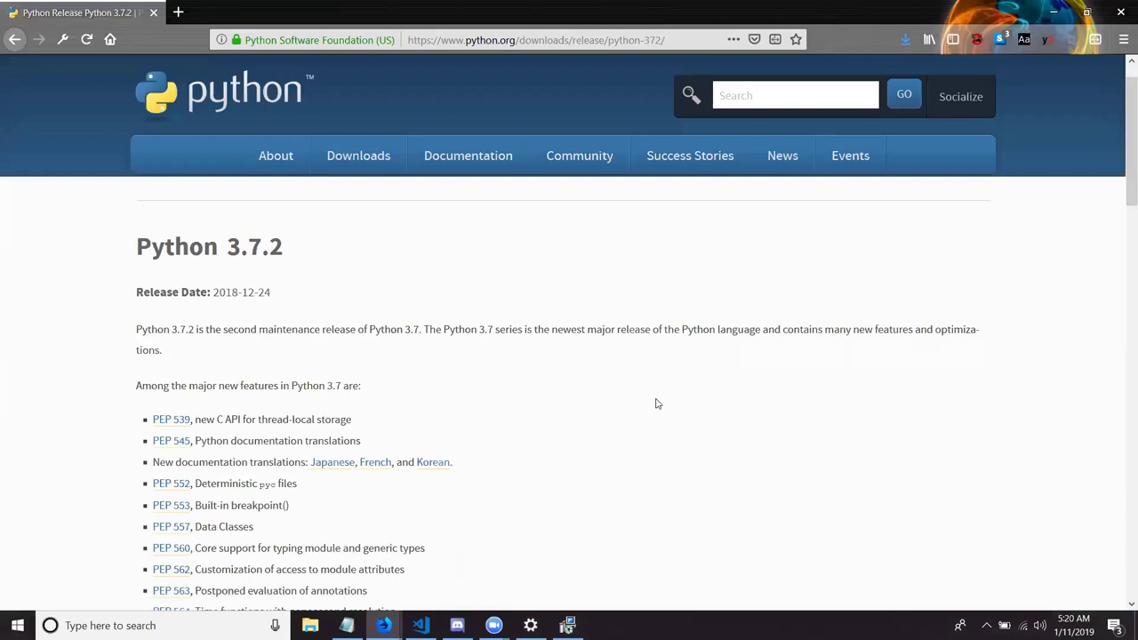
{"action": "scroll", "coordinate": [657, 404], "scroll_direction": "down", "scroll_amount": 2}
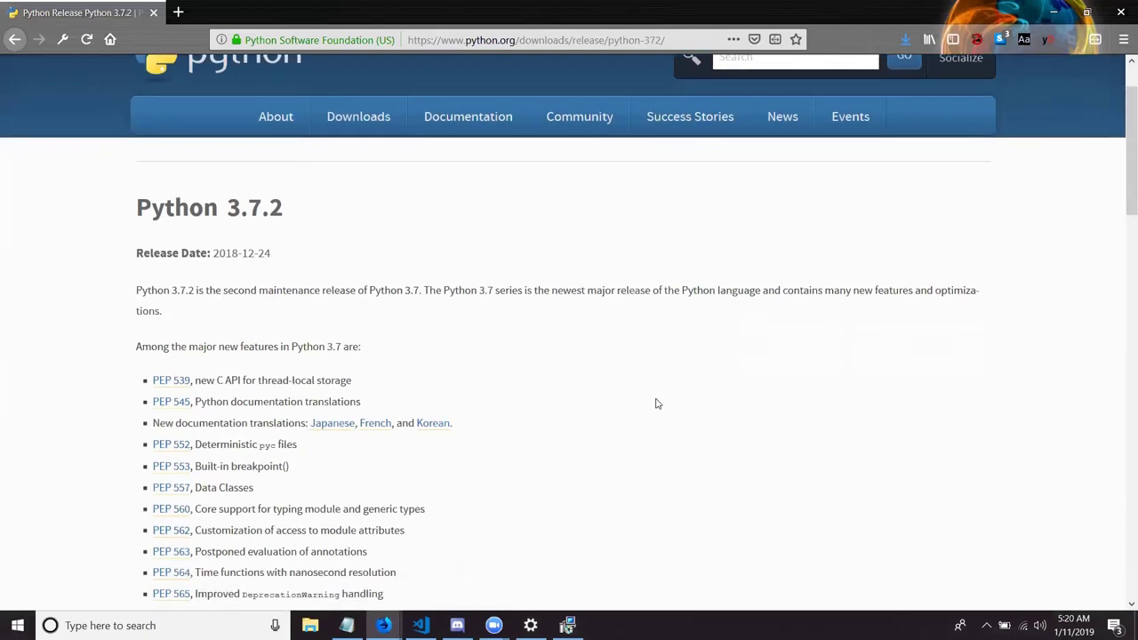
{"action": "scroll", "coordinate": [657, 403], "scroll_direction": "down", "scroll_amount": 1}
{"action": "scroll", "coordinate": [657, 404], "scroll_direction": "up", "scroll_amount": 1}
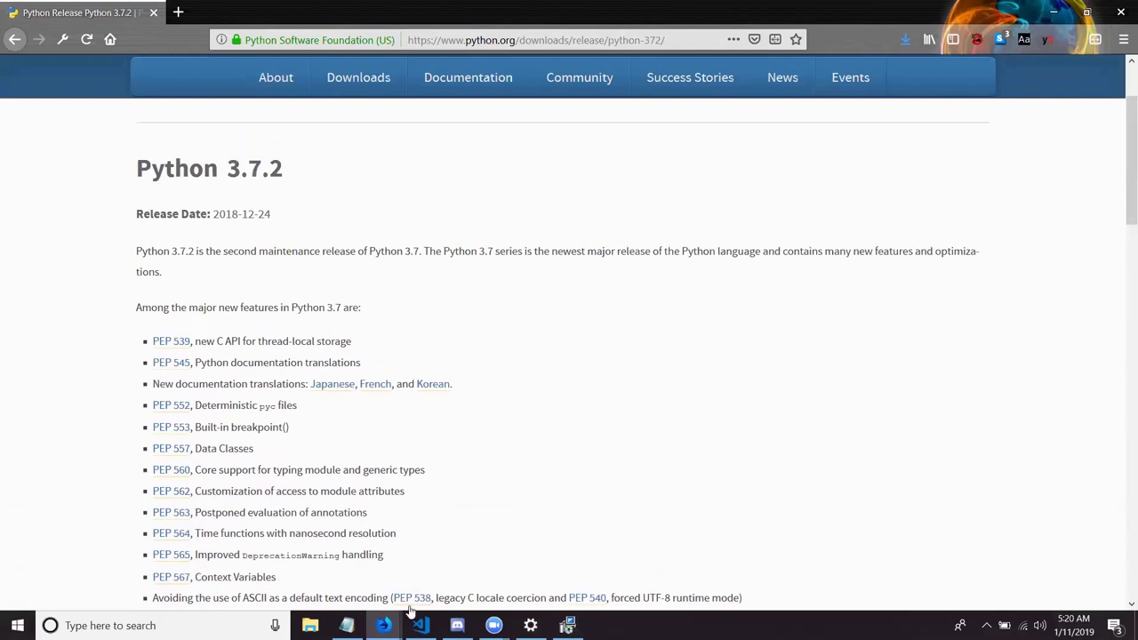
{"action": "mouse_move", "coordinate": [383, 625]}
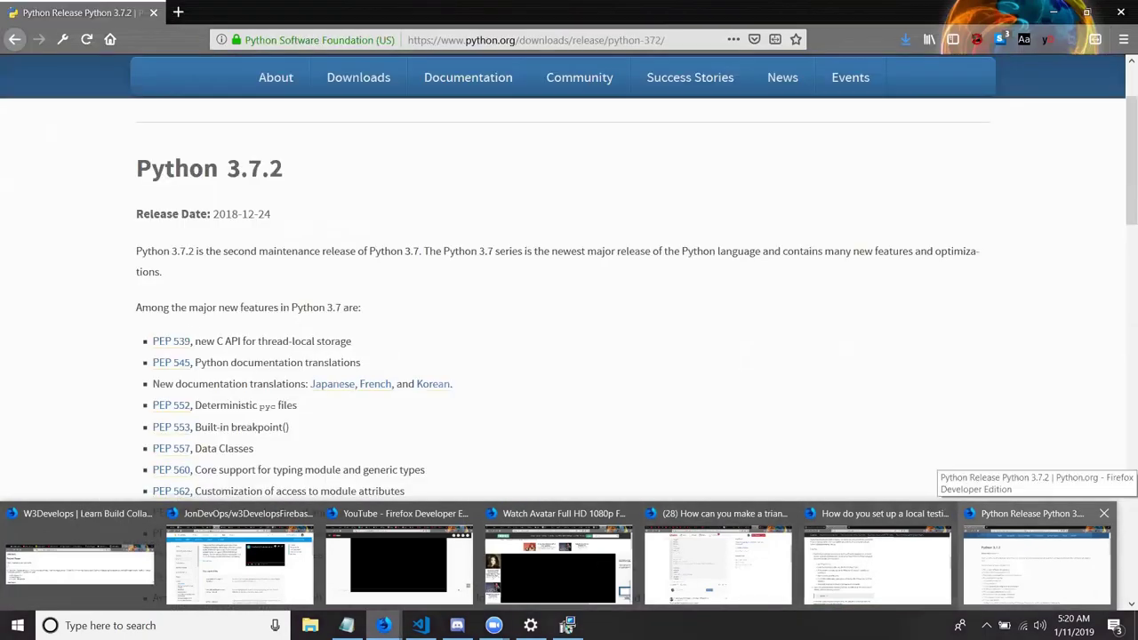
{"action": "left_click", "coordinate": [982, 559]}
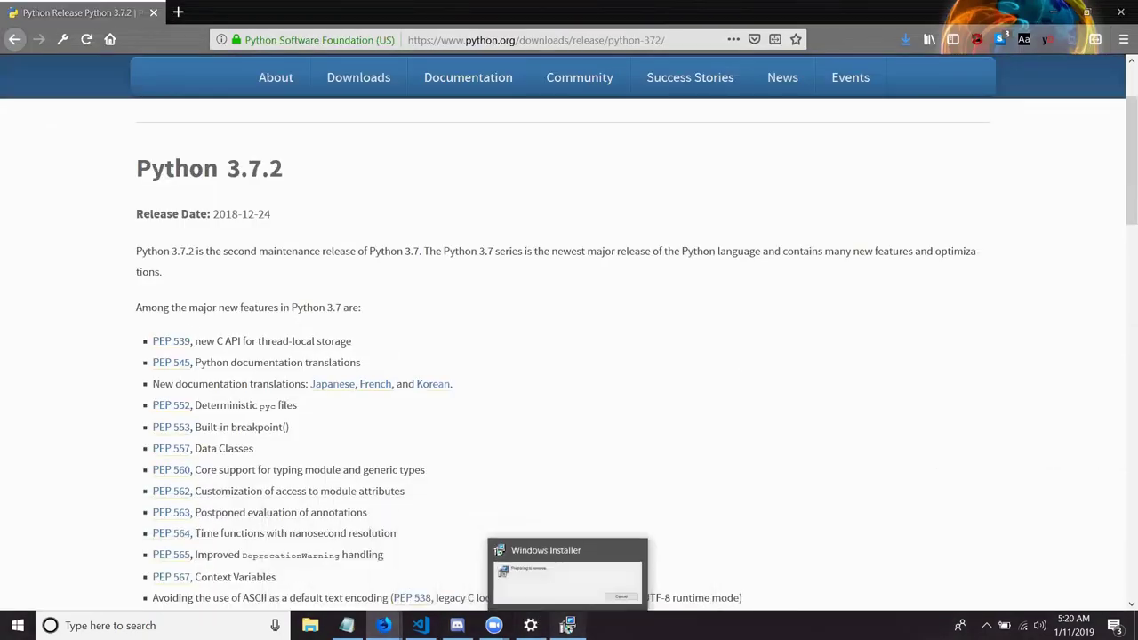
{"action": "left_click", "coordinate": [567, 625]}
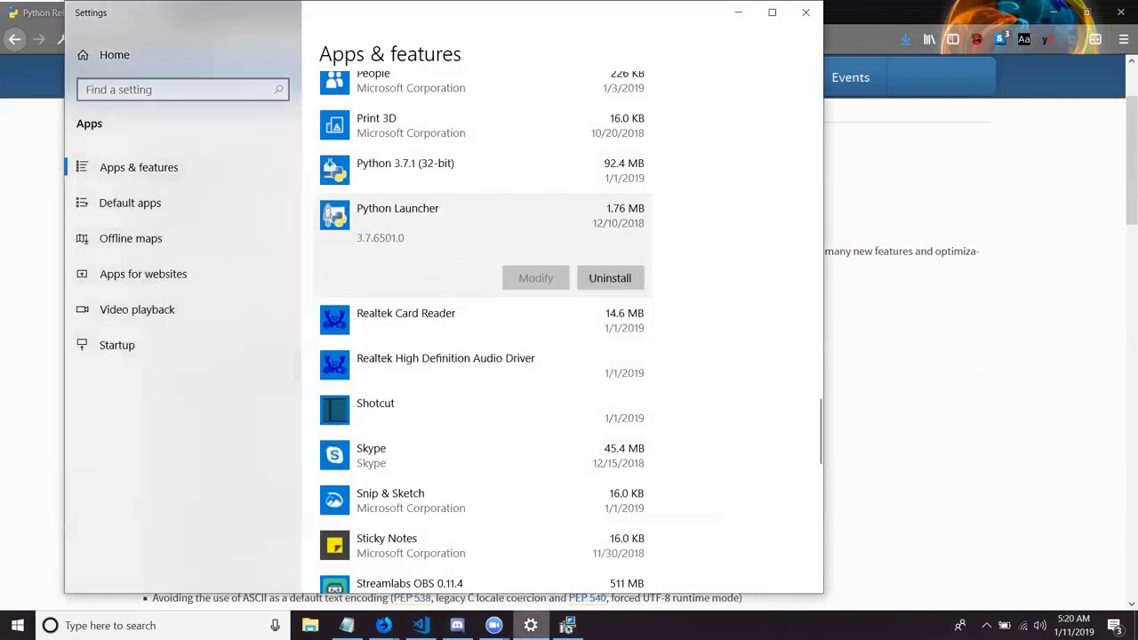
Open the page of all Python releases on python.org and view the releases by version number
{"action": "left_click", "coordinate": [862, 375]}
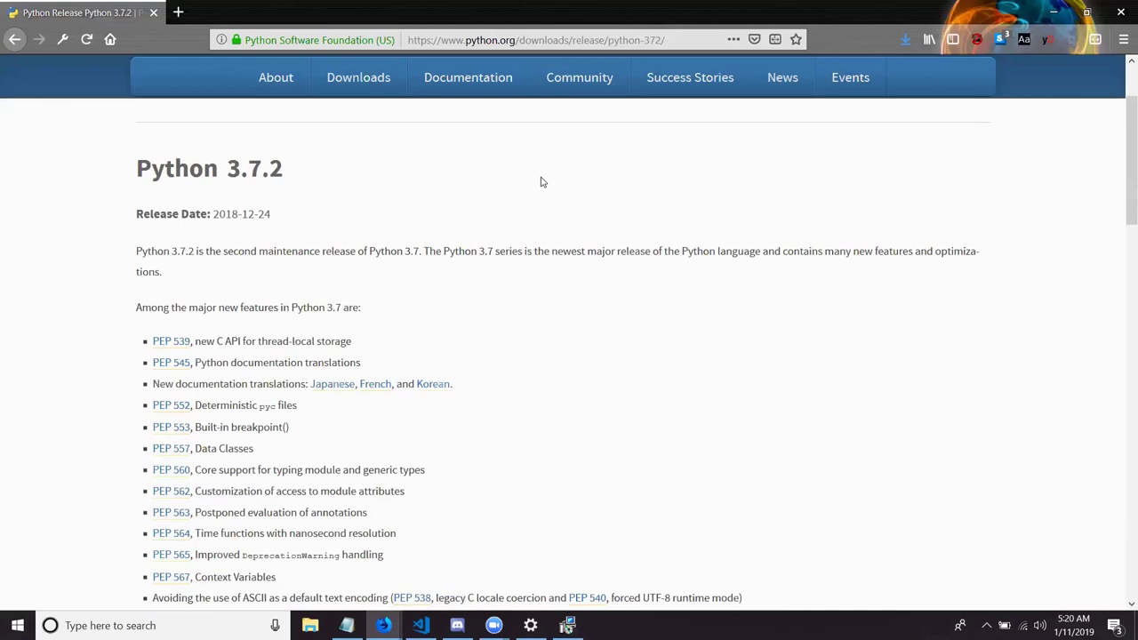
{"action": "mouse_move", "coordinate": [373, 71]}
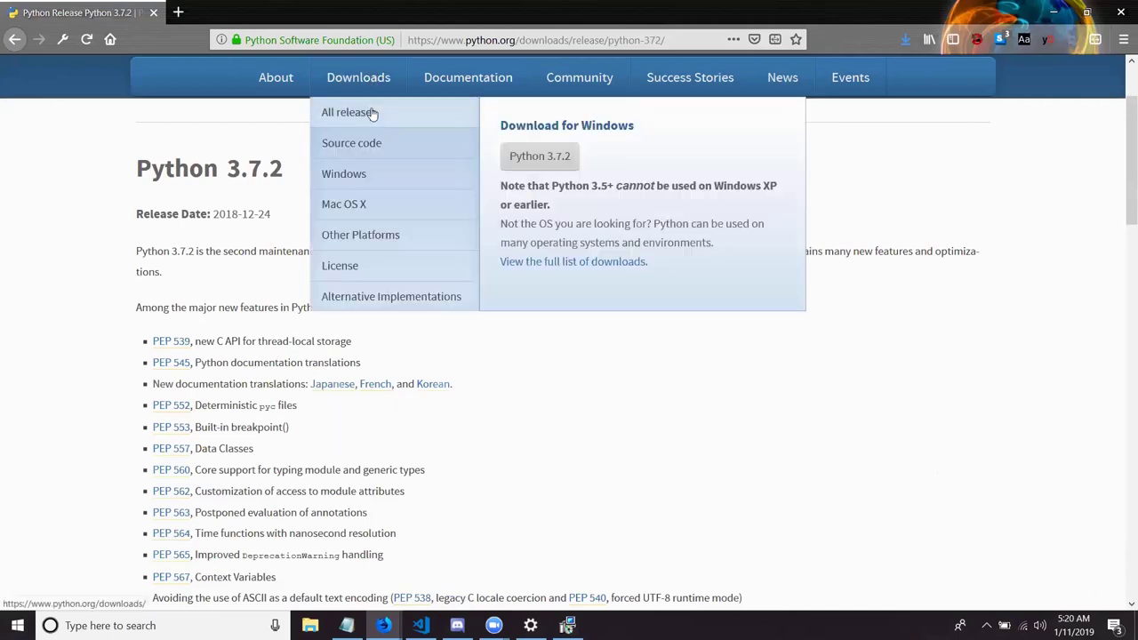
{"action": "left_click", "coordinate": [373, 112]}
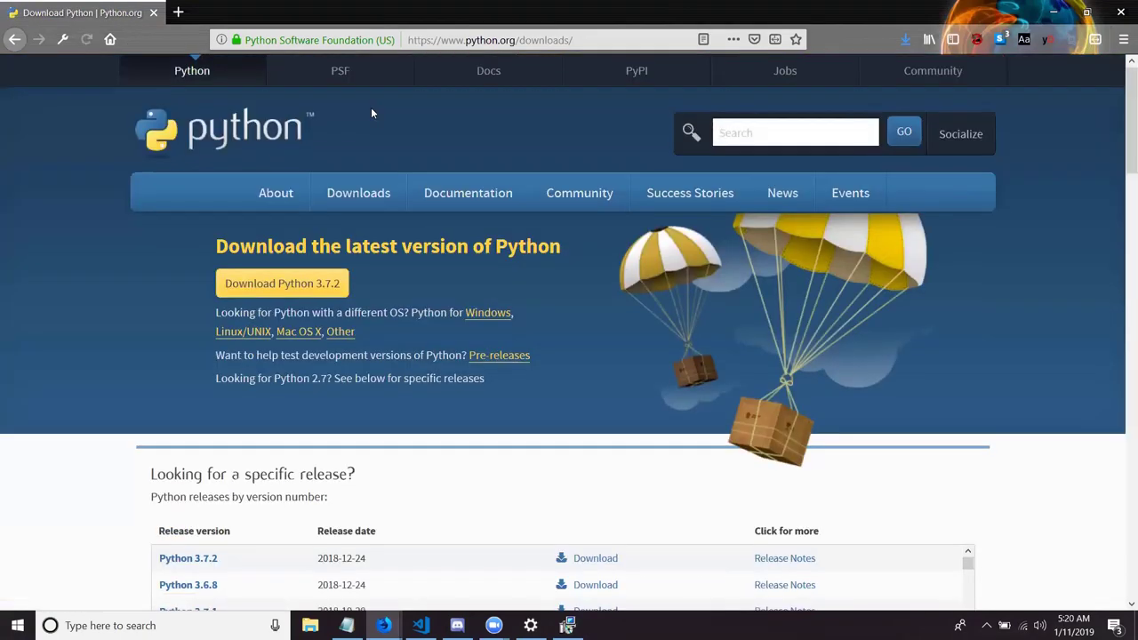
{"action": "scroll", "coordinate": [371, 112], "scroll_direction": "down", "scroll_amount": 3}
{"action": "scroll", "coordinate": [371, 113], "scroll_direction": "down", "scroll_amount": 1}
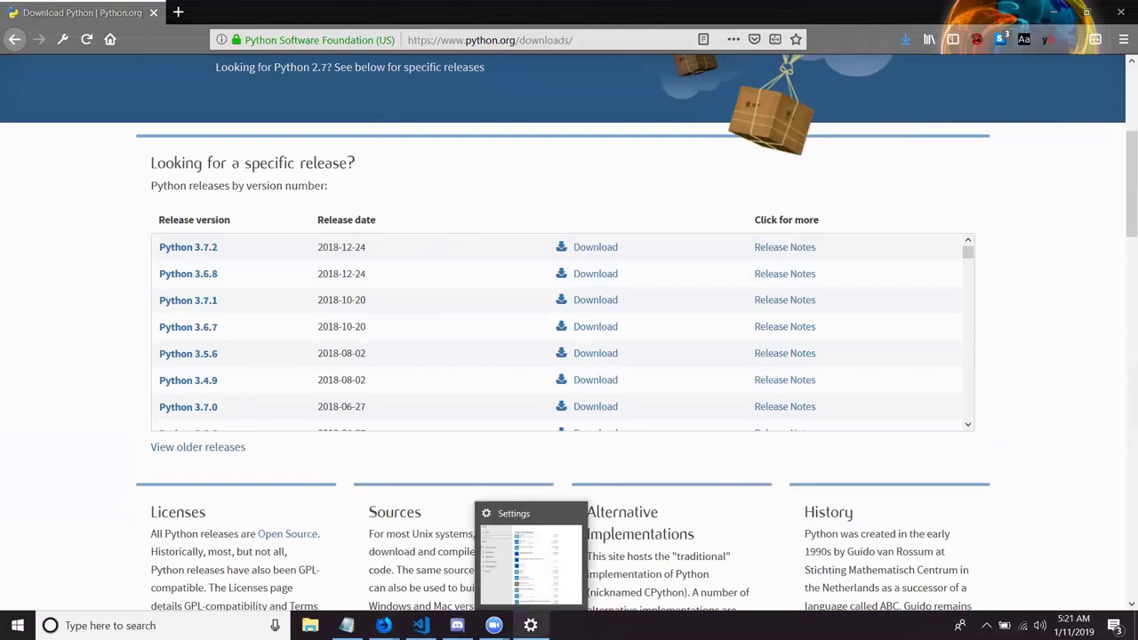
Return to the Apps & features settings and uninstall Python 3.7.1 (32-bit), confirming the removal
{"action": "left_click", "coordinate": [539, 615]}
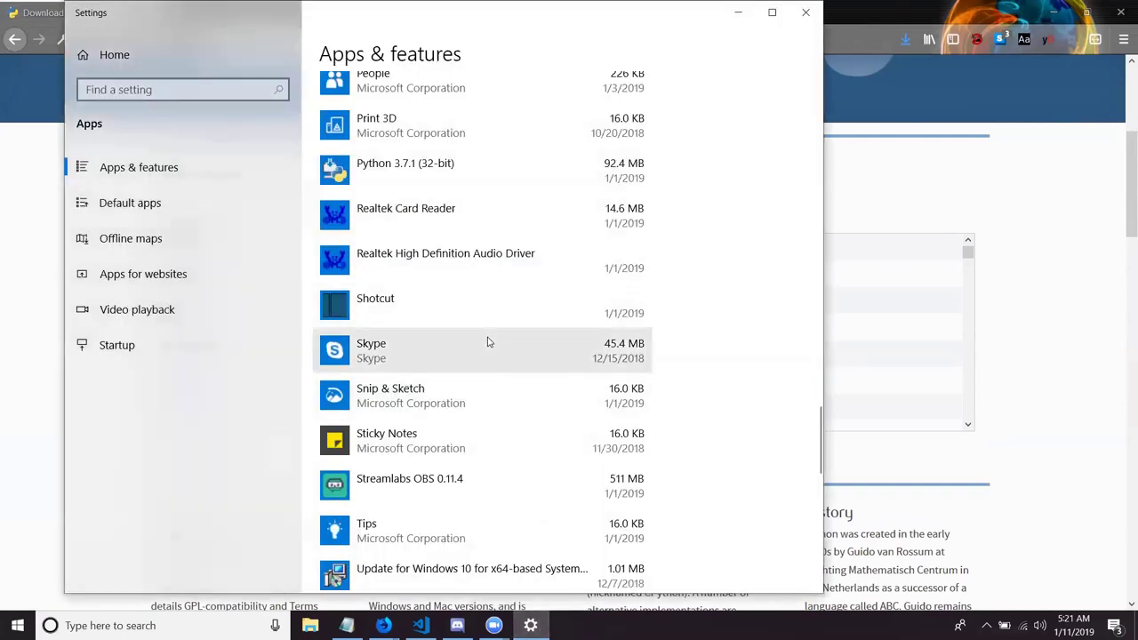
{"action": "left_click", "coordinate": [487, 178]}
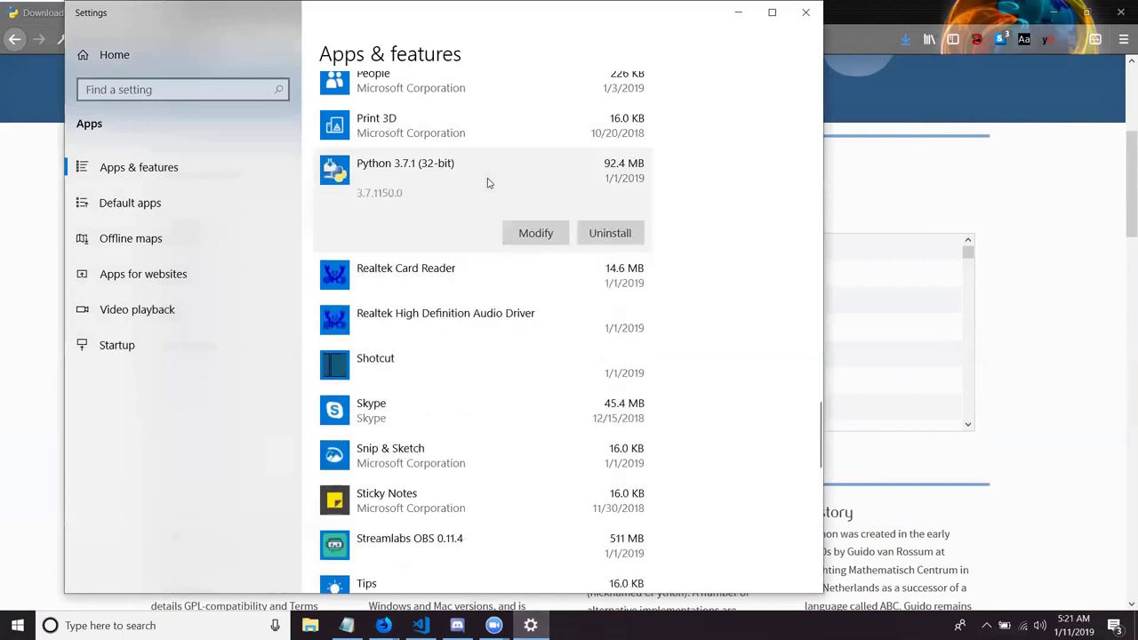
{"action": "left_click", "coordinate": [591, 231]}
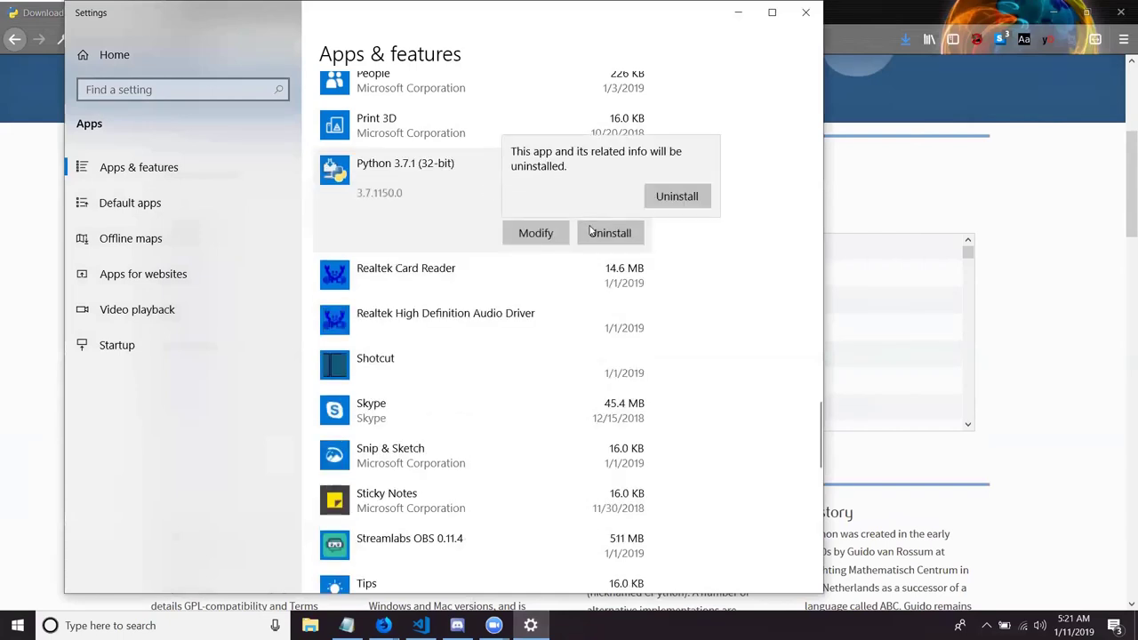
{"action": "left_click", "coordinate": [691, 196]}
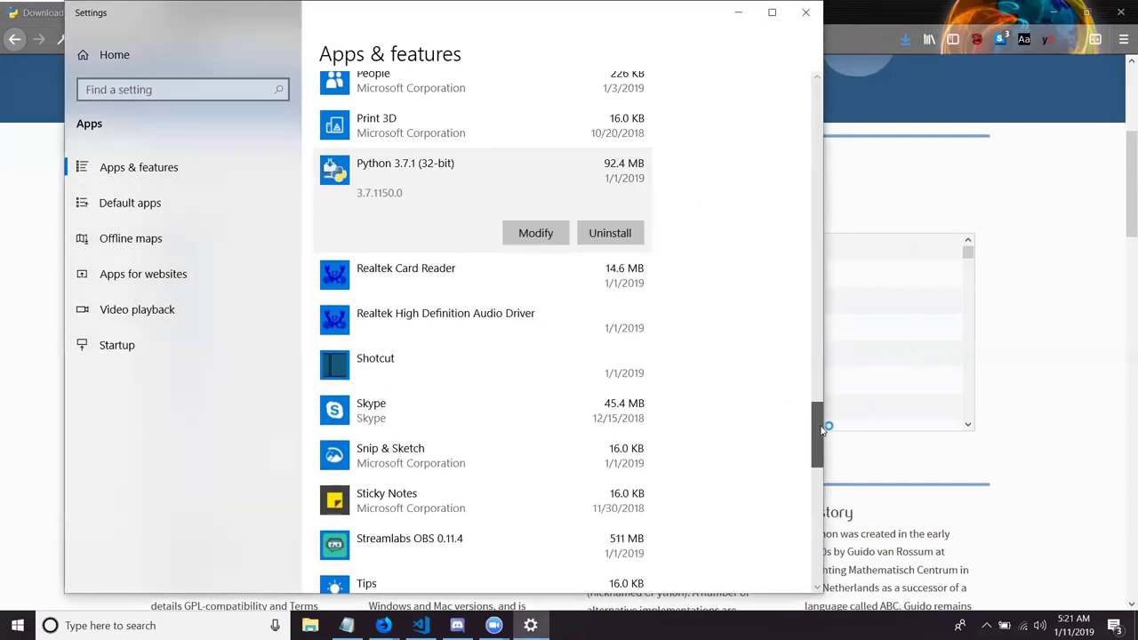
Go back to the start of the installed apps list, minimize the Python 3.7.1 uninstall window, and restore it to check its progress
{"action": "left_click_drag", "start_coordinate": [821, 426], "coordinate": [820, 293]}
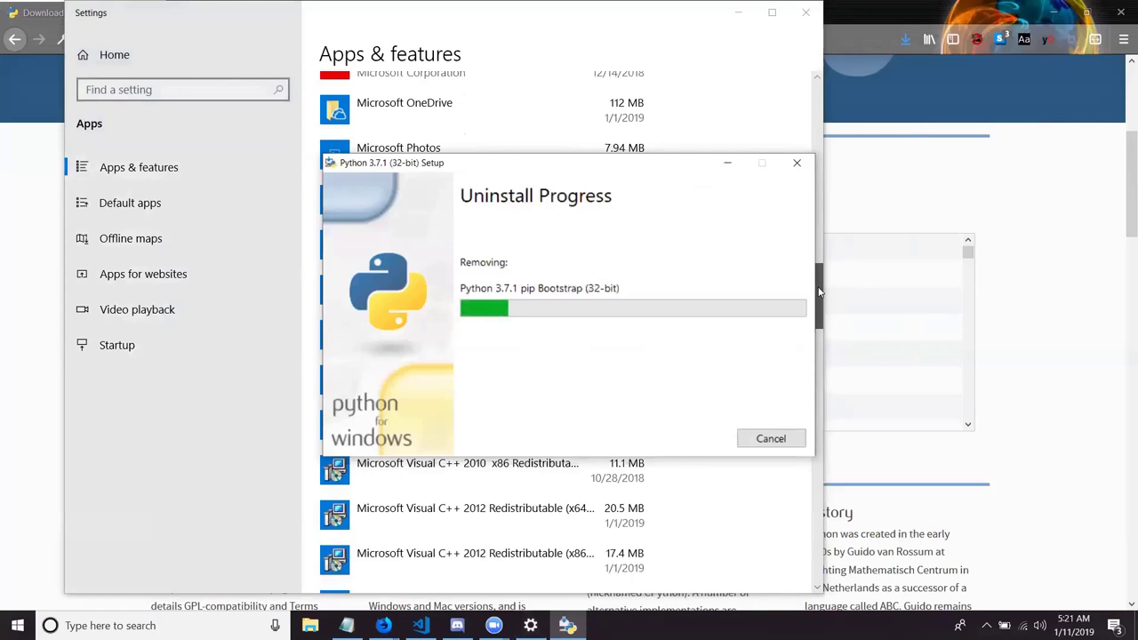
{"action": "left_click_drag", "start_coordinate": [820, 291], "coordinate": [815, 107]}
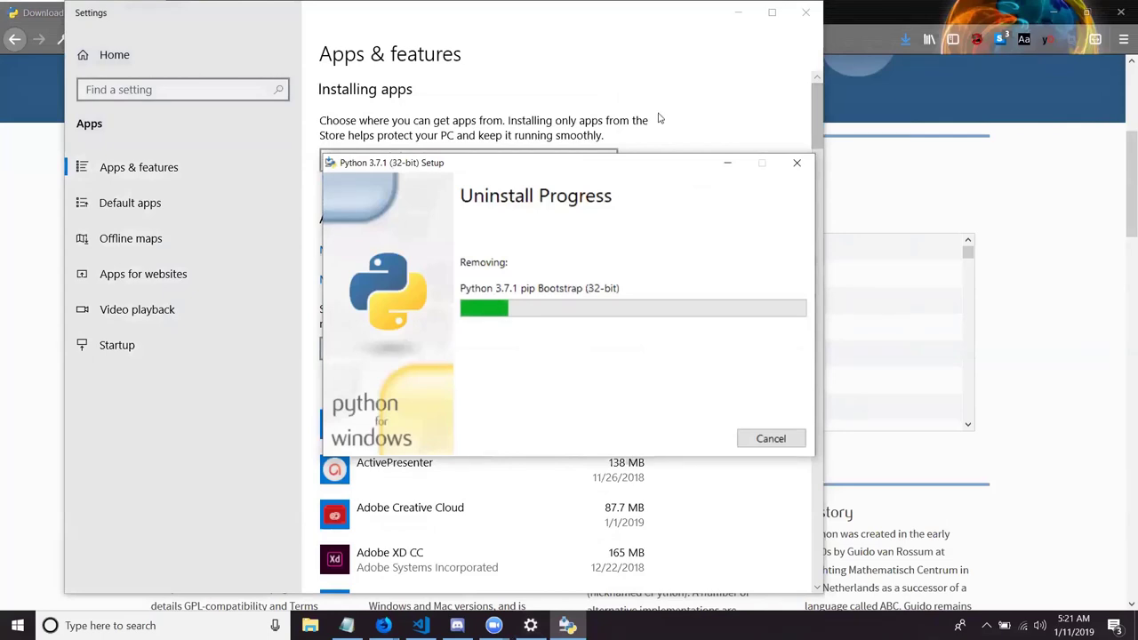
{"action": "left_click", "coordinate": [733, 165]}
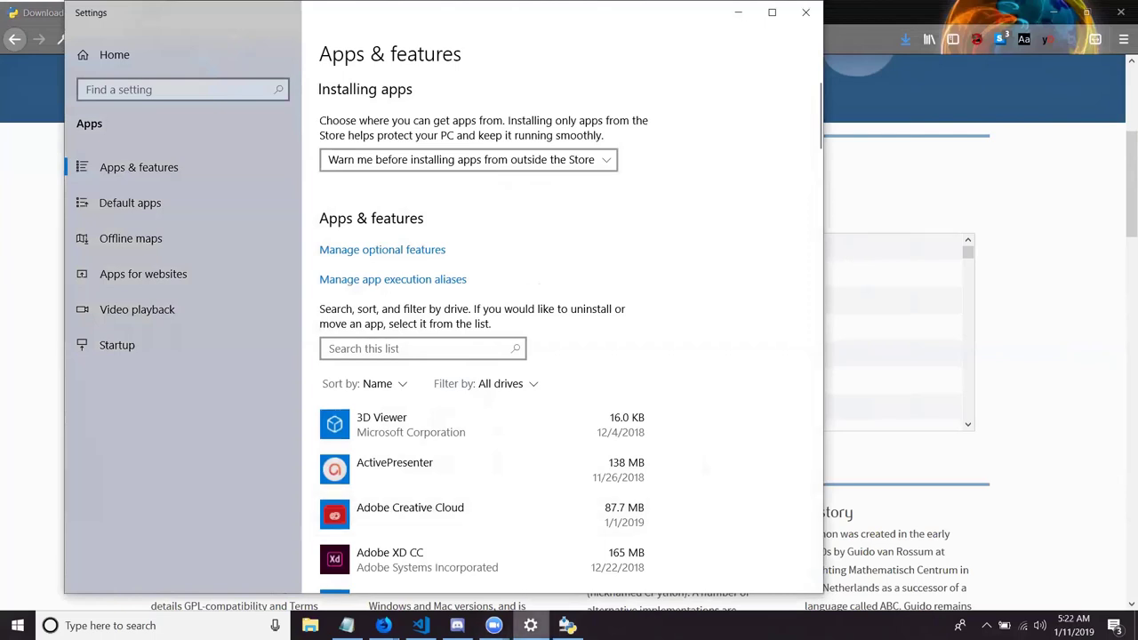
{"action": "left_click", "coordinate": [567, 625]}
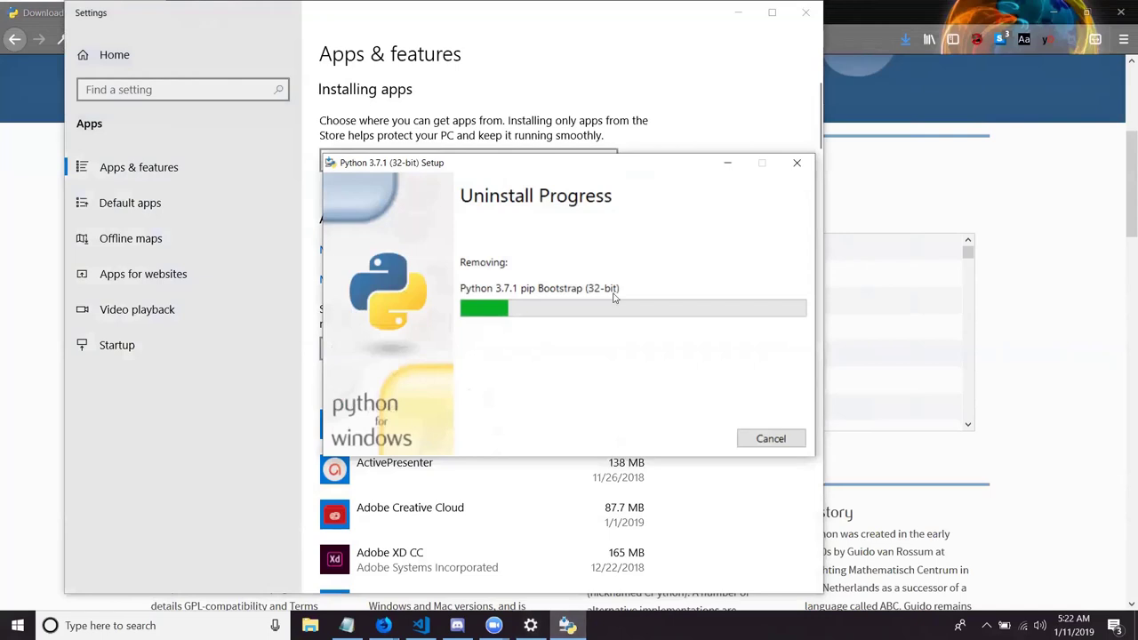
Minimize the Python 3.7.1 uninstall window and the Settings window, and check the browser's list of recent downloads
{"action": "left_click", "coordinate": [727, 163]}
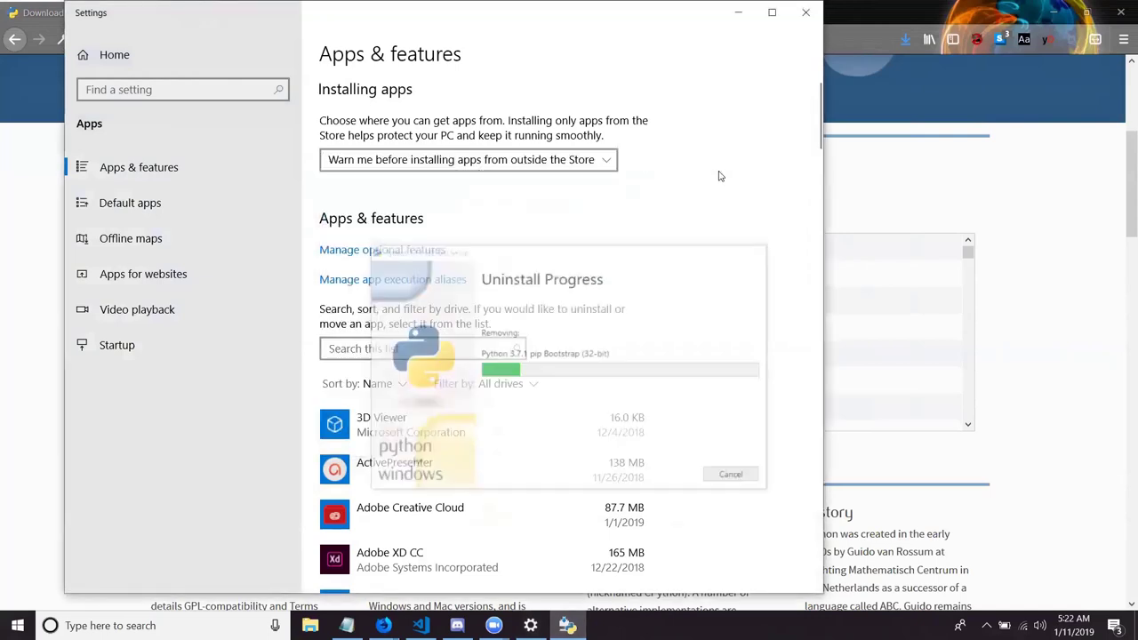
{"action": "left_click", "coordinate": [738, 12]}
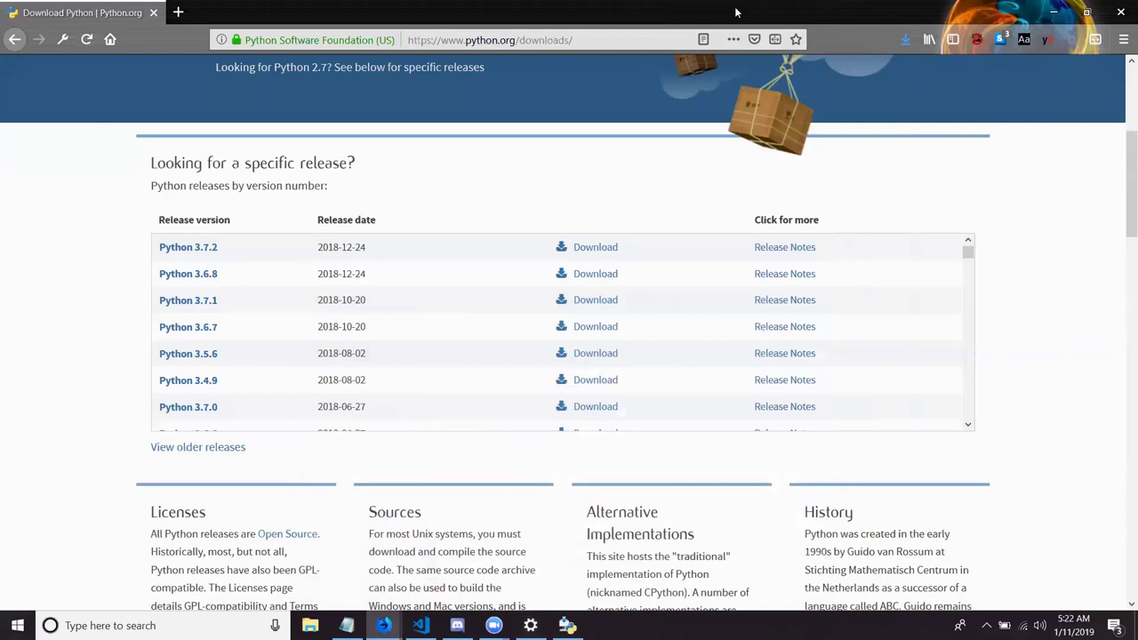
{"action": "left_click", "coordinate": [905, 39]}
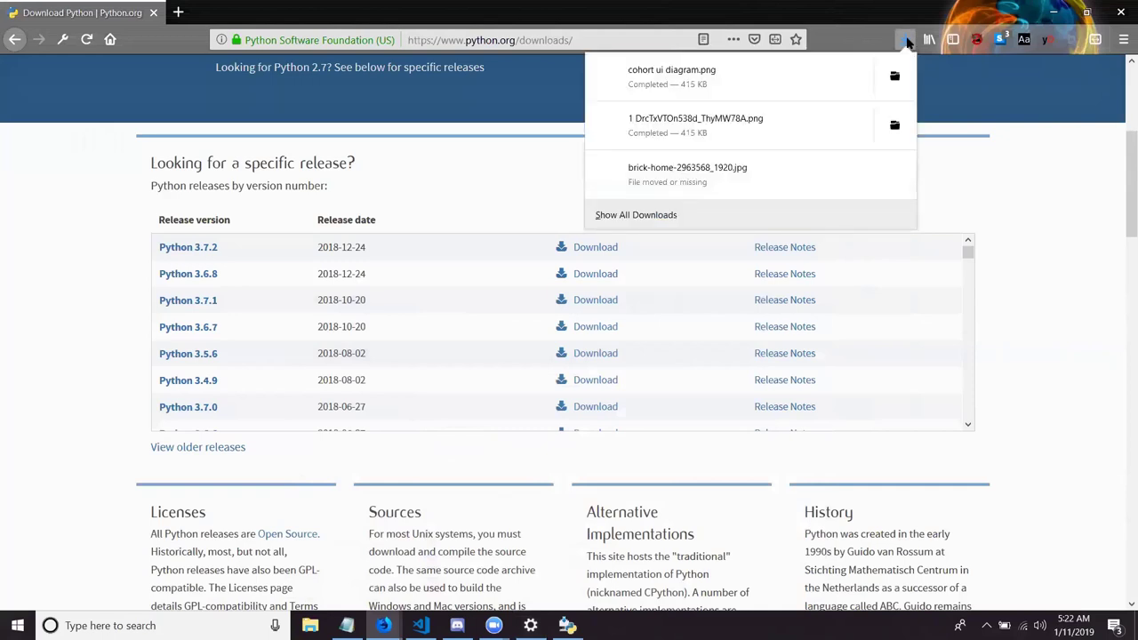
{"action": "left_click", "coordinate": [1036, 208]}
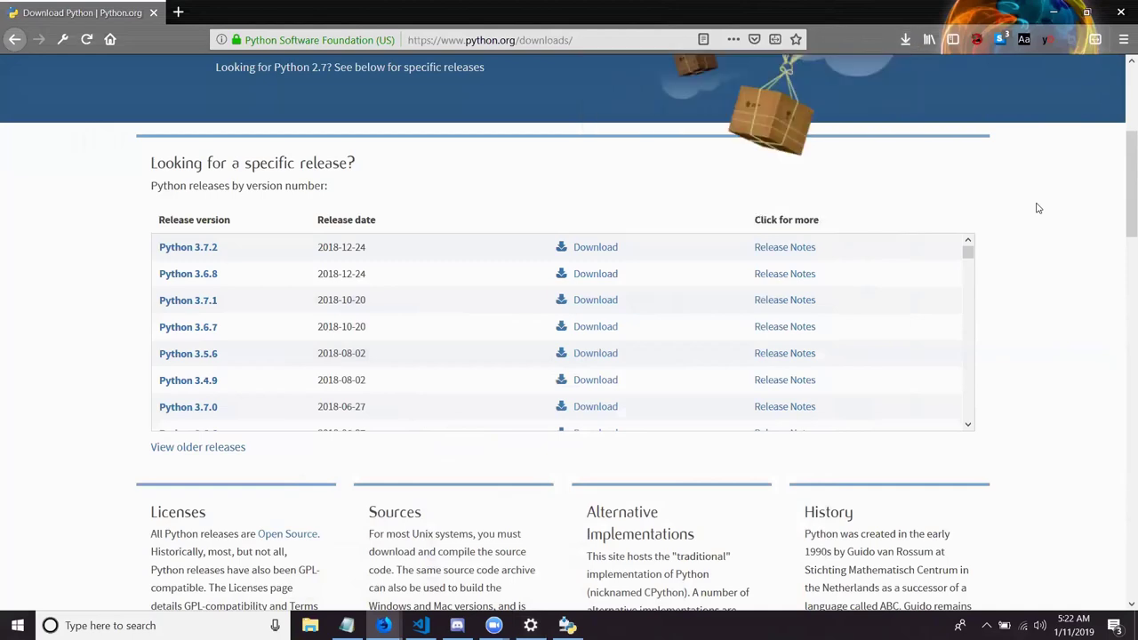
Look through the python.org downloads page and bring up its Windows download options for Python 3.7.2
{"action": "scroll", "coordinate": [1037, 208], "scroll_direction": "down", "scroll_amount": 6}
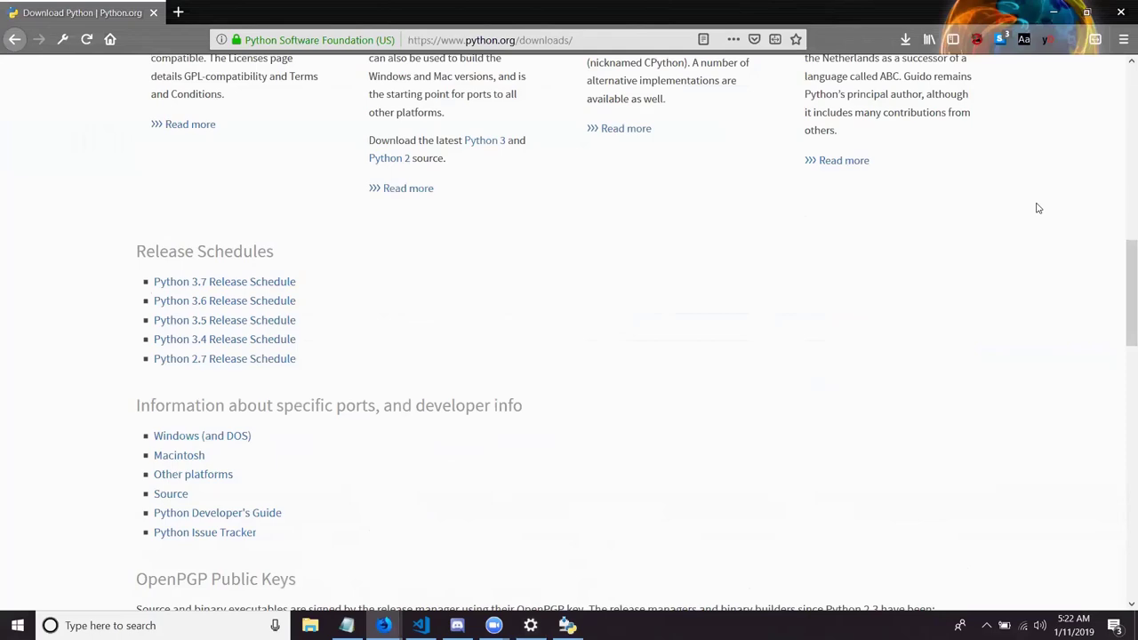
{"action": "scroll", "coordinate": [1037, 208], "scroll_direction": "up", "scroll_amount": 8}
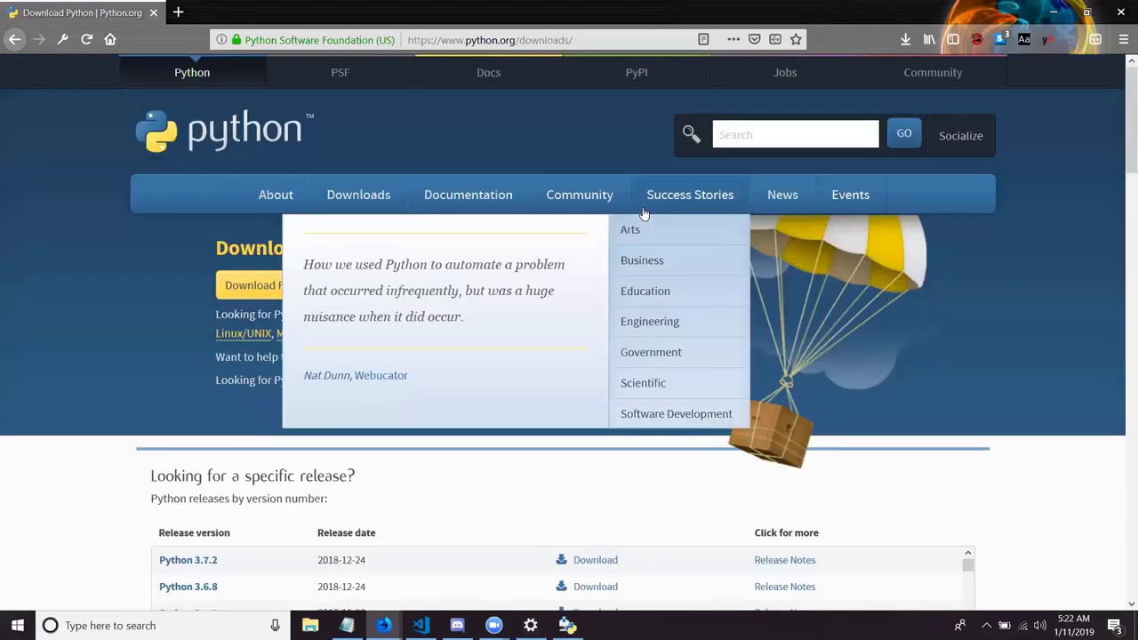
{"action": "mouse_move", "coordinate": [391, 194]}
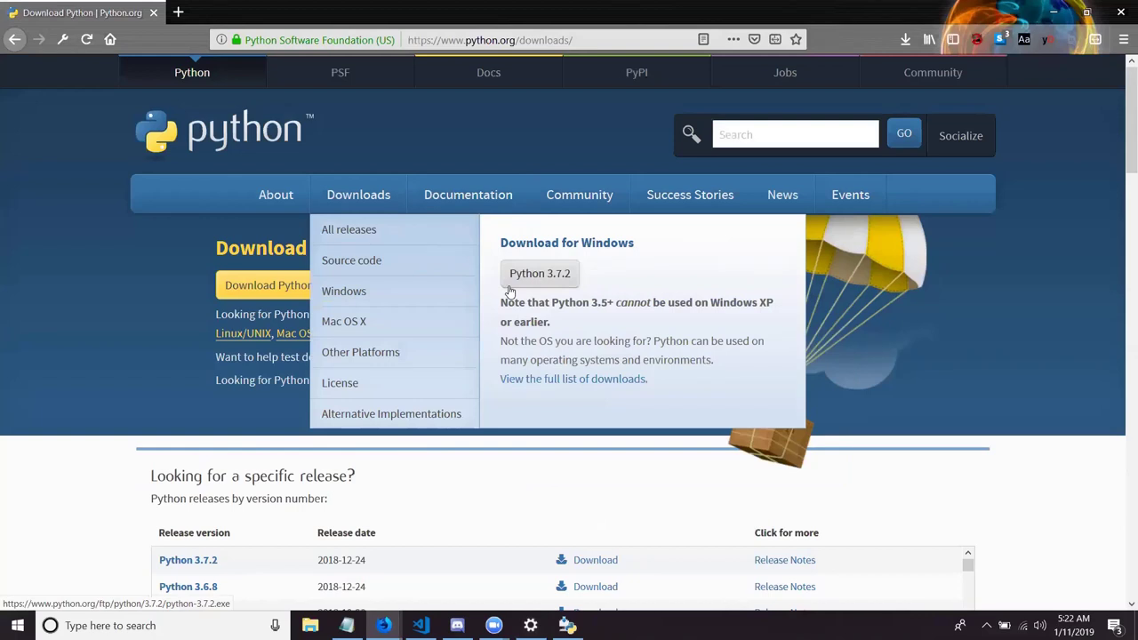
Go to the Python.org home page and close the finished Python 3.7.1 (32-bit) uninstaller
{"action": "left_click", "coordinate": [246, 122]}
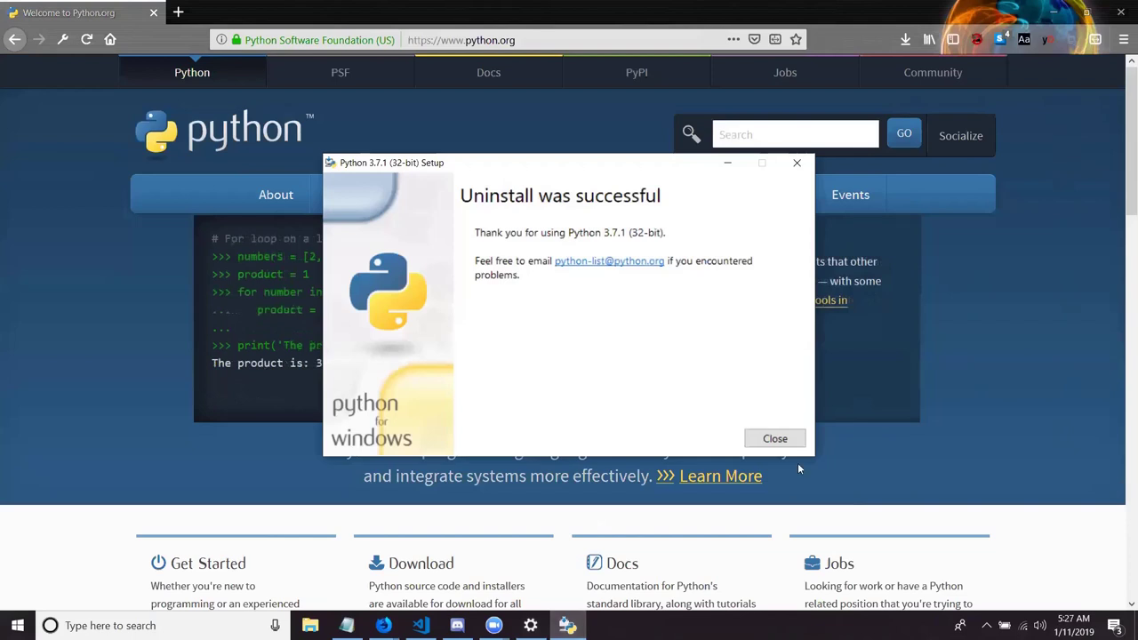
{"action": "left_click", "coordinate": [772, 438]}
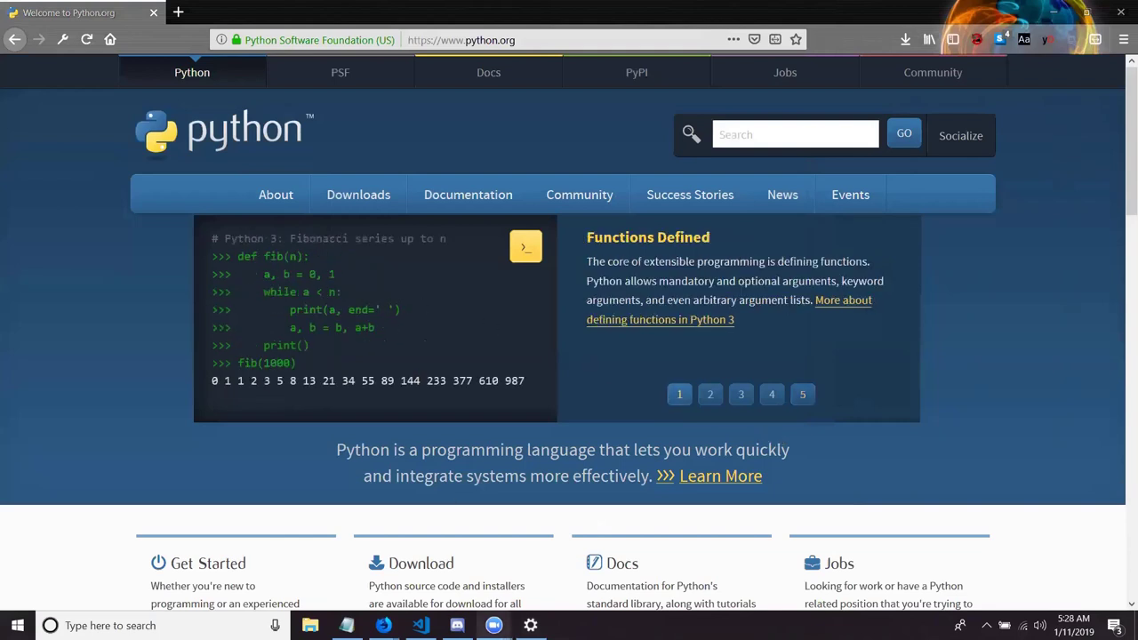
Switch to Discord and send the music bot command "?play gravy beats shinigammi" in the voice-channel-text channel
{"action": "mouse_move", "coordinate": [493, 625]}
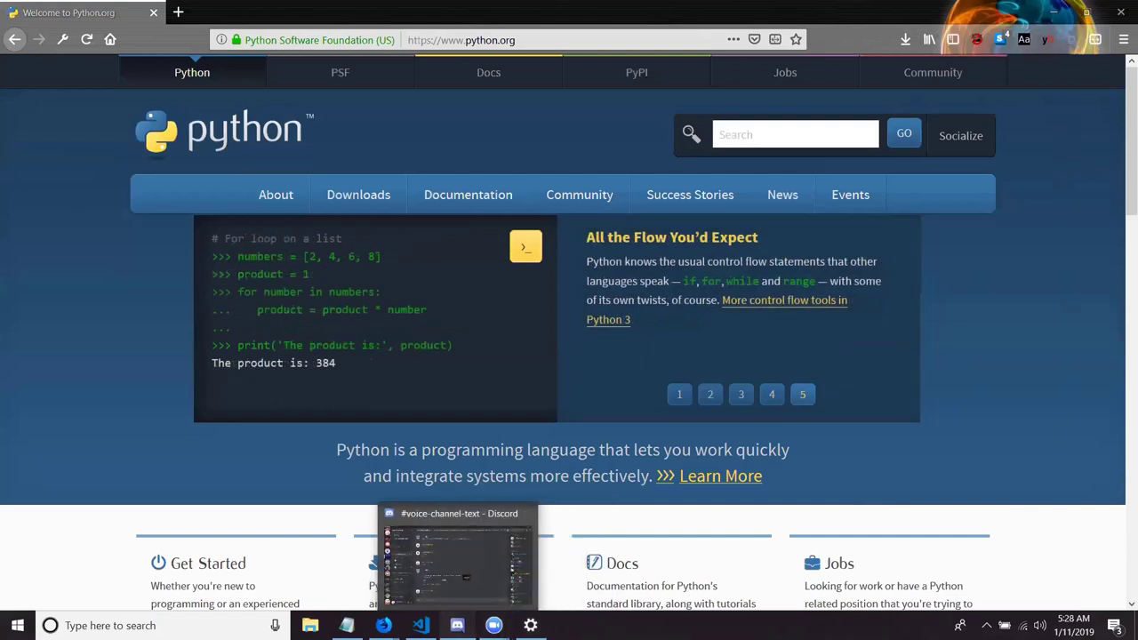
{"action": "left_click", "coordinate": [417, 588]}
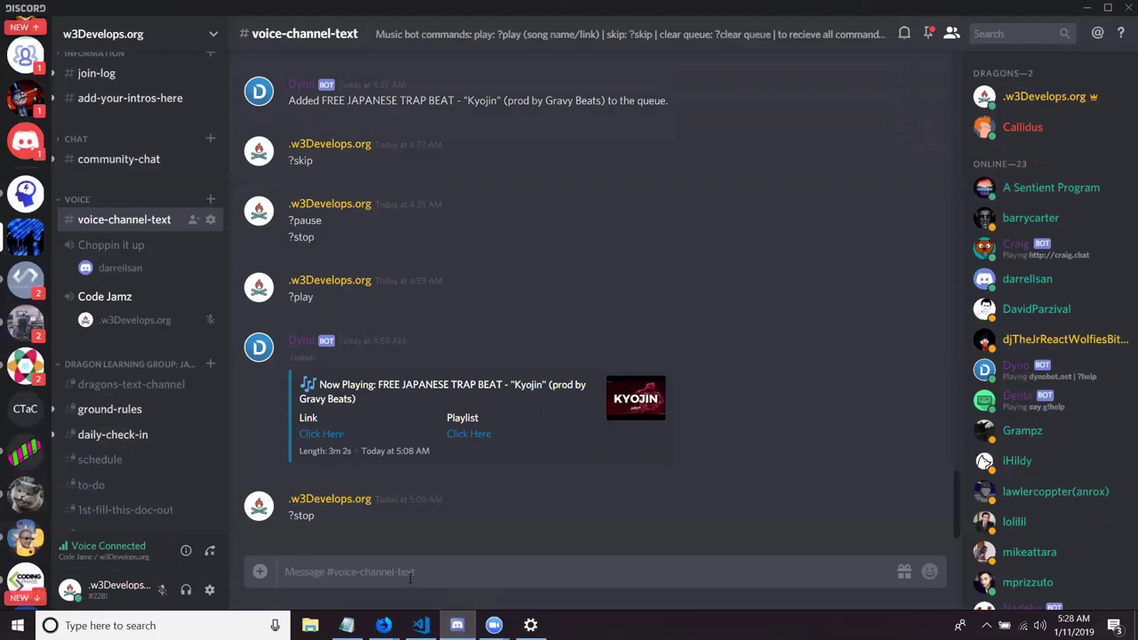
{"action": "type", "text": "?"}
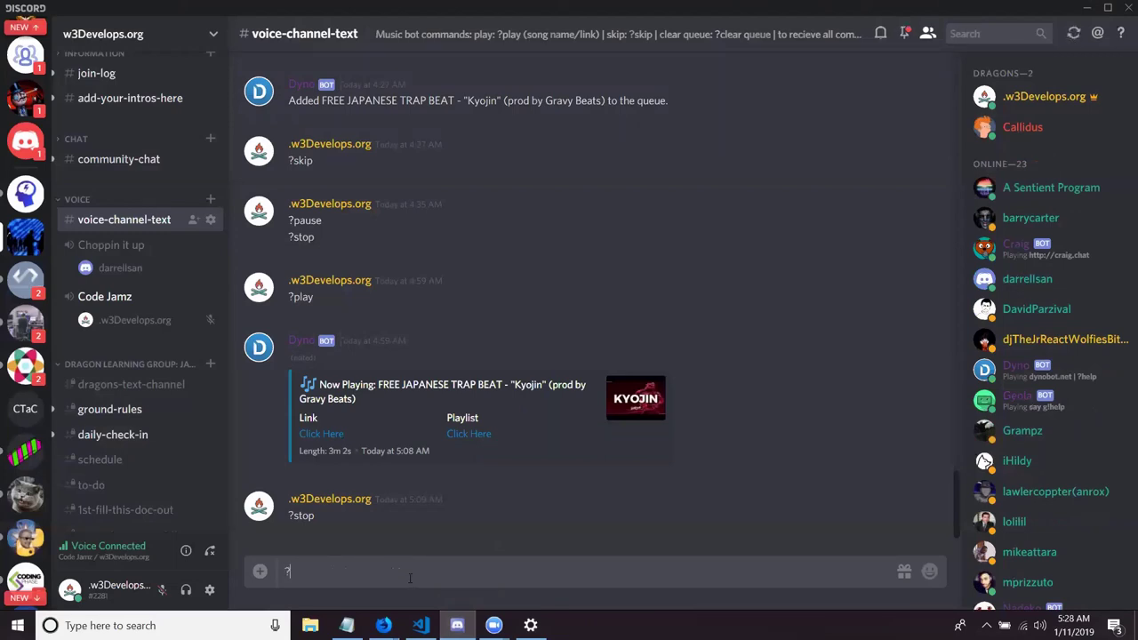
{"action": "type", "text": "play gravy beats"}
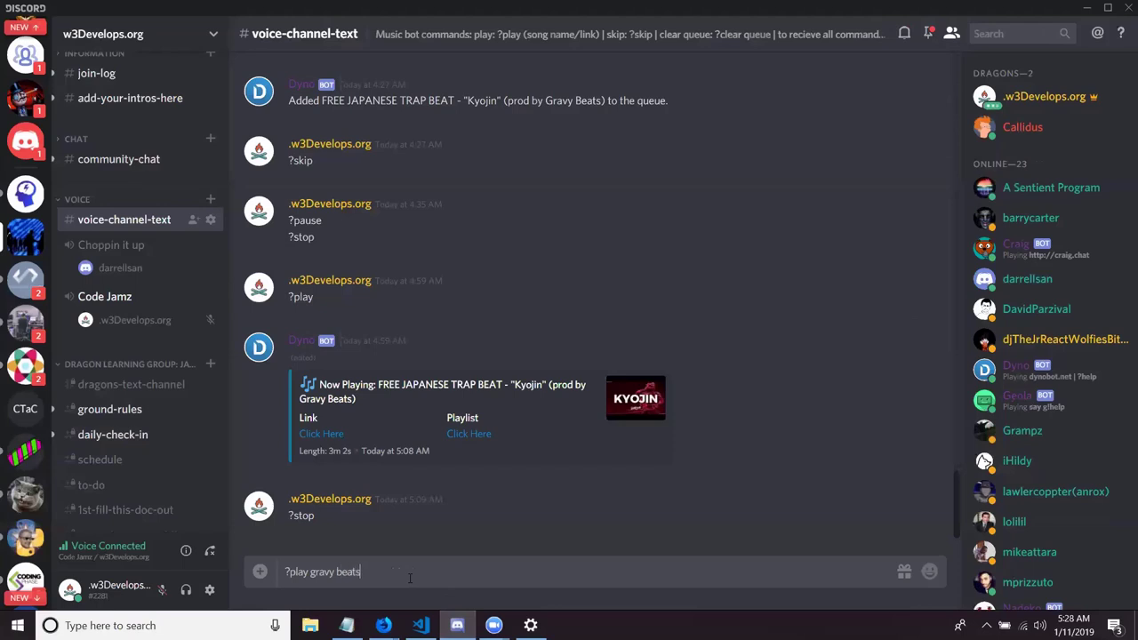
{"action": "type", "text": " shinigammi"}
{"action": "key", "text": "Return"}
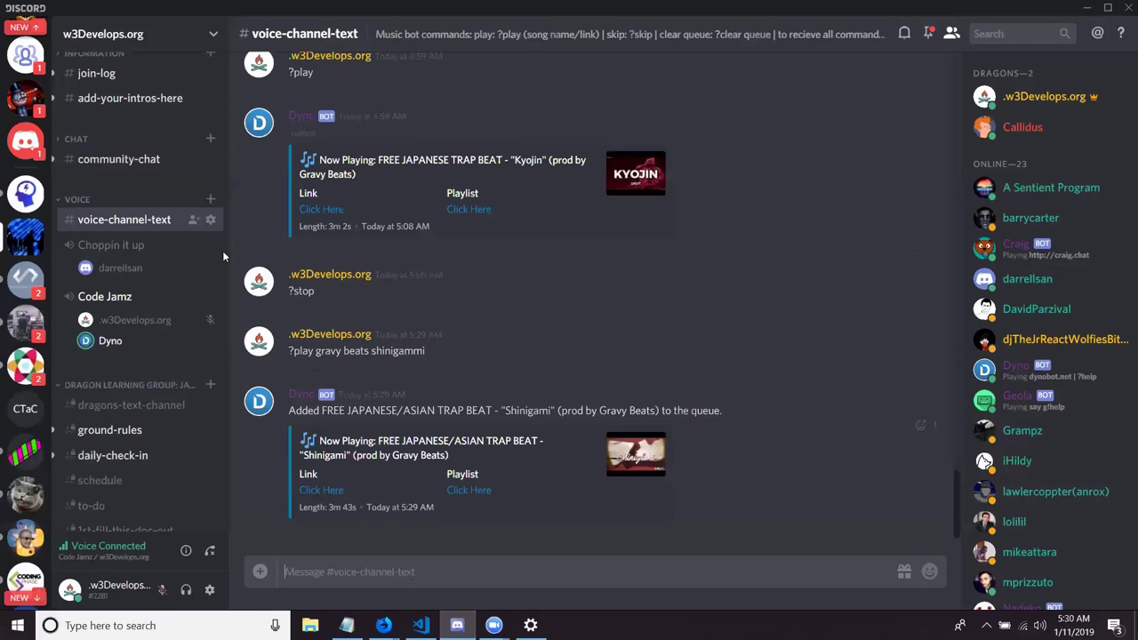
Expand the Chat category in the w3Develops.org channel list
{"action": "left_click", "coordinate": [75, 148]}
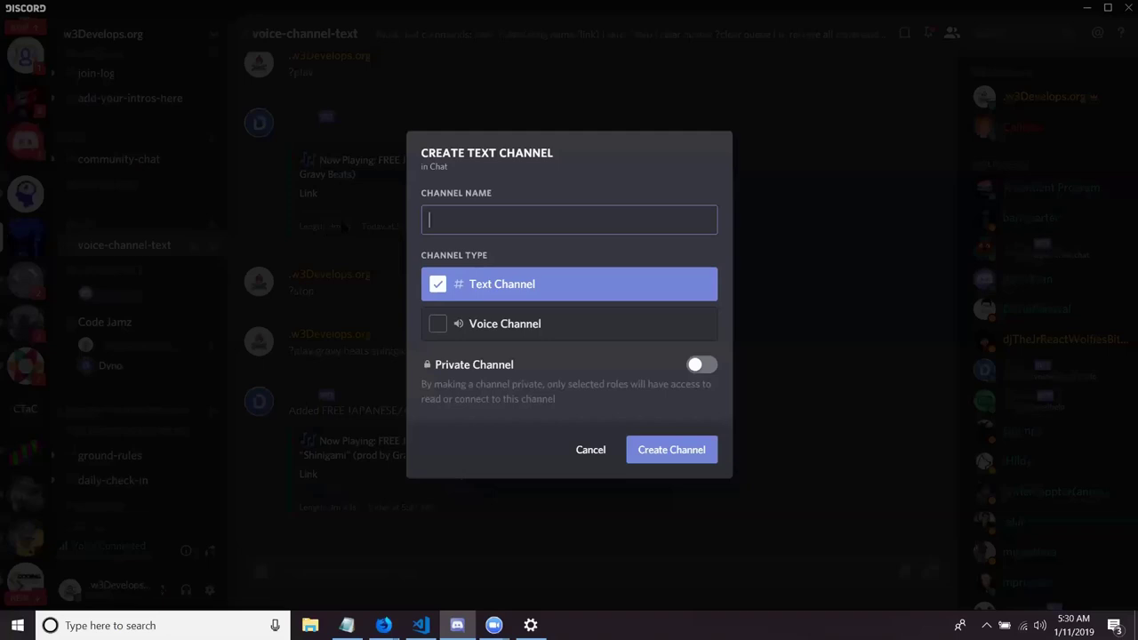
{"action": "type", "text": "resour"}
{"action": "key", "text": "BackSpace"}
{"action": "key", "text": "BackSpace"}
{"action": "key", "text": "BackSpace"}
{"action": "key", "text": "BackSpace"}
{"action": "key", "text": "BackSpace"}
{"action": "key", "text": "BackSpace"}
{"action": "left_click", "coordinate": [594, 451]}
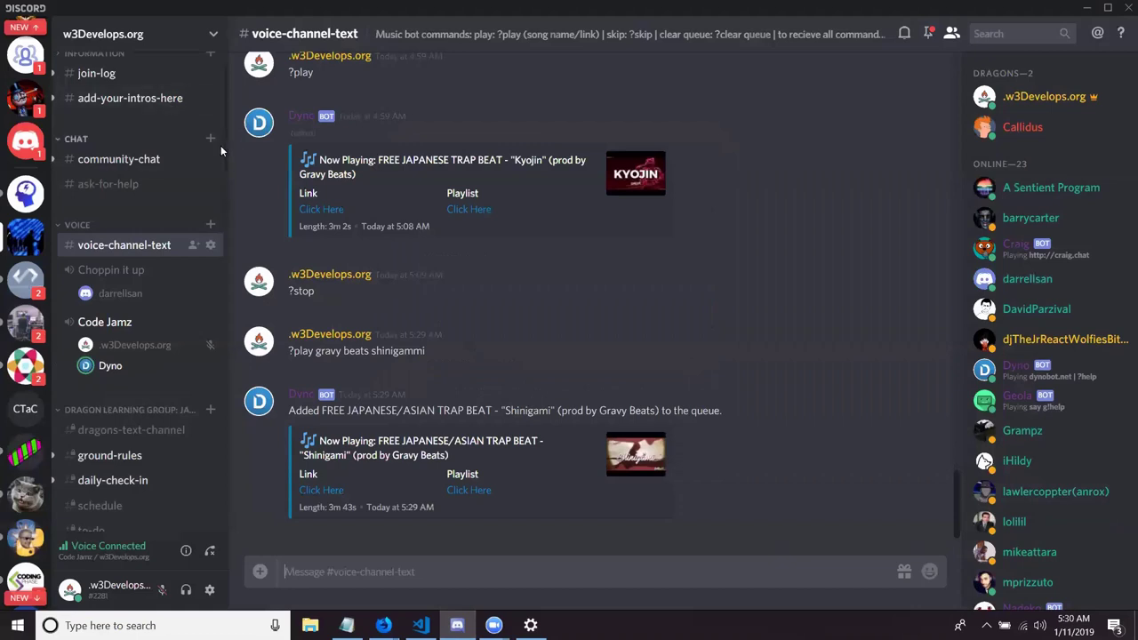
Expand the Information category and move its feedback channel into the Chat category, below ask-for-help
{"action": "scroll", "coordinate": [225, 133], "scroll_direction": "up", "scroll_amount": 1}
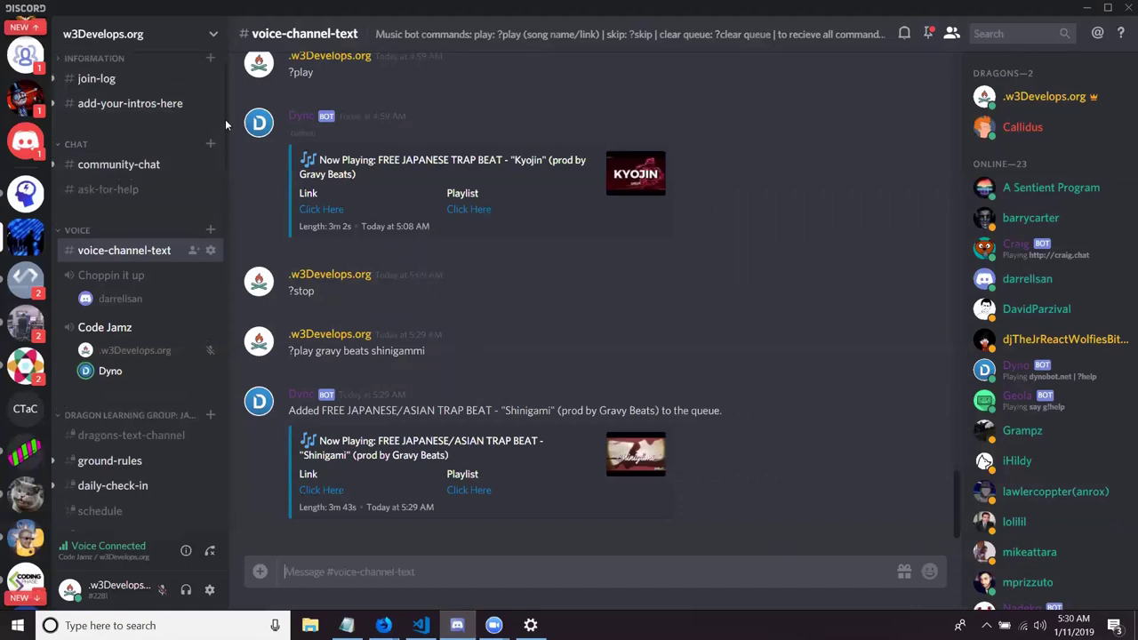
{"action": "scroll", "coordinate": [107, 59], "scroll_direction": "up", "scroll_amount": 1}
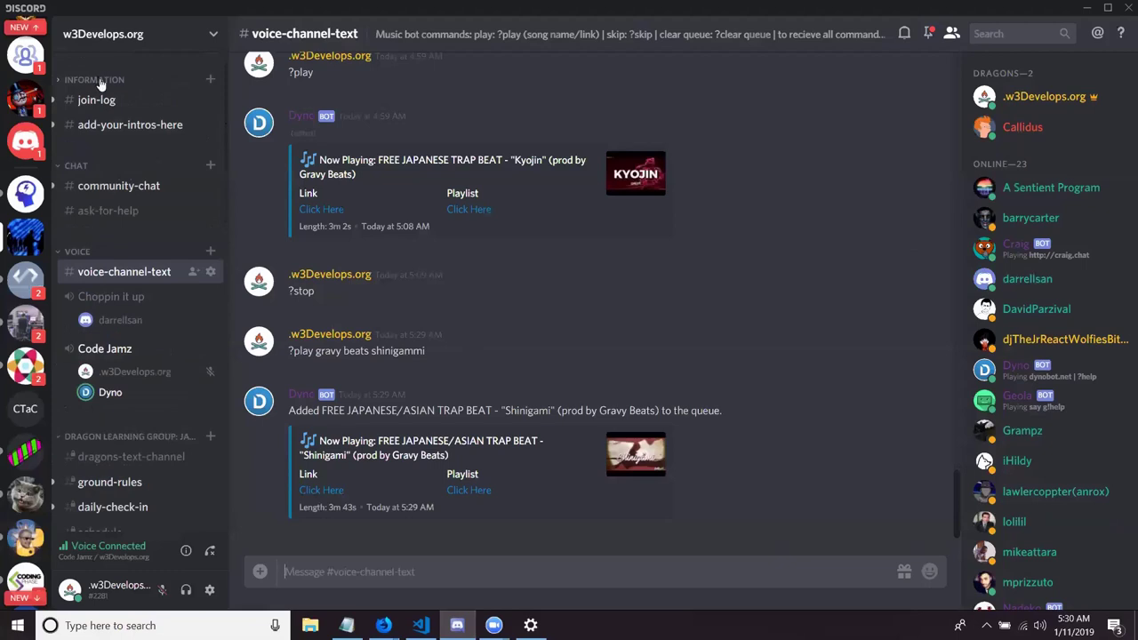
{"action": "left_click", "coordinate": [100, 80]}
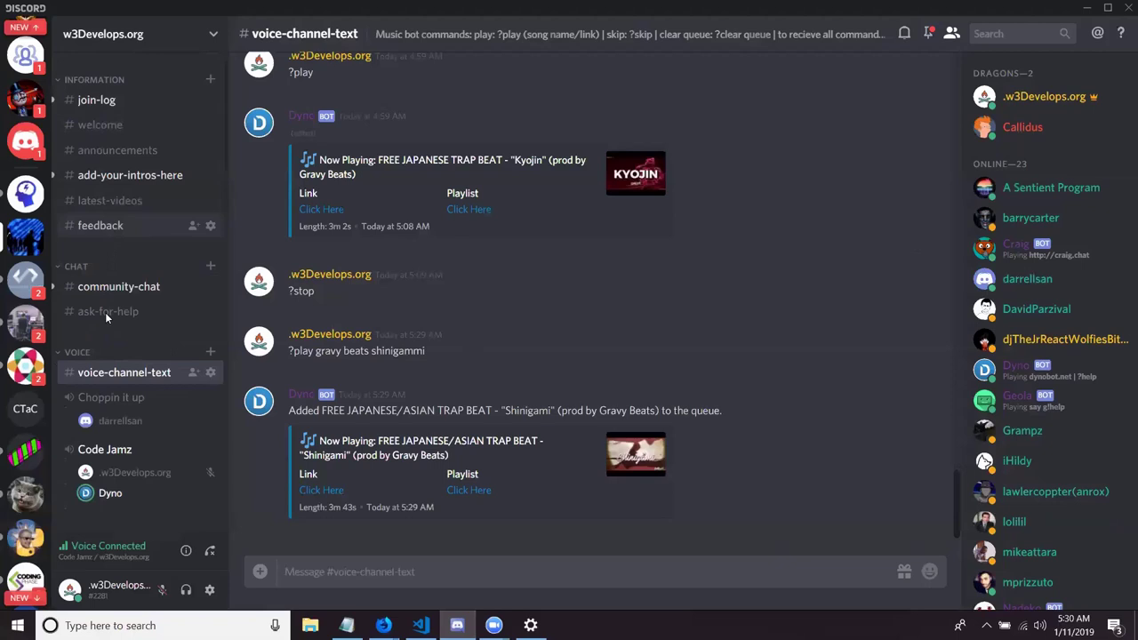
{"action": "left_click_drag", "start_coordinate": [105, 312], "coordinate": [101, 329]}
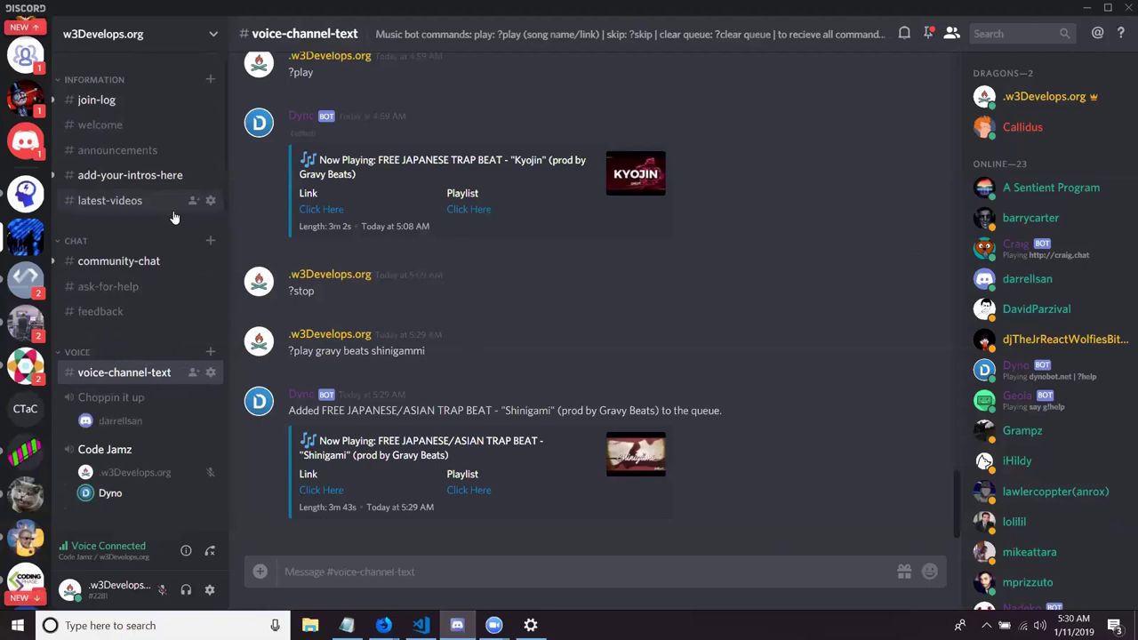
Look at the channel list of the Disciplined Coding server and return to the w3Develops.org server
{"action": "left_click", "coordinate": [26, 276]}
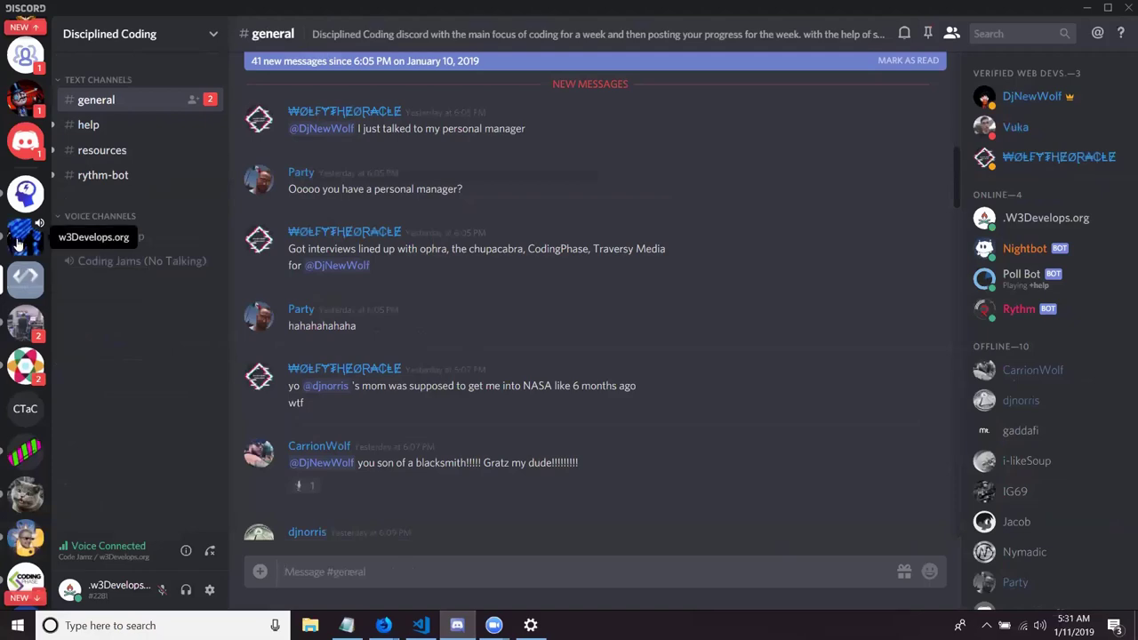
{"action": "left_click", "coordinate": [18, 243]}
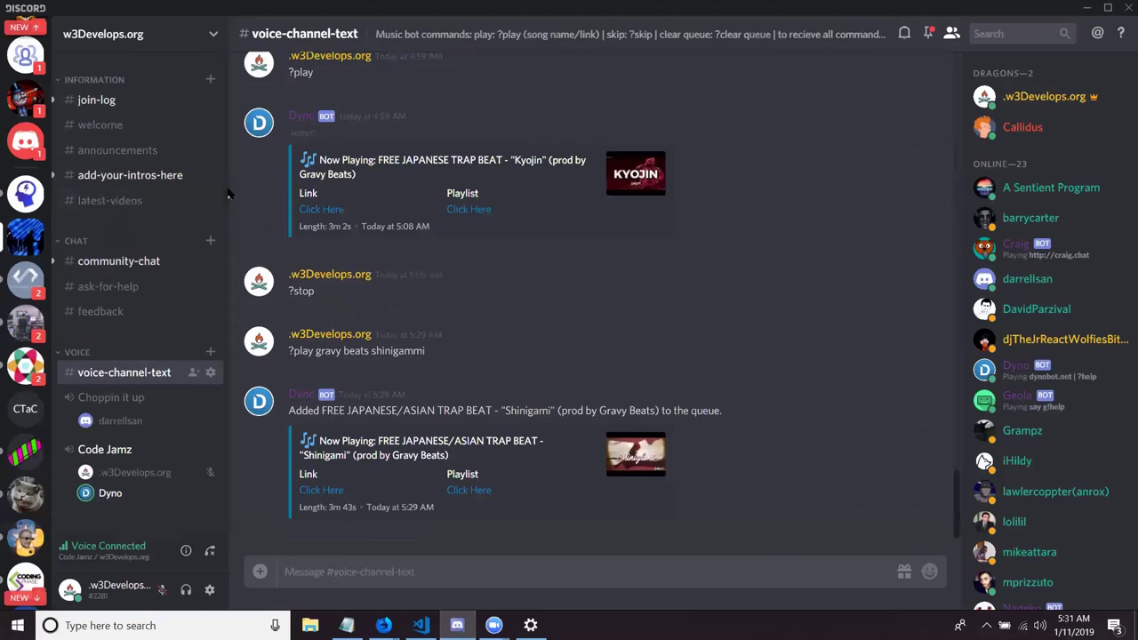
Collapse the Mobile Apps category in the w3Develops.org channel list
{"action": "scroll", "coordinate": [228, 213], "scroll_direction": "down", "scroll_amount": 3}
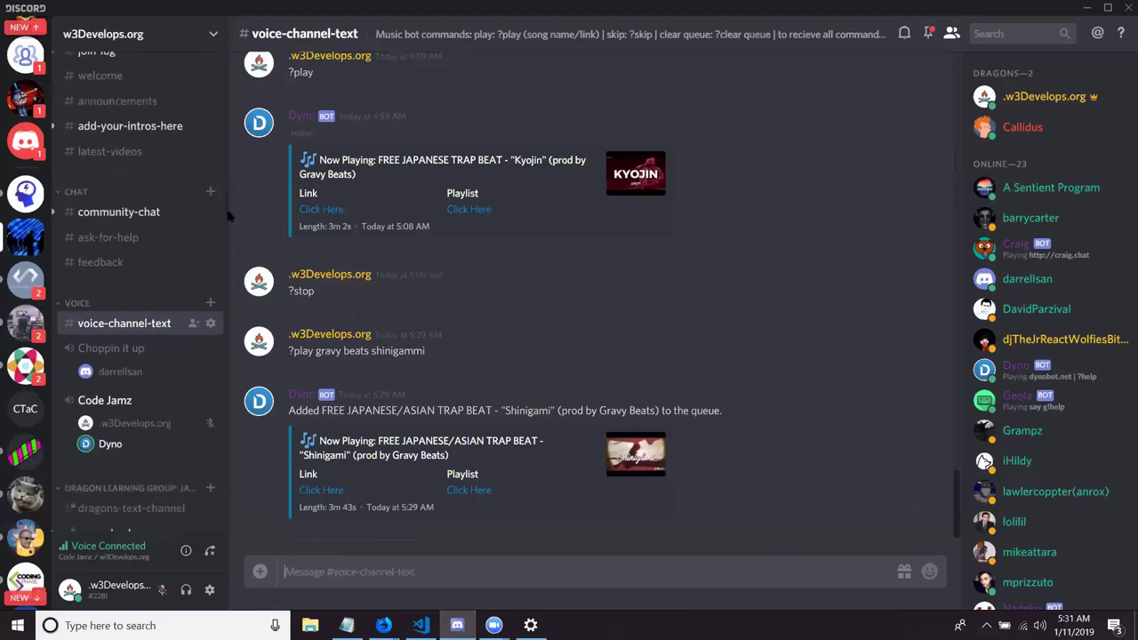
{"action": "scroll", "coordinate": [228, 236], "scroll_direction": "down", "scroll_amount": 1}
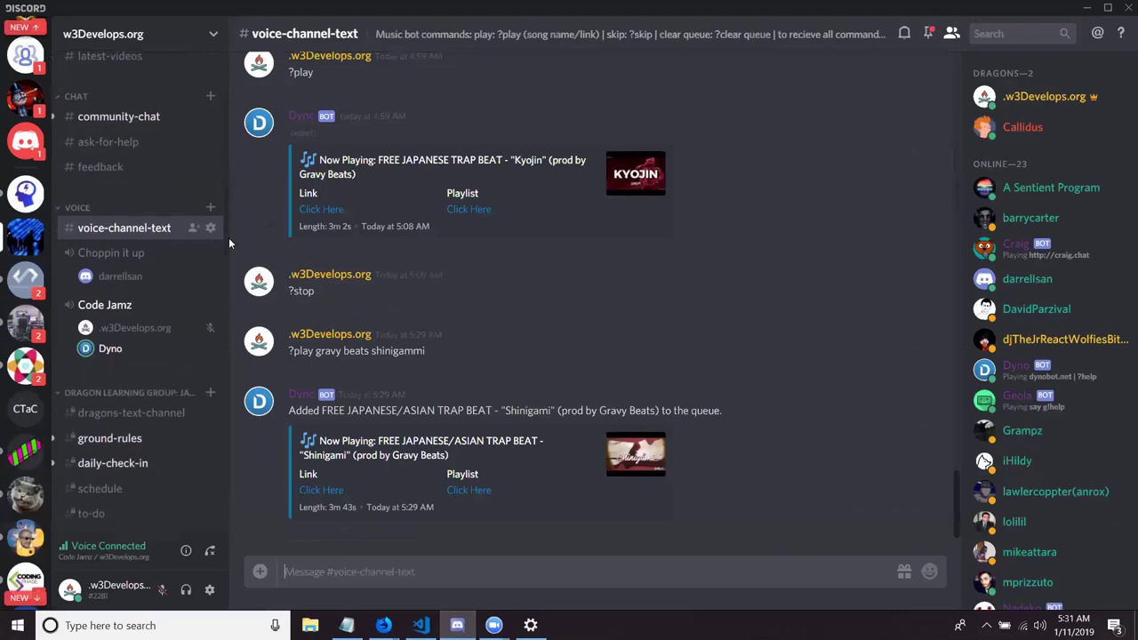
{"action": "scroll", "coordinate": [229, 242], "scroll_direction": "down", "scroll_amount": 1}
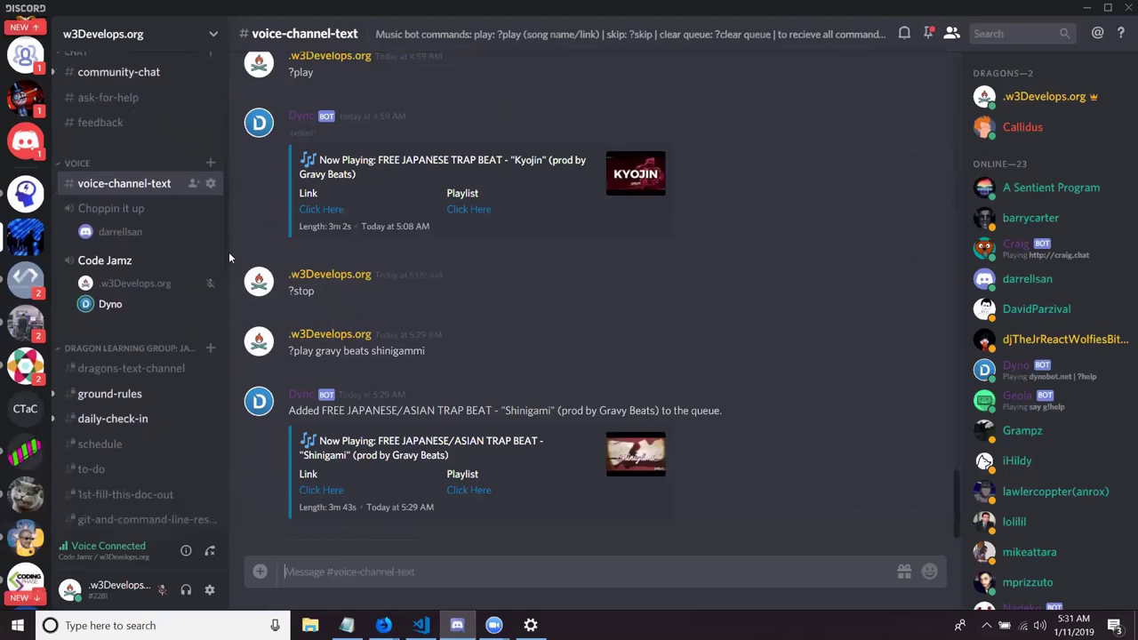
{"action": "scroll", "coordinate": [228, 251], "scroll_direction": "up", "scroll_amount": 2}
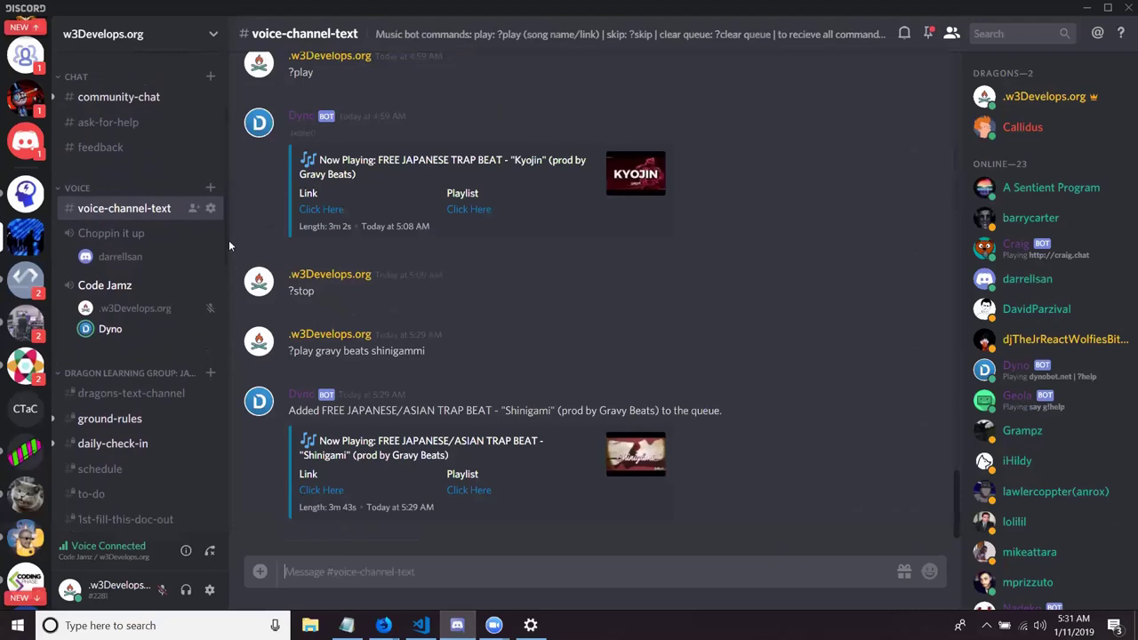
{"action": "scroll", "coordinate": [228, 252], "scroll_direction": "down", "scroll_amount": 2}
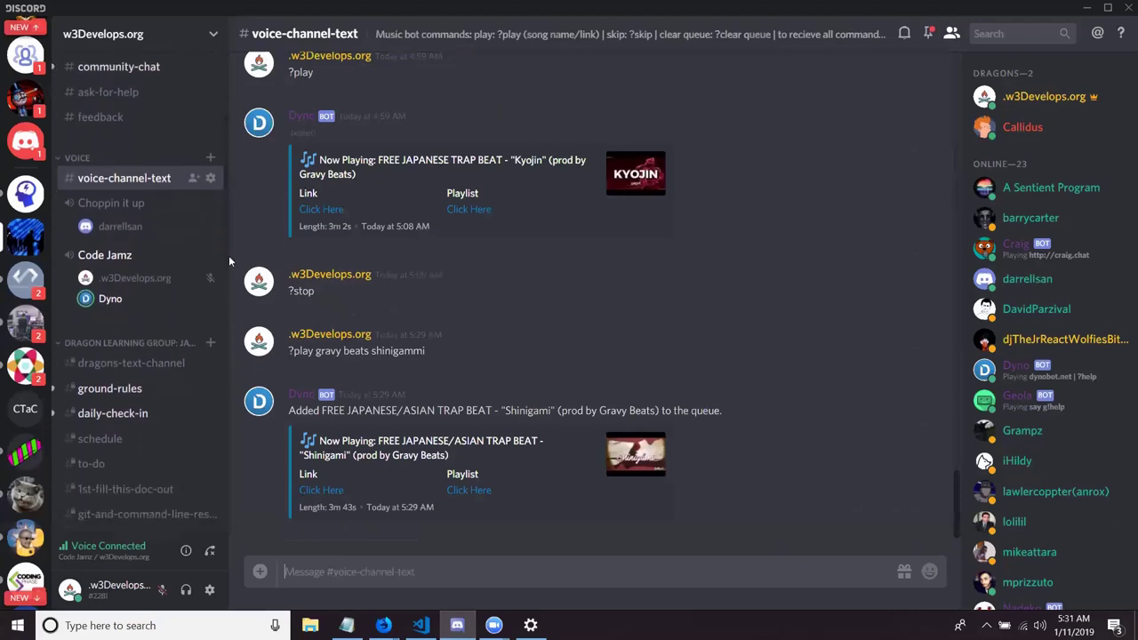
{"action": "scroll", "coordinate": [228, 258], "scroll_direction": "down", "scroll_amount": 1}
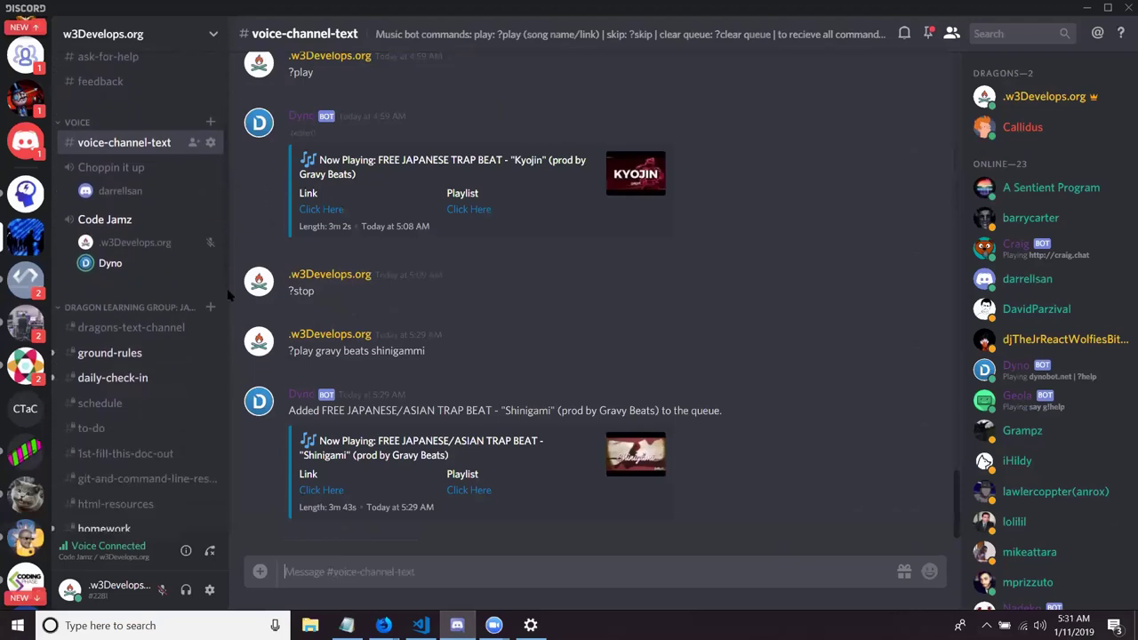
{"action": "scroll", "coordinate": [229, 313], "scroll_direction": "down", "scroll_amount": 7}
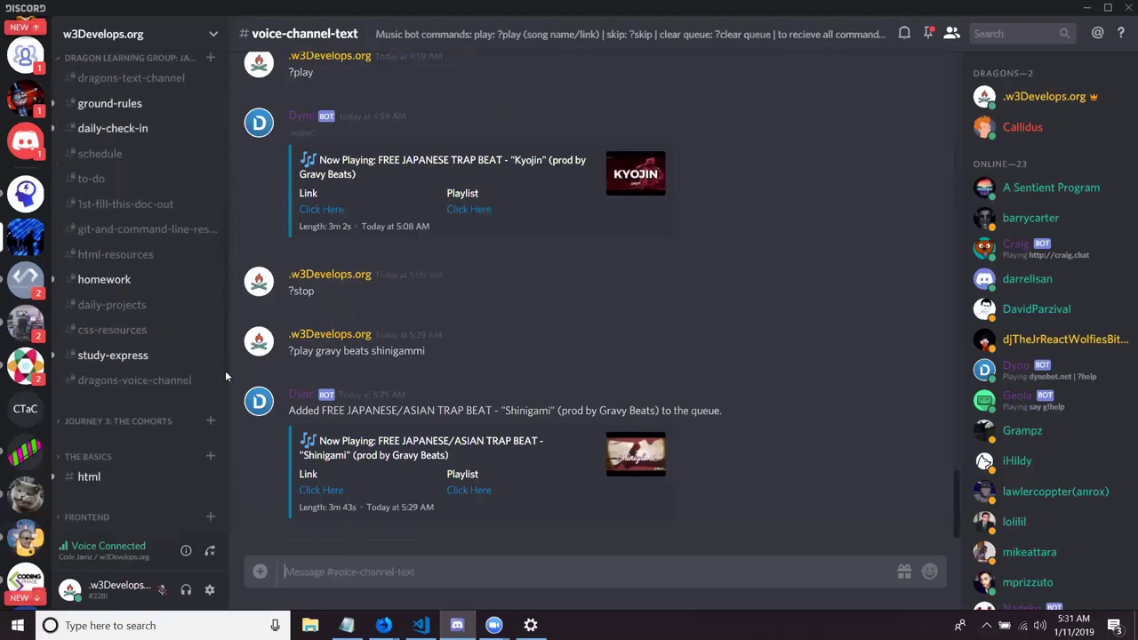
{"action": "scroll", "coordinate": [225, 373], "scroll_direction": "down", "scroll_amount": 5}
{"action": "scroll", "coordinate": [225, 387], "scroll_direction": "down", "scroll_amount": 3}
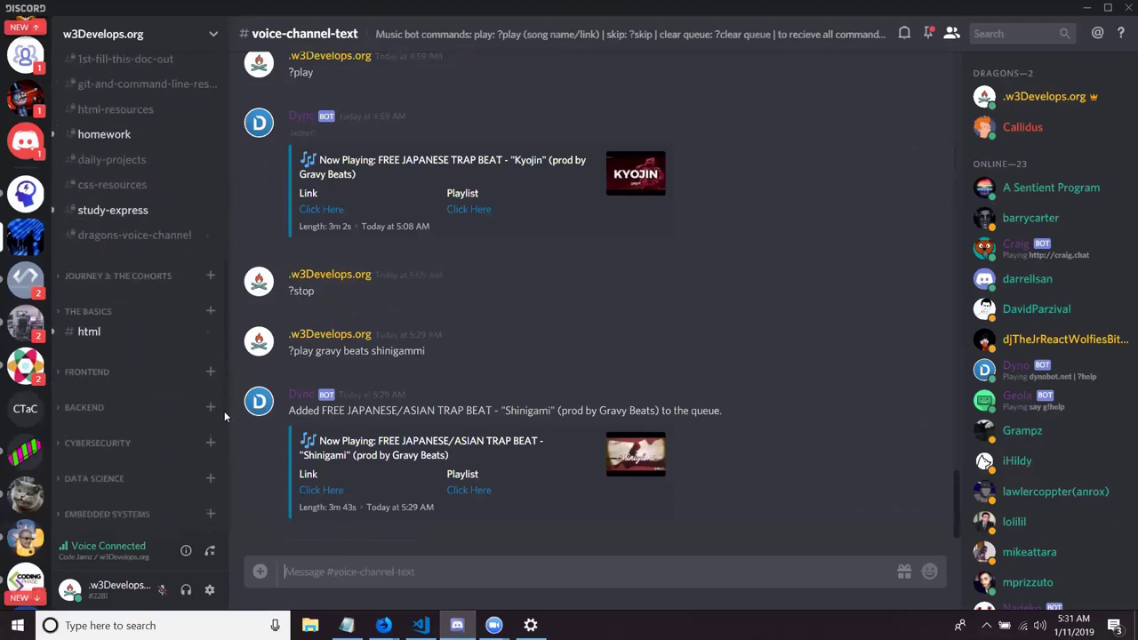
{"action": "scroll", "coordinate": [224, 411], "scroll_direction": "down", "scroll_amount": 2}
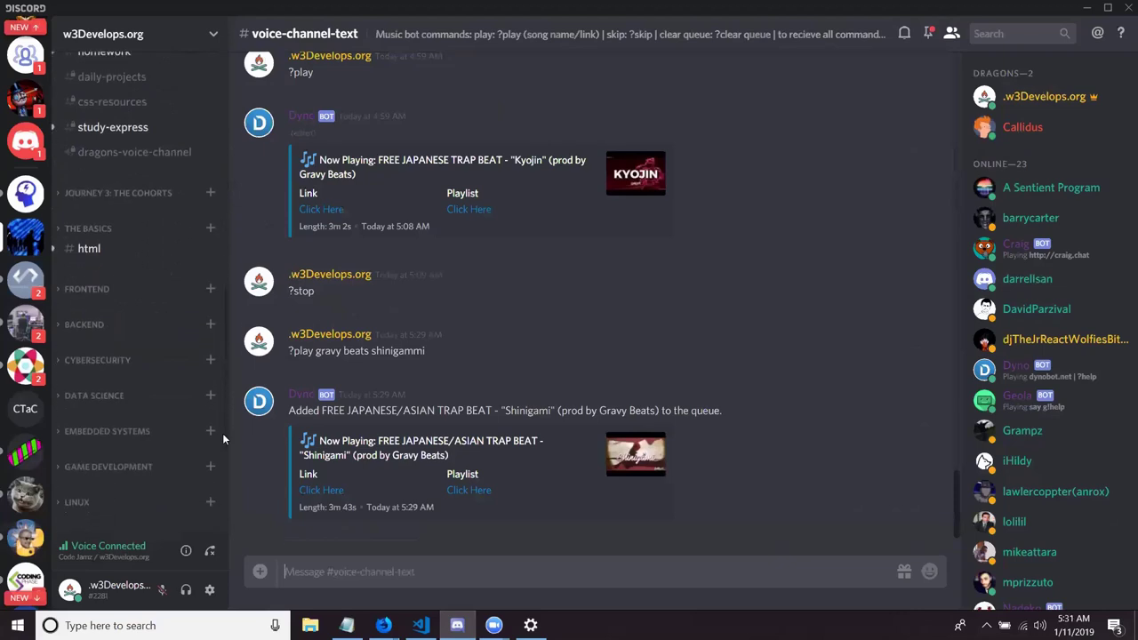
{"action": "scroll", "coordinate": [223, 447], "scroll_direction": "down", "scroll_amount": 3}
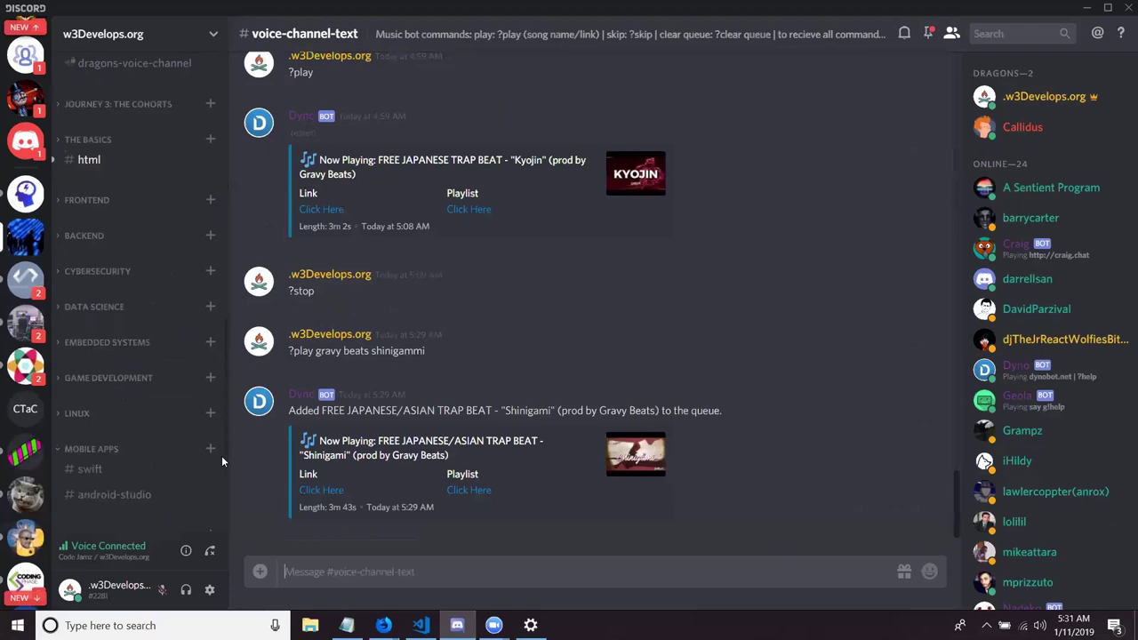
{"action": "scroll", "coordinate": [221, 458], "scroll_direction": "down", "scroll_amount": 4}
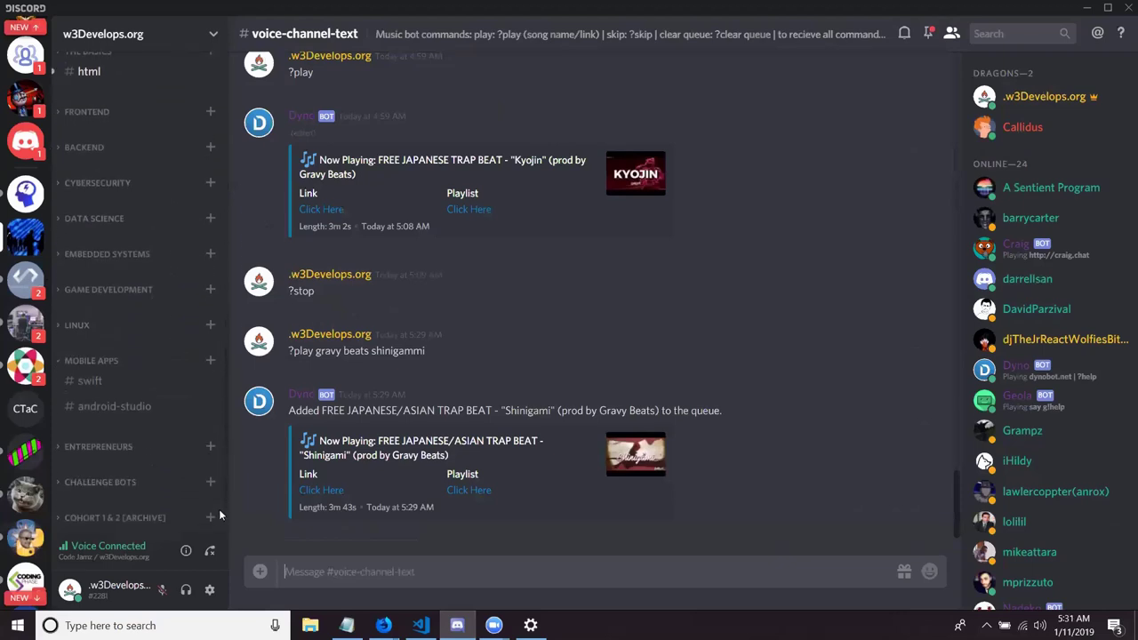
{"action": "scroll", "coordinate": [220, 519], "scroll_direction": "down", "scroll_amount": 1}
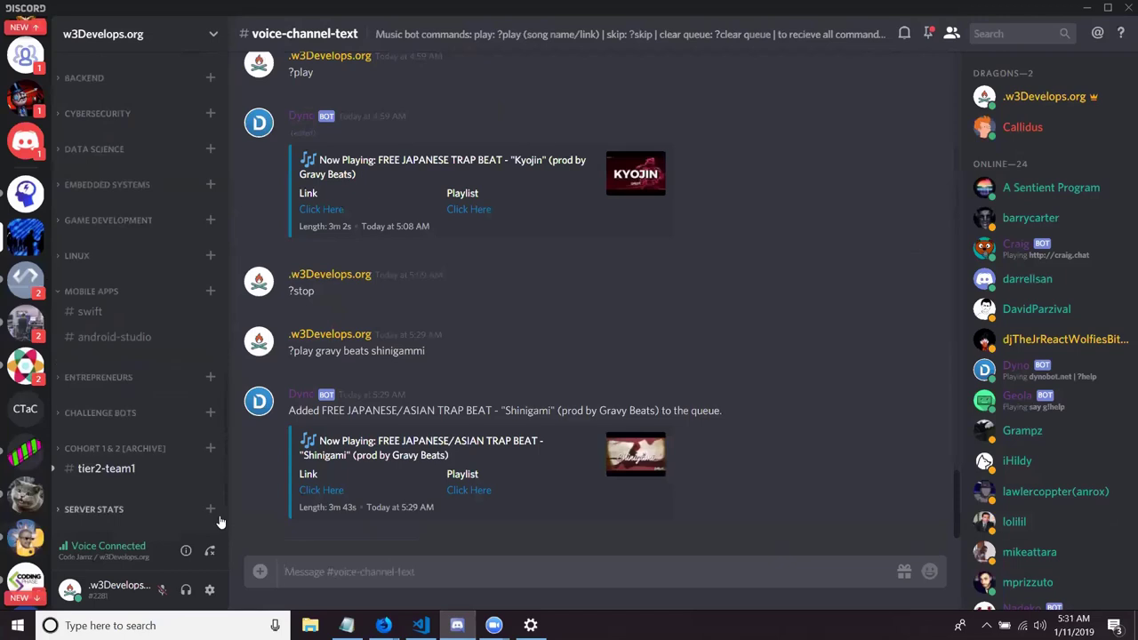
{"action": "left_click", "coordinate": [83, 292]}
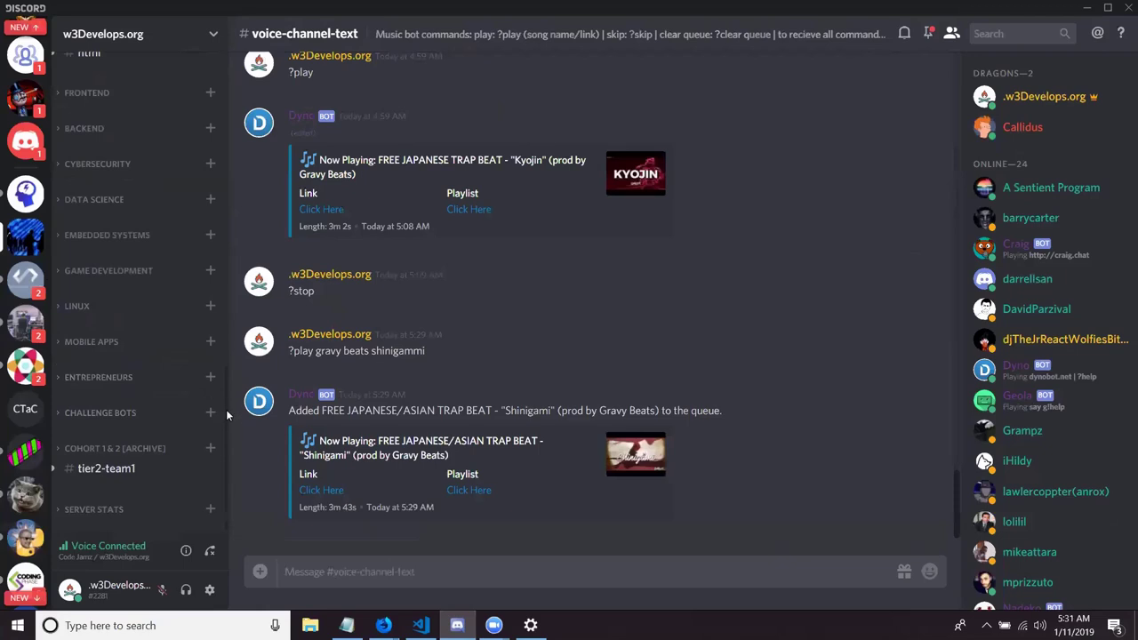
Look through the categories and channels in the w3Develops.org channel list, from Voice to the archive
{"action": "scroll", "coordinate": [226, 370], "scroll_direction": "up", "scroll_amount": 3}
{"action": "scroll", "coordinate": [226, 353], "scroll_direction": "up", "scroll_amount": 2}
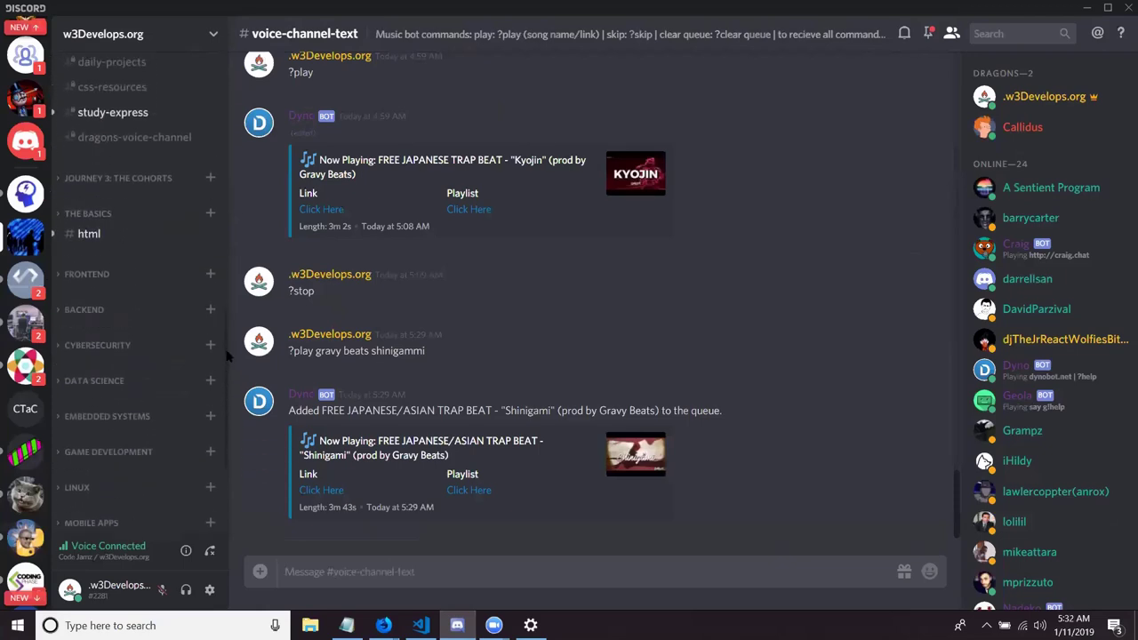
{"action": "scroll", "coordinate": [235, 298], "scroll_direction": "up", "scroll_amount": 3}
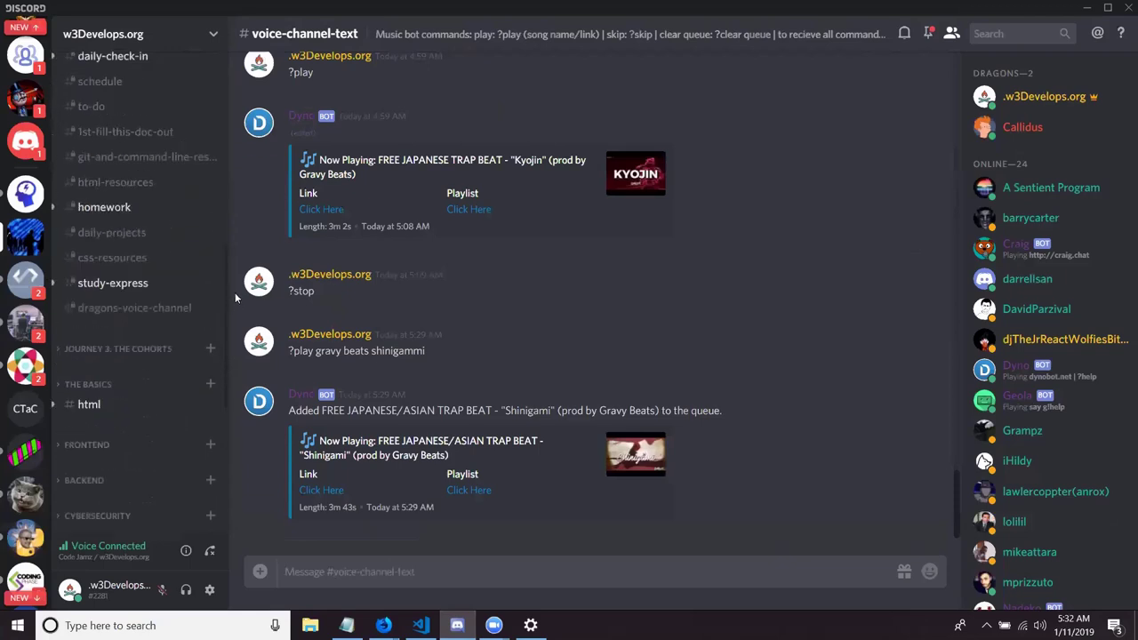
{"action": "scroll", "coordinate": [228, 260], "scroll_direction": "up", "scroll_amount": 4}
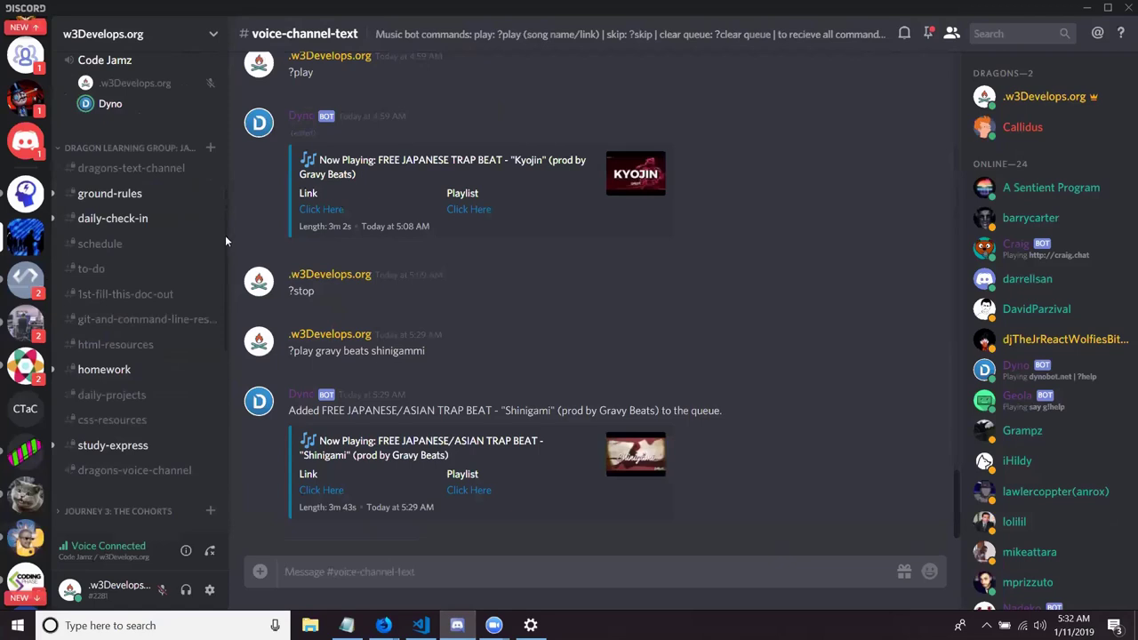
{"action": "scroll", "coordinate": [224, 235], "scroll_direction": "up", "scroll_amount": 3}
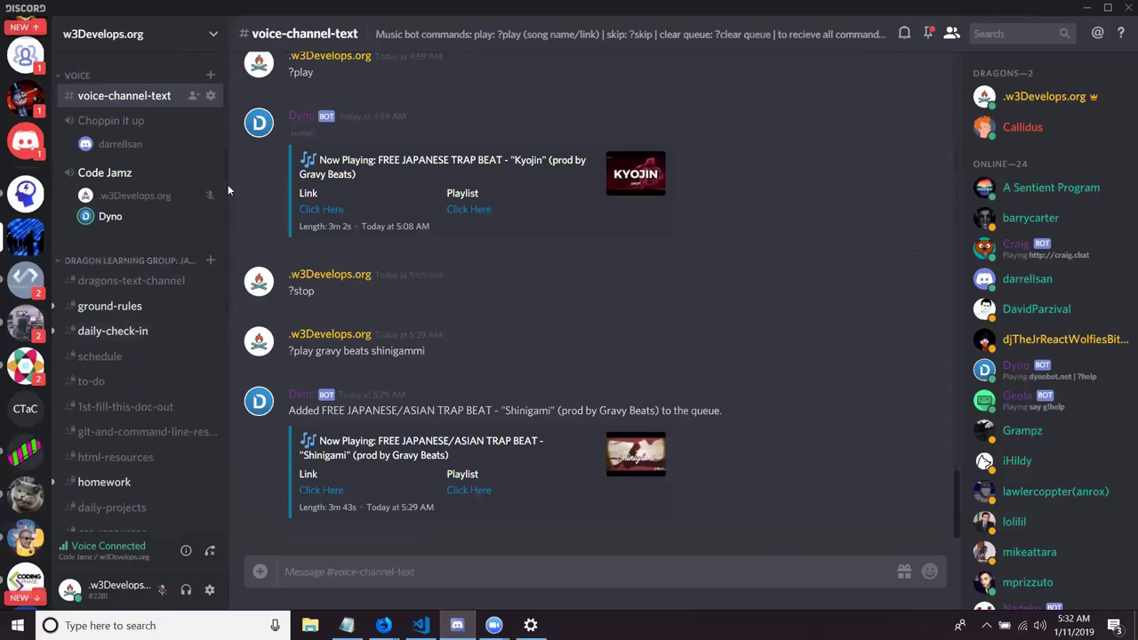
{"action": "scroll", "coordinate": [227, 200], "scroll_direction": "down", "scroll_amount": 4}
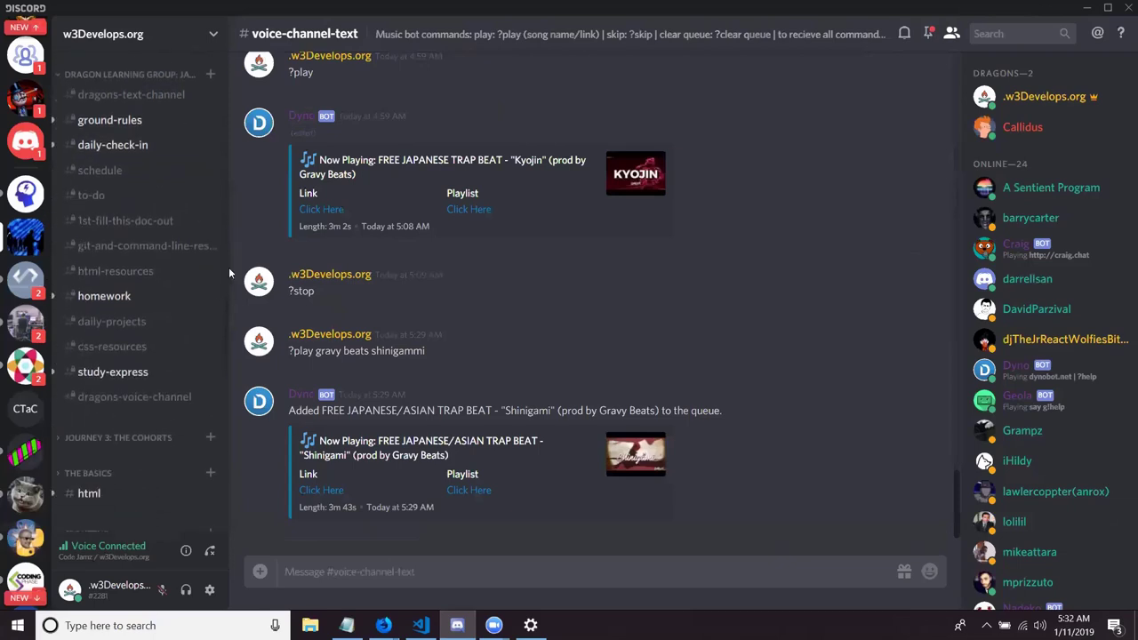
{"action": "scroll", "coordinate": [229, 267], "scroll_direction": "down", "scroll_amount": 1}
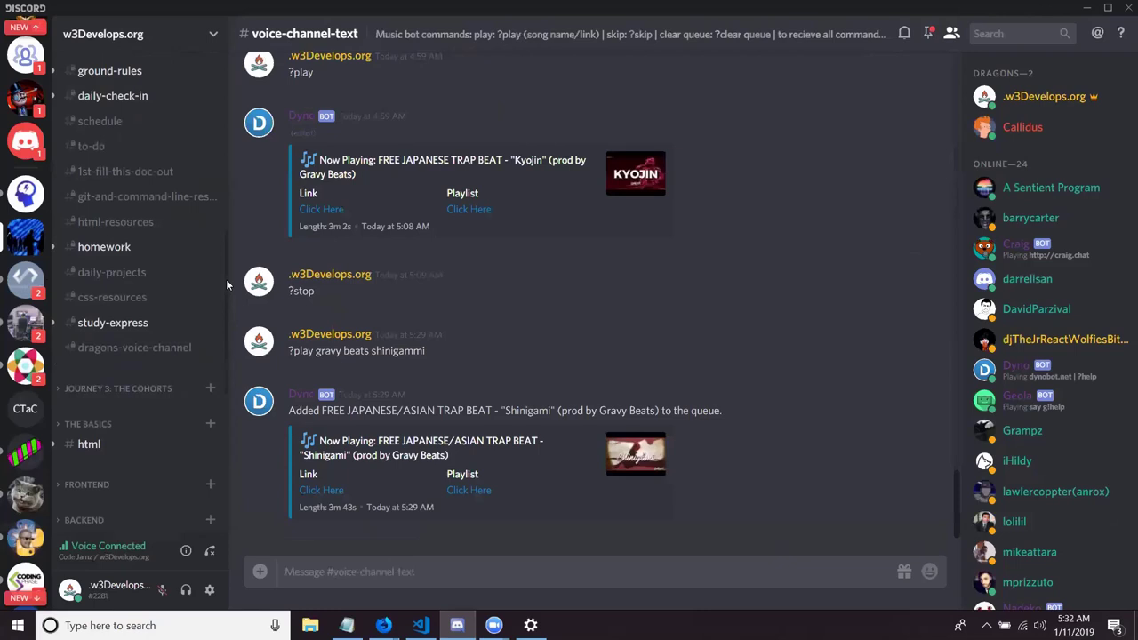
{"action": "scroll", "coordinate": [226, 279], "scroll_direction": "down", "scroll_amount": 3}
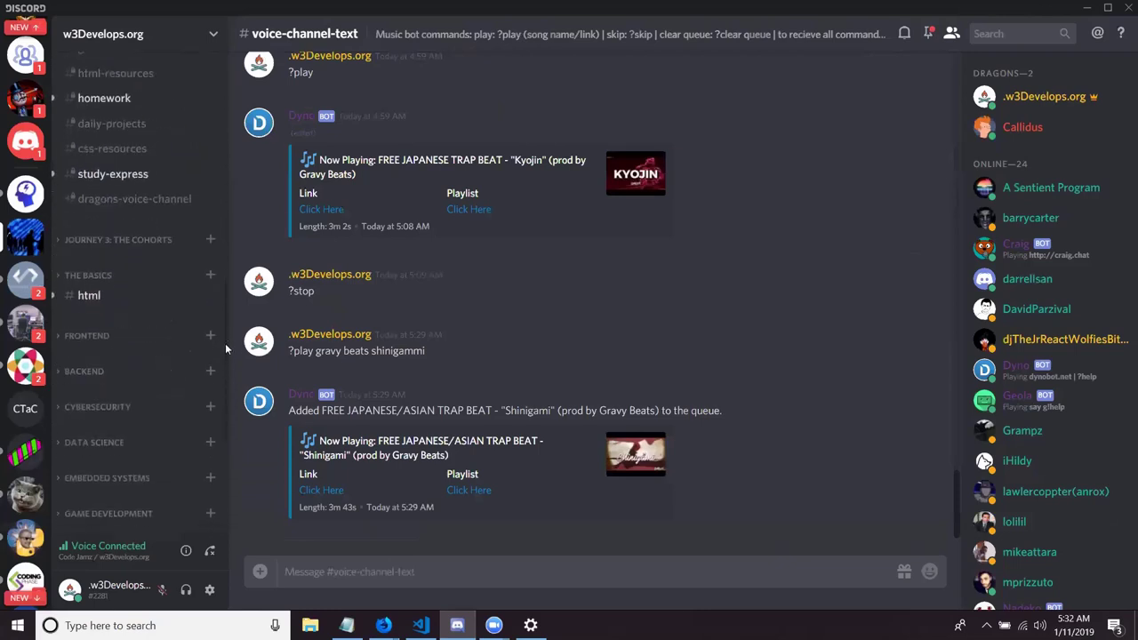
{"action": "scroll", "coordinate": [225, 345], "scroll_direction": "down", "scroll_amount": 1}
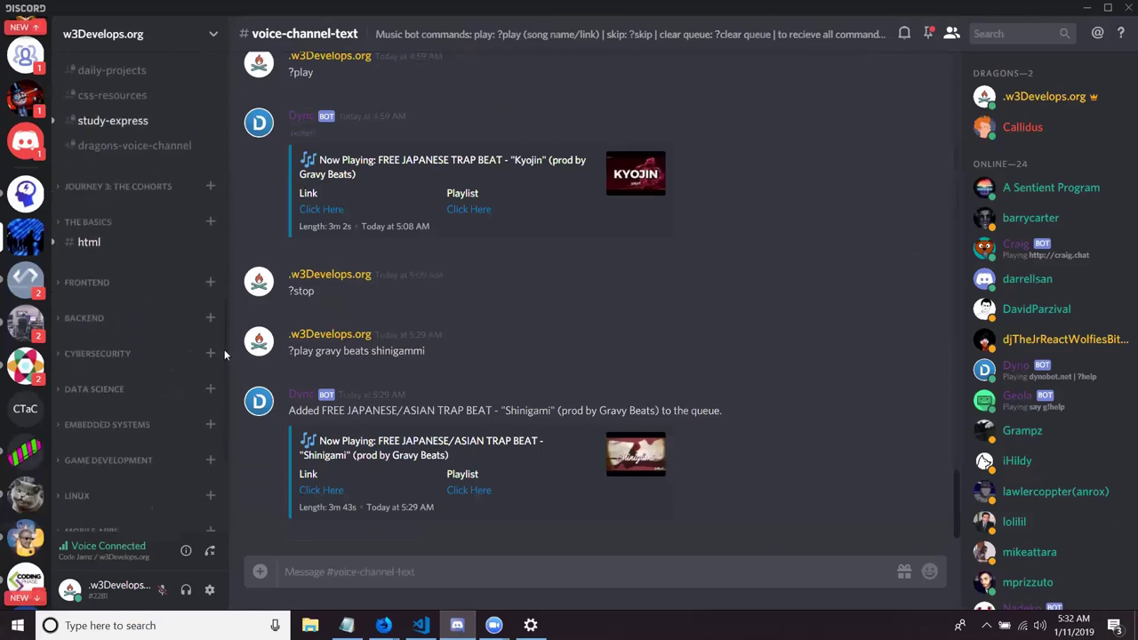
{"action": "scroll", "coordinate": [222, 357], "scroll_direction": "down", "scroll_amount": 1}
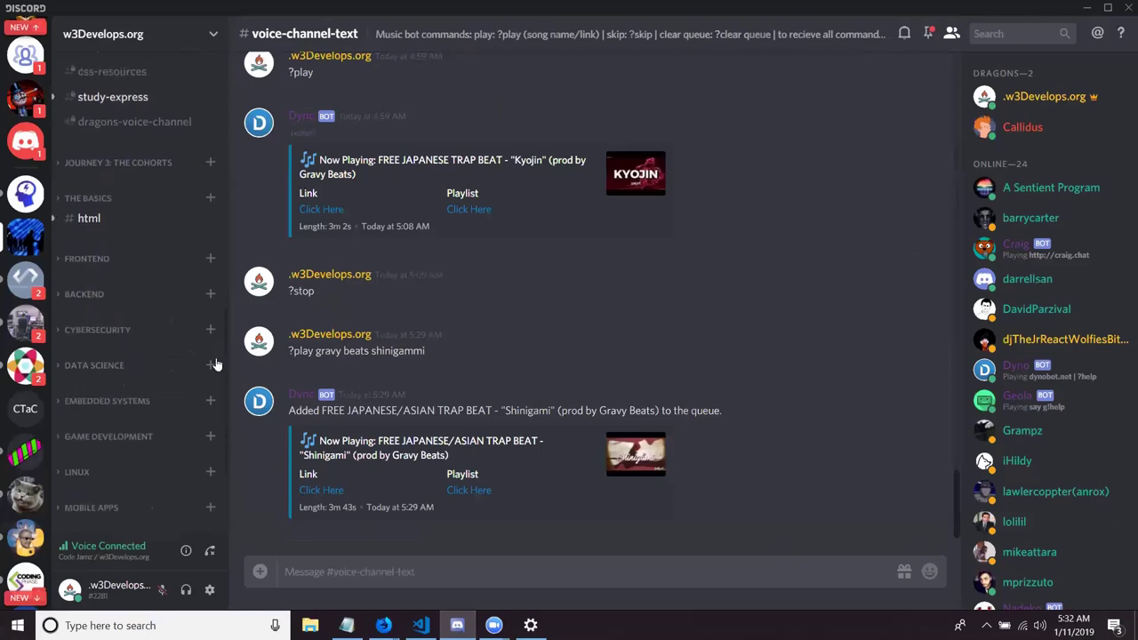
{"action": "scroll", "coordinate": [223, 404], "scroll_direction": "down", "scroll_amount": 2}
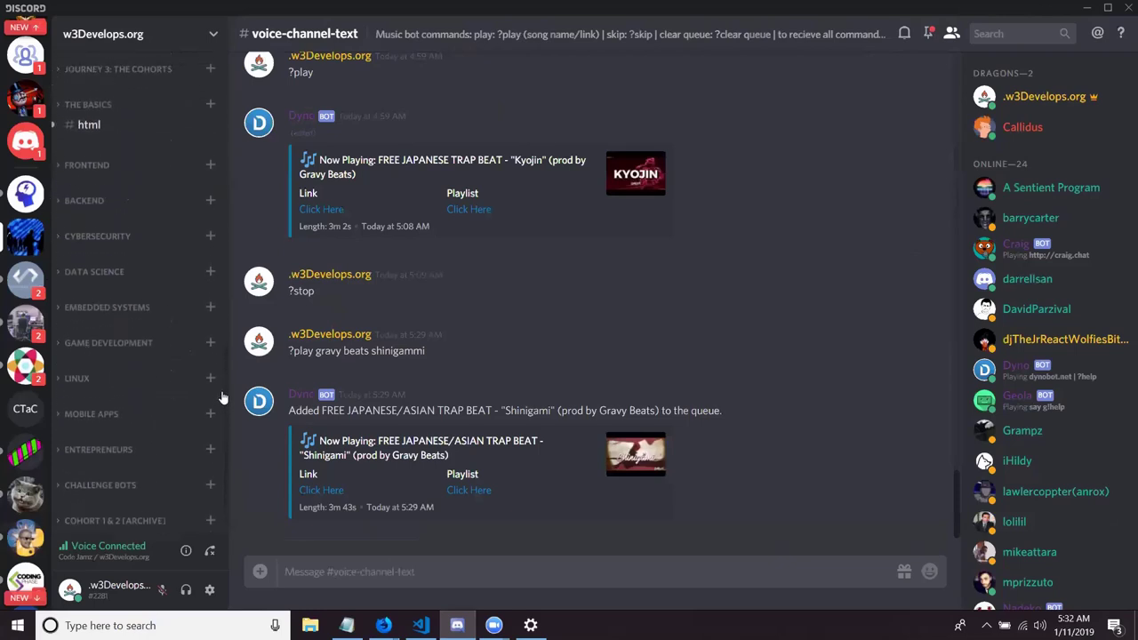
{"action": "scroll", "coordinate": [221, 373], "scroll_direction": "up", "scroll_amount": 2}
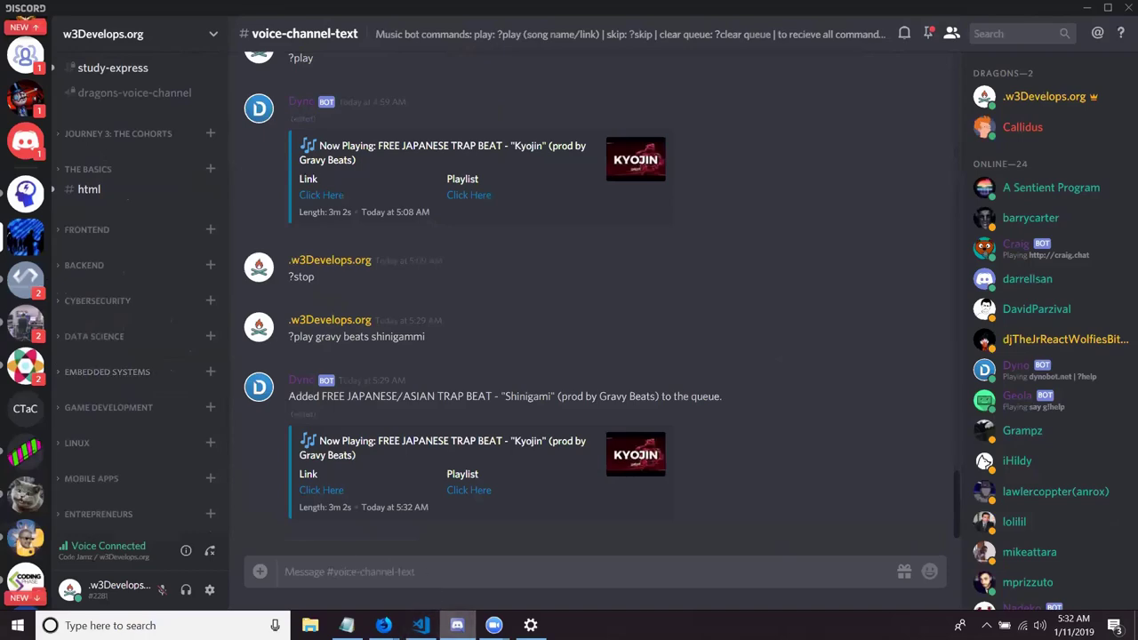
Switch from Discord to the Firefox window with the MDN article "How do you set up a local testing server?" and return to its beginning
{"action": "left_click", "coordinate": [457, 625]}
{"action": "left_click", "coordinate": [457, 624]}
{"action": "left_click", "coordinate": [457, 625]}
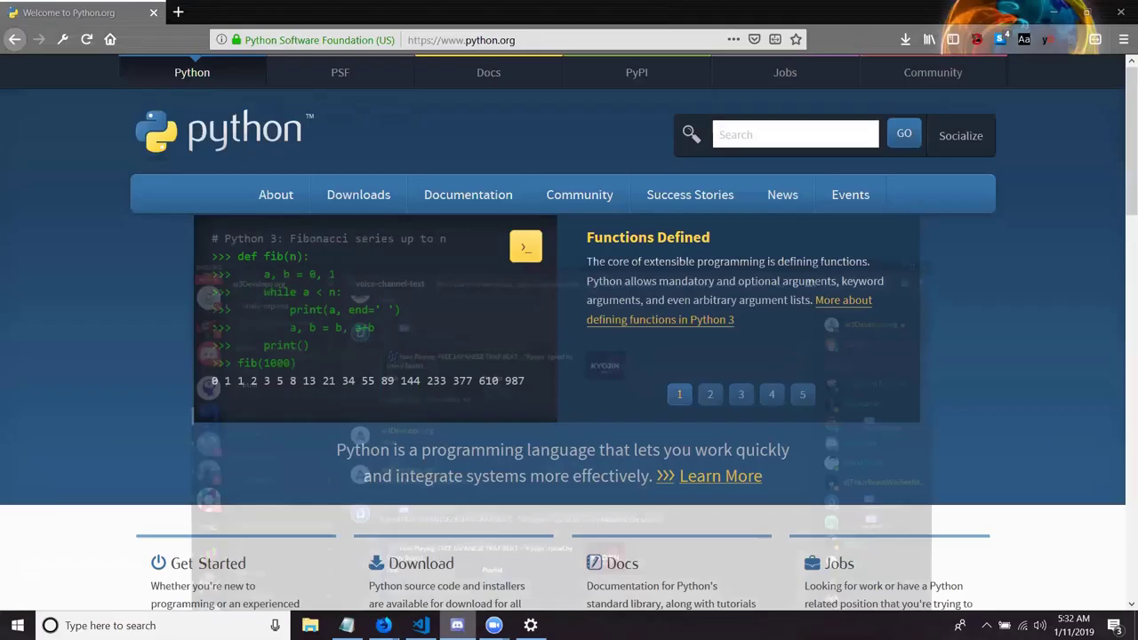
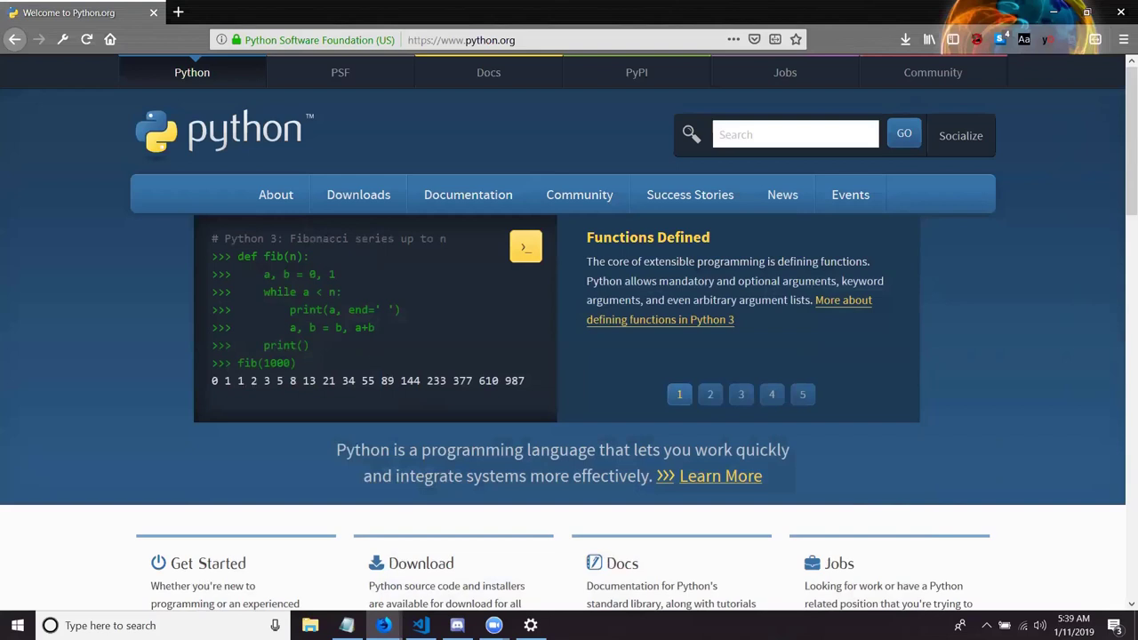
{"action": "mouse_move", "coordinate": [384, 625]}
{"action": "mouse_move", "coordinate": [494, 625]}
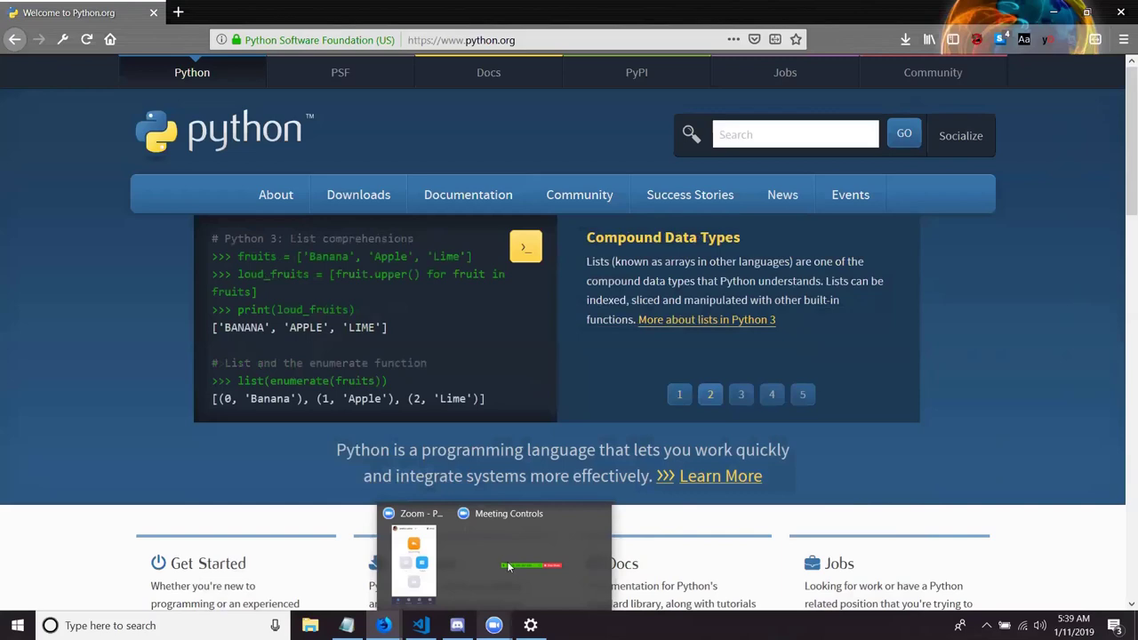
{"action": "mouse_move", "coordinate": [466, 560]}
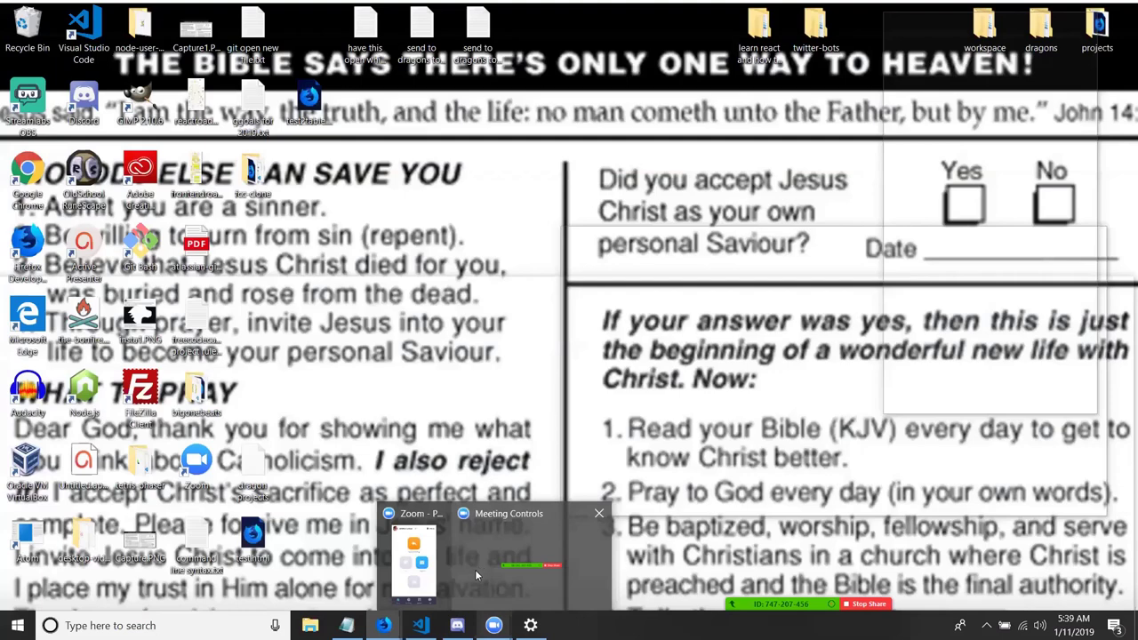
{"action": "left_click", "coordinate": [383, 625]}
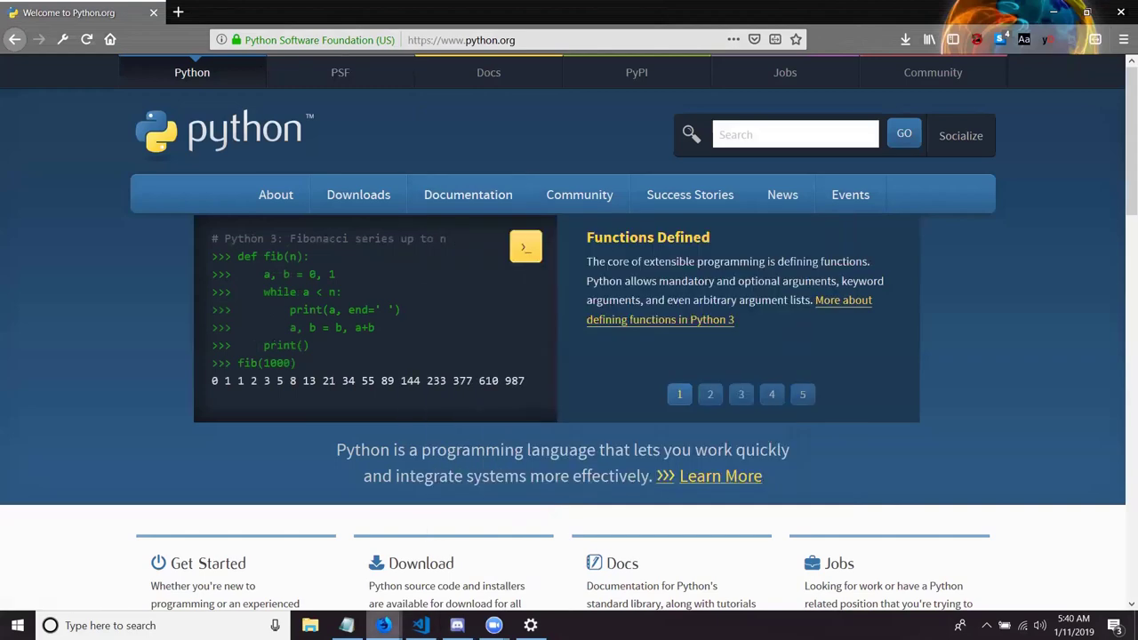
{"action": "mouse_move", "coordinate": [383, 625]}
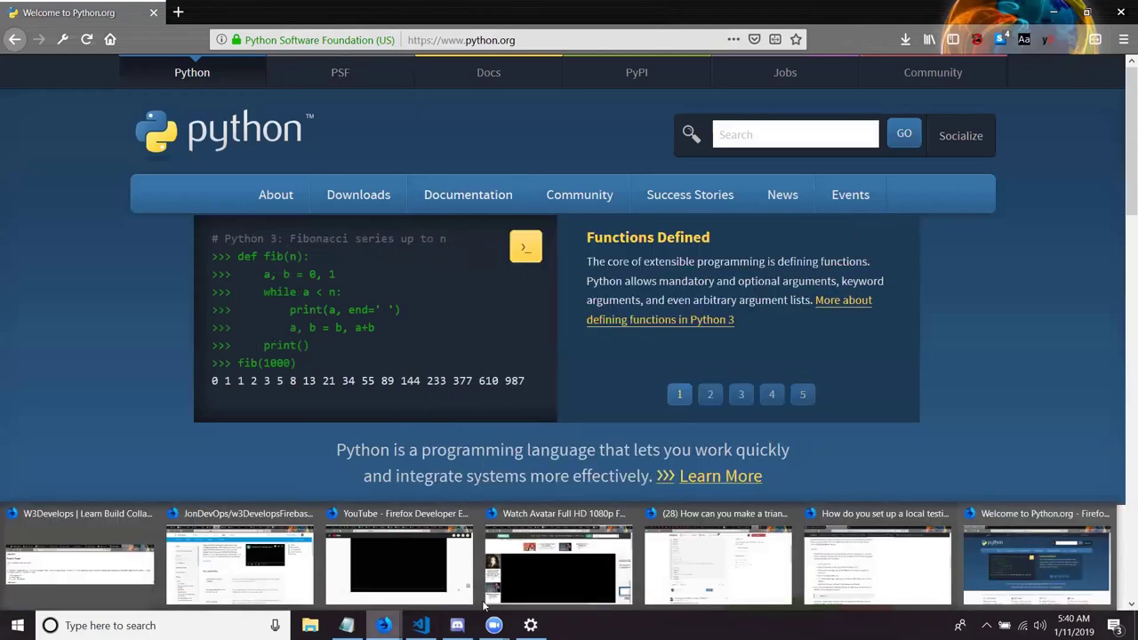
{"action": "mouse_move", "coordinate": [865, 569]}
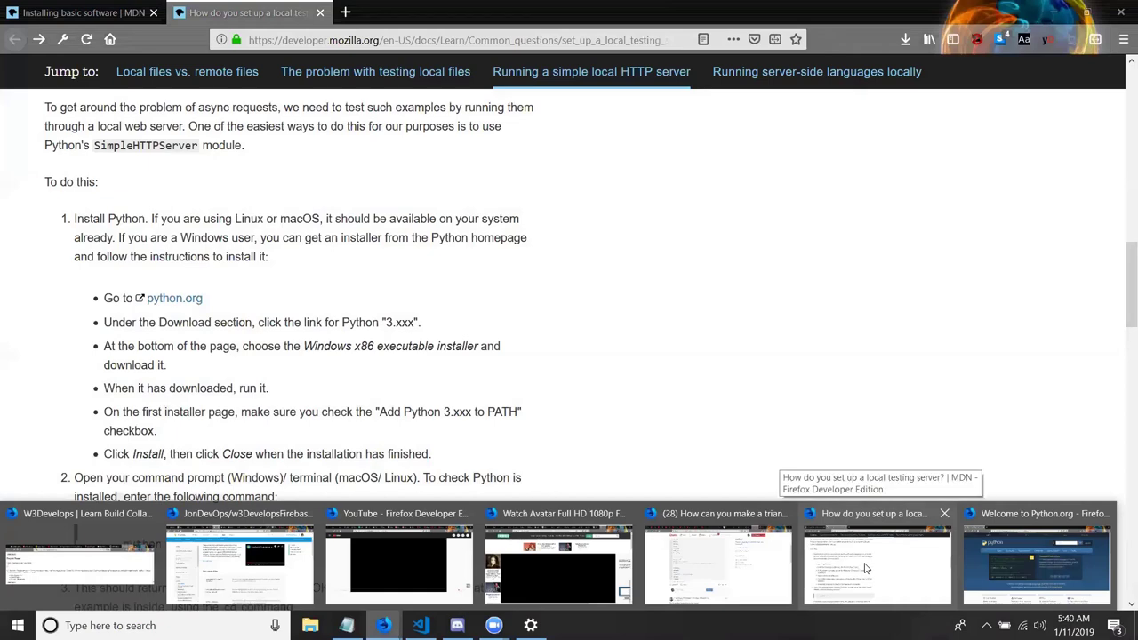
{"action": "left_click", "coordinate": [864, 569]}
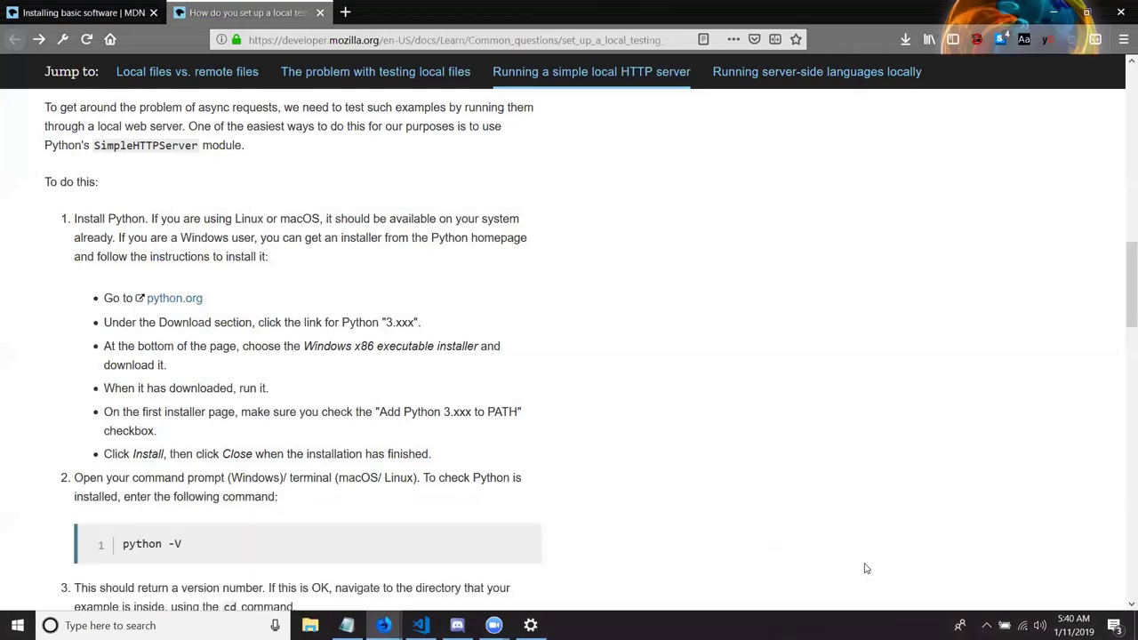
{"action": "scroll", "coordinate": [865, 568], "scroll_direction": "up", "scroll_amount": 15}
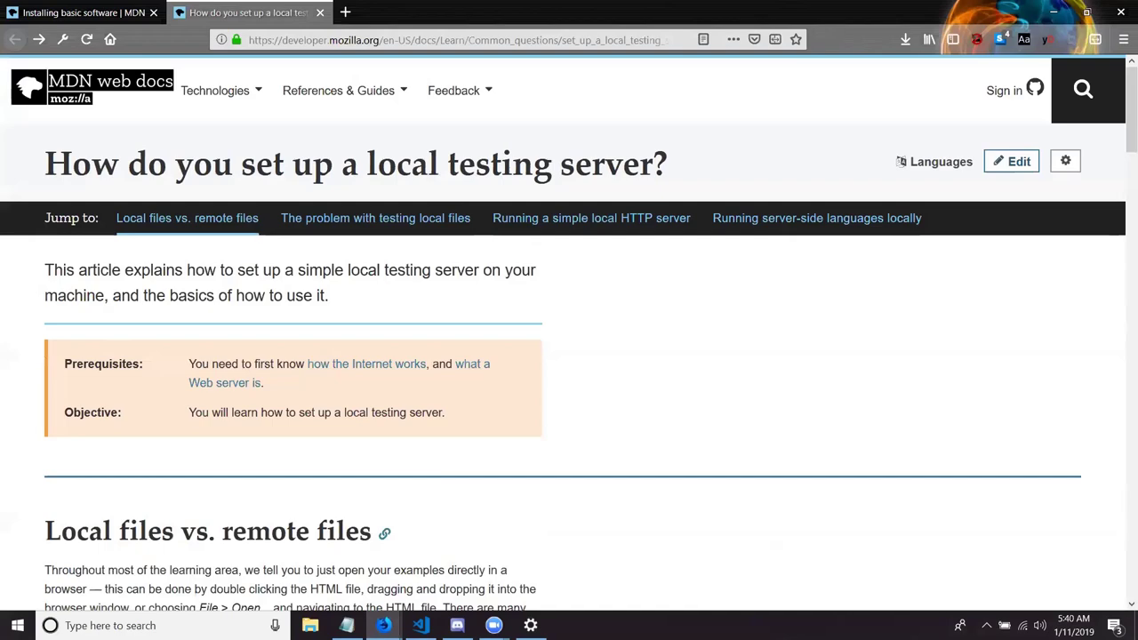
Switch to Discord, send the music bot command ?stop in voice-channel-text, and minimize Discord
{"action": "left_click", "coordinate": [457, 624]}
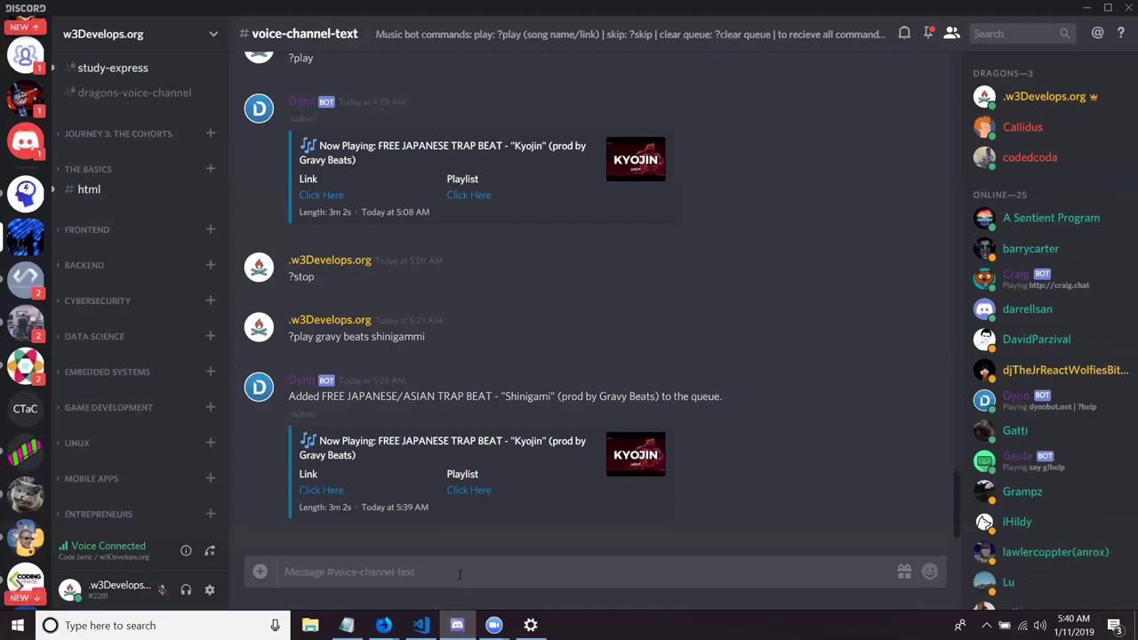
{"action": "type", "text": "?"}
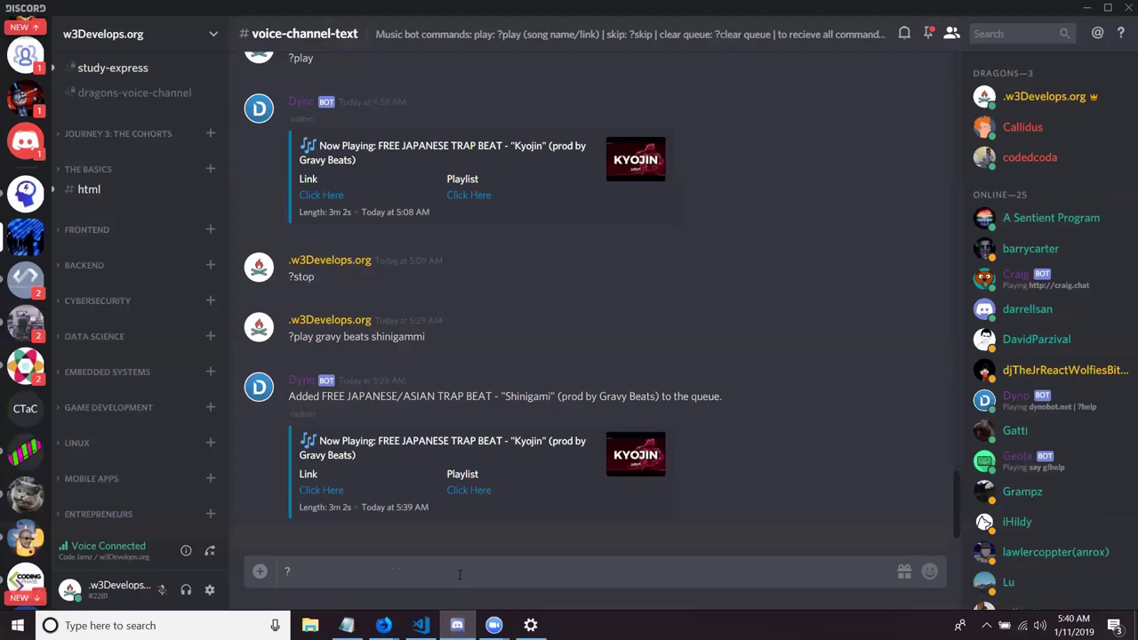
{"action": "type", "text": "stop"}
{"action": "key", "text": "Return"}
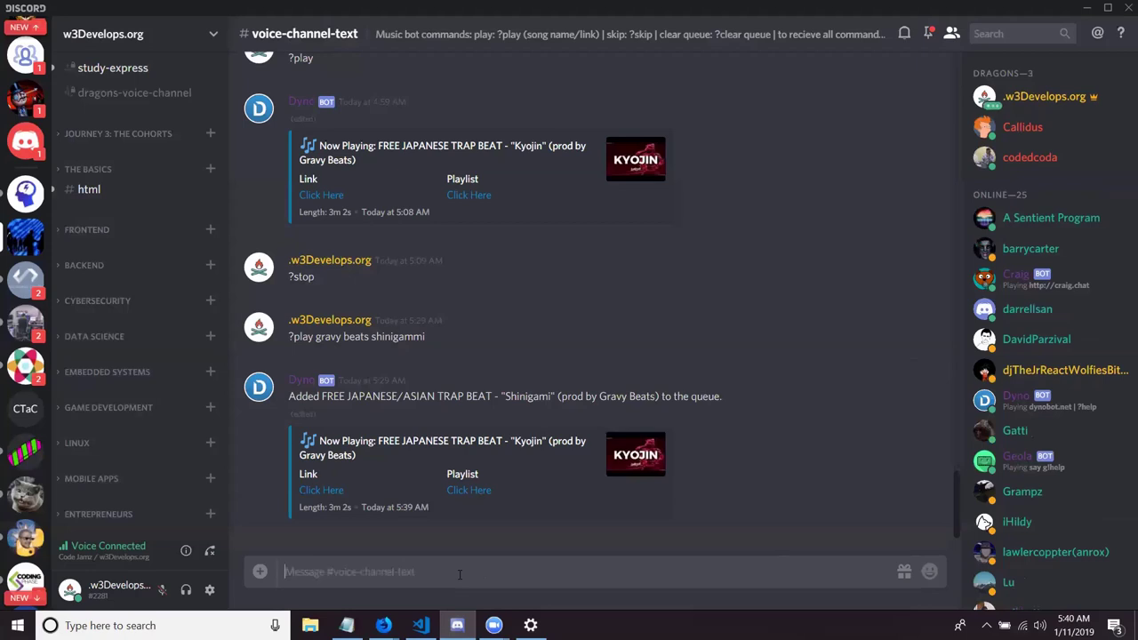
{"action": "left_click", "coordinate": [1083, 9]}
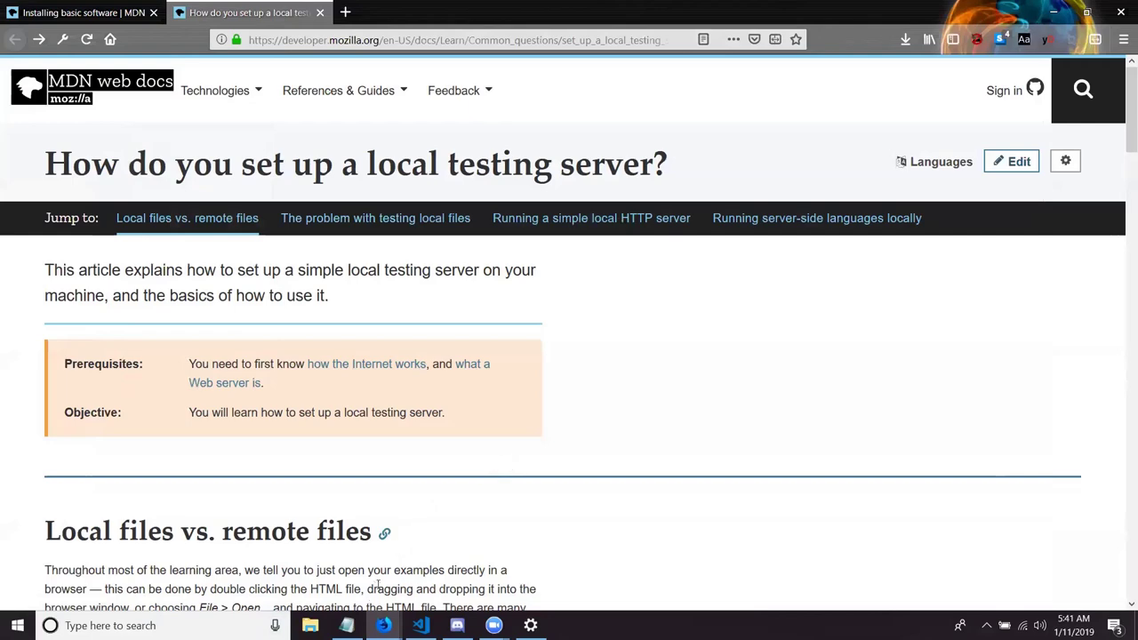
Bring up the 0.3-What-is-a-web-server.txt notes in Notepad and close that file
{"action": "left_click", "coordinate": [347, 625]}
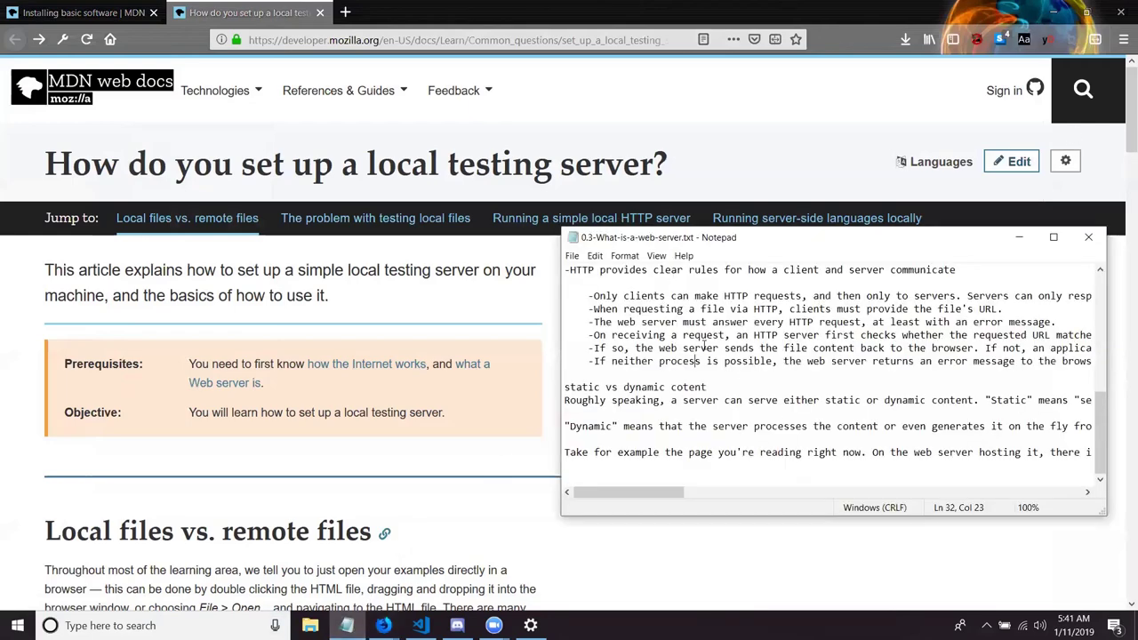
{"action": "left_click", "coordinate": [681, 348]}
{"action": "left_click", "coordinate": [1087, 236]}
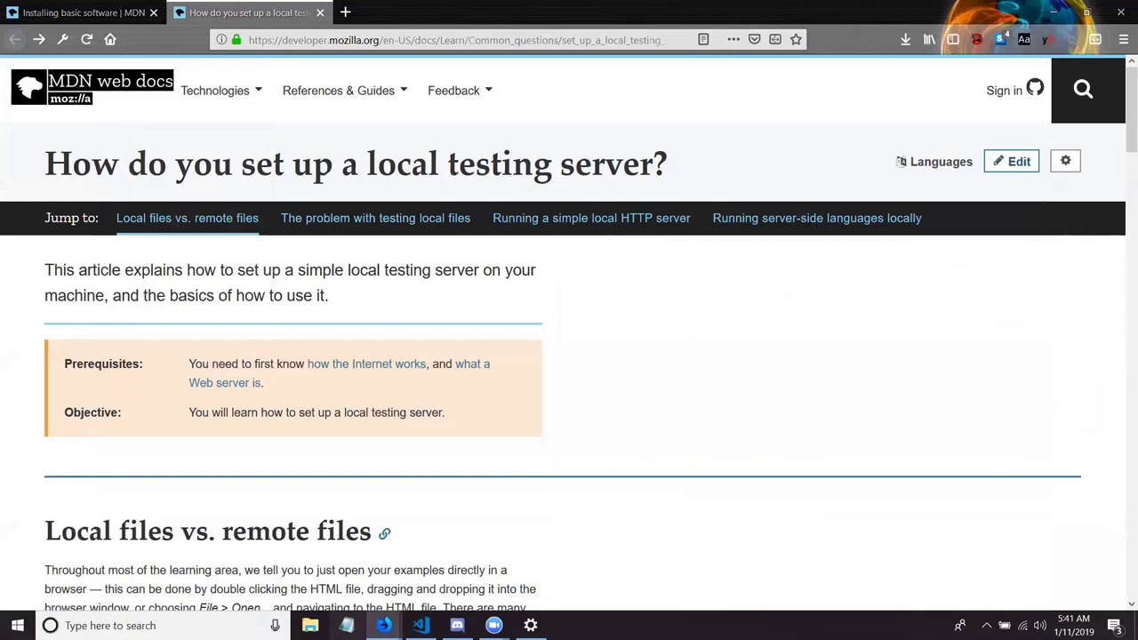
In the untitled Notepad document, enter 0.4 and paste the article title "How do you set up a local testing server?" copied from the MDN page
{"action": "left_click", "coordinate": [347, 624]}
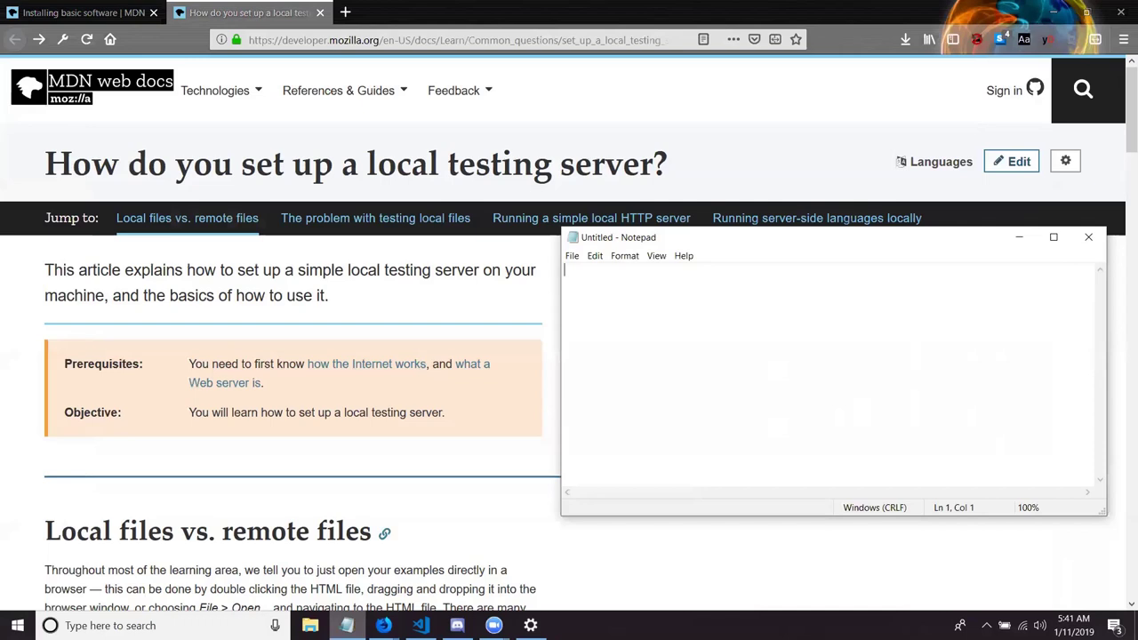
{"action": "type", "text": "e"}
{"action": "type", "text": ".4"}
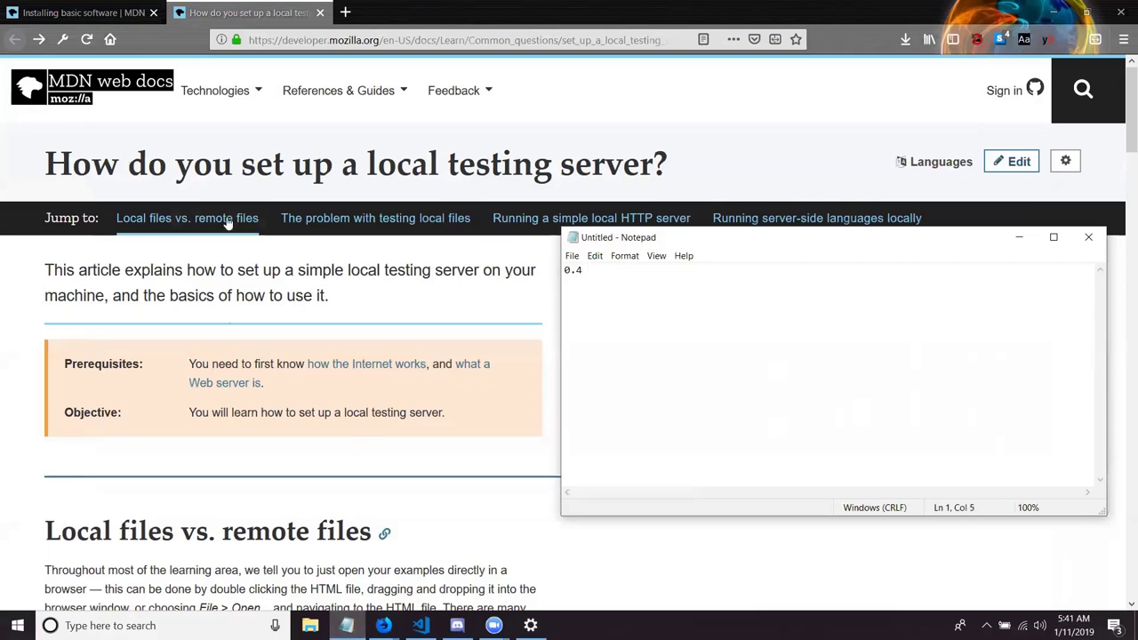
{"action": "triple_click", "coordinate": [213, 183]}
{"action": "key", "text": "ctrl+c"}
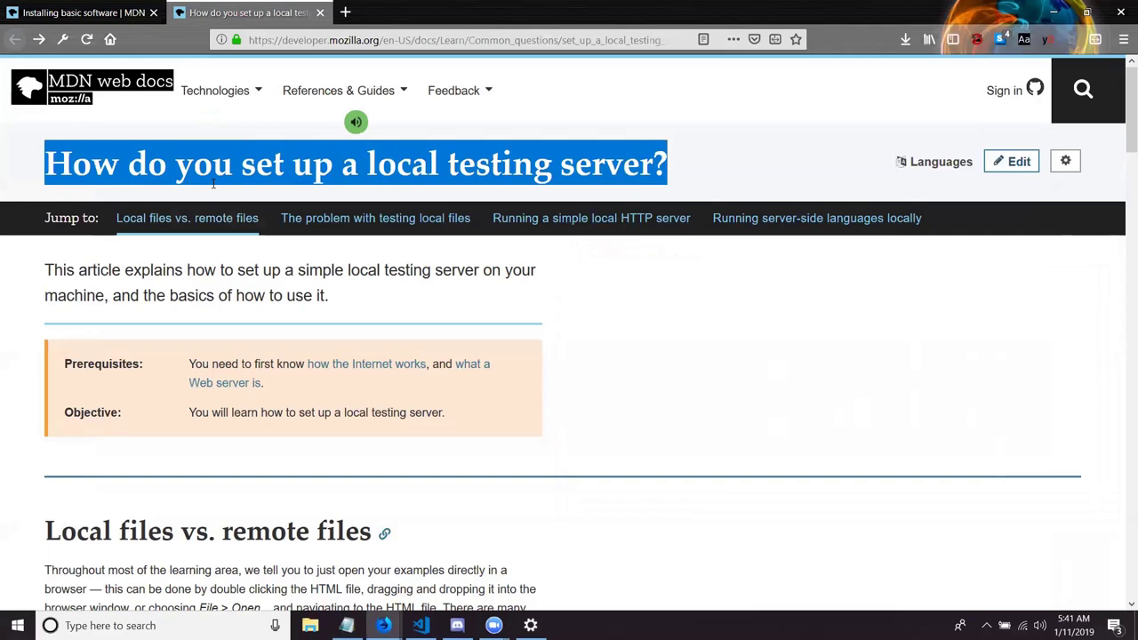
{"action": "left_click", "coordinate": [347, 624]}
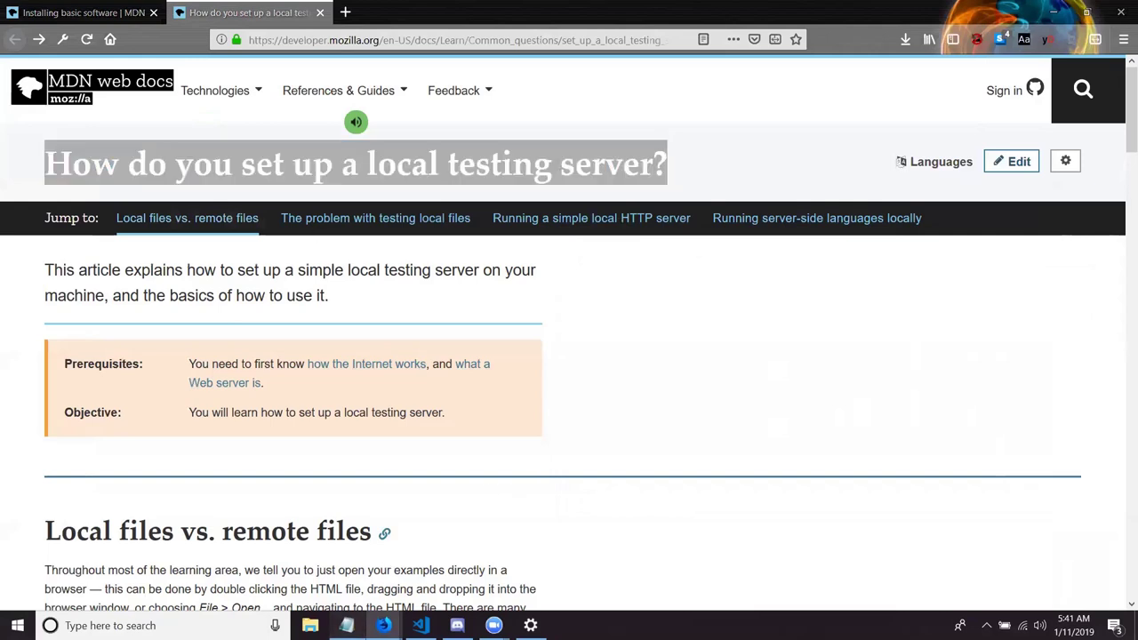
{"action": "key", "text": "ctrl+v"}
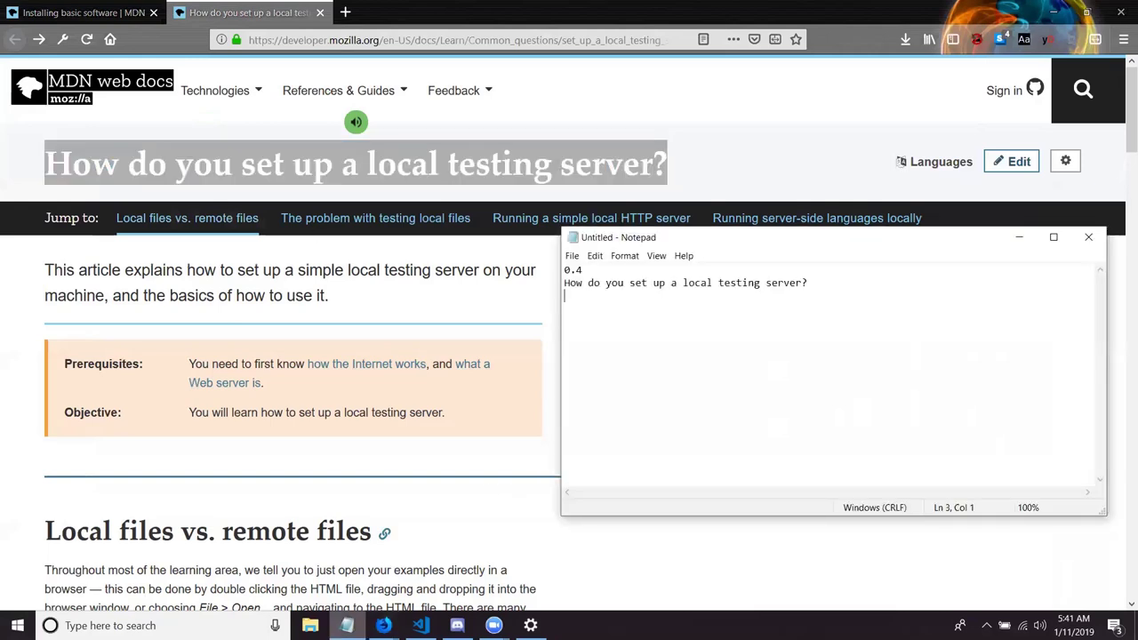
Join 0.4 and the title on one line and paste the MDN article's URL beneath, followed by blank lines
{"action": "left_click", "coordinate": [340, 40]}
{"action": "key", "text": "ctrl+c"}
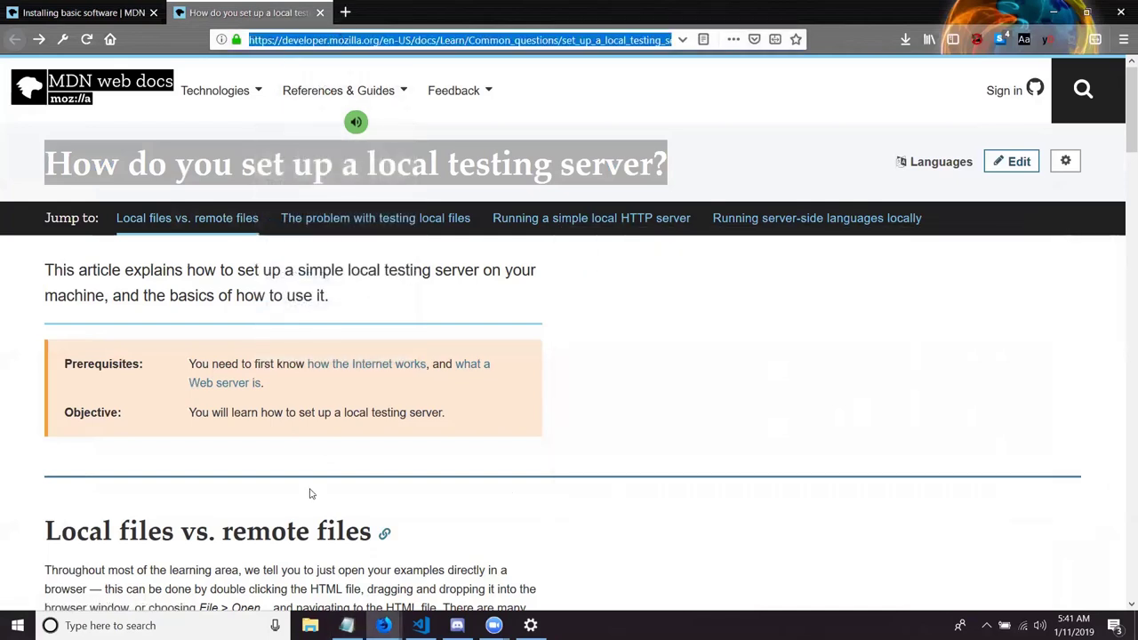
{"action": "left_click", "coordinate": [346, 625]}
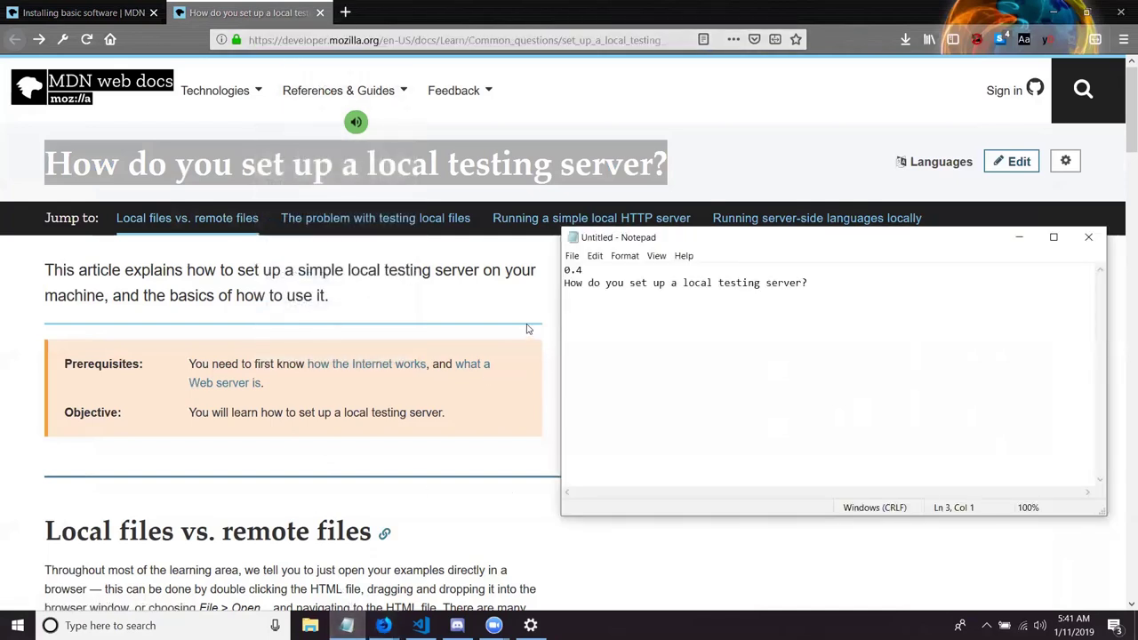
{"action": "key", "text": "Up"}
{"action": "key", "text": "BackSpace"}
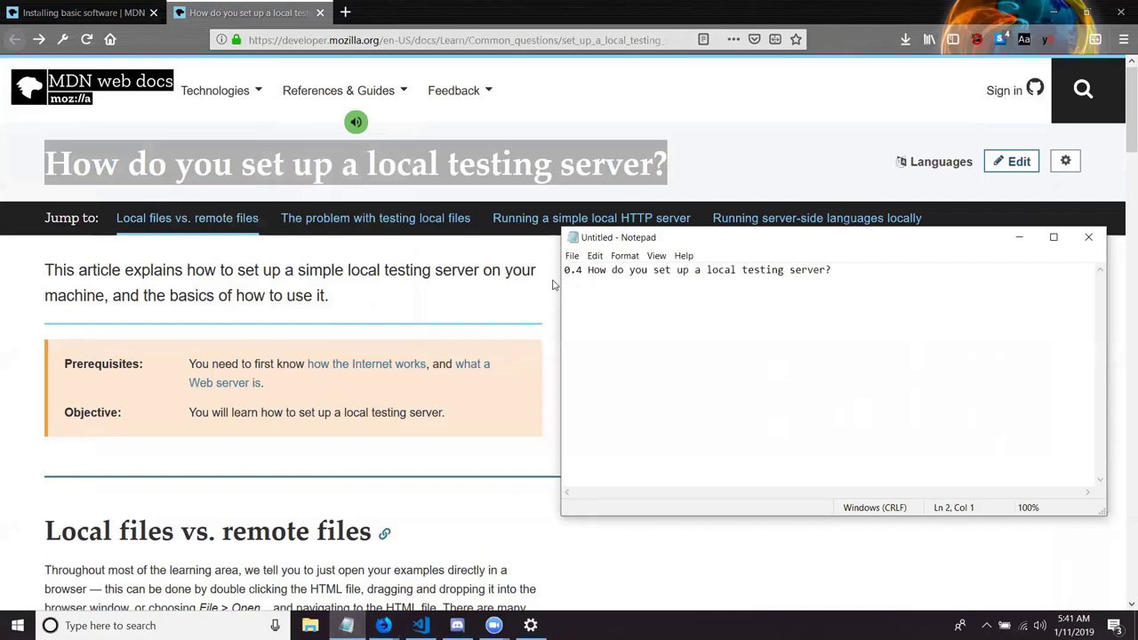
{"action": "key", "text": "ctrl+v"}
{"action": "key", "text": "Return"}
{"action": "key", "text": "Return"}
{"action": "key", "text": "Return"}
{"action": "key", "text": "Return"}
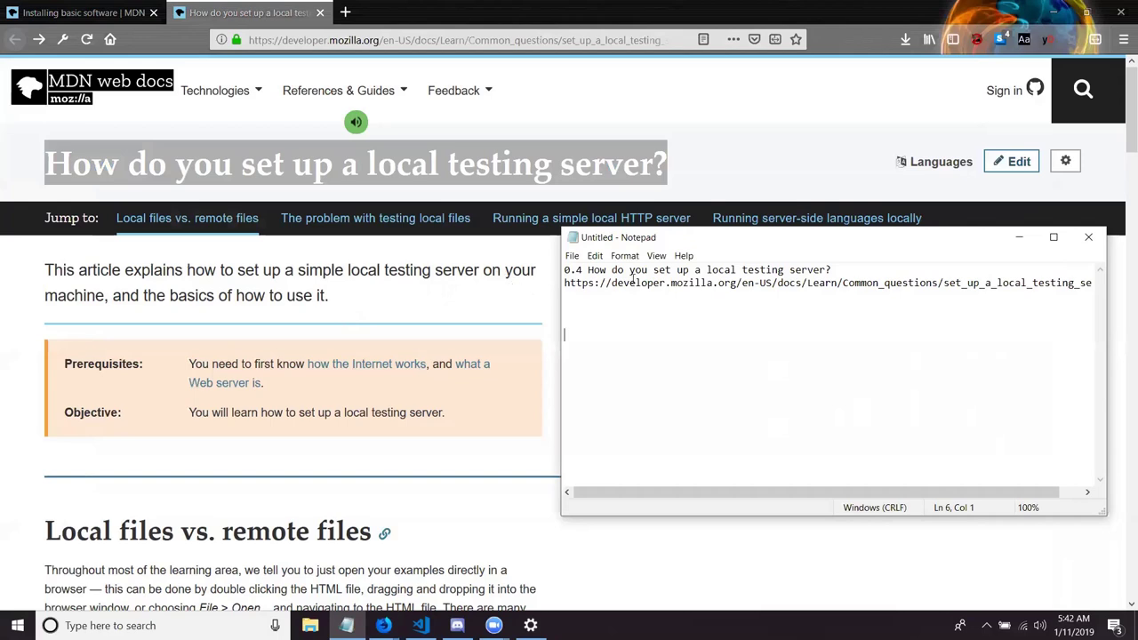
Copy the MDN heading "Local files vs. remote files" and paste it into the Notepad notes in place of the partly entered word
{"action": "type", "text": "loca"}
{"action": "left_click_drag", "start_coordinate": [370, 530], "coordinate": [45, 536]}
{"action": "key", "text": "ctrl+c"}
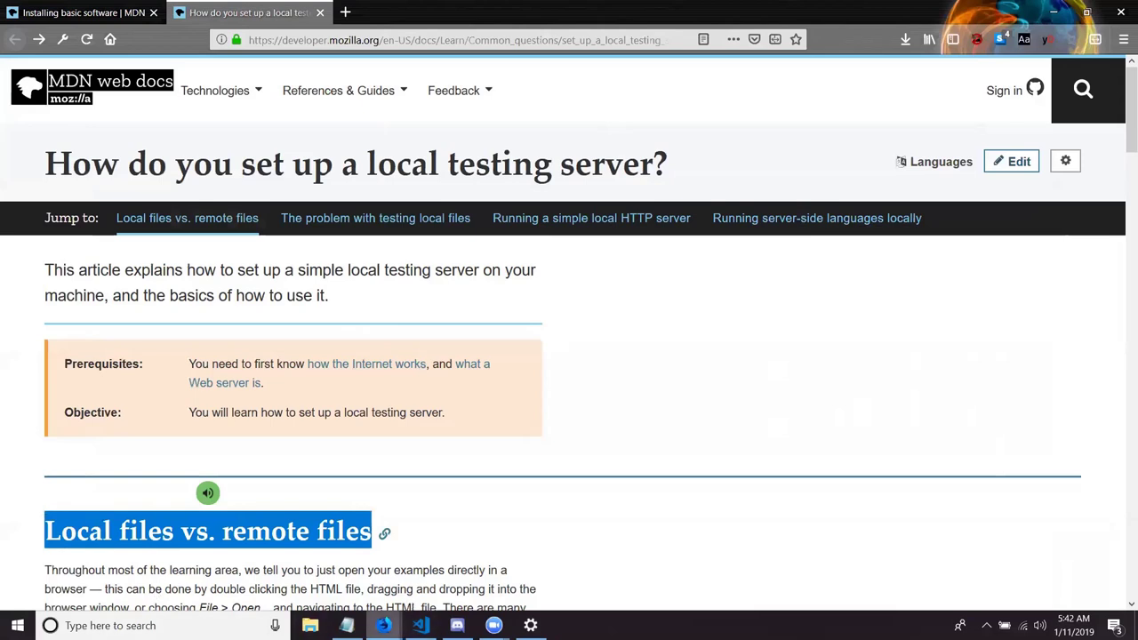
{"action": "left_click", "coordinate": [346, 625]}
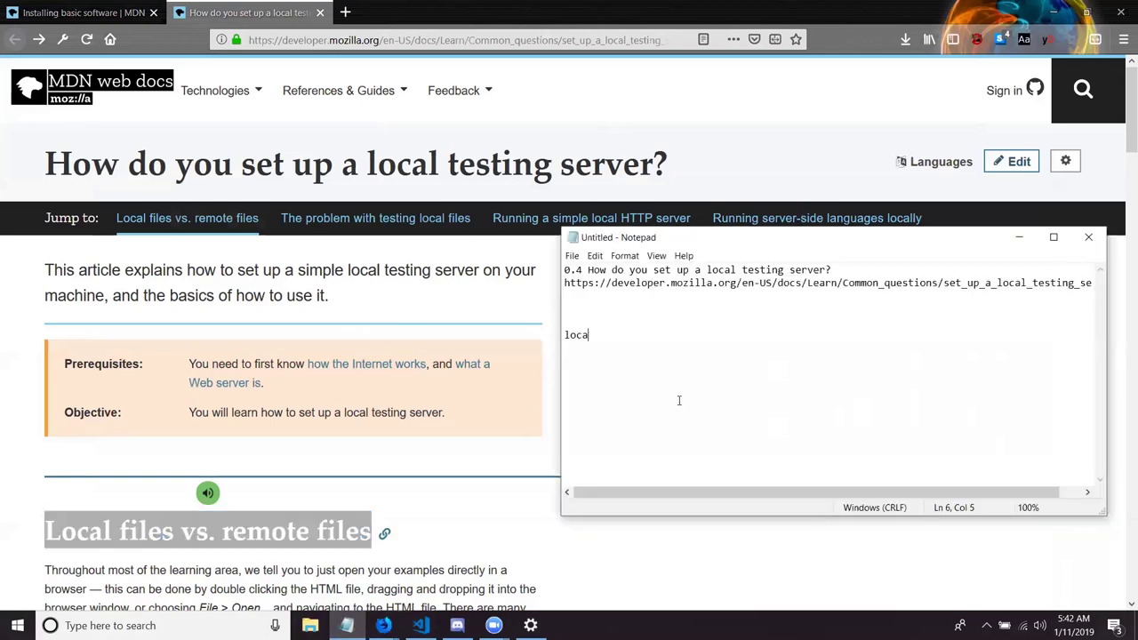
{"action": "key", "text": "shift+Left"}
{"action": "key", "text": "shift+Left"}
{"action": "key", "text": "shift+Left"}
{"action": "key", "text": "shift+Left"}
{"action": "key", "text": "ctrl+v"}
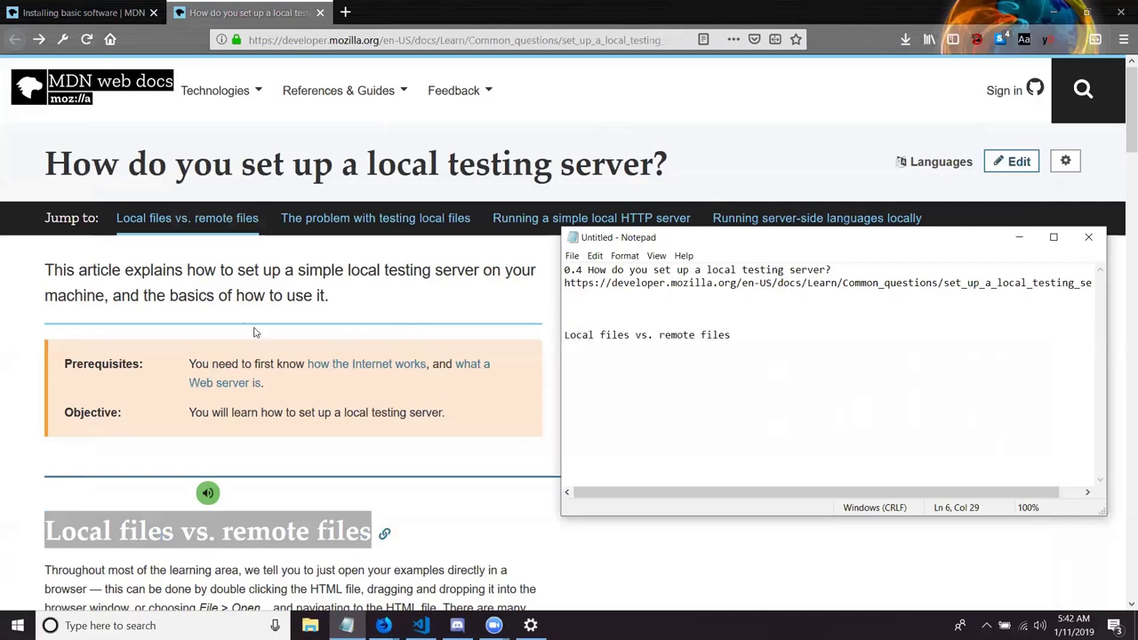
Copy the MDN heading "The problem with testing local files" into the notes, separated from the previous heading by blank lines
{"action": "left_click", "coordinate": [227, 304]}
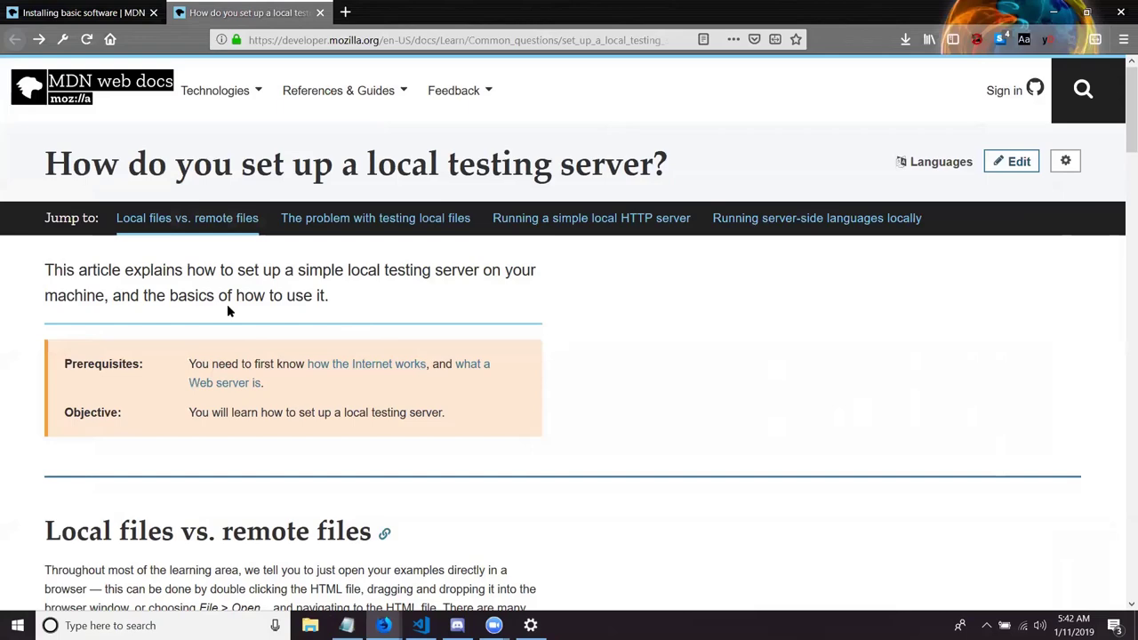
{"action": "scroll", "coordinate": [227, 304], "scroll_direction": "down", "scroll_amount": 5}
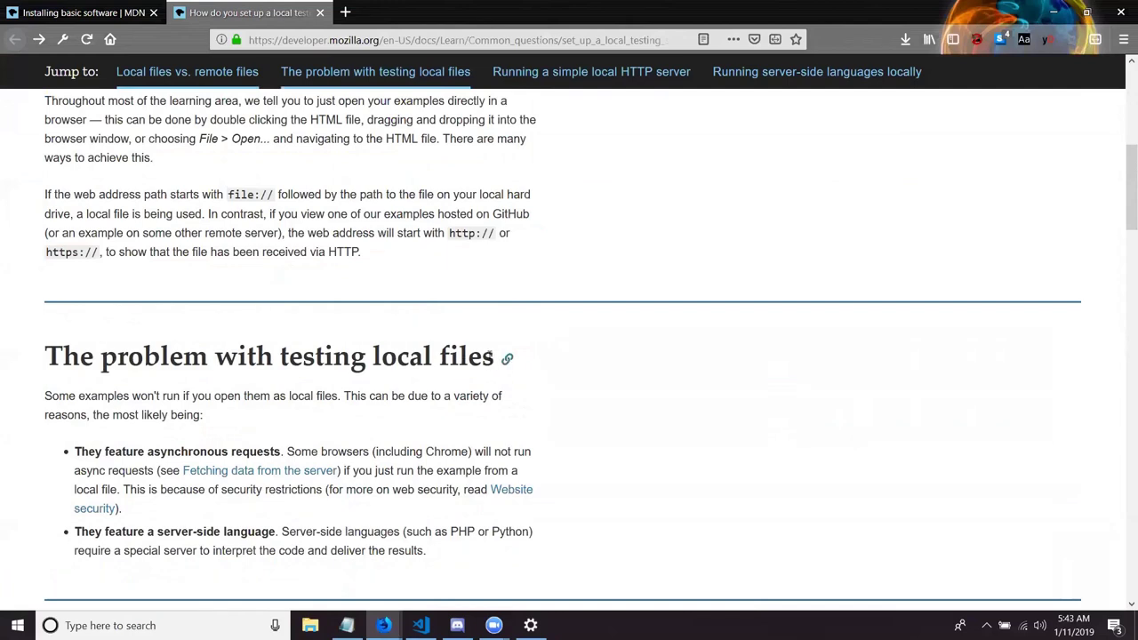
{"action": "left_click_drag", "start_coordinate": [494, 359], "coordinate": [42, 366]}
{"action": "key", "text": "ctrl+c"}
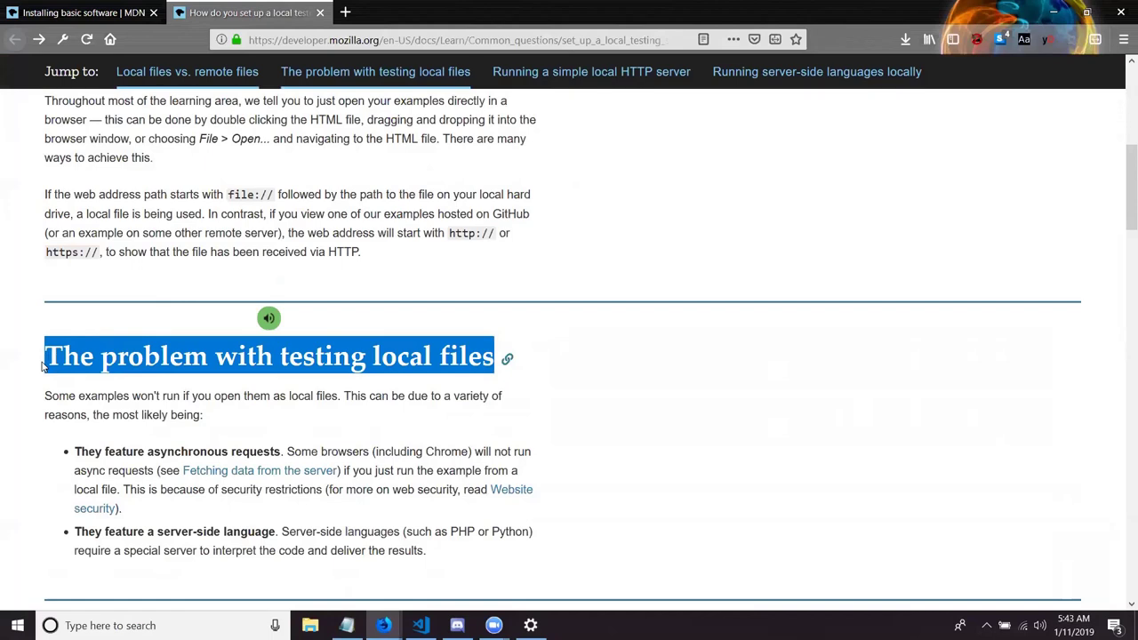
{"action": "left_click", "coordinate": [347, 625]}
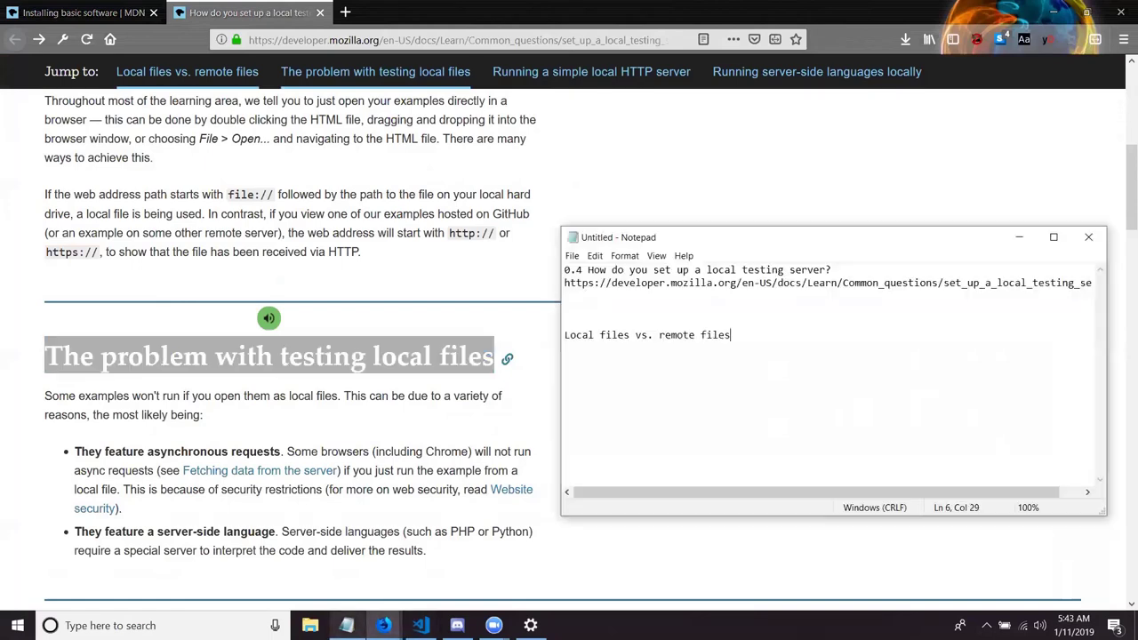
{"action": "key", "text": "Return"}
{"action": "key", "text": "Return"}
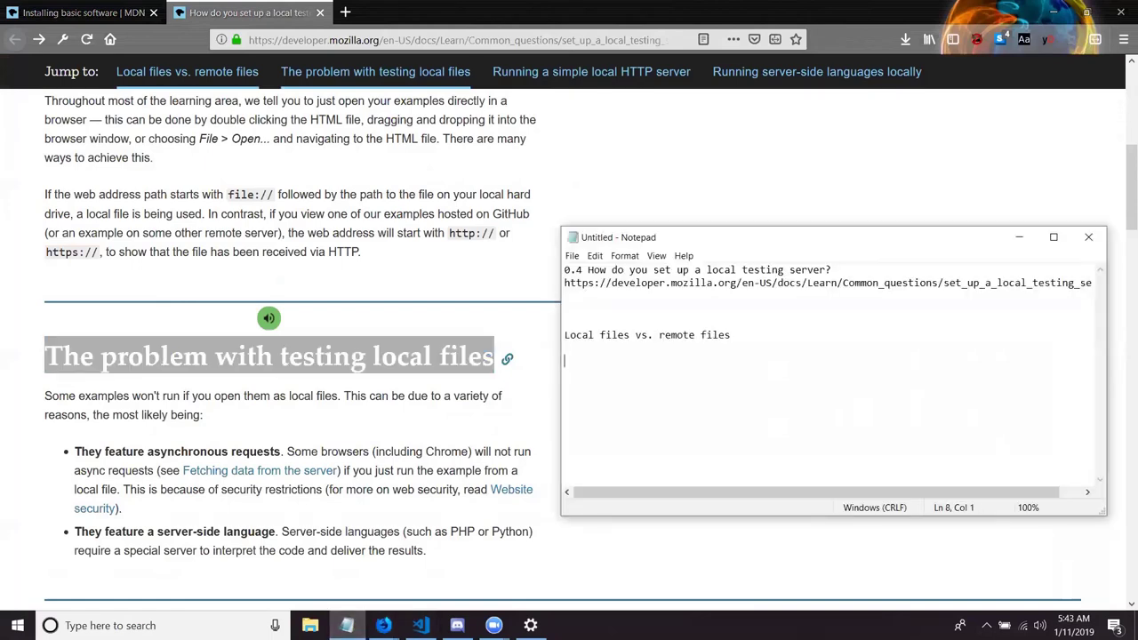
{"action": "key", "text": "Return"}
{"action": "key", "text": "ctrl+v"}
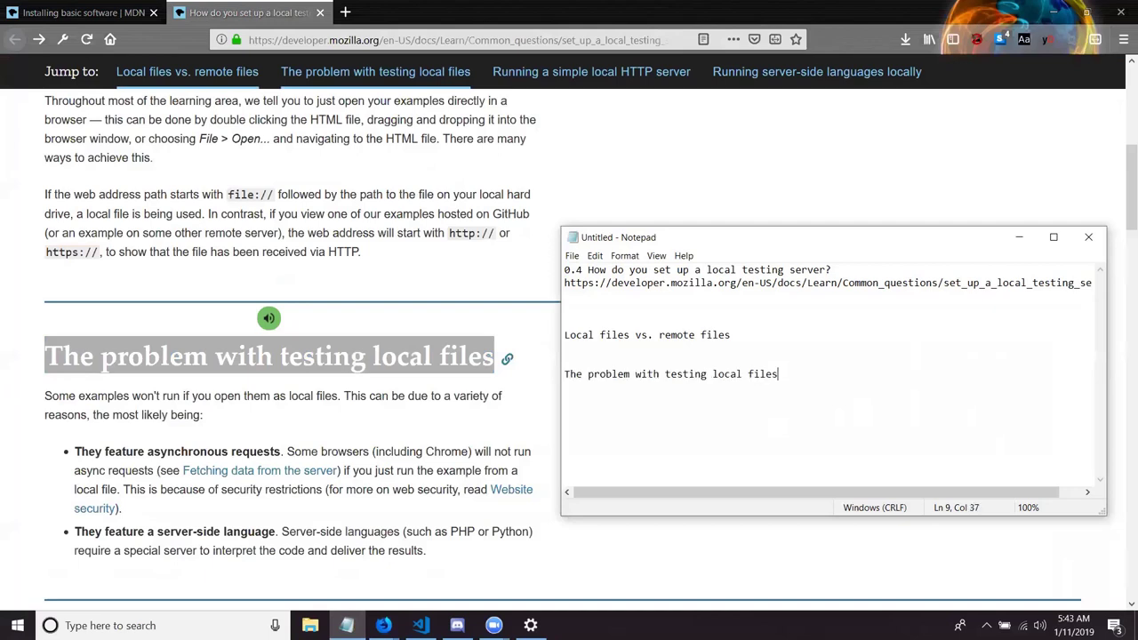
{"action": "key", "text": "Home"}
{"action": "key", "text": "Return"}
{"action": "key", "text": "Up"}
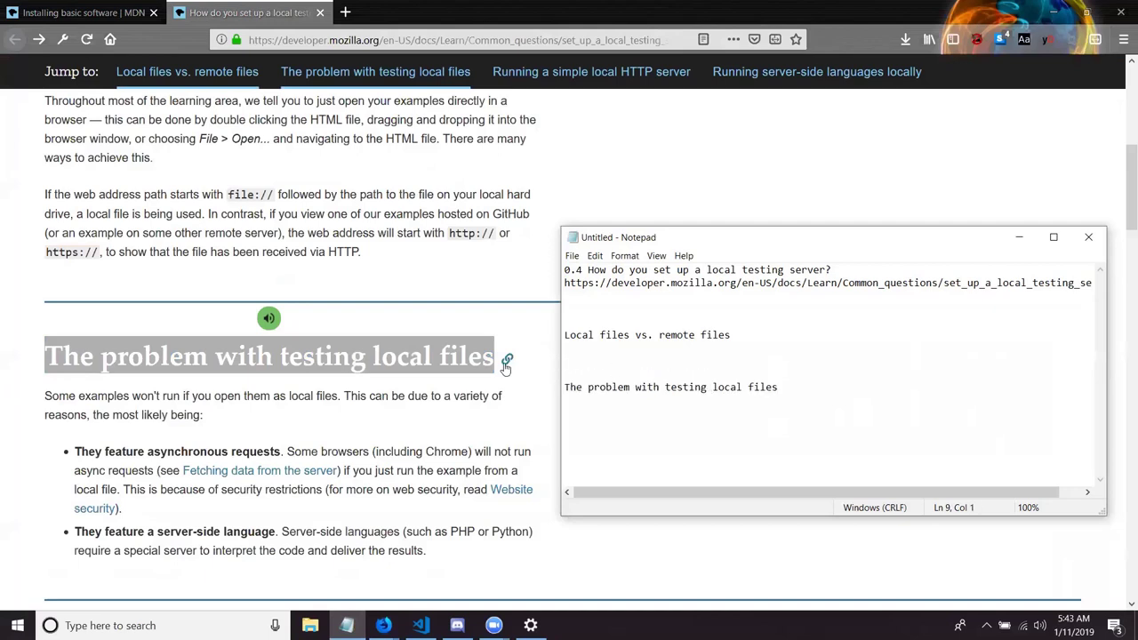
Copy the heading "Running a simple local HTTP server" from the MDN article and bring up the Notepad notes
{"action": "left_click", "coordinate": [496, 196]}
{"action": "scroll", "coordinate": [515, 267], "scroll_direction": "down", "scroll_amount": 4}
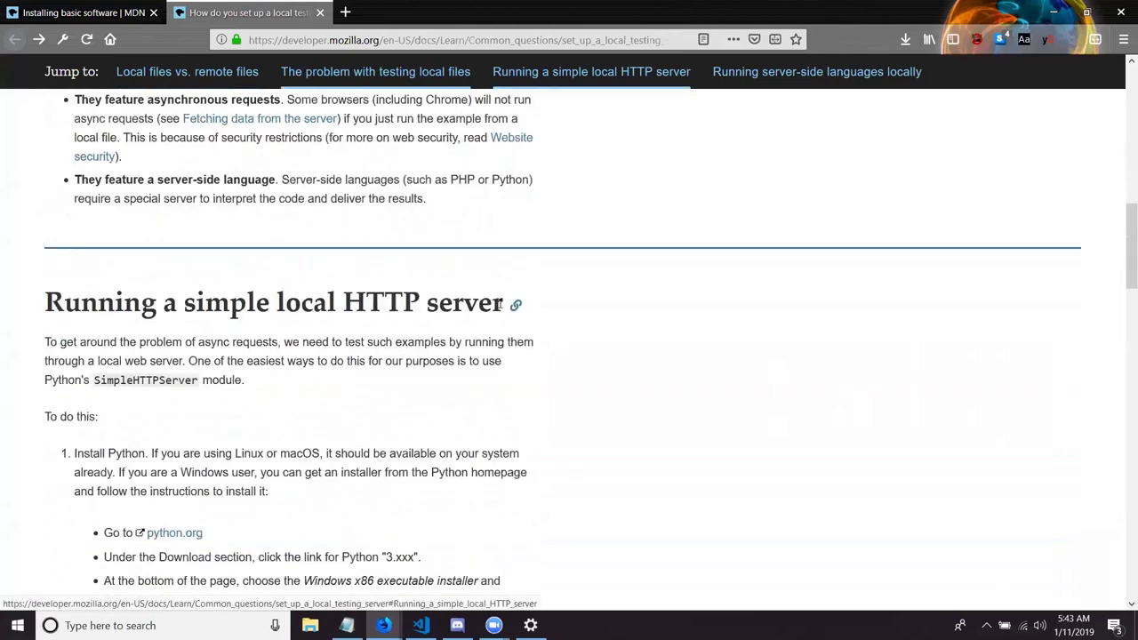
{"action": "left_click_drag", "start_coordinate": [501, 304], "coordinate": [46, 307]}
{"action": "key", "text": "ctrl+c"}
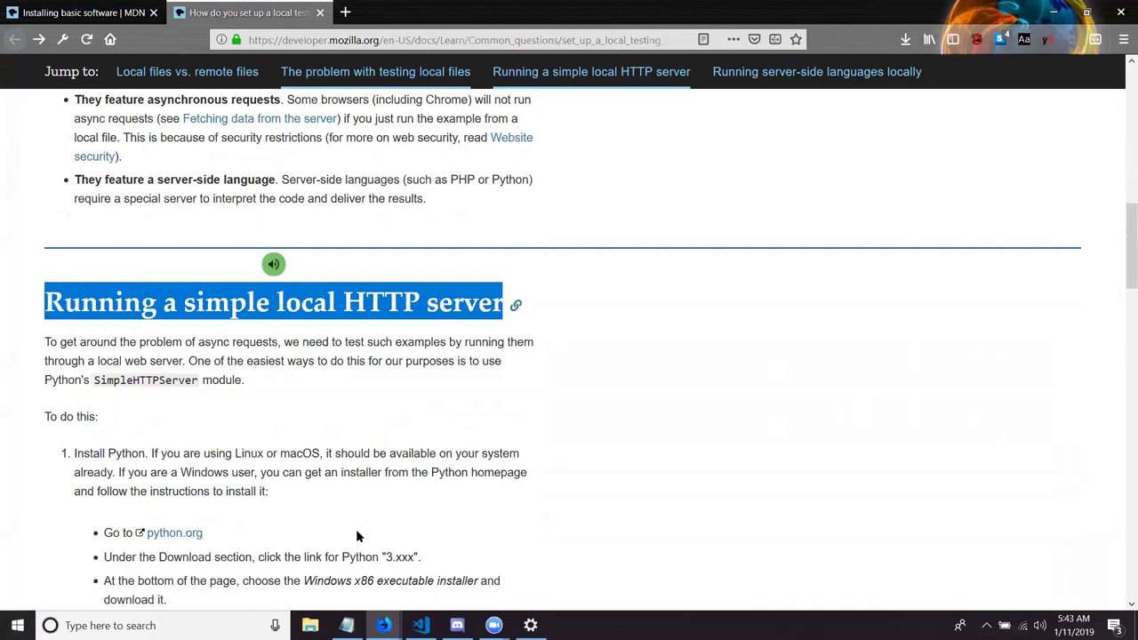
{"action": "left_click", "coordinate": [347, 624]}
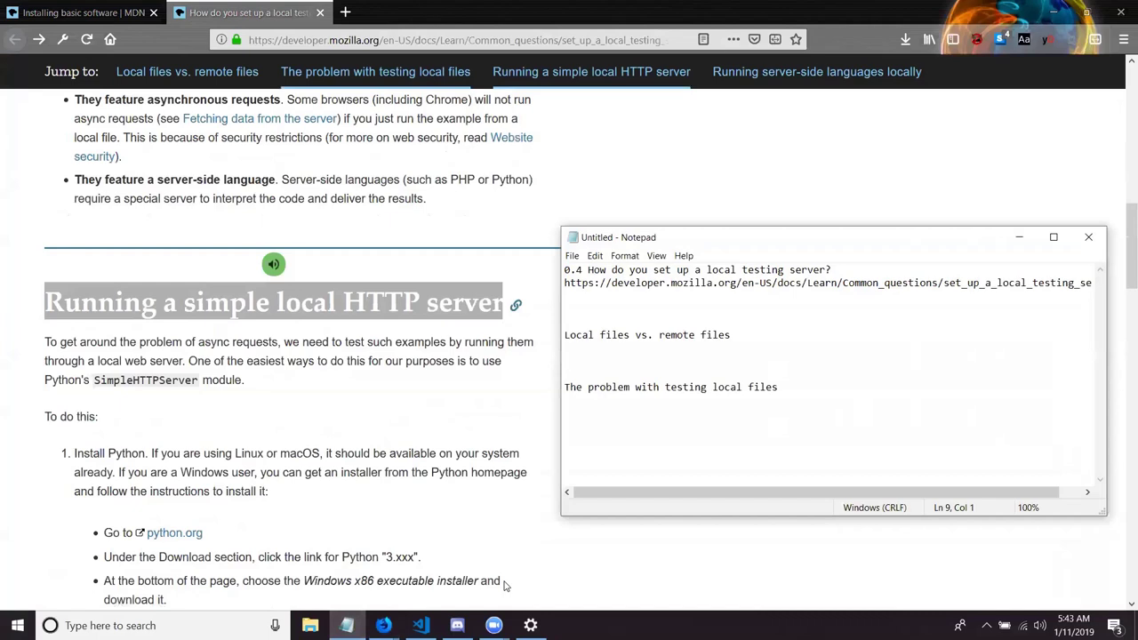
{"action": "key", "text": "Down"}
Paste "Running a simple local HTTP server" below "The problem with testing local files" in the notes, with blank lines between the two headings
{"action": "left_click", "coordinate": [396, 211]}
{"action": "scroll", "coordinate": [396, 211], "scroll_direction": "up", "scroll_amount": 5}
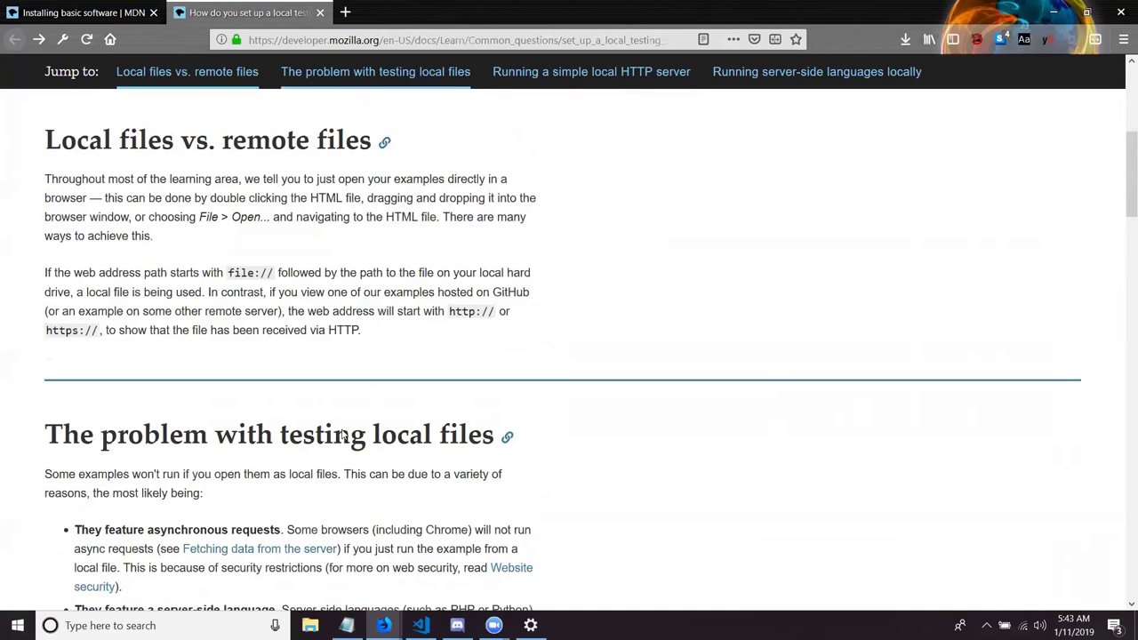
{"action": "right_click", "coordinate": [260, 582]}
{"action": "left_click", "coordinate": [346, 625]}
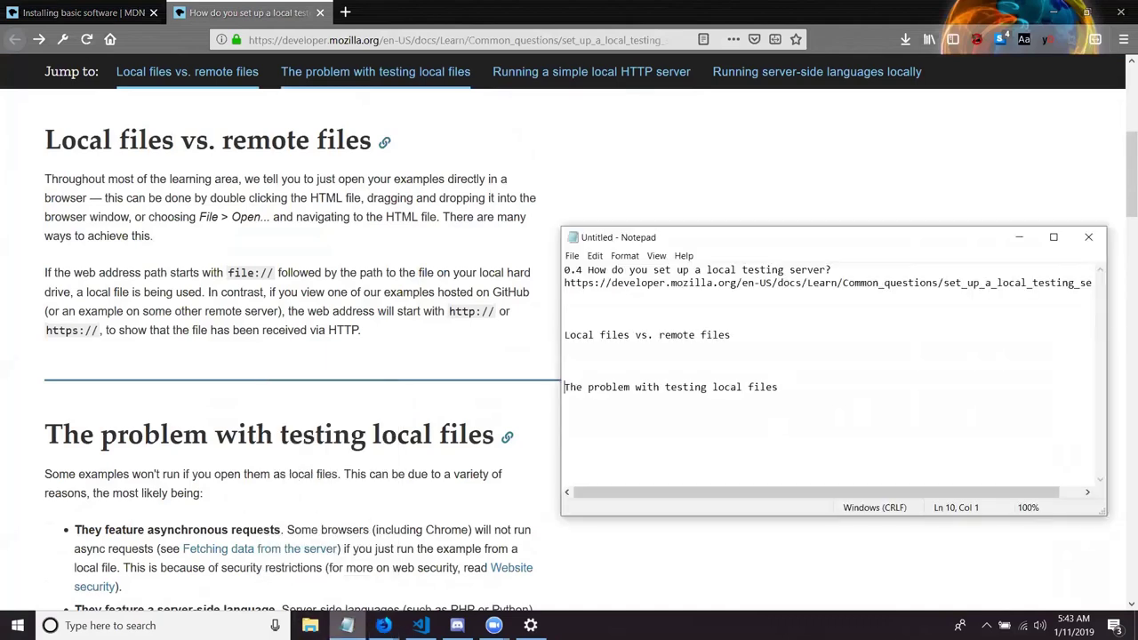
{"action": "left_click", "coordinate": [647, 442]}
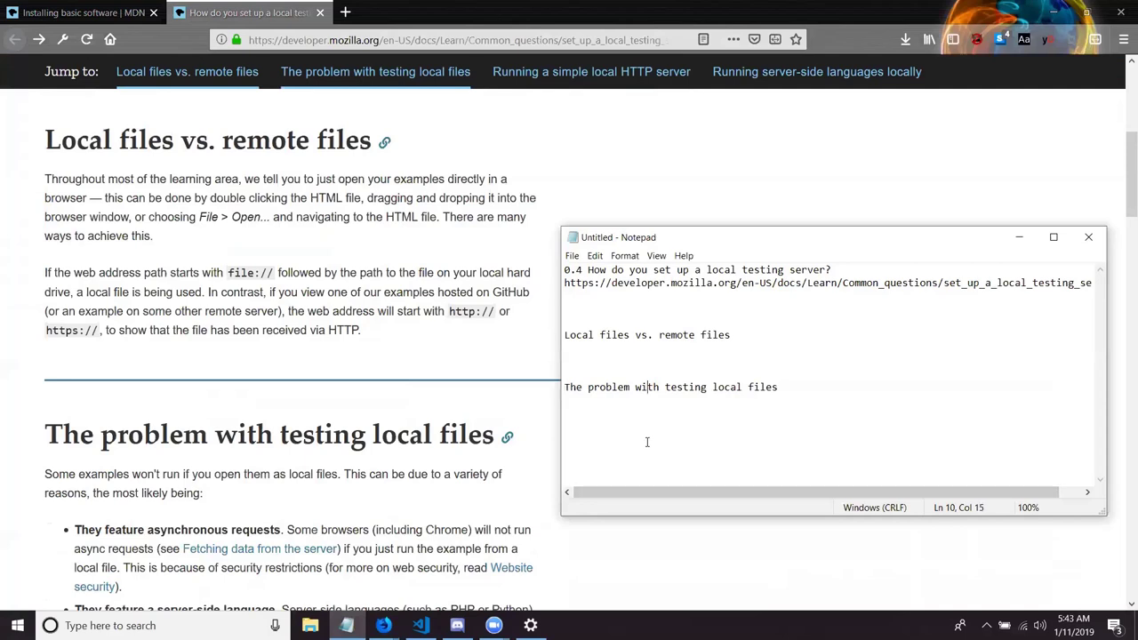
{"action": "key", "text": "End"}
{"action": "key", "text": "Return"}
{"action": "key", "text": "ctrl+v"}
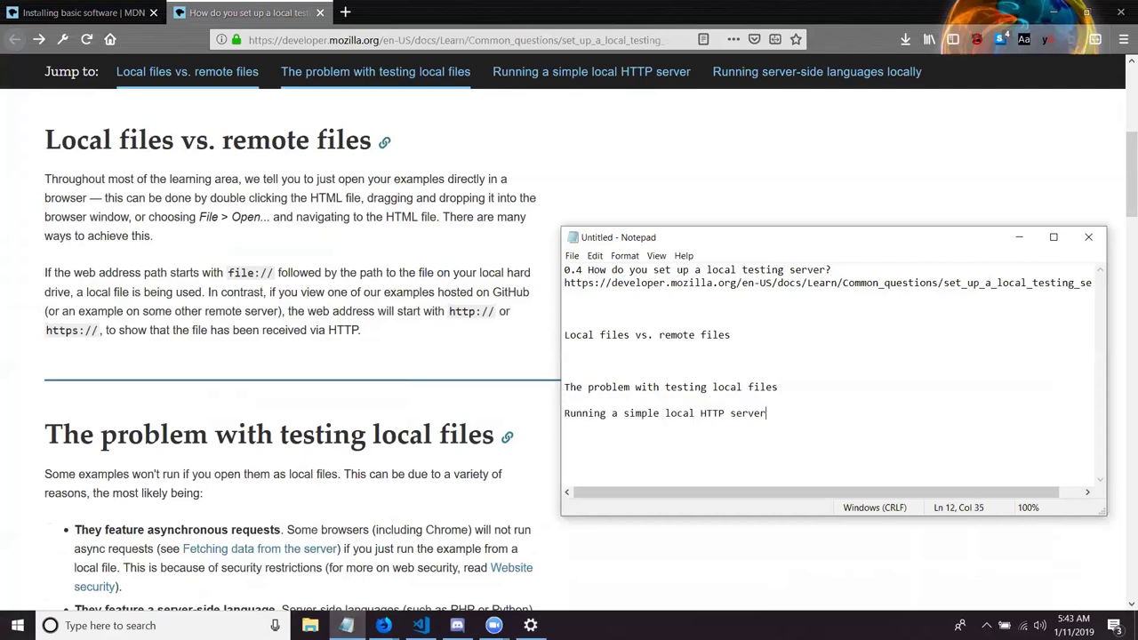
{"action": "key", "text": "Up"}
{"action": "key", "text": "Return"}
{"action": "key", "text": "Return"}
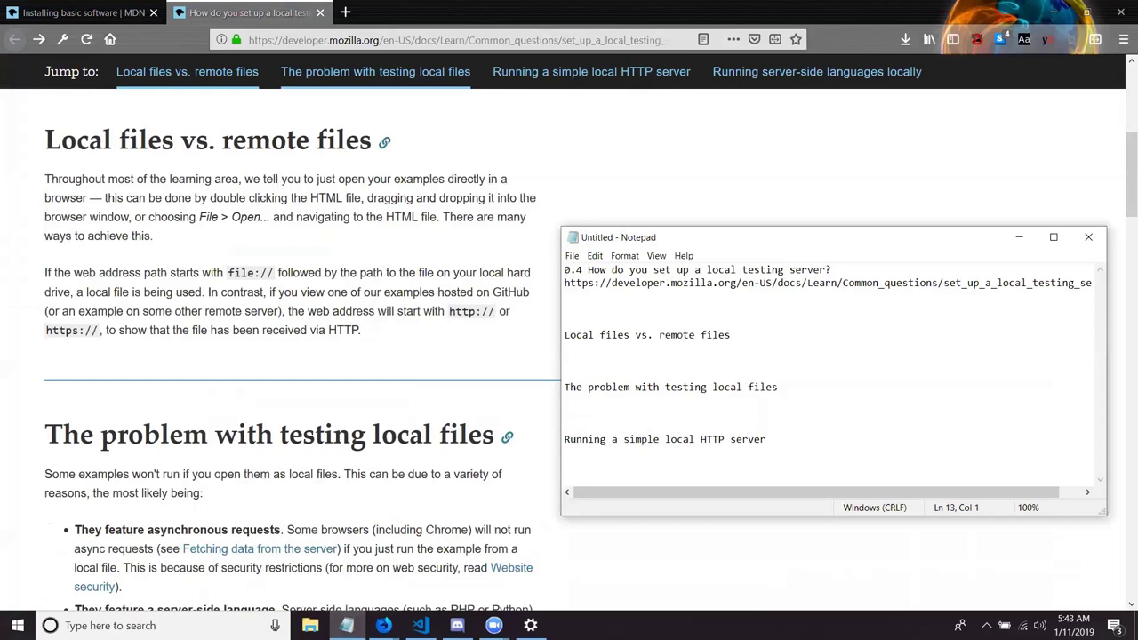
{"action": "left_click", "coordinate": [423, 303]}
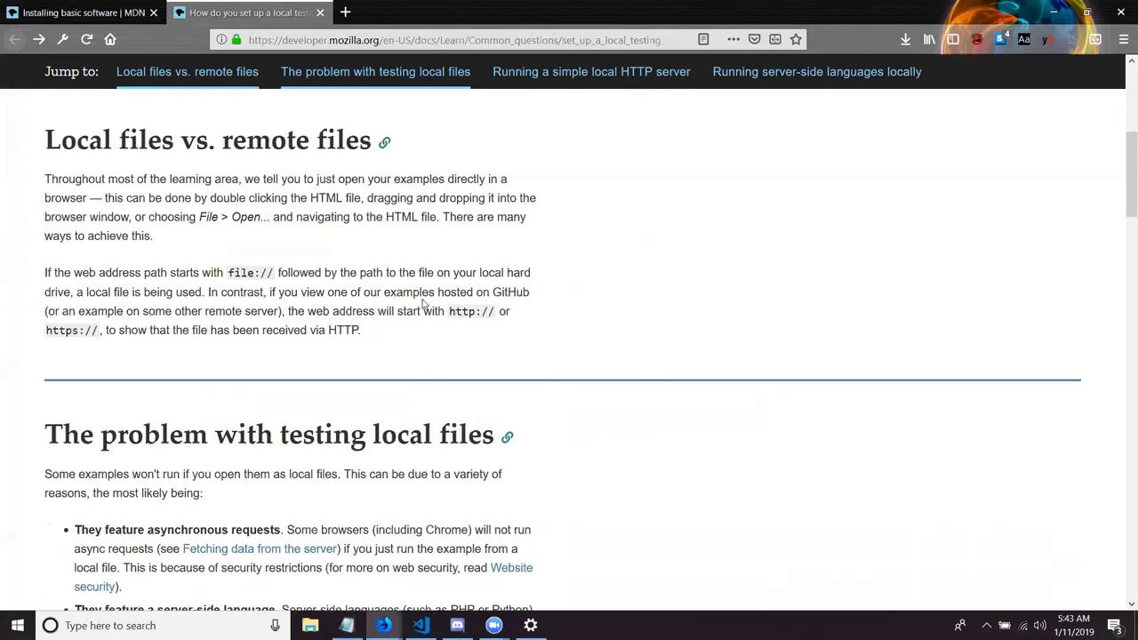
{"action": "scroll", "coordinate": [423, 303], "scroll_direction": "down", "scroll_amount": 5}
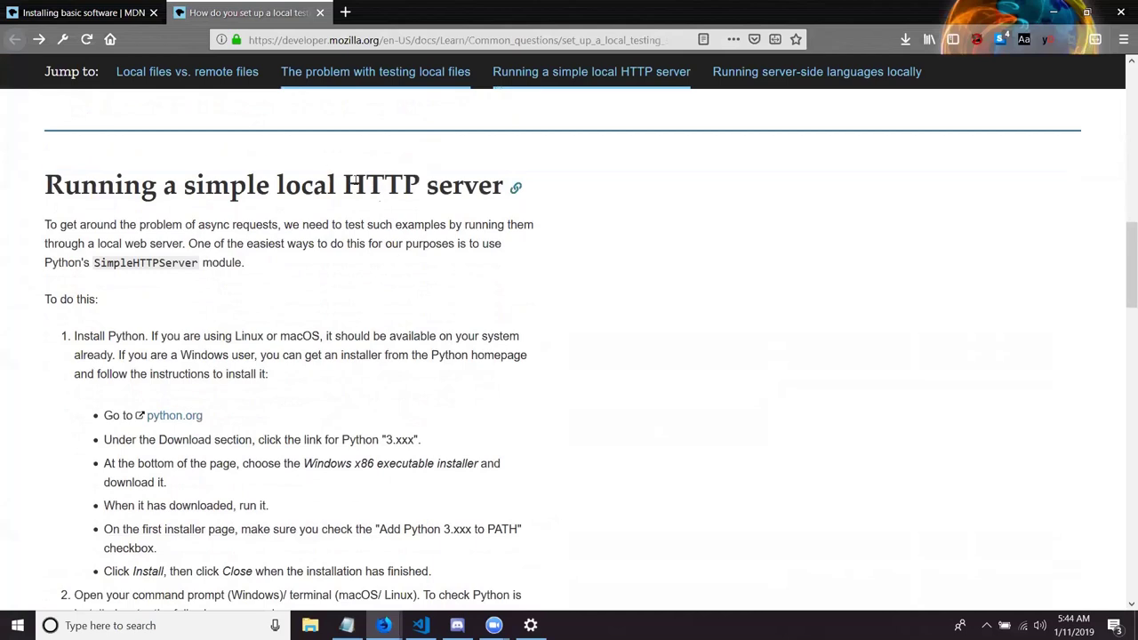
{"action": "double_click", "coordinate": [328, 185]}
{"action": "left_click", "coordinate": [331, 185]}
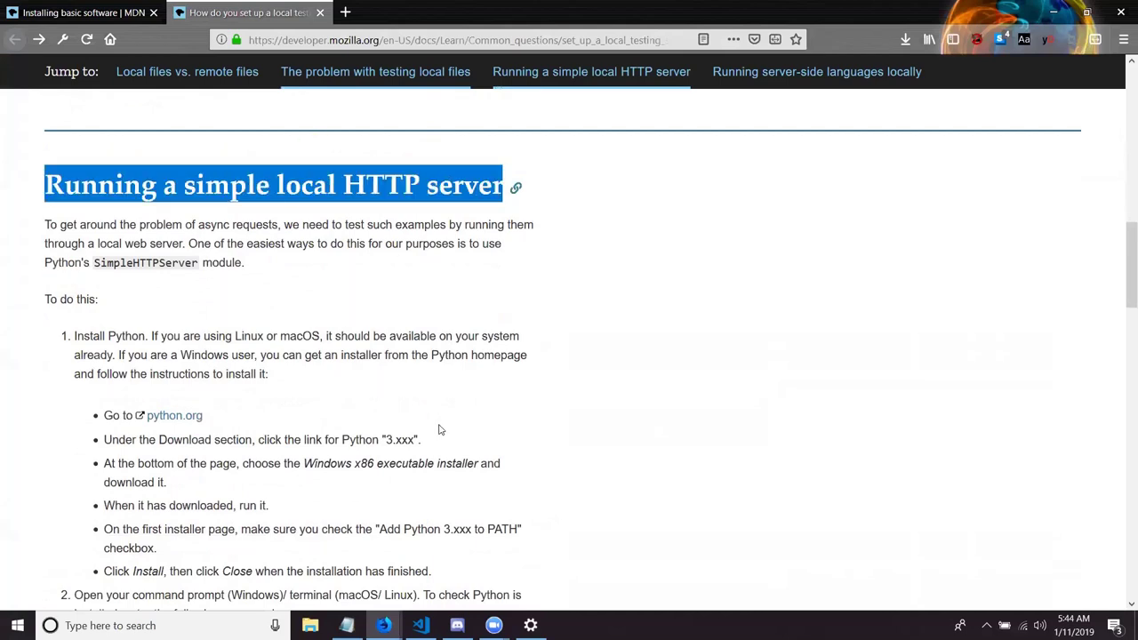
{"action": "left_click", "coordinate": [347, 624]}
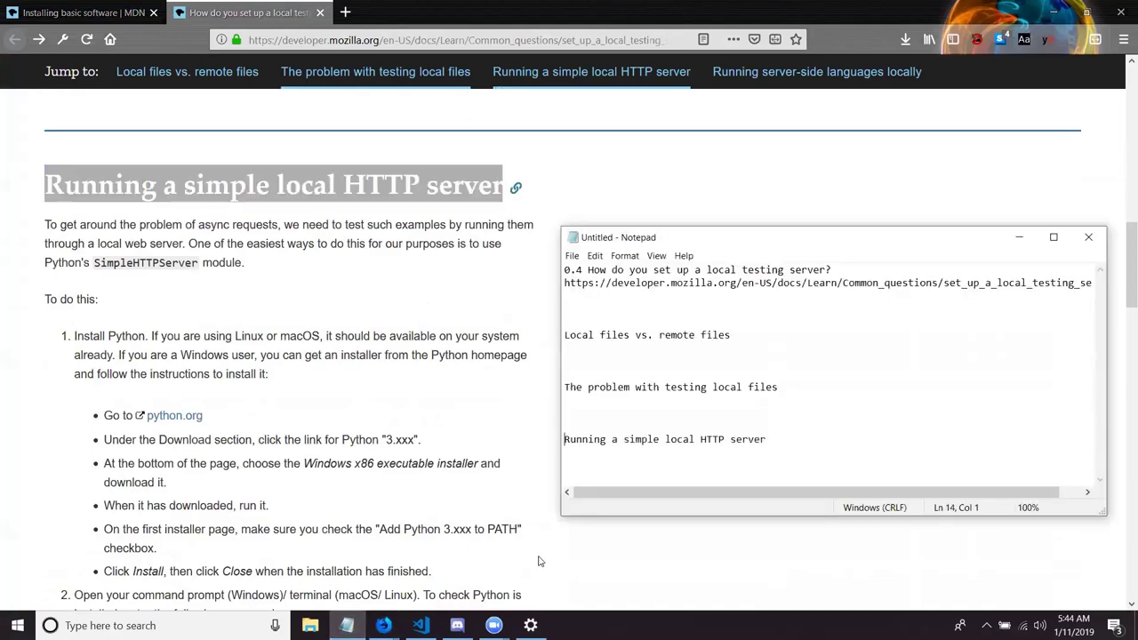
{"action": "key", "text": "Return"}
{"action": "type", "text": "Running a simple local HTTP server Section"}
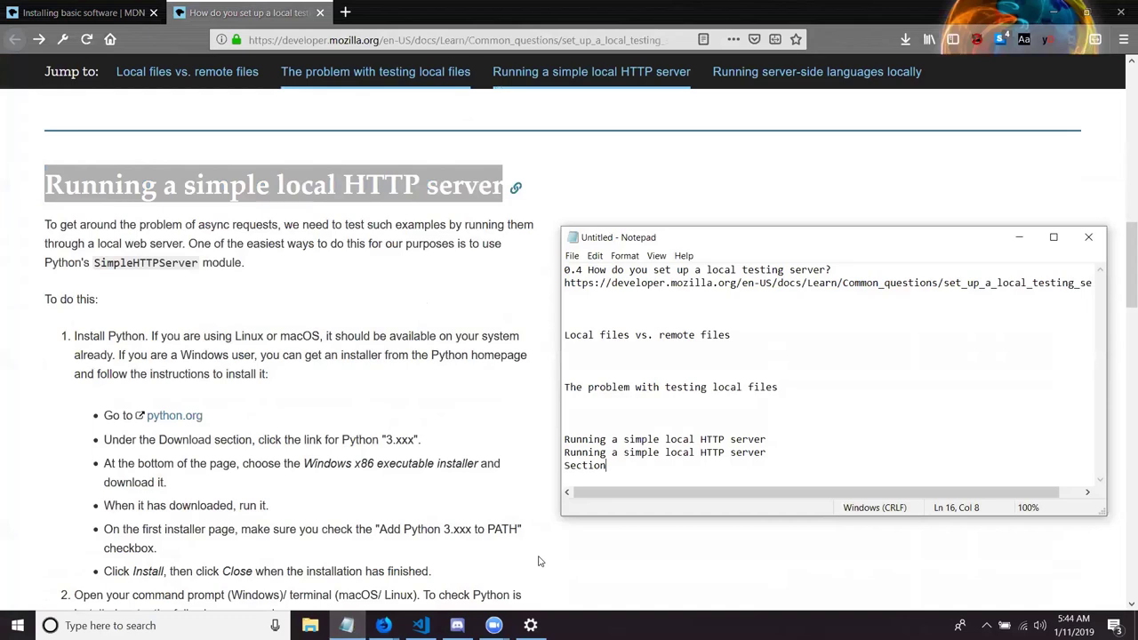
{"action": "key", "text": "ctrl+z"}
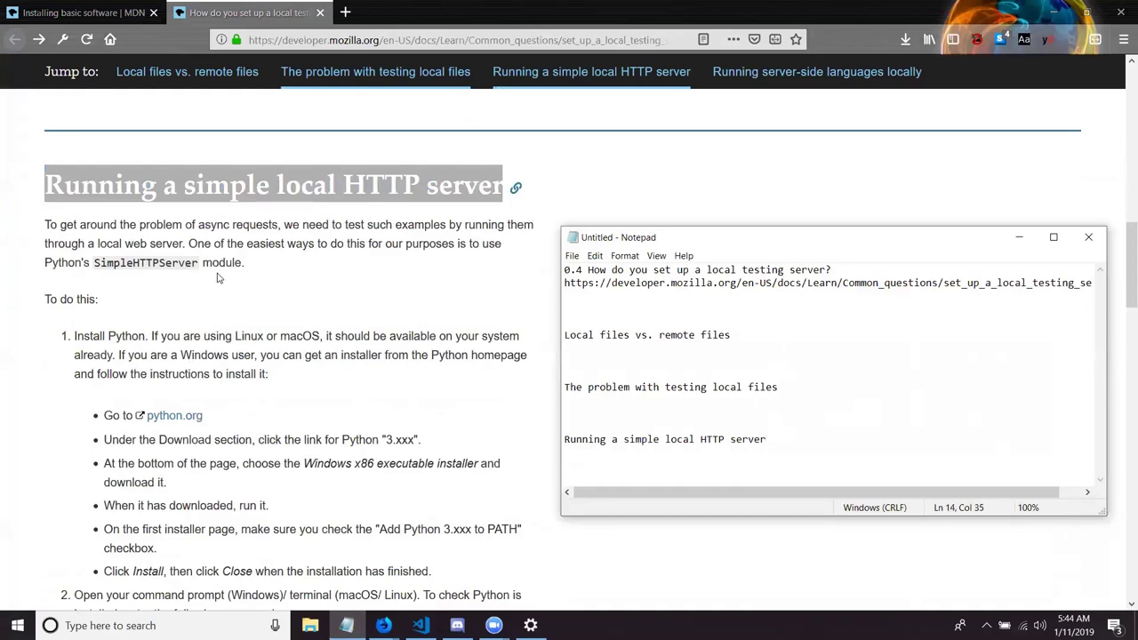
{"action": "left_click", "coordinate": [272, 247]}
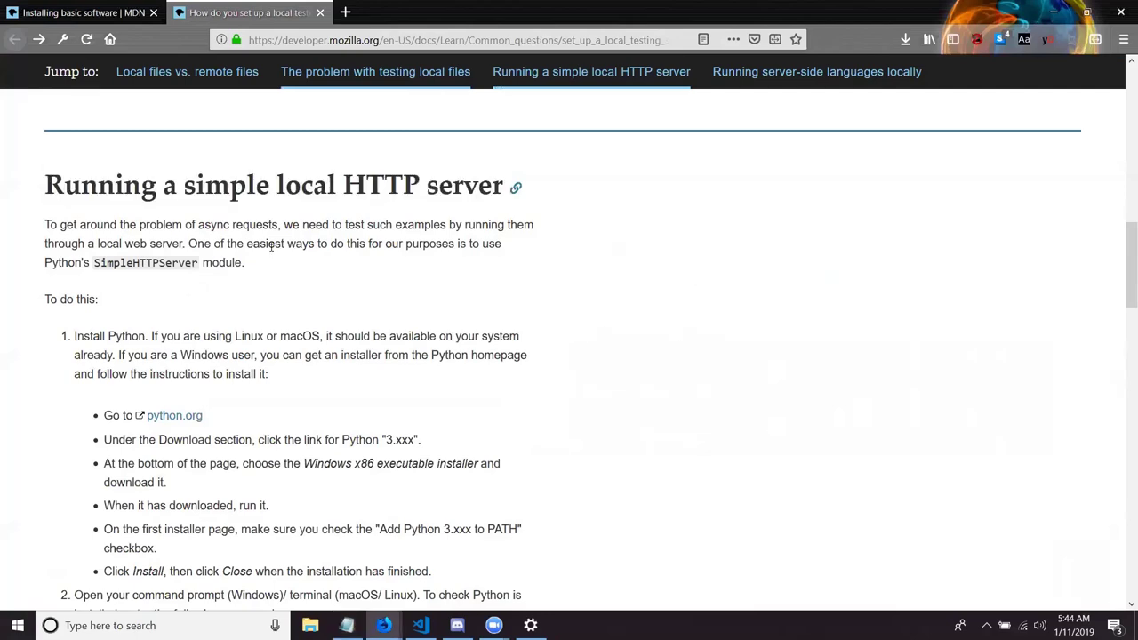
{"action": "scroll", "coordinate": [271, 247], "scroll_direction": "up", "scroll_amount": 4}
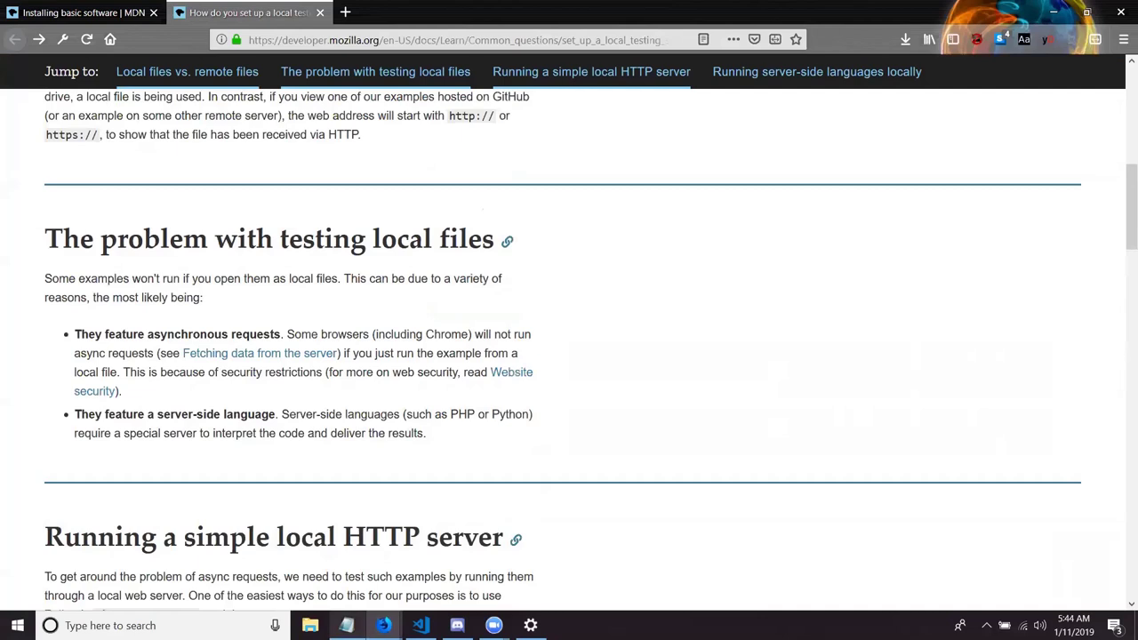
{"action": "left_click", "coordinate": [347, 625]}
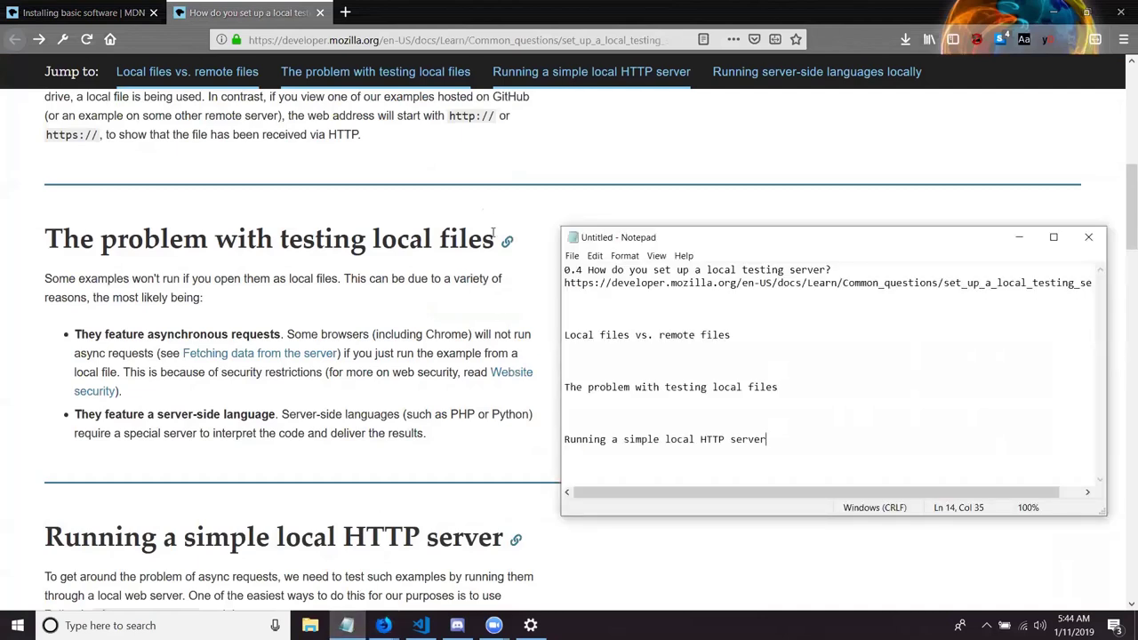
{"action": "left_click_drag", "start_coordinate": [493, 233], "coordinate": [55, 229]}
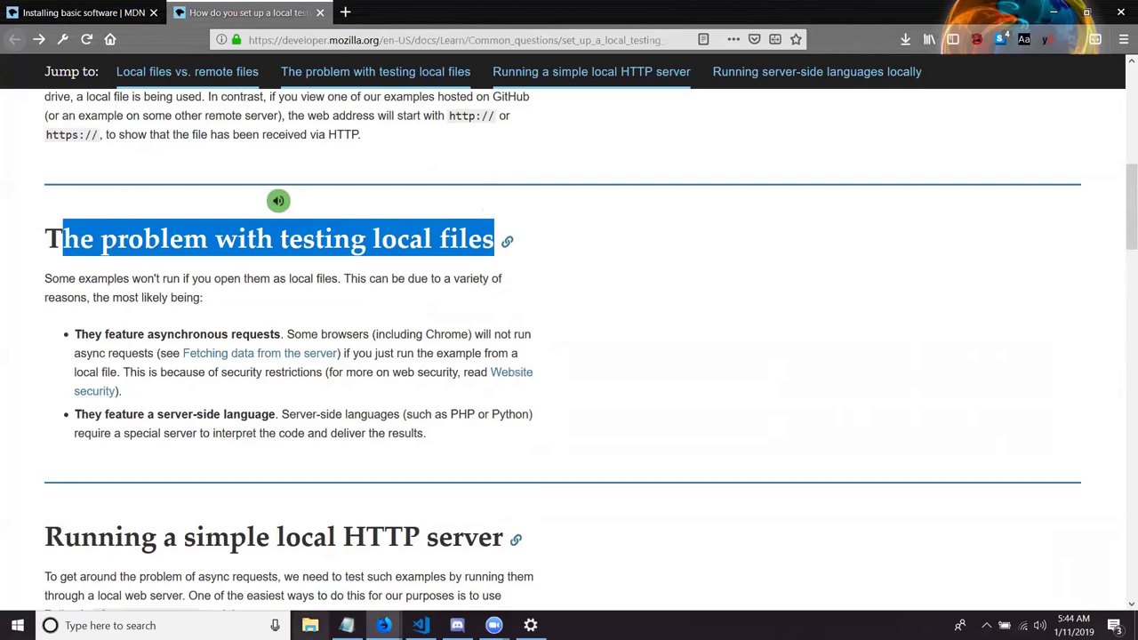
{"action": "left_click", "coordinate": [346, 625]}
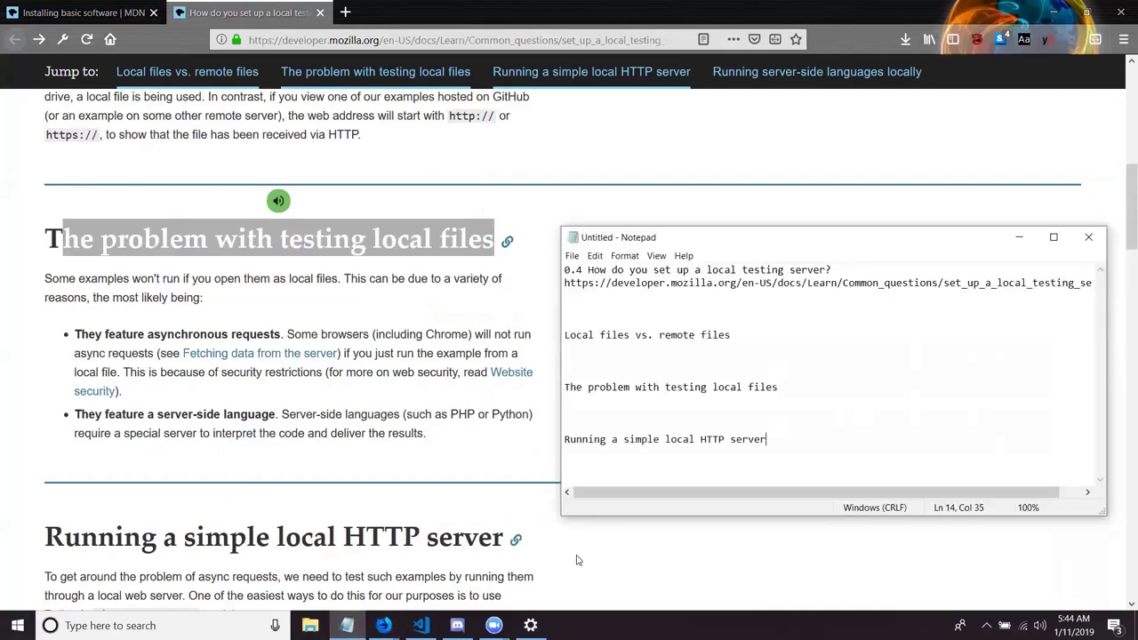
Copy the MDN heading "Running server-side languages locally" and paste it into the Notepad notes below "Running a simple local HTTP server"
{"action": "left_click", "coordinate": [396, 392]}
{"action": "scroll", "coordinate": [396, 393], "scroll_direction": "down", "scroll_amount": 4}
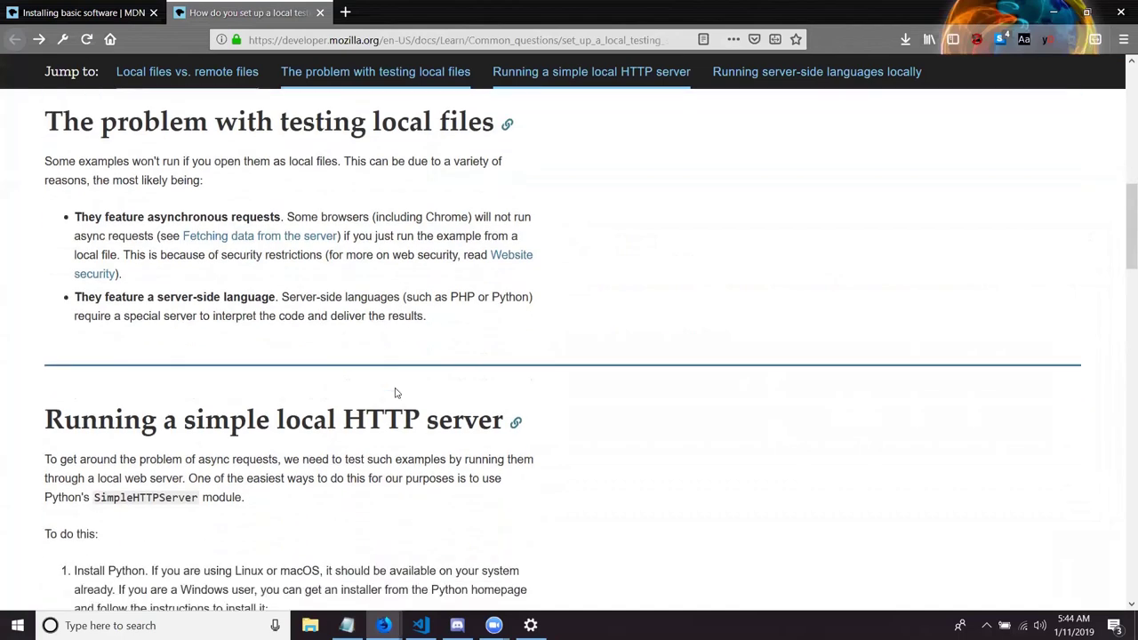
{"action": "scroll", "coordinate": [397, 393], "scroll_direction": "down", "scroll_amount": 5}
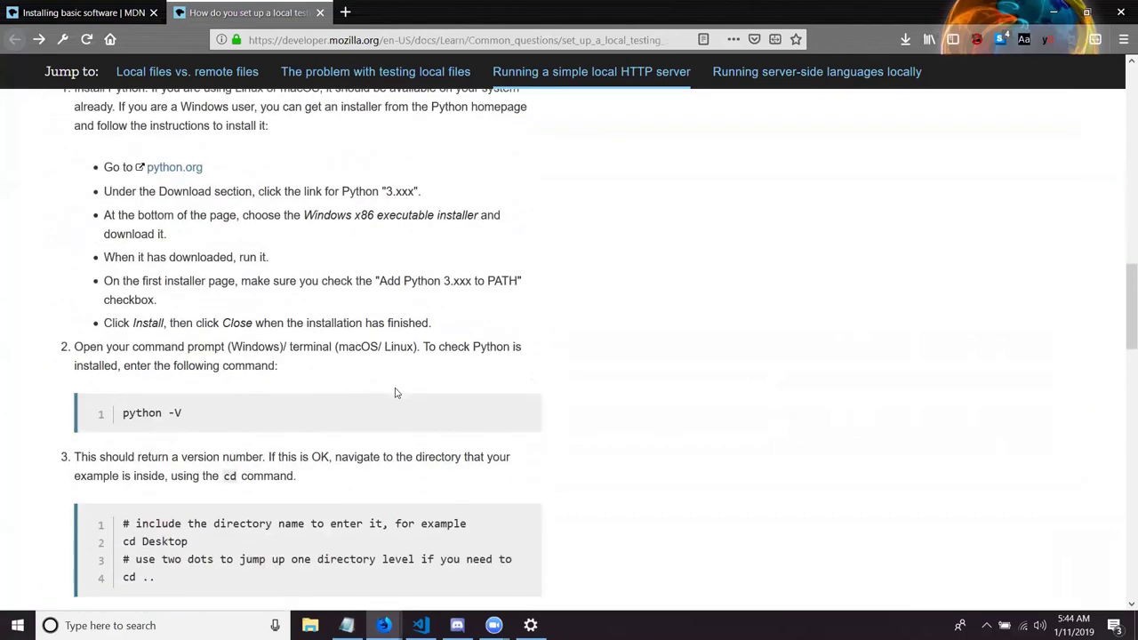
{"action": "scroll", "coordinate": [397, 393], "scroll_direction": "down", "scroll_amount": 5}
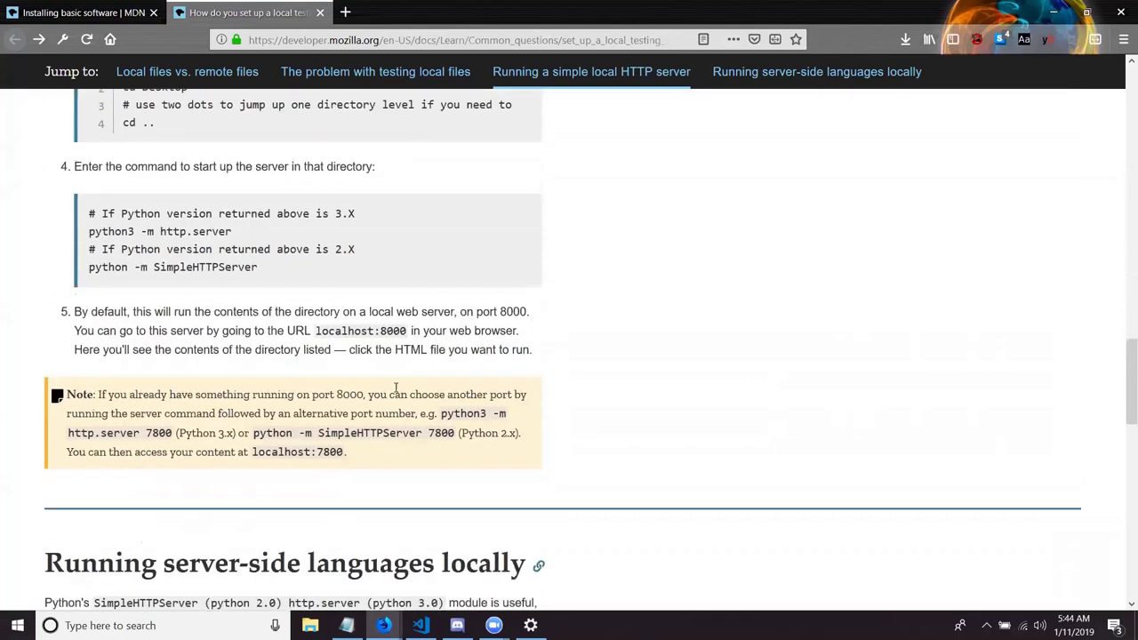
{"action": "scroll", "coordinate": [394, 388], "scroll_direction": "down", "scroll_amount": 1}
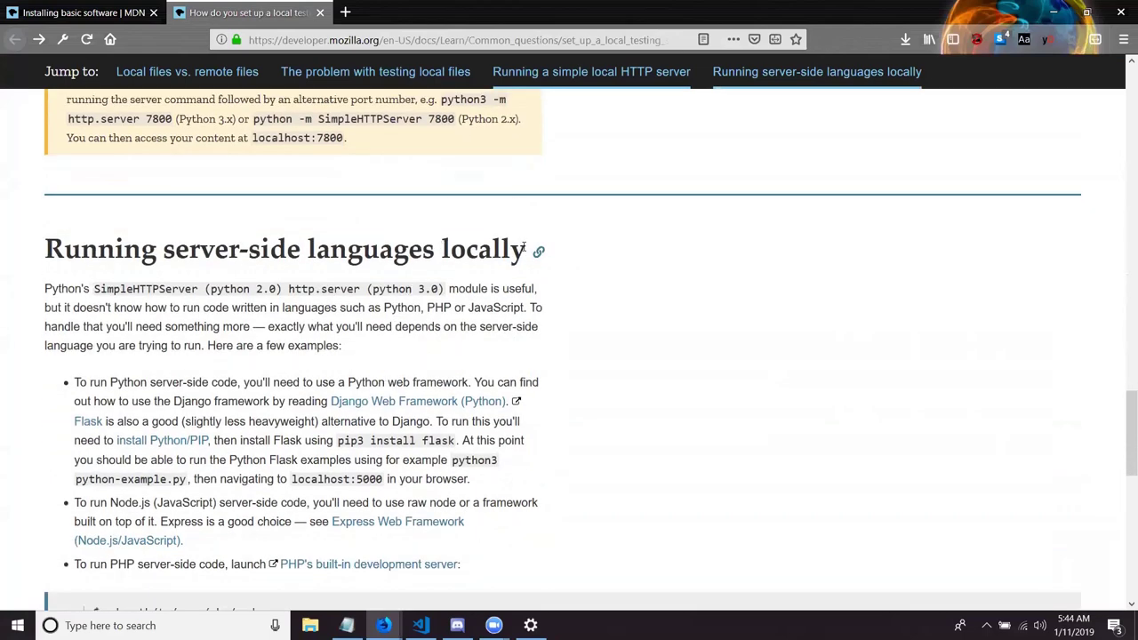
{"action": "left_click_drag", "start_coordinate": [525, 249], "coordinate": [27, 255]}
{"action": "key", "text": "ctrl+c"}
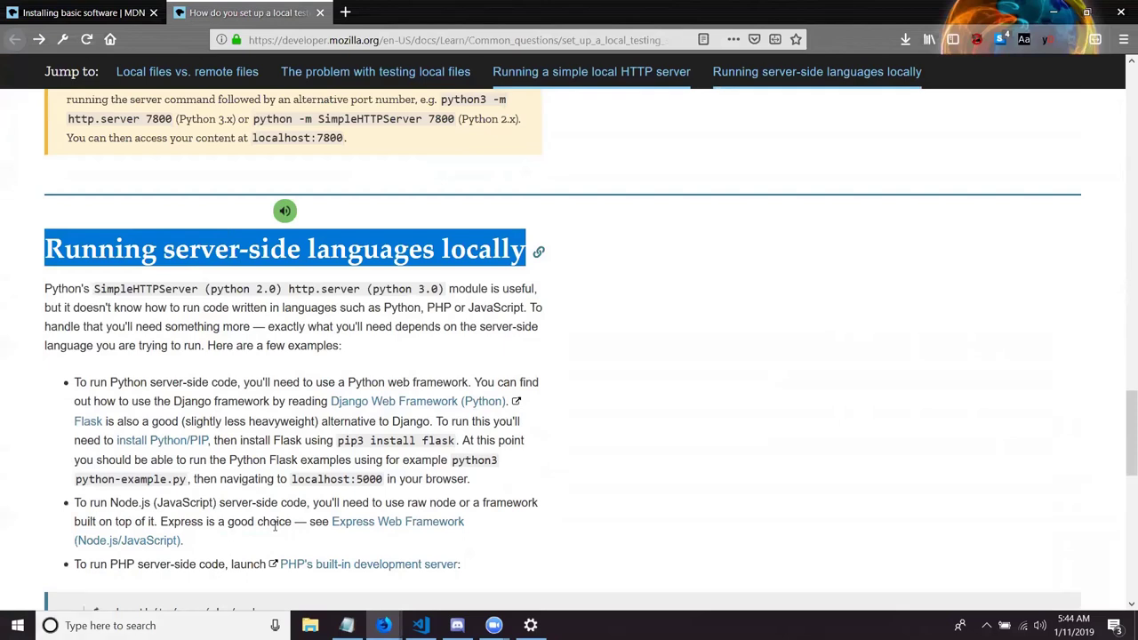
{"action": "left_click", "coordinate": [346, 625]}
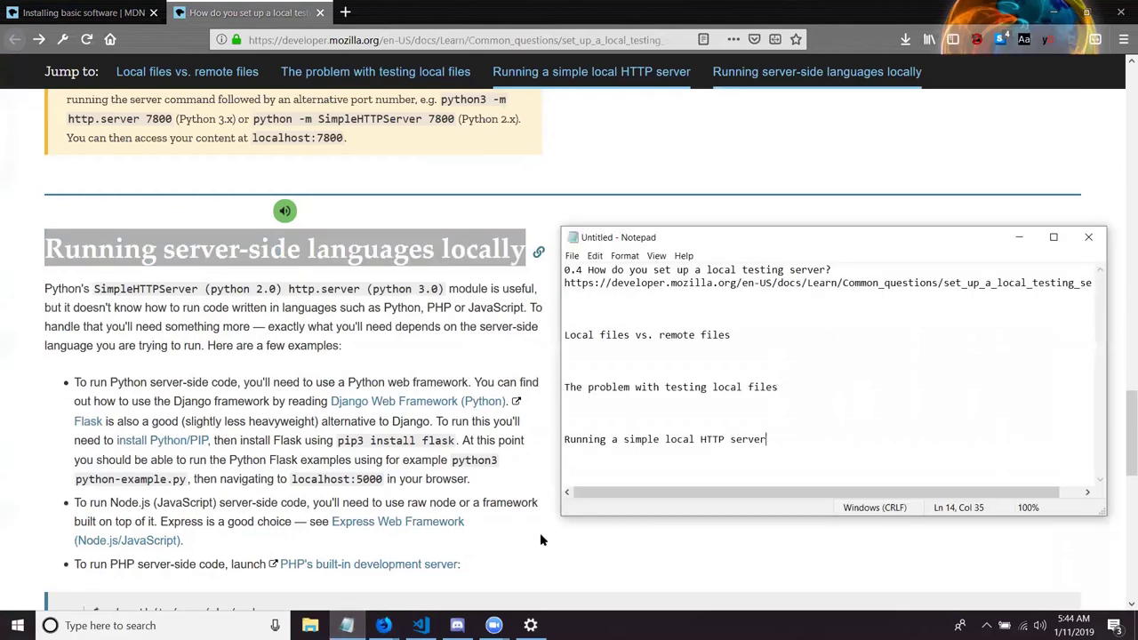
{"action": "key", "text": "Return"}
{"action": "key", "text": "ctrl+v"}
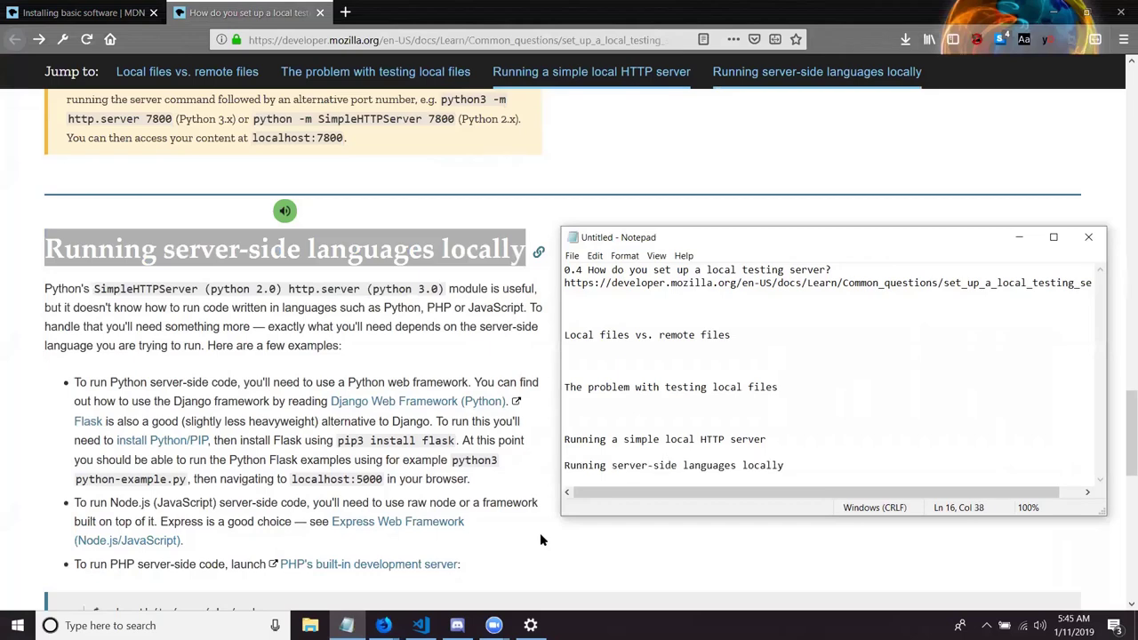
Skim the whole MDN local testing server article from its introduction to the page footer
{"action": "left_click", "coordinate": [230, 421]}
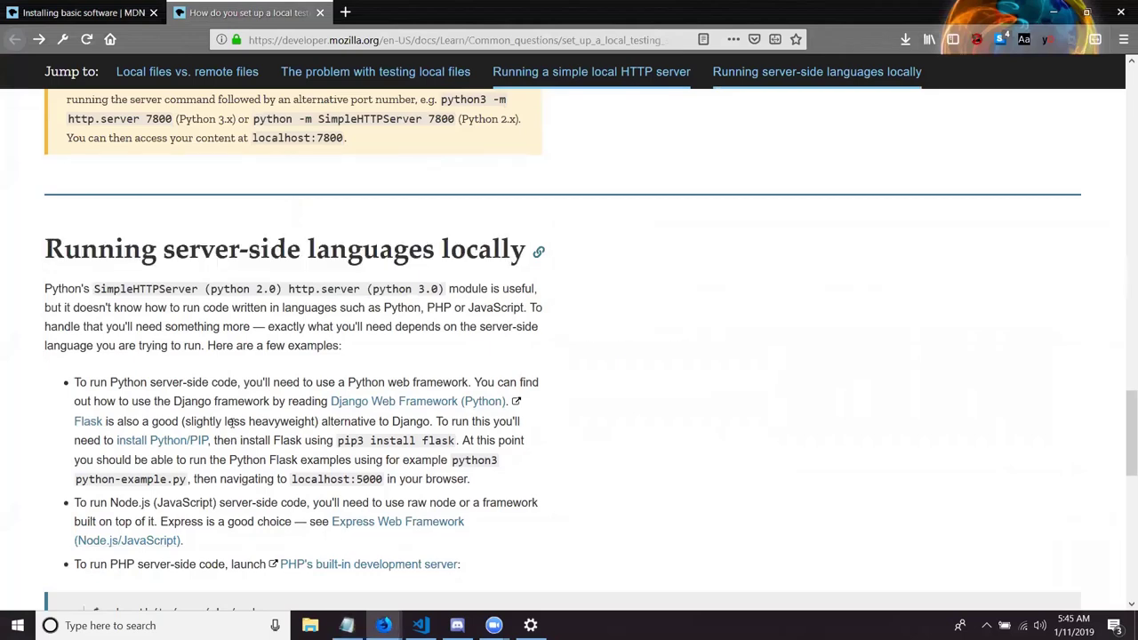
{"action": "scroll", "coordinate": [229, 422], "scroll_direction": "down", "scroll_amount": 6}
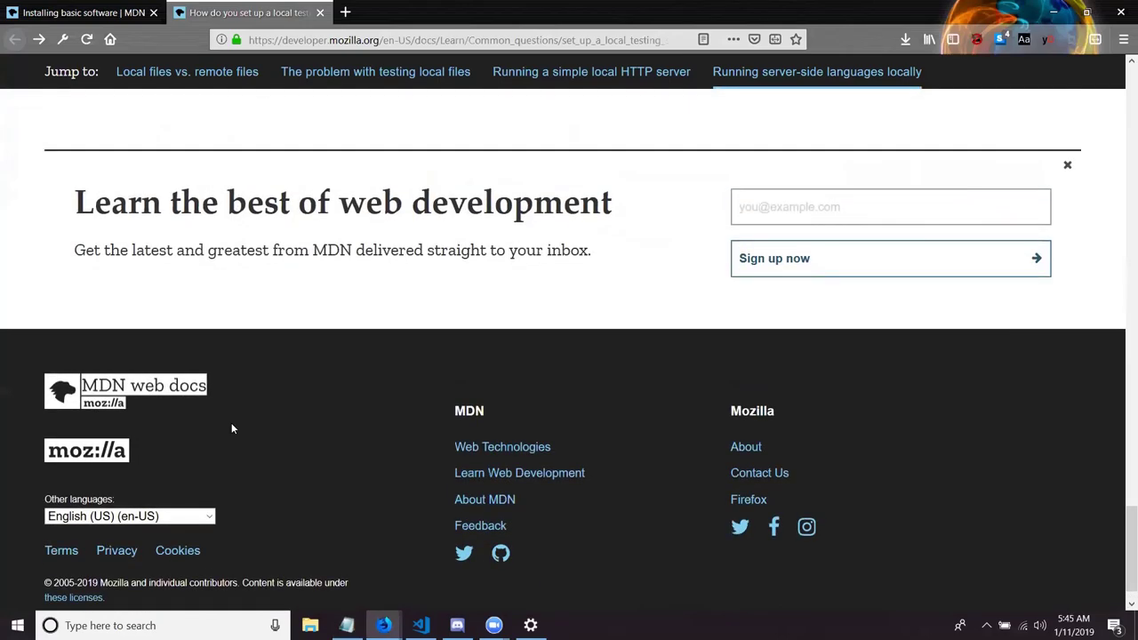
{"action": "scroll", "coordinate": [231, 427], "scroll_direction": "up", "scroll_amount": 12}
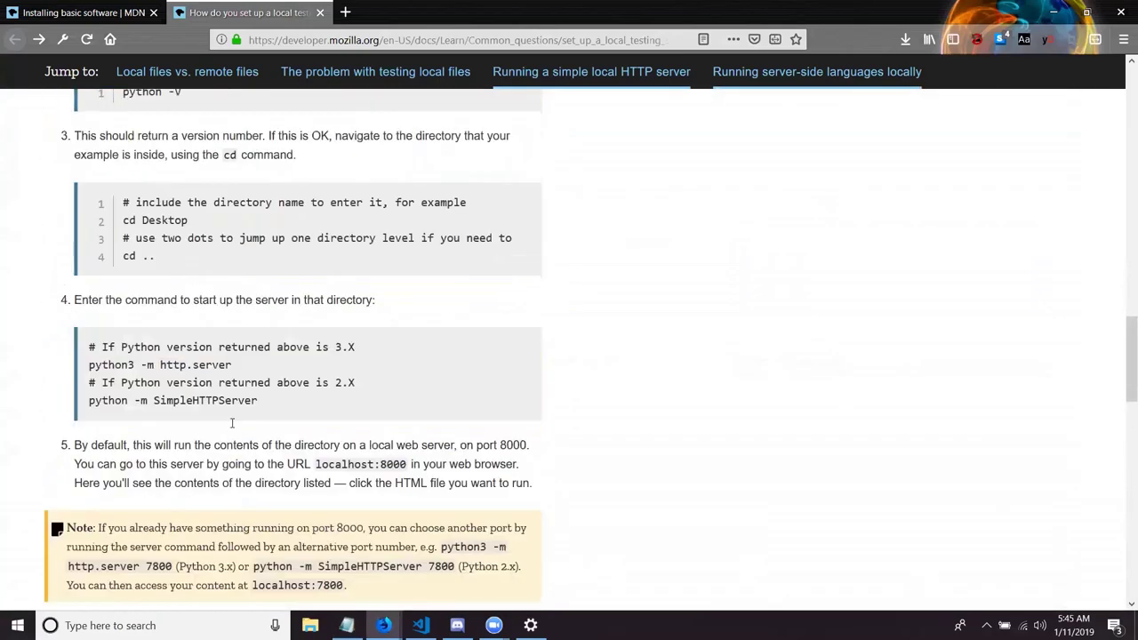
{"action": "scroll", "coordinate": [231, 425], "scroll_direction": "up", "scroll_amount": 15}
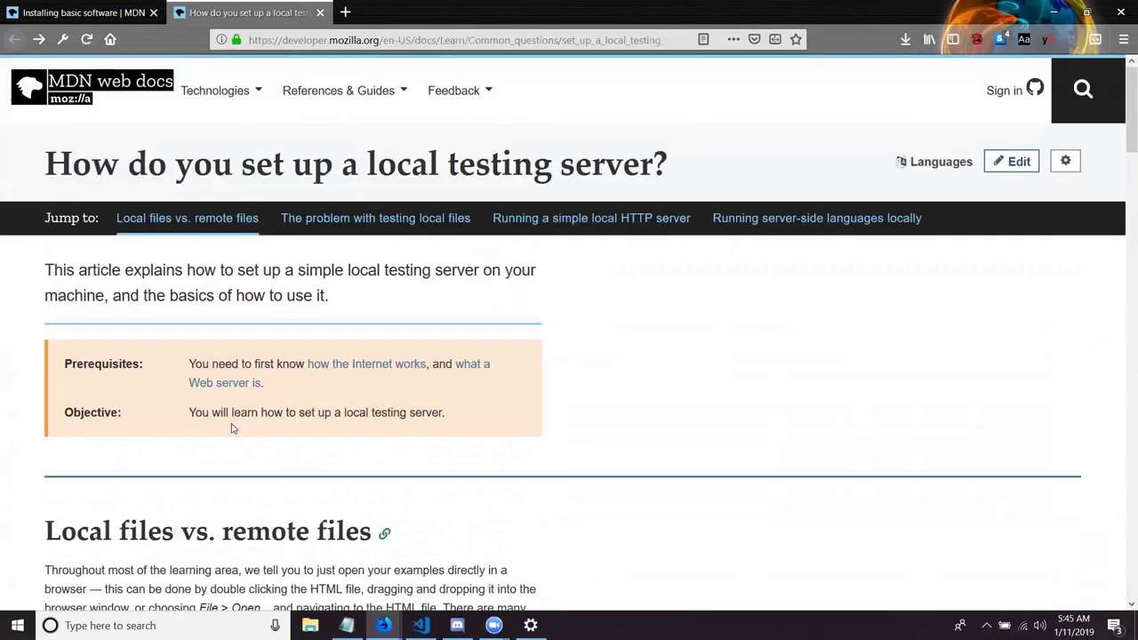
{"action": "scroll", "coordinate": [231, 427], "scroll_direction": "down", "scroll_amount": 15}
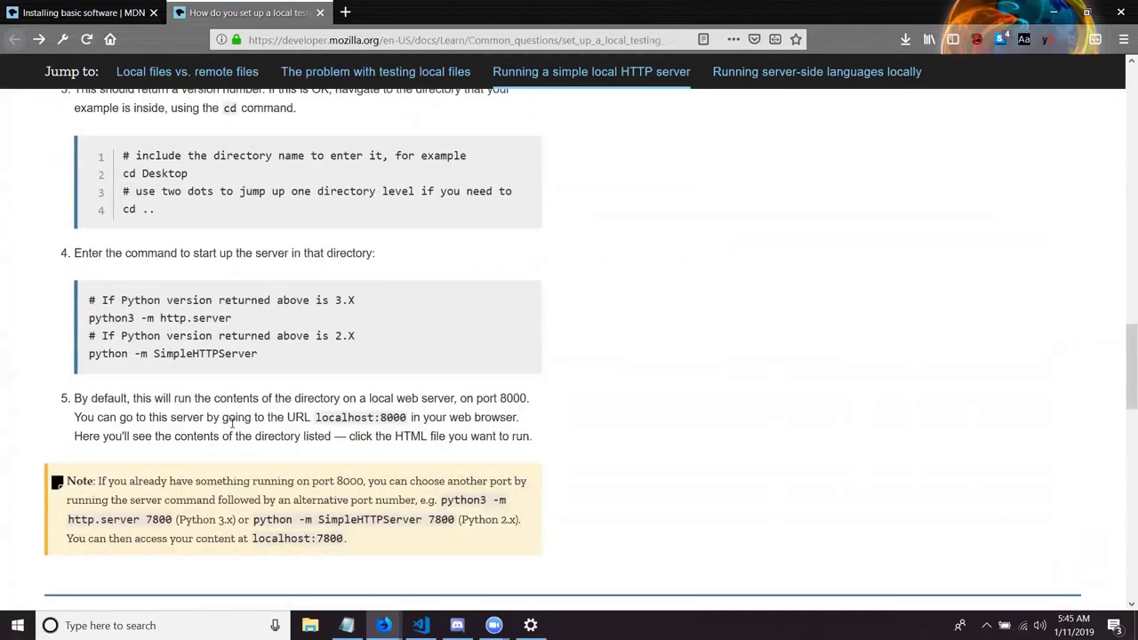
{"action": "scroll", "coordinate": [232, 424], "scroll_direction": "down", "scroll_amount": 10}
{"action": "scroll", "coordinate": [232, 424], "scroll_direction": "up", "scroll_amount": 6}
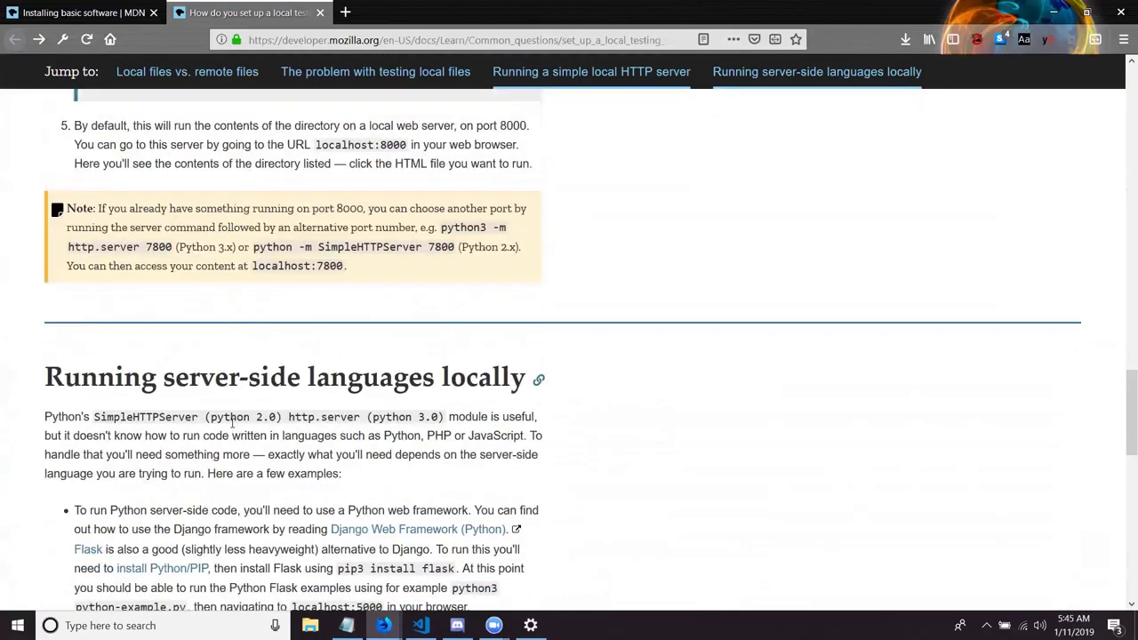
{"action": "scroll", "coordinate": [232, 424], "scroll_direction": "up", "scroll_amount": 15}
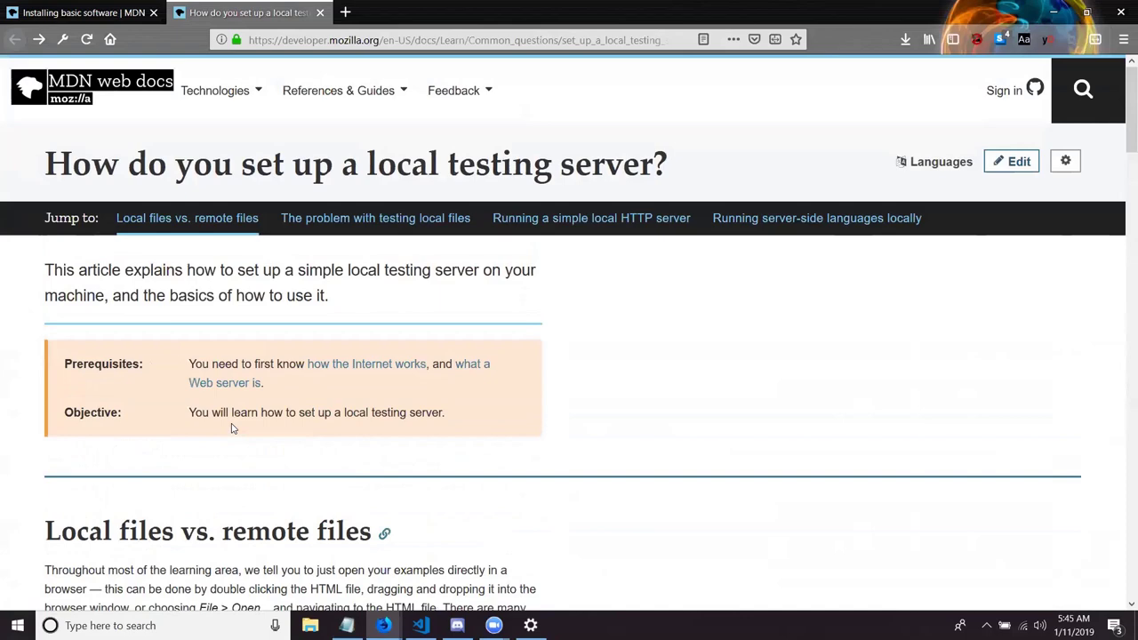
Look over the article's introduction, its local versus remote files section, the testing problems and the Python server instructions
{"action": "scroll", "coordinate": [231, 428], "scroll_direction": "down", "scroll_amount": 6}
{"action": "scroll", "coordinate": [231, 428], "scroll_direction": "up", "scroll_amount": 2}
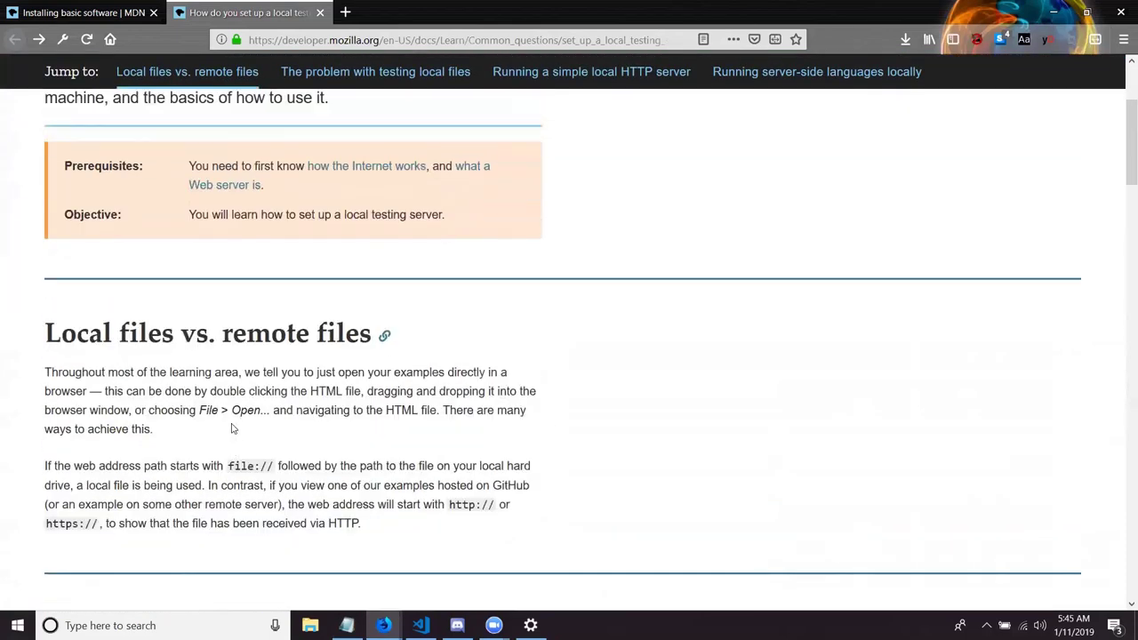
{"action": "scroll", "coordinate": [232, 429], "scroll_direction": "up", "scroll_amount": 2}
{"action": "scroll", "coordinate": [231, 428], "scroll_direction": "down", "scroll_amount": 2}
{"action": "scroll", "coordinate": [233, 430], "scroll_direction": "up", "scroll_amount": 1}
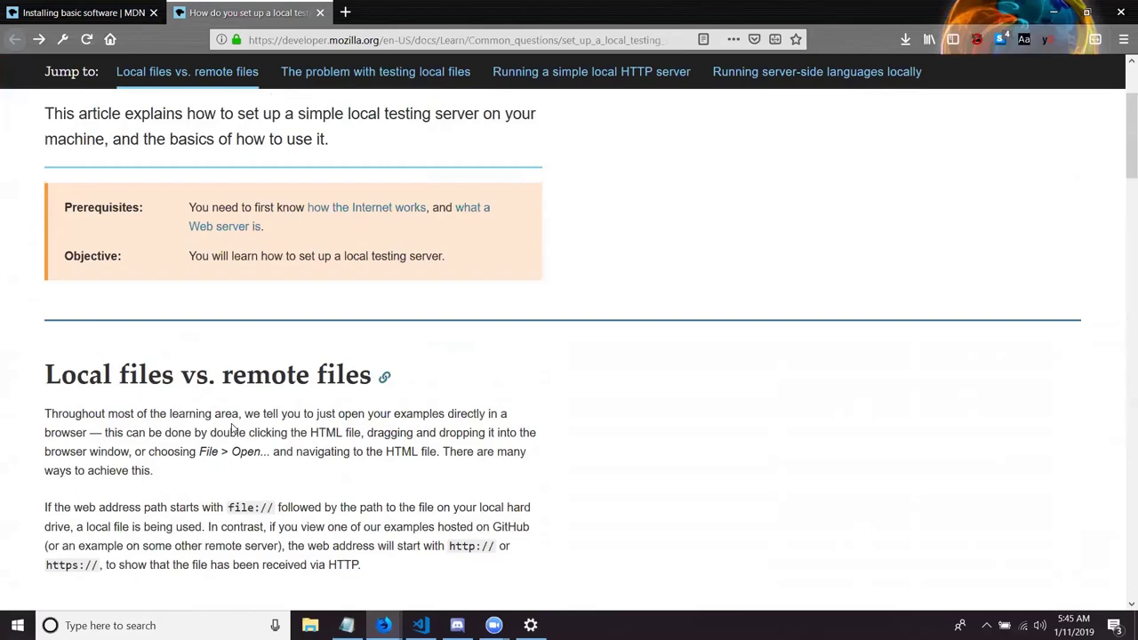
{"action": "scroll", "coordinate": [232, 429], "scroll_direction": "down", "scroll_amount": 1}
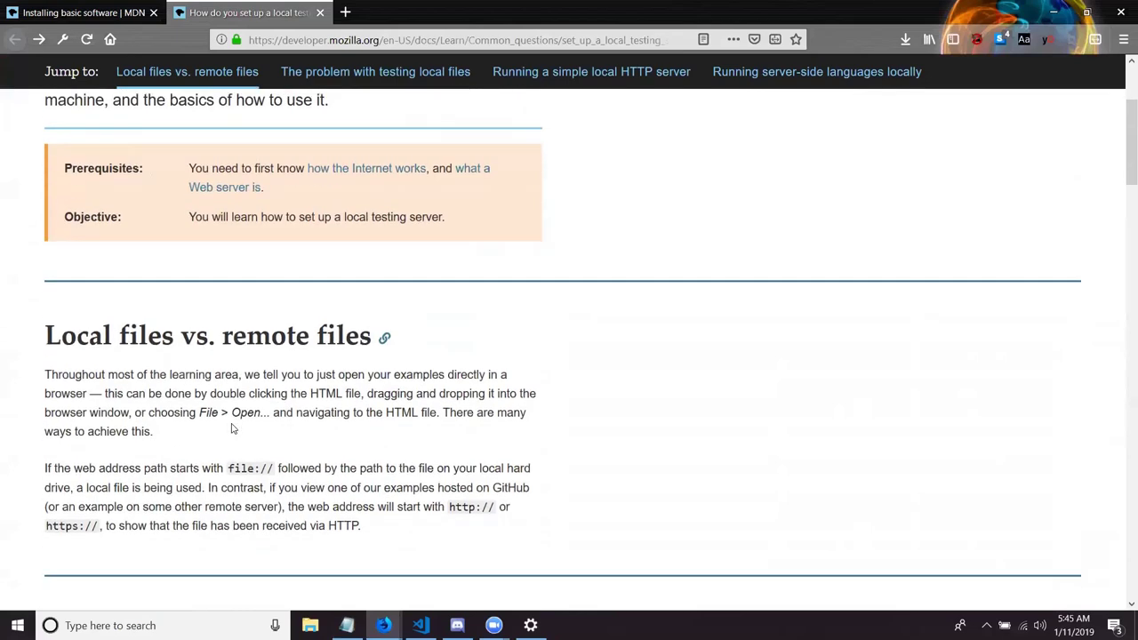
{"action": "scroll", "coordinate": [231, 428], "scroll_direction": "down", "scroll_amount": 6}
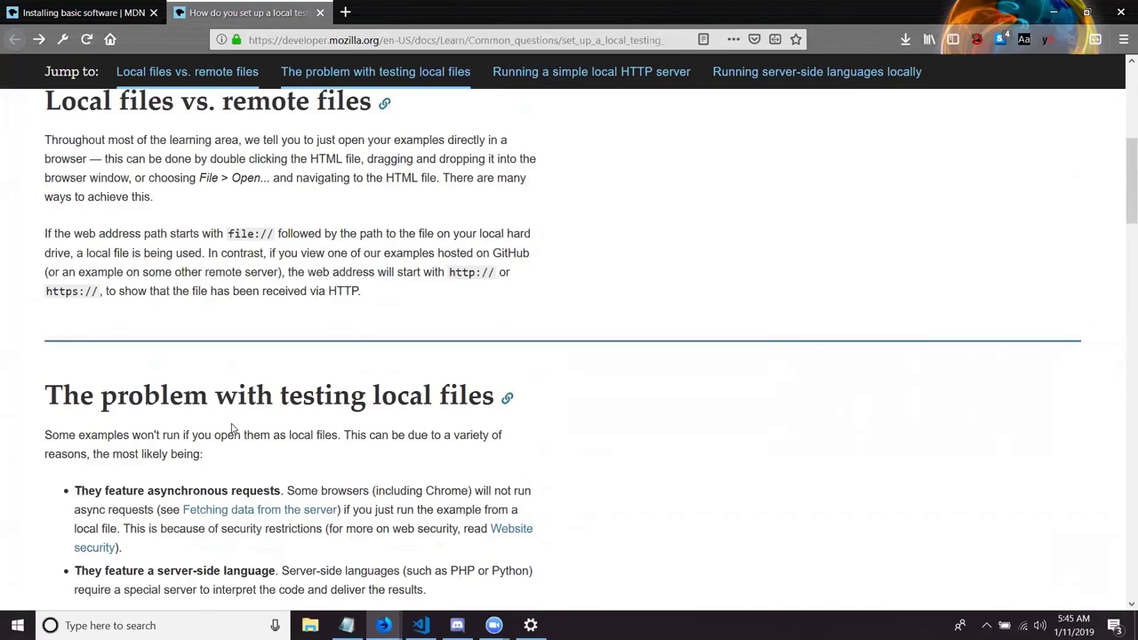
{"action": "scroll", "coordinate": [231, 429], "scroll_direction": "down", "scroll_amount": 5}
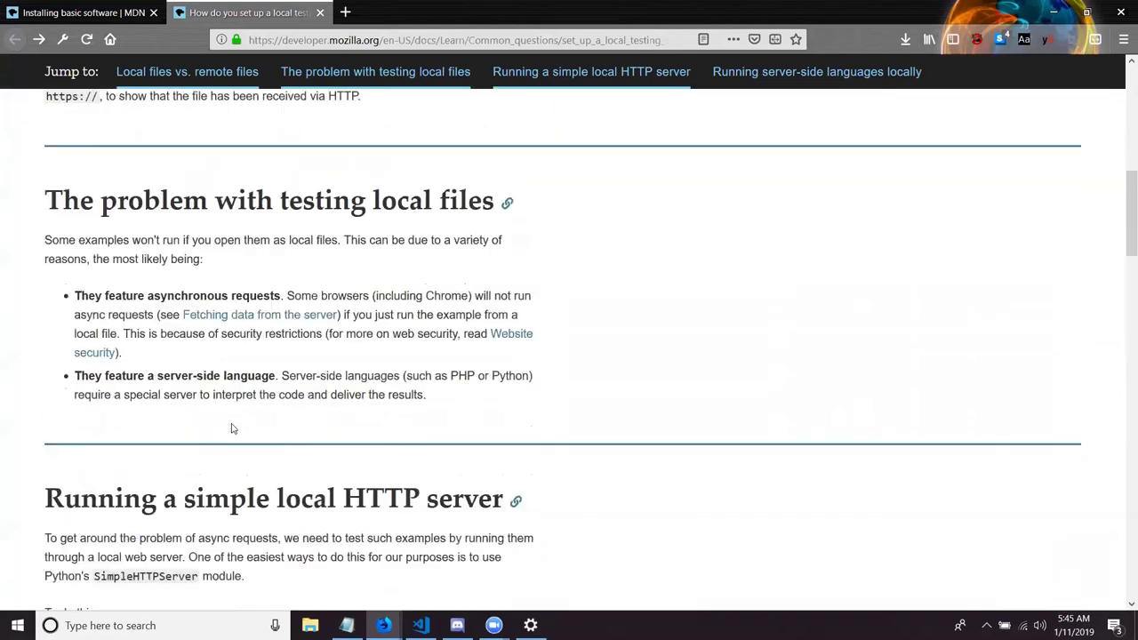
{"action": "scroll", "coordinate": [231, 428], "scroll_direction": "down", "scroll_amount": 5}
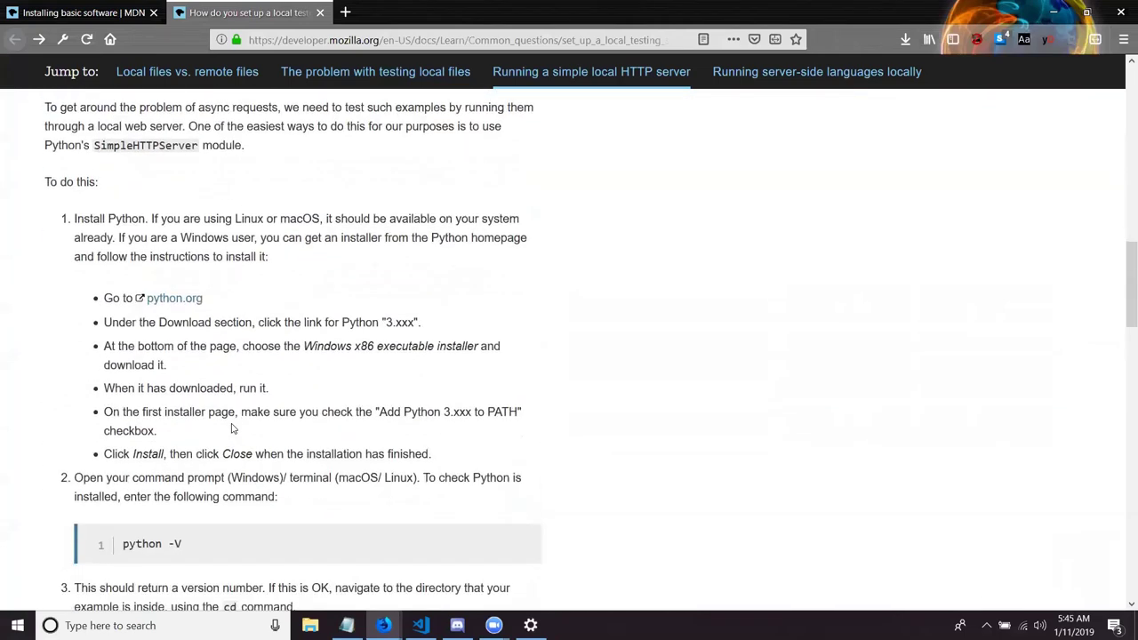
{"action": "scroll", "coordinate": [232, 429], "scroll_direction": "up", "scroll_amount": 5}
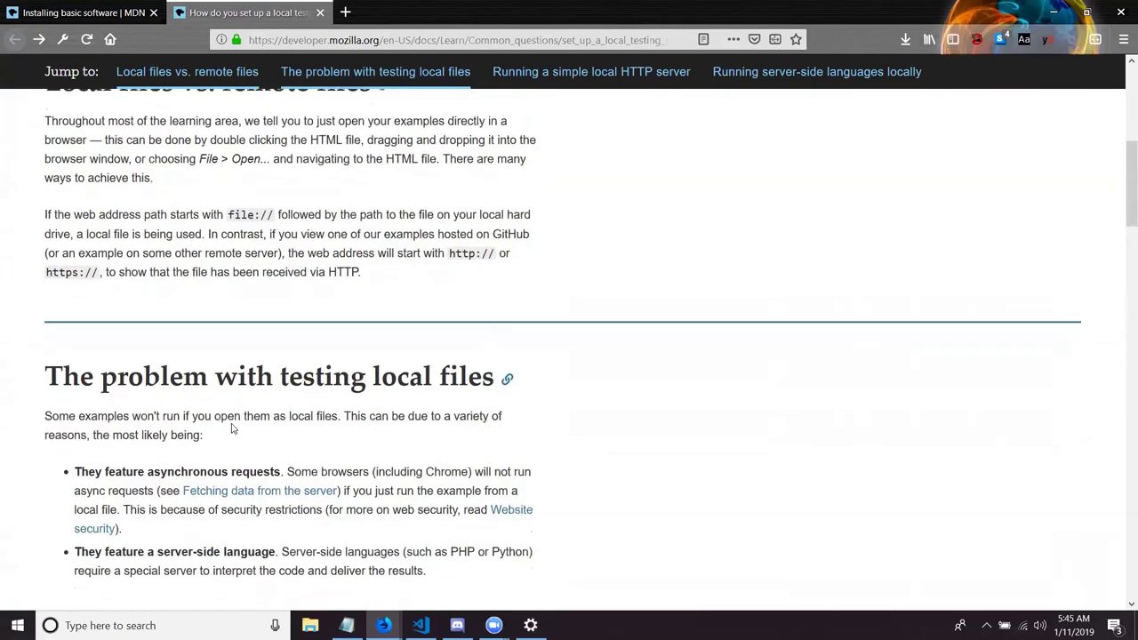
{"action": "scroll", "coordinate": [231, 428], "scroll_direction": "down", "scroll_amount": 4}
{"action": "scroll", "coordinate": [232, 426], "scroll_direction": "up", "scroll_amount": 5}
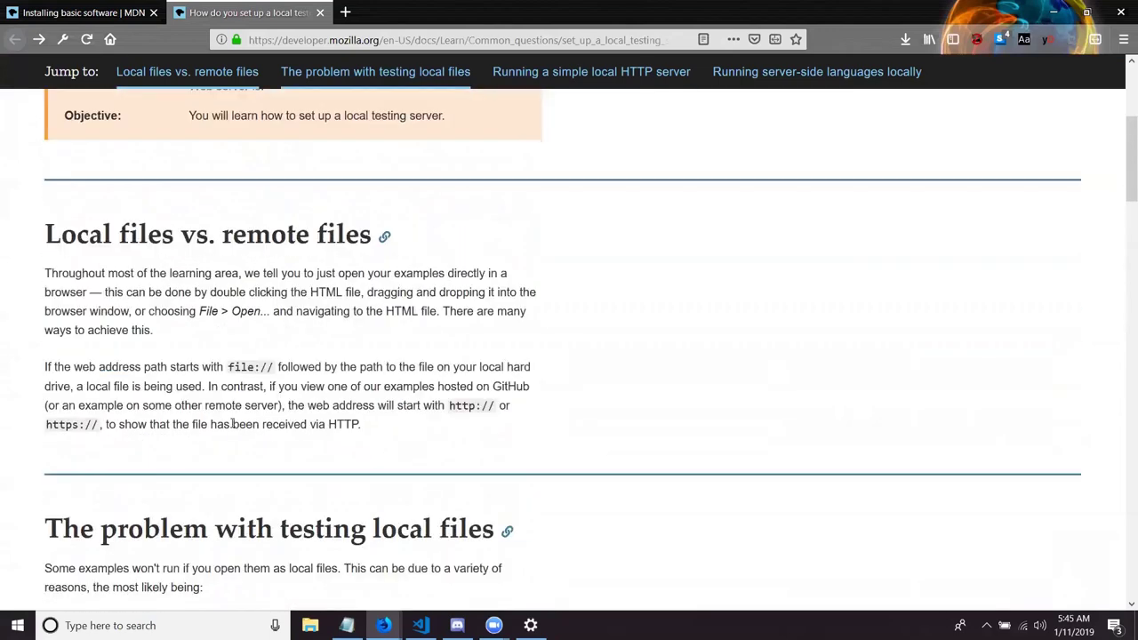
{"action": "scroll", "coordinate": [232, 424], "scroll_direction": "up", "scroll_amount": 2}
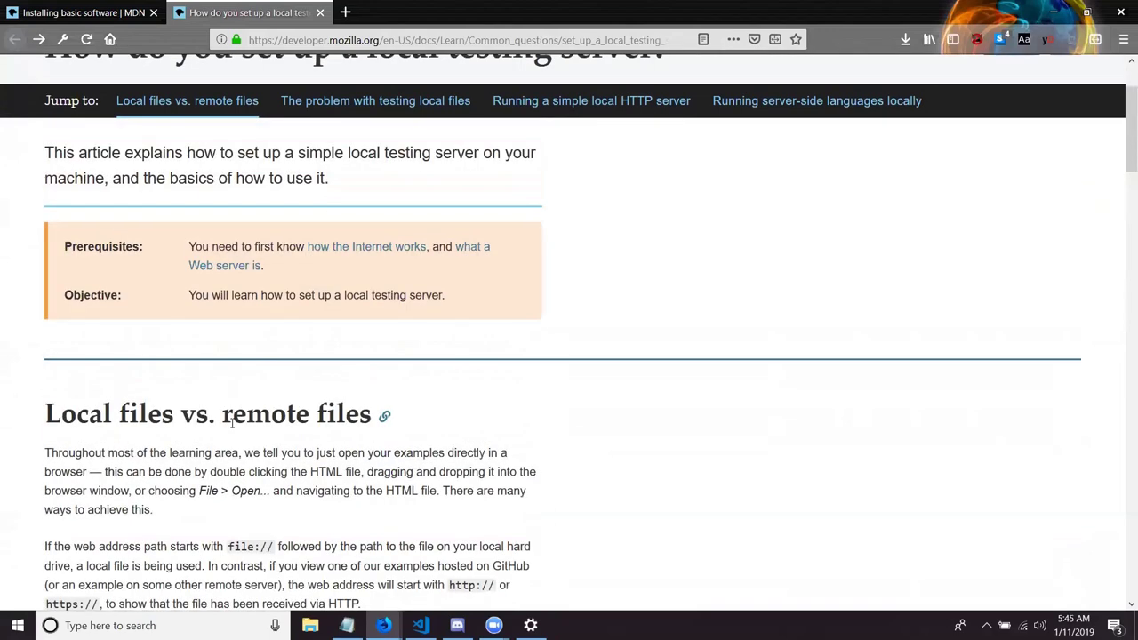
{"action": "scroll", "coordinate": [231, 425], "scroll_direction": "up", "scroll_amount": 2}
{"action": "scroll", "coordinate": [232, 428], "scroll_direction": "down", "scroll_amount": 1}
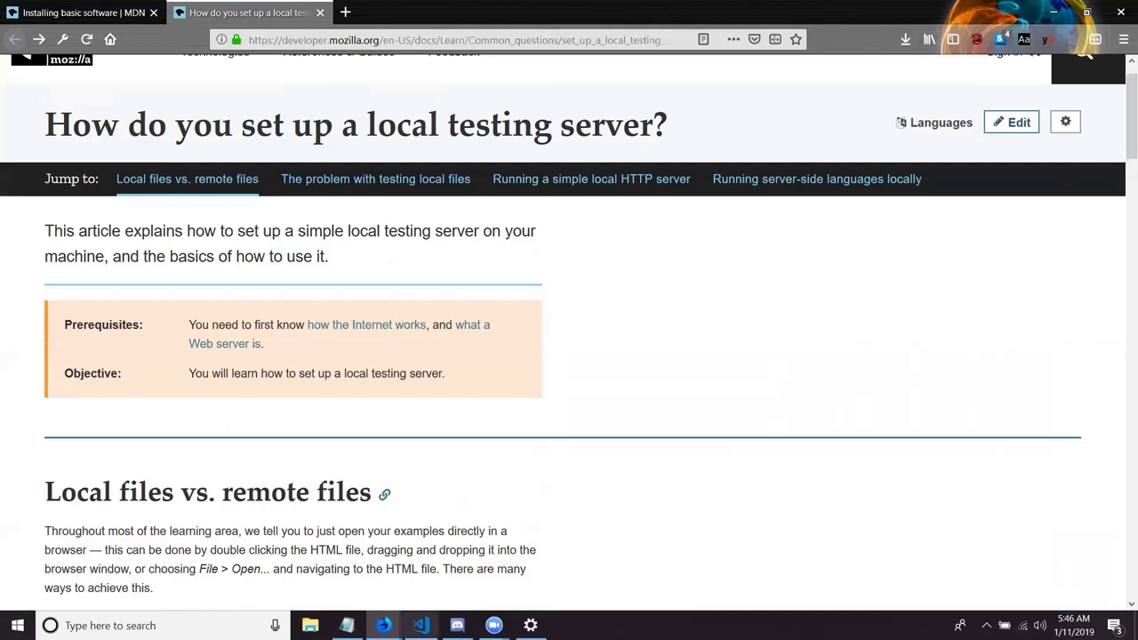
Switch to Discord and send the music bot command "?play shinigammi trap" in the voice-channel-text channel
{"action": "mouse_move", "coordinate": [457, 625]}
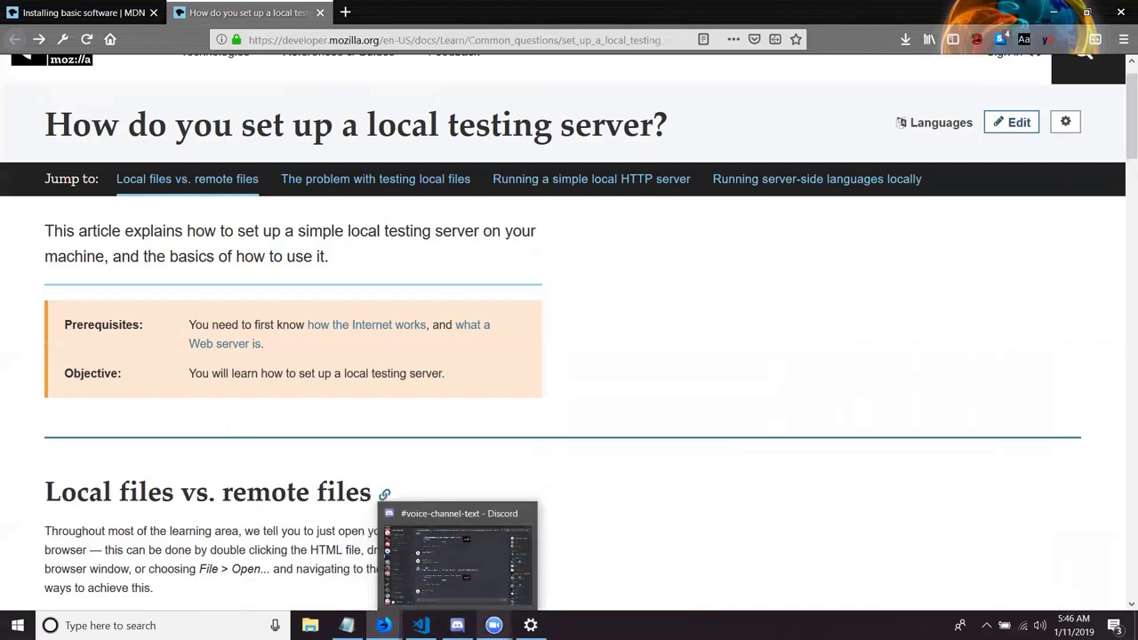
{"action": "left_click", "coordinate": [457, 625]}
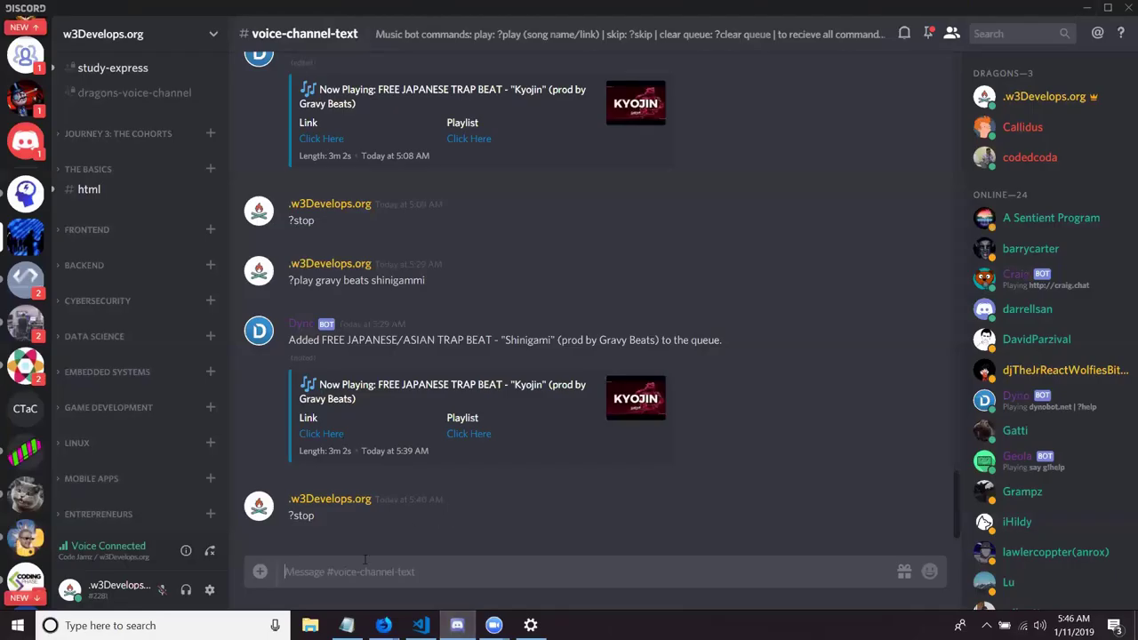
{"action": "type", "text": "?pla"}
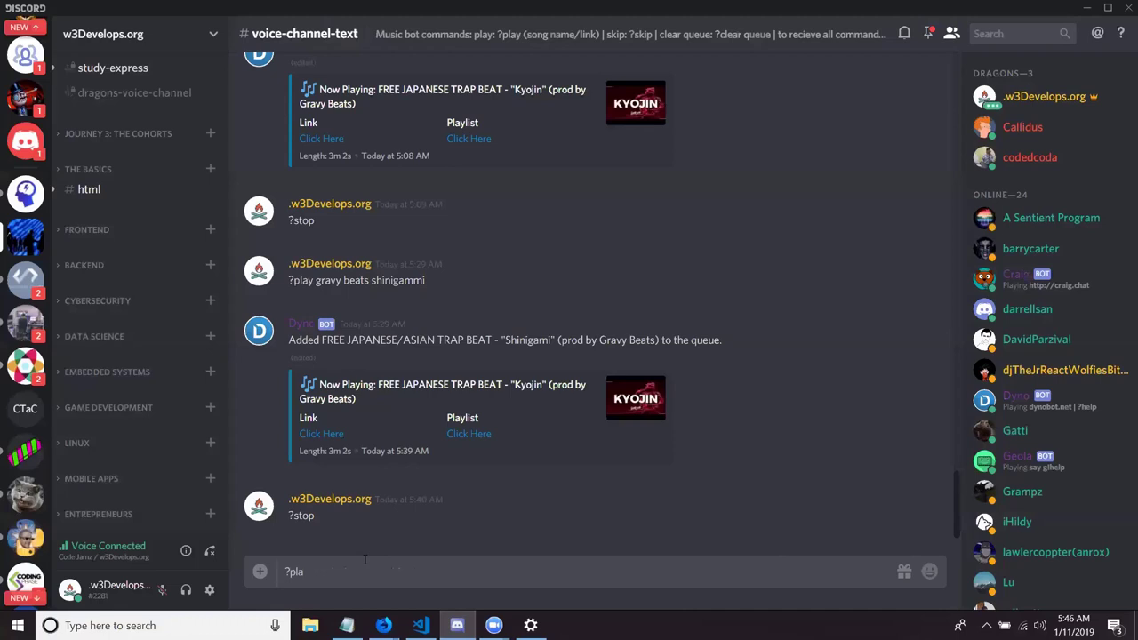
{"action": "type", "text": "y shinigammi trap"}
{"action": "key", "text": "Return"}
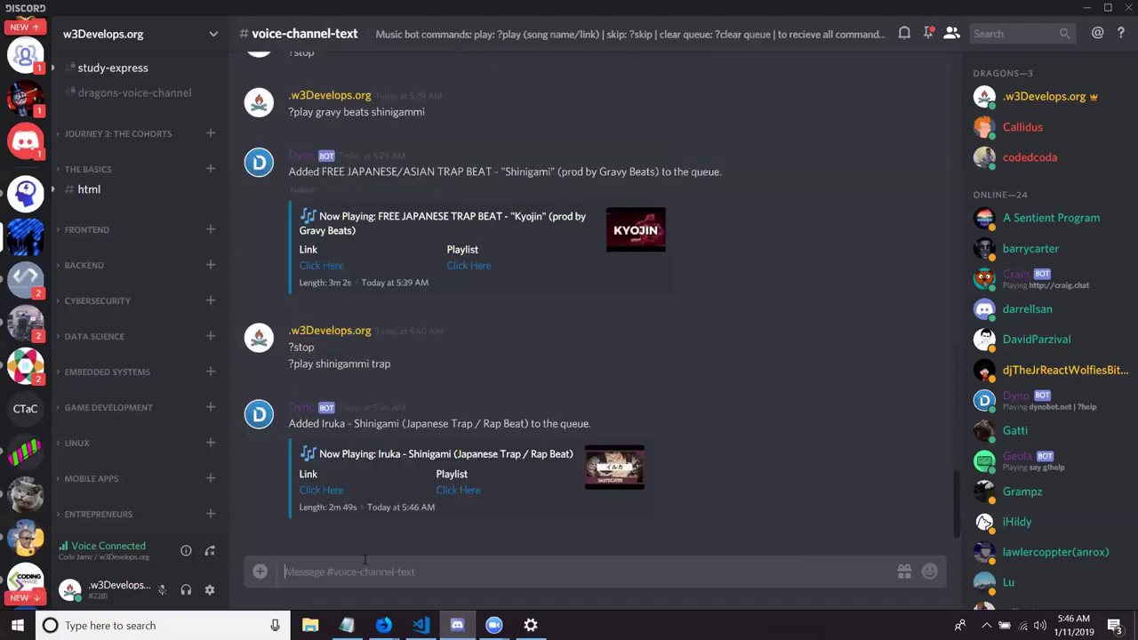
Stop the music bot with "?stop" and empty its playlist with "?queue clear"
{"action": "type", "text": "?"}
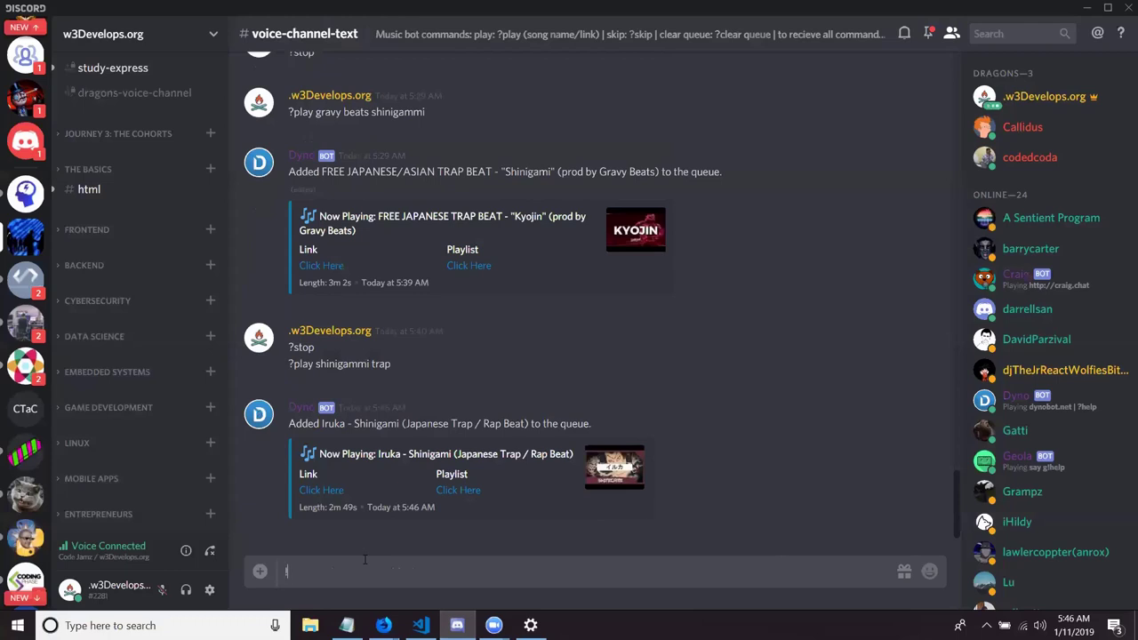
{"action": "key", "text": "BackSpace"}
{"action": "type", "text": "?stop"}
{"action": "key", "text": "Return"}
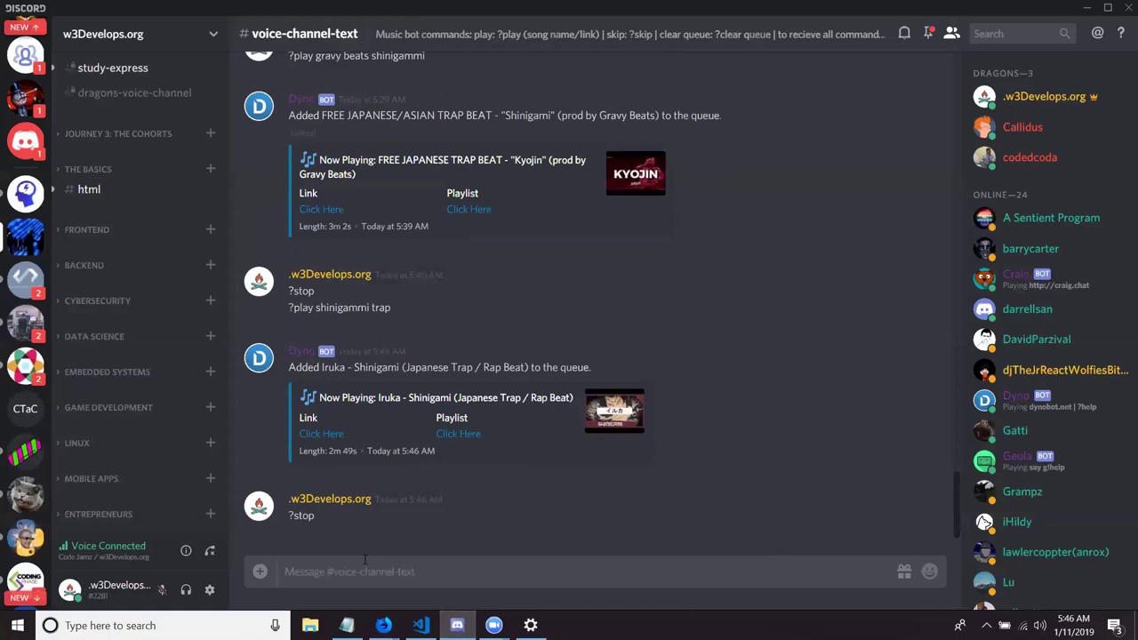
{"action": "type", "text": "?"}
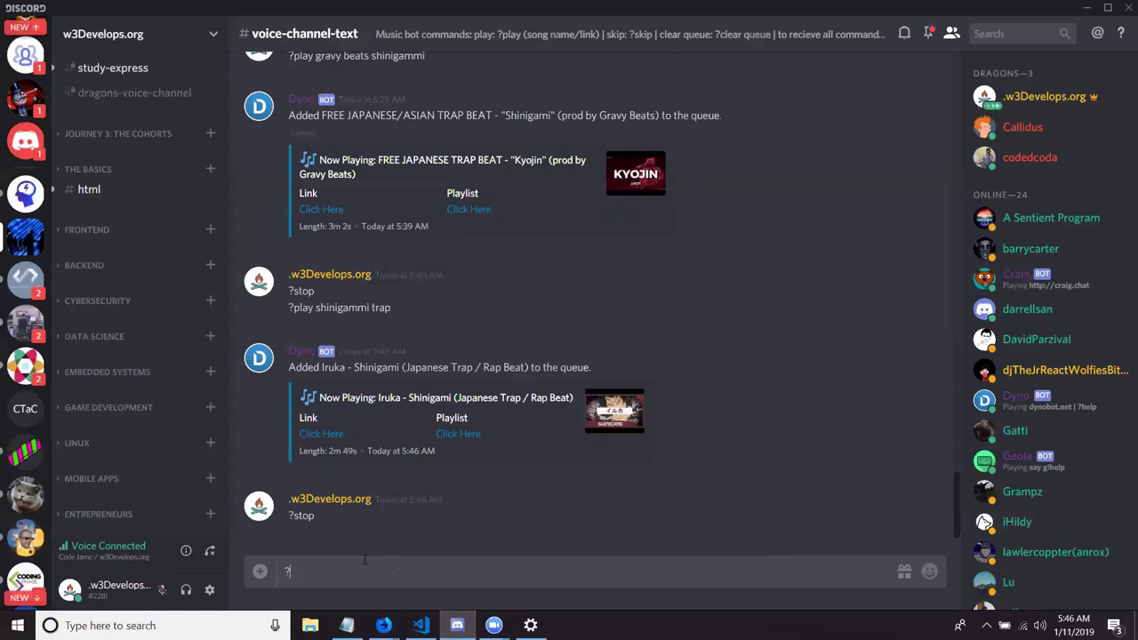
{"action": "type", "text": "cl"}
{"action": "key", "text": "BackSpace"}
{"action": "key", "text": "BackSpace"}
{"action": "type", "text": "queue clear"}
{"action": "key", "text": "Return"}
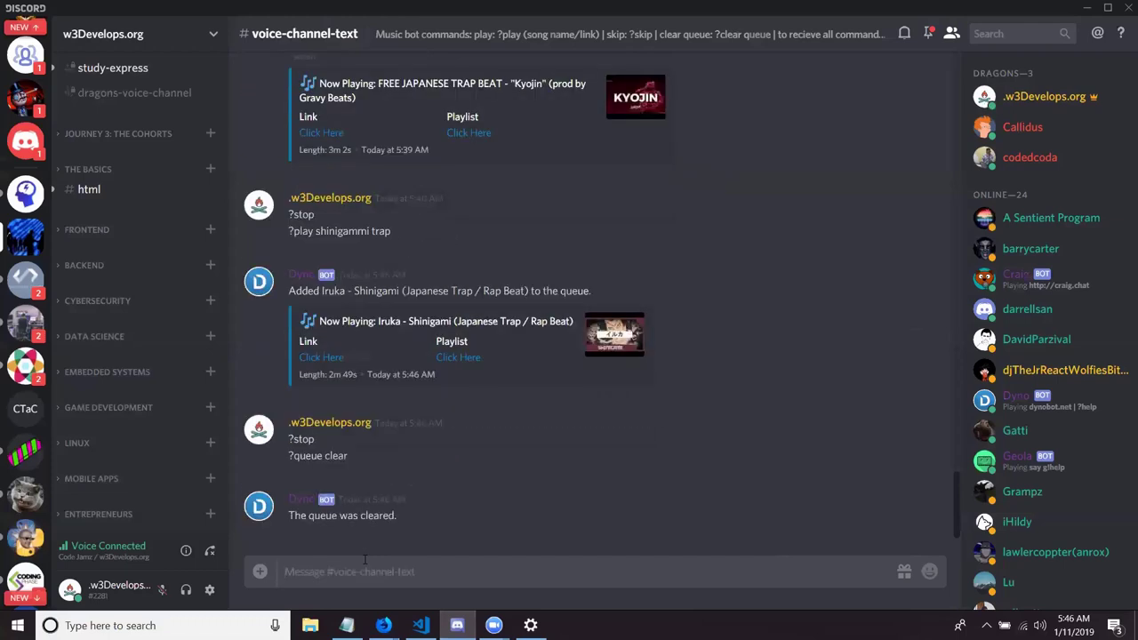
Send the music bot command "?play gravy trap" and minimize Discord to return to the MDN article
{"action": "type", "text": "?"}
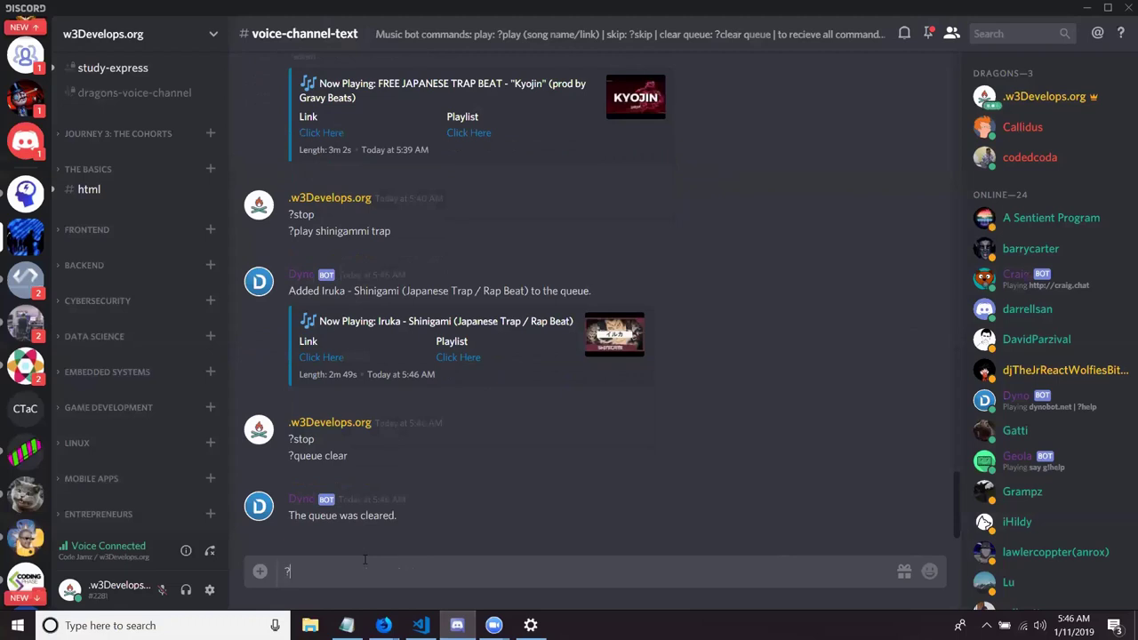
{"action": "type", "text": "play"}
{"action": "type", "text": "gravy"}
{"action": "type", "text": "trap"}
{"action": "key", "text": "Return"}
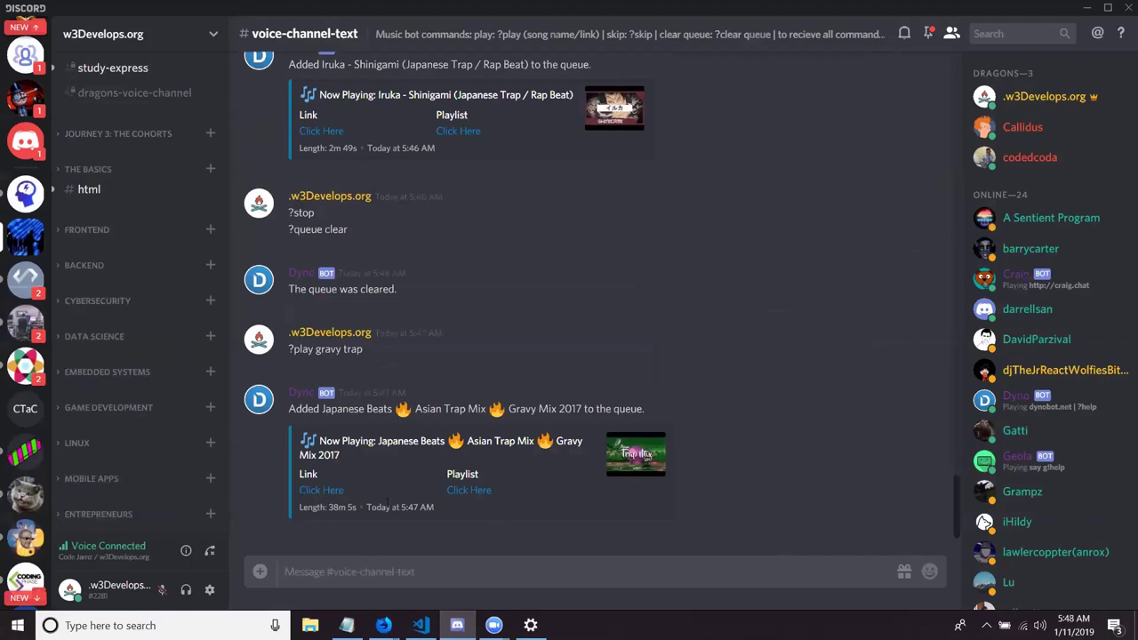
{"action": "left_click", "coordinate": [1086, 7]}
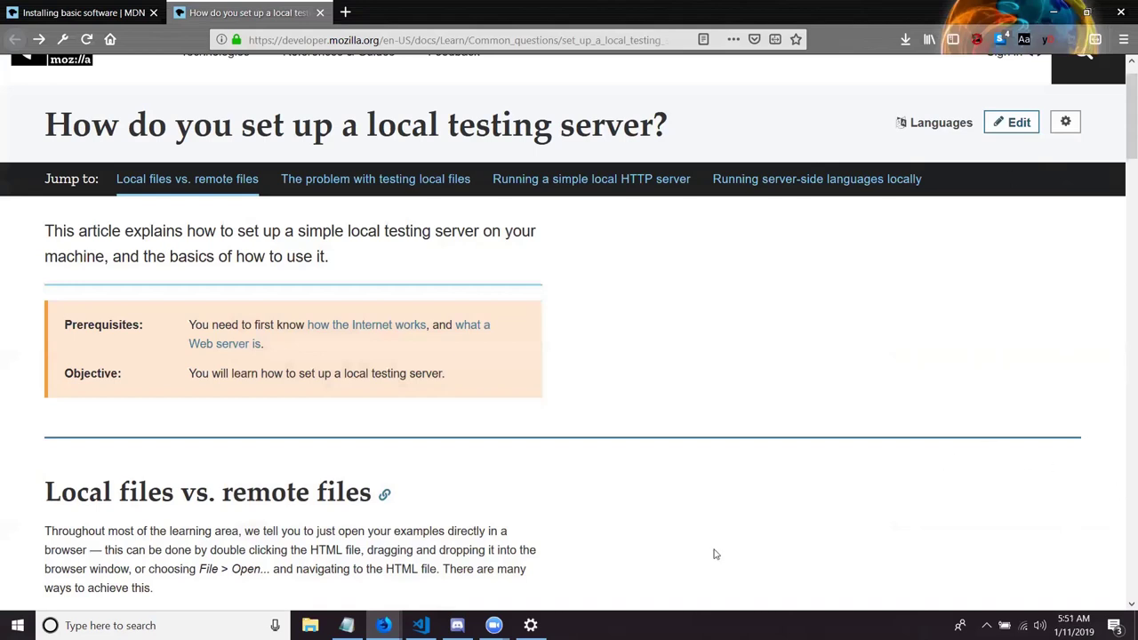
Switch to Discord with the w3Develops.org server open
{"action": "mouse_move", "coordinate": [421, 625]}
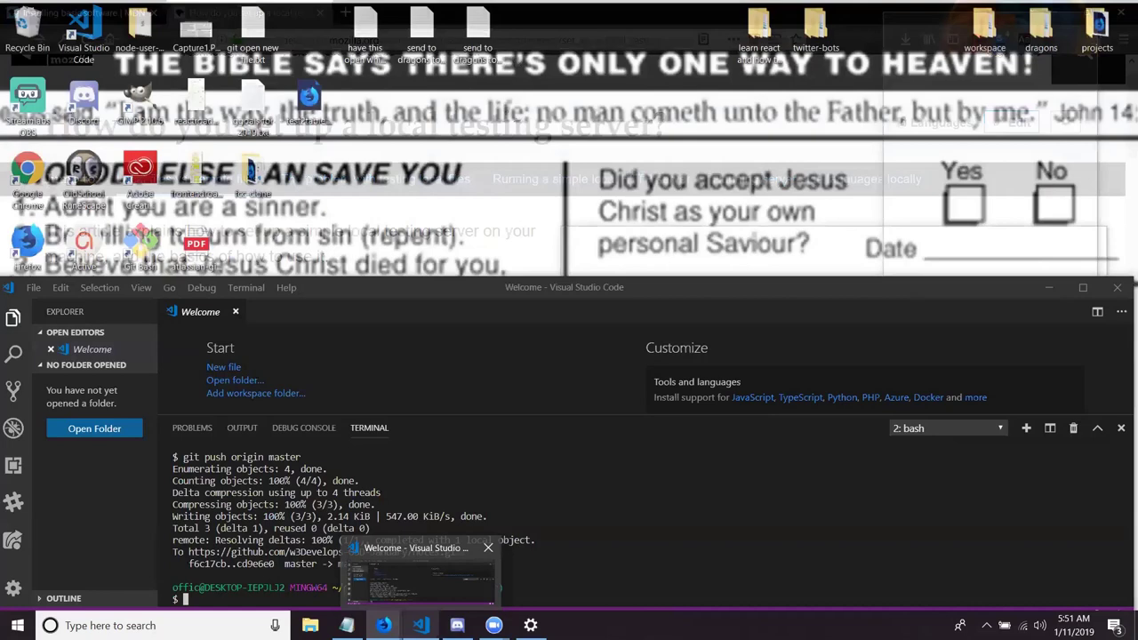
{"action": "mouse_move", "coordinate": [457, 625]}
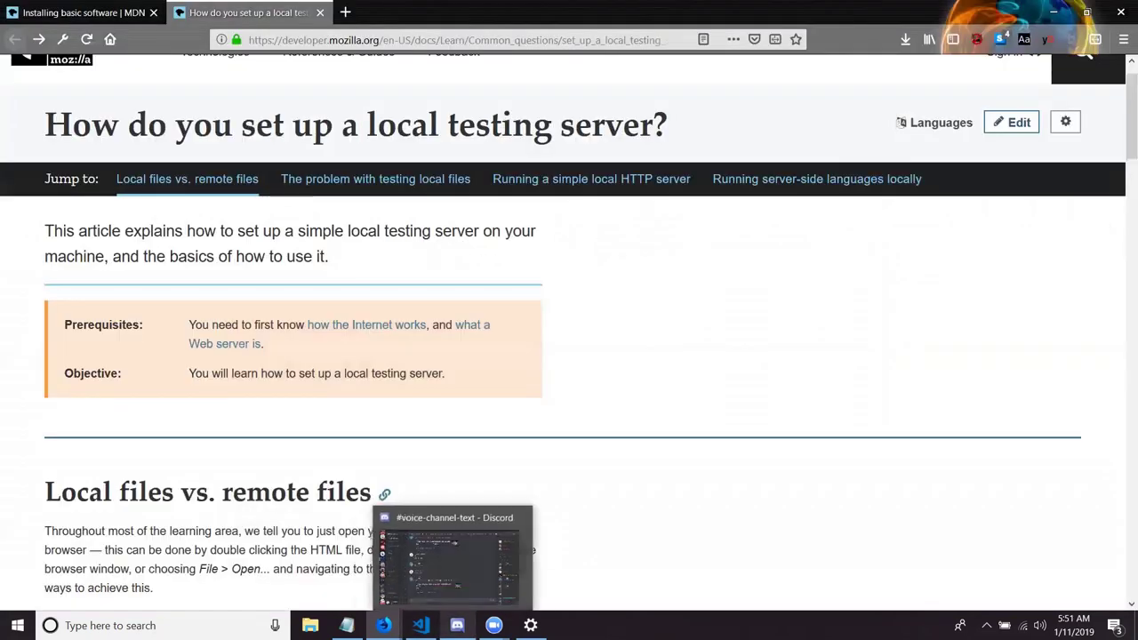
{"action": "left_click", "coordinate": [449, 569]}
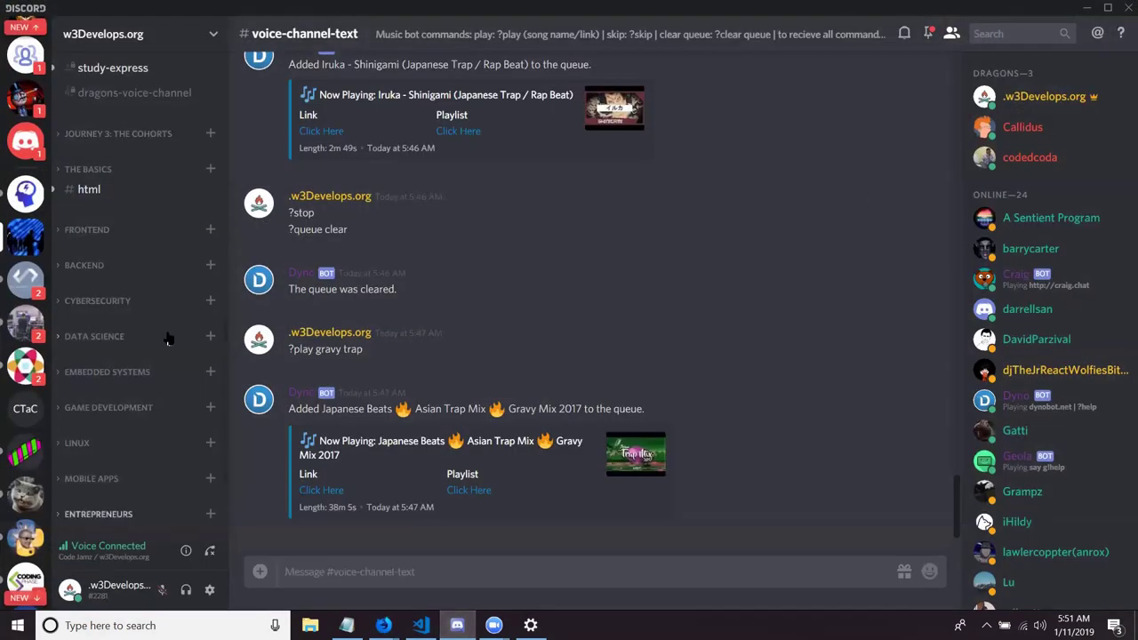
Create a text channel named "databases" on the w3Develops.org server, outside any category
{"action": "left_click", "coordinate": [213, 37]}
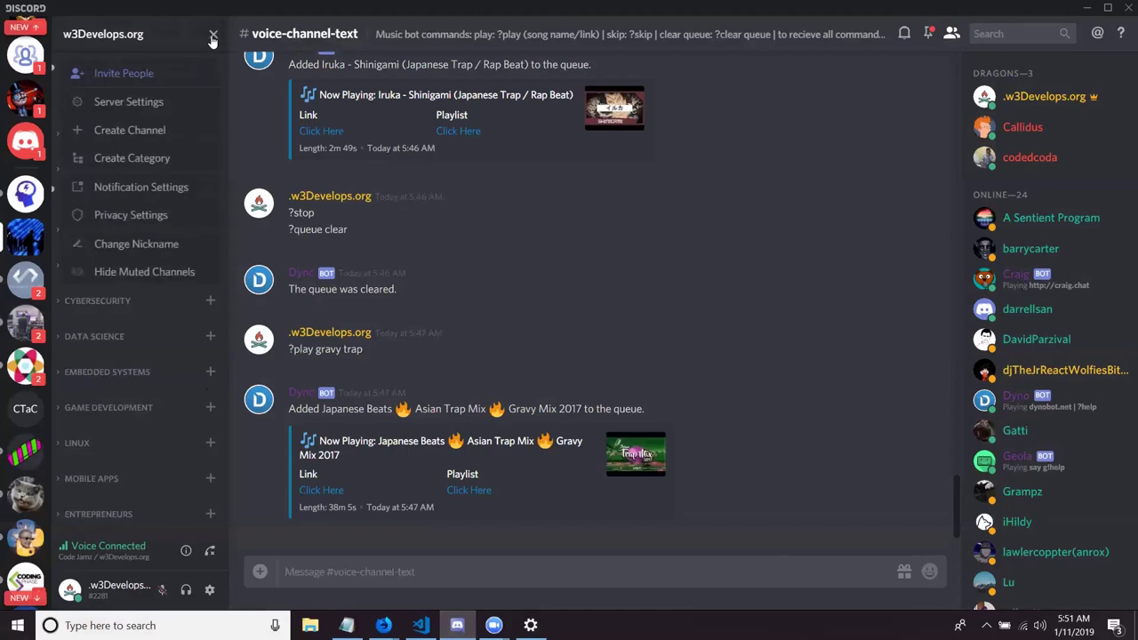
{"action": "left_click", "coordinate": [146, 131]}
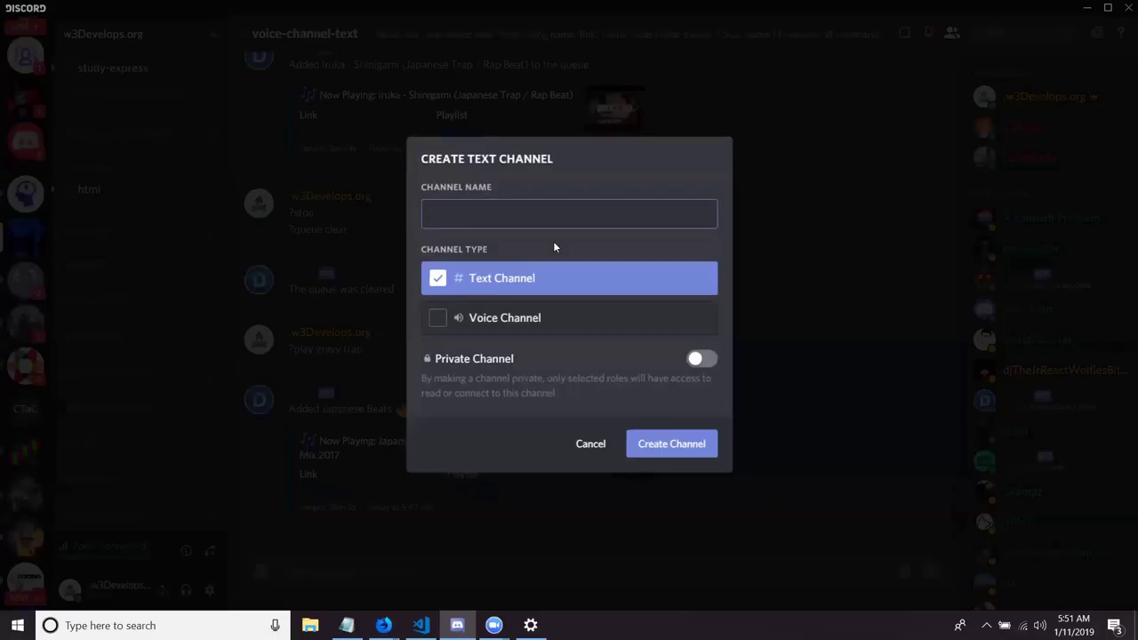
{"action": "type", "text": "databases"}
{"action": "key", "text": "Return"}
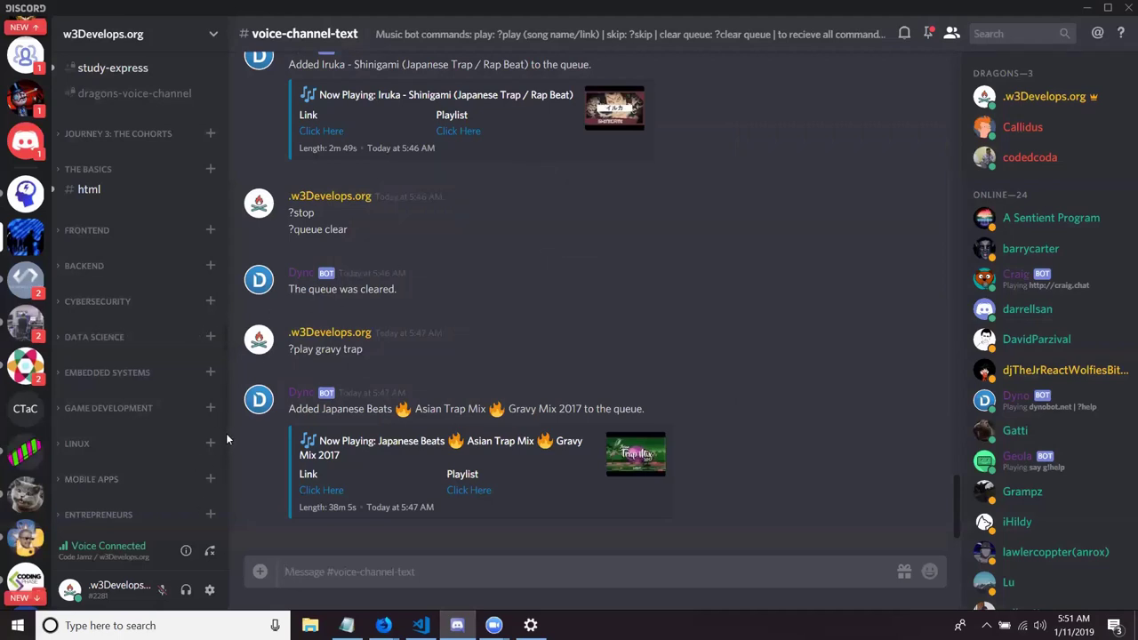
Find the uncategorized databases channel above the Information category and delete it
{"action": "scroll", "coordinate": [223, 465], "scroll_direction": "down", "scroll_amount": 3}
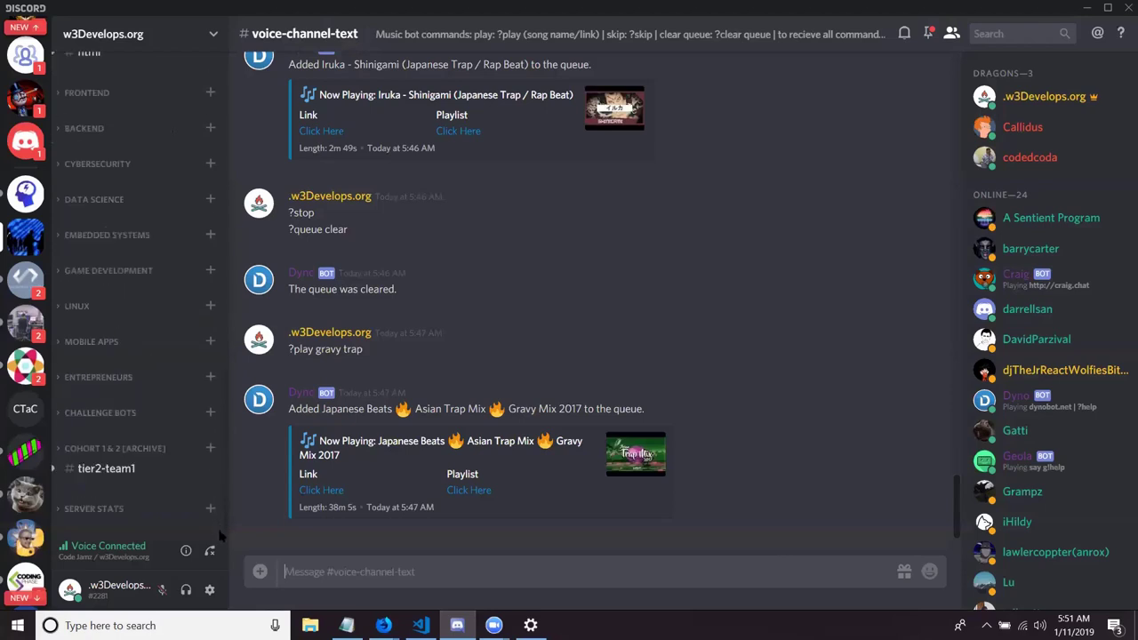
{"action": "scroll", "coordinate": [222, 468], "scroll_direction": "up", "scroll_amount": 7}
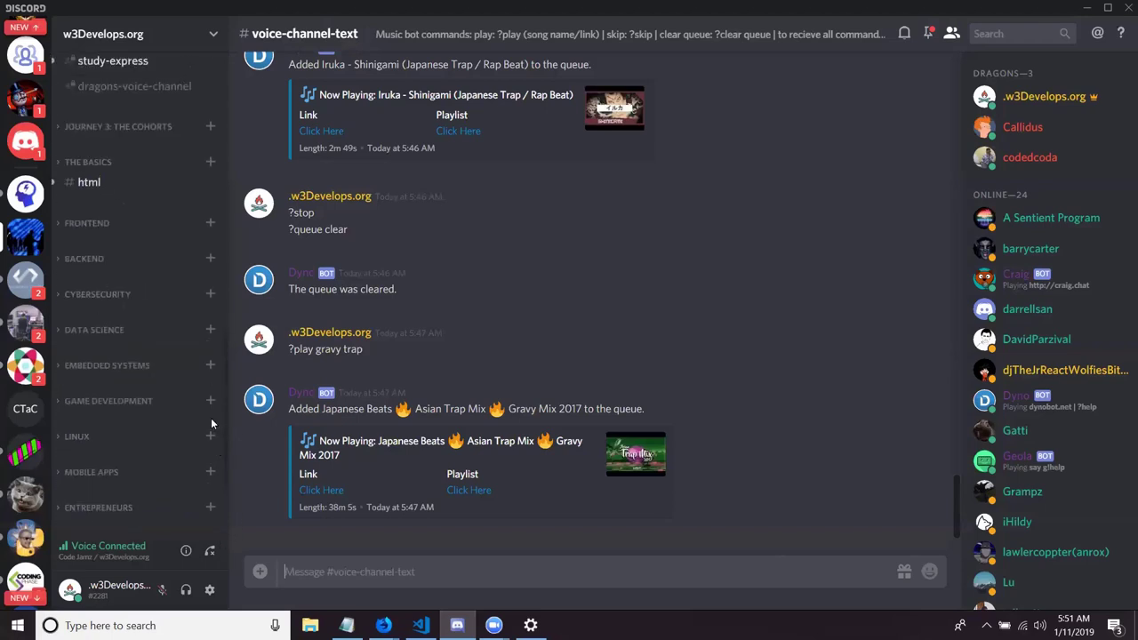
{"action": "scroll", "coordinate": [217, 354], "scroll_direction": "up", "scroll_amount": 8}
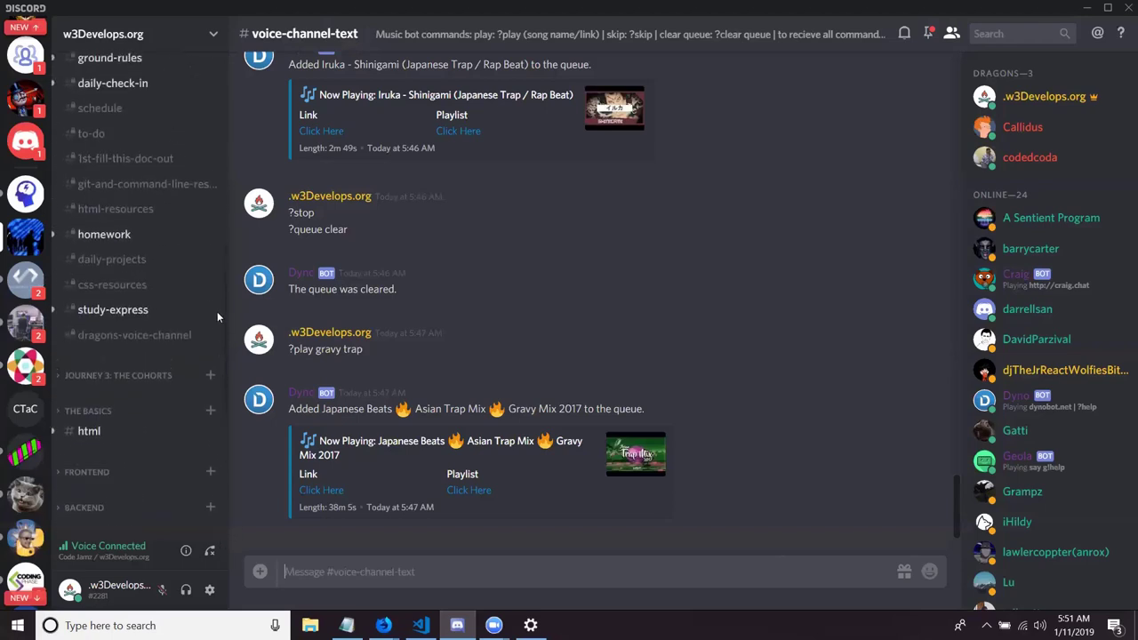
{"action": "scroll", "coordinate": [209, 257], "scroll_direction": "up", "scroll_amount": 6}
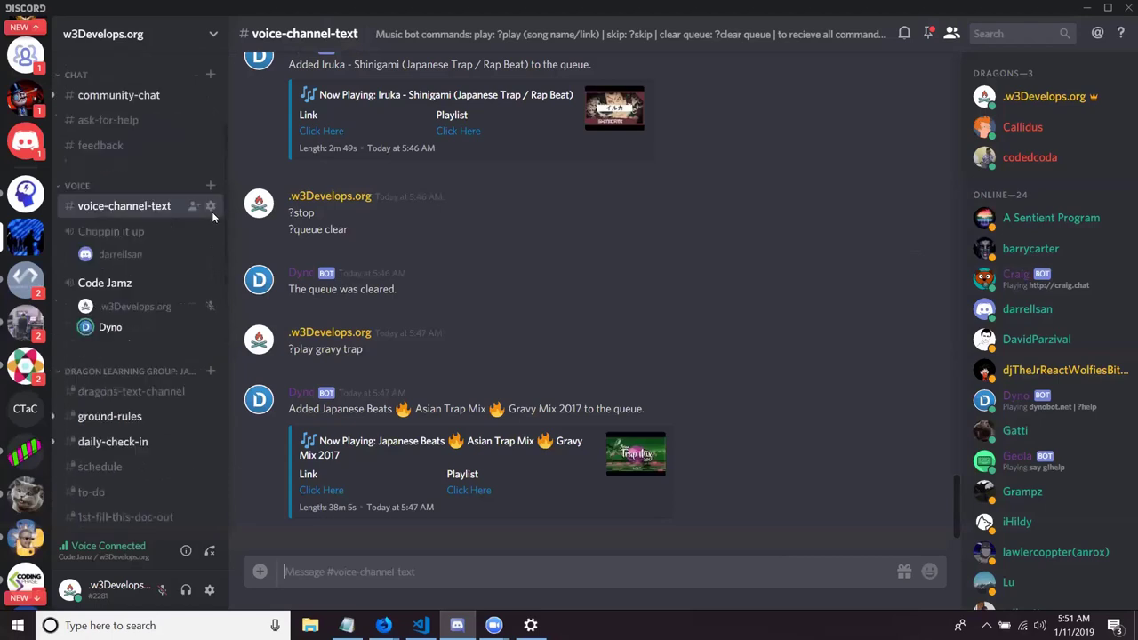
{"action": "scroll", "coordinate": [213, 168], "scroll_direction": "up", "scroll_amount": 1}
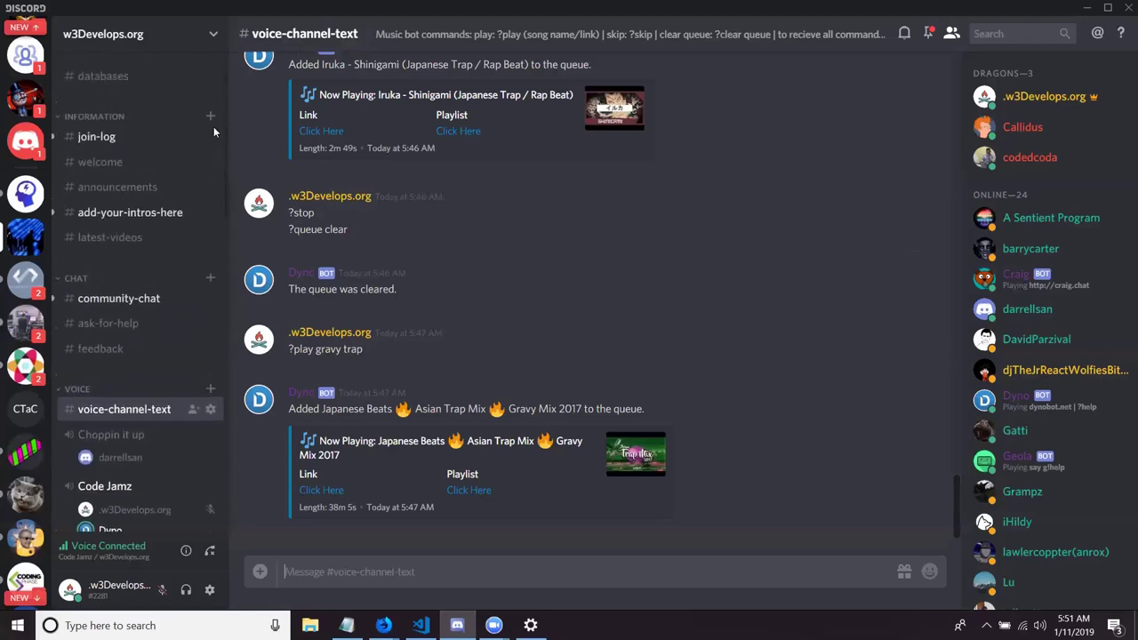
{"action": "right_click", "coordinate": [162, 78]}
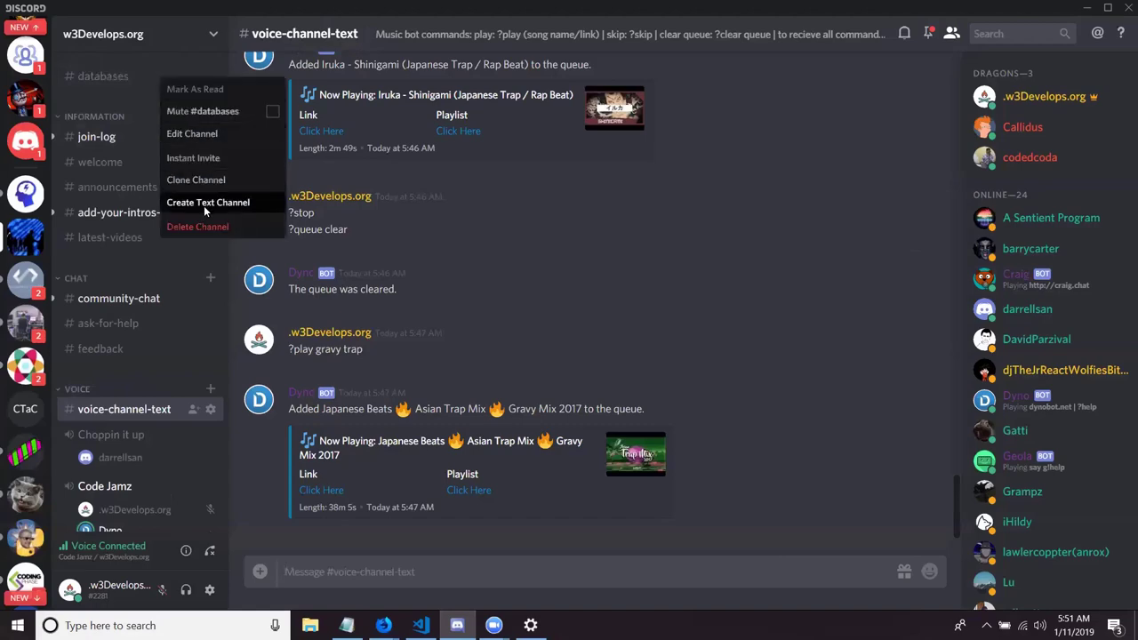
{"action": "left_click", "coordinate": [206, 226]}
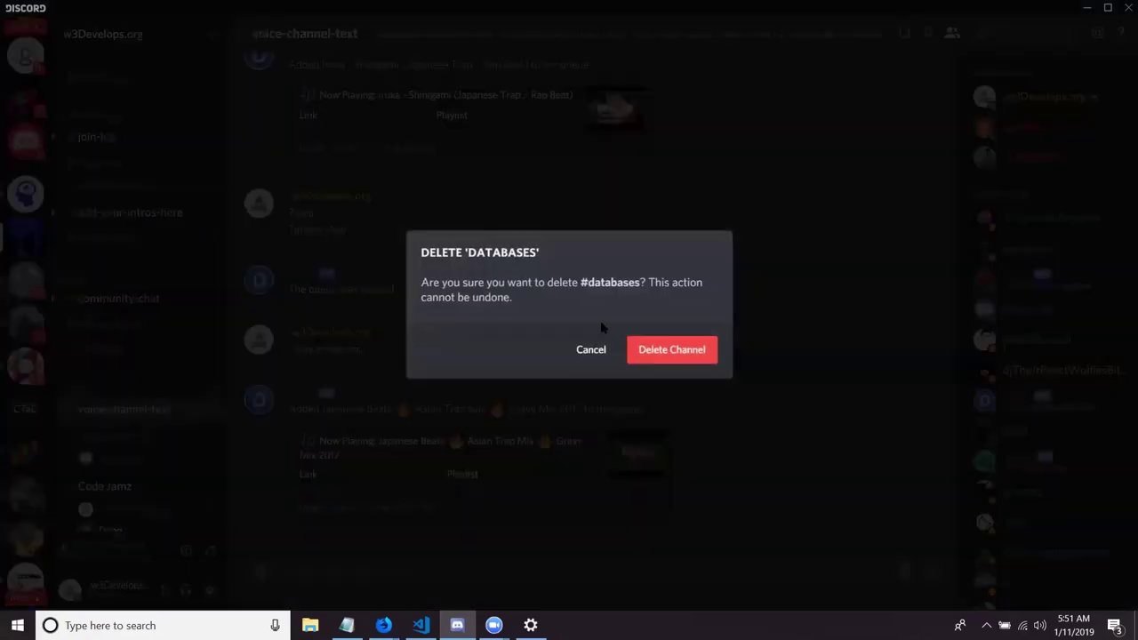
{"action": "key", "text": "Return"}
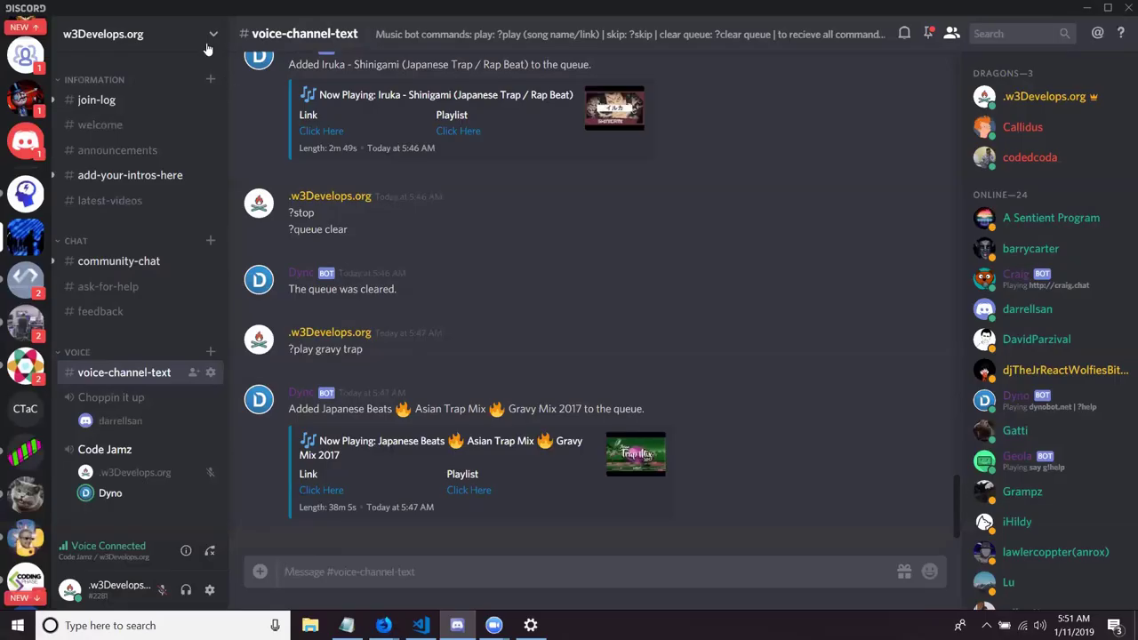
Create a non-private category named "Databases" on the w3Develops.org server
{"action": "left_click", "coordinate": [211, 36]}
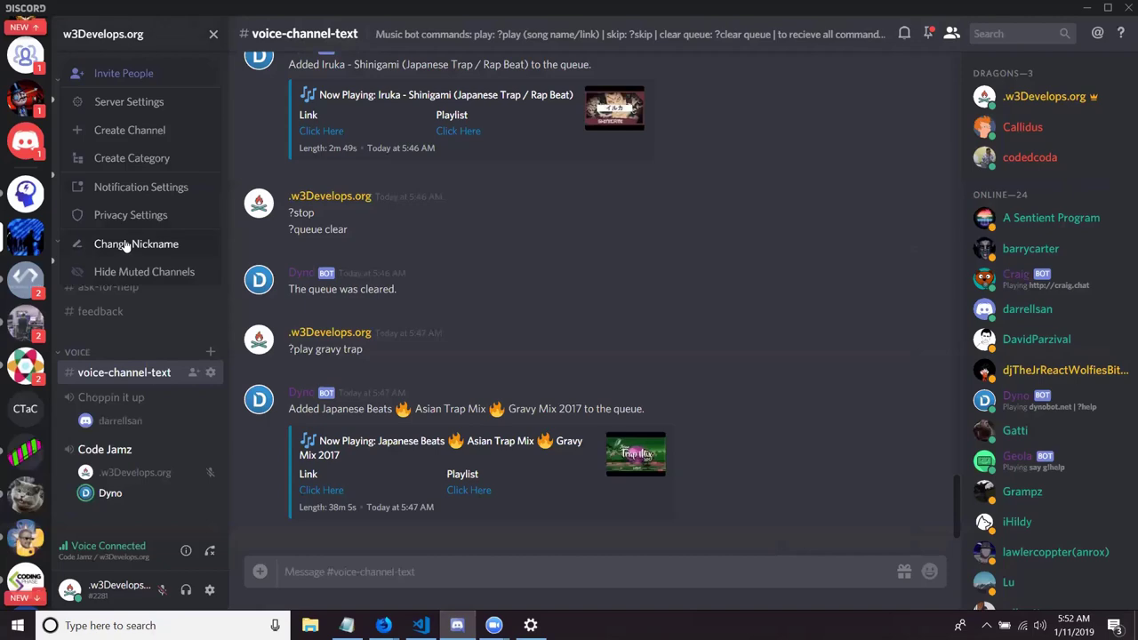
{"action": "left_click", "coordinate": [137, 155]}
{"action": "type", "text": "data"}
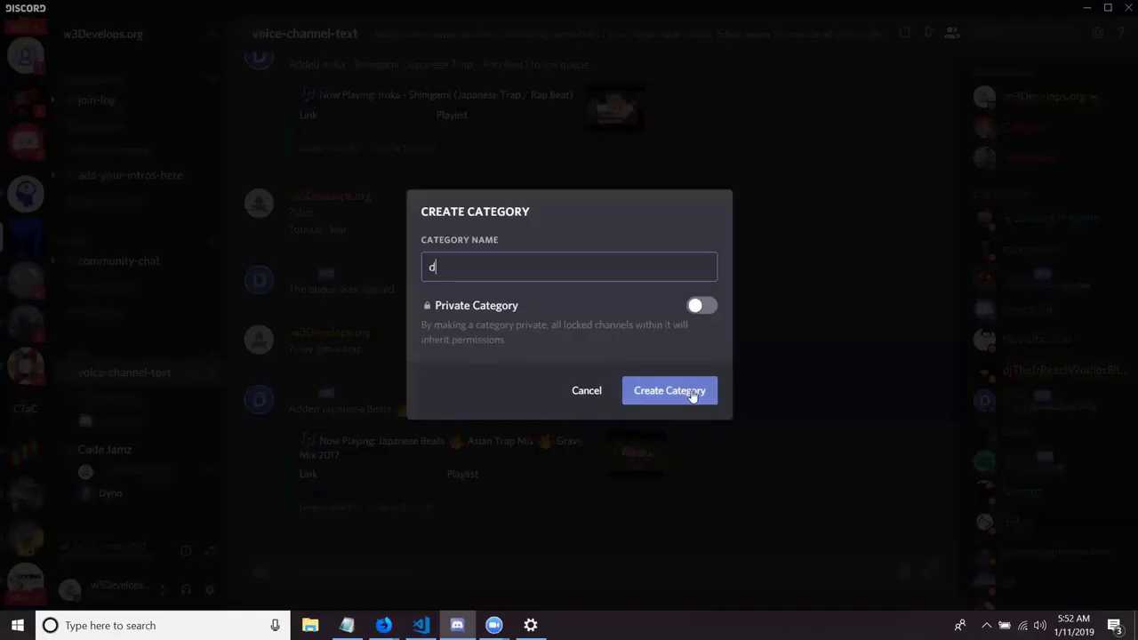
{"action": "key", "text": "BackSpace"}
{"action": "key", "text": "BackSpace"}
{"action": "key", "text": "BackSpace"}
{"action": "key", "text": "BackSpace"}
{"action": "type", "text": "Databases"}
{"action": "left_click", "coordinate": [693, 394]}
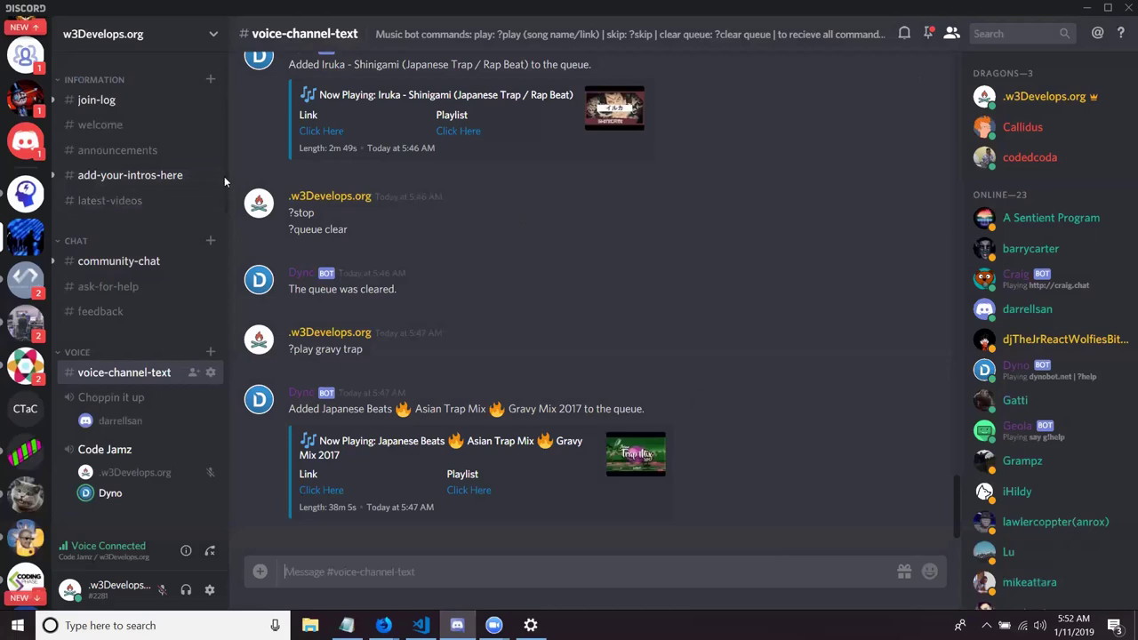
Move the Databases category up the channel list so it sits between Backend and Cybersecurity
{"action": "scroll", "coordinate": [217, 324], "scroll_direction": "down", "scroll_amount": 10}
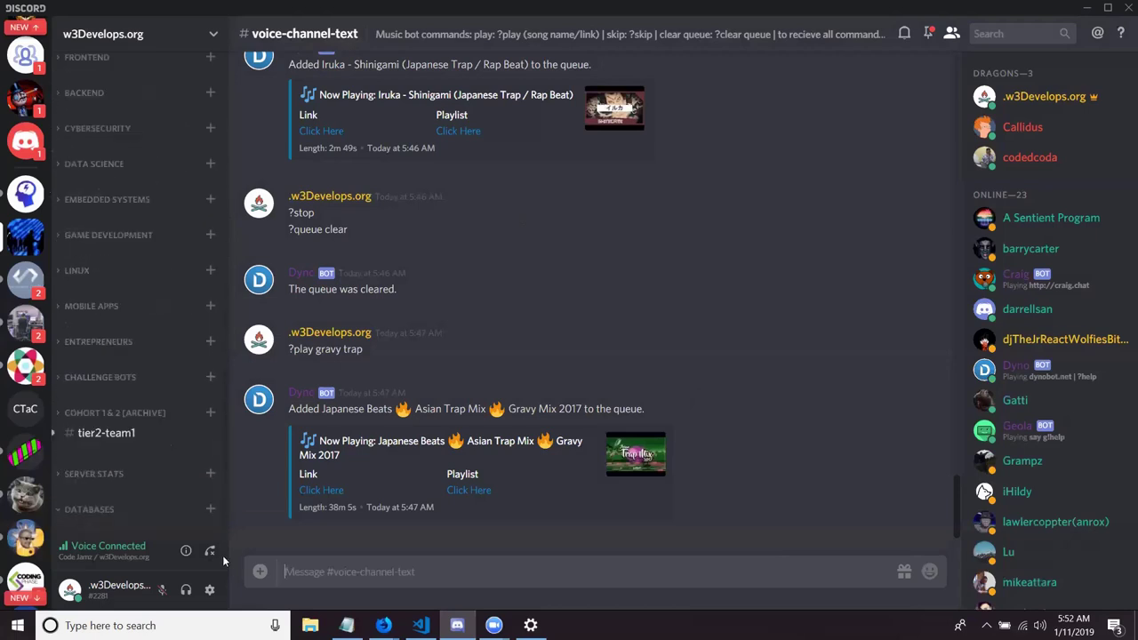
{"action": "scroll", "coordinate": [134, 497], "scroll_direction": "up", "scroll_amount": 10}
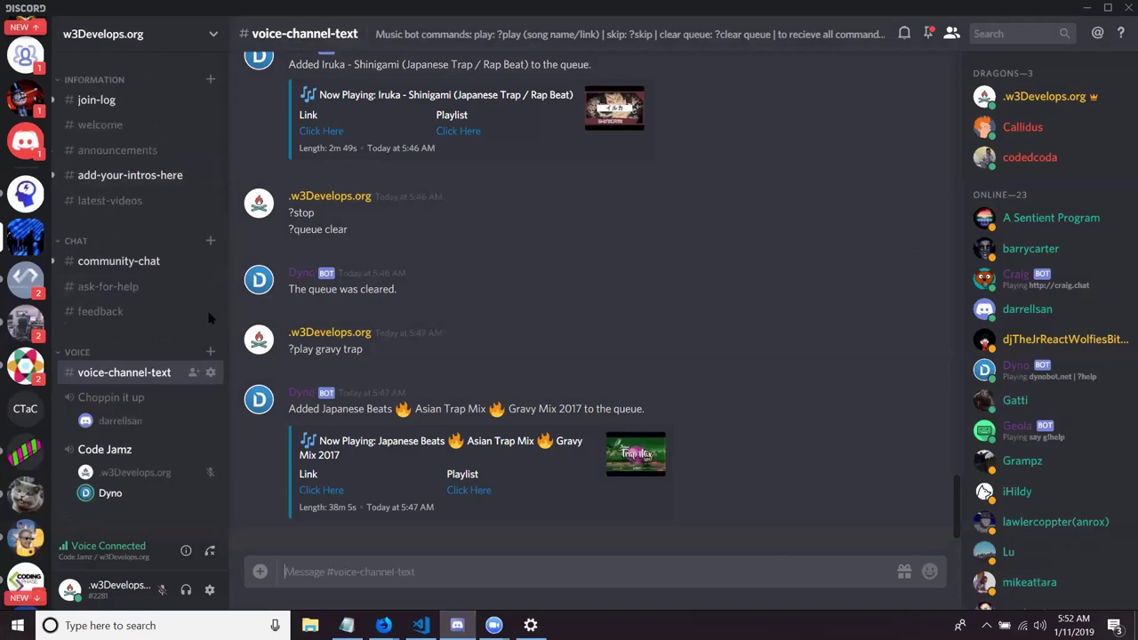
{"action": "scroll", "coordinate": [215, 391], "scroll_direction": "down", "scroll_amount": 7}
{"action": "scroll", "coordinate": [222, 462], "scroll_direction": "down", "scroll_amount": 5}
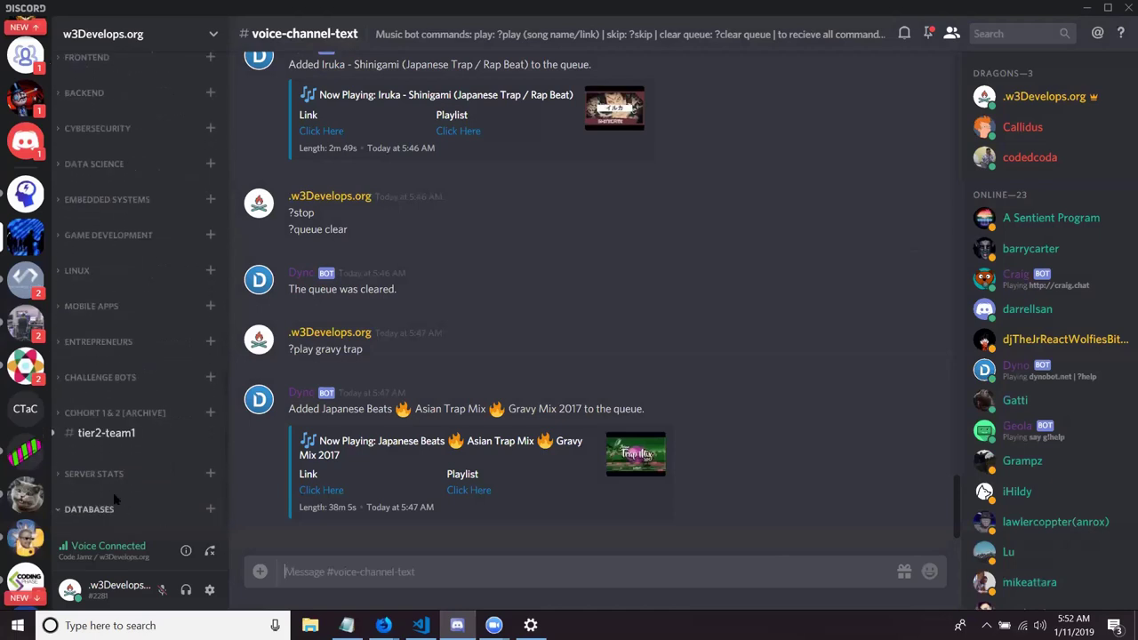
{"action": "left_click_drag", "start_coordinate": [100, 506], "coordinate": [92, 254]}
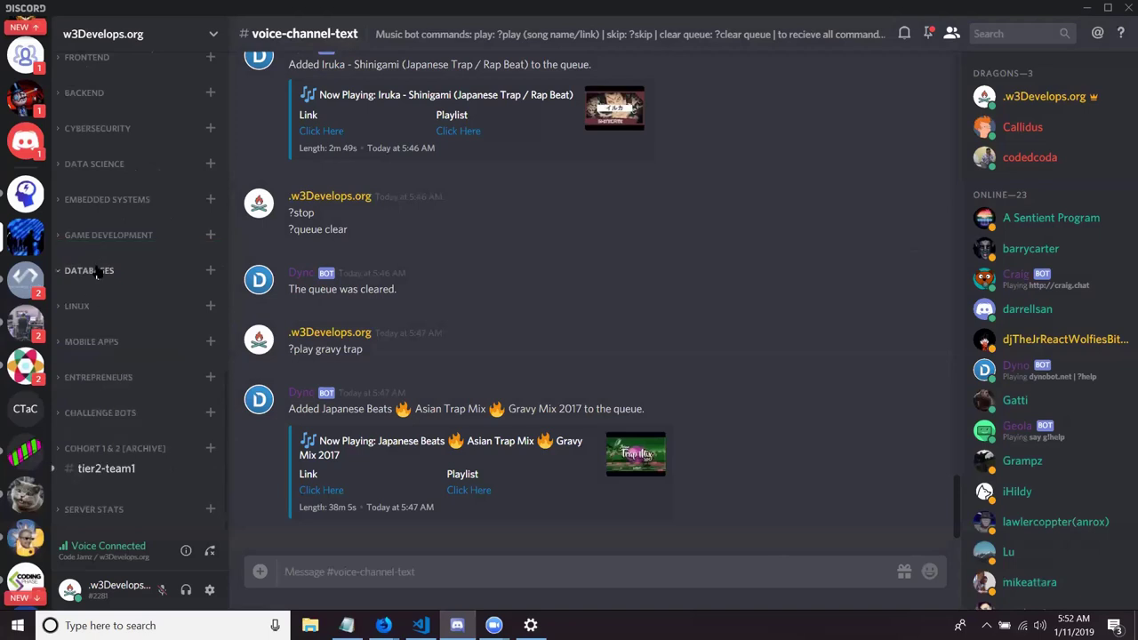
{"action": "left_click_drag", "start_coordinate": [98, 273], "coordinate": [96, 120]}
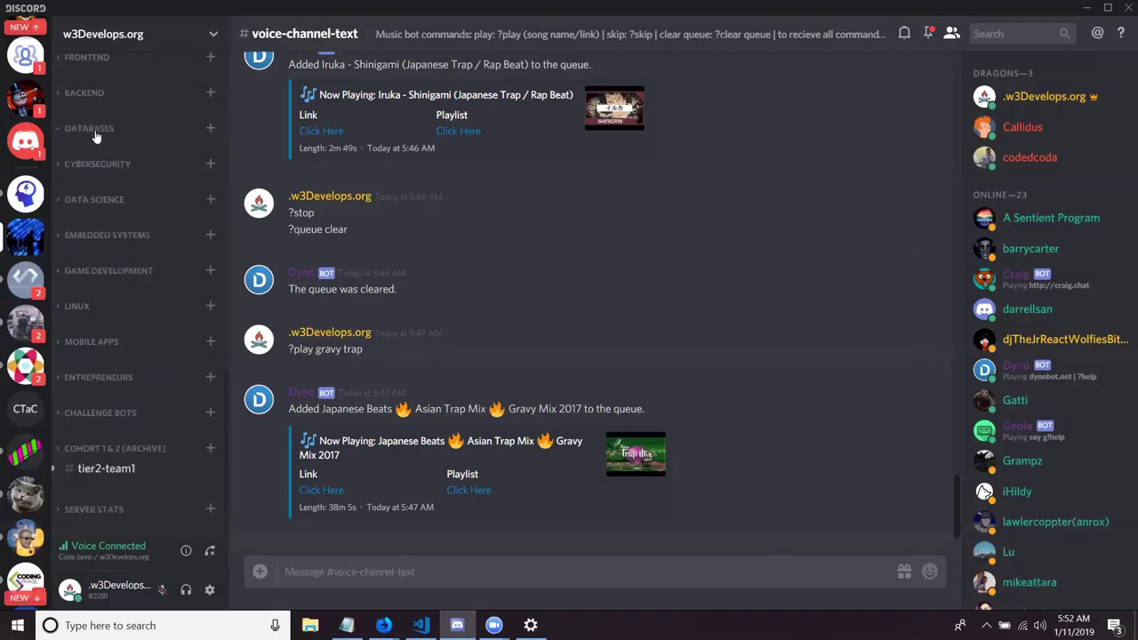
Create the text channels "mysql" and "nosql" in the Databases category
{"action": "left_click", "coordinate": [210, 127]}
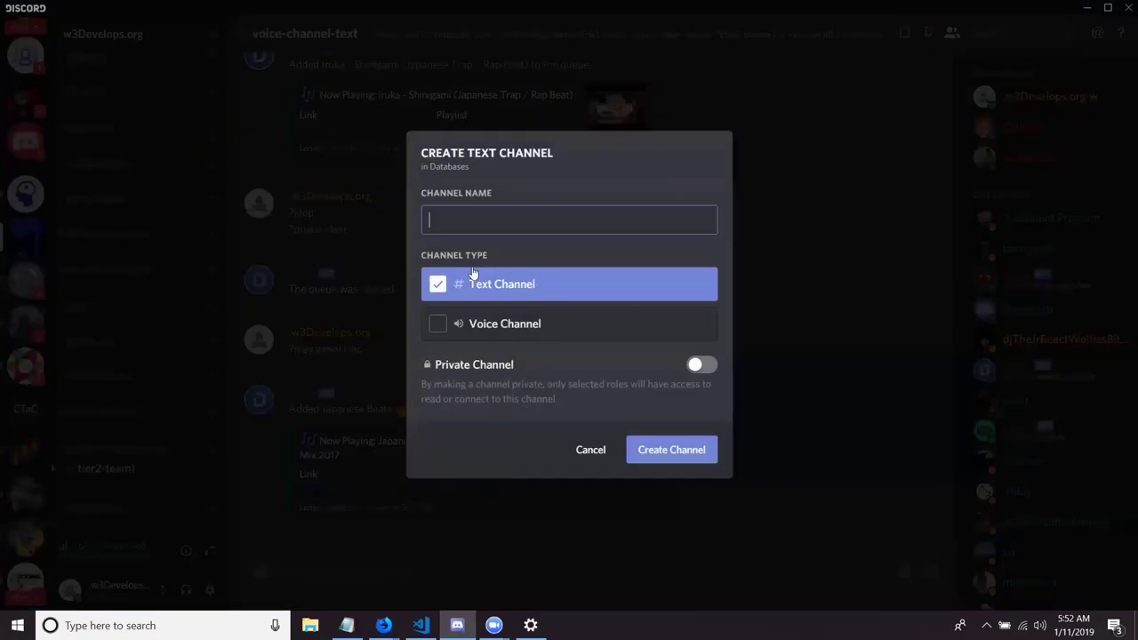
{"action": "type", "text": "mysql"}
{"action": "key", "text": "Return"}
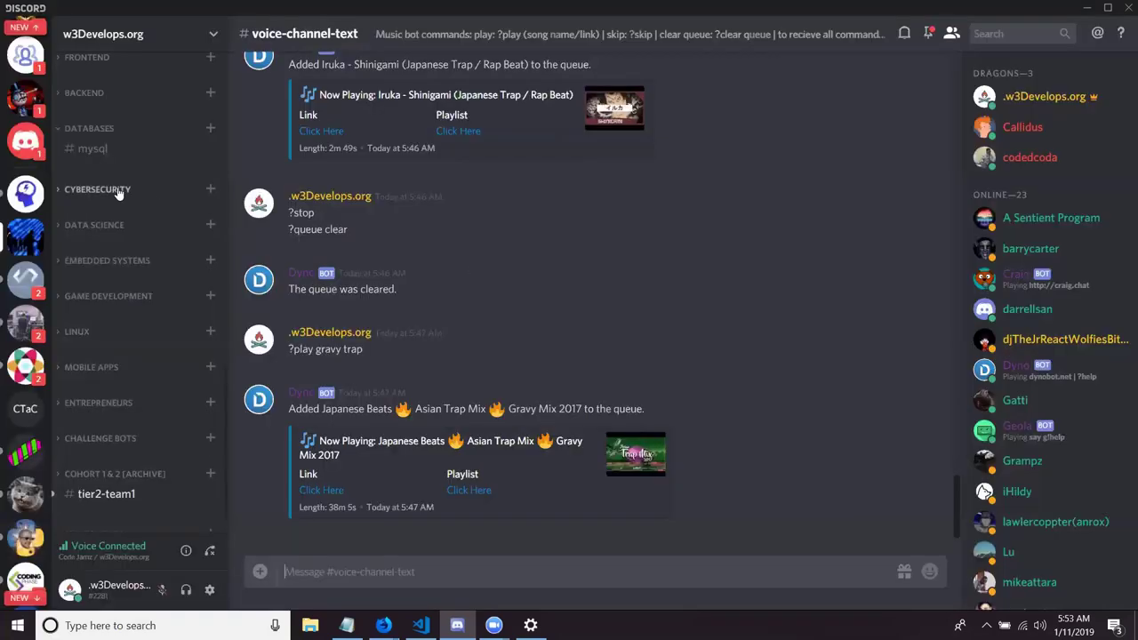
{"action": "left_click", "coordinate": [210, 130]}
{"action": "type", "text": "no"}
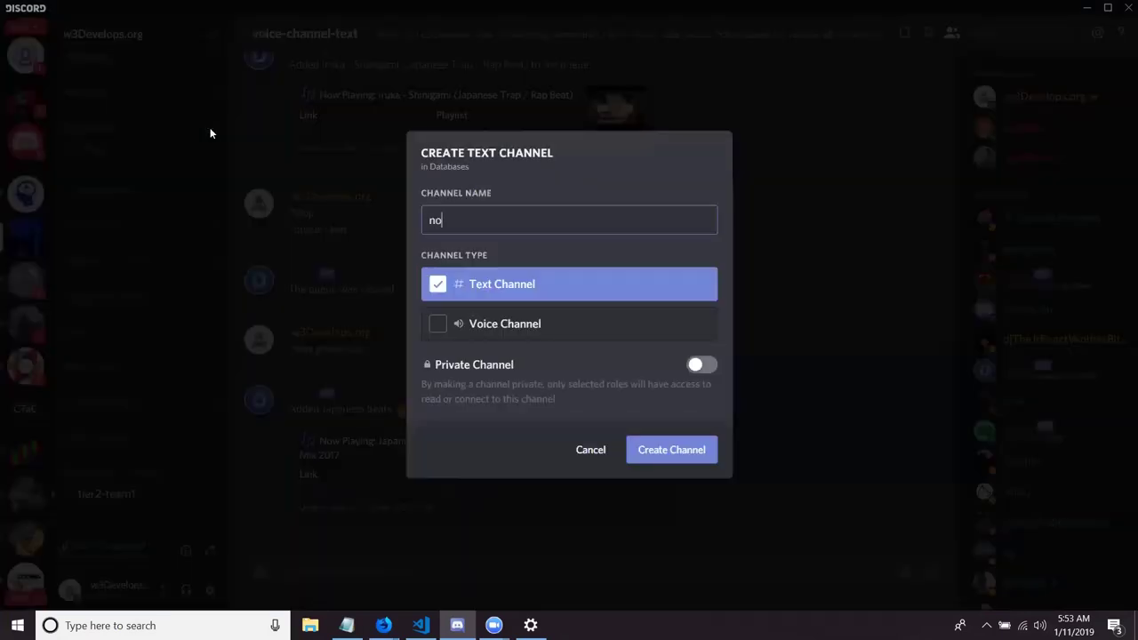
{"action": "type", "text": "sql"}
{"action": "key", "text": "Return"}
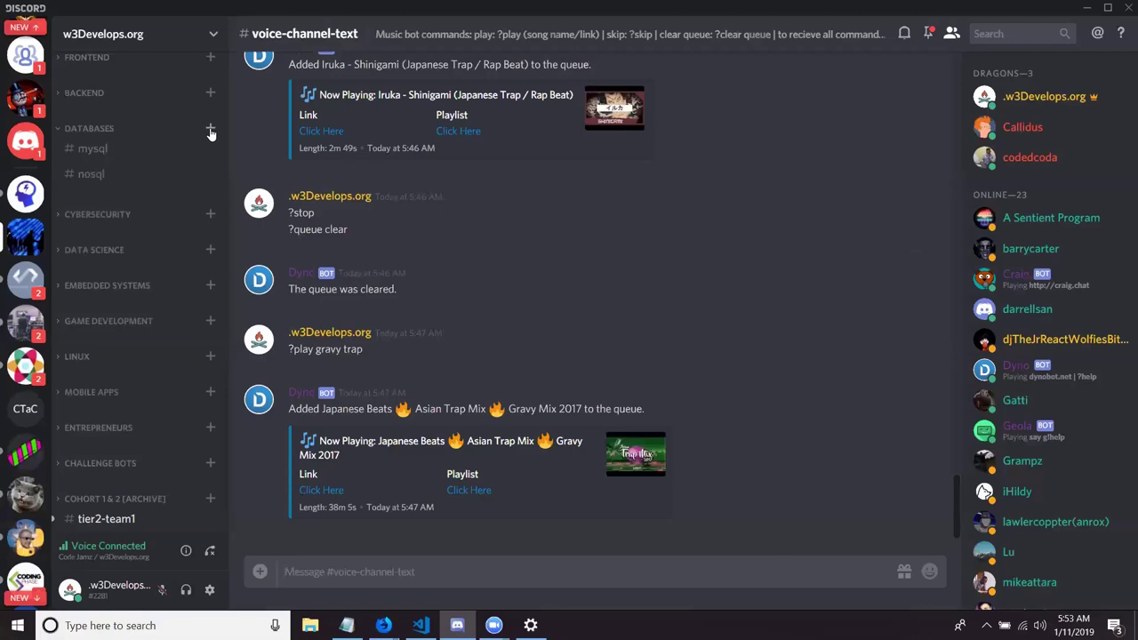
Create a text channel named "baas" in the Databases category and delete it again
{"action": "left_click", "coordinate": [210, 130]}
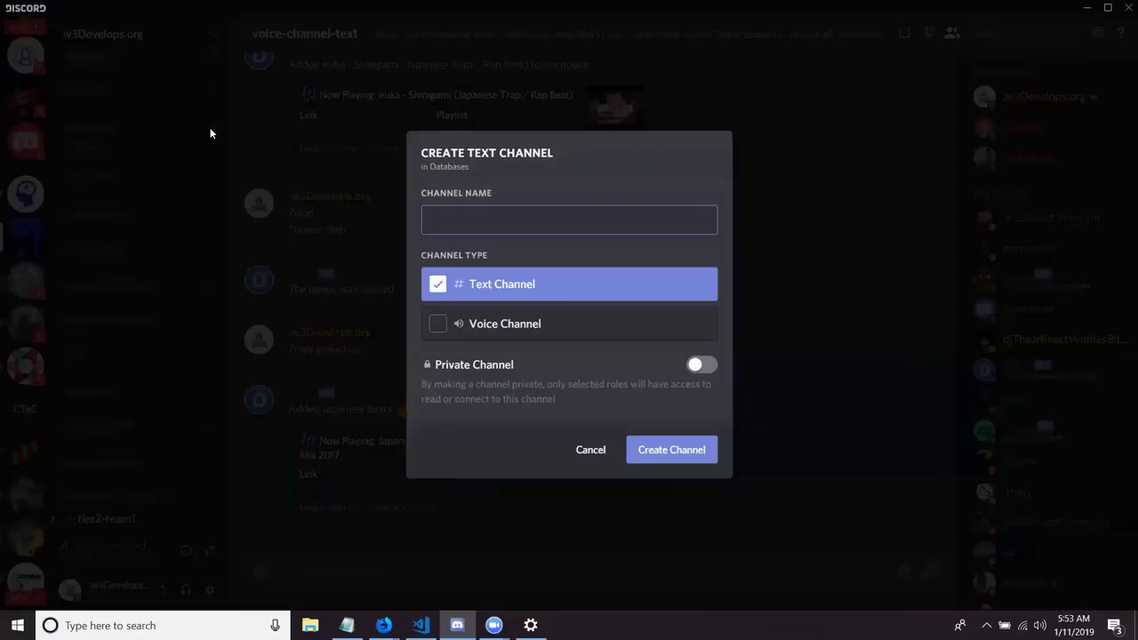
{"action": "type", "text": "baas"}
{"action": "key", "text": "Return"}
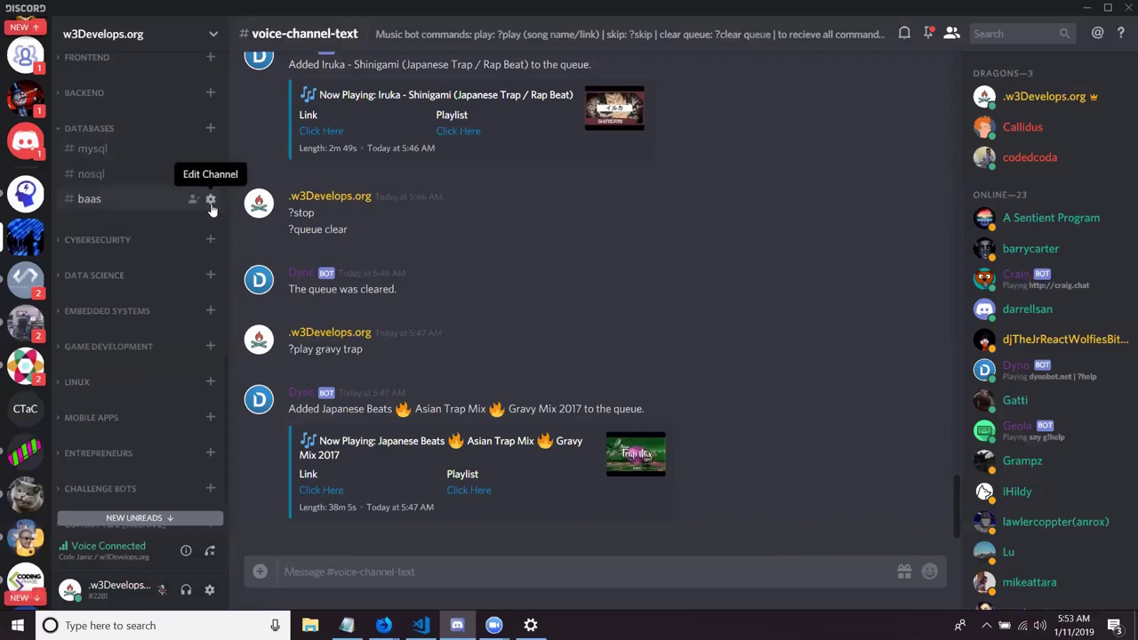
{"action": "left_click", "coordinate": [211, 201]}
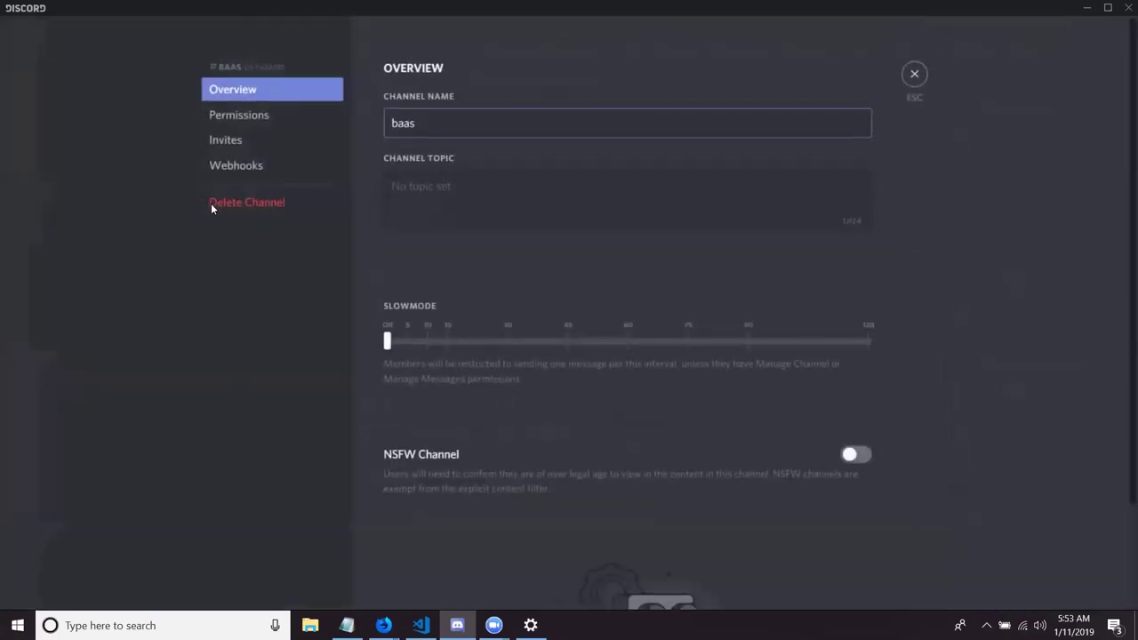
{"action": "left_click", "coordinate": [249, 203]}
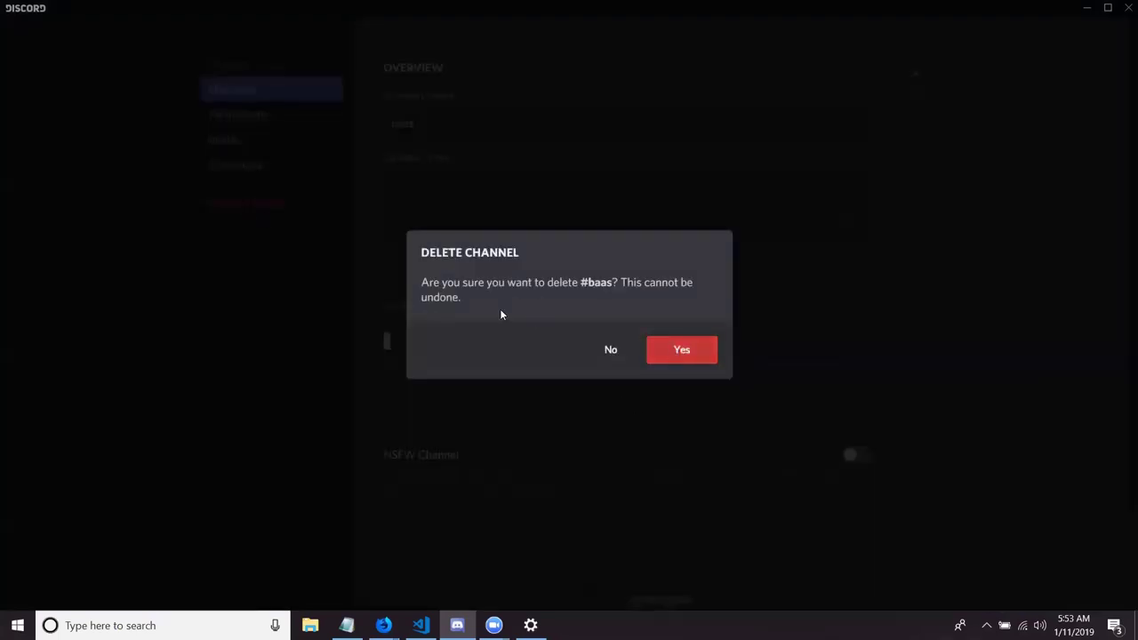
{"action": "left_click", "coordinate": [681, 350]}
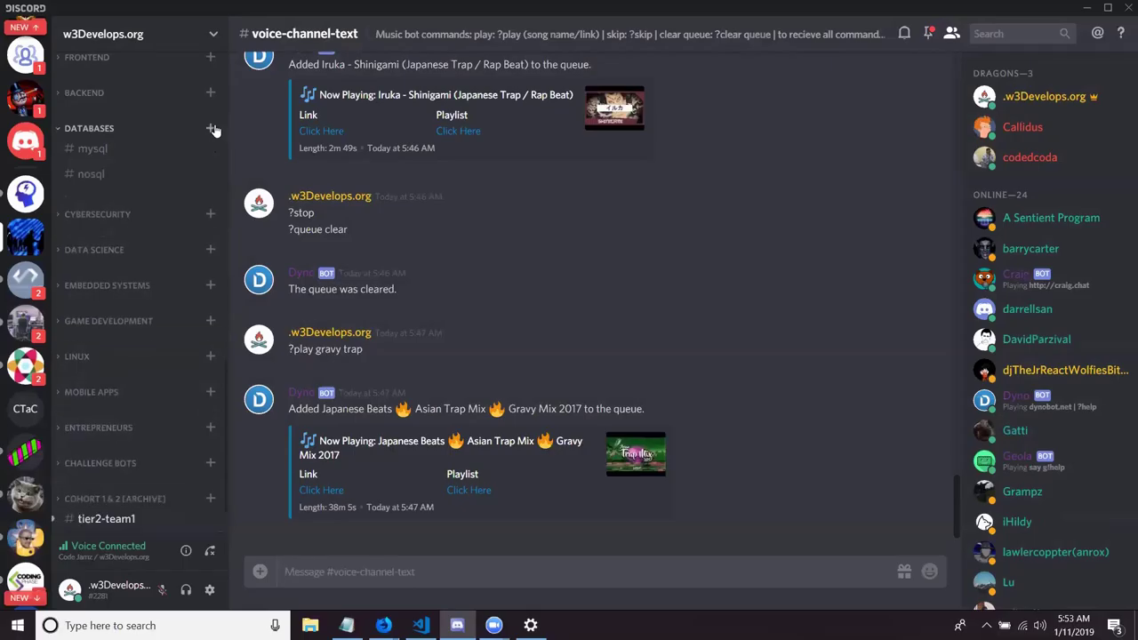
Create the text channels "mongodb" and "firebase" in the Databases category
{"action": "left_click", "coordinate": [210, 129]}
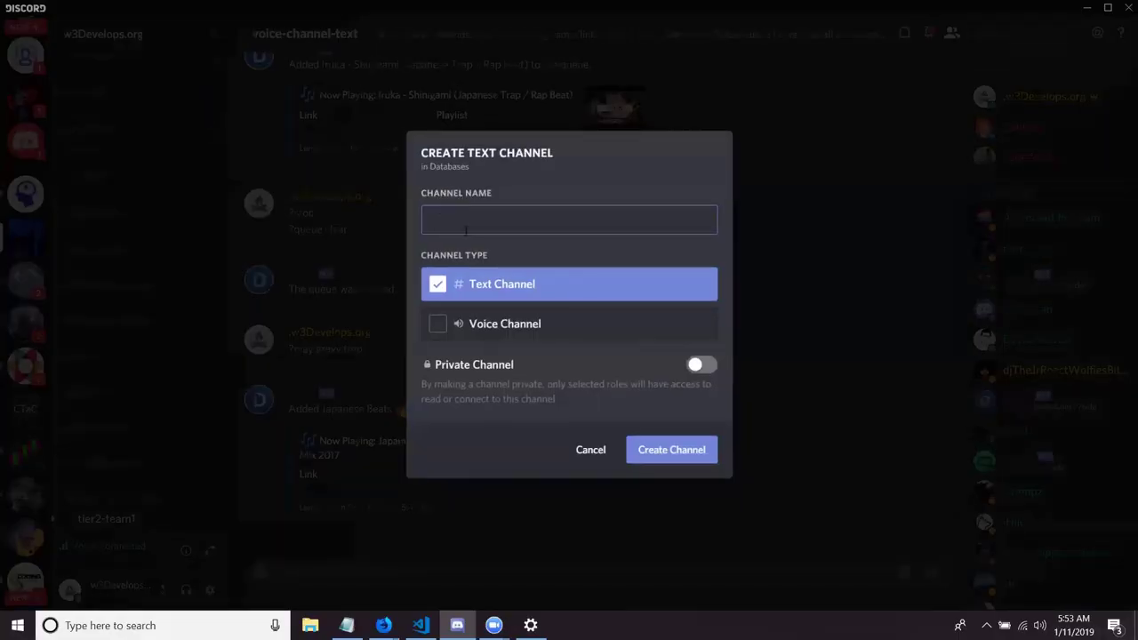
{"action": "type", "text": "mongodb"}
{"action": "key", "text": "Return"}
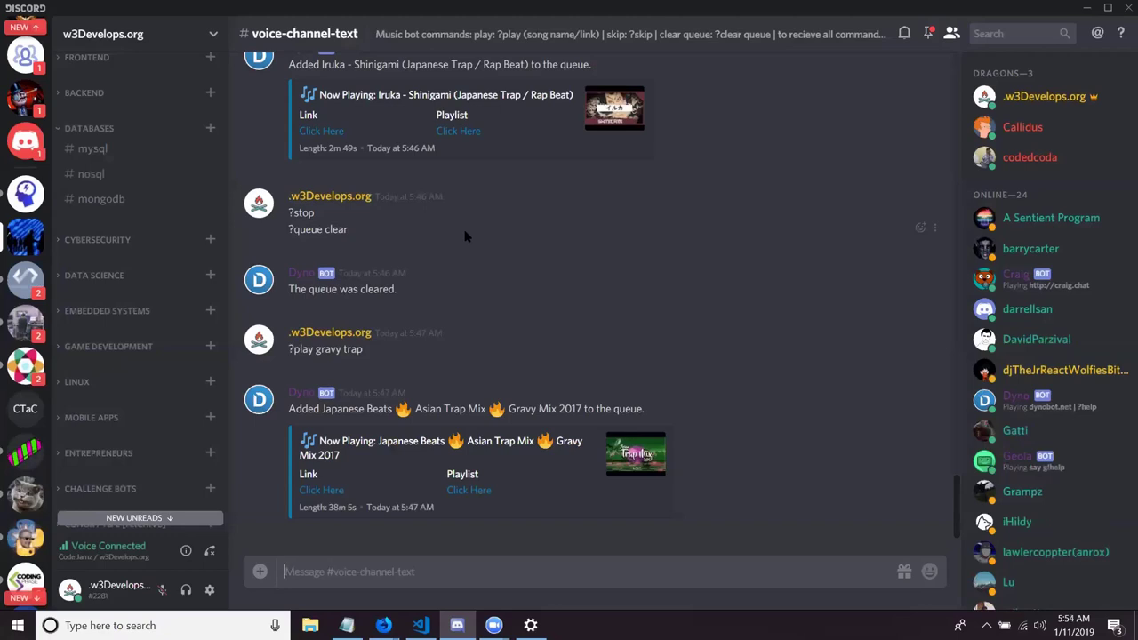
{"action": "left_click", "coordinate": [210, 129]}
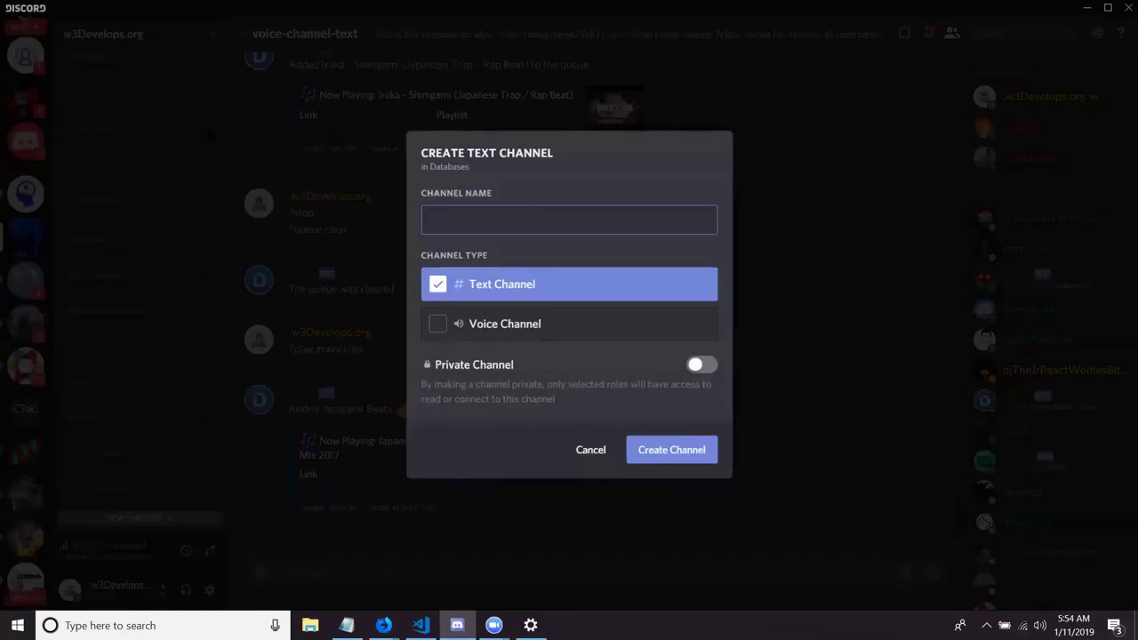
{"action": "type", "text": "firebase"}
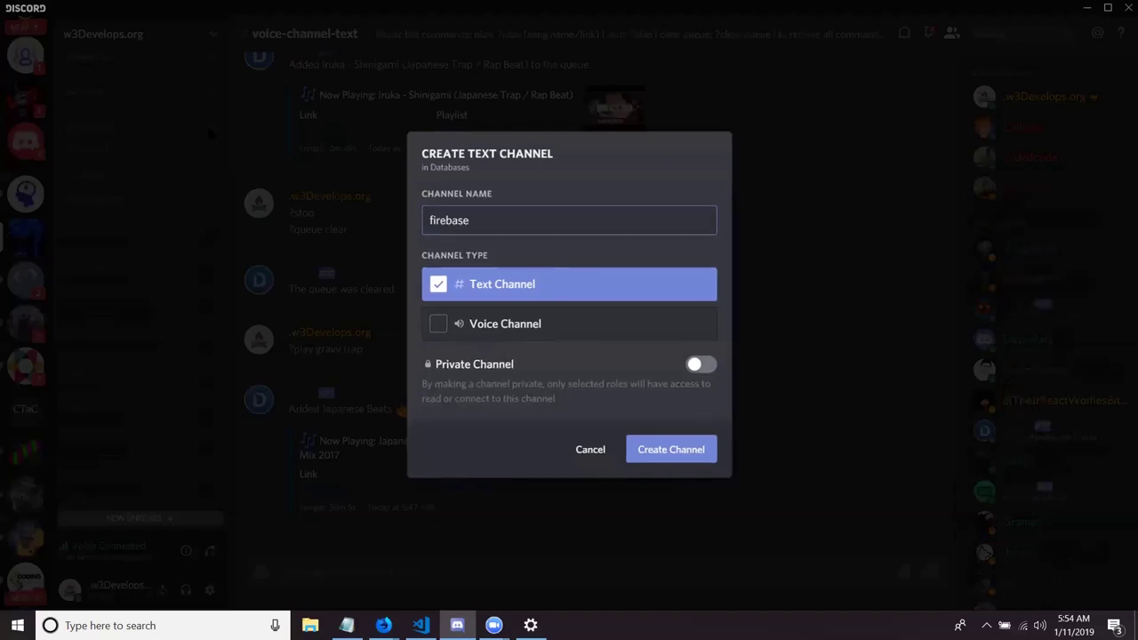
{"action": "key", "text": "Return"}
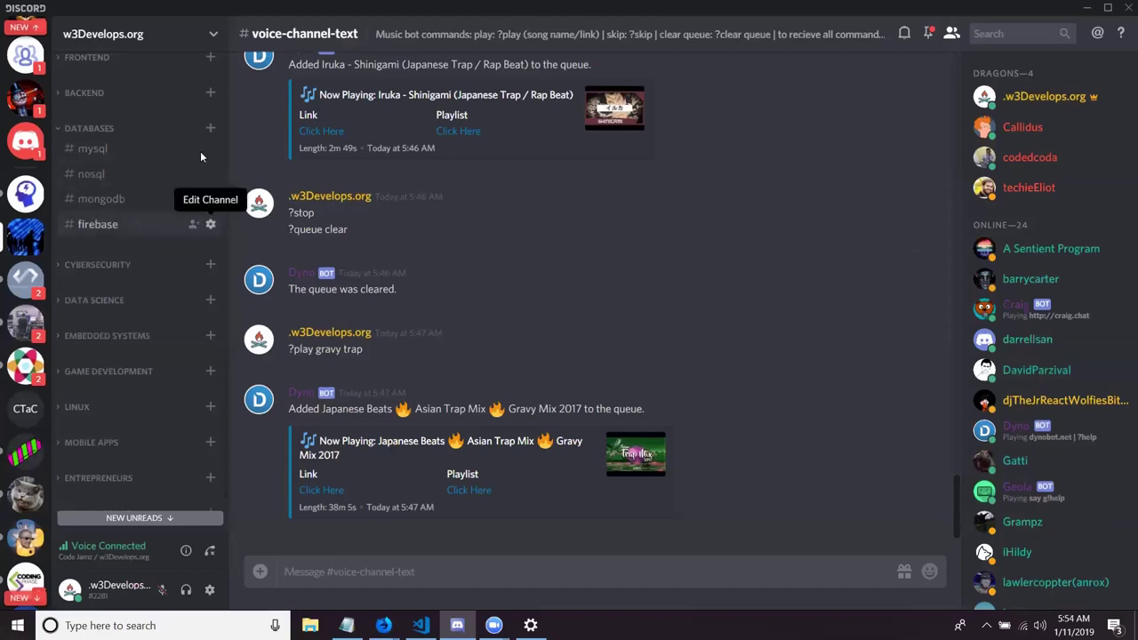
Create the text channels "netifly" and "aws" in the Databases category
{"action": "left_click", "coordinate": [212, 127]}
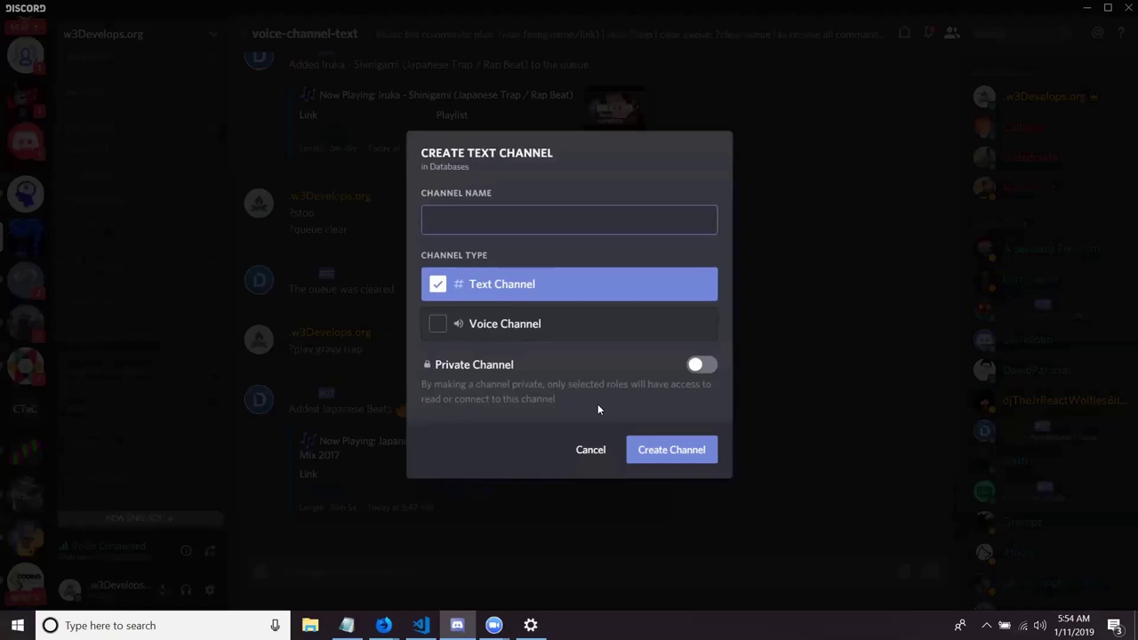
{"action": "left_click", "coordinate": [590, 448]}
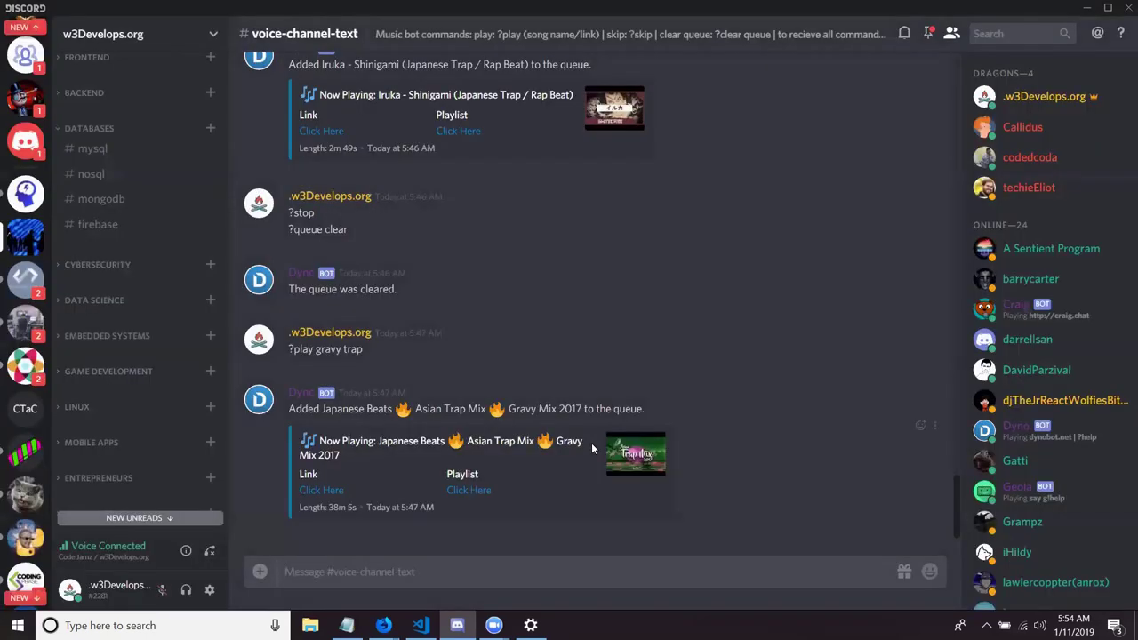
{"action": "left_click", "coordinate": [210, 127]}
{"action": "type", "text": "n"}
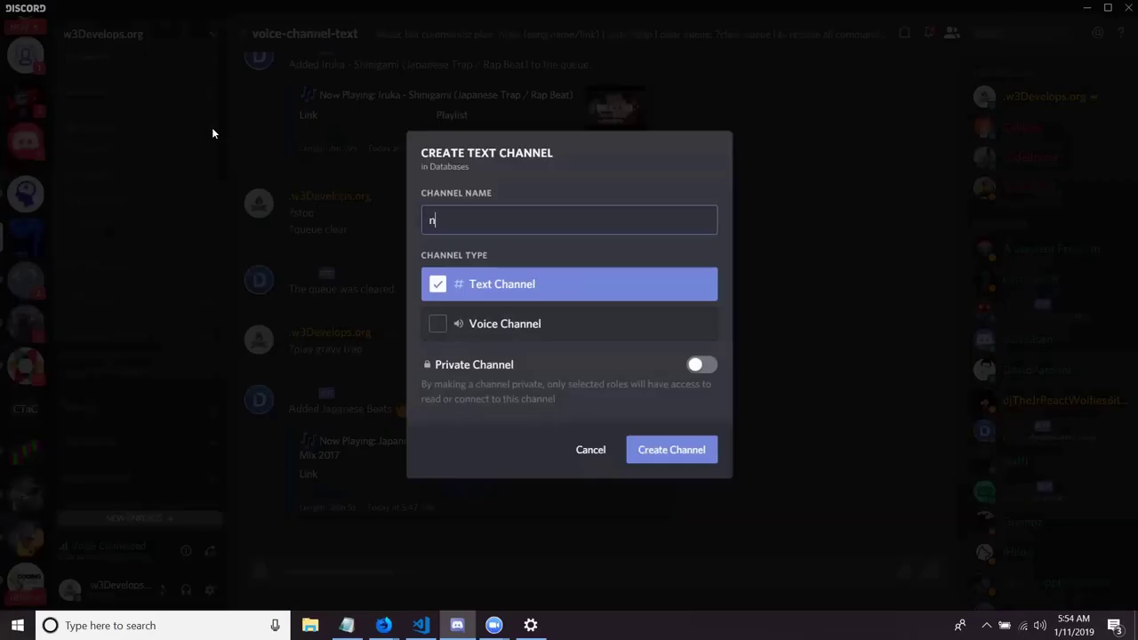
{"action": "type", "text": "etifly"}
{"action": "key", "text": "Return"}
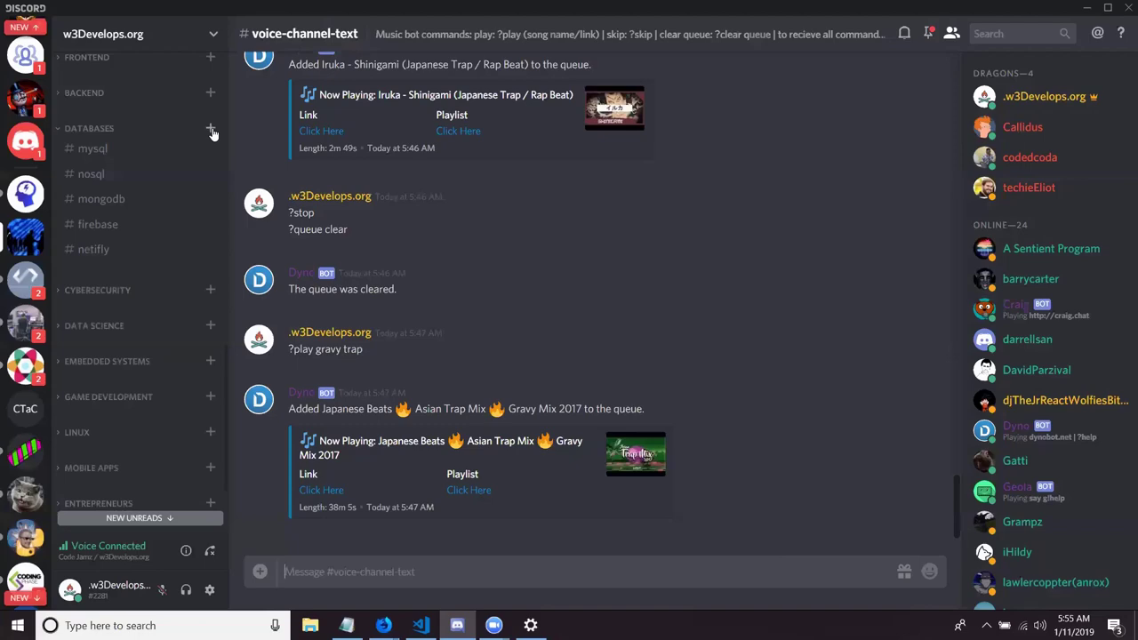
{"action": "left_click", "coordinate": [211, 129]}
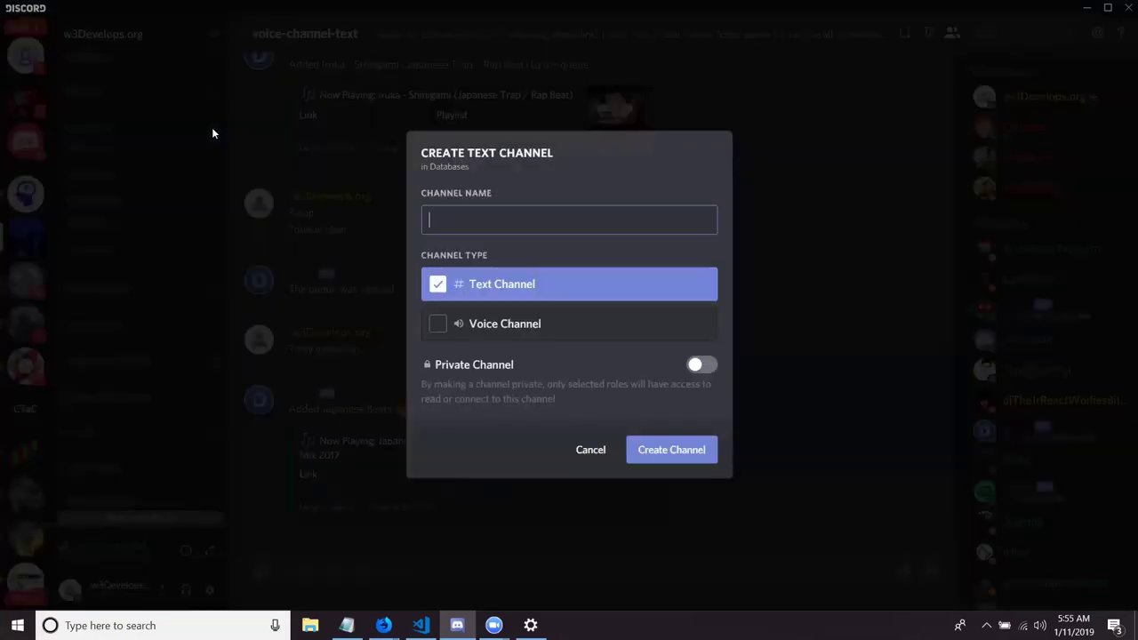
{"action": "type", "text": "aws"}
{"action": "key", "text": "Return"}
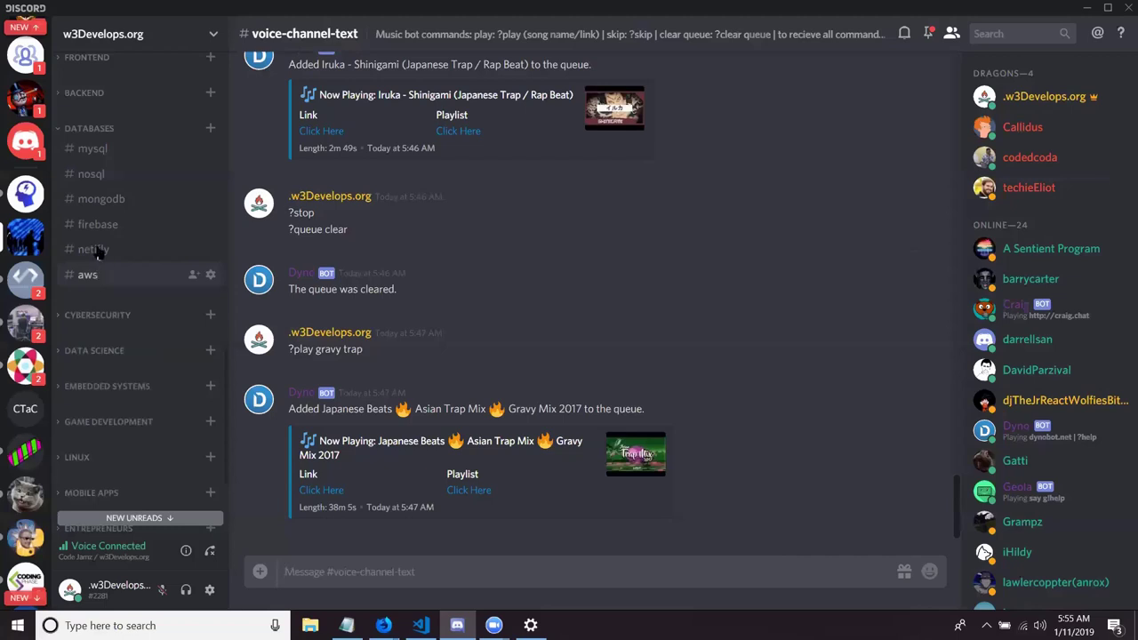
Create a text channel named "what-do-you-use" in the Databases category
{"action": "right_click", "coordinate": [94, 145]}
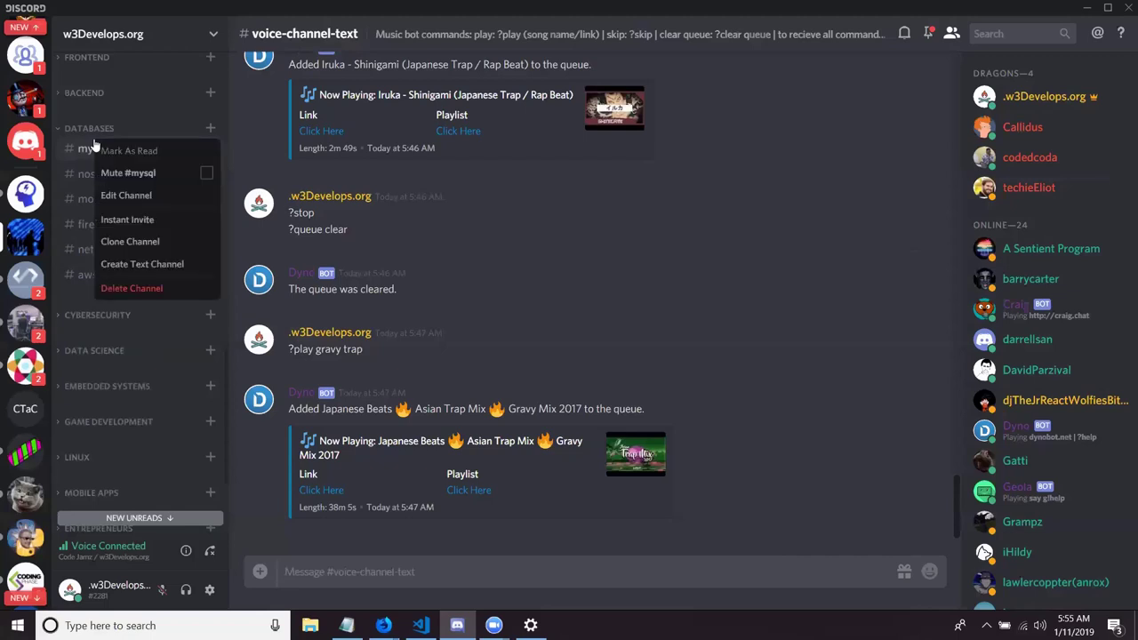
{"action": "left_click", "coordinate": [551, 224]}
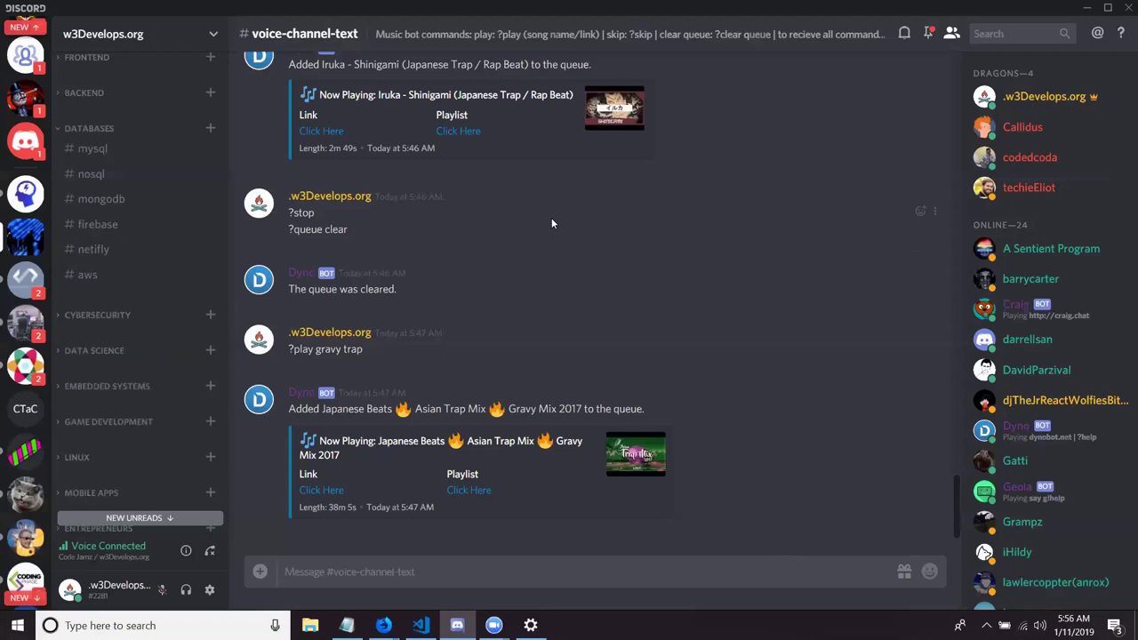
{"action": "left_click", "coordinate": [211, 131]}
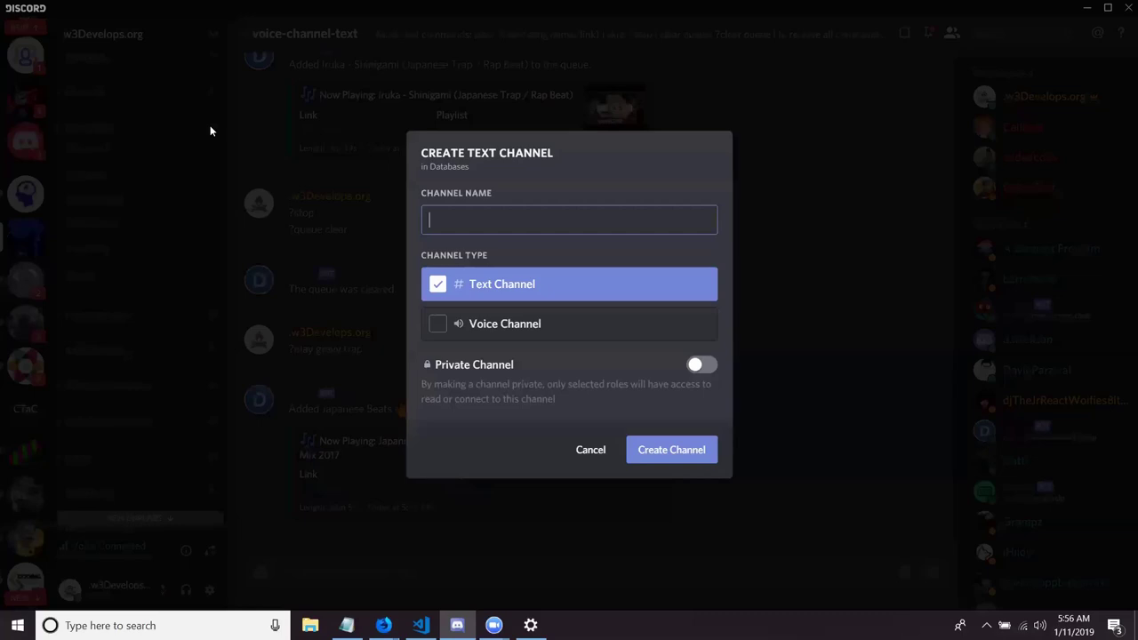
{"action": "type", "text": "what-else"}
{"action": "key", "text": "BackSpace"}
{"action": "key", "text": "BackSpace"}
{"action": "key", "text": "BackSpace"}
{"action": "key", "text": "BackSpace"}
{"action": "type", "text": "do-you-use"}
{"action": "key", "text": "Return"}
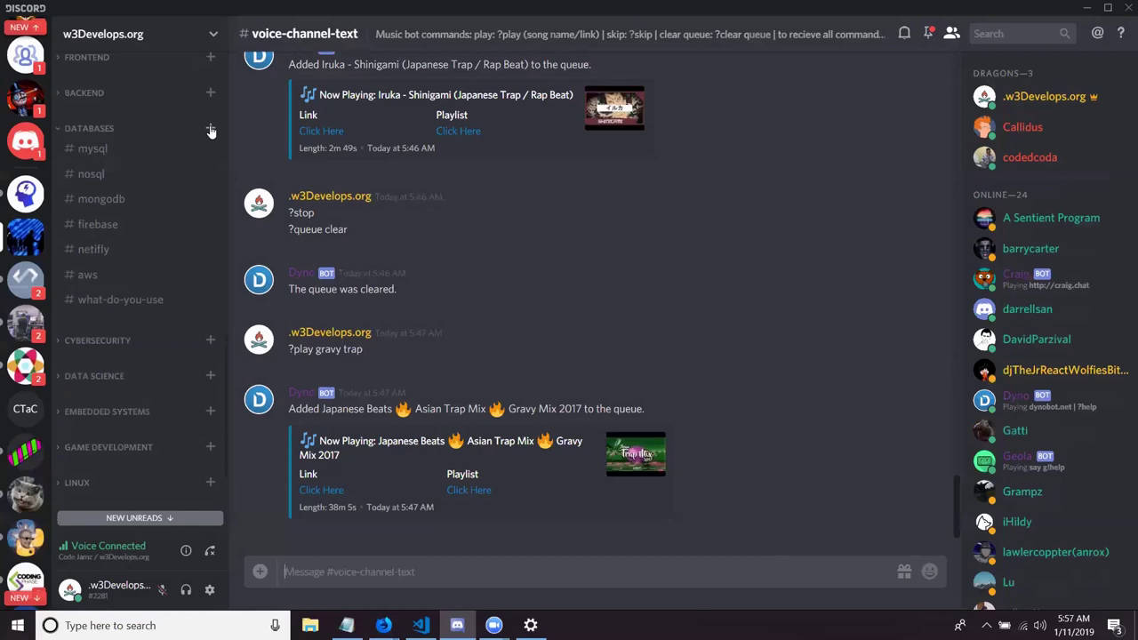
Send the music bot commands "?pause" and "?stop" in the voice-channel-text channel
{"action": "left_click", "coordinate": [1087, 7]}
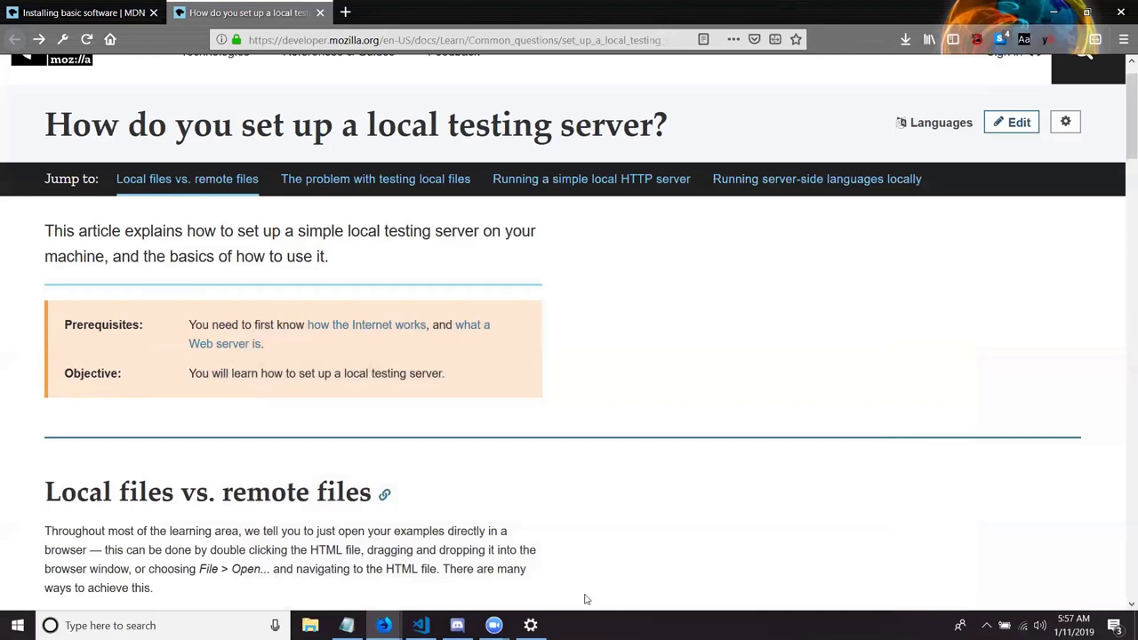
{"action": "mouse_move", "coordinate": [494, 625]}
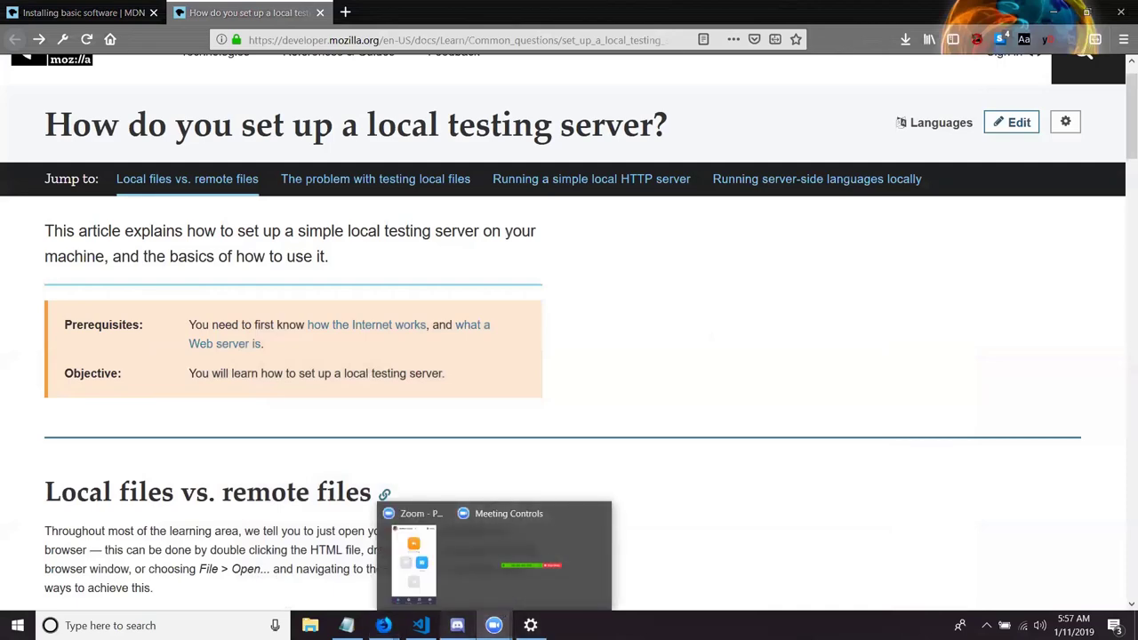
{"action": "left_click", "coordinate": [456, 625]}
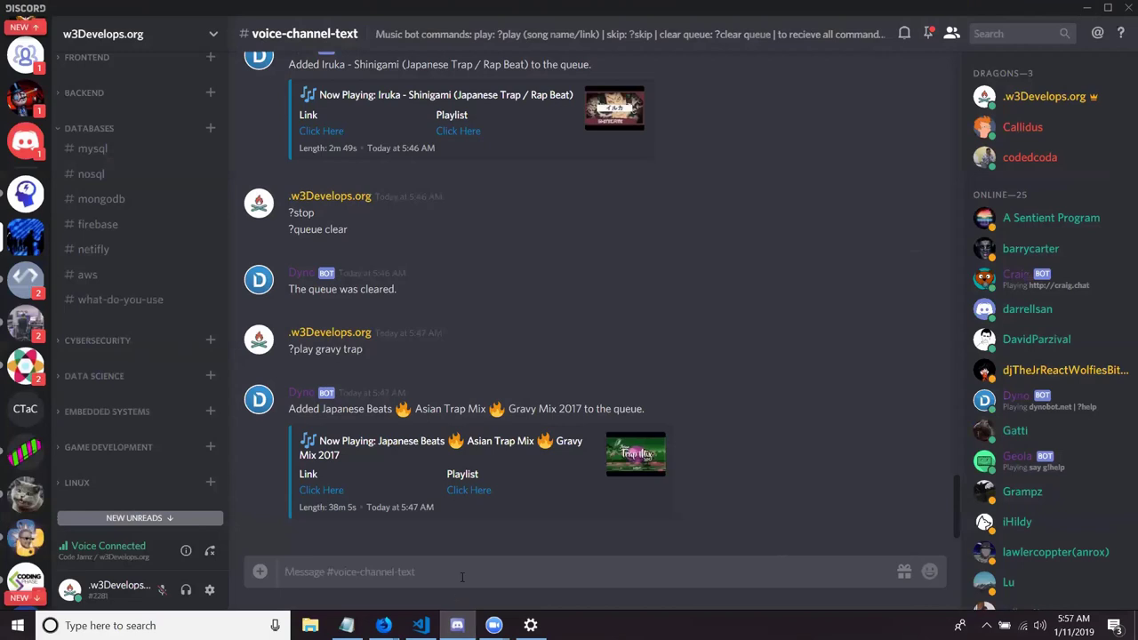
{"action": "type", "text": "?"}
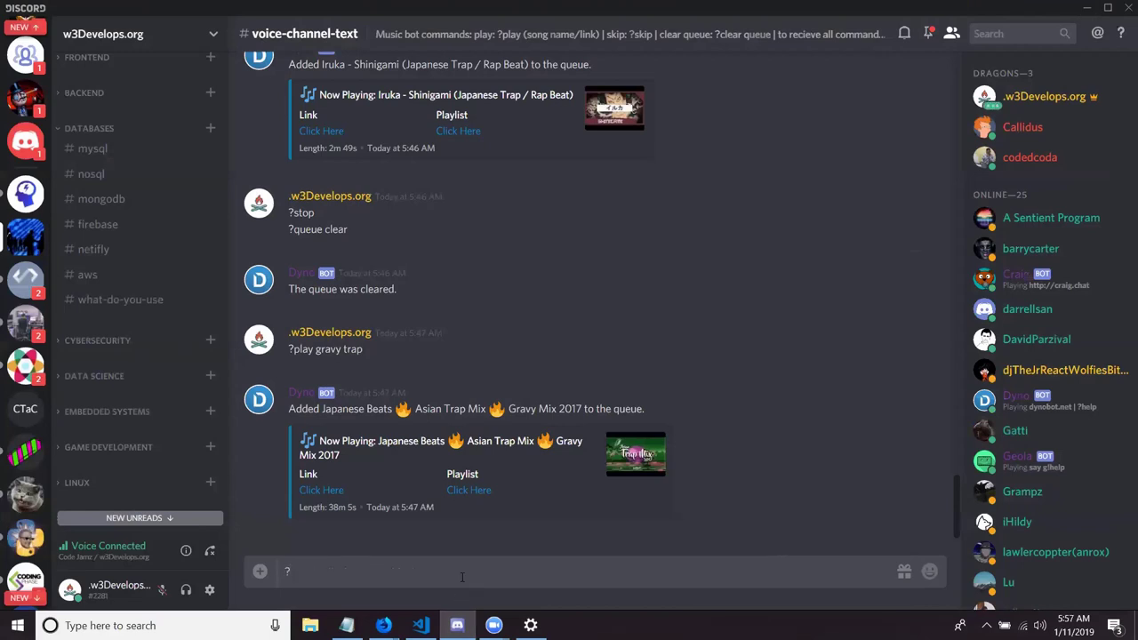
{"action": "type", "text": "pause"}
{"action": "key", "text": "Return"}
{"action": "type", "text": "?"}
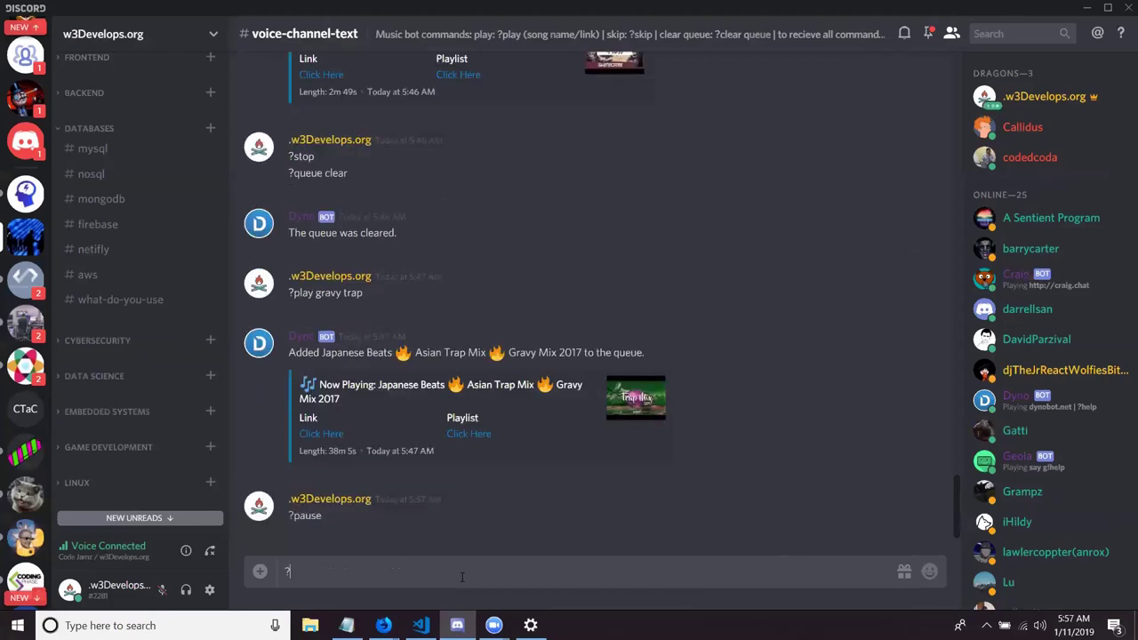
{"action": "type", "text": "stop"}
{"action": "key", "text": "Return"}
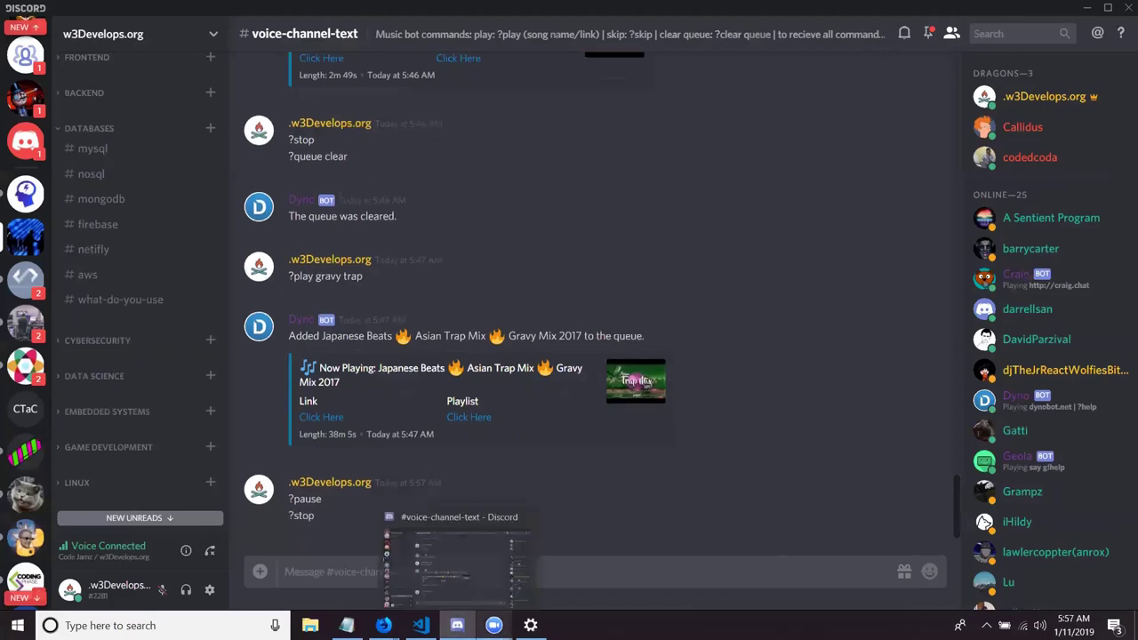
Switch to Firefox and find the window with MDN's "How do you set up a local testing server?" article among the open windows
{"action": "mouse_move", "coordinate": [493, 624]}
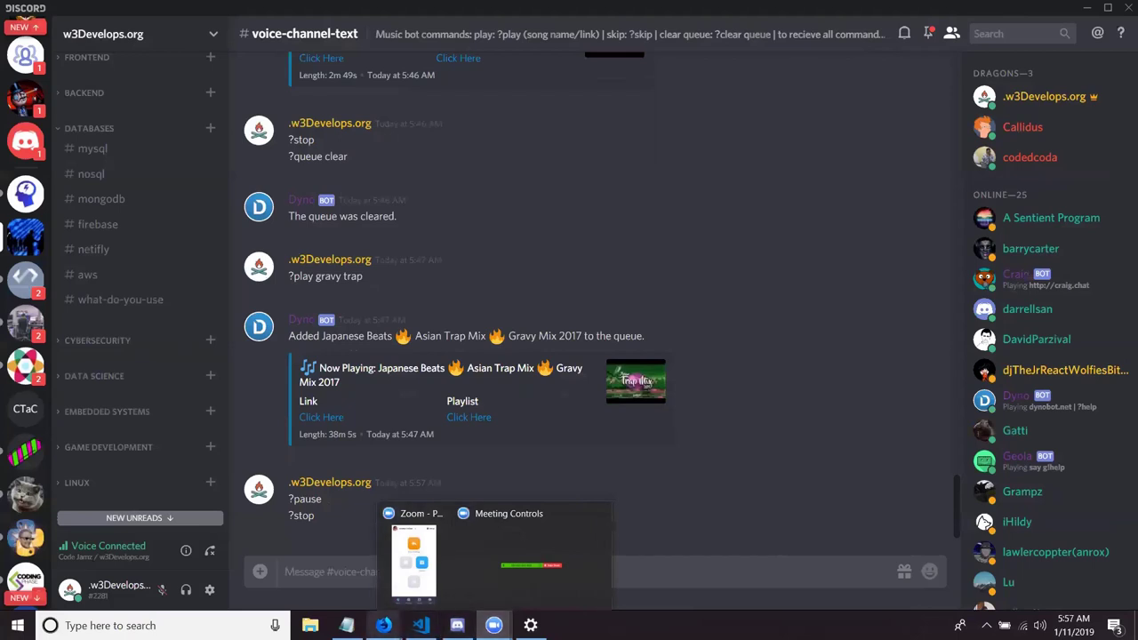
{"action": "mouse_move", "coordinate": [383, 625]}
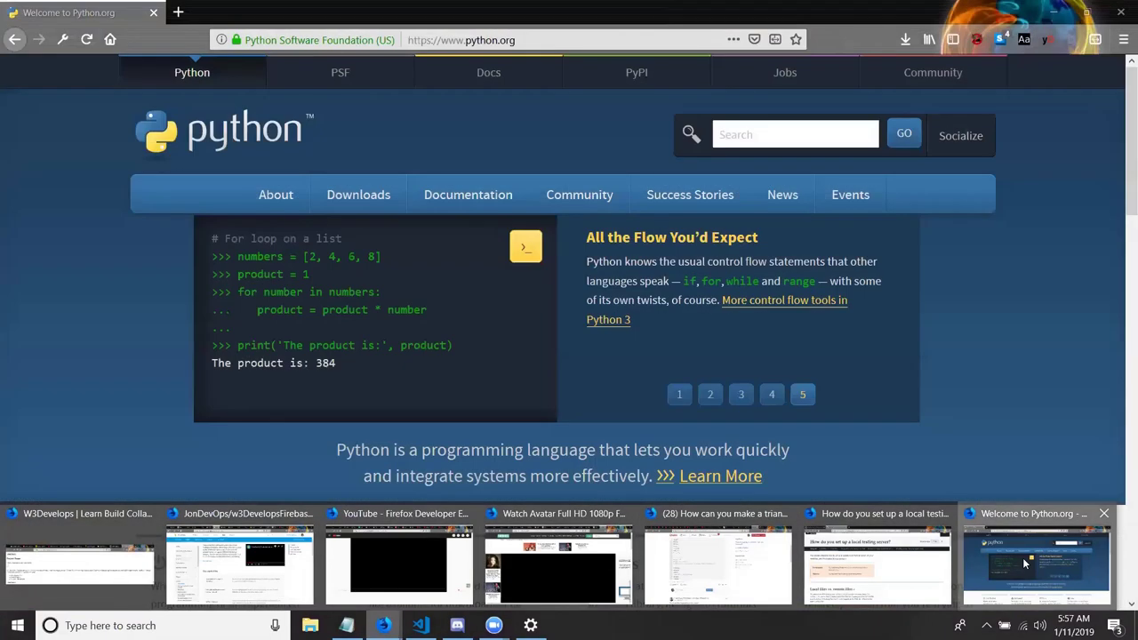
{"action": "left_click", "coordinate": [1022, 557]}
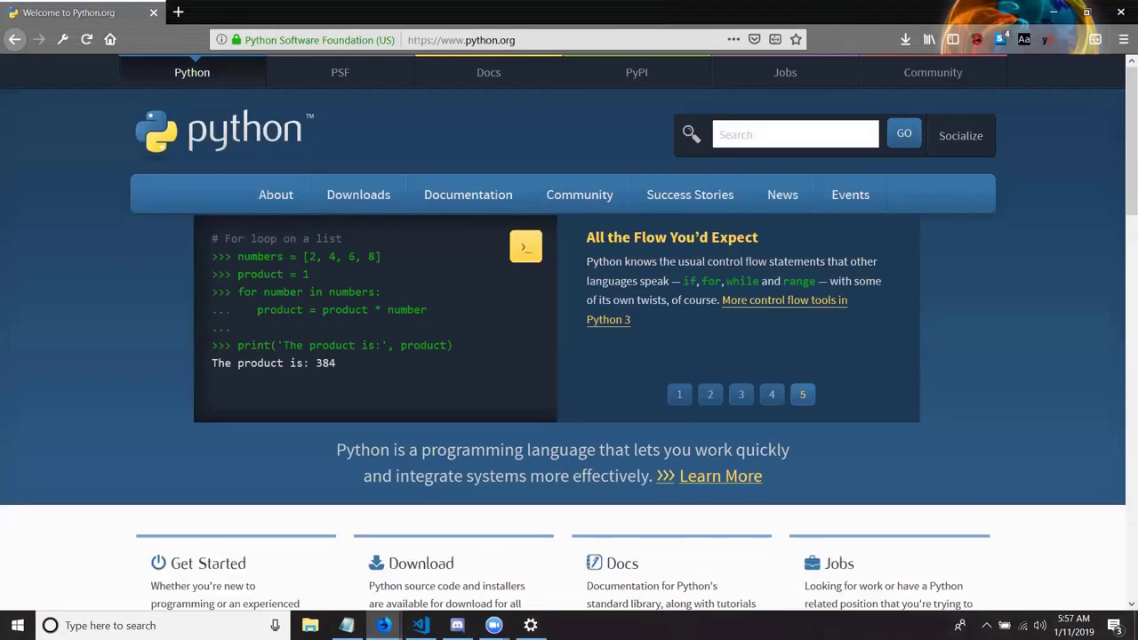
{"action": "mouse_move", "coordinate": [383, 625]}
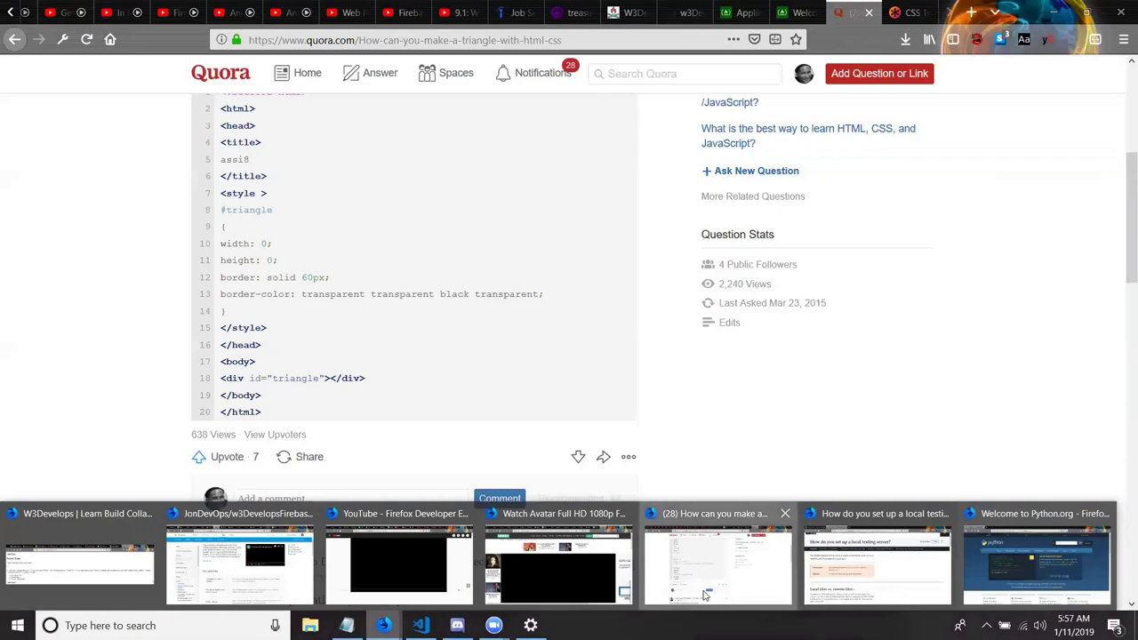
{"action": "left_click", "coordinate": [704, 593]}
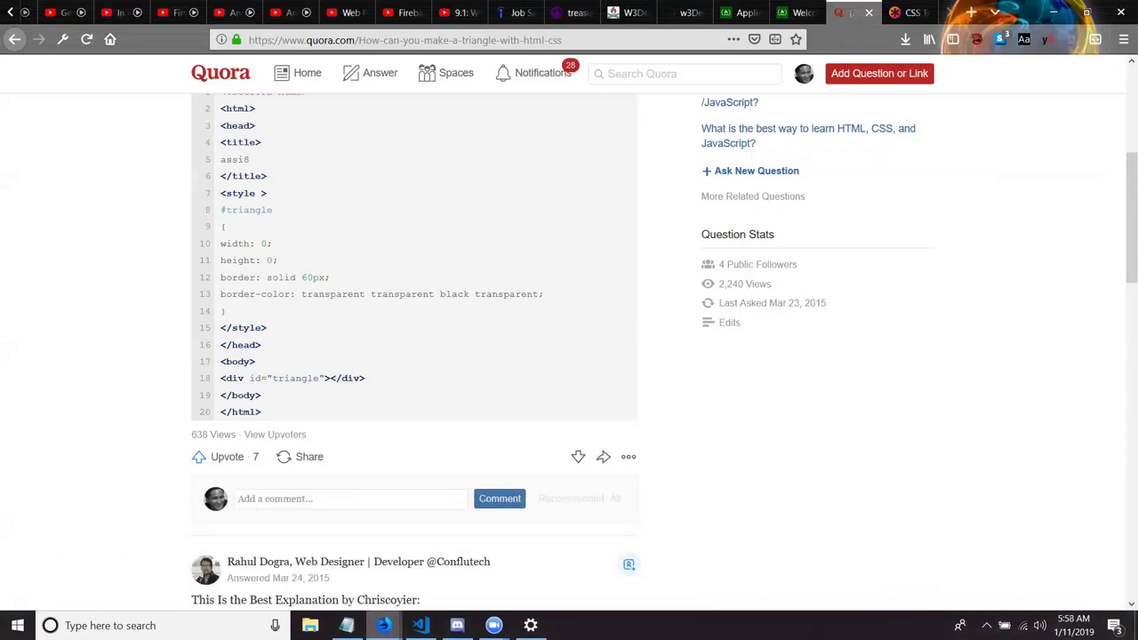
{"action": "mouse_move", "coordinate": [1020, 570]}
{"action": "mouse_move", "coordinate": [927, 591]}
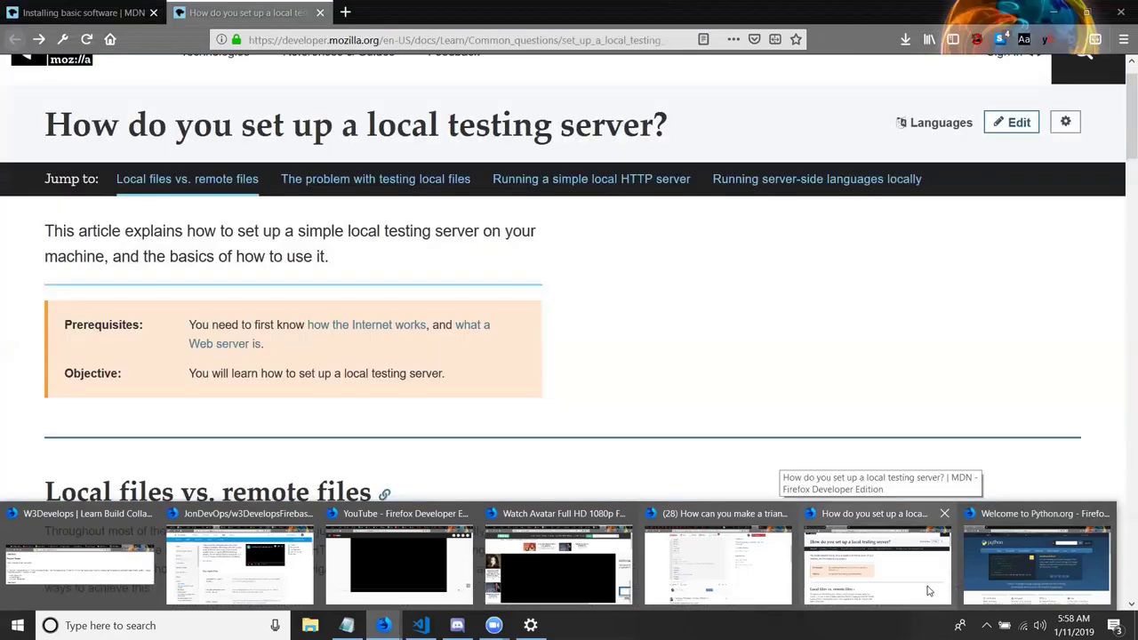
{"action": "left_click", "coordinate": [927, 591]}
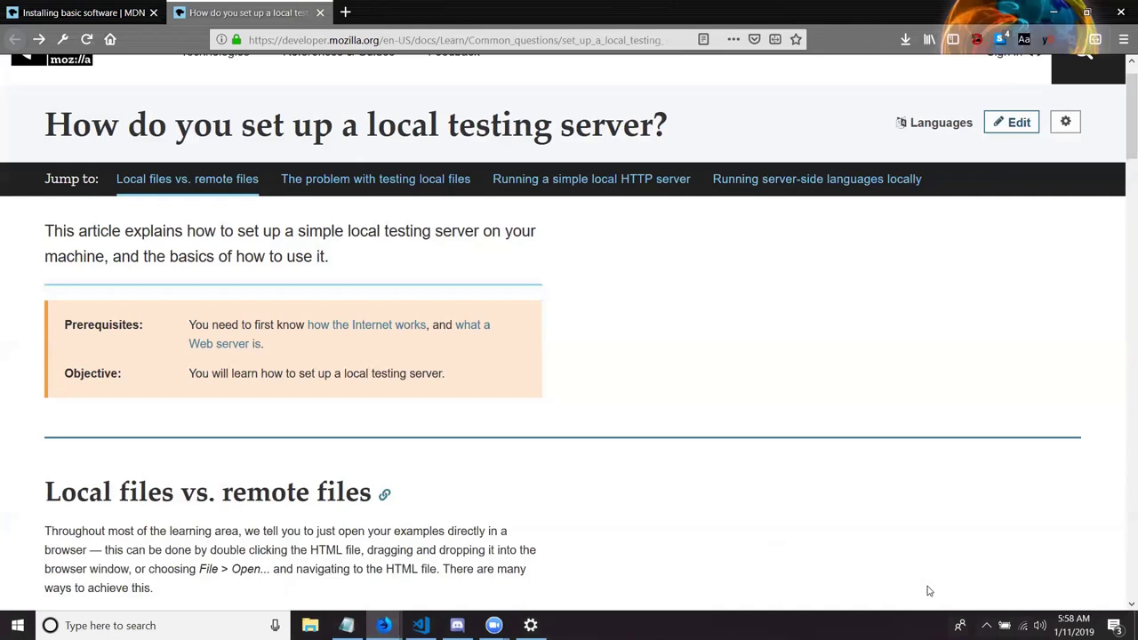
Read the article from its introduction through the Python installation instructions for running a simple local HTTP server
{"action": "scroll", "coordinate": [927, 591], "scroll_direction": "up", "scroll_amount": 1}
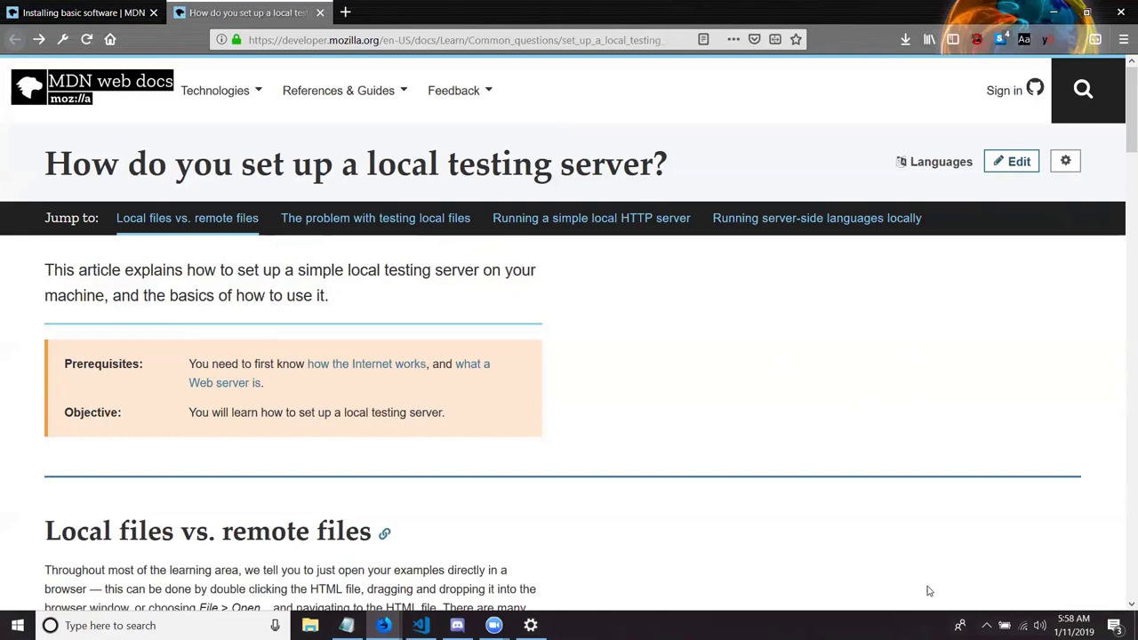
{"action": "scroll", "coordinate": [928, 590], "scroll_direction": "down", "scroll_amount": 3}
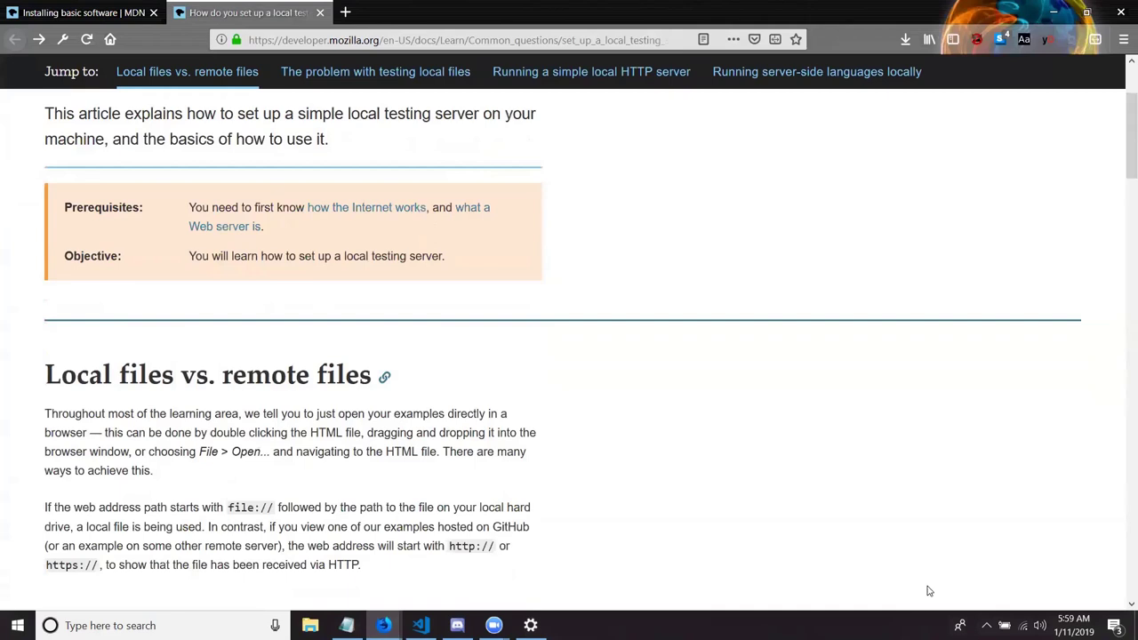
{"action": "scroll", "coordinate": [928, 590], "scroll_direction": "down", "scroll_amount": 4}
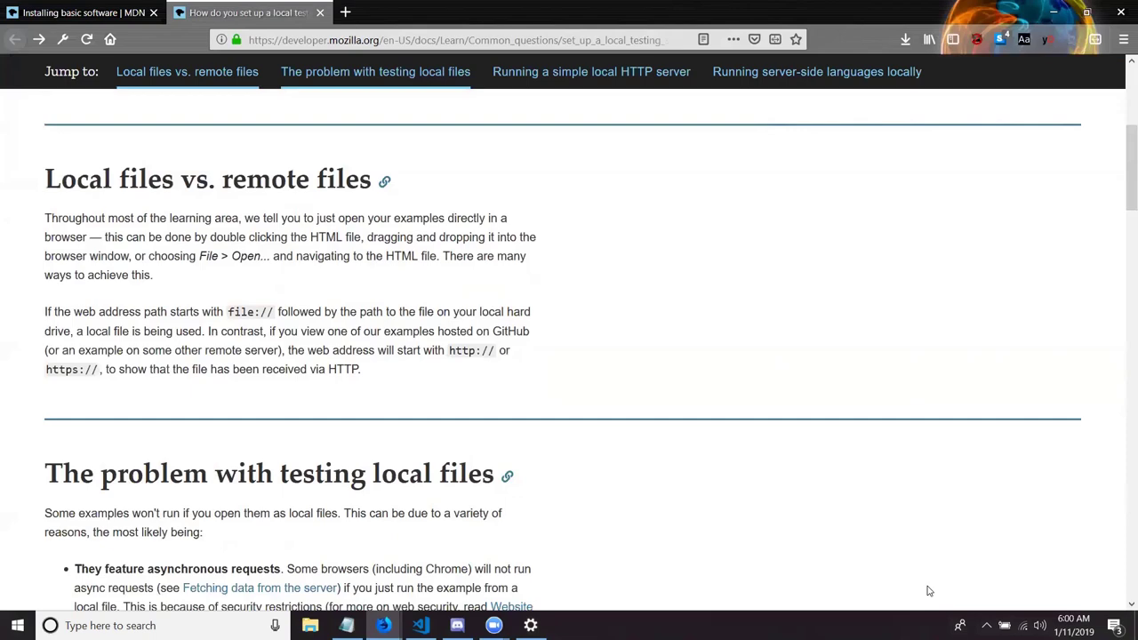
{"action": "scroll", "coordinate": [928, 590], "scroll_direction": "down", "scroll_amount": 4}
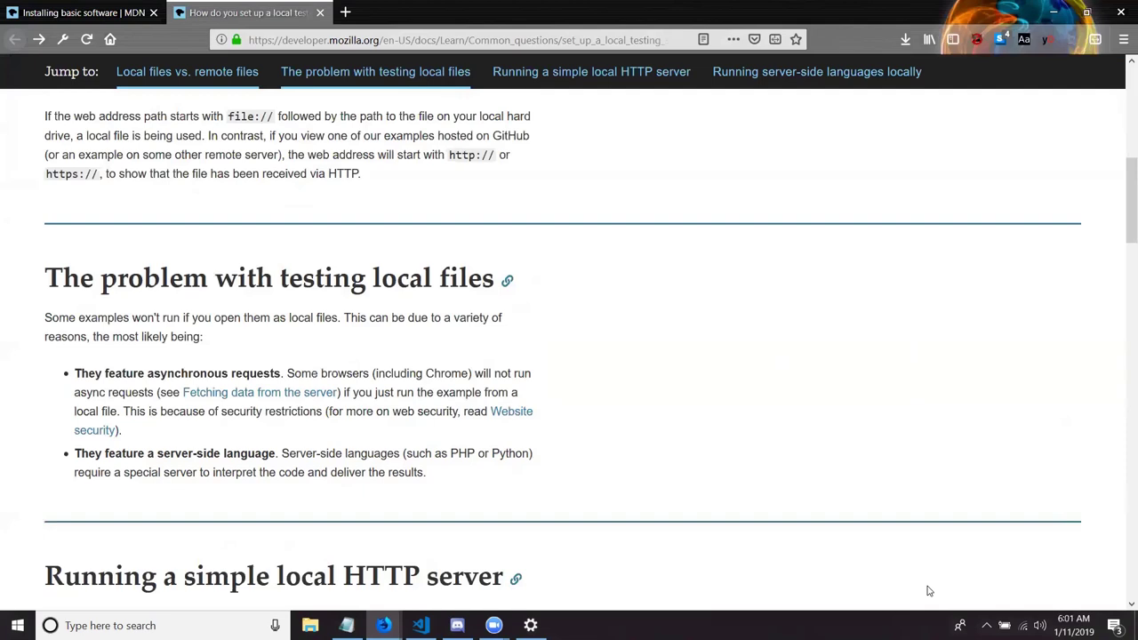
{"action": "scroll", "coordinate": [929, 591], "scroll_direction": "down", "scroll_amount": 4}
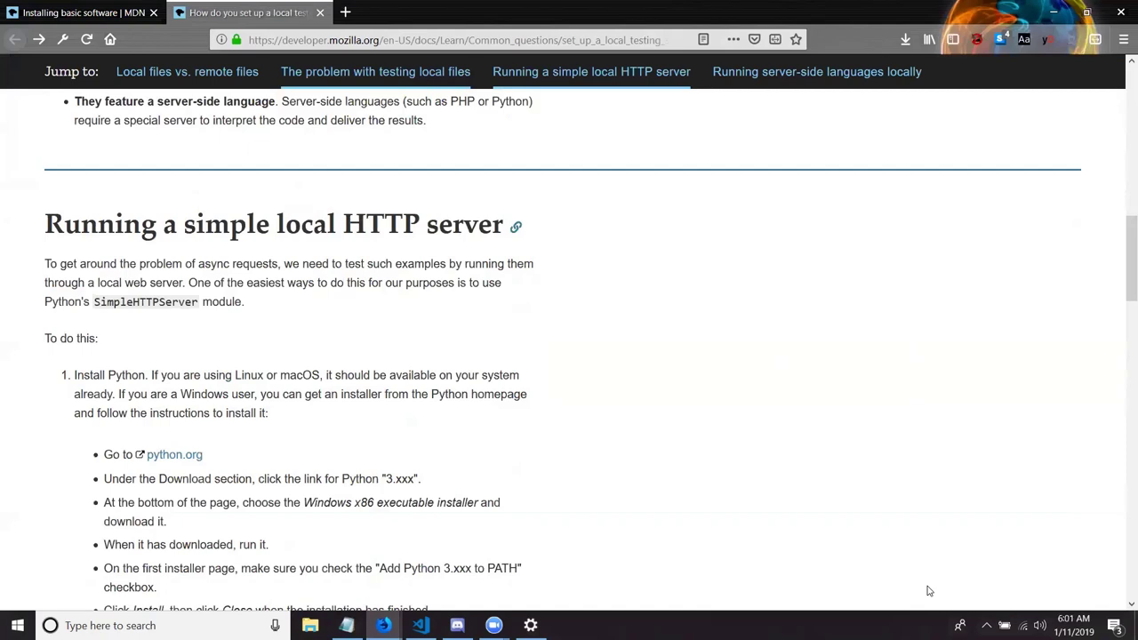
{"action": "scroll", "coordinate": [928, 591], "scroll_direction": "down", "scroll_amount": 4}
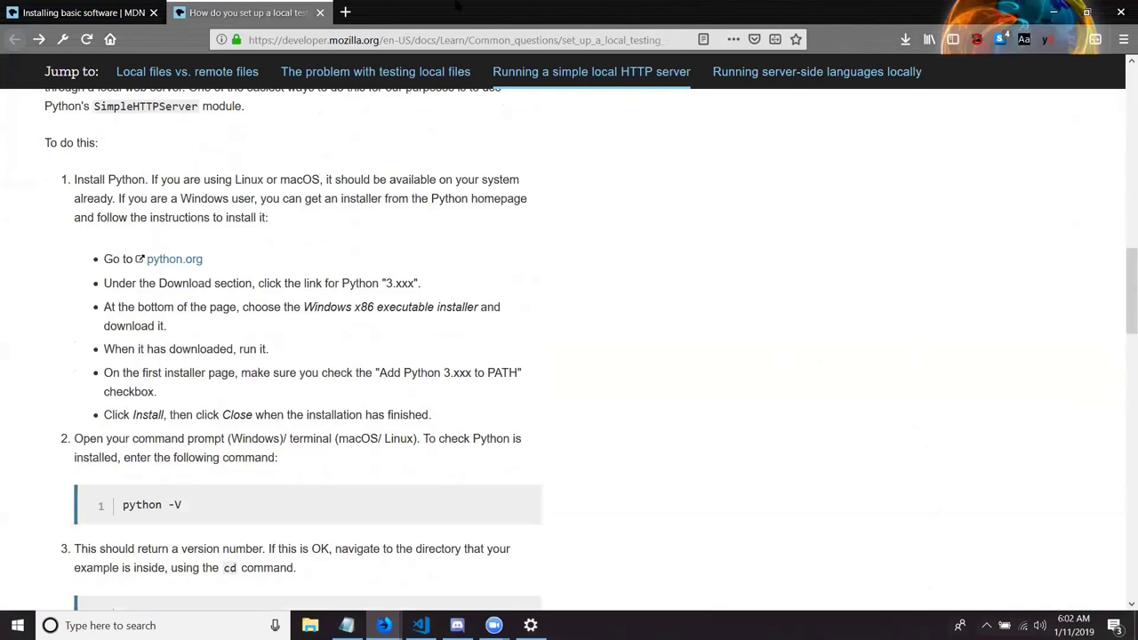
Open the article's python.org link in a new window, download the Python 3.7.2 installer for Windows, and return to the article
{"action": "key", "text": "F5"}
{"action": "right_click", "coordinate": [177, 263]}
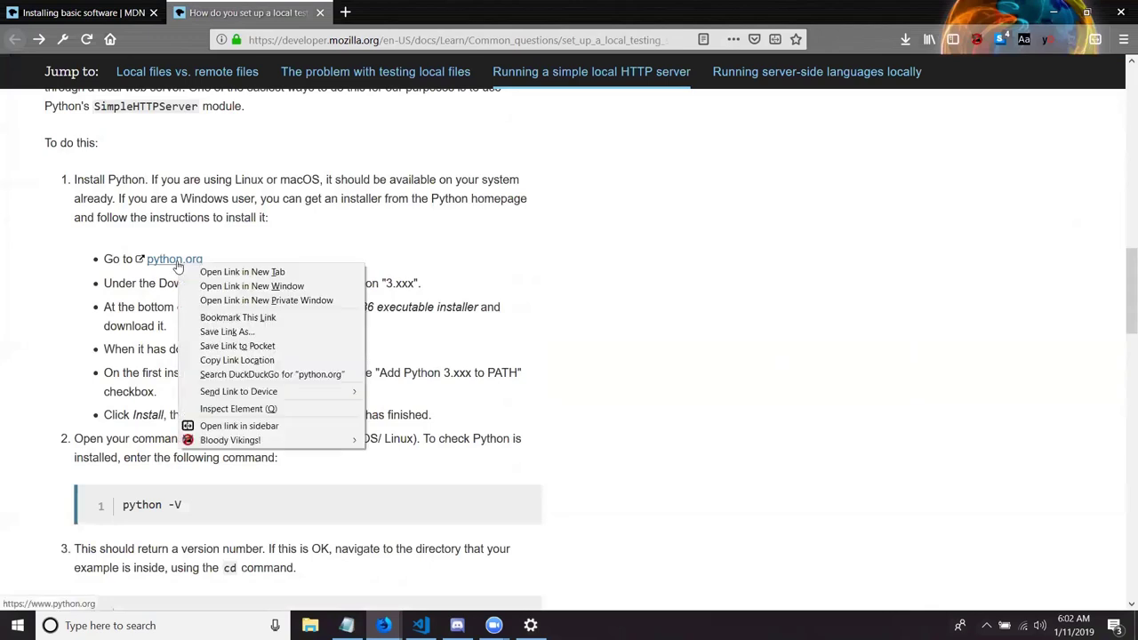
{"action": "left_click", "coordinate": [224, 287]}
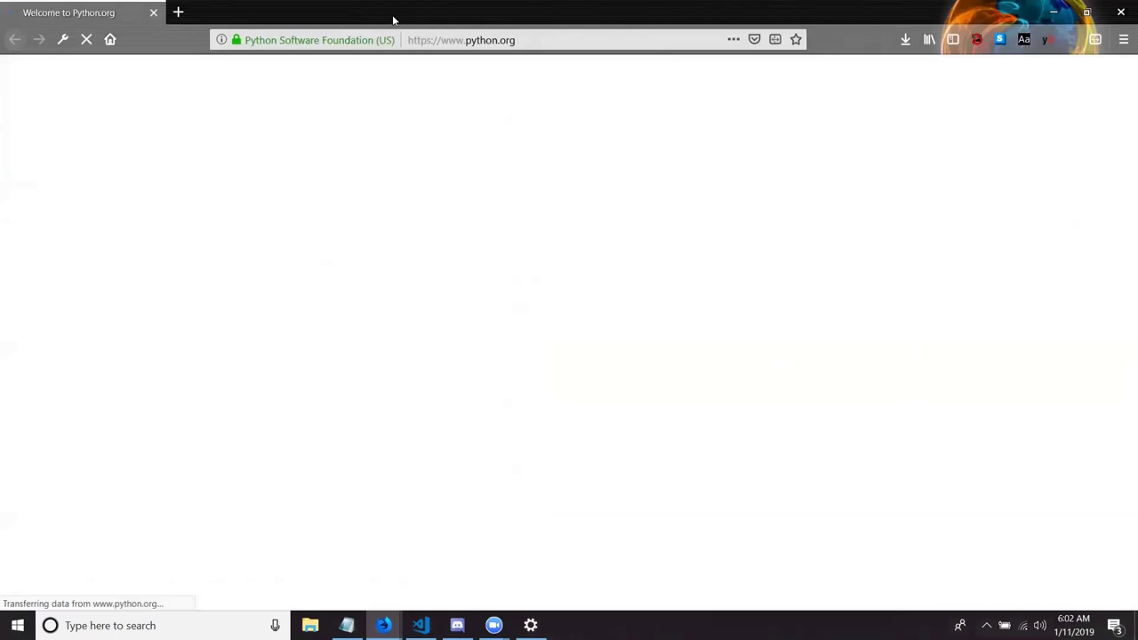
{"action": "left_click_drag", "start_coordinate": [394, 20], "coordinate": [395, 218]}
{"action": "mouse_move", "coordinate": [371, 395]}
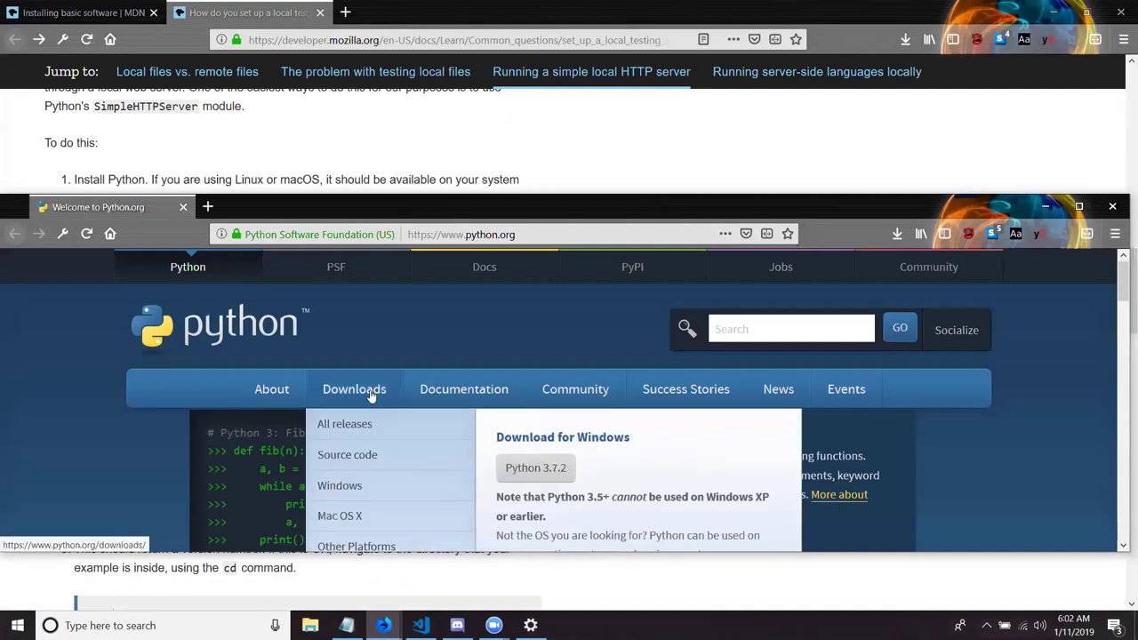
{"action": "left_click", "coordinate": [567, 484]}
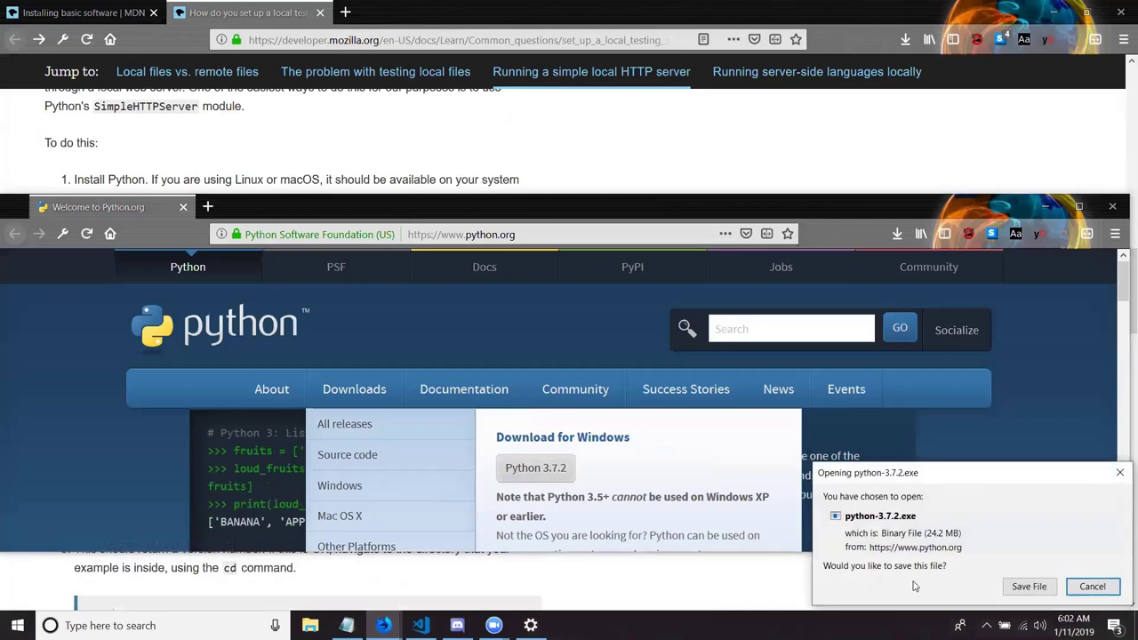
{"action": "left_click", "coordinate": [1031, 587]}
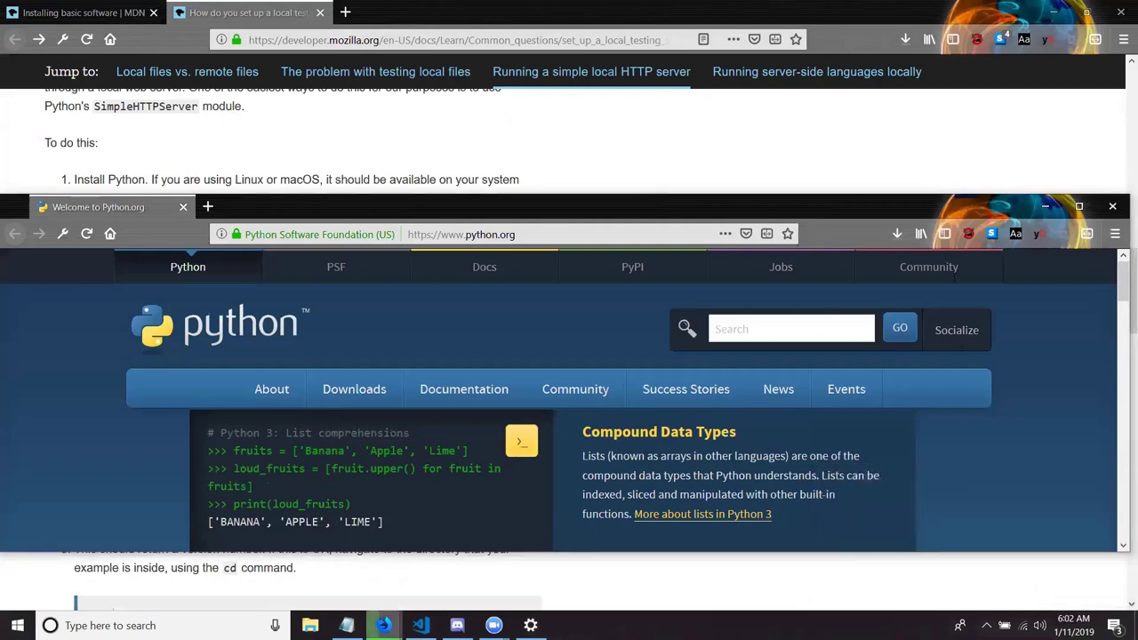
{"action": "left_click", "coordinate": [850, 156]}
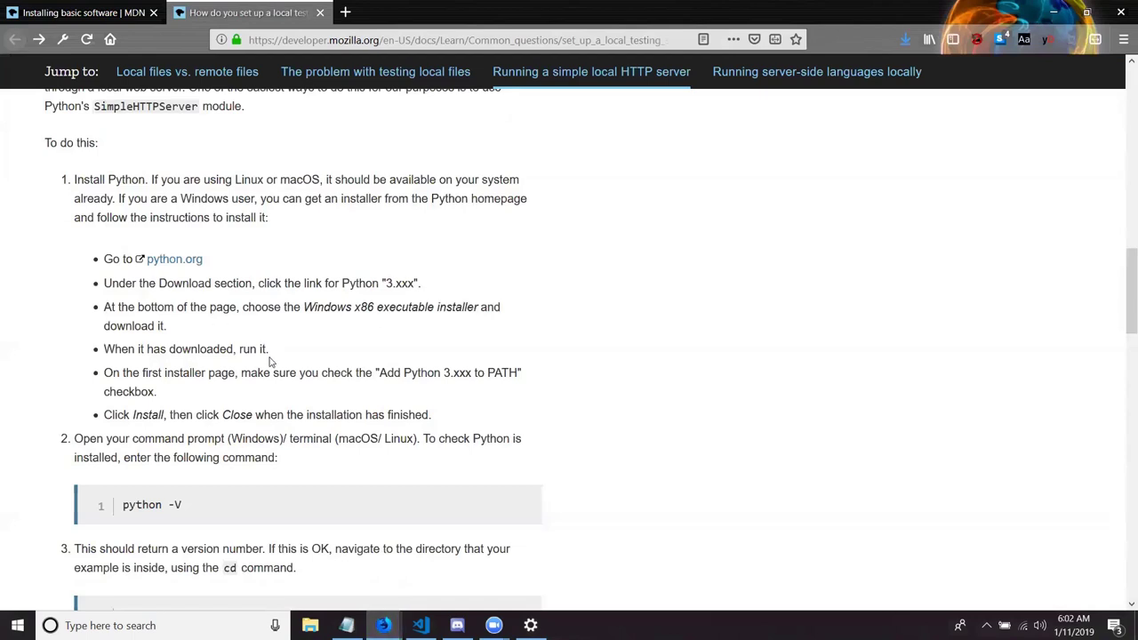
{"action": "left_click", "coordinate": [905, 37]}
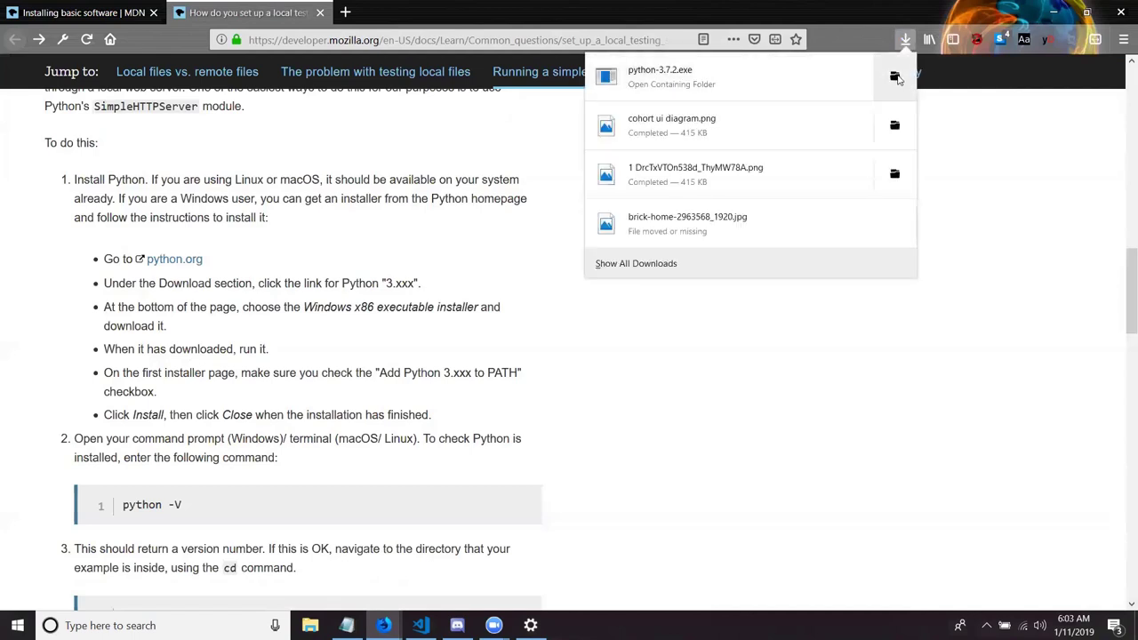
{"action": "left_click", "coordinate": [895, 77]}
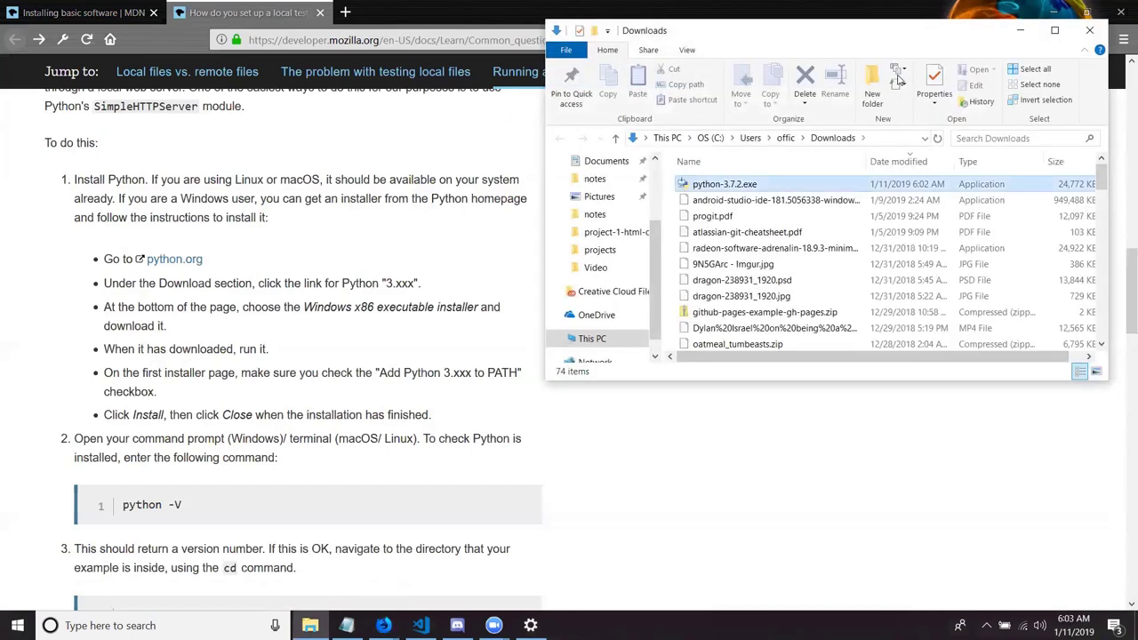
{"action": "double_click", "coordinate": [758, 184]}
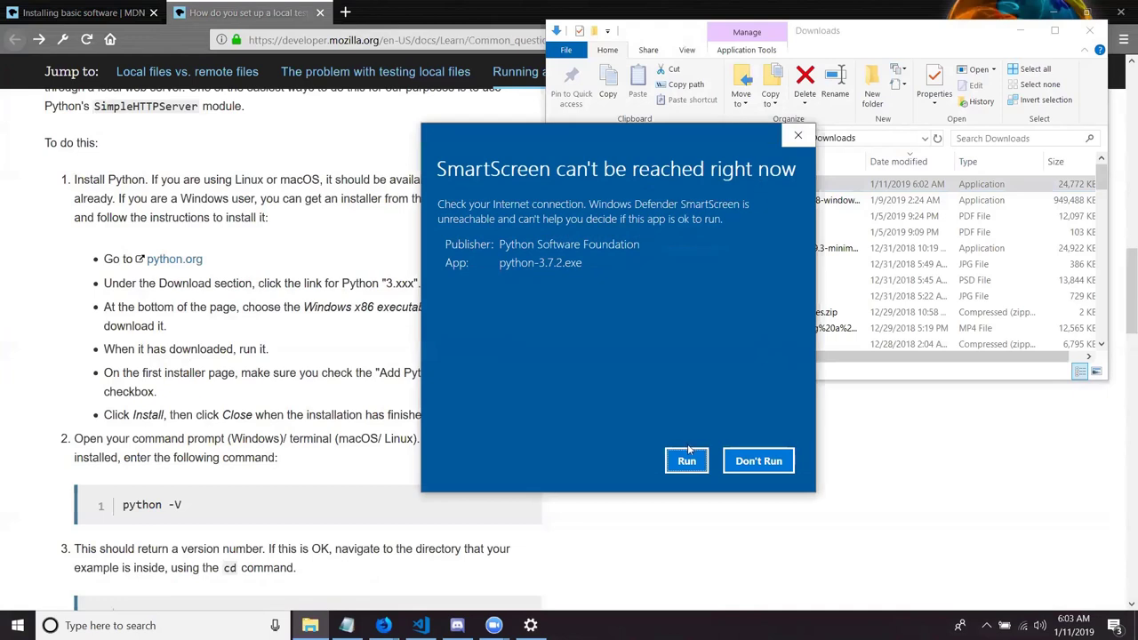
{"action": "left_click", "coordinate": [769, 461]}
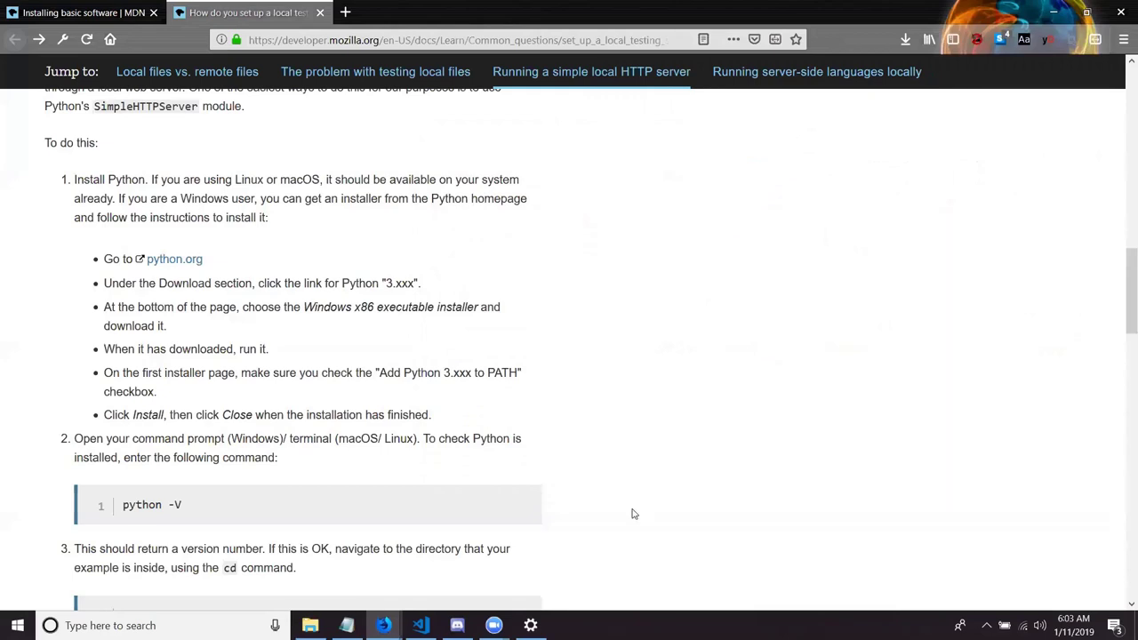
Launch python-3.7.2.exe from the Downloads folder and choose to install it despite the Store recommendation
{"action": "left_click", "coordinate": [904, 39]}
{"action": "left_click", "coordinate": [896, 74]}
{"action": "double_click", "coordinate": [792, 182]}
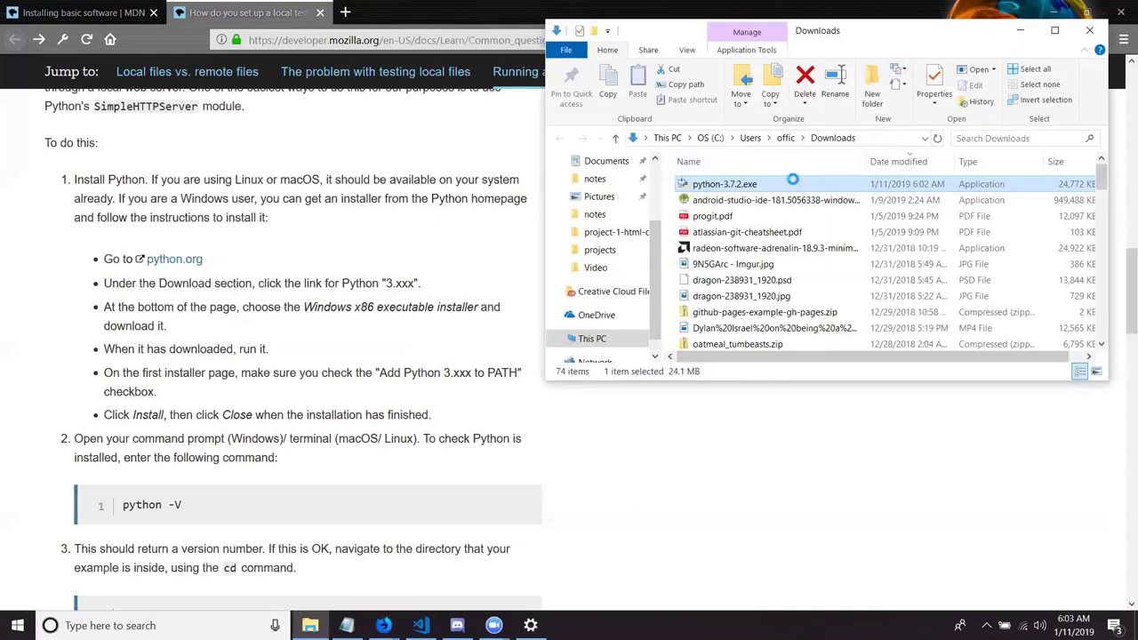
{"action": "right_click", "coordinate": [795, 183]}
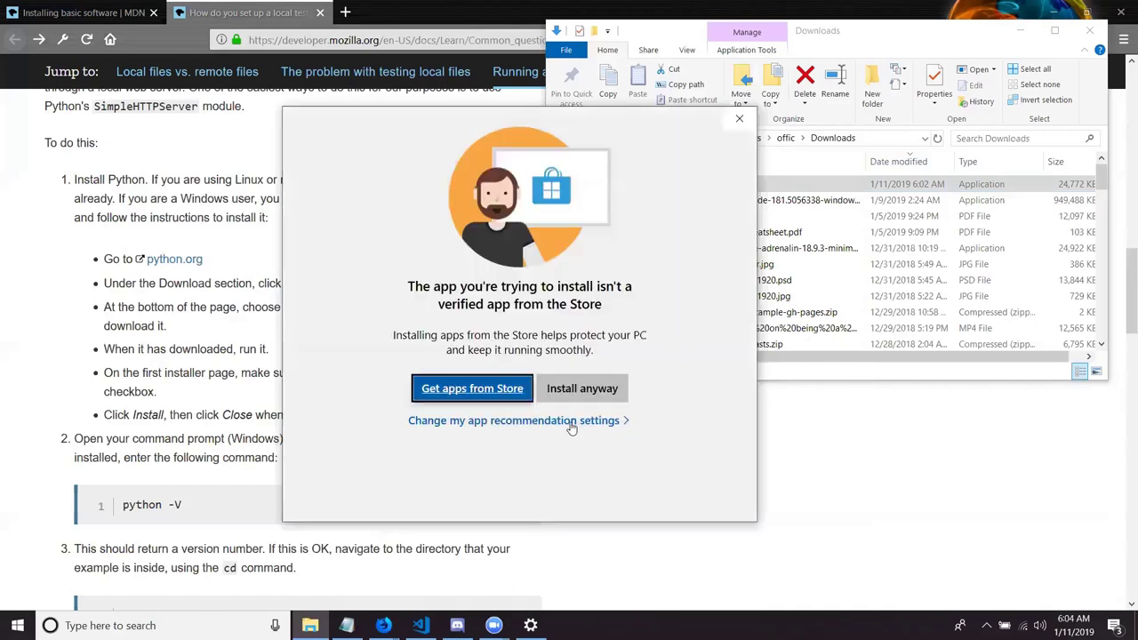
{"action": "left_click", "coordinate": [579, 392]}
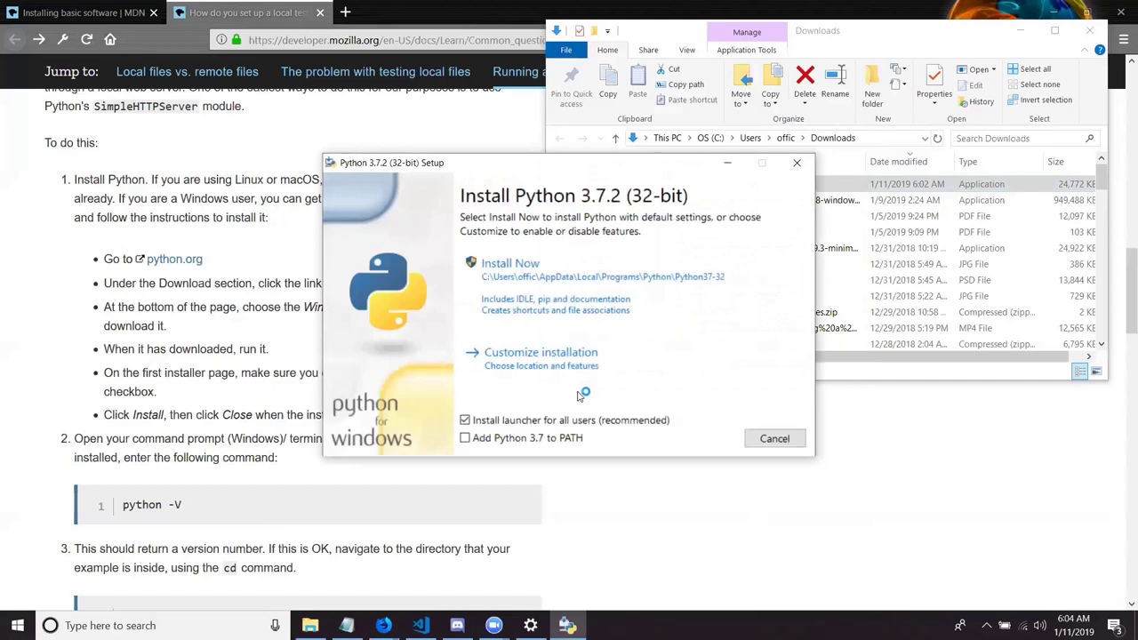
Try to install Python 3.7.2 with default settings and Python 3.7 added to PATH, after viewing the optional features, then close the setup
{"action": "left_click", "coordinate": [464, 437]}
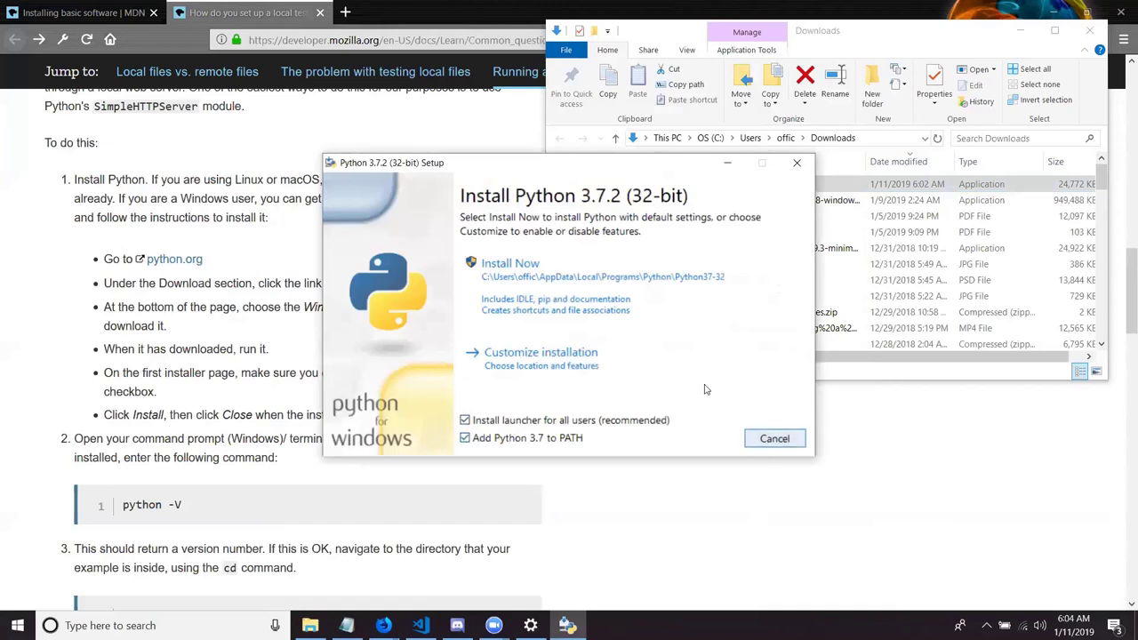
{"action": "left_click", "coordinate": [648, 363]}
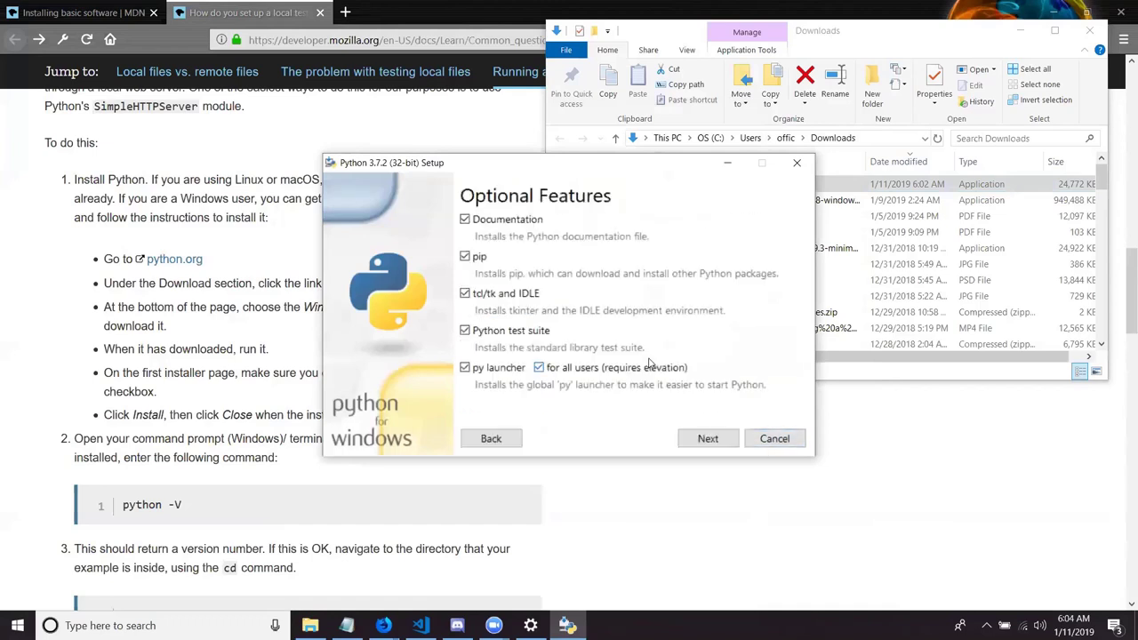
{"action": "left_click", "coordinate": [492, 439]}
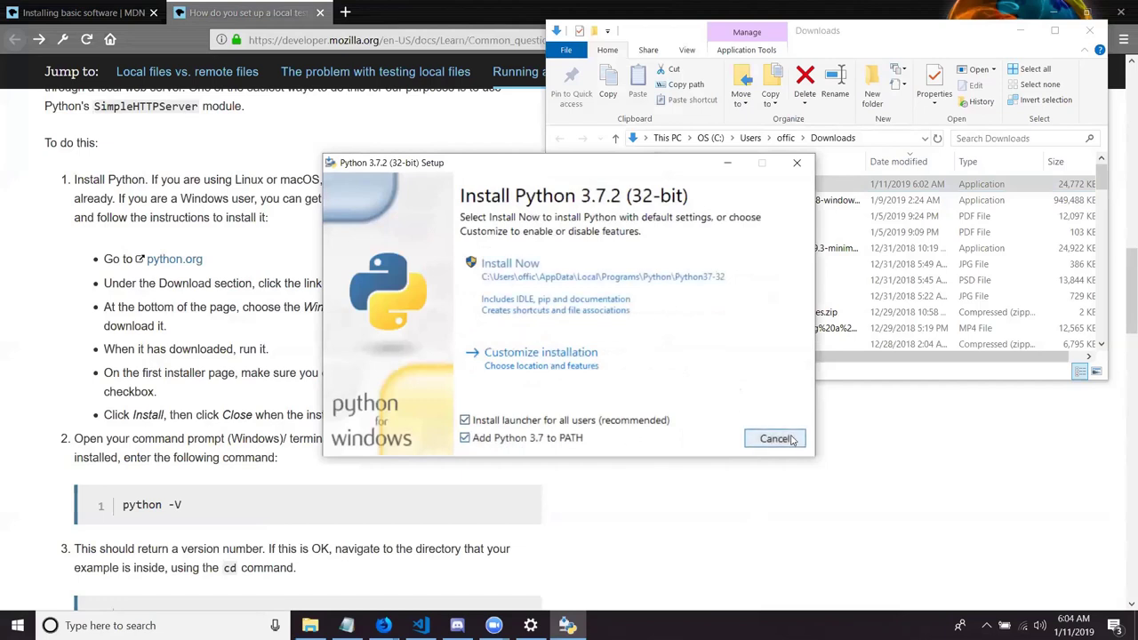
{"action": "left_click", "coordinate": [629, 270]}
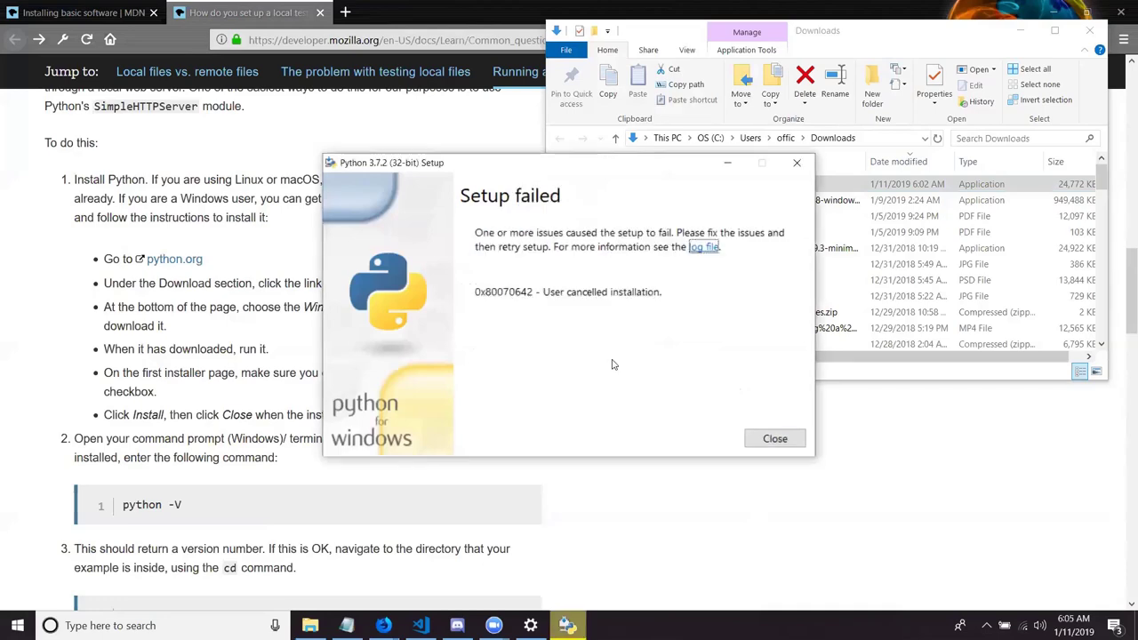
{"action": "left_click", "coordinate": [774, 438]}
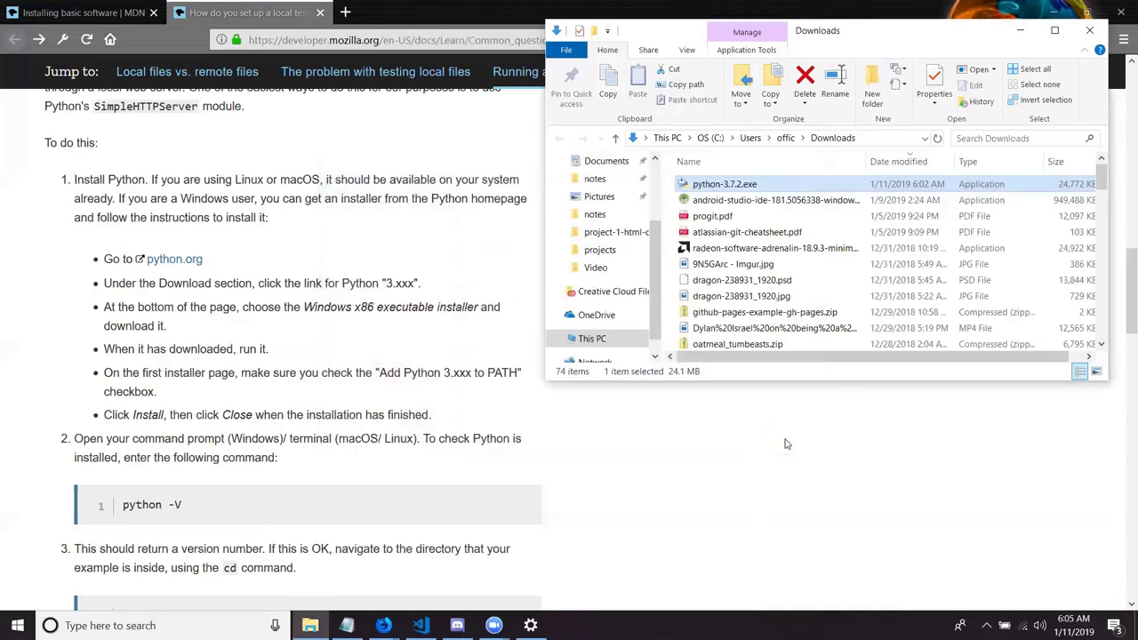
Rerun python-3.7.2.exe, allow the non-Store app, add Python 3.7 to PATH, and start the default installation beside the article
{"action": "double_click", "coordinate": [805, 183]}
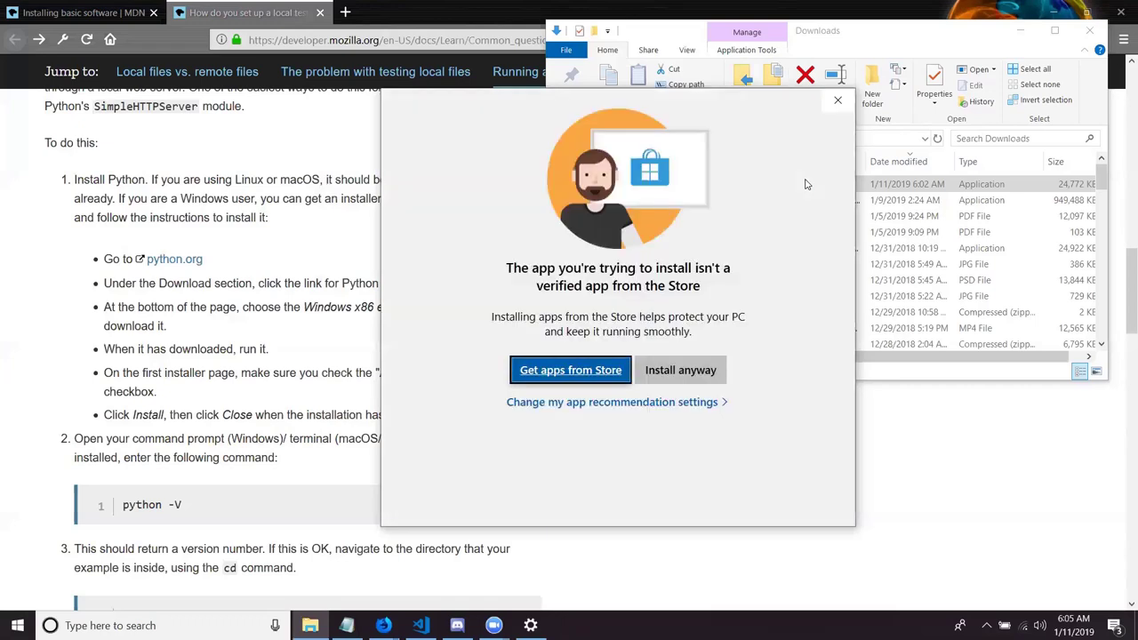
{"action": "left_click", "coordinate": [698, 369]}
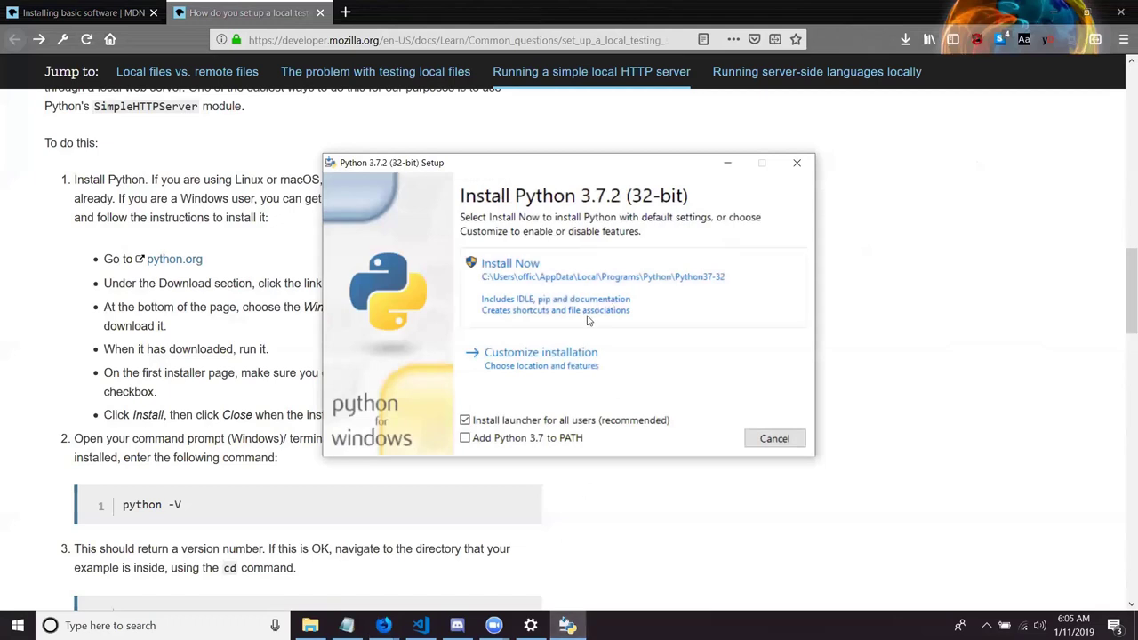
{"action": "left_click", "coordinate": [469, 437]}
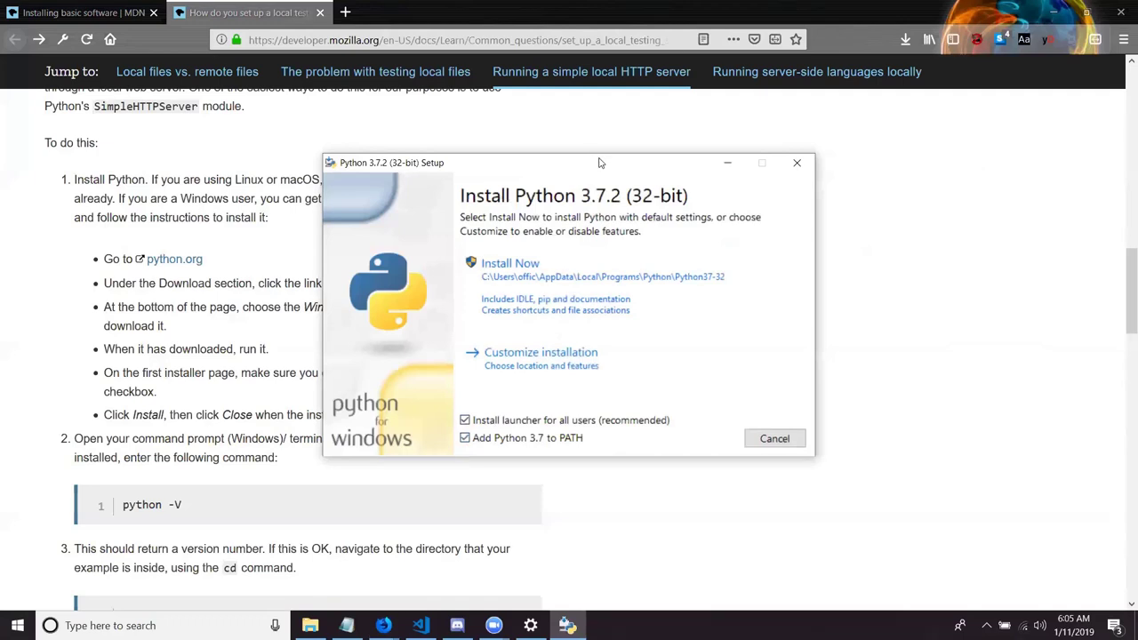
{"action": "left_click_drag", "start_coordinate": [599, 163], "coordinate": [848, 170]}
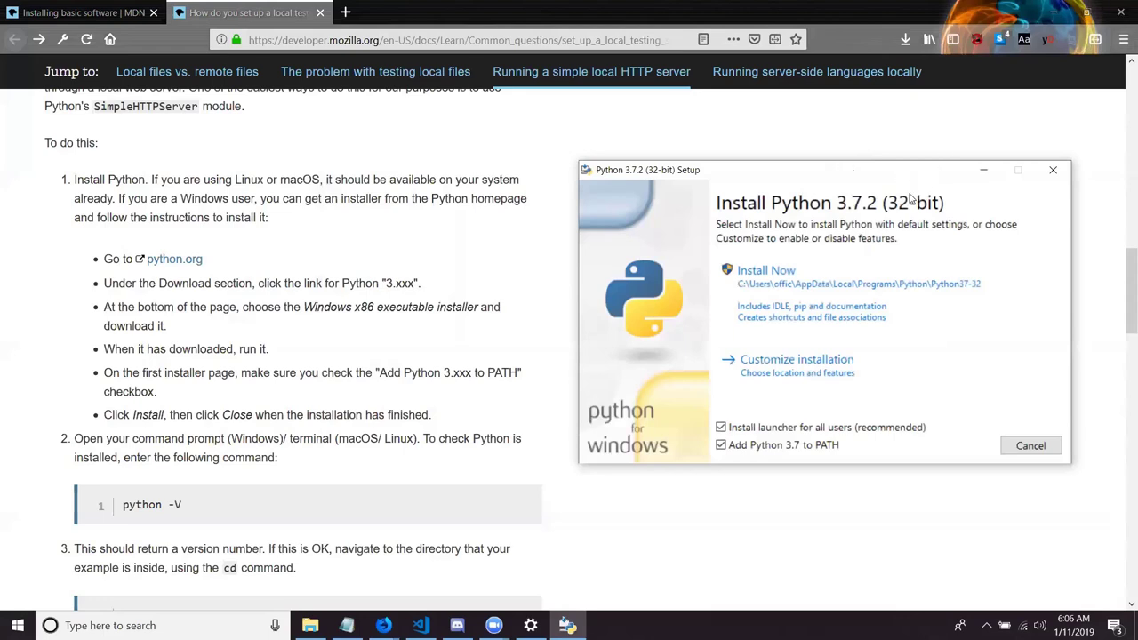
{"action": "left_click", "coordinate": [833, 284]}
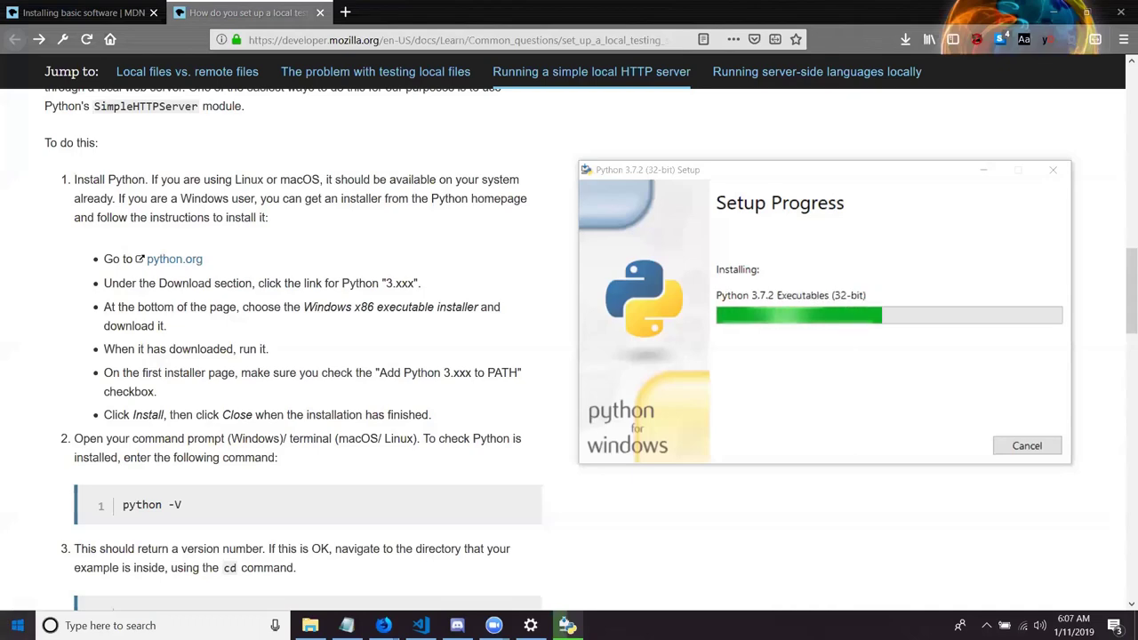
Open a Command Prompt window and return to the MDN article while Python installs
{"action": "key", "text": "super"}
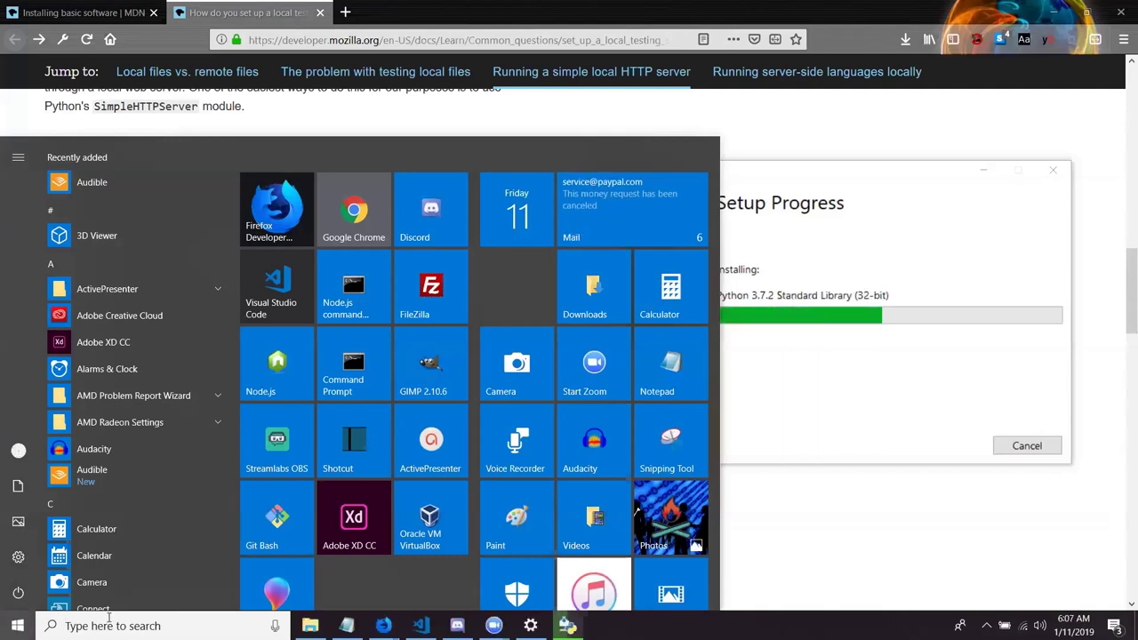
{"action": "type", "text": "command"}
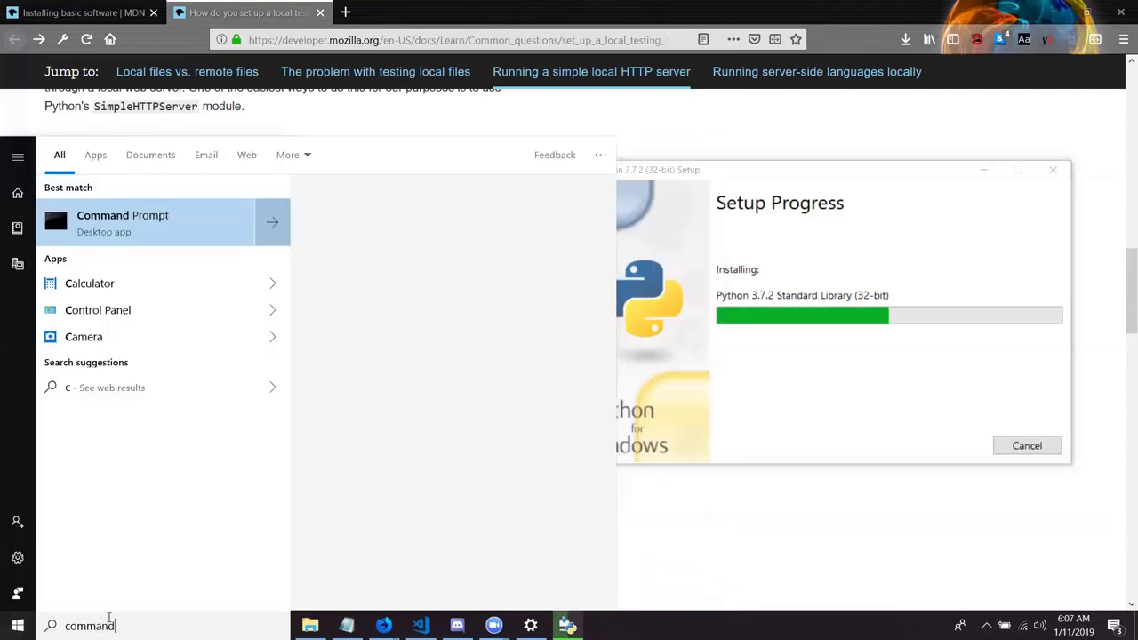
{"action": "key", "text": "Escape"}
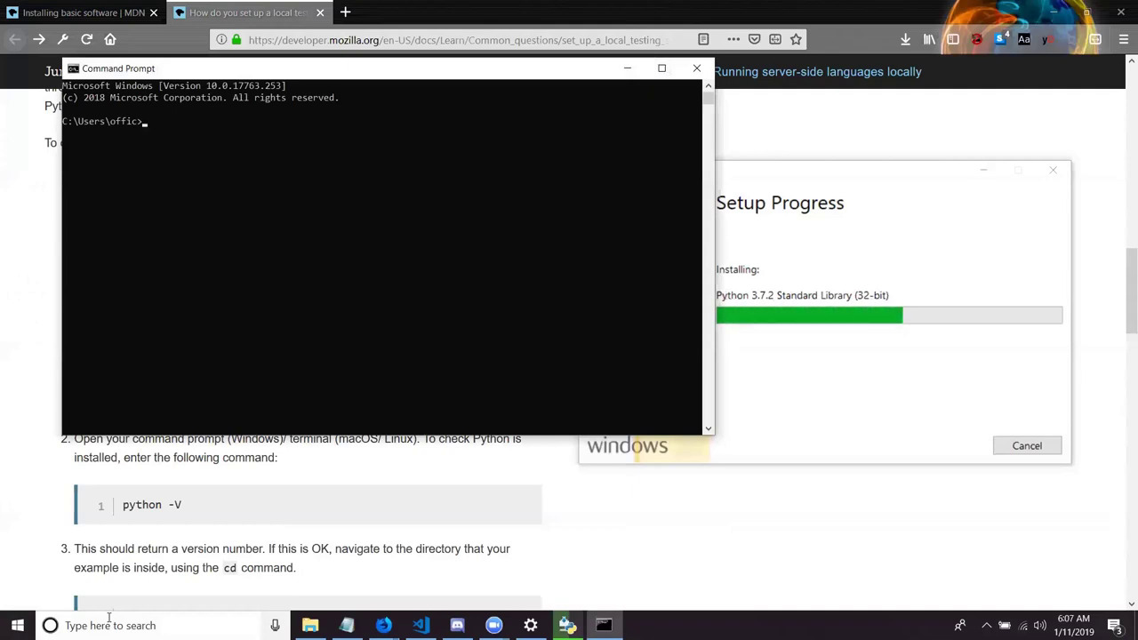
{"action": "left_click", "coordinate": [42, 512]}
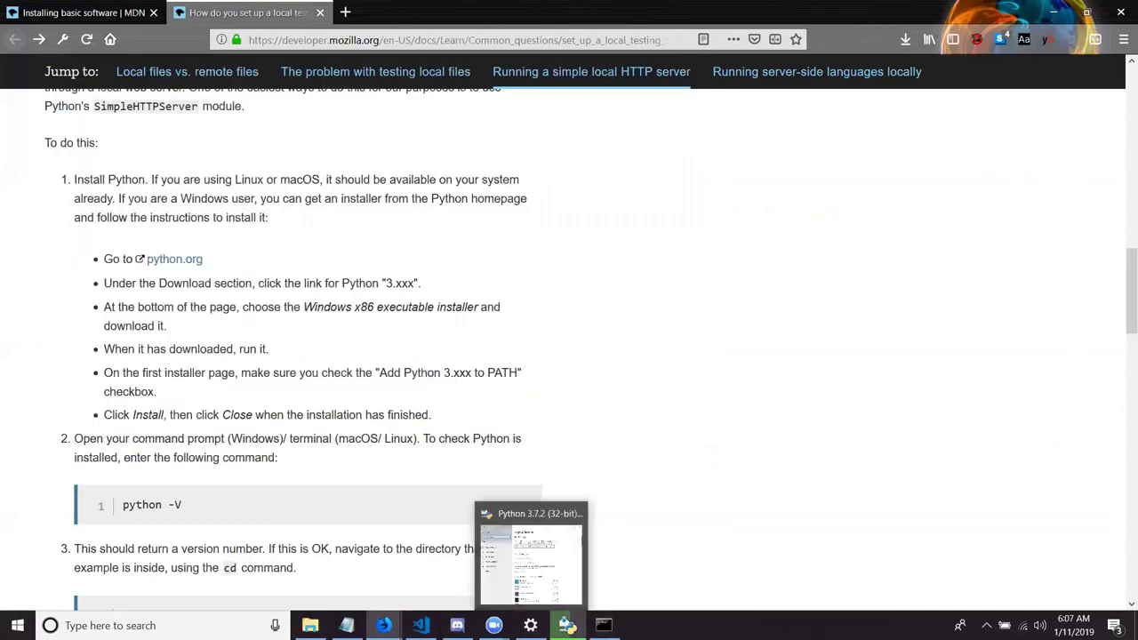
Check the Python setup progress, examine the article's python -V and cd instructions, and bring up the Command Prompt
{"action": "left_click", "coordinate": [567, 624]}
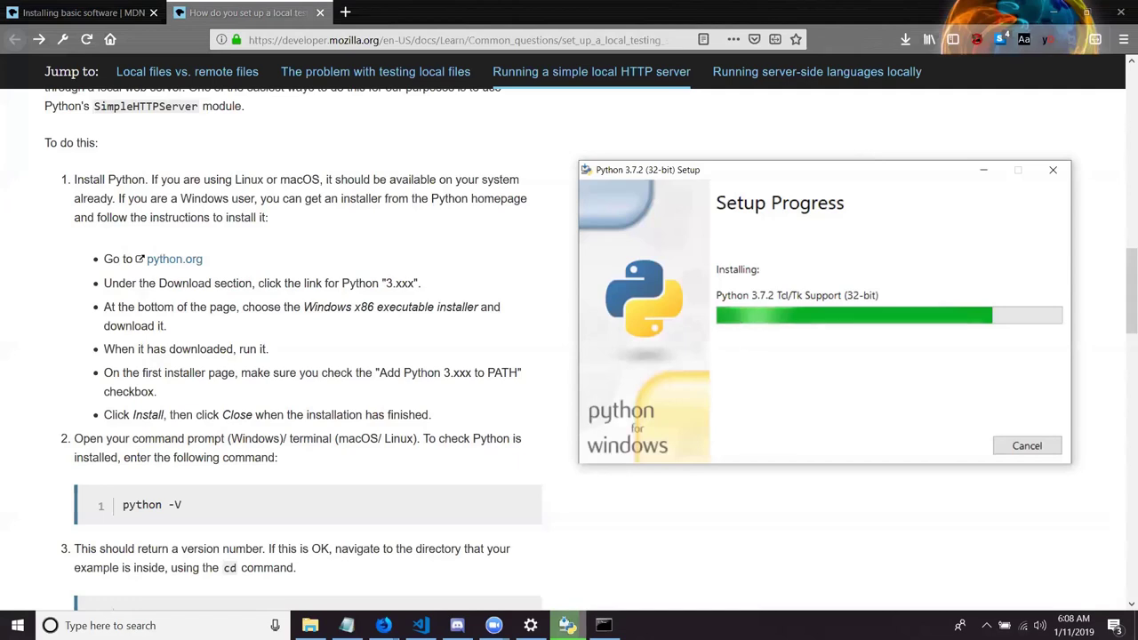
{"action": "left_click", "coordinate": [255, 435]}
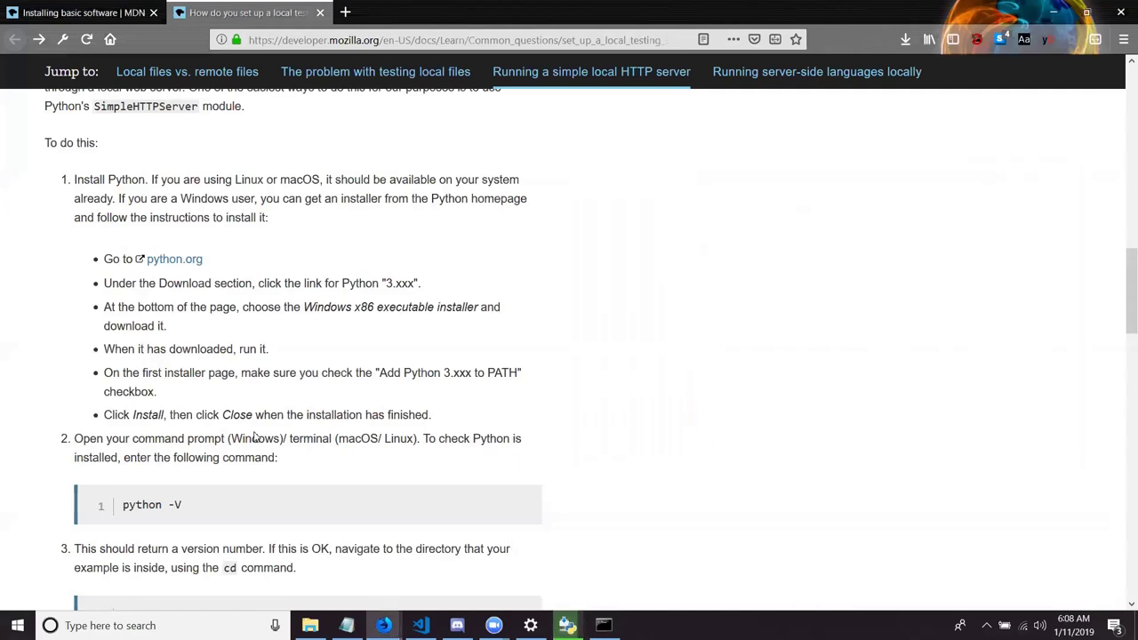
{"action": "scroll", "coordinate": [255, 435], "scroll_direction": "down", "scroll_amount": 3}
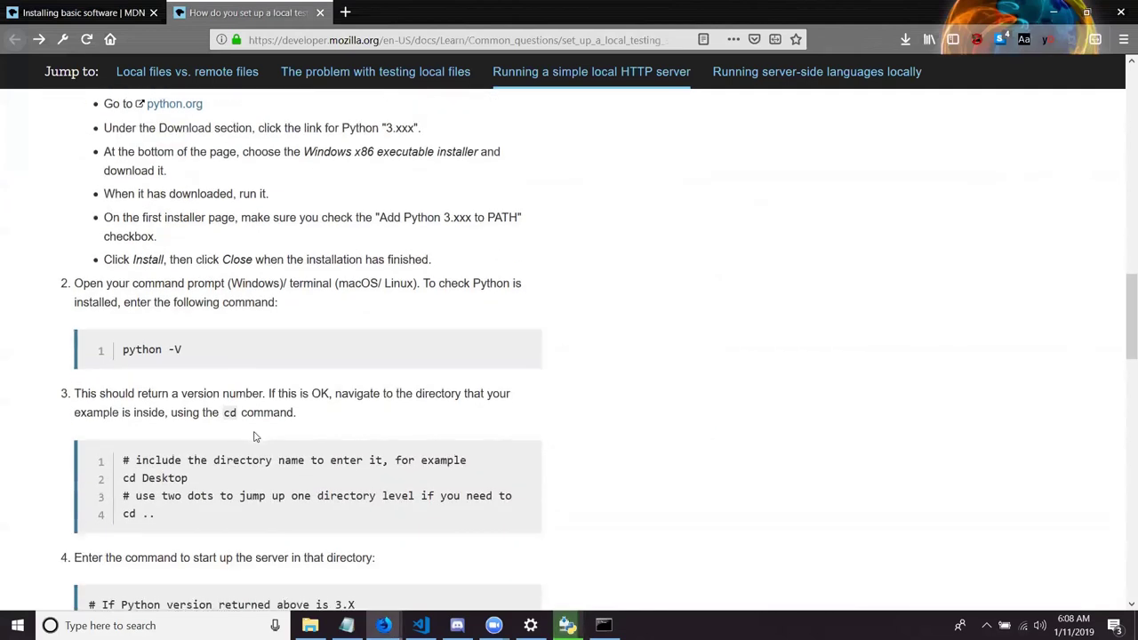
{"action": "mouse_move", "coordinate": [604, 624]}
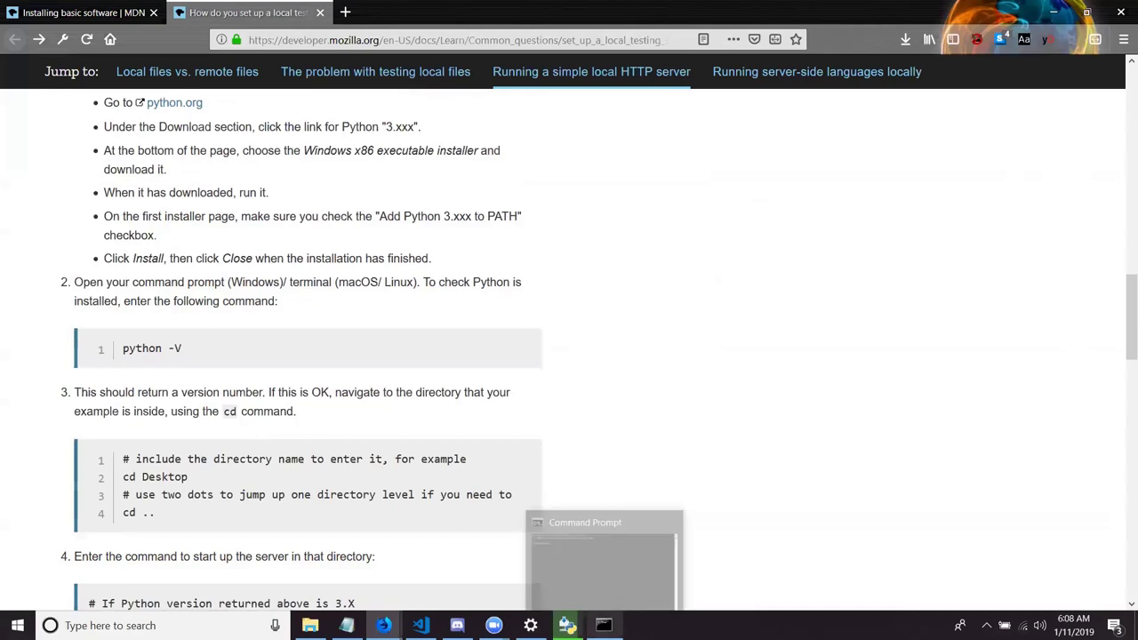
{"action": "left_click", "coordinate": [533, 553]}
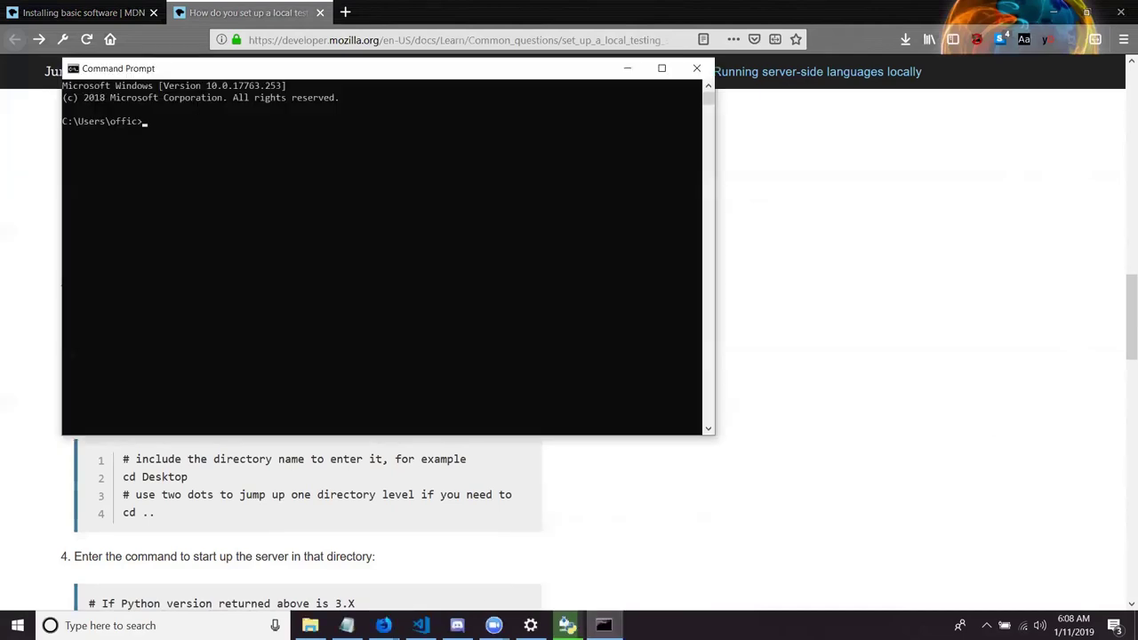
Return to the Python 3.7.2 setup and disable the system's path length limit once the installation finishes
{"action": "left_click", "coordinate": [603, 624]}
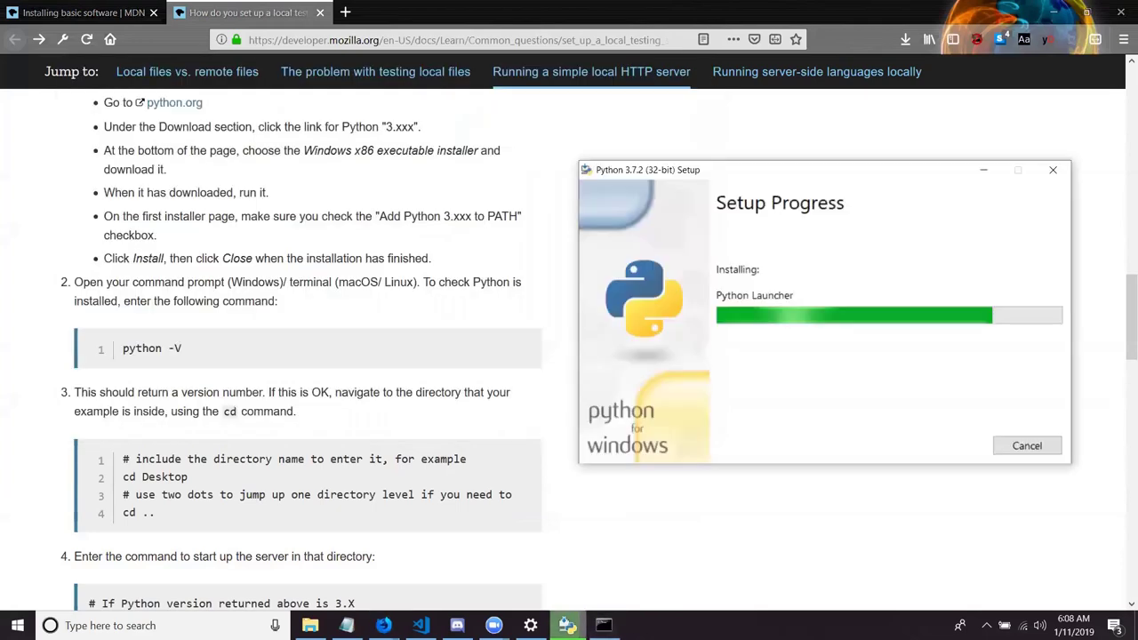
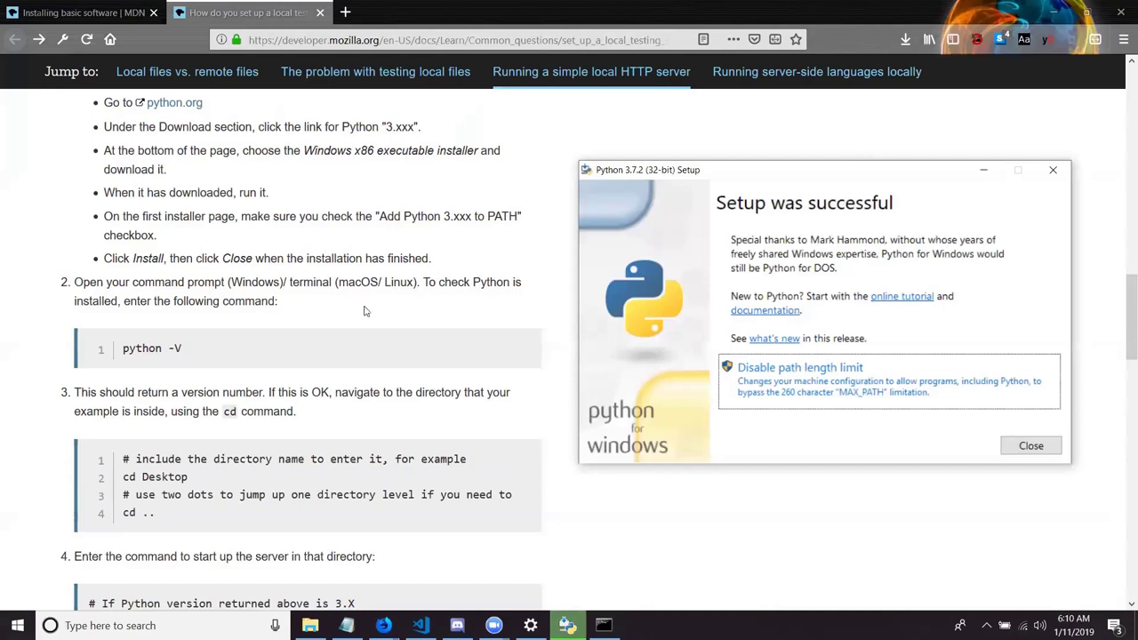
{"action": "left_click", "coordinate": [830, 369]}
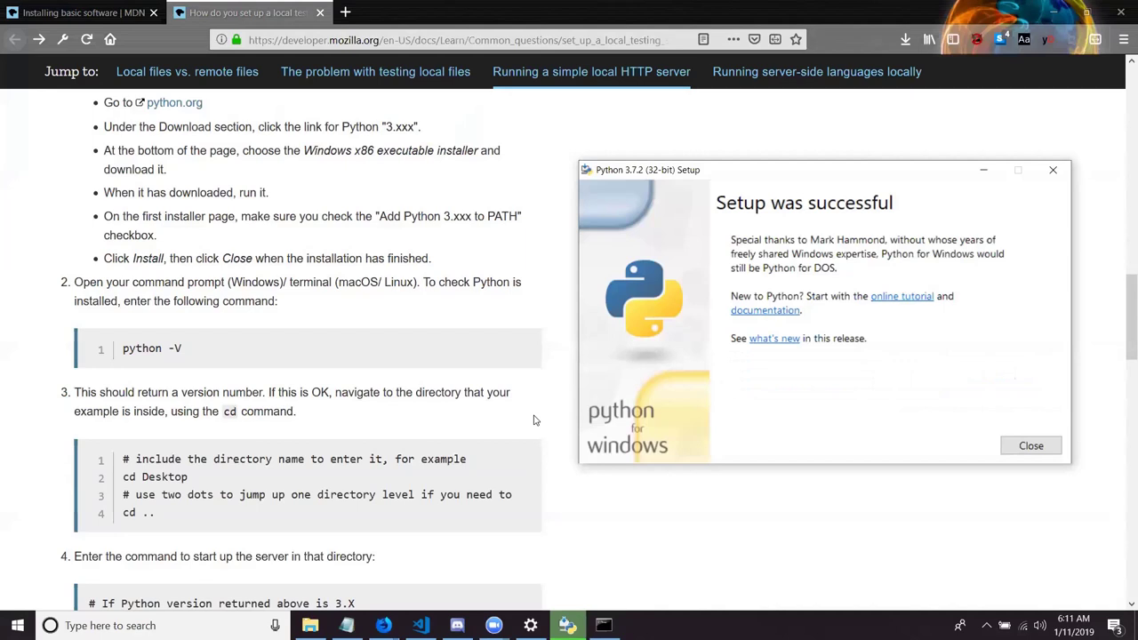
Close the finished Python setup and bring up the Command Prompt, narrowed and placed beside the article's instructions
{"action": "left_click", "coordinate": [1031, 445]}
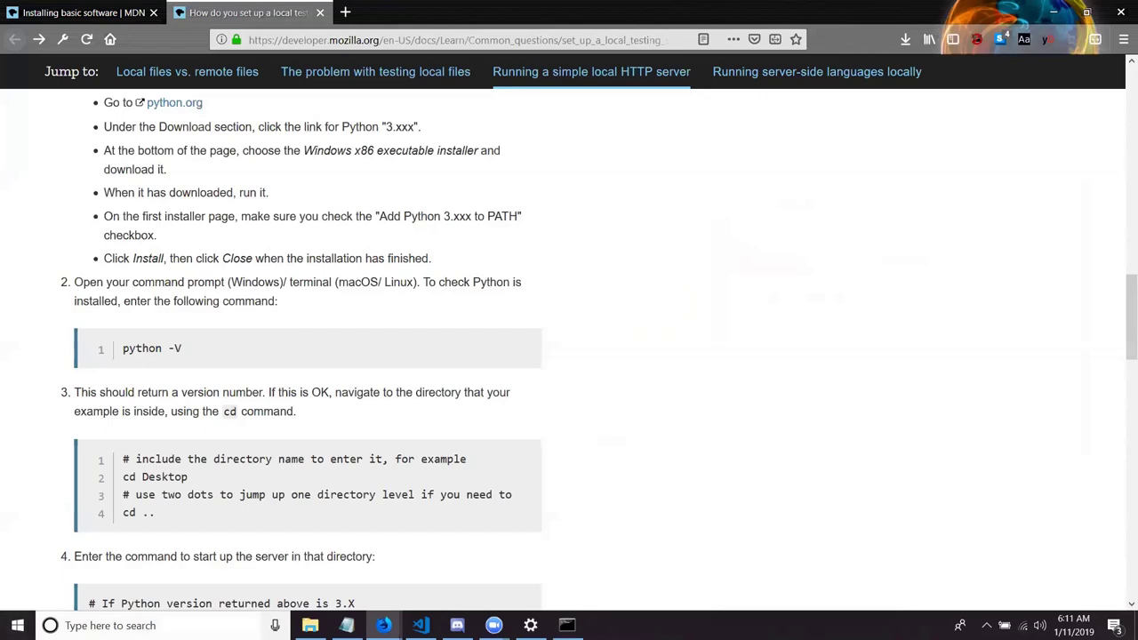
{"action": "left_click", "coordinate": [569, 615]}
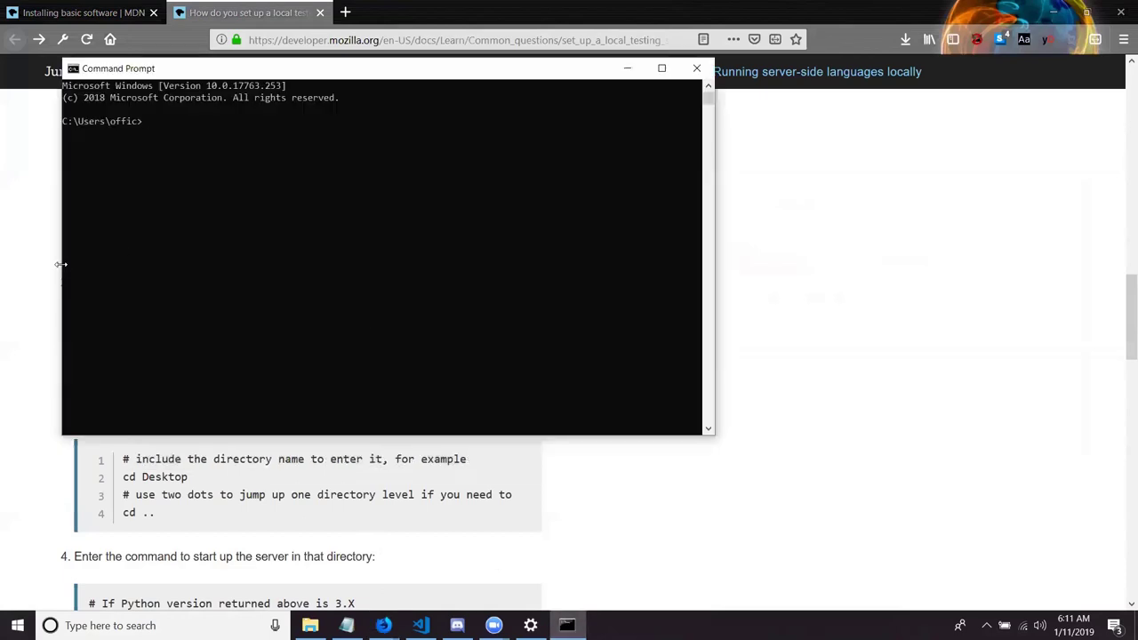
{"action": "left_click_drag", "start_coordinate": [61, 264], "coordinate": [223, 264]}
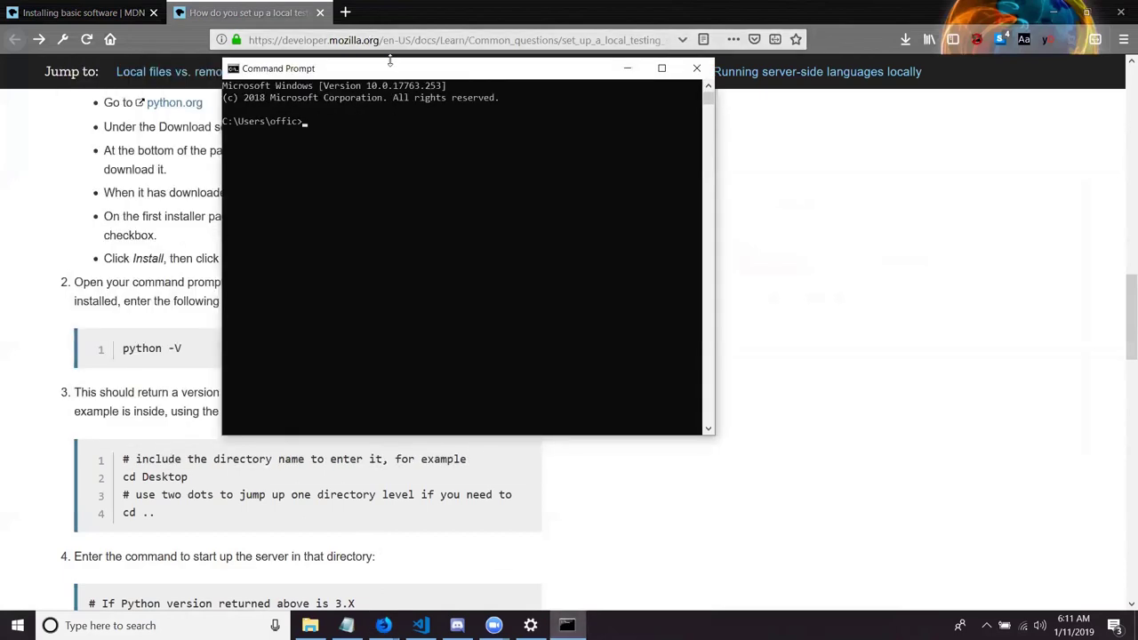
{"action": "left_click_drag", "start_coordinate": [393, 70], "coordinate": [757, 111]}
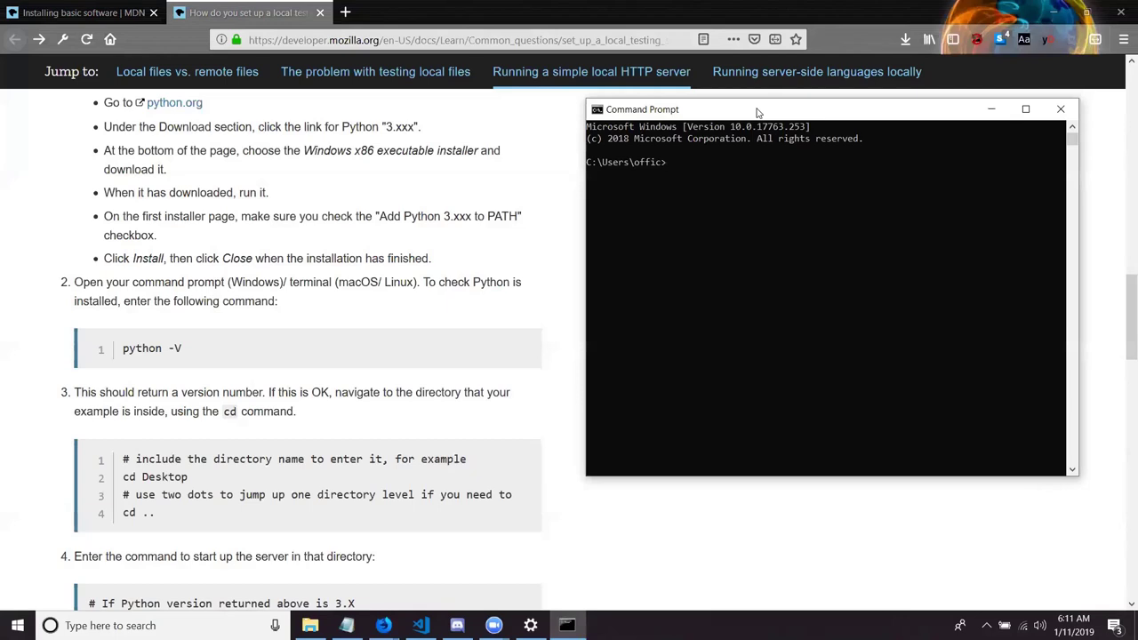
Run python -v in the Command Prompt to check the Python installation
{"action": "type", "text": "python -v"}
{"action": "key", "text": "Return"}
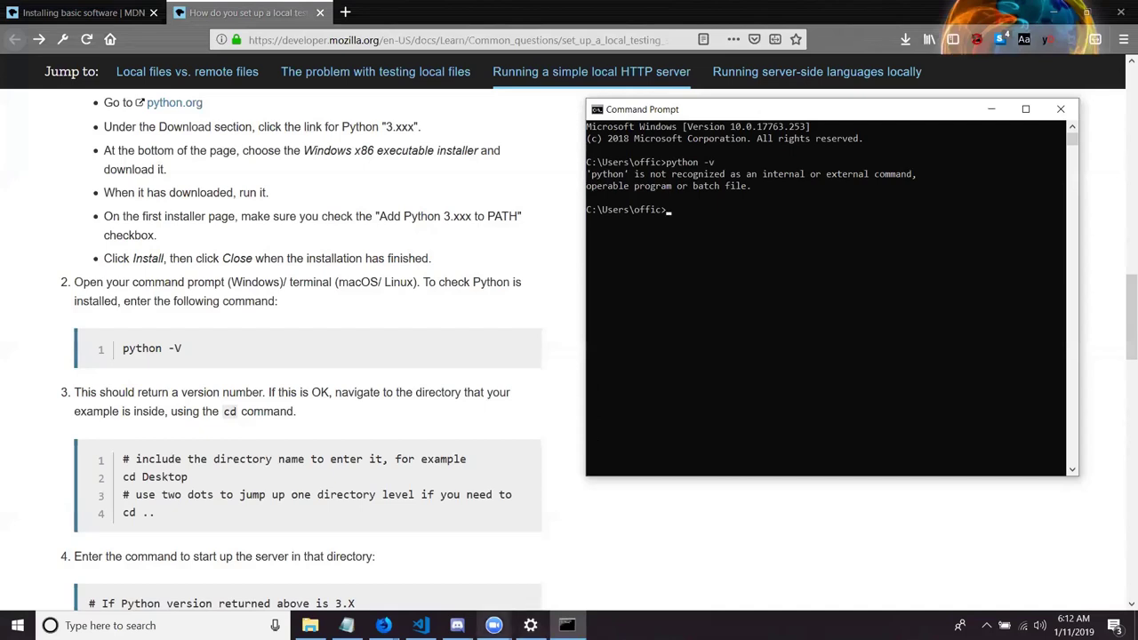
Switch to Visual Studio Code's bash terminal, change to the home directory with cd, and run python -v to examine its output
{"action": "left_click", "coordinate": [420, 625]}
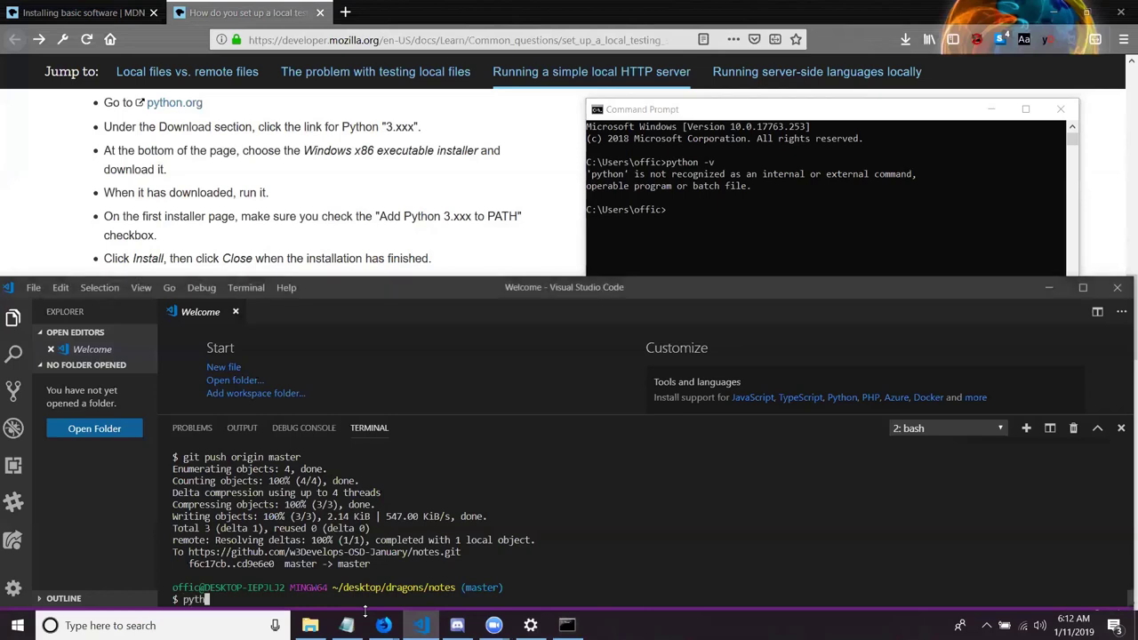
{"action": "type", "text": "cm"}
{"action": "key", "text": "BackSpace"}
{"action": "type", "text": "d"}
{"action": "key", "text": "Return"}
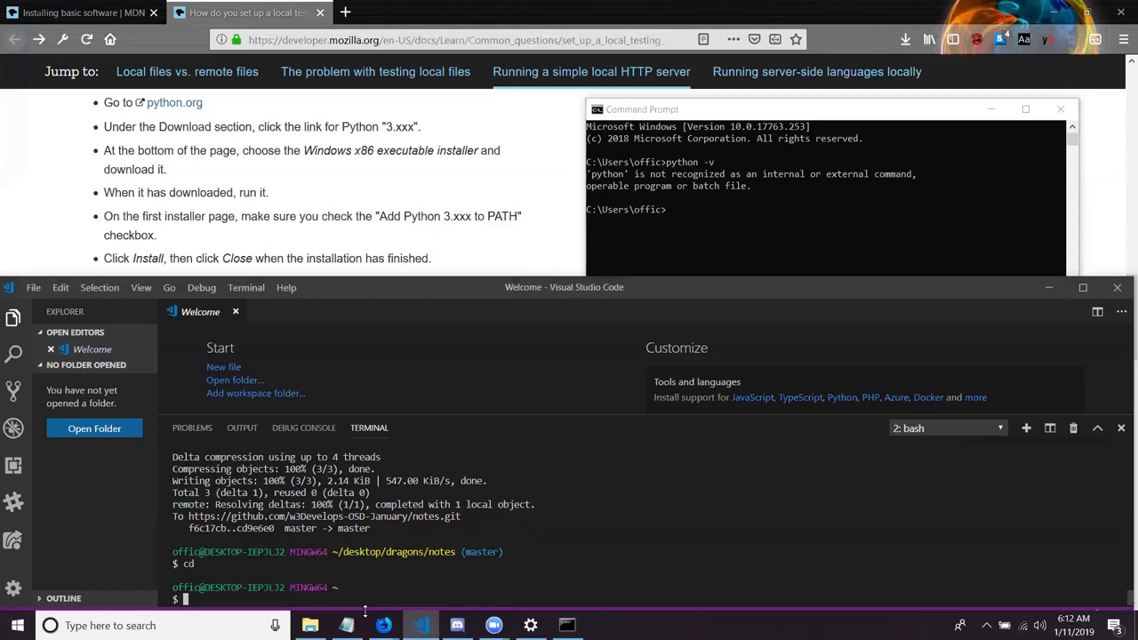
{"action": "type", "text": "python -v"}
{"action": "key", "text": "Return"}
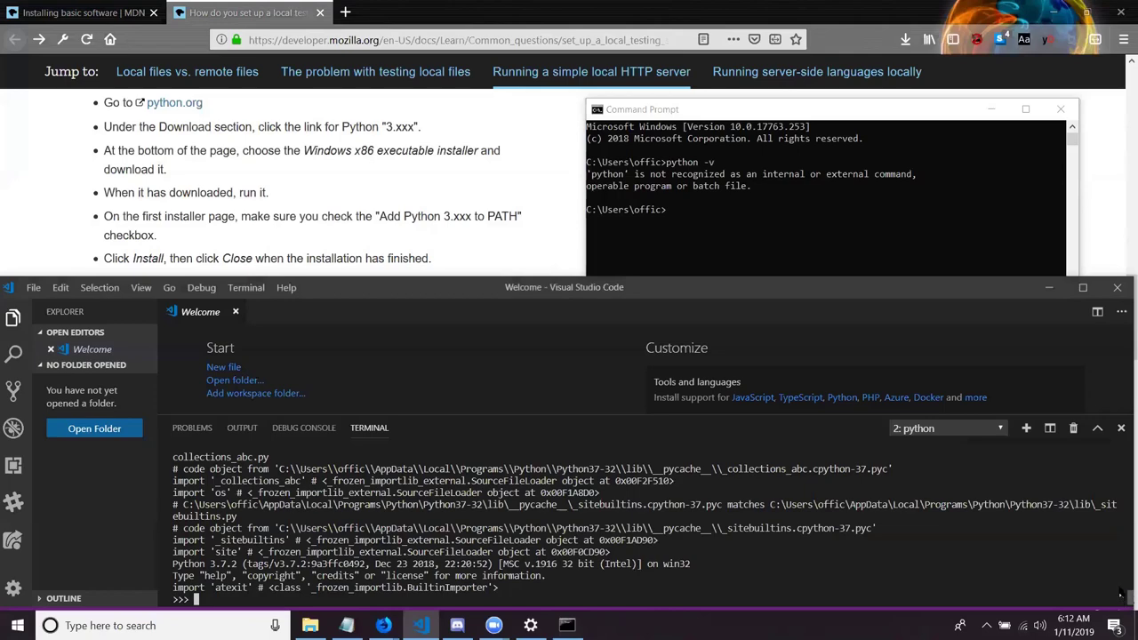
{"action": "left_click_drag", "start_coordinate": [1125, 593], "coordinate": [1119, 557]}
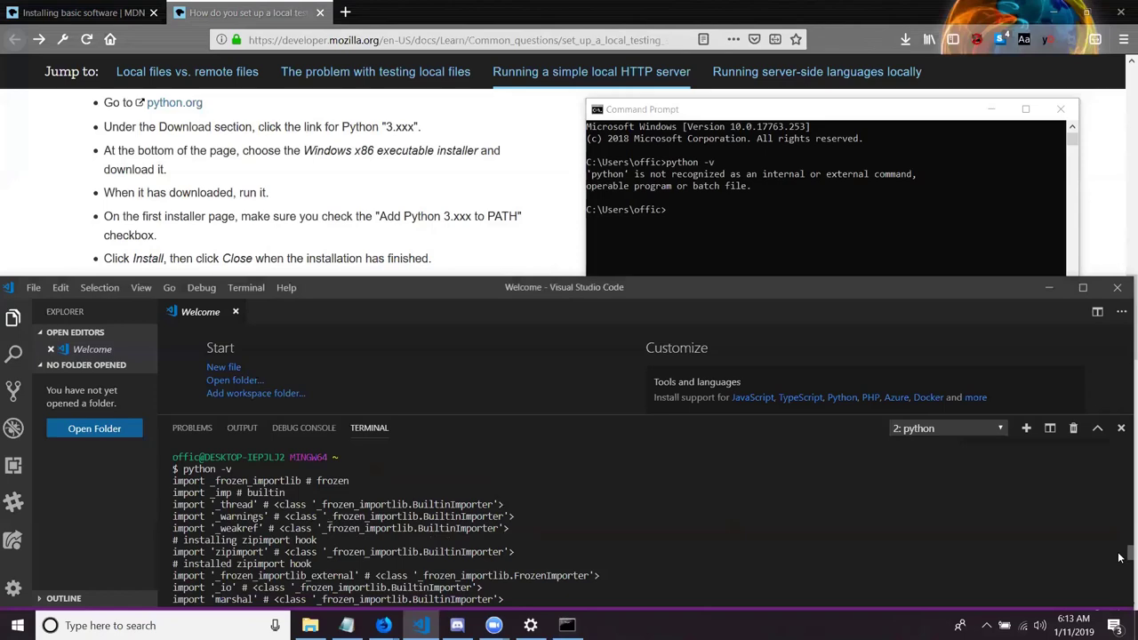
{"action": "left_click_drag", "start_coordinate": [1120, 557], "coordinate": [1121, 613]}
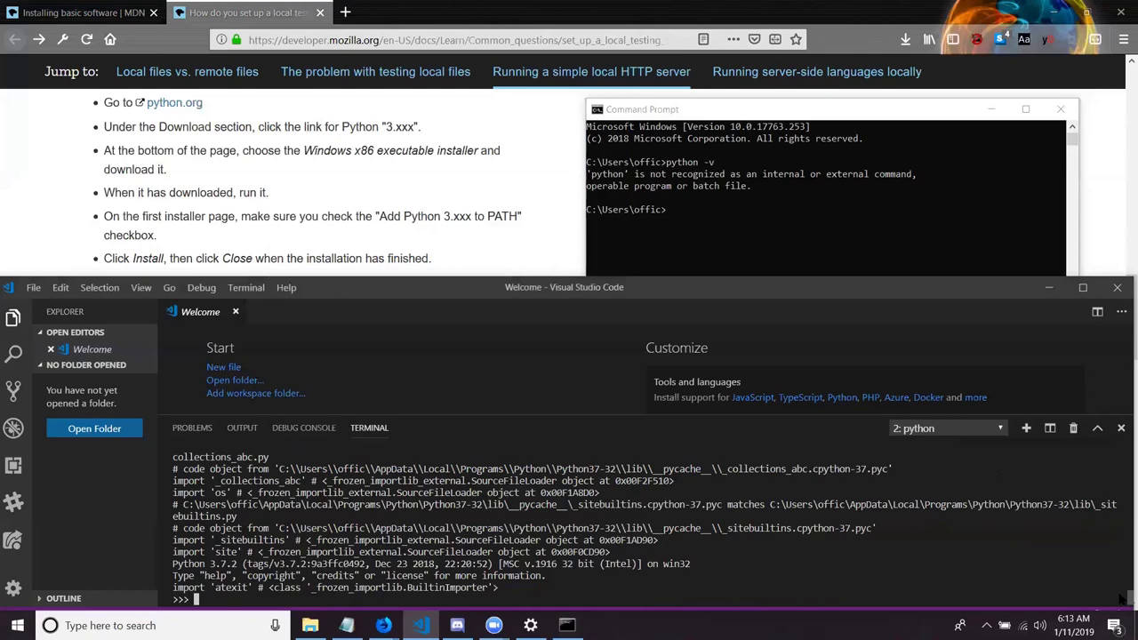
{"action": "mouse_move", "coordinate": [1122, 597]}
{"action": "left_mouse_down"}
{"action": "mouse_move", "coordinate": [1121, 450]}
{"action": "mouse_move", "coordinate": [1122, 563]}
{"action": "left_mouse_up"}
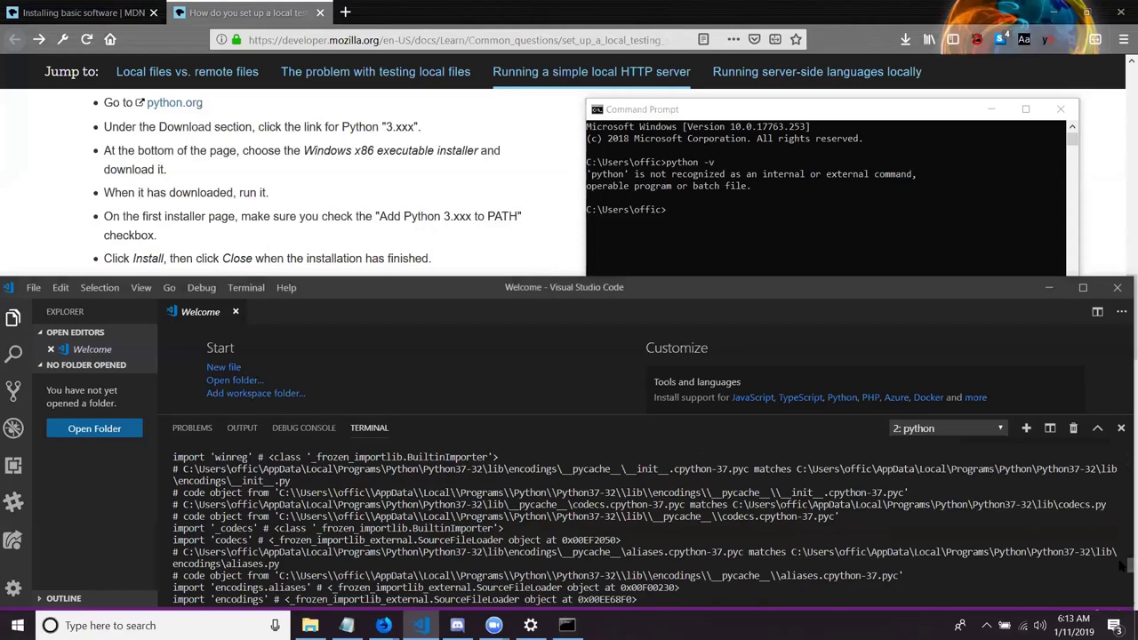
Return to the Command Prompt and rerun python -v twice
{"action": "left_click", "coordinate": [567, 625]}
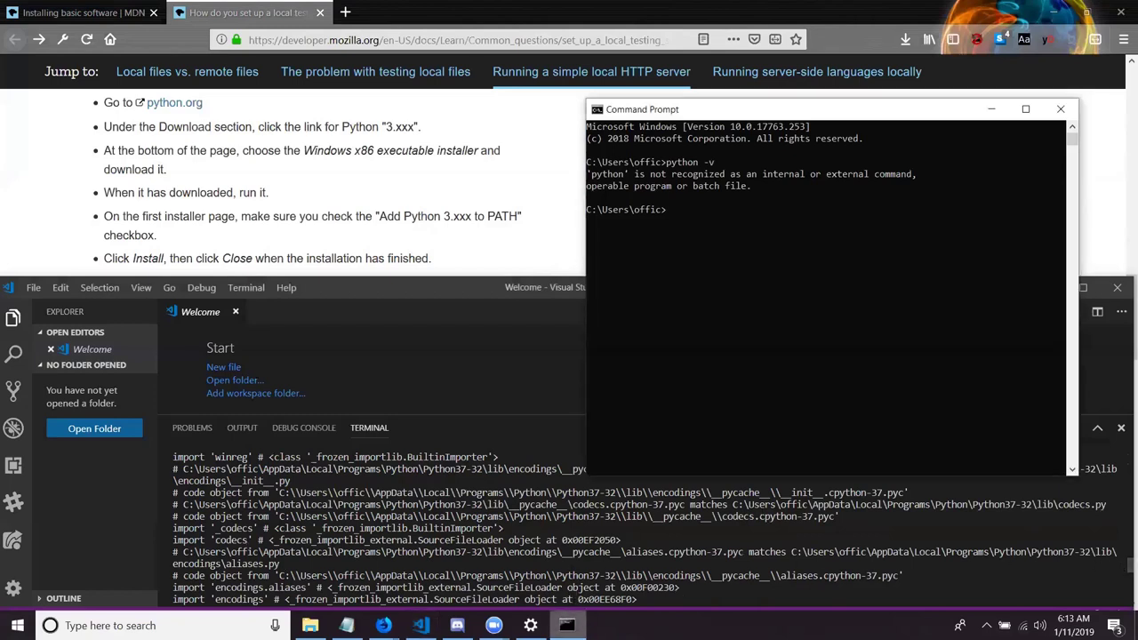
{"action": "key", "text": "Up"}
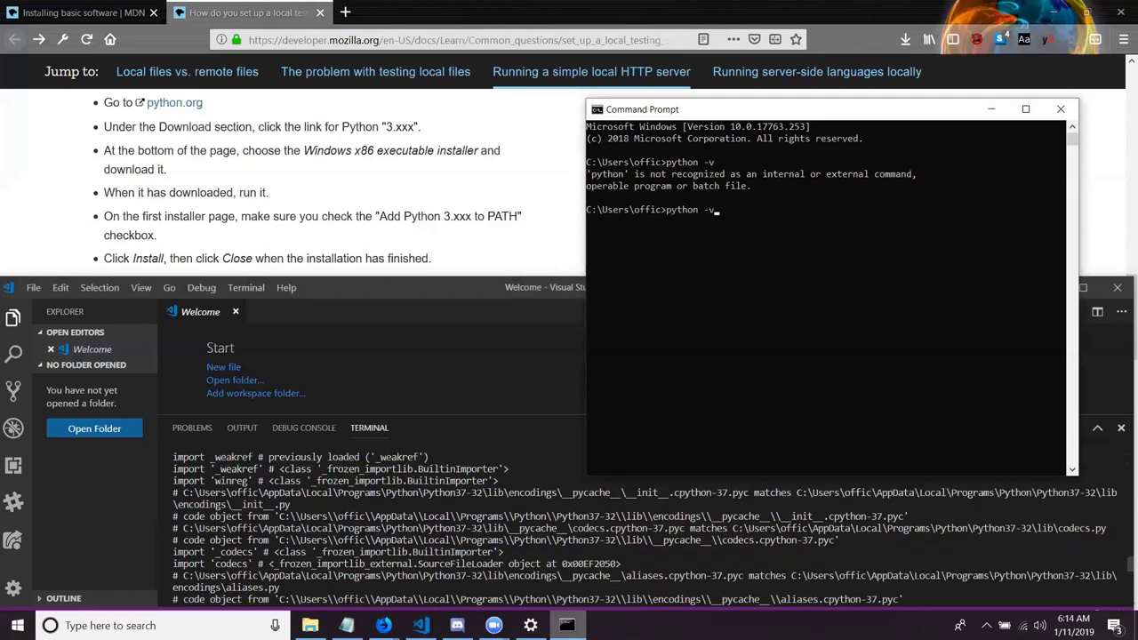
{"action": "key", "text": "Return"}
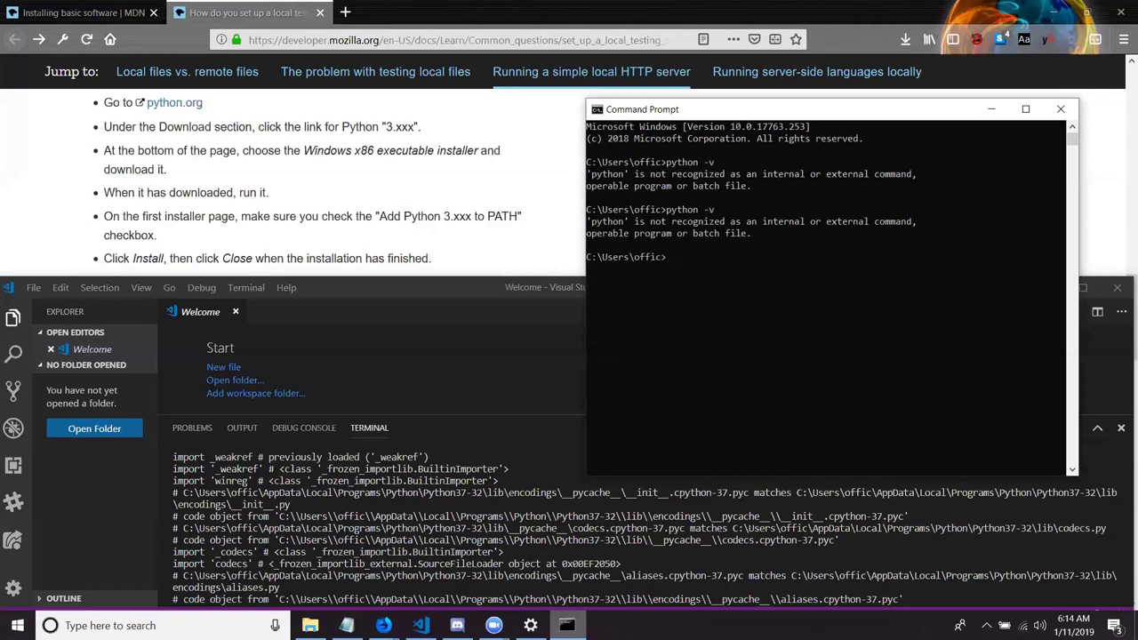
{"action": "key", "text": "Up"}
{"action": "key", "text": "Return"}
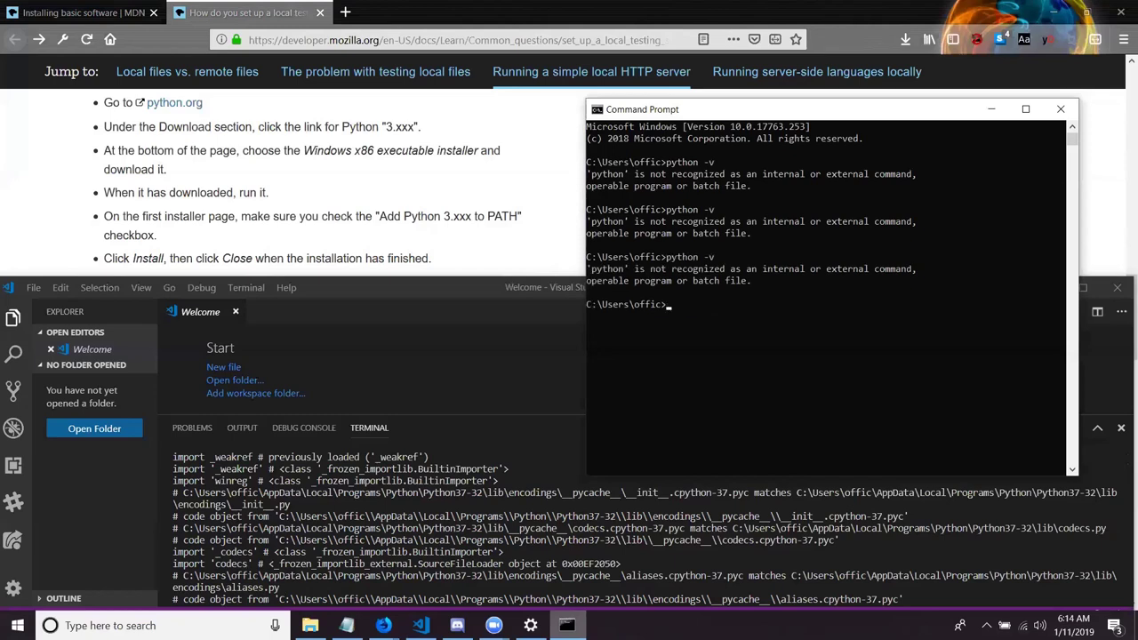
{"action": "key", "text": "Up"}
{"action": "key", "text": "BackSpace"}
{"action": "key", "text": "BackSpace"}
{"action": "key", "text": "BackSpace"}
{"action": "key", "text": "BackSpace"}
{"action": "key", "text": "BackSpace"}
{"action": "key", "text": "BackSpace"}
{"action": "key", "text": "BackSpace"}
{"action": "key", "text": "BackSpace"}
{"action": "key", "text": "BackSpace"}
{"action": "type", "text": "pyth"}
{"action": "key", "text": "BackSpace"}
{"action": "key", "text": "BackSpace"}
{"action": "key", "text": "BackSpace"}
{"action": "key", "text": "BackSpace"}
Search the web in a new browser tab for "how do i check the python version on command promt"
{"action": "left_click", "coordinate": [267, 243]}
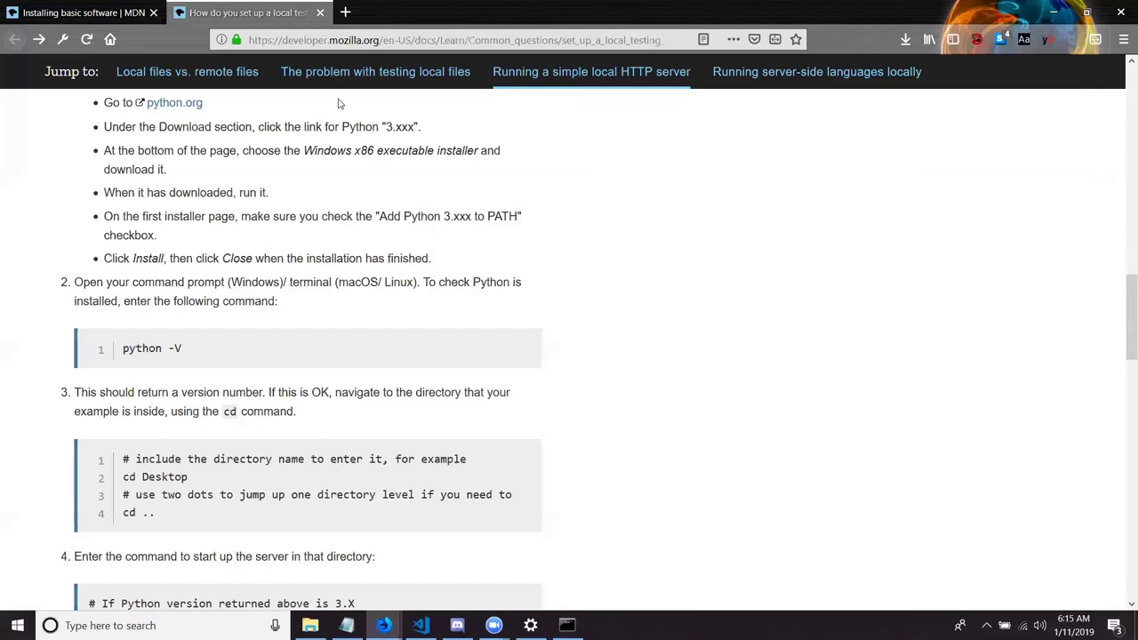
{"action": "left_click", "coordinate": [345, 12]}
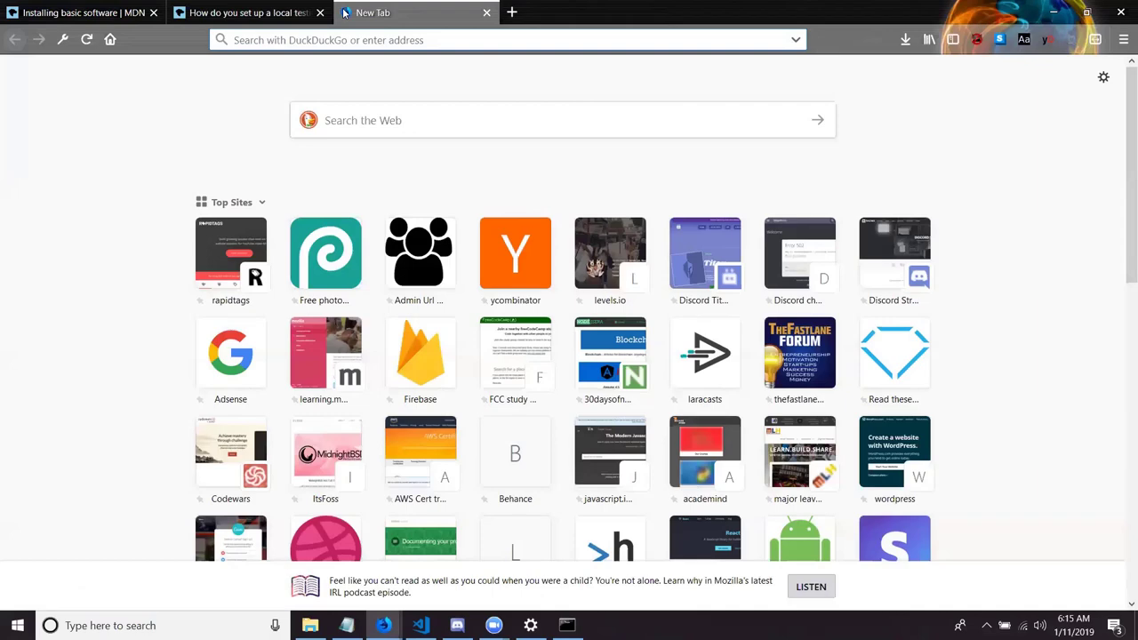
{"action": "type", "text": "ho"}
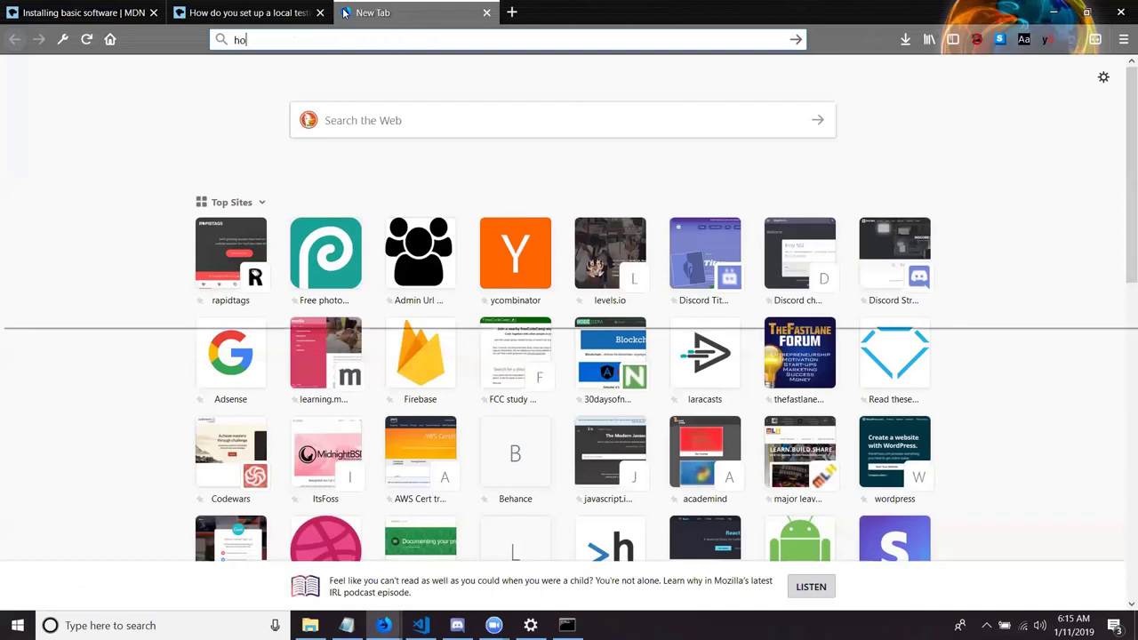
{"action": "type", "text": "w do i check the"}
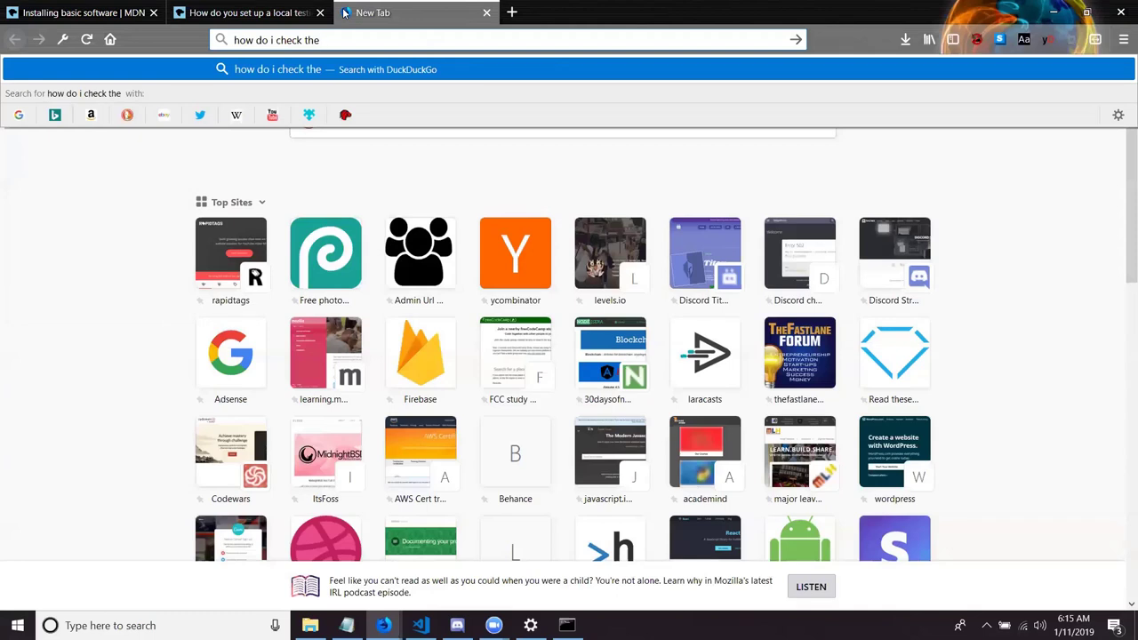
{"action": "type", "text": " pyth"}
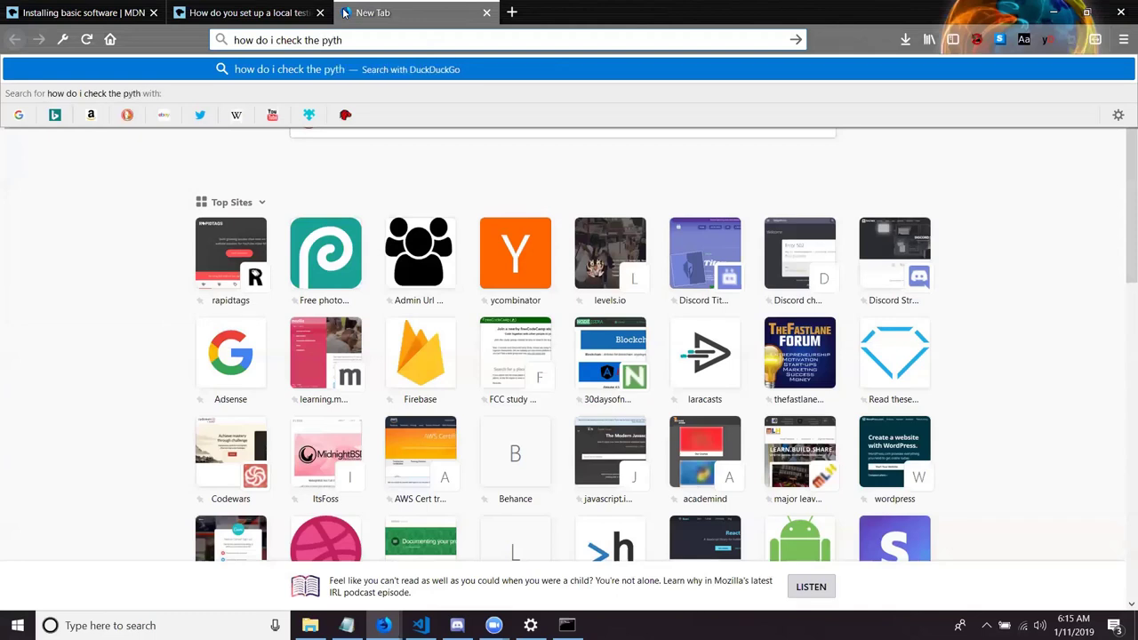
{"action": "type", "text": "on version "}
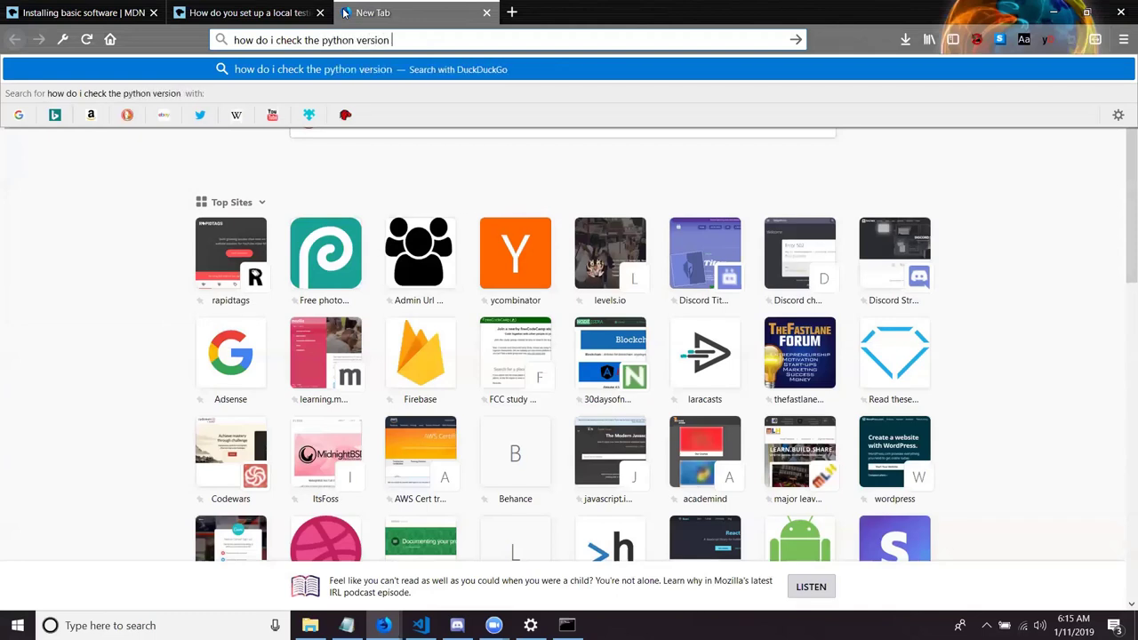
{"action": "type", "text": "on command"}
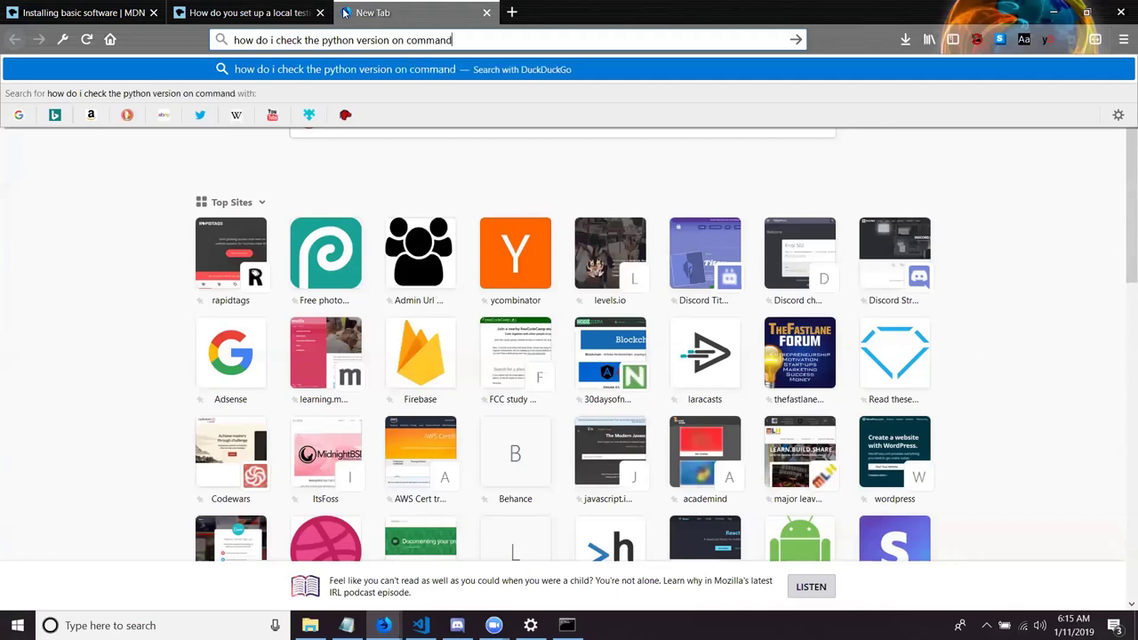
{"action": "type", "text": " promt"}
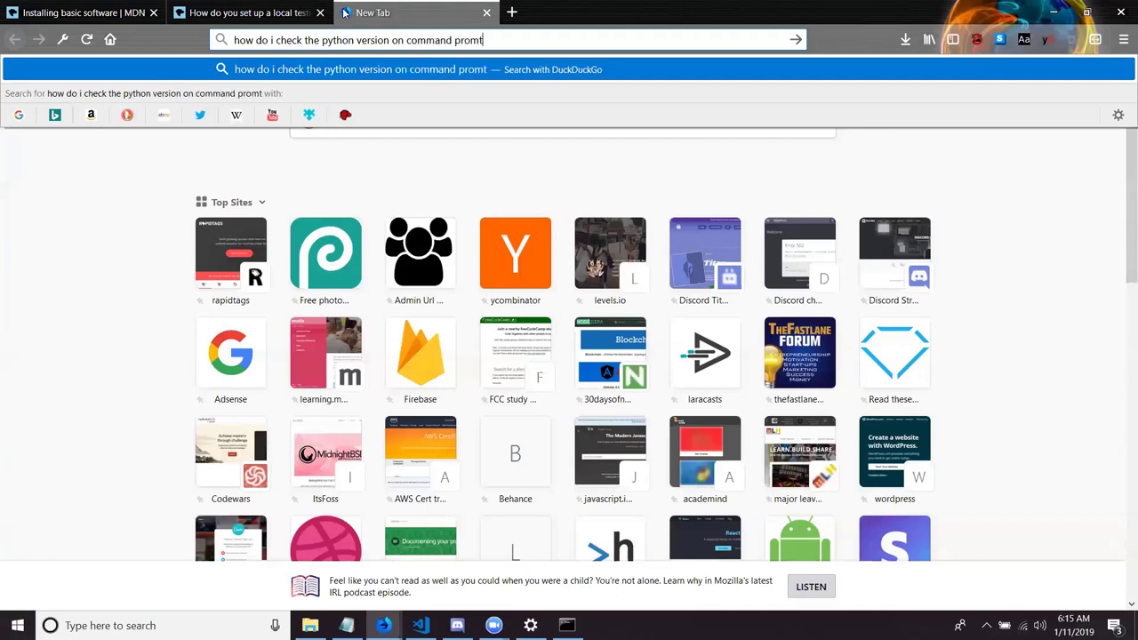
{"action": "key", "text": "Return"}
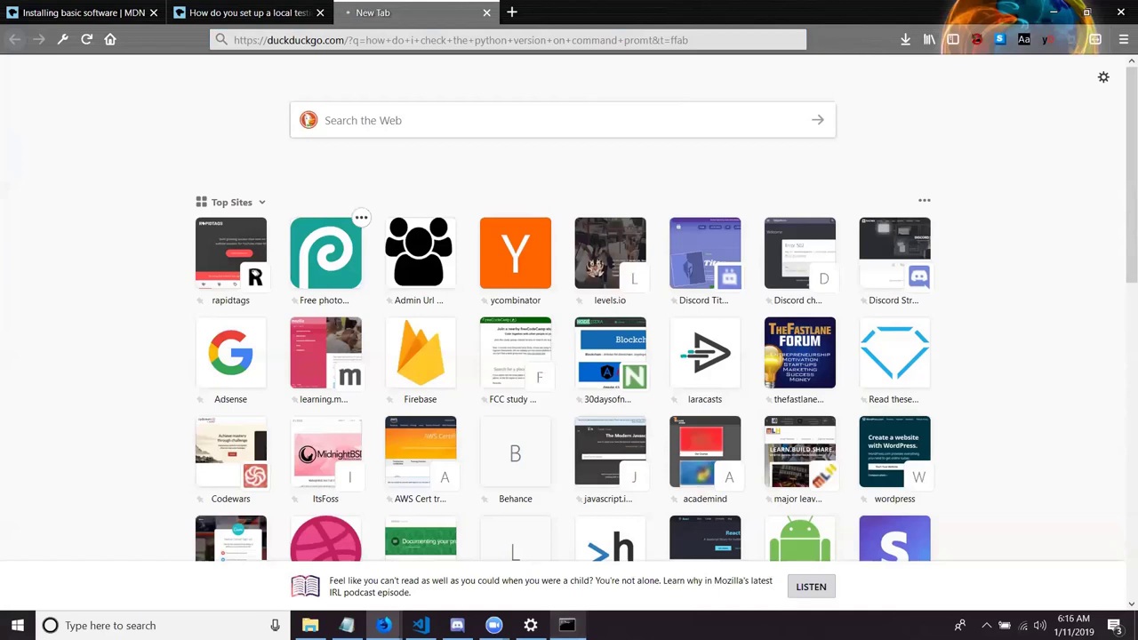
{"action": "left_click", "coordinate": [566, 625]}
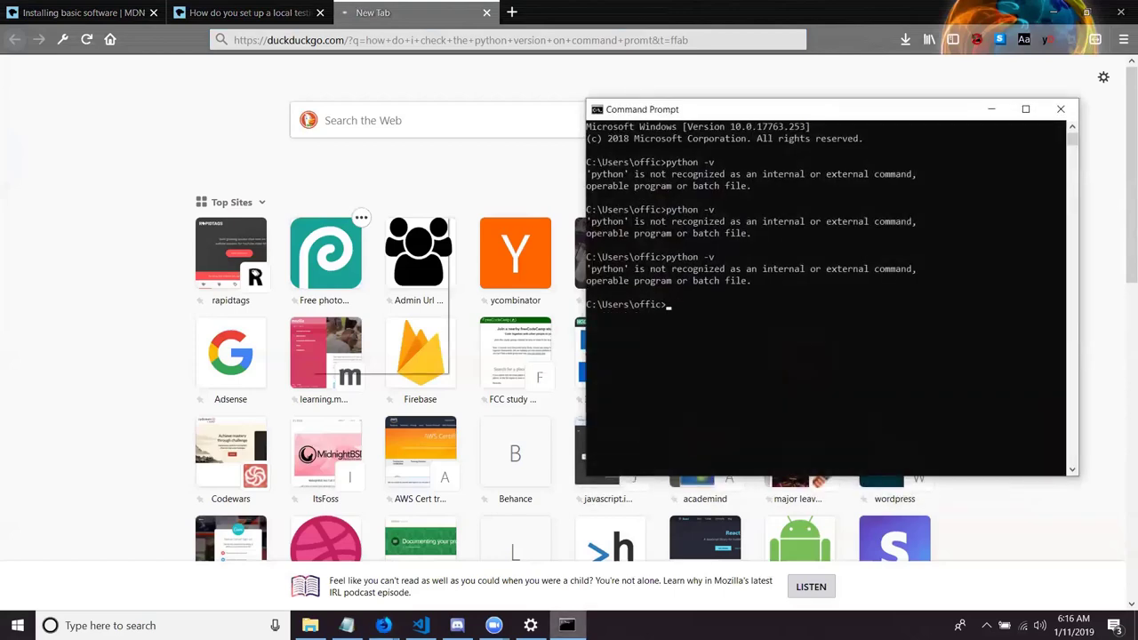
{"action": "right_click", "coordinate": [313, 221]}
{"action": "key", "text": "Escape"}
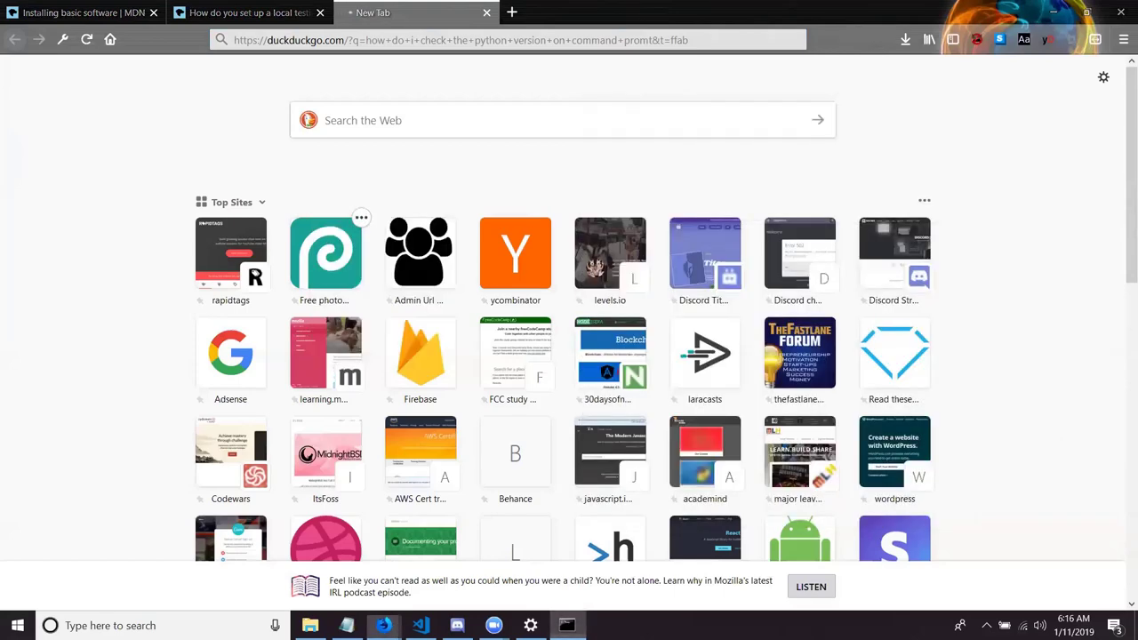
{"action": "left_click", "coordinate": [566, 625]}
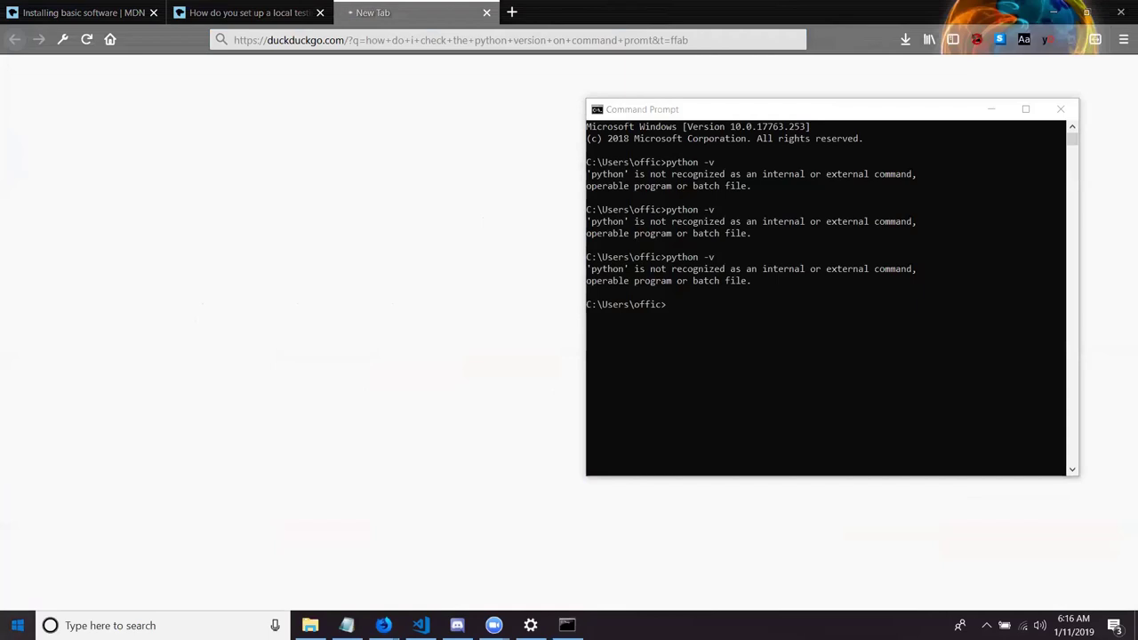
{"action": "key", "text": "super"}
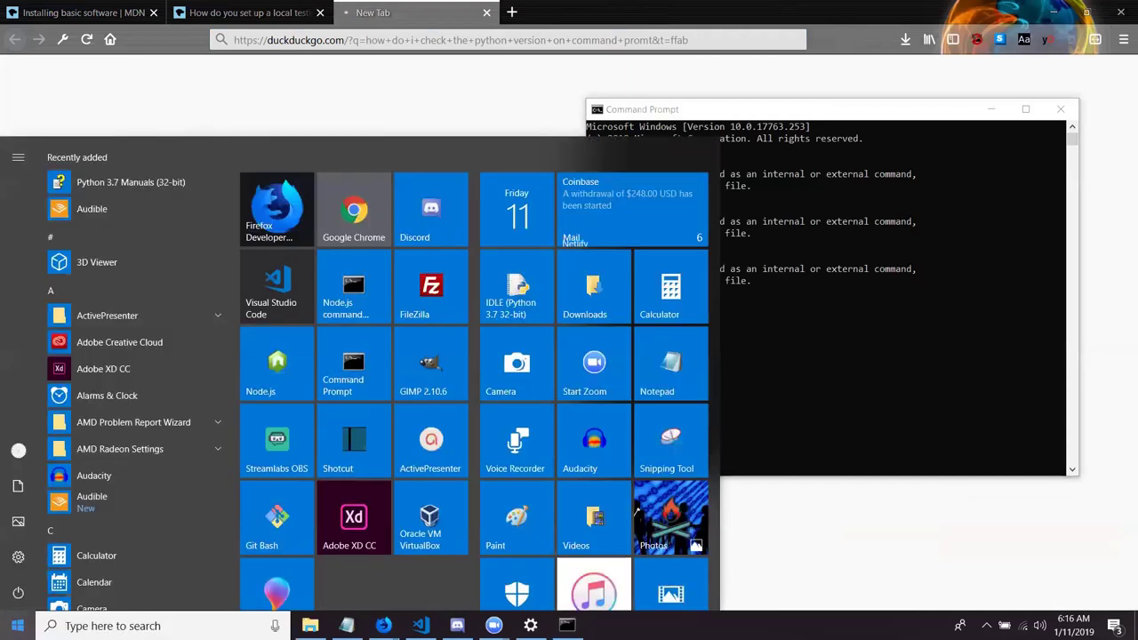
{"action": "key", "text": "super+x"}
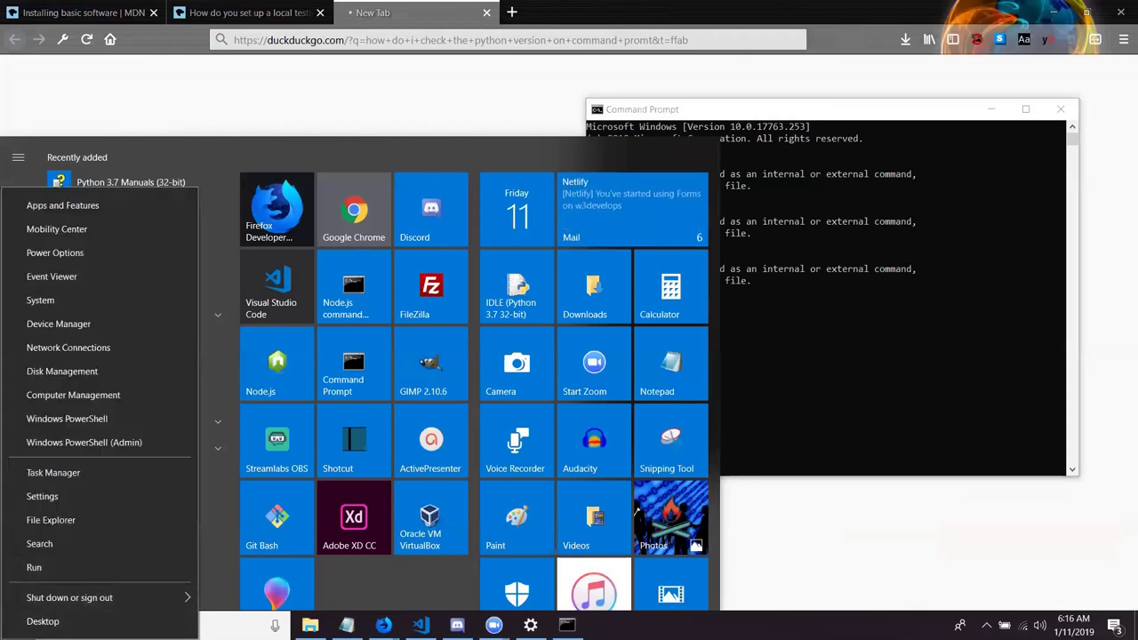
{"action": "key", "text": "Escape"}
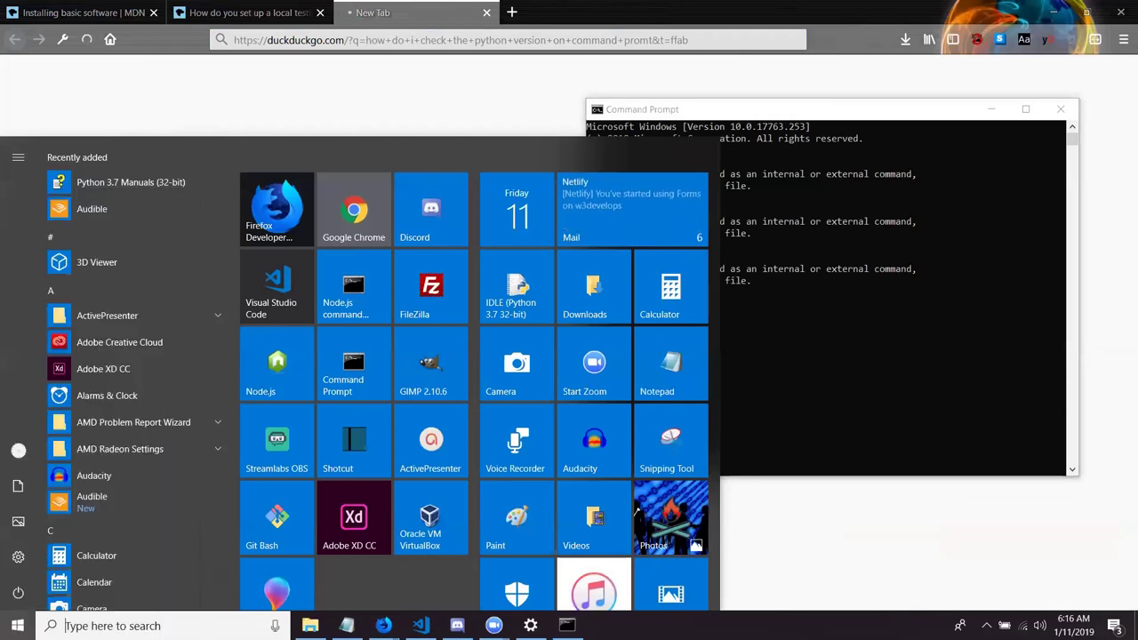
Look through the installed apps under Apps & features in Windows Settings for the Python entries, and close Settings
{"action": "left_click", "coordinate": [16, 624]}
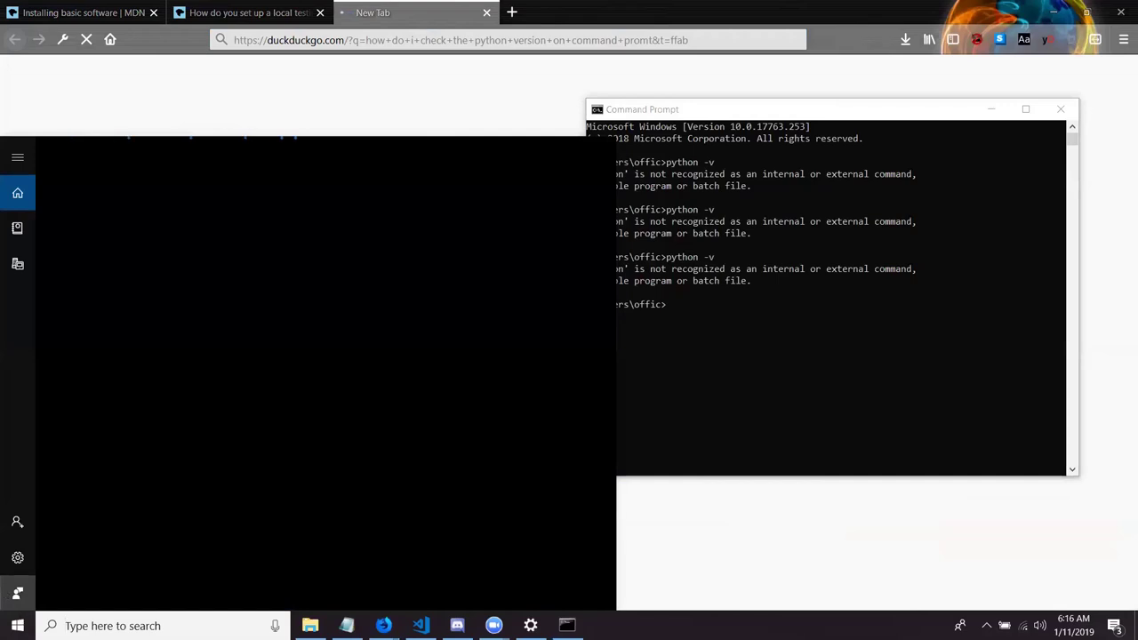
{"action": "left_click", "coordinate": [18, 622]}
{"action": "left_click", "coordinate": [17, 623]}
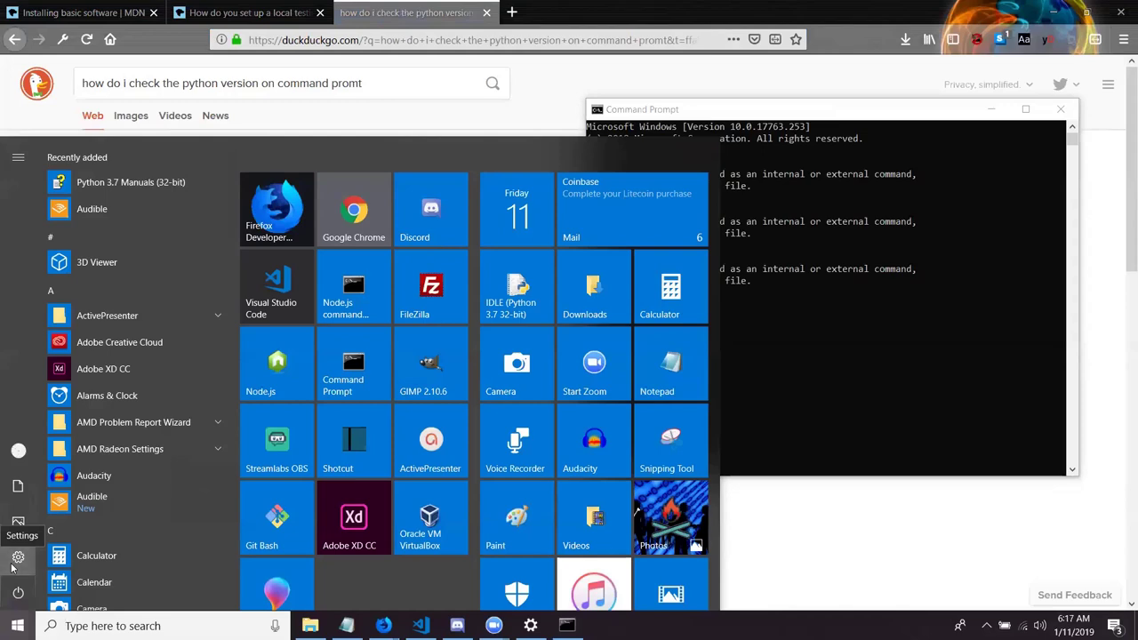
{"action": "left_click", "coordinate": [13, 562]}
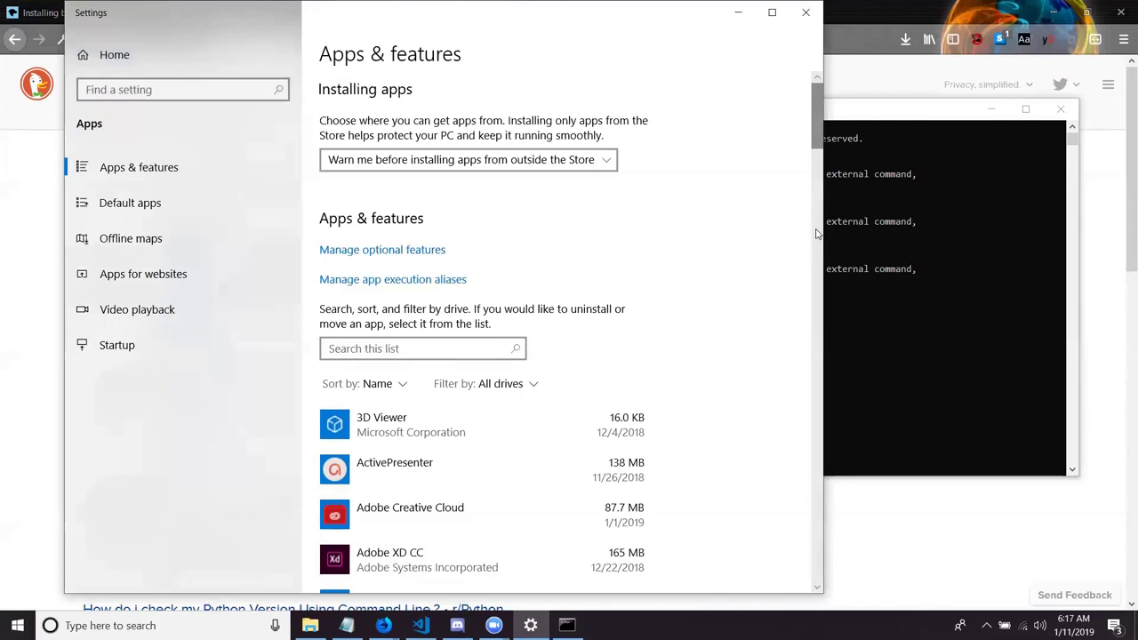
{"action": "scroll", "coordinate": [817, 233], "scroll_direction": "down", "scroll_amount": 5}
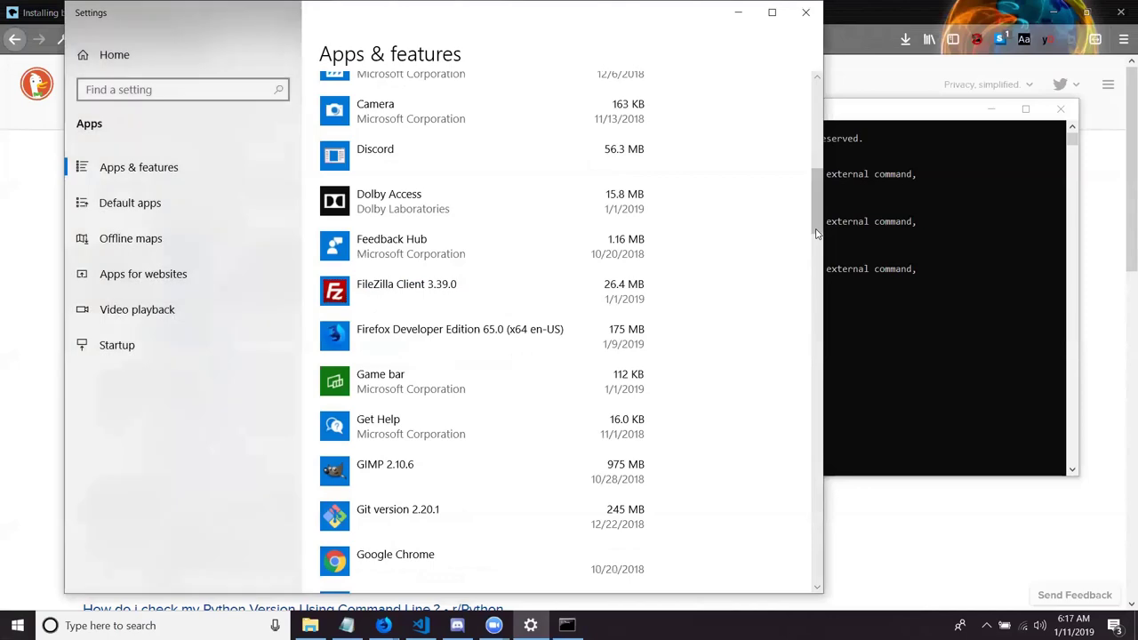
{"action": "left_click", "coordinate": [819, 252]}
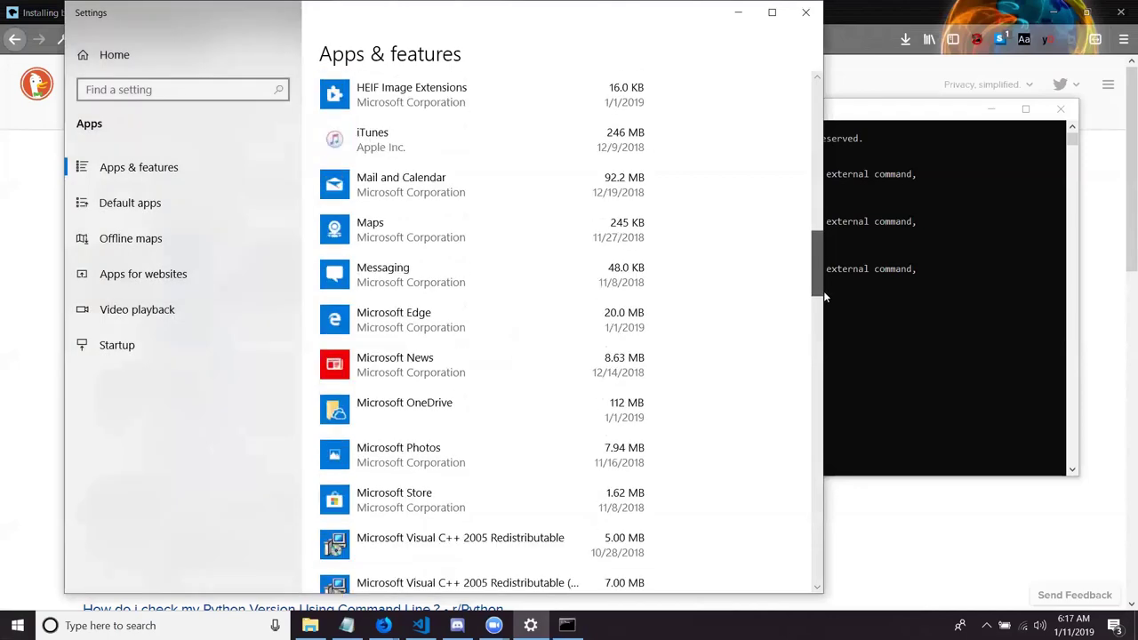
{"action": "left_click_drag", "start_coordinate": [821, 289], "coordinate": [839, 387]}
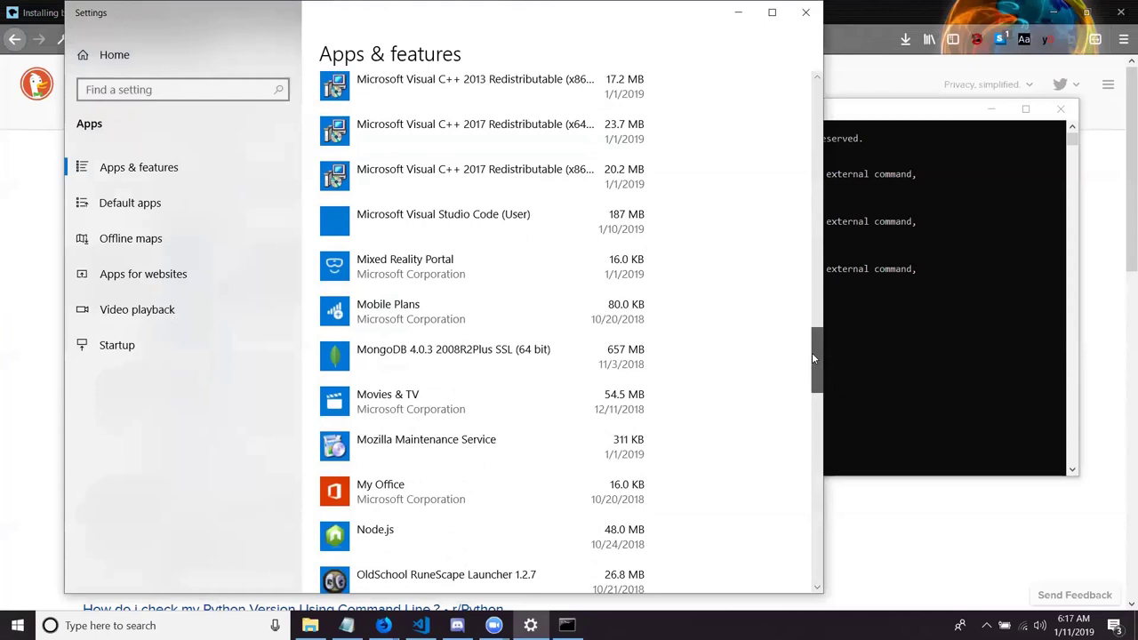
{"action": "left_click_drag", "start_coordinate": [811, 352], "coordinate": [825, 406]}
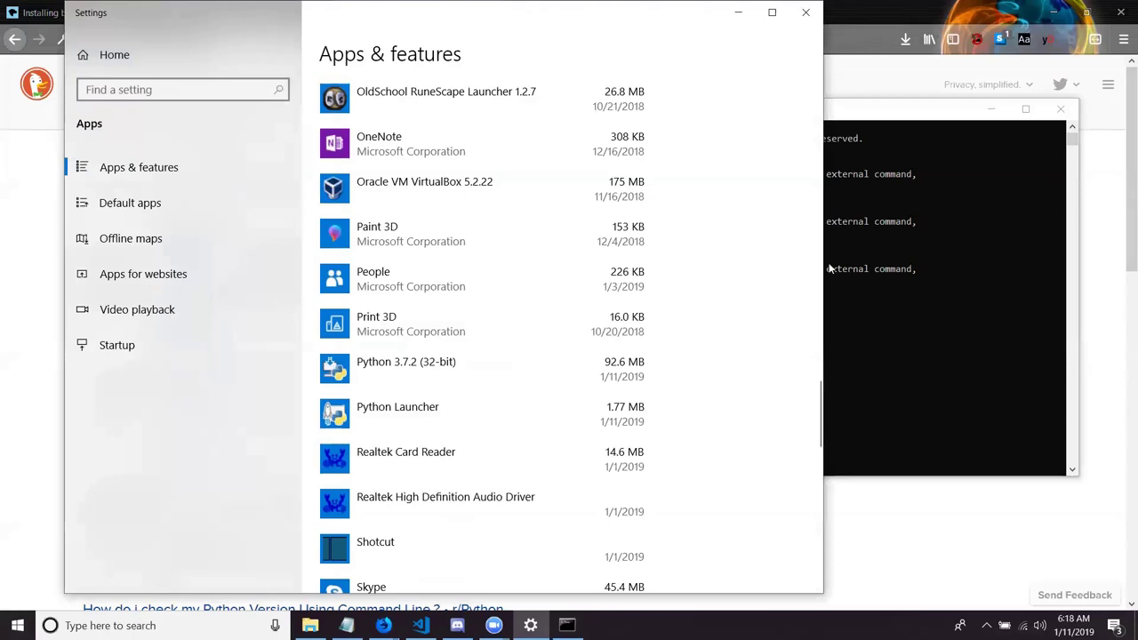
{"action": "left_click", "coordinate": [806, 13]}
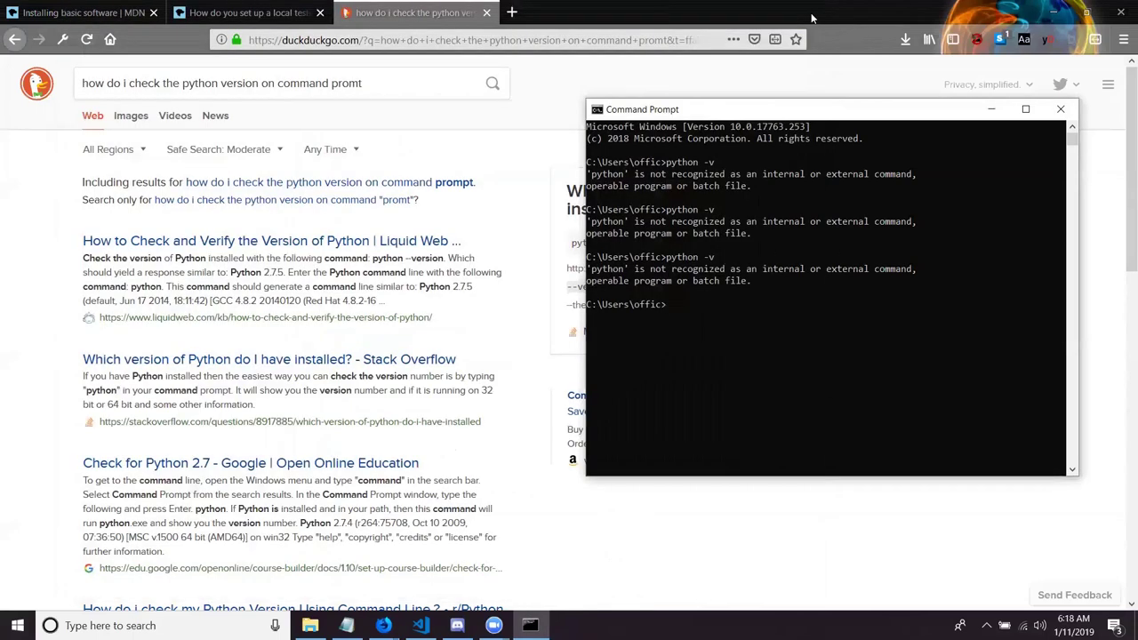
Return to the web search results about checking the Python version and focus the search query
{"action": "left_click", "coordinate": [421, 6]}
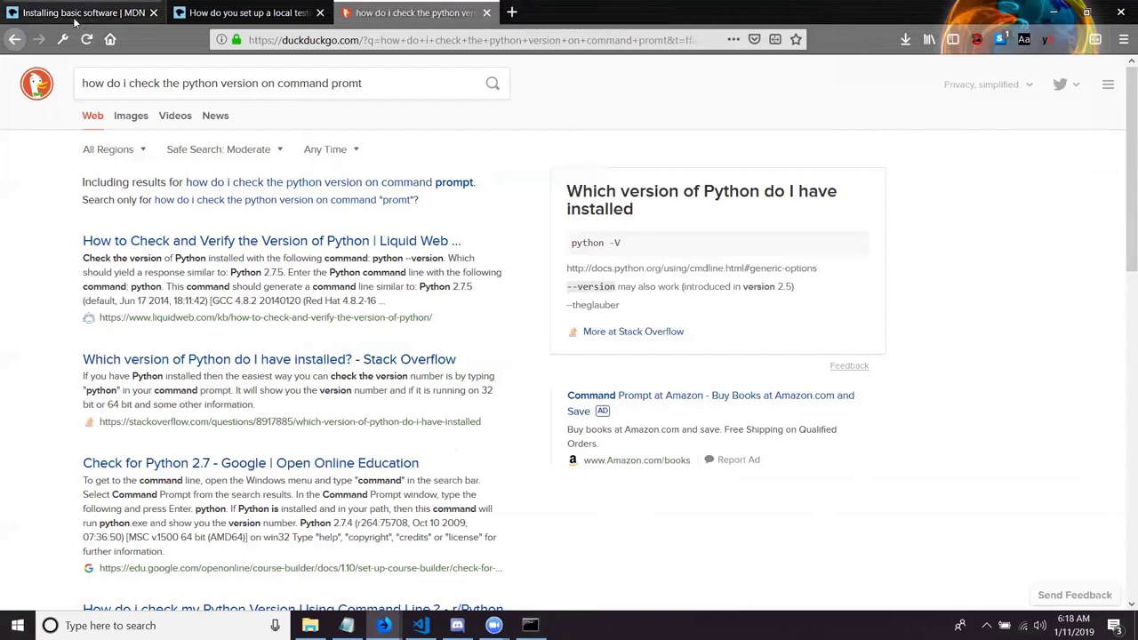
{"action": "left_click", "coordinate": [443, 93]}
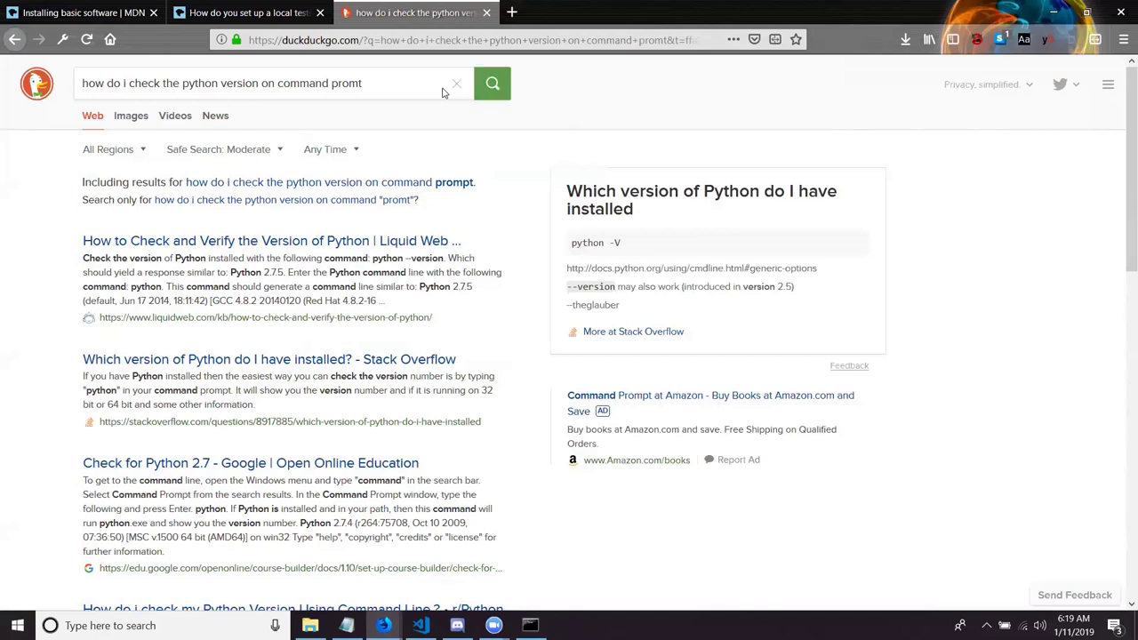